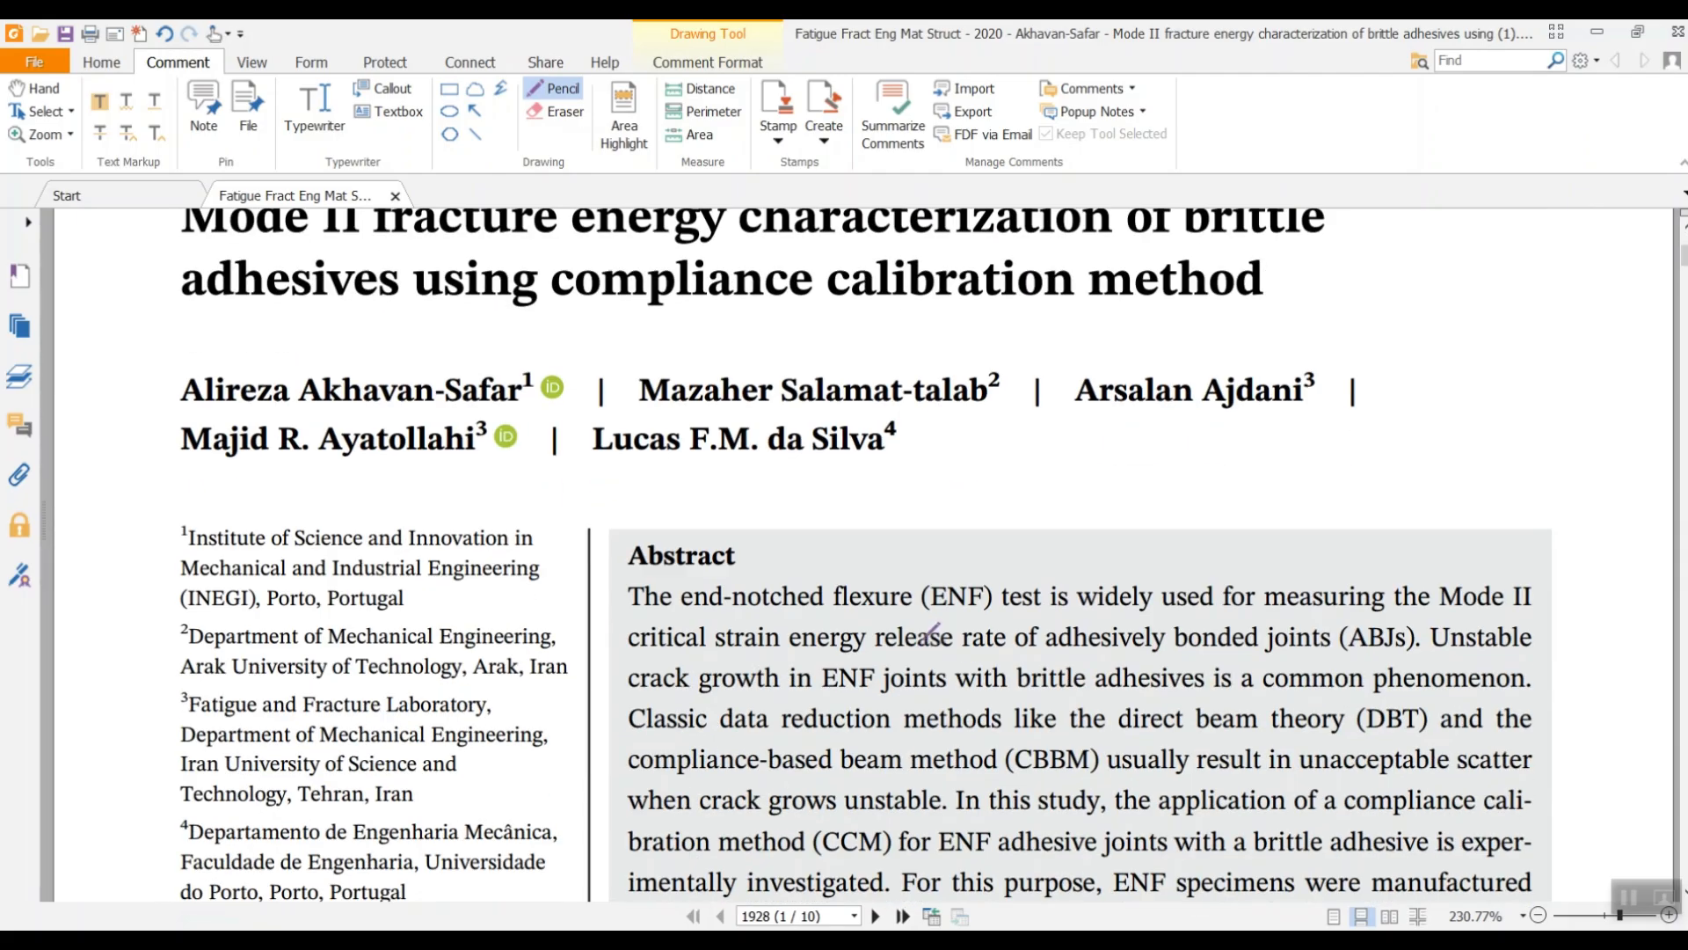
- Scroll the ENF paper in Foxit PhantomPDF to page 6, the Results and Discussion section
scroll(923, 598, "down", 15)
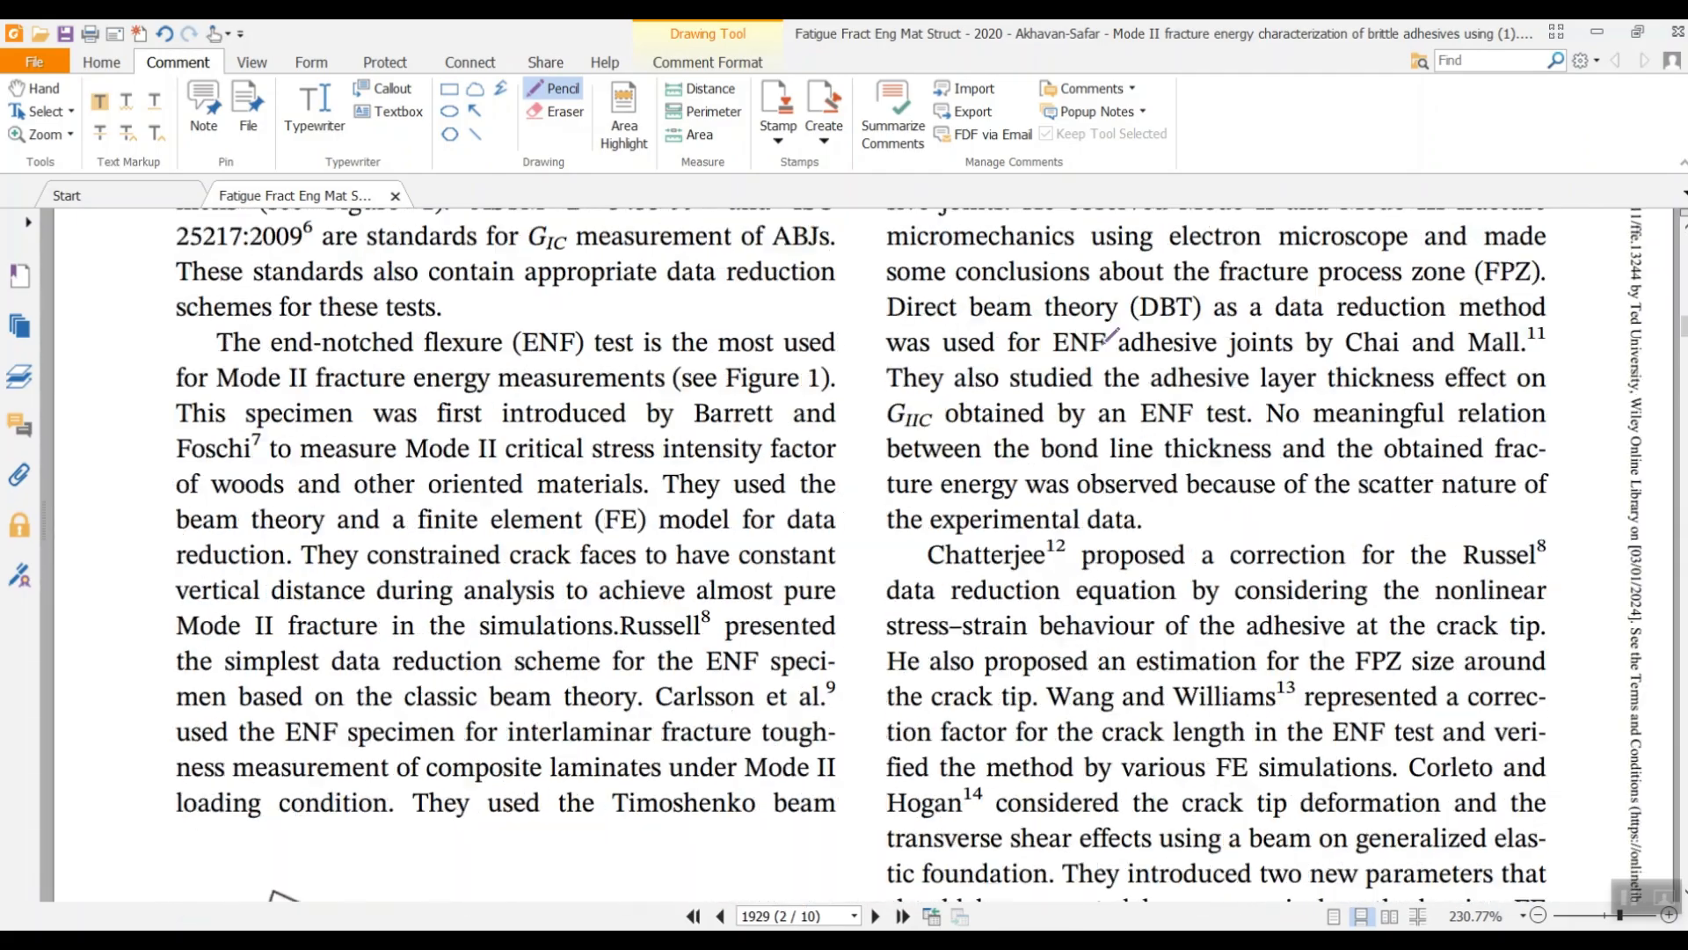
scroll(961, 460, "down", 20)
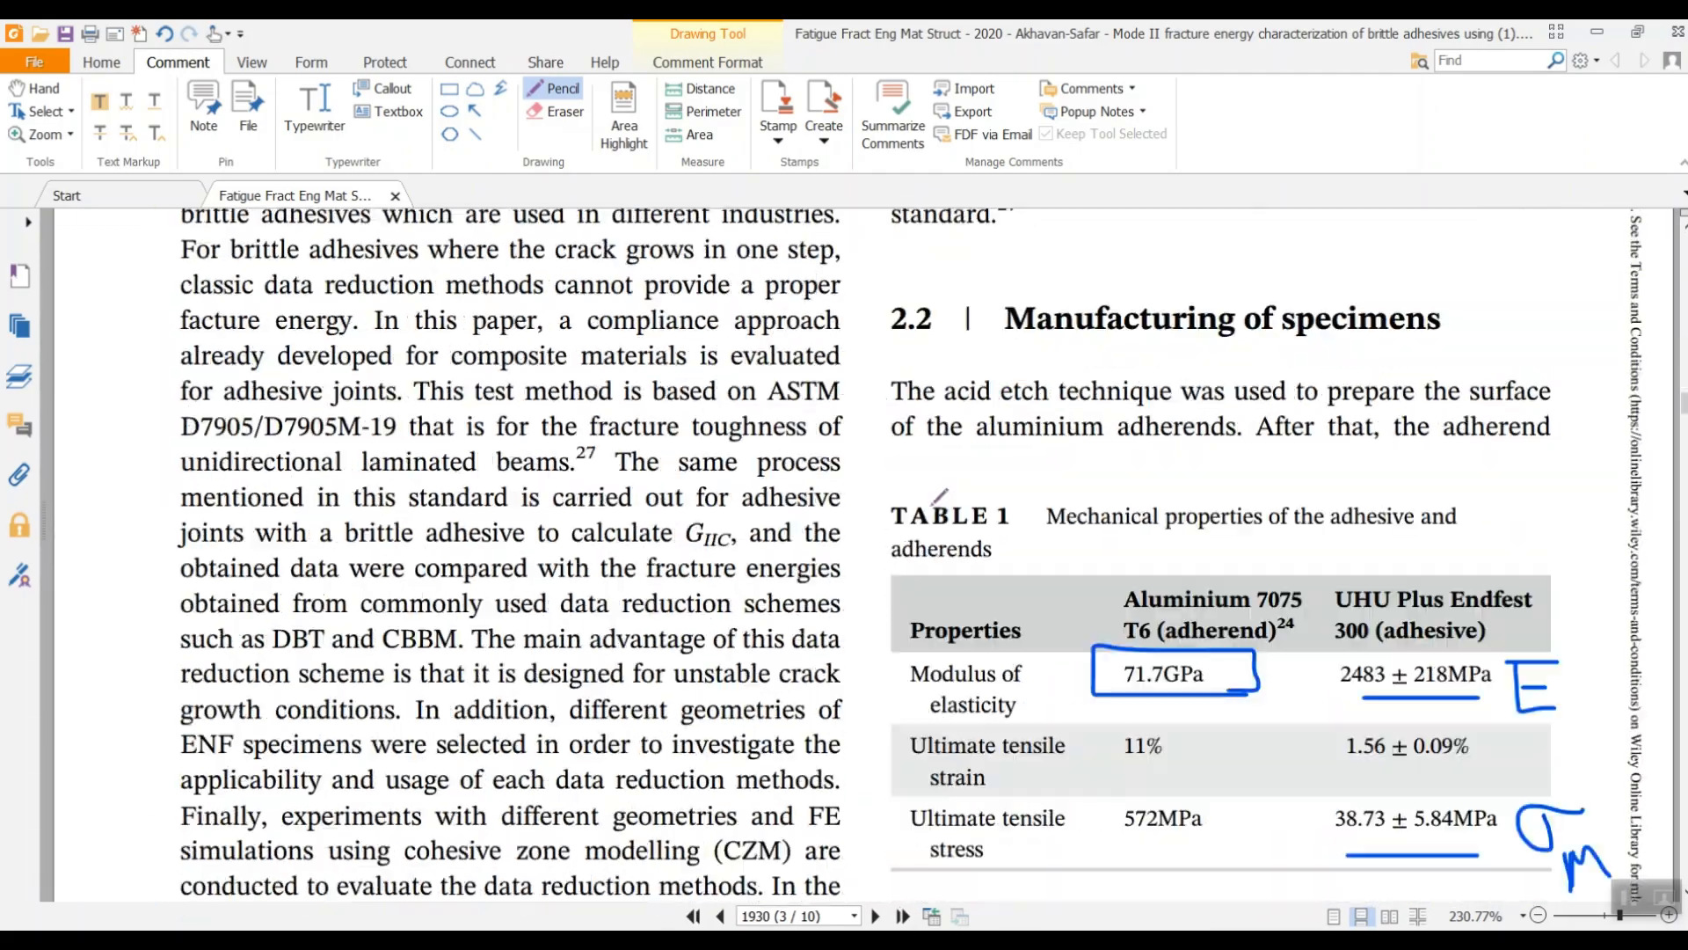
scroll(943, 491, "down", 10)
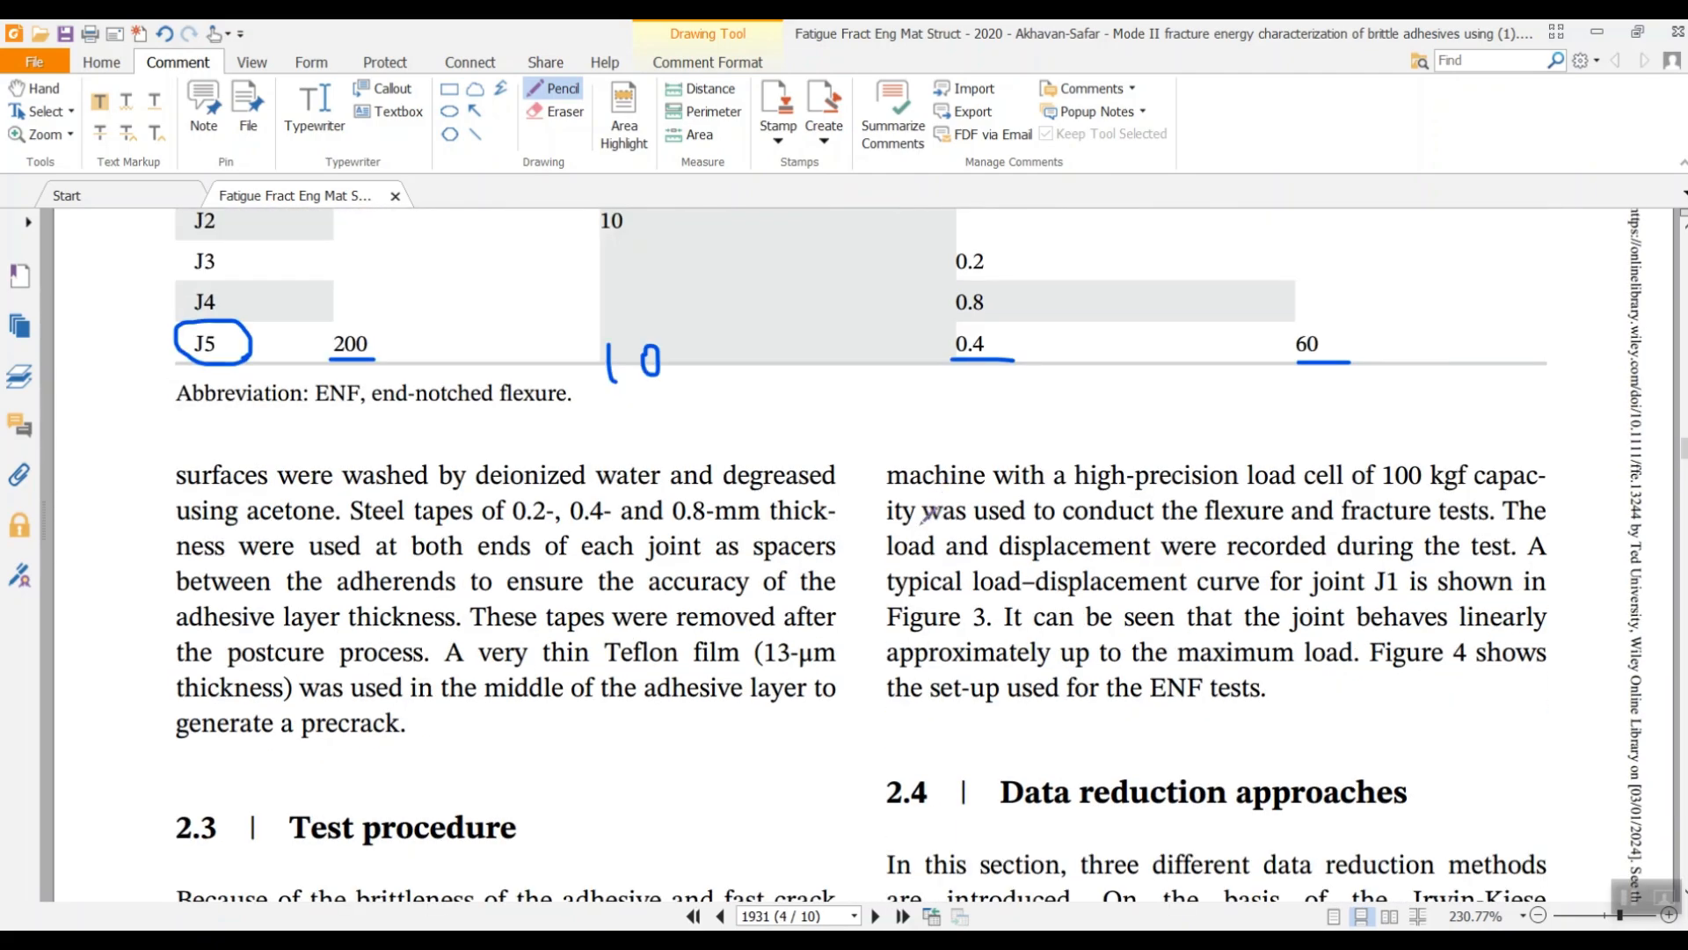
scroll(926, 521, "down", 12)
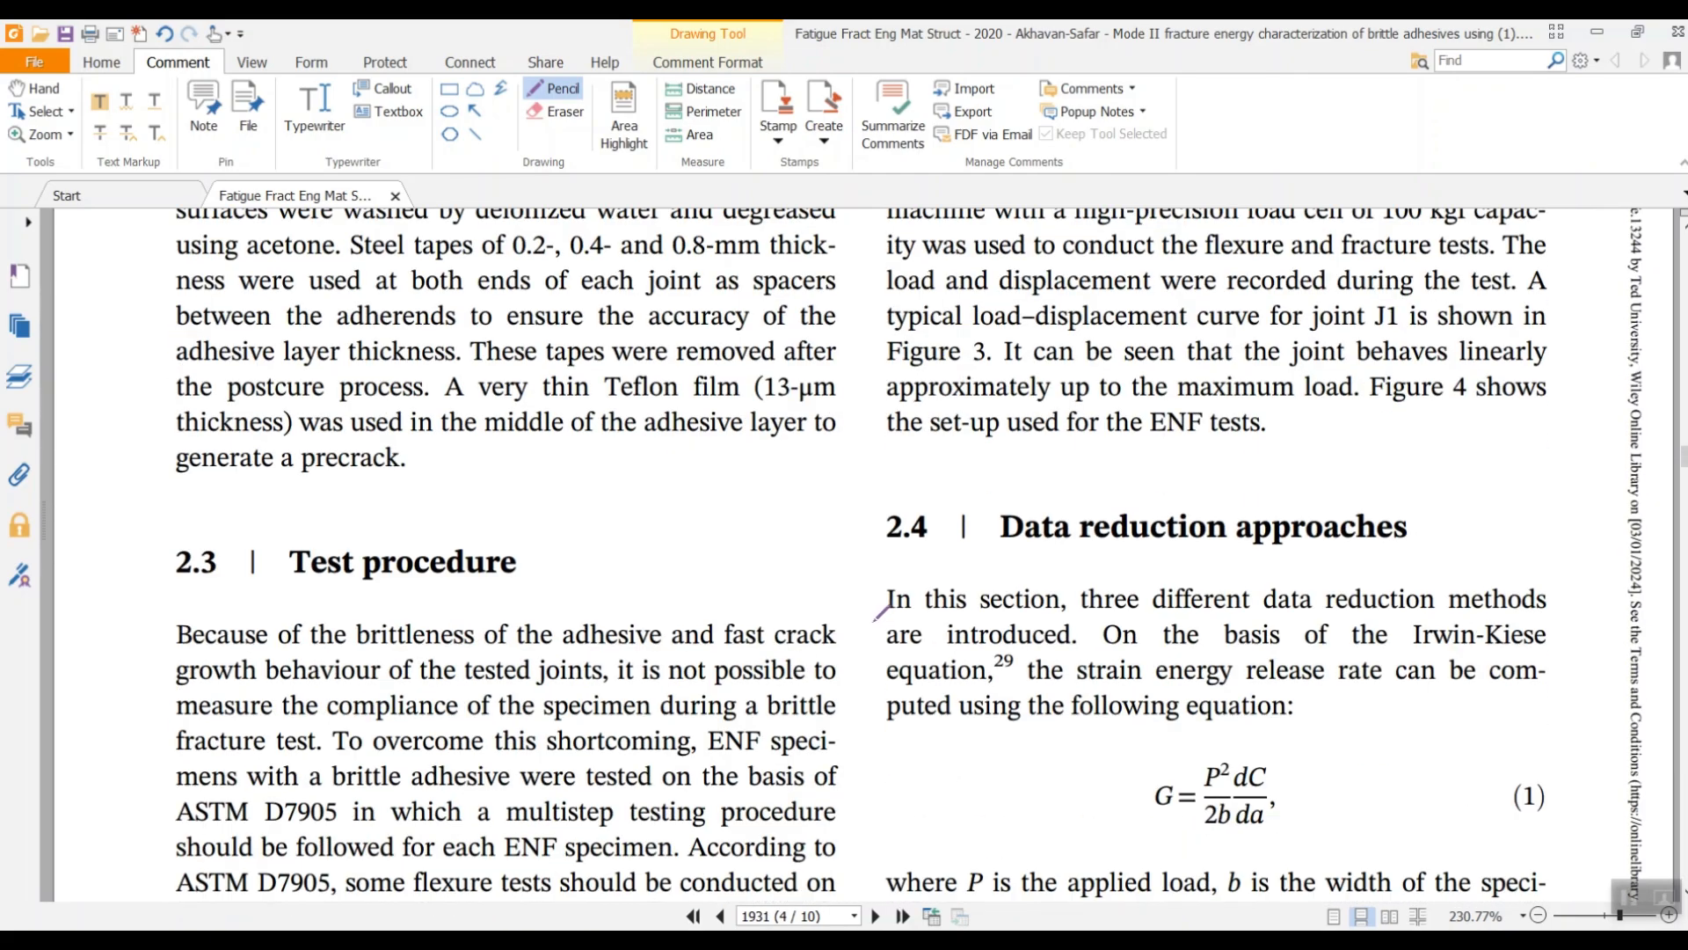
scroll(878, 607, "down", 15)
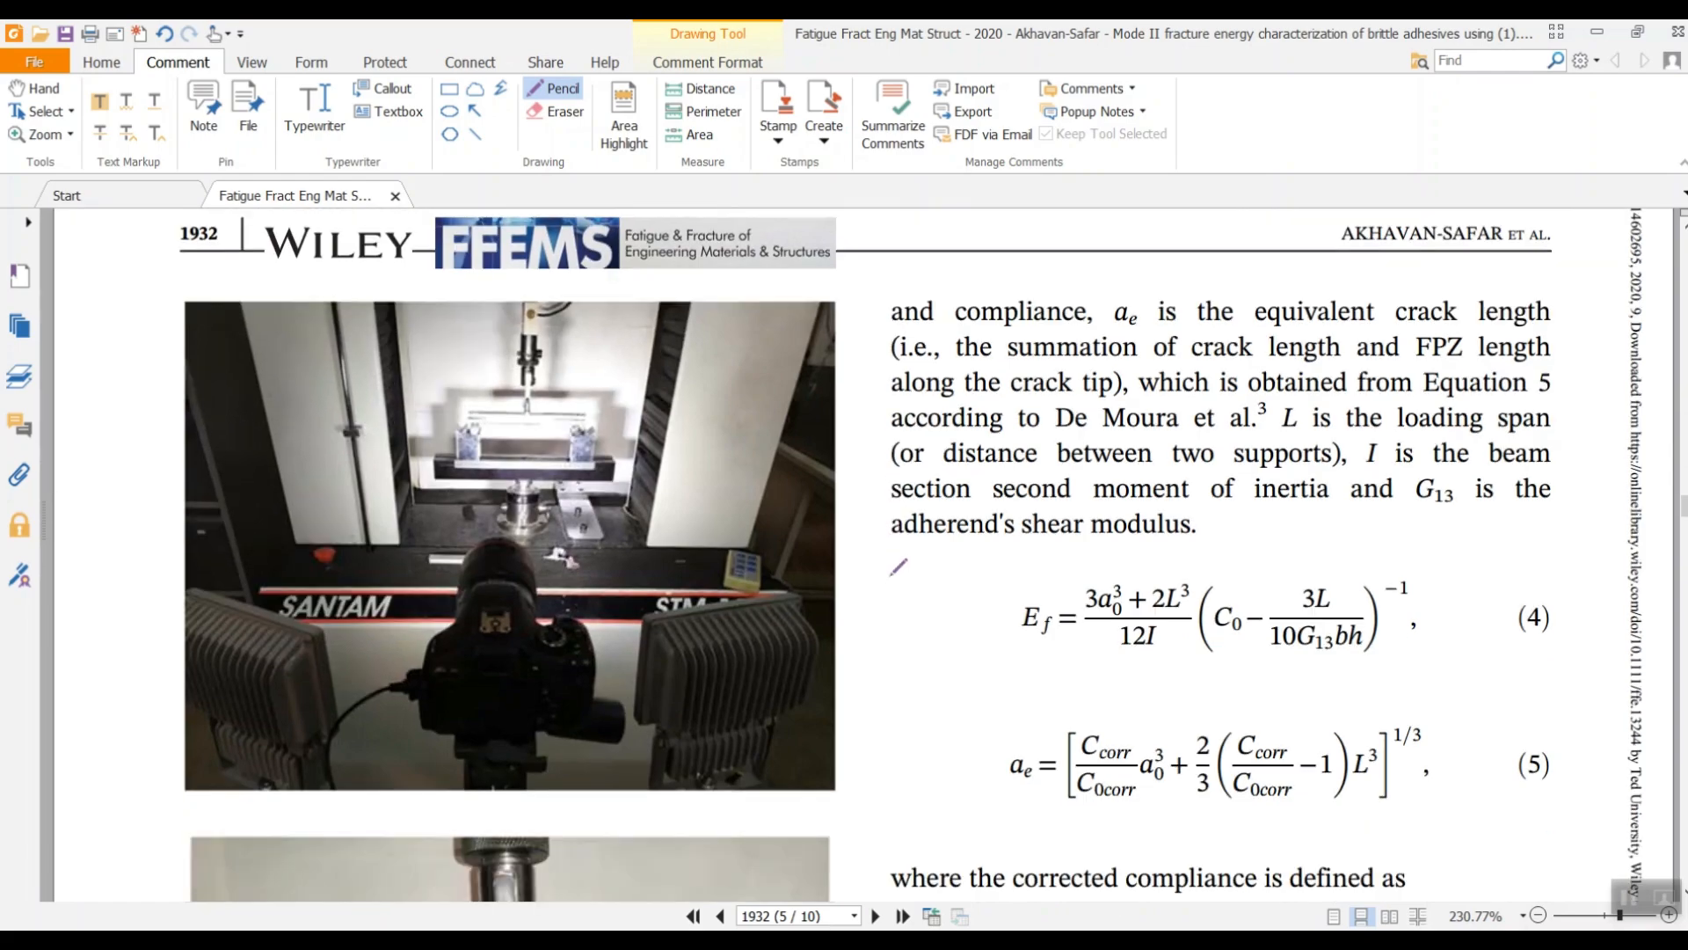
scroll(898, 548, "down", 15)
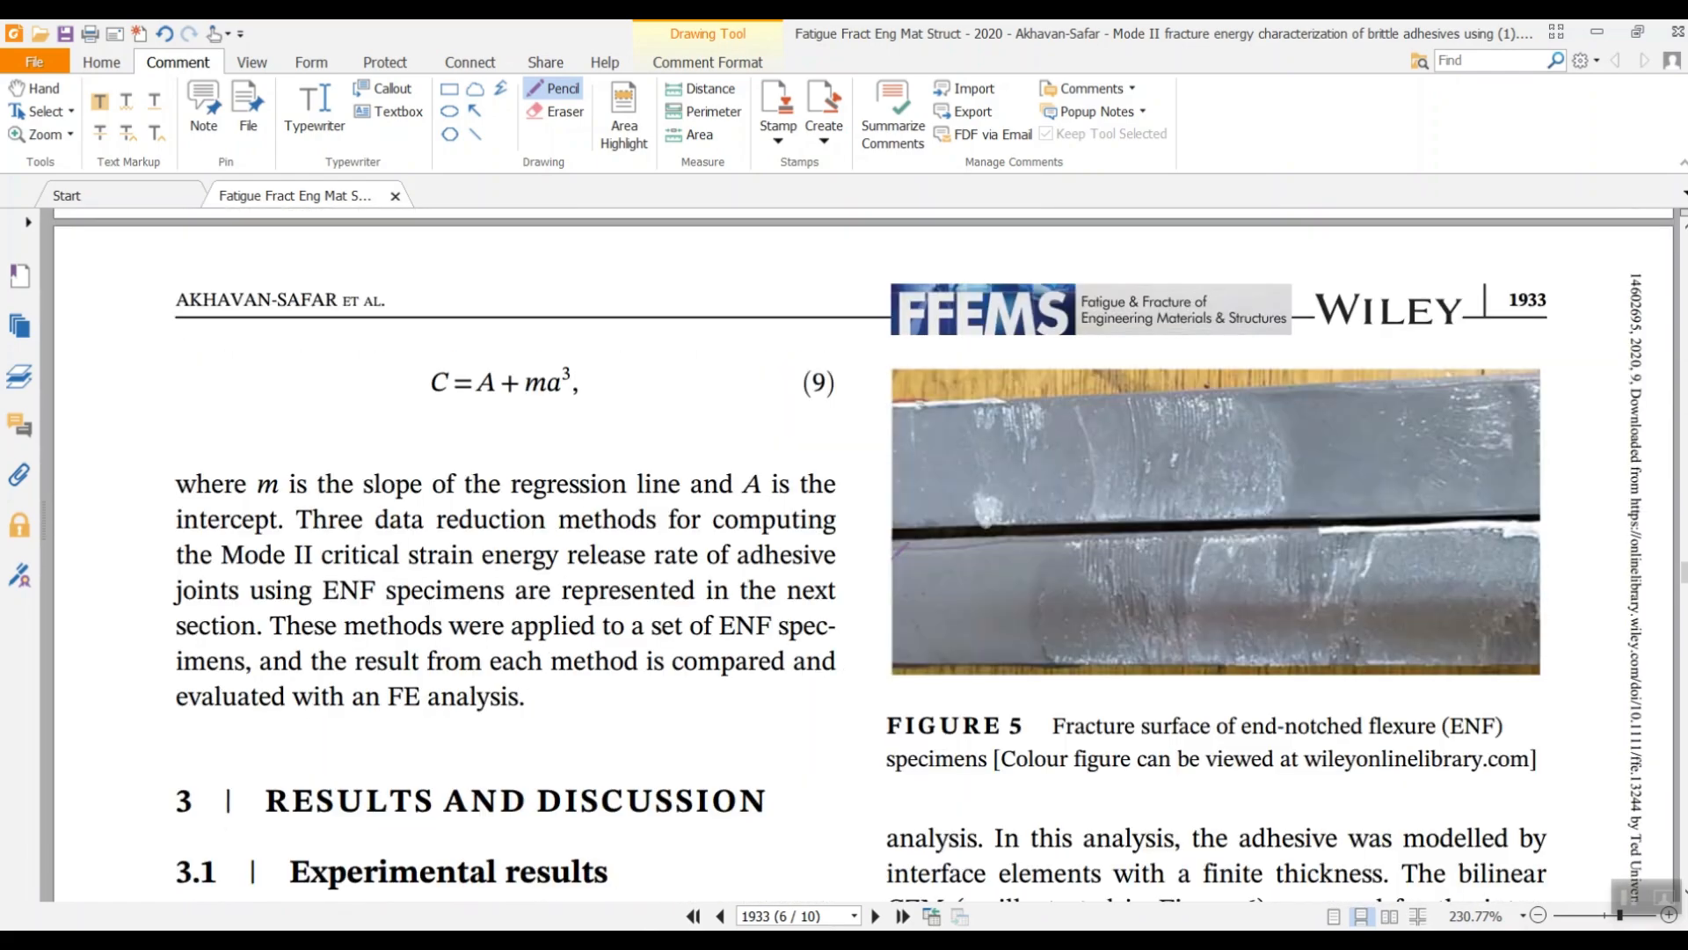
scroll(915, 526, "down", 15)
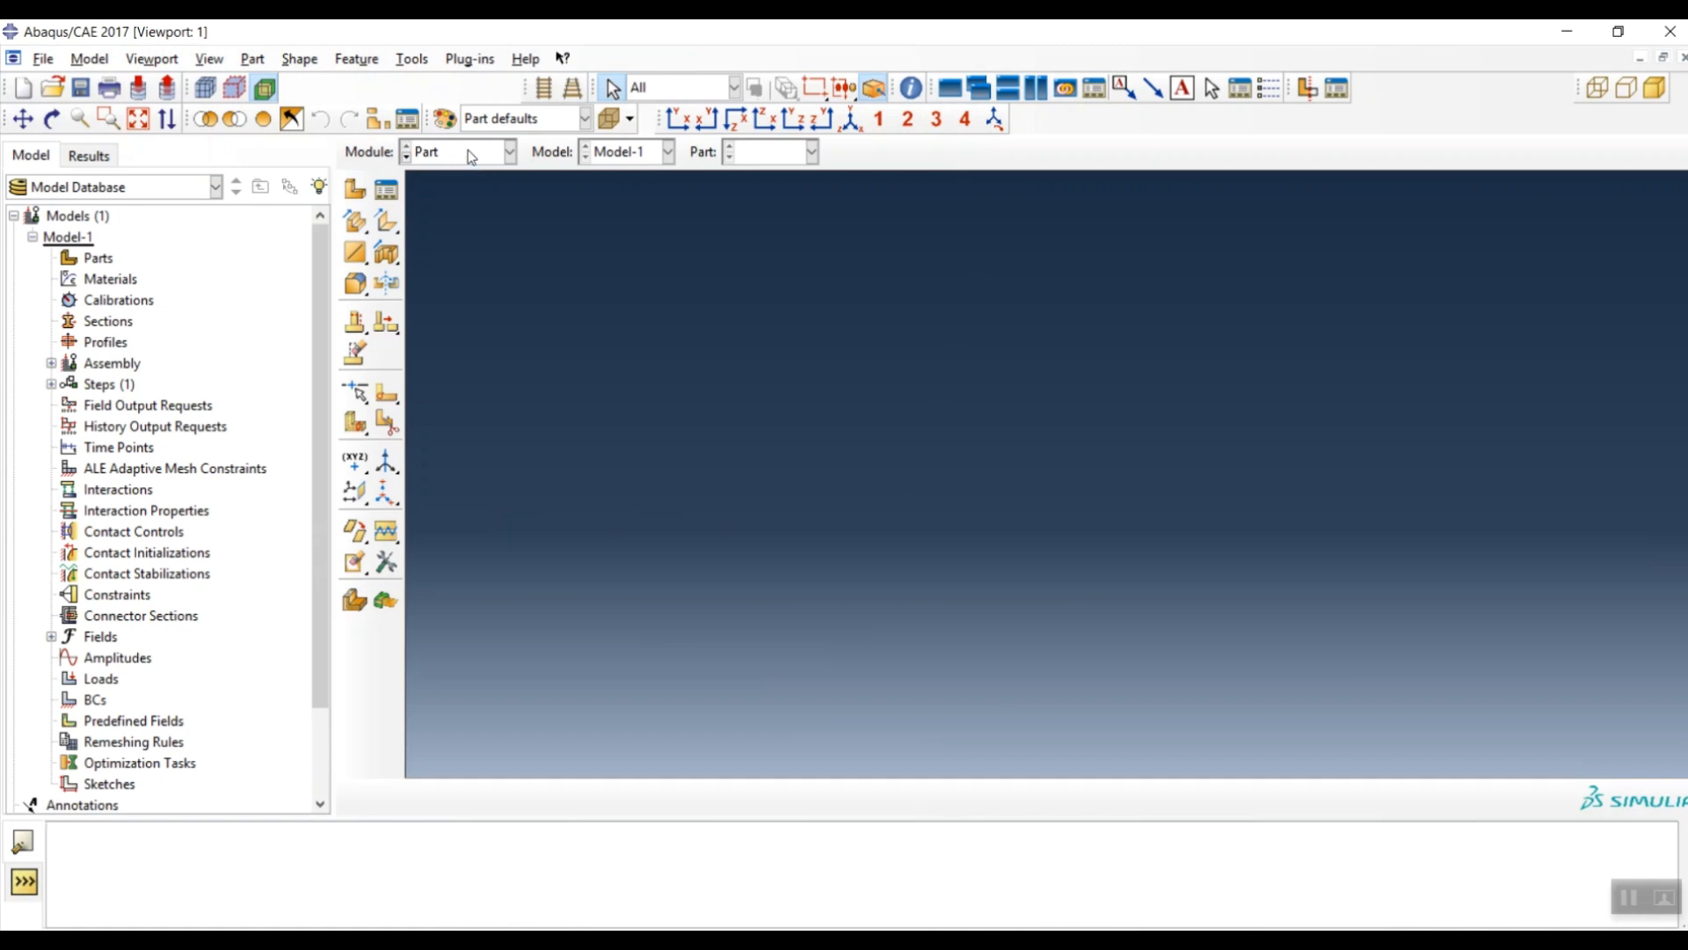
- Create part ENF as a 2D planar deformable shell with approximate size 3400
left_click(352, 195)
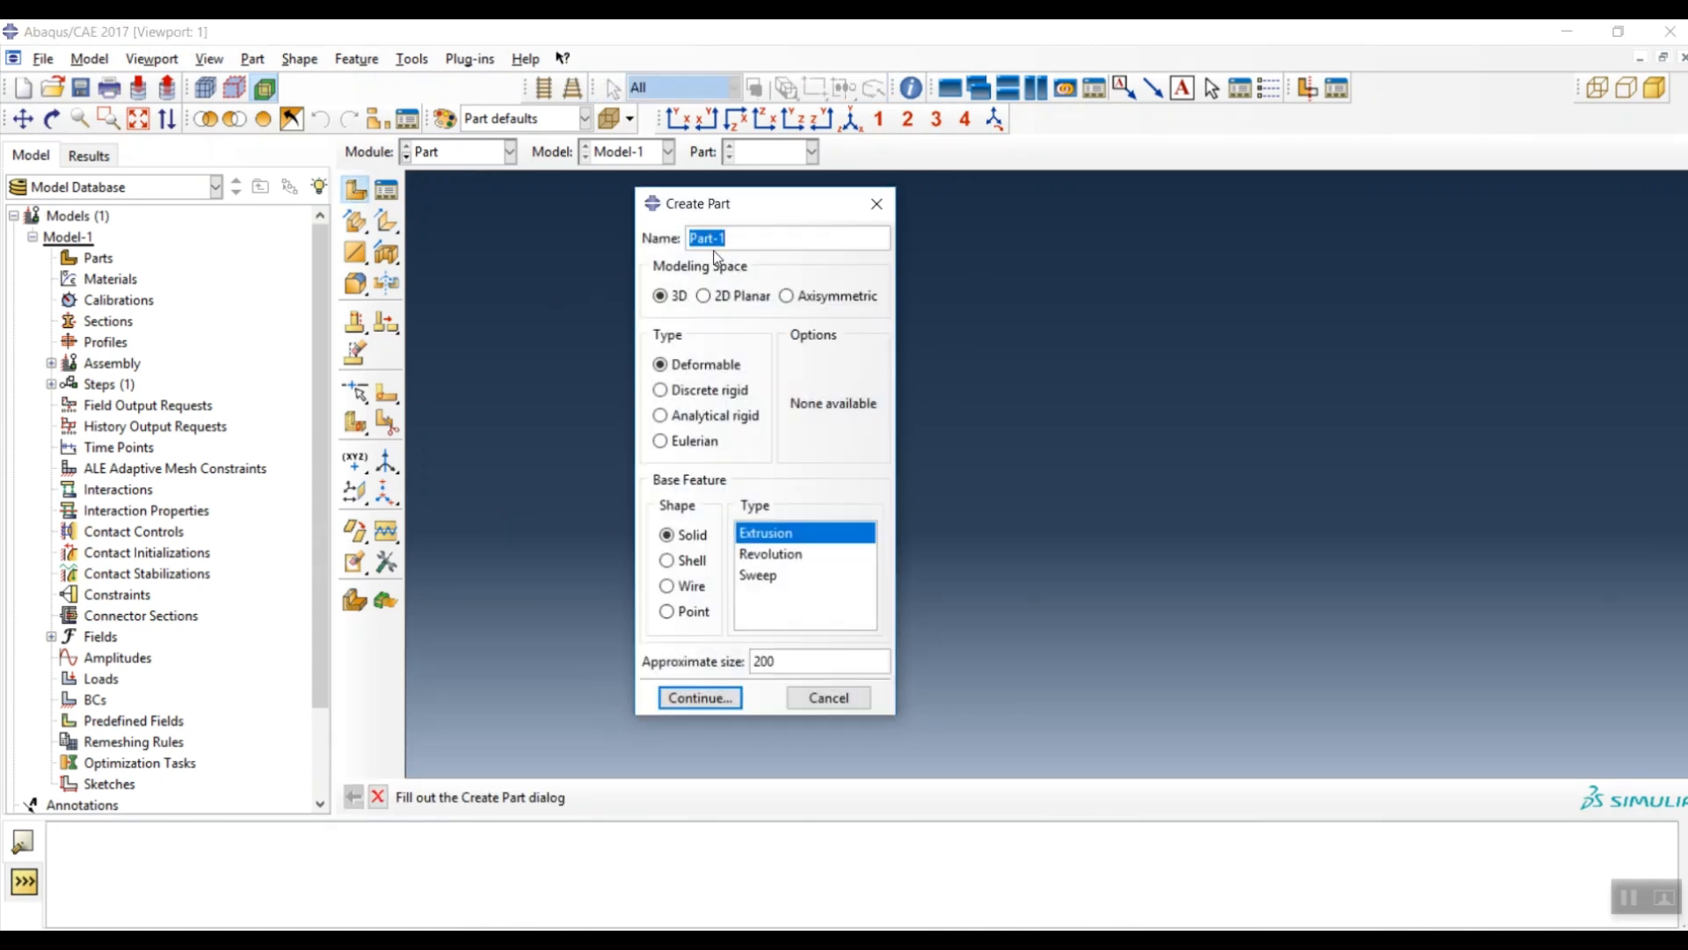
type("ENF")
left_click(720, 299)
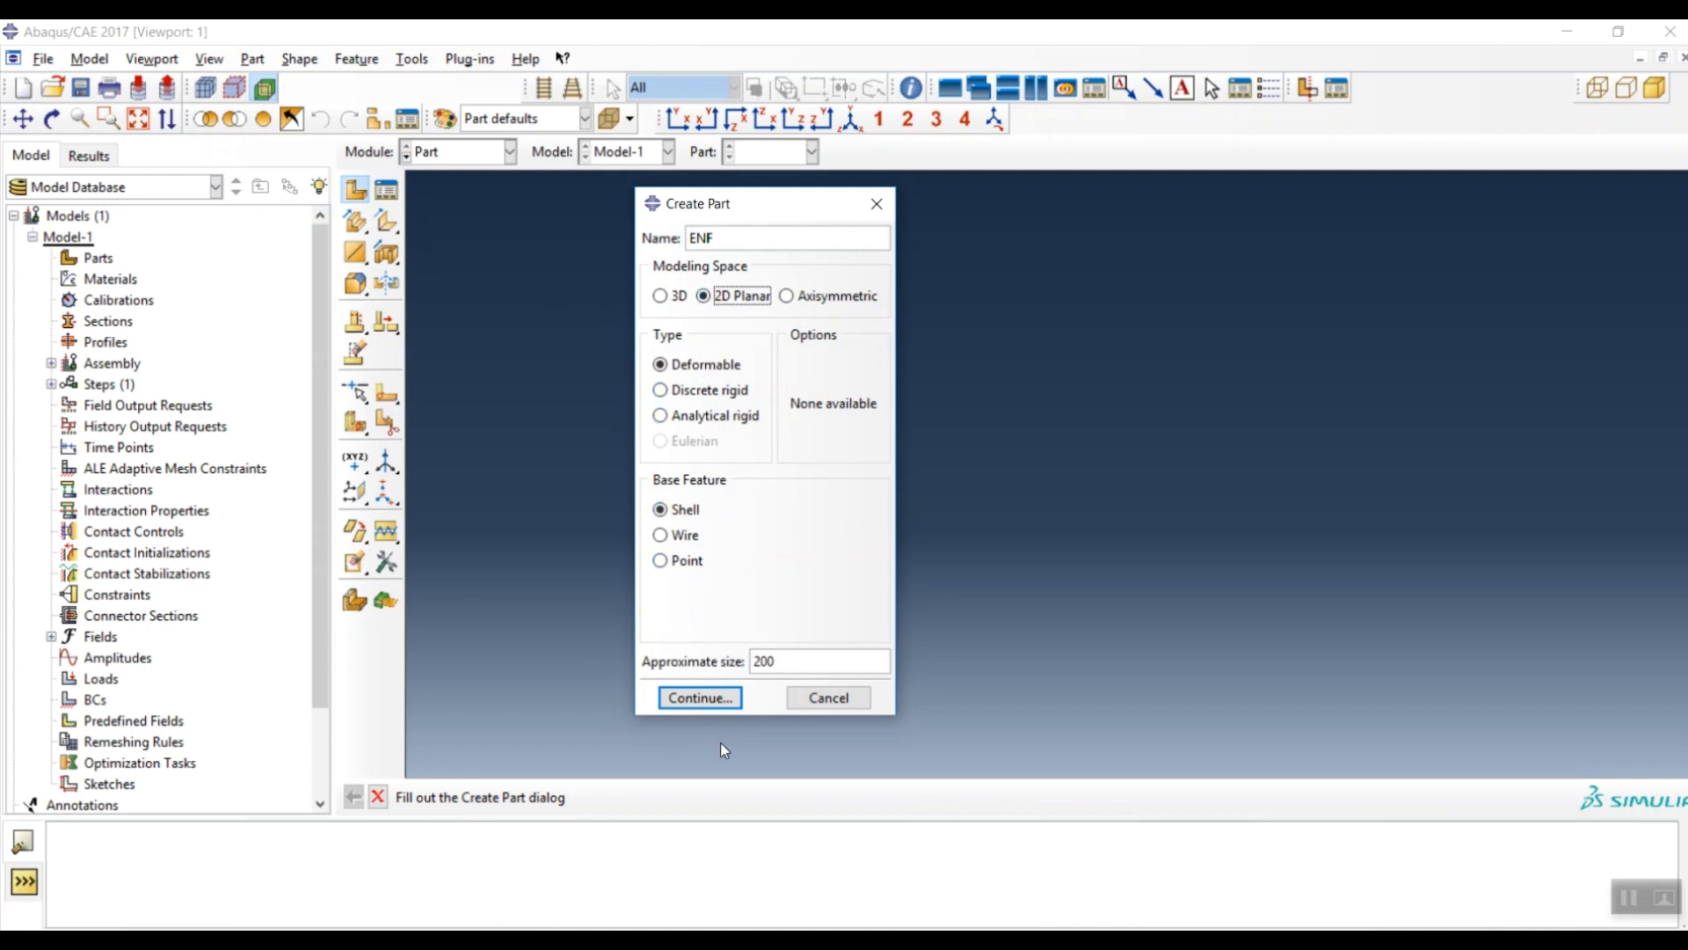
double_click(794, 668)
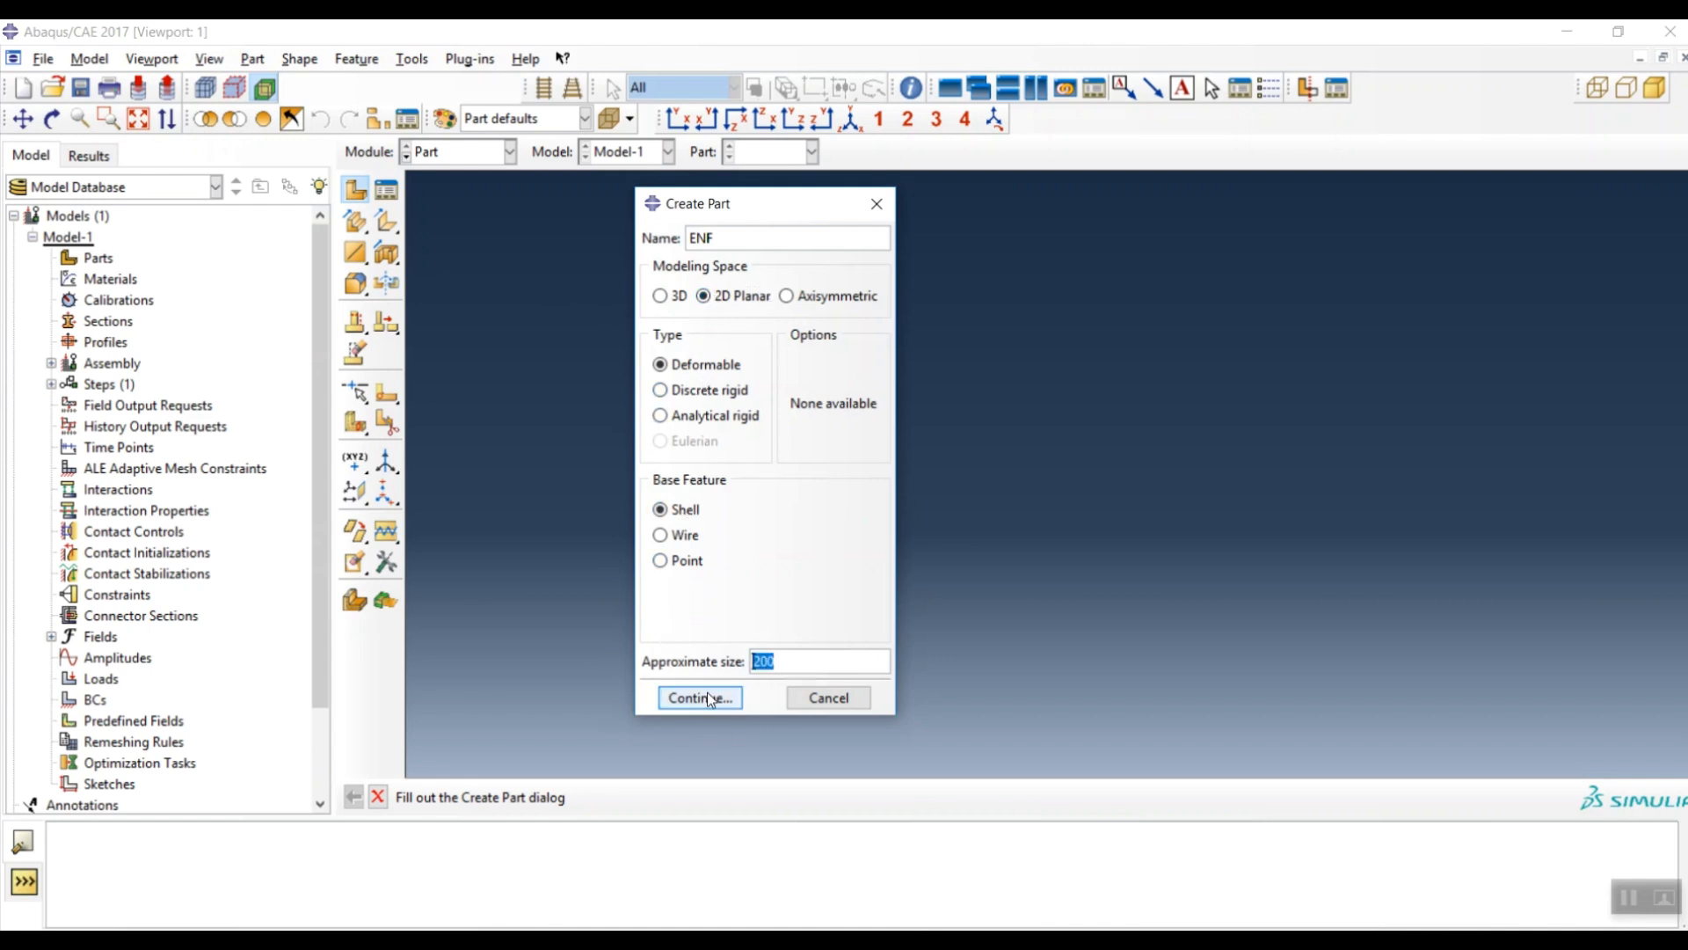
type("3")
type("400")
left_click(704, 697)
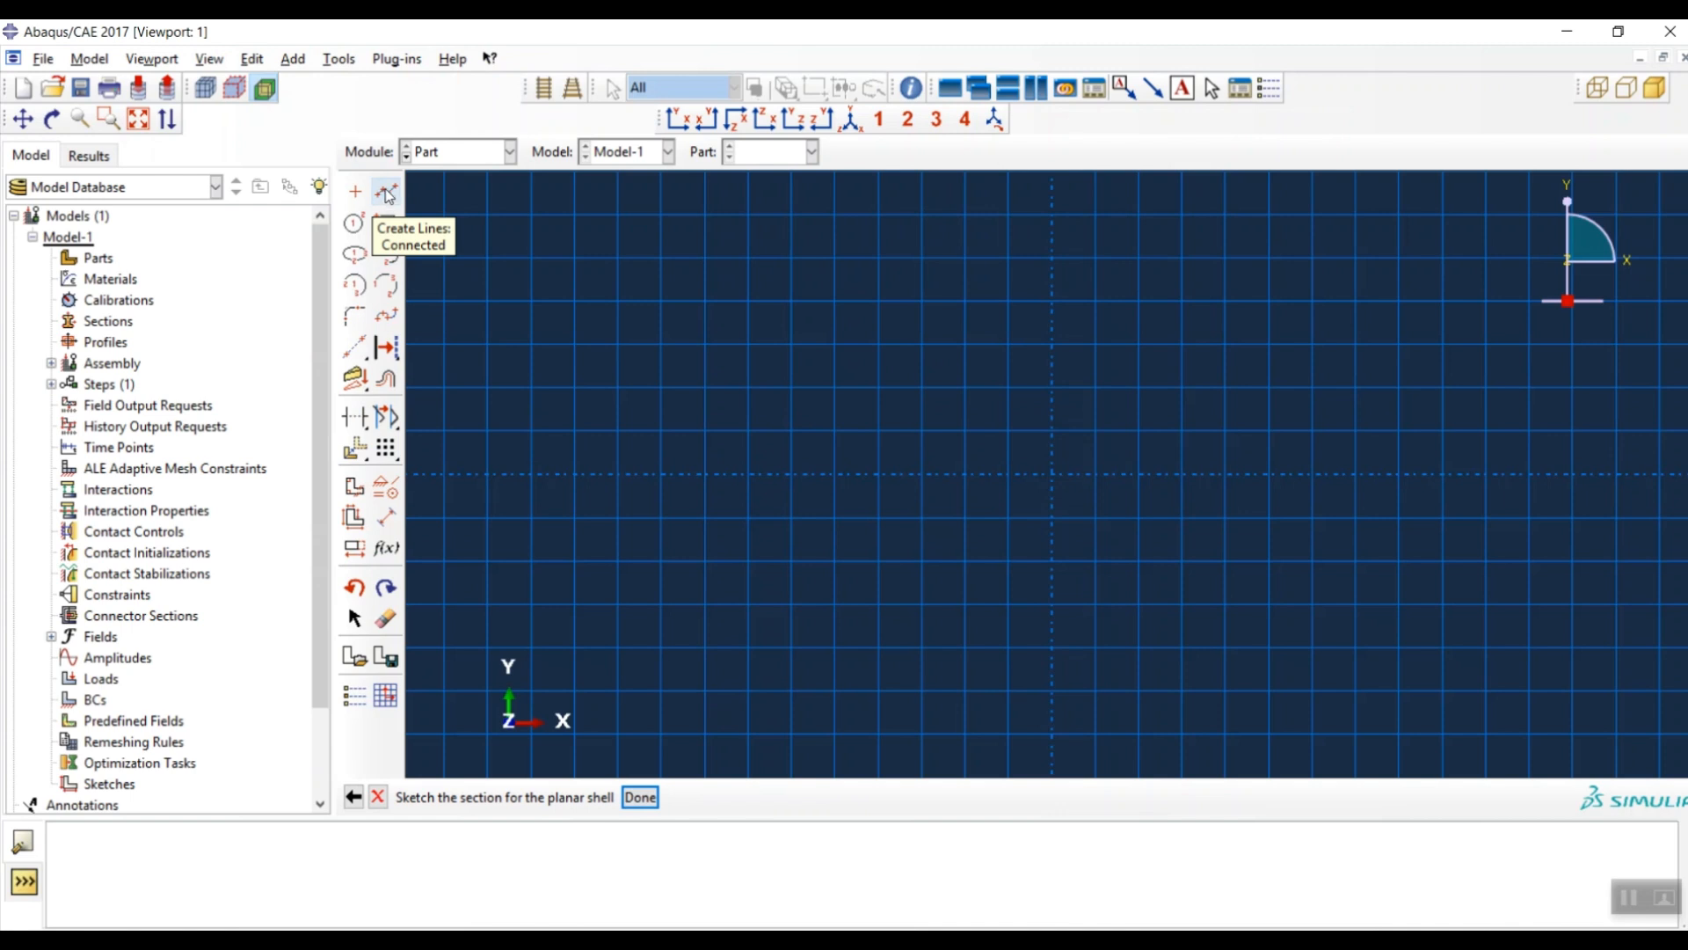
- Start a connected-line outline at 0,0 and draw the bottom edge and the right edge
left_click(386, 193)
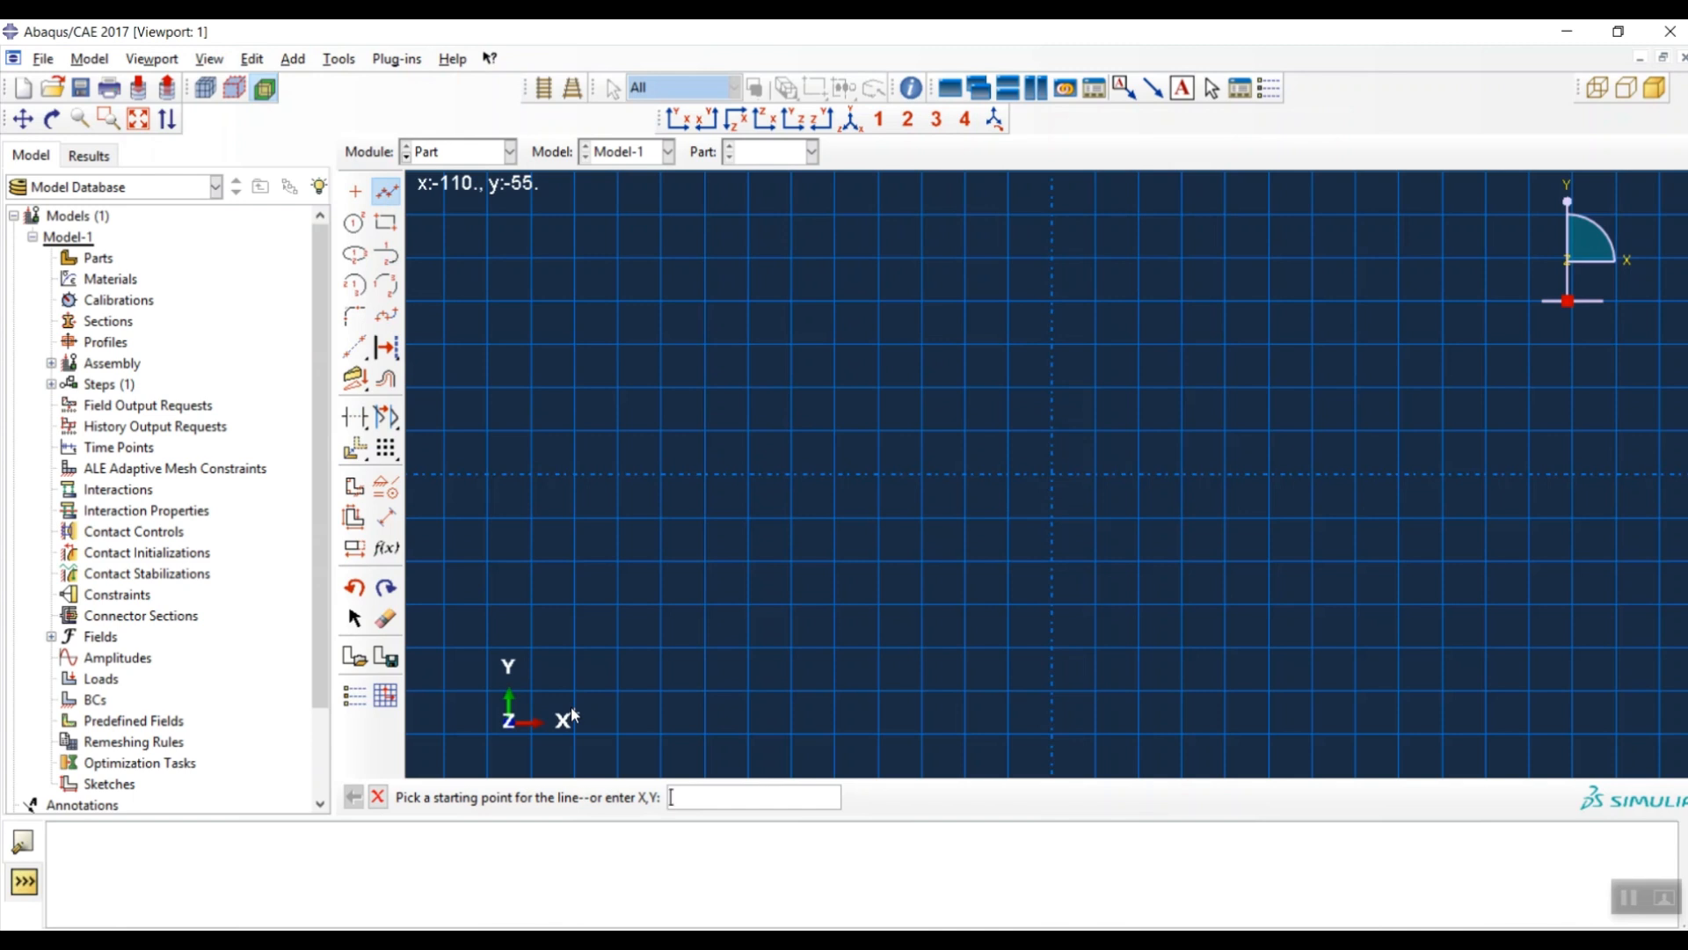
type("0,0")
key("Return")
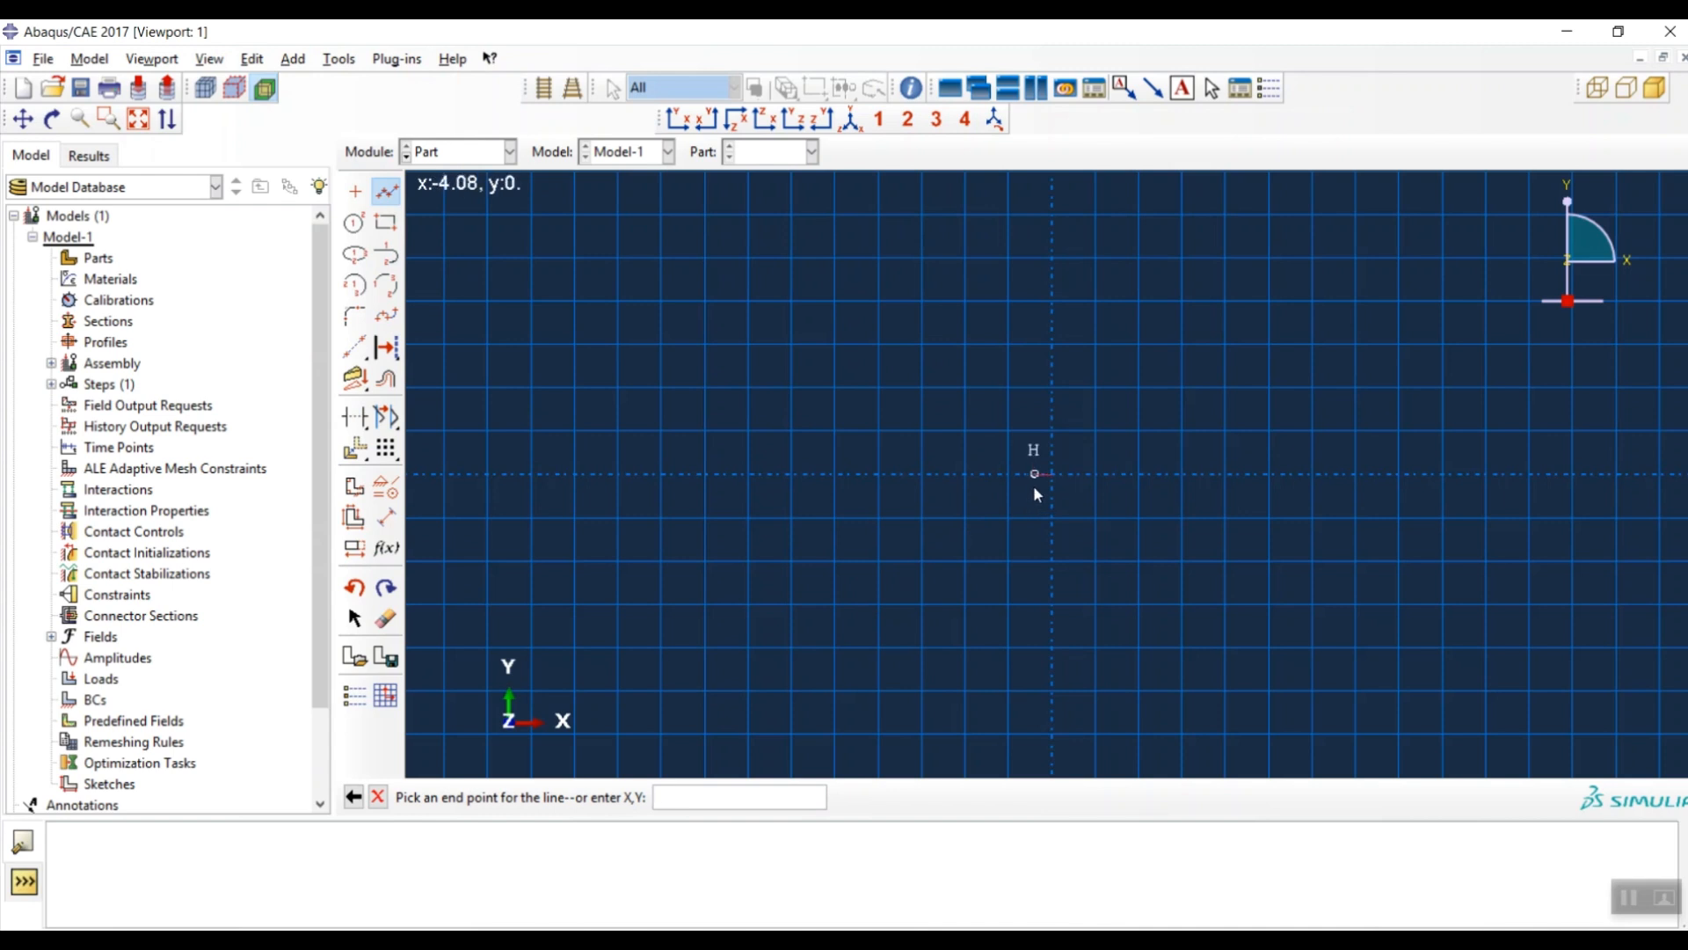
scroll(651, 561, "down", 3)
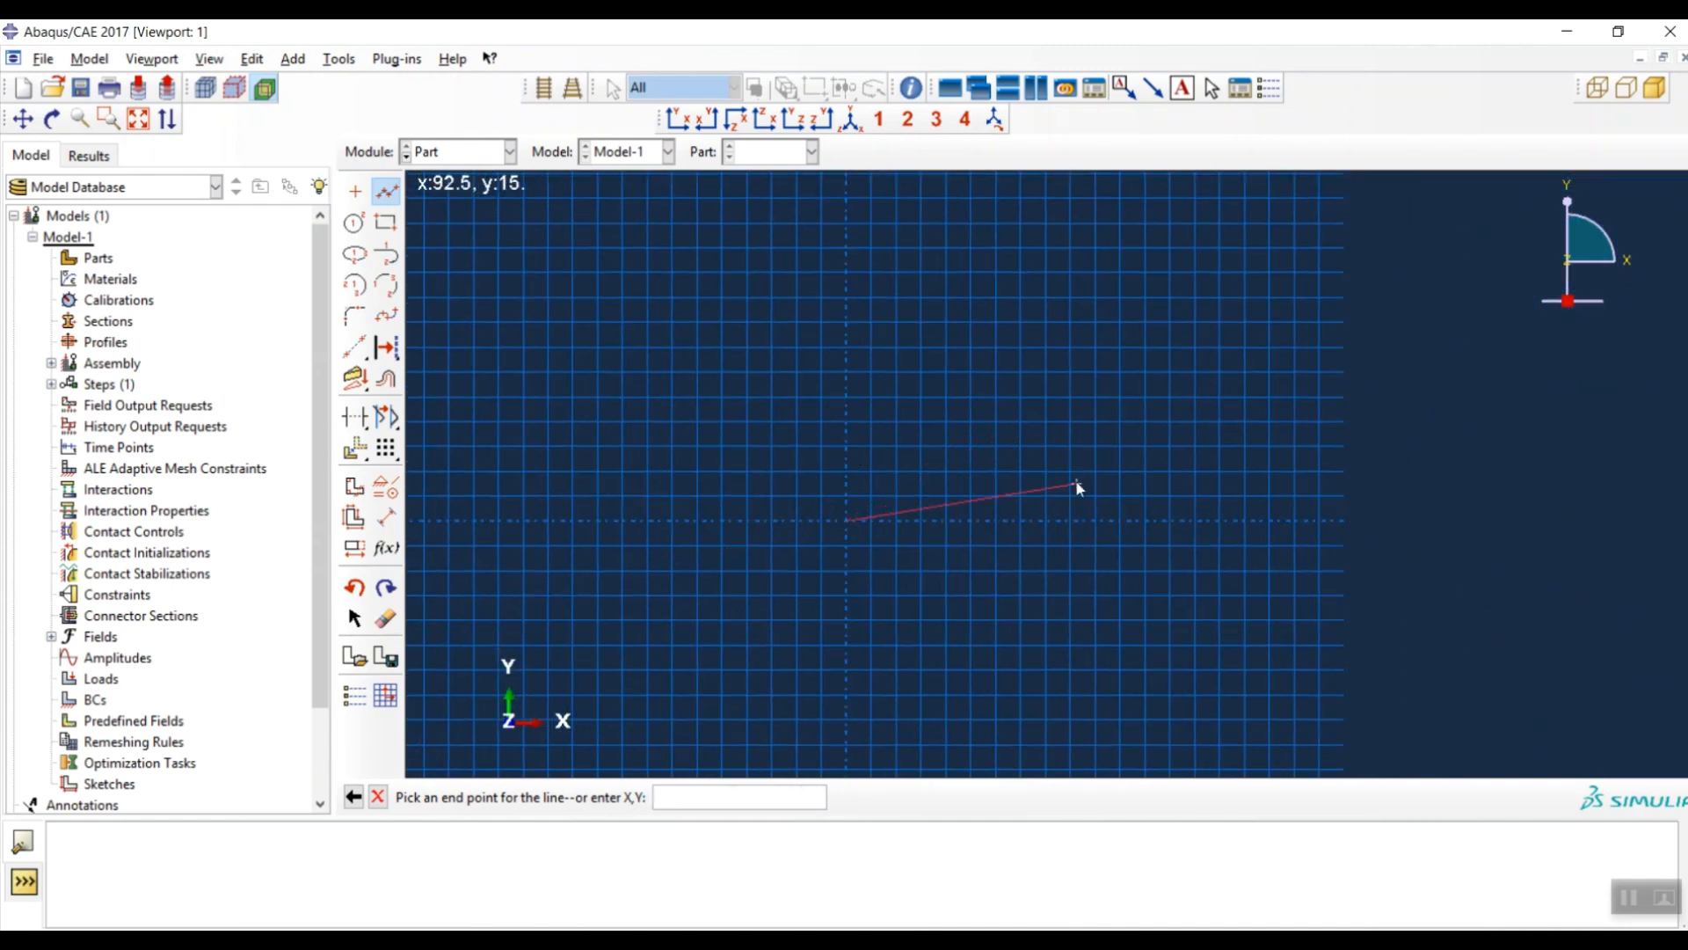
left_click(1293, 521)
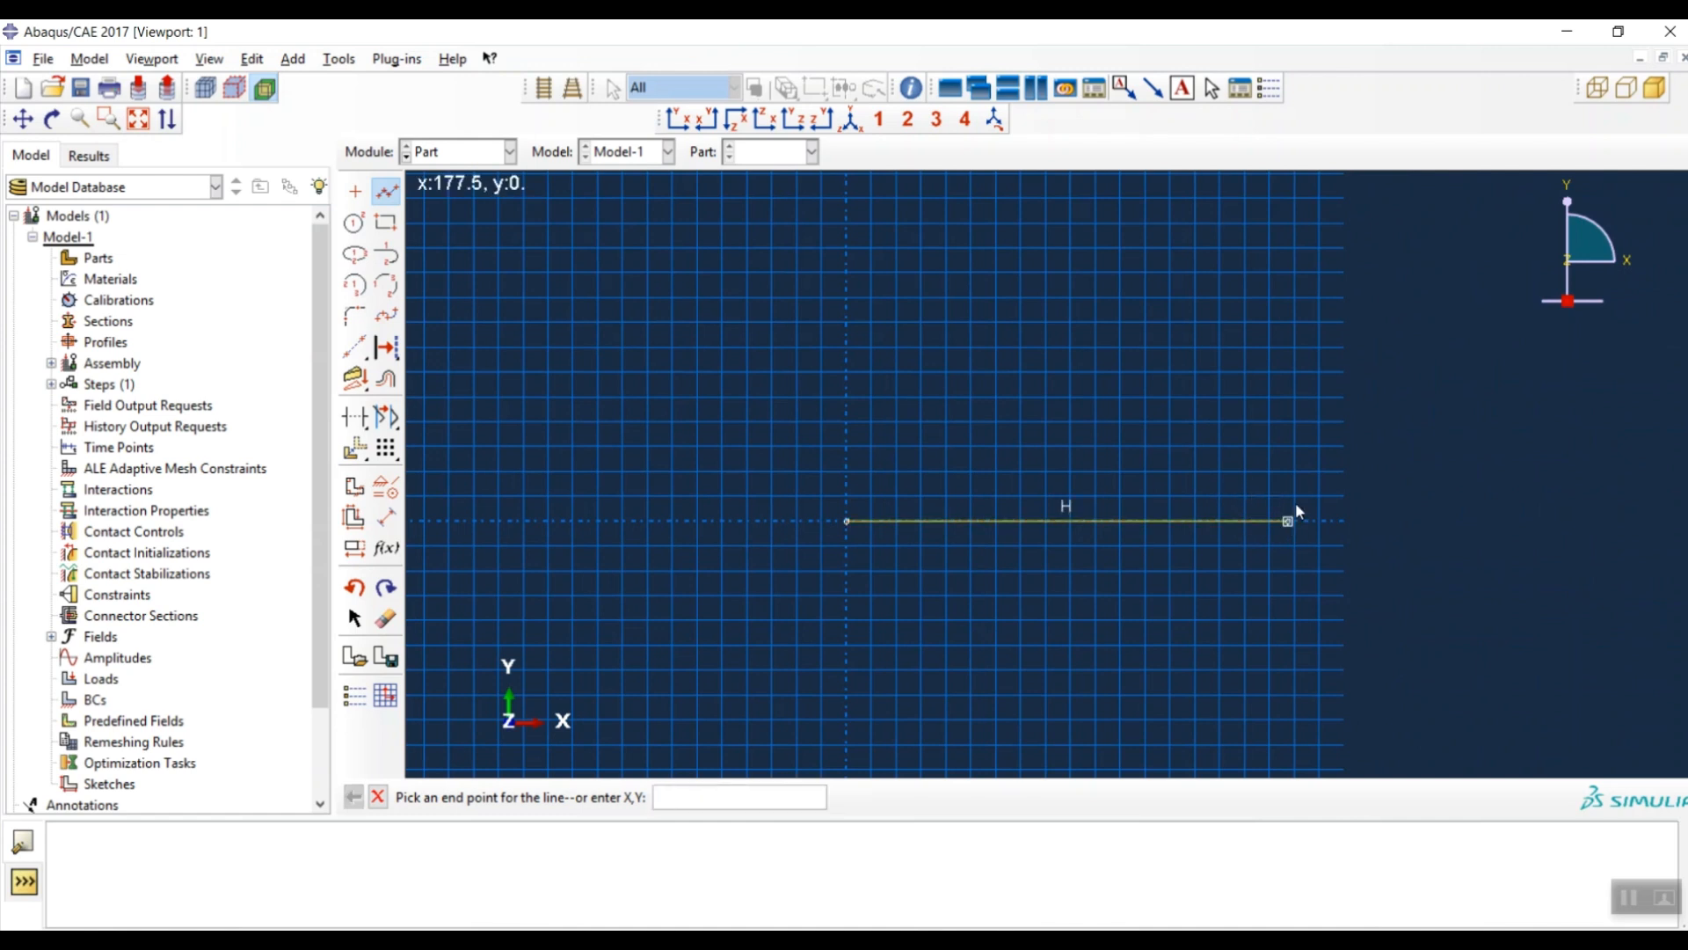
scroll(1276, 461, "up", 2)
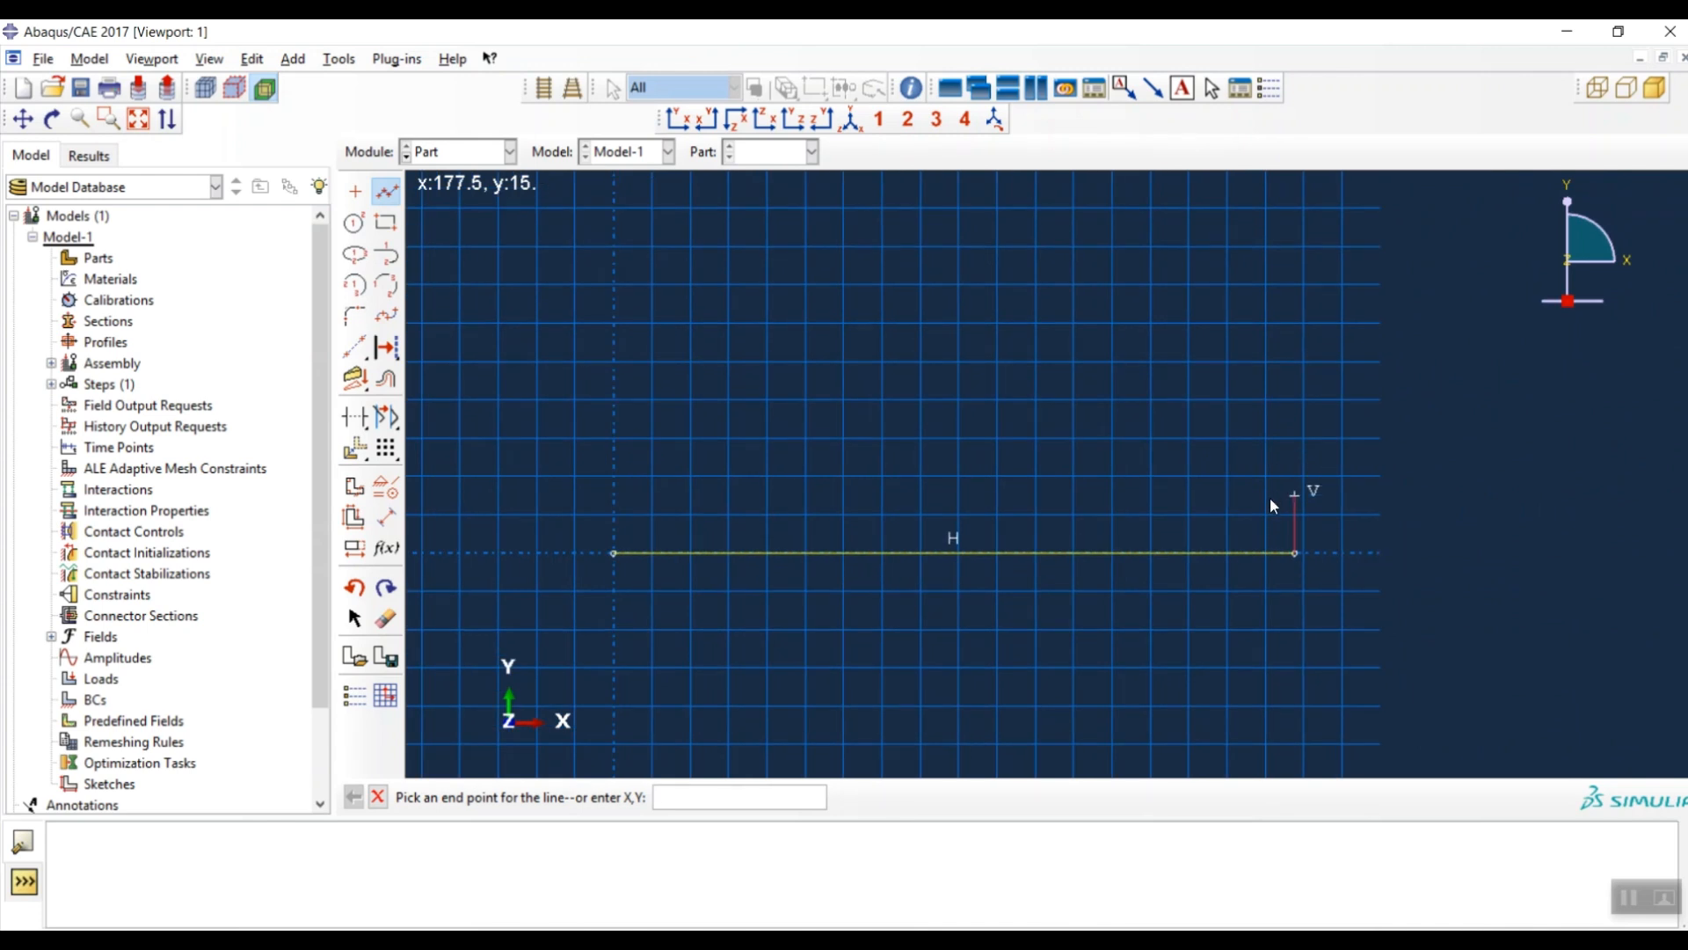
left_click(1296, 476)
left_click(1297, 437)
left_click(1295, 361)
- Draw the top edge, the left edge and the thin slot, closing the outline at the origin
left_click(613, 361)
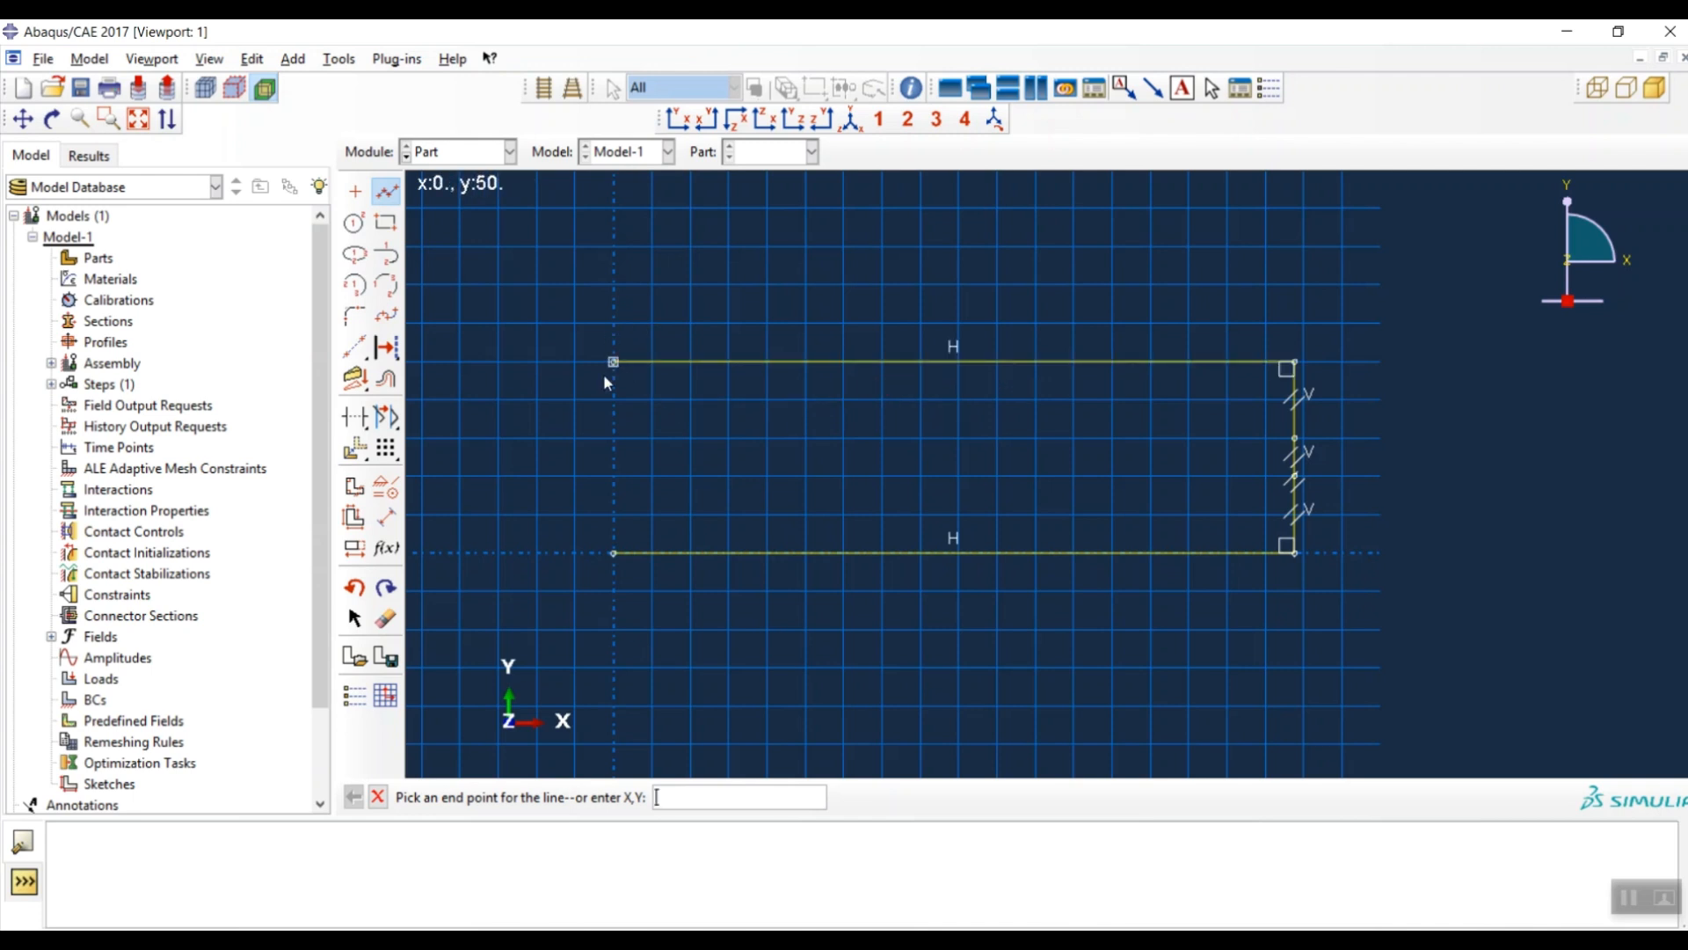
left_click(616, 437)
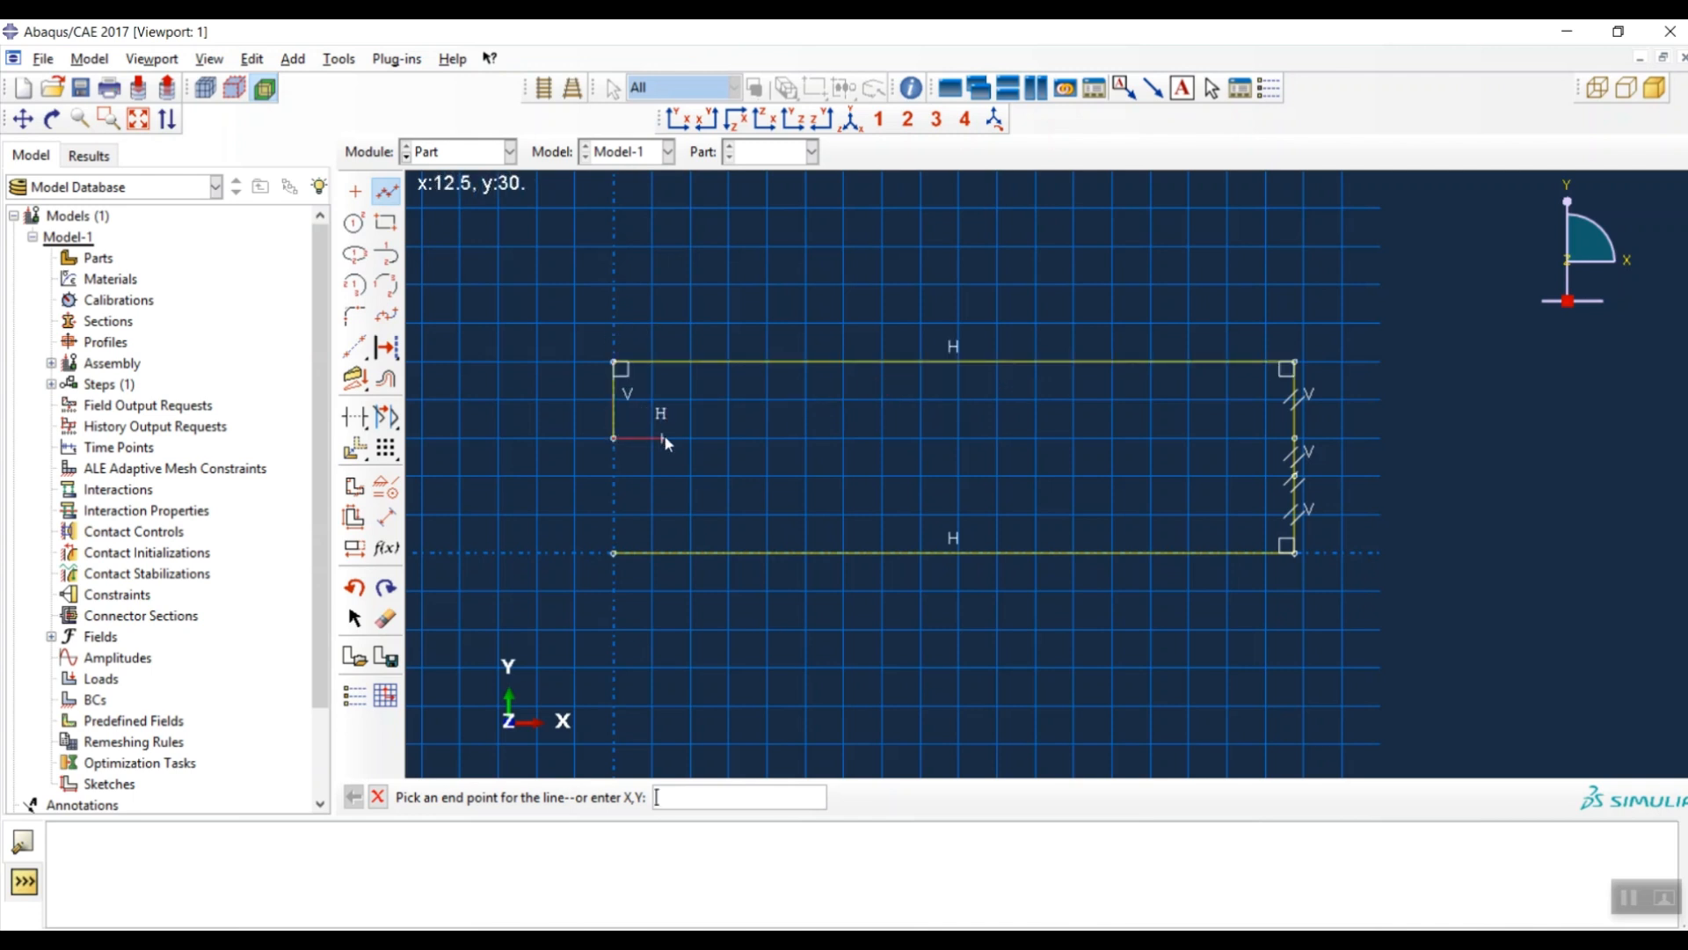
left_click(765, 440)
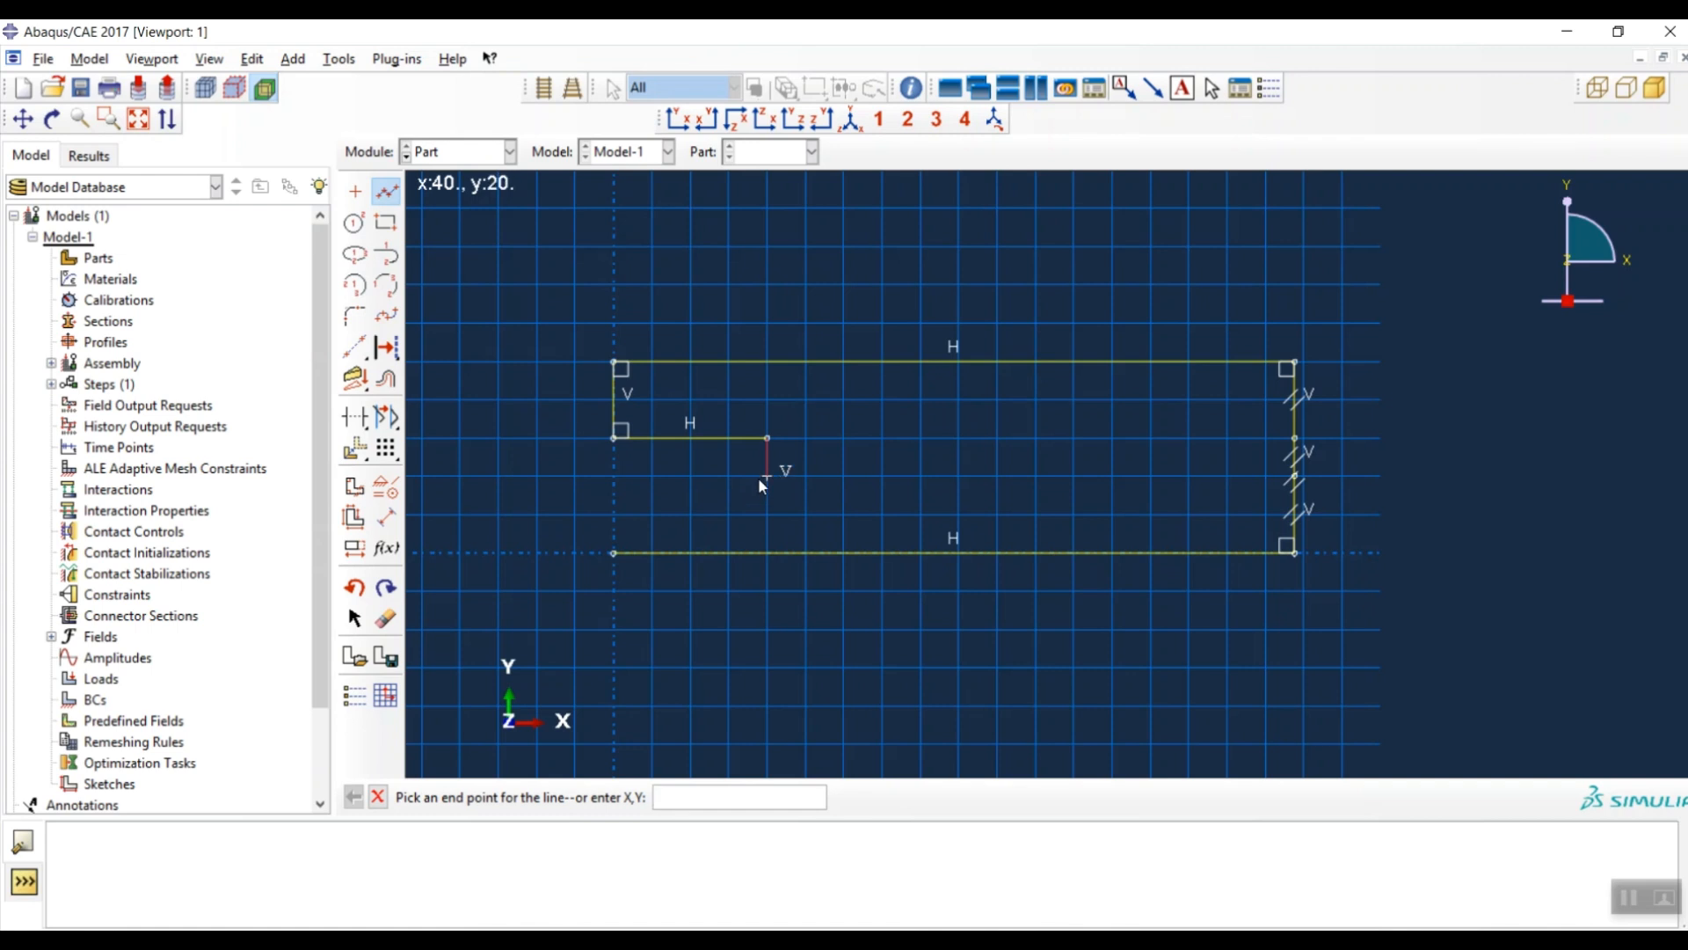
left_click(767, 476)
left_click(615, 477)
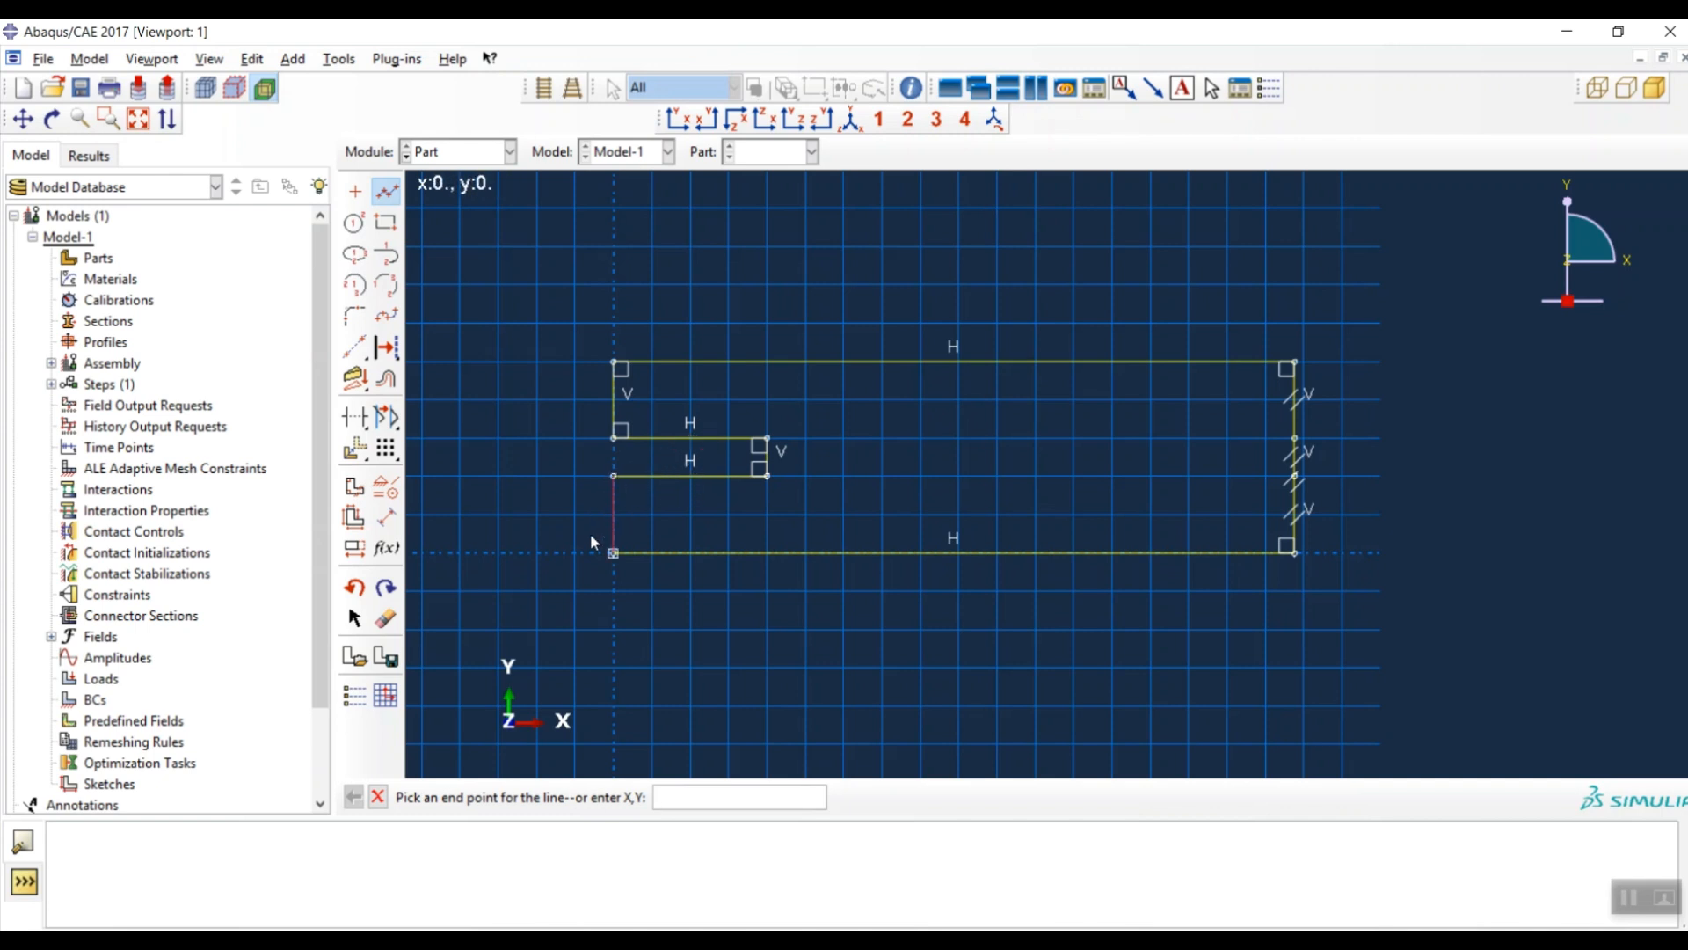
left_click(614, 554)
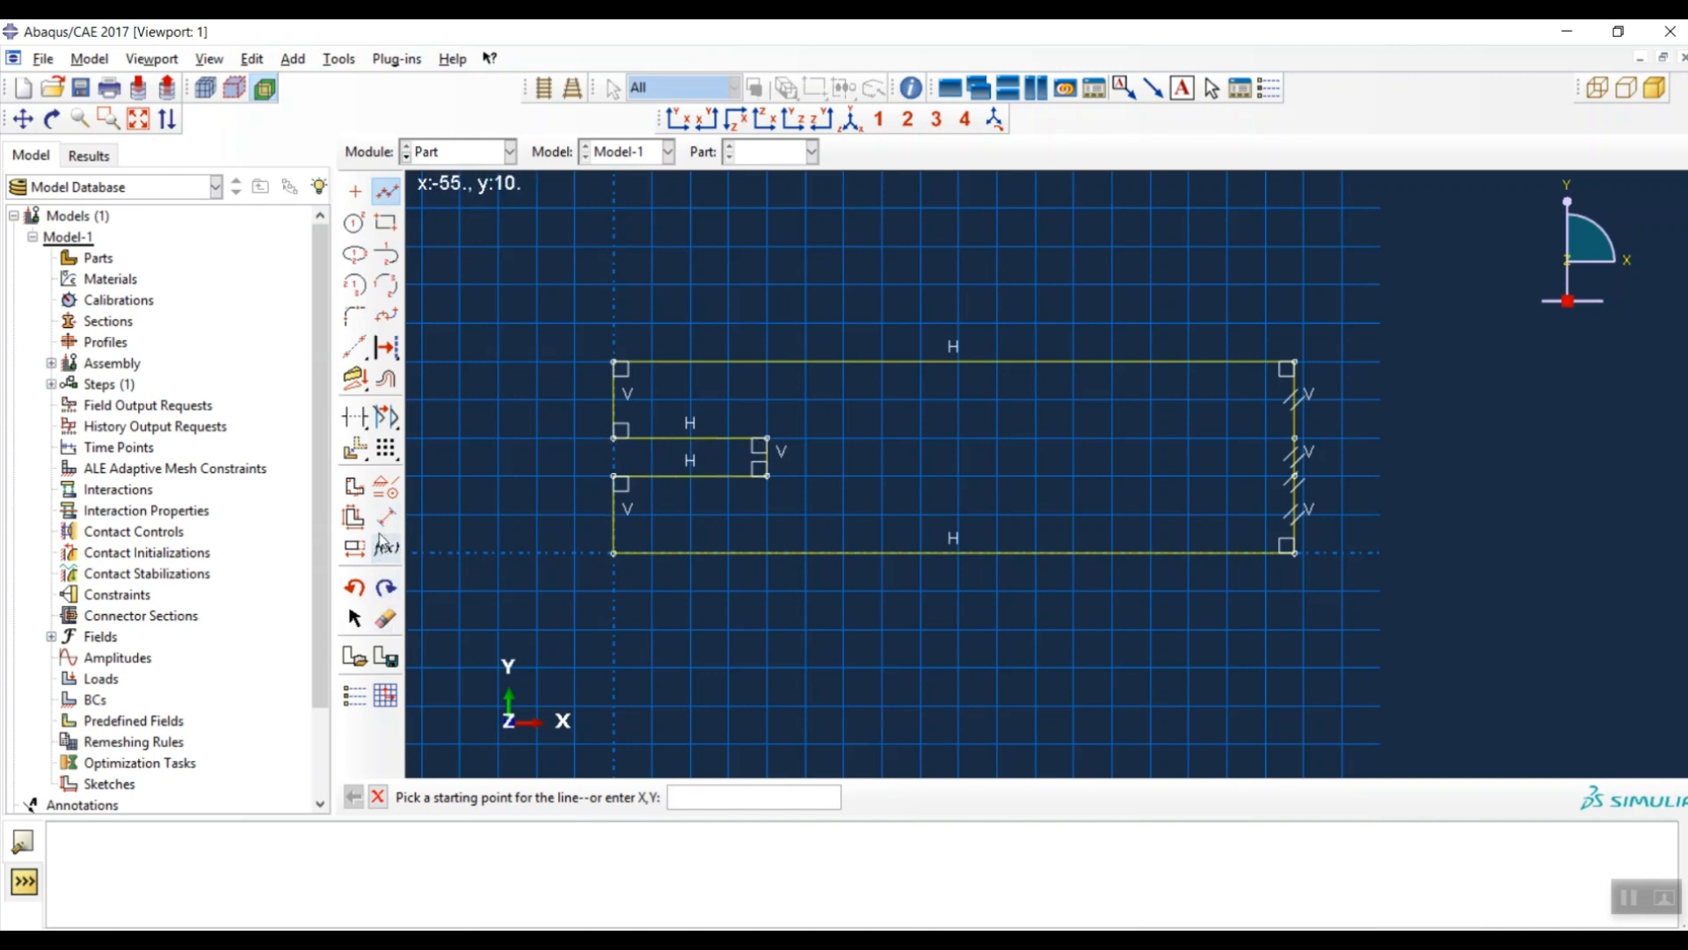
left_click(388, 490)
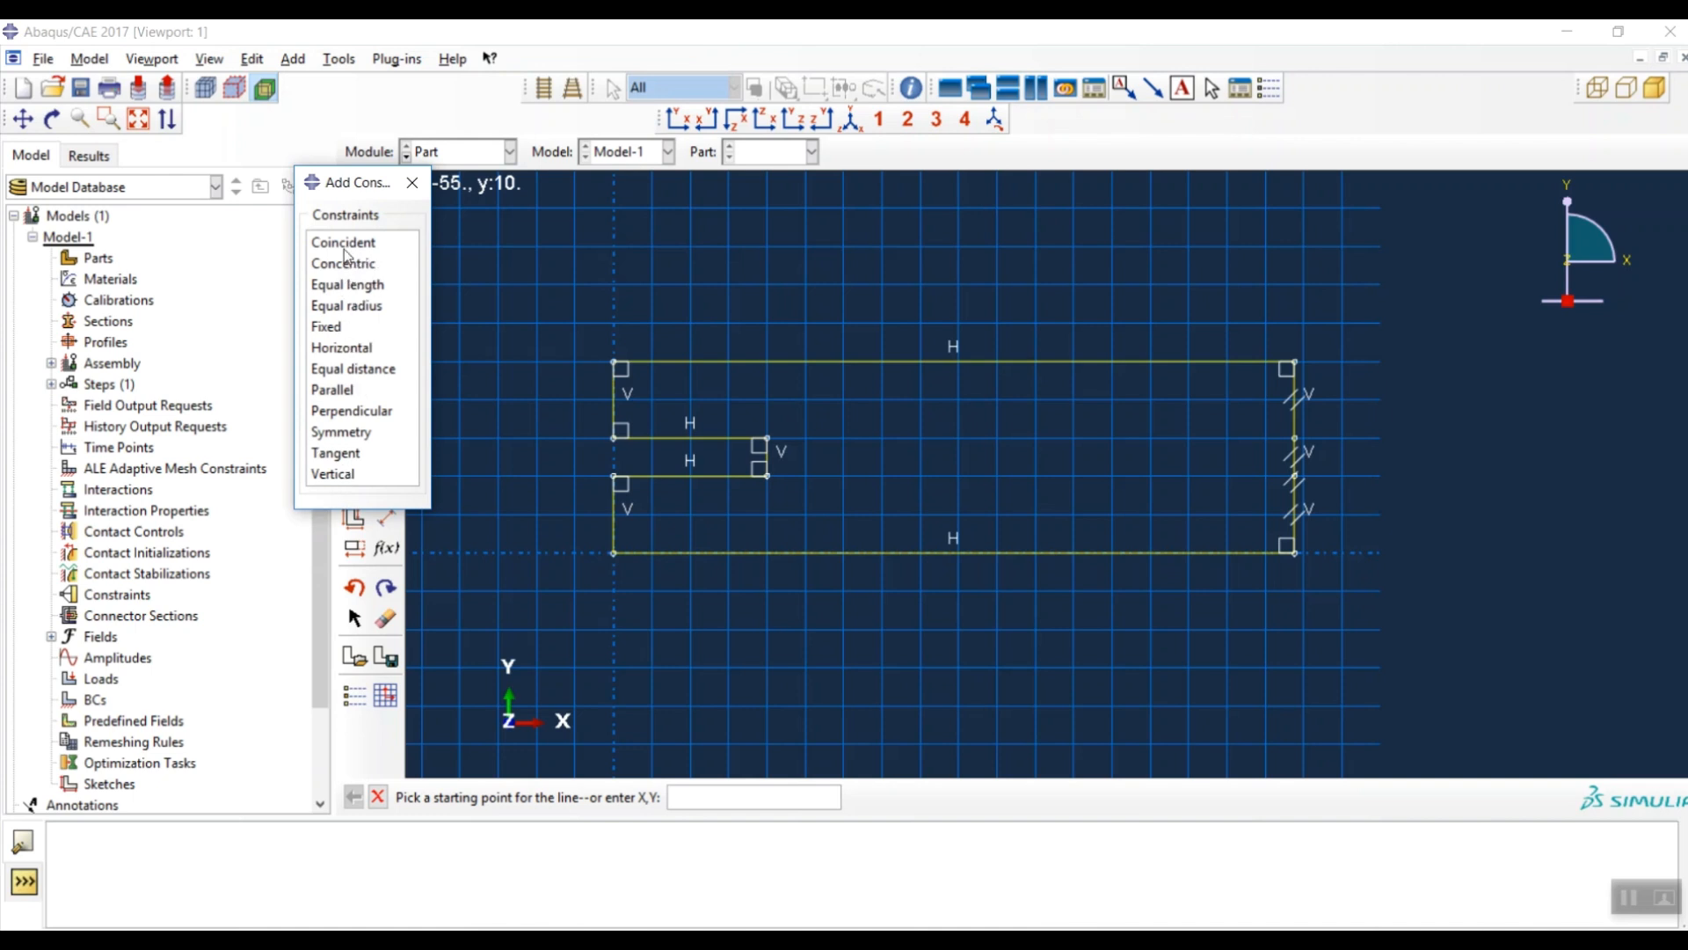
- Apply a Fixed constraint to the outline's lower-left corner
left_click(334, 328)
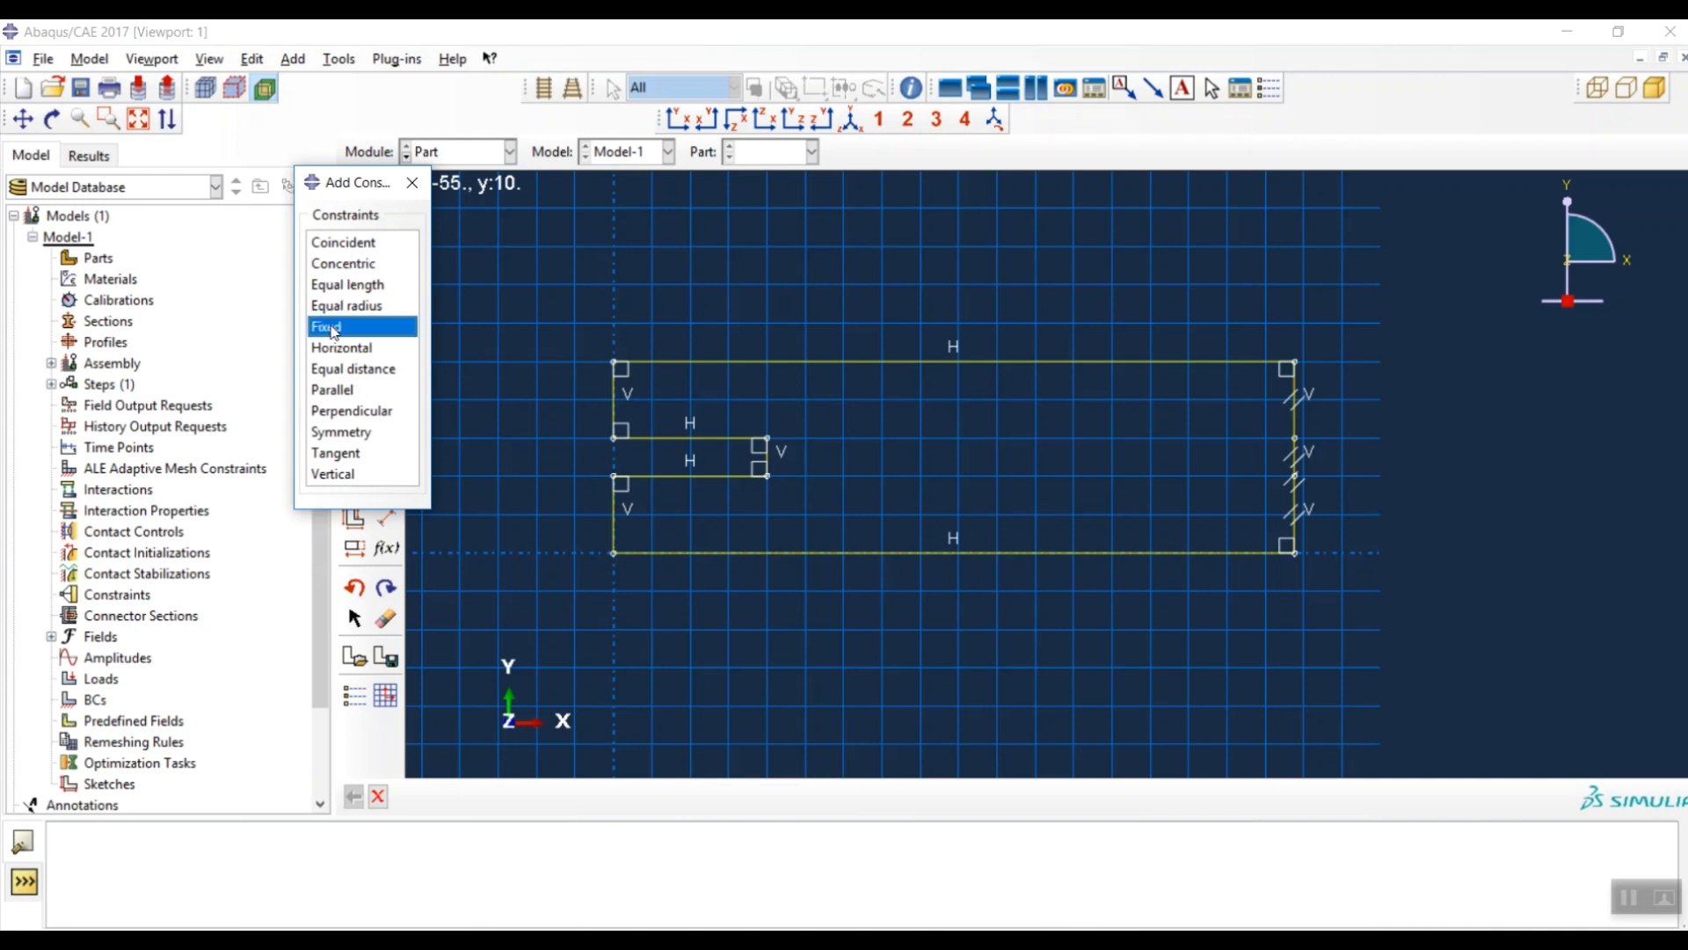
left_click(613, 554)
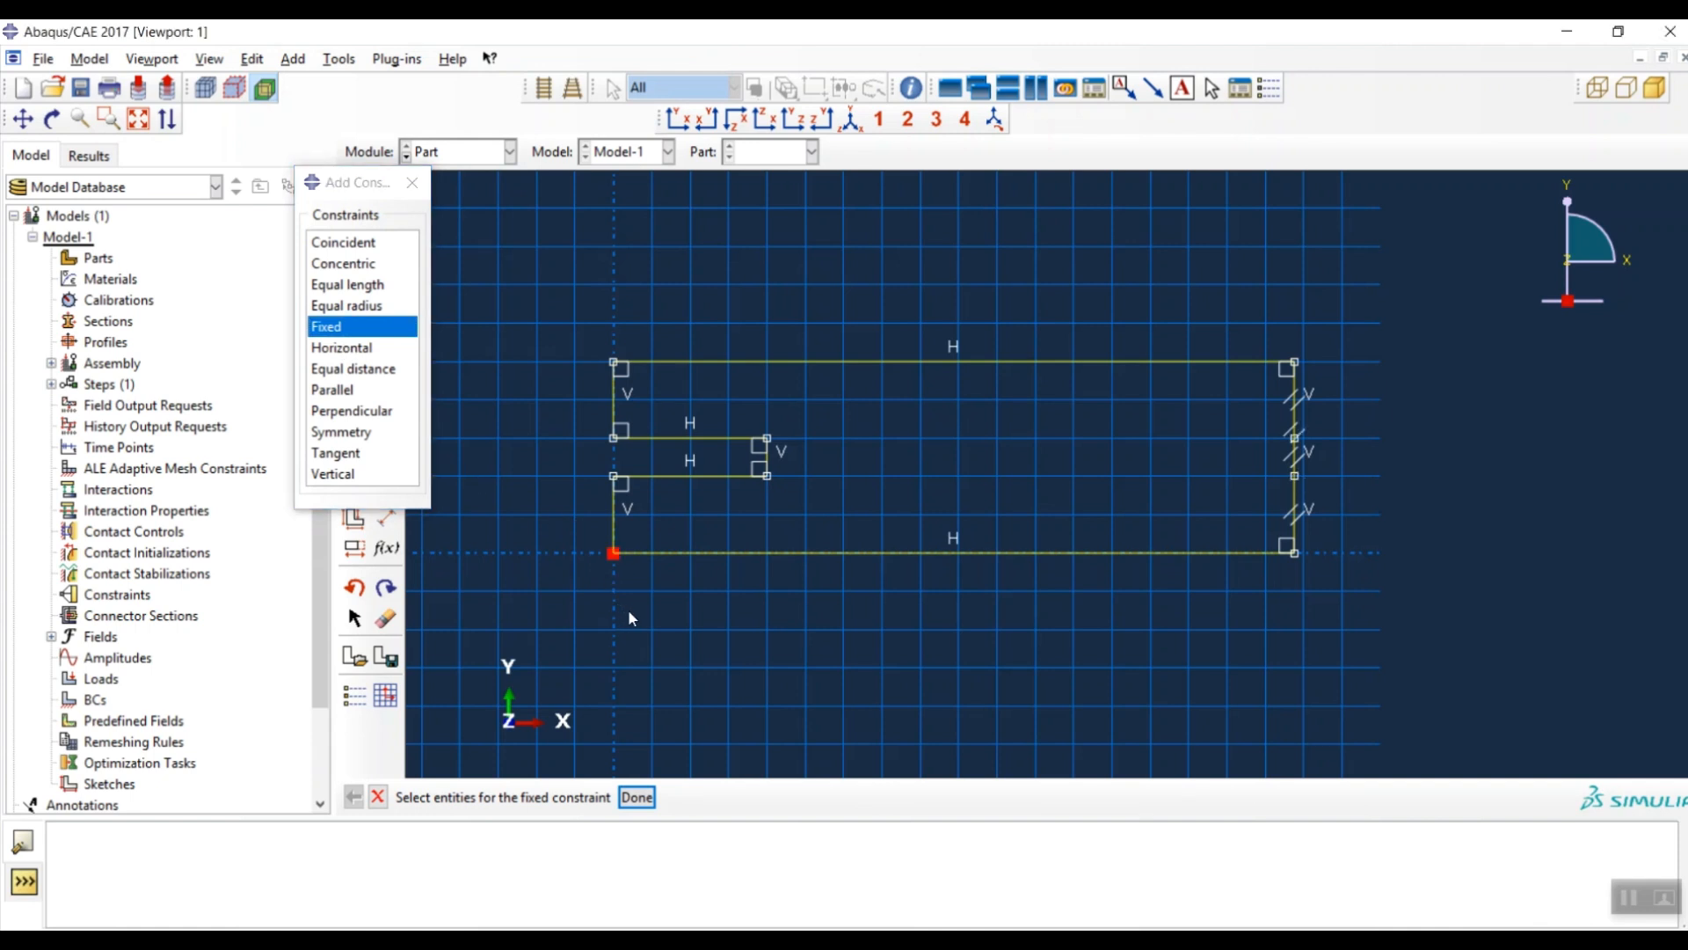
left_click(637, 797)
- Make the top and bottom edges, the vertical segments and the slot edges equal length in pairs
left_click(341, 284)
left_click_drag(974, 281, 890, 666)
middle_click(907, 654)
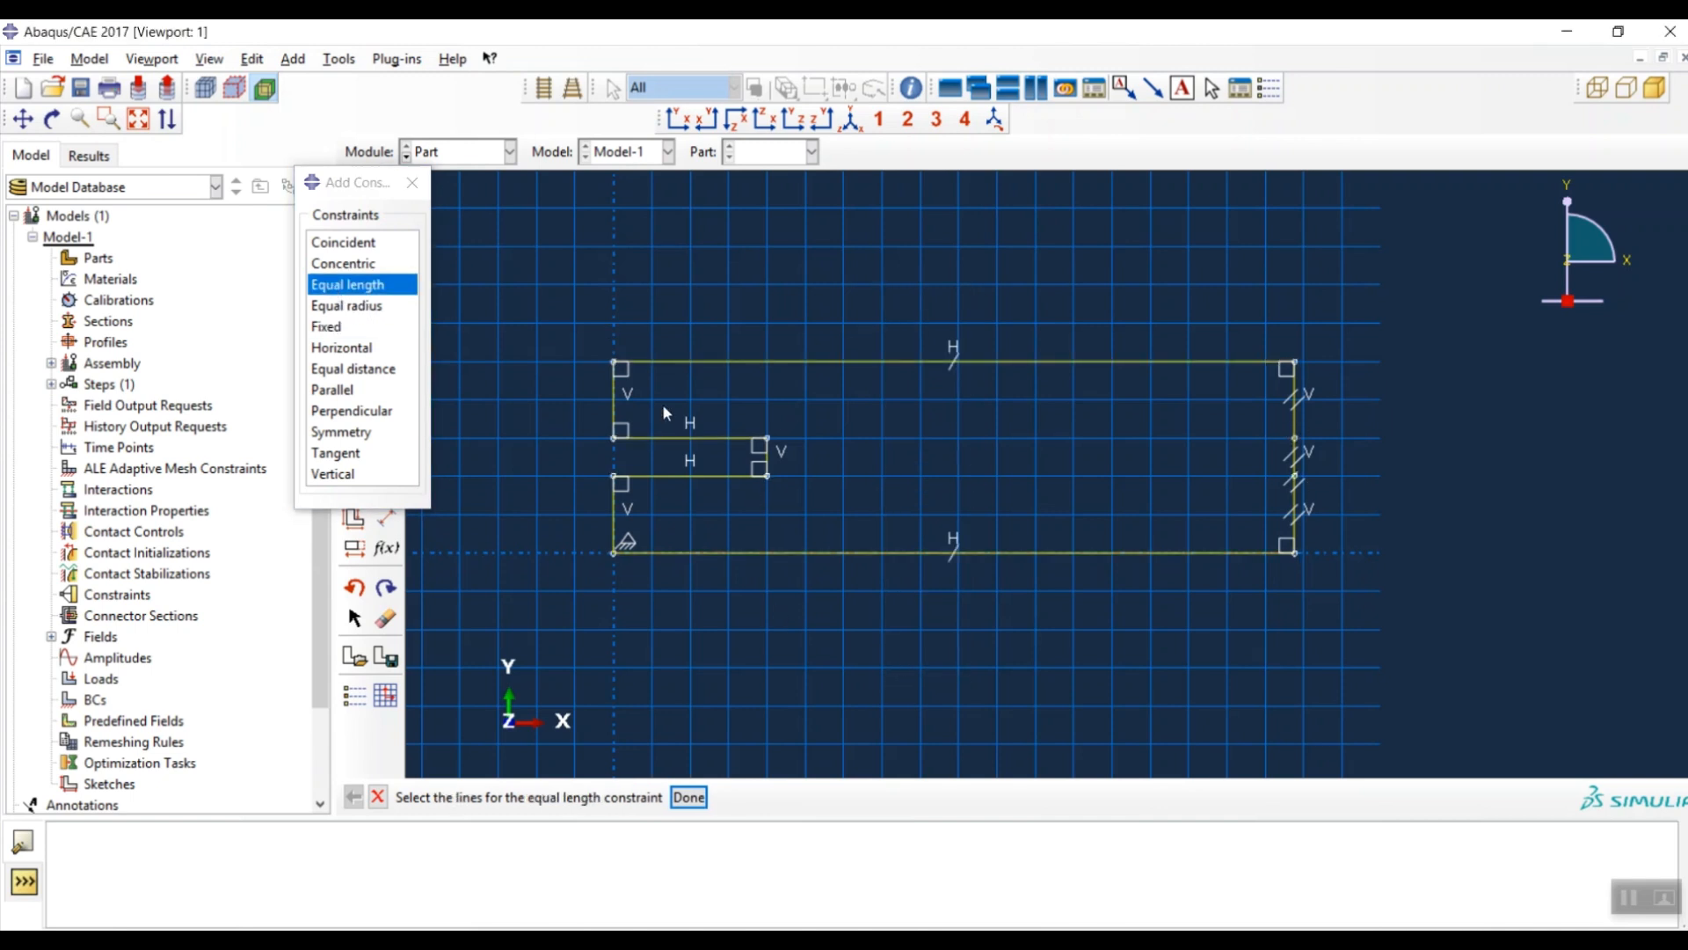
left_click_drag(588, 398, 1363, 400)
mouse_move(588, 518)
left_mouse_down()
mouse_move(836, 482)
mouse_move(1413, 501)
mouse_move(1388, 532)
left_mouse_up()
middle_click(868, 747)
left_click_drag(695, 419, 672, 515)
middle_click(693, 590)
left_click_drag(737, 448, 1388, 460)
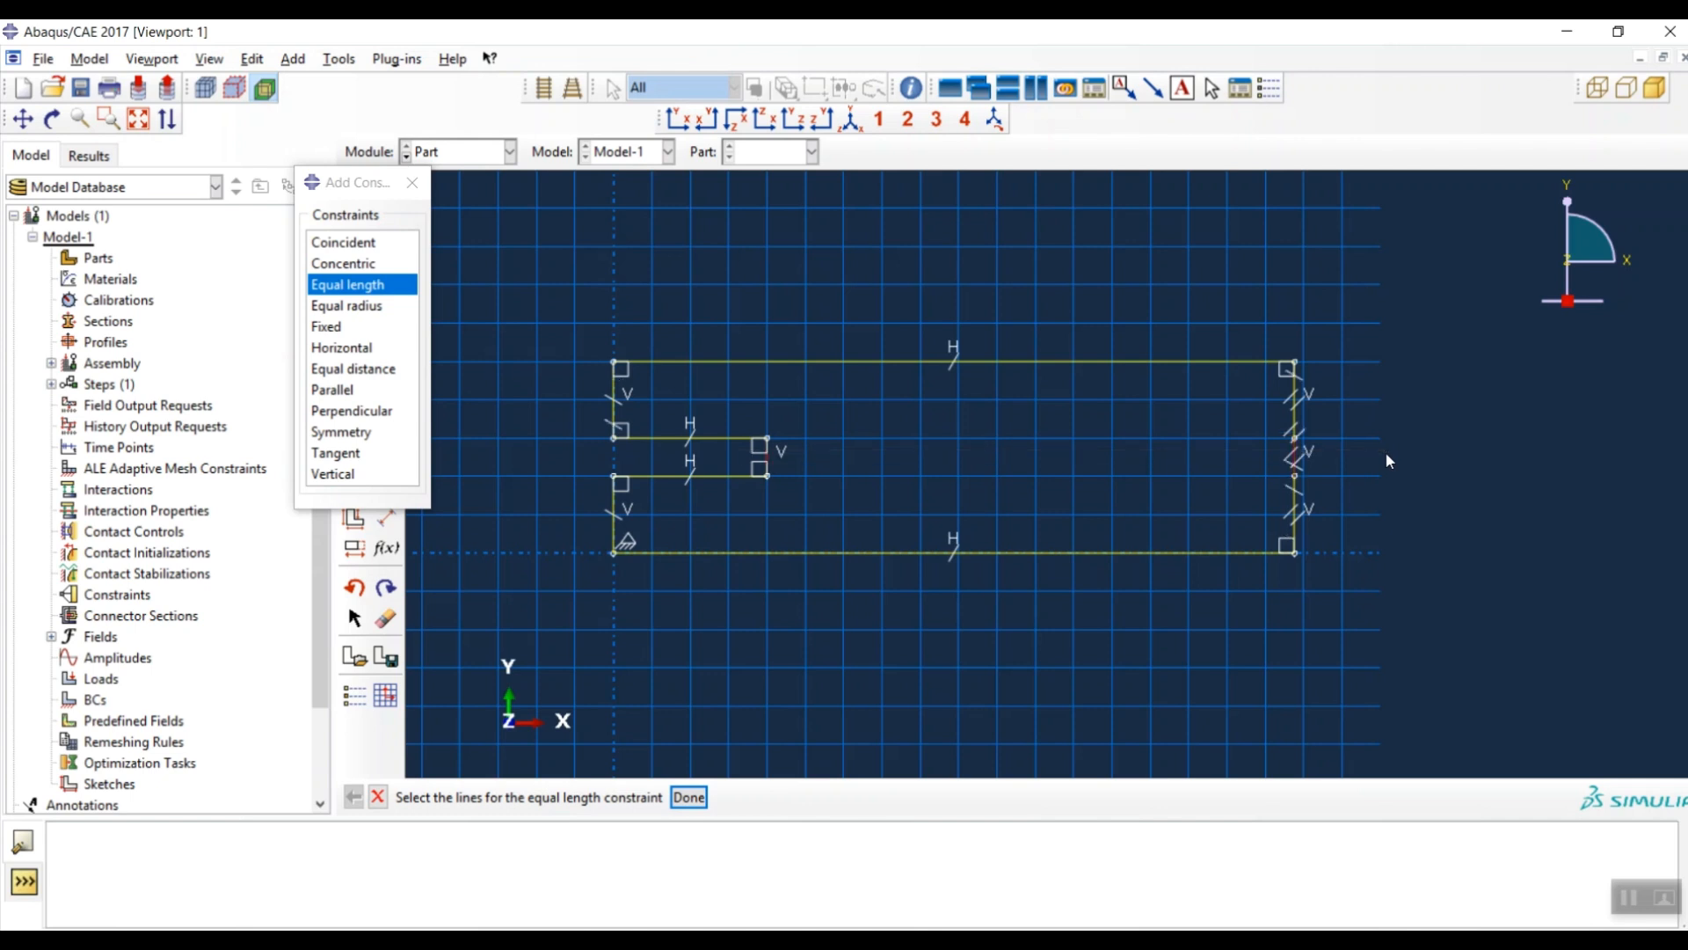
middle_click(722, 699)
left_click(413, 182)
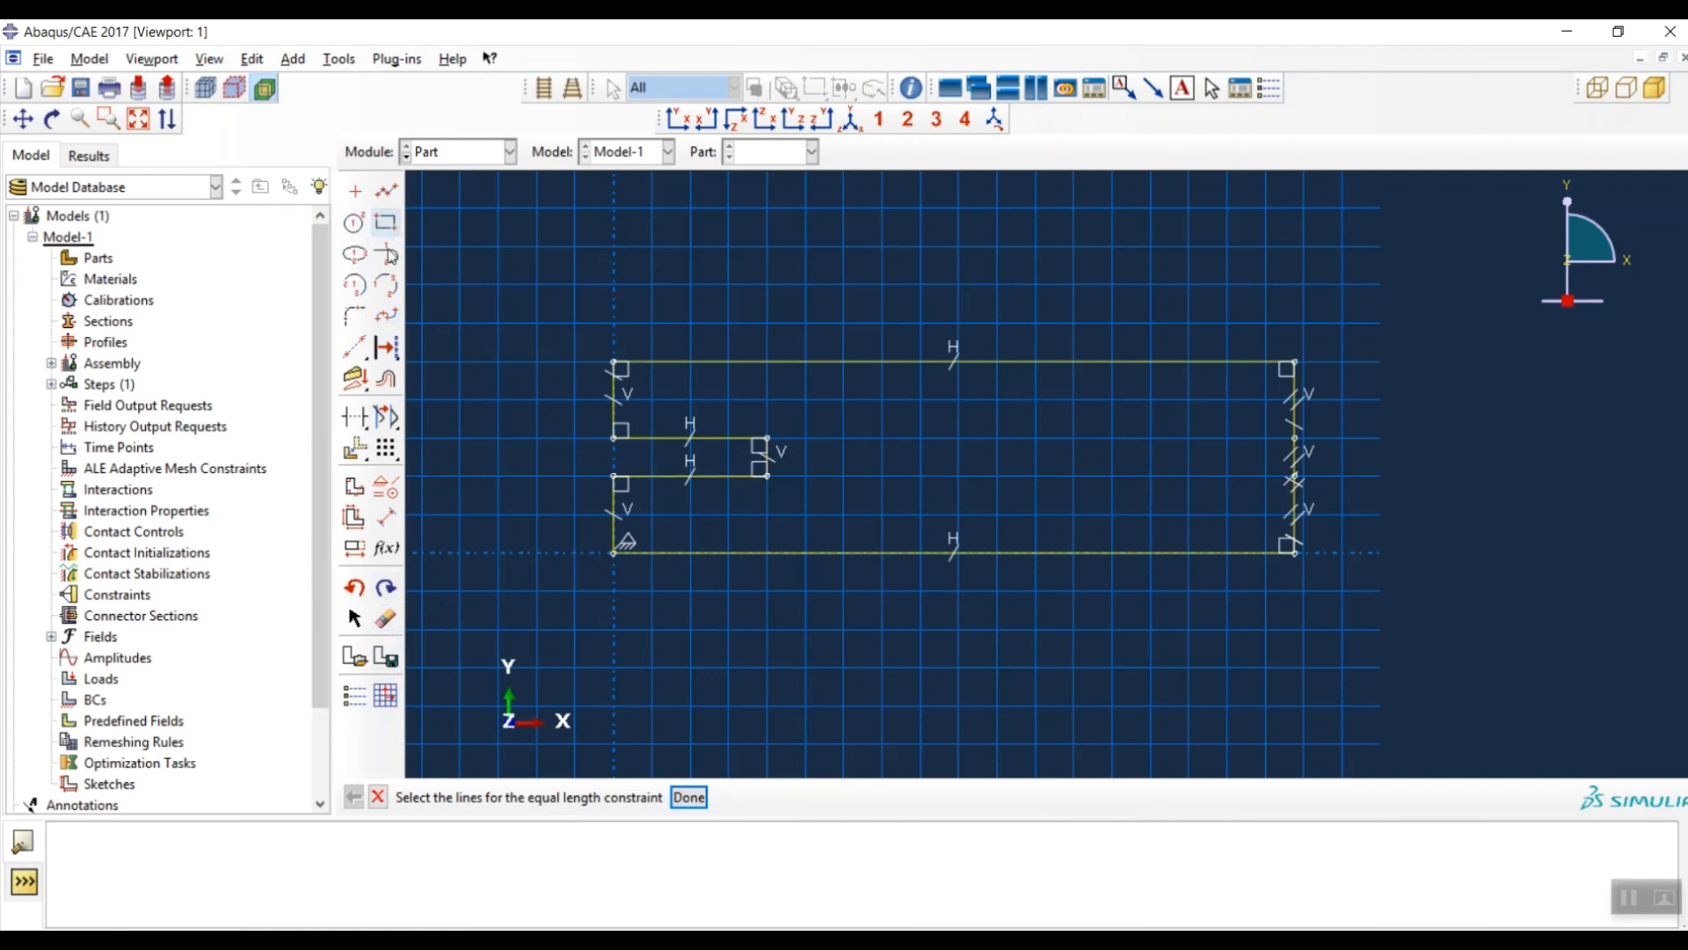
left_click(386, 521)
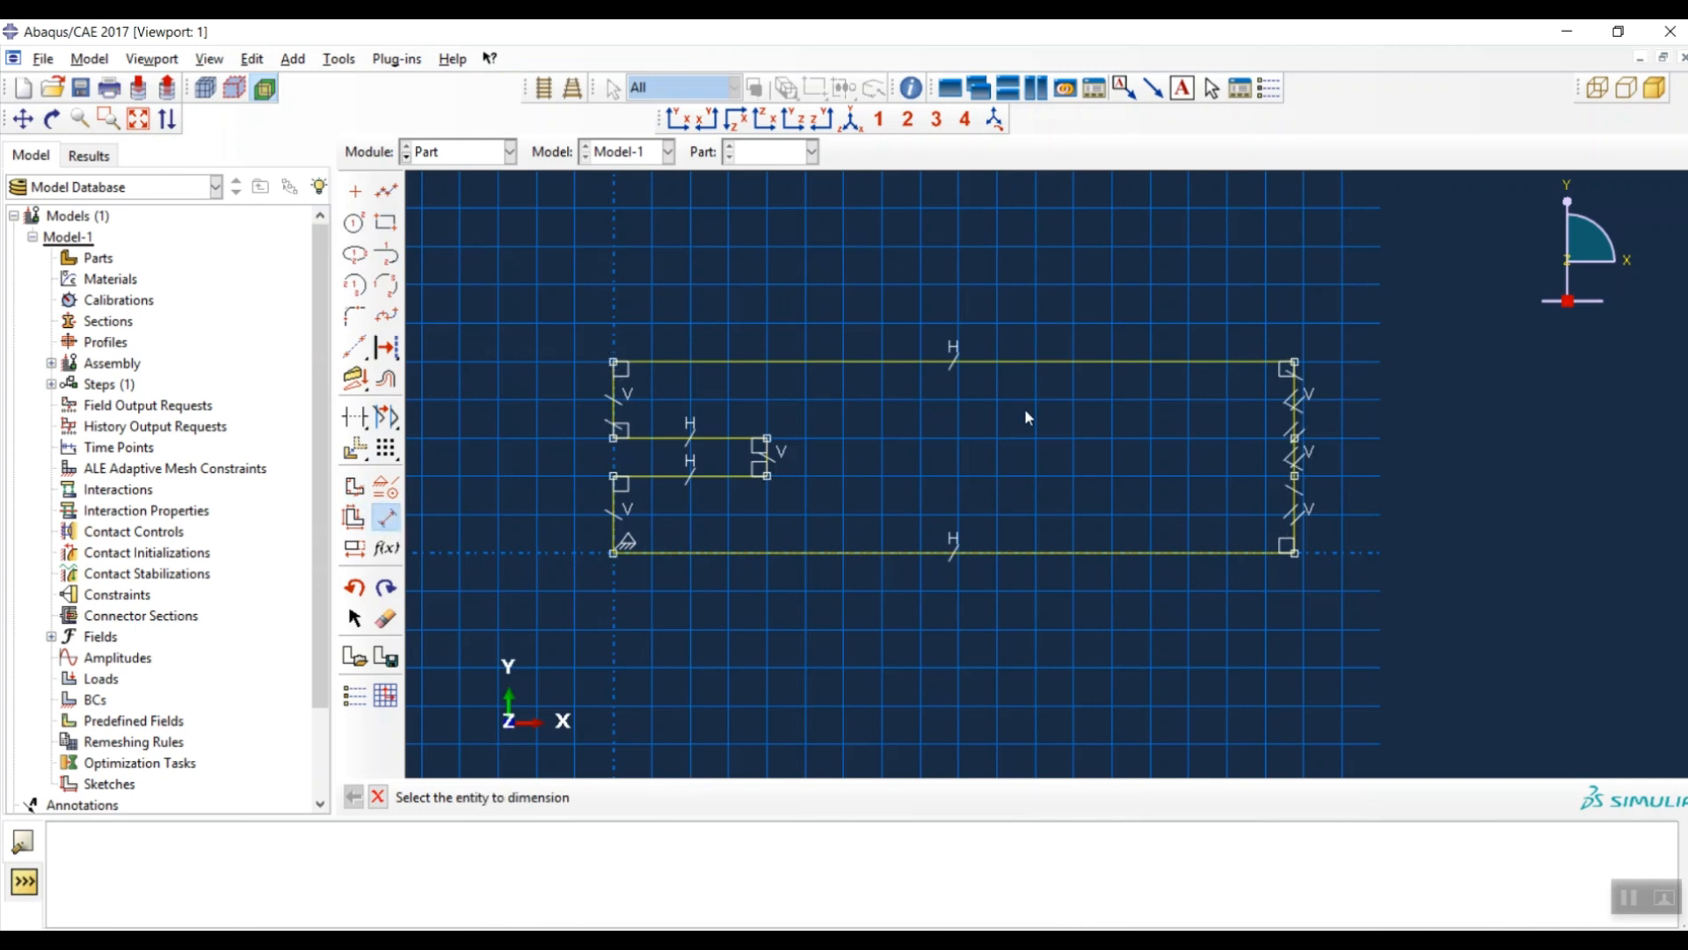
- Dimension the beam length to 300 and the left arm thickness to 10
left_click(972, 362)
left_click(987, 262)
type("1")
type("00")
key("Return")
scroll(436, 616, "down", 2)
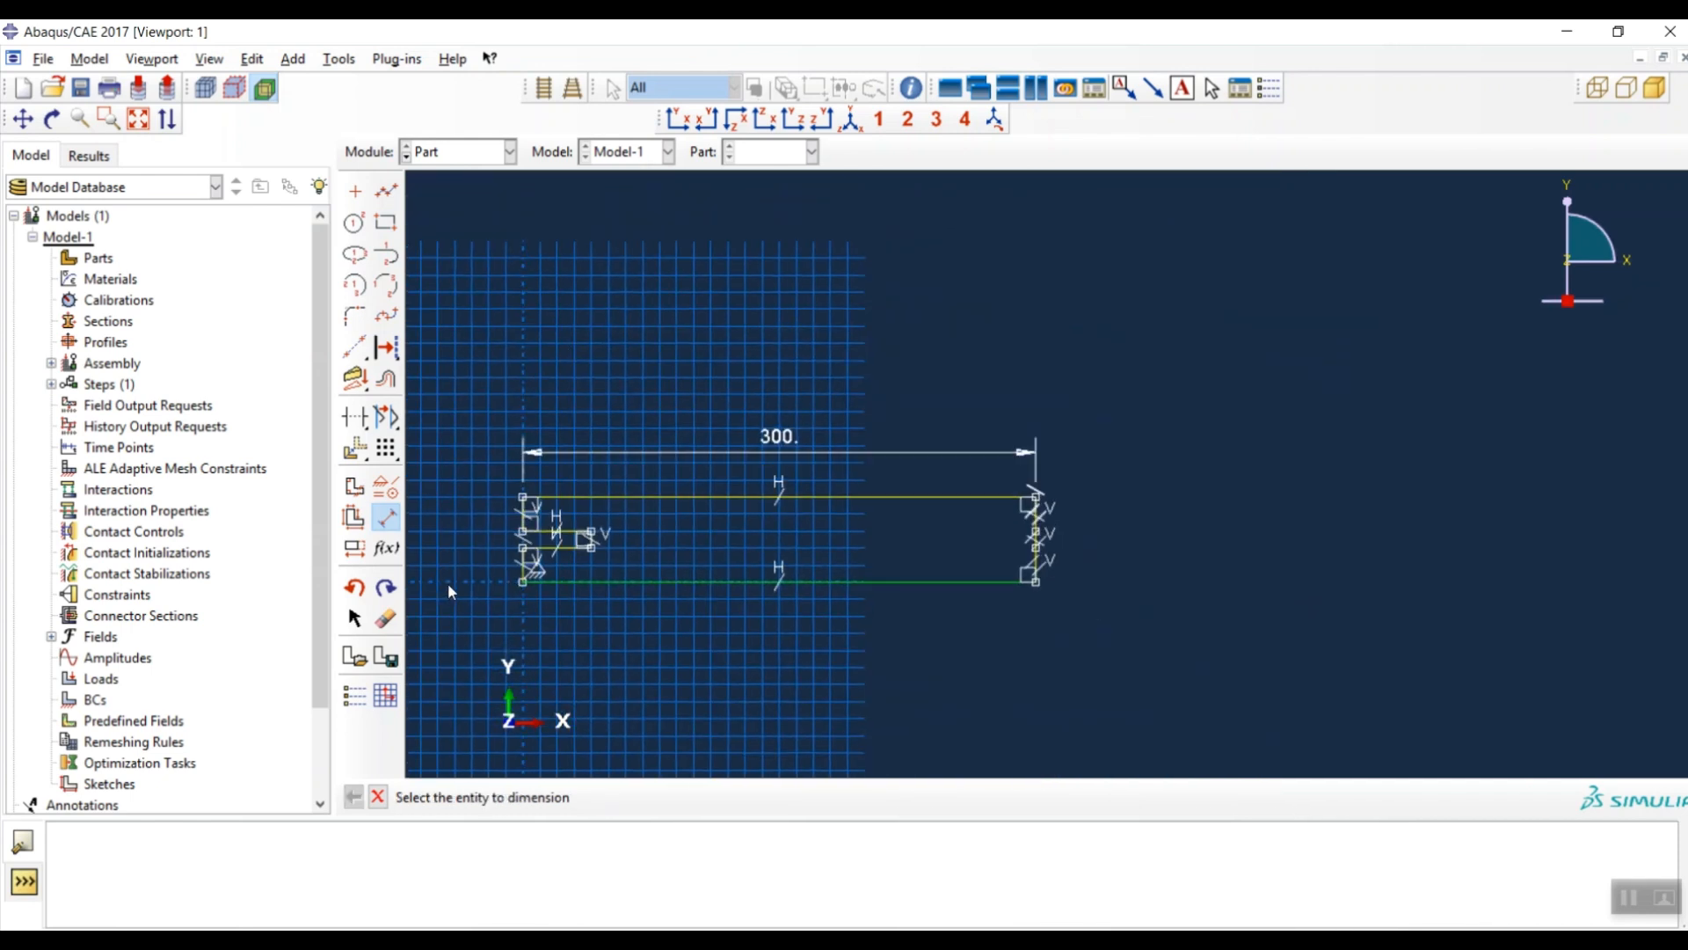
left_click(531, 520)
left_click(452, 517)
type("10")
key("Return")
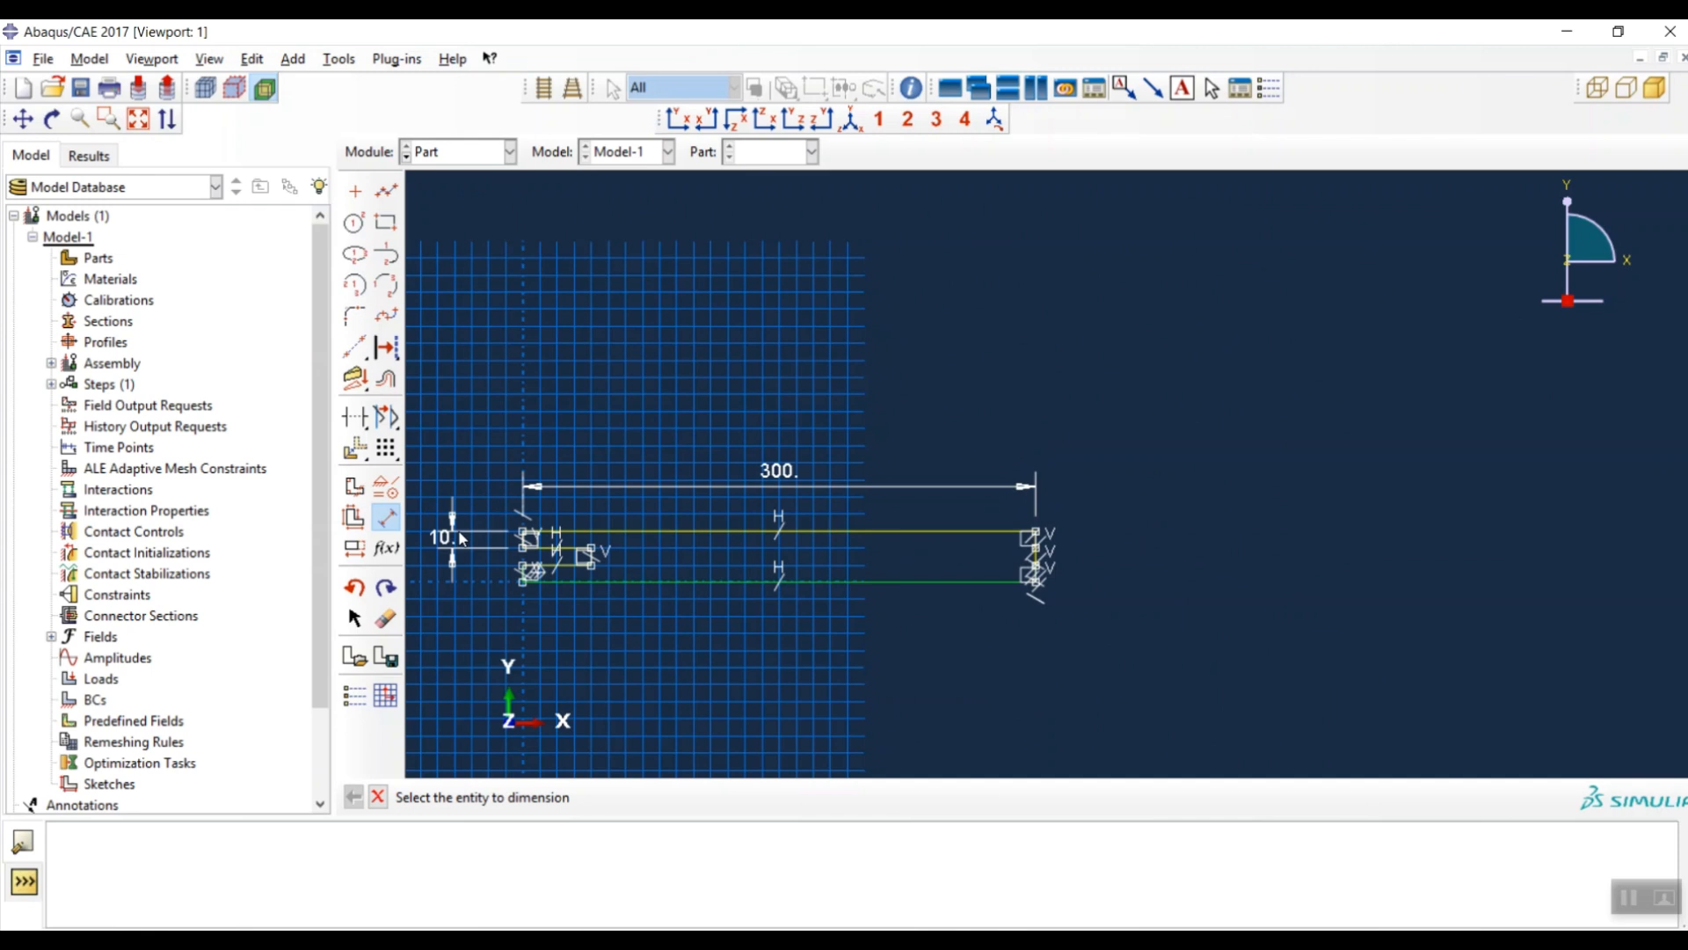
scroll(619, 547, "up", 6)
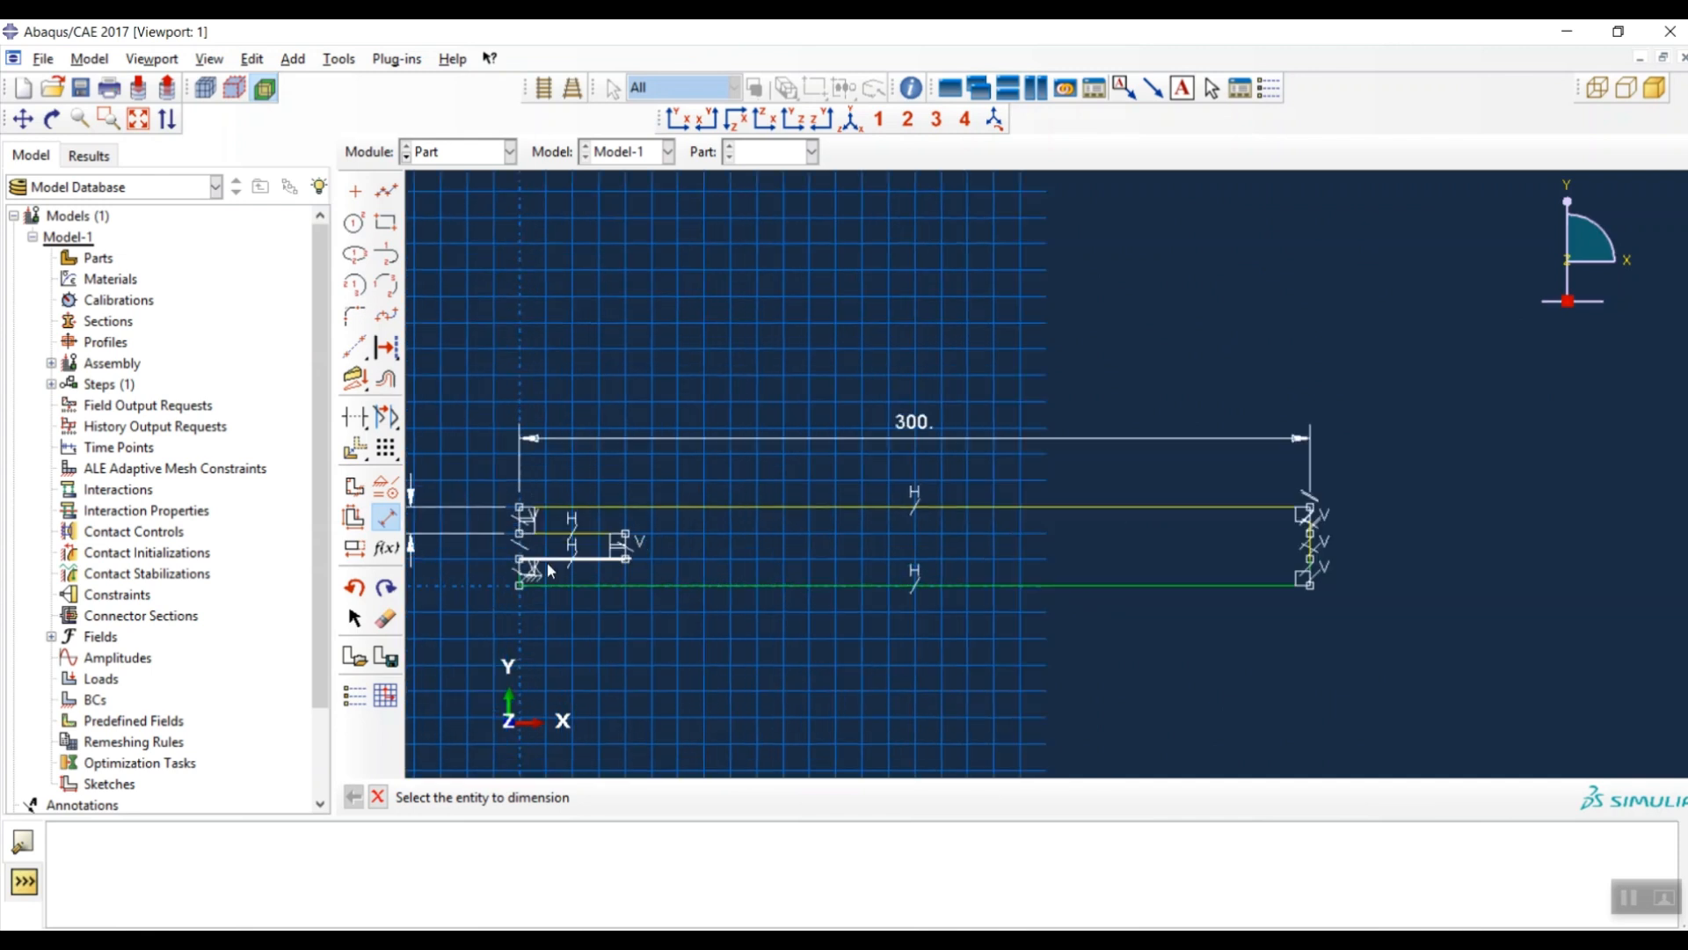
- Set the adhesive layer thickness to 0.4
left_click(616, 551)
scroll(1143, 484, "down", 4)
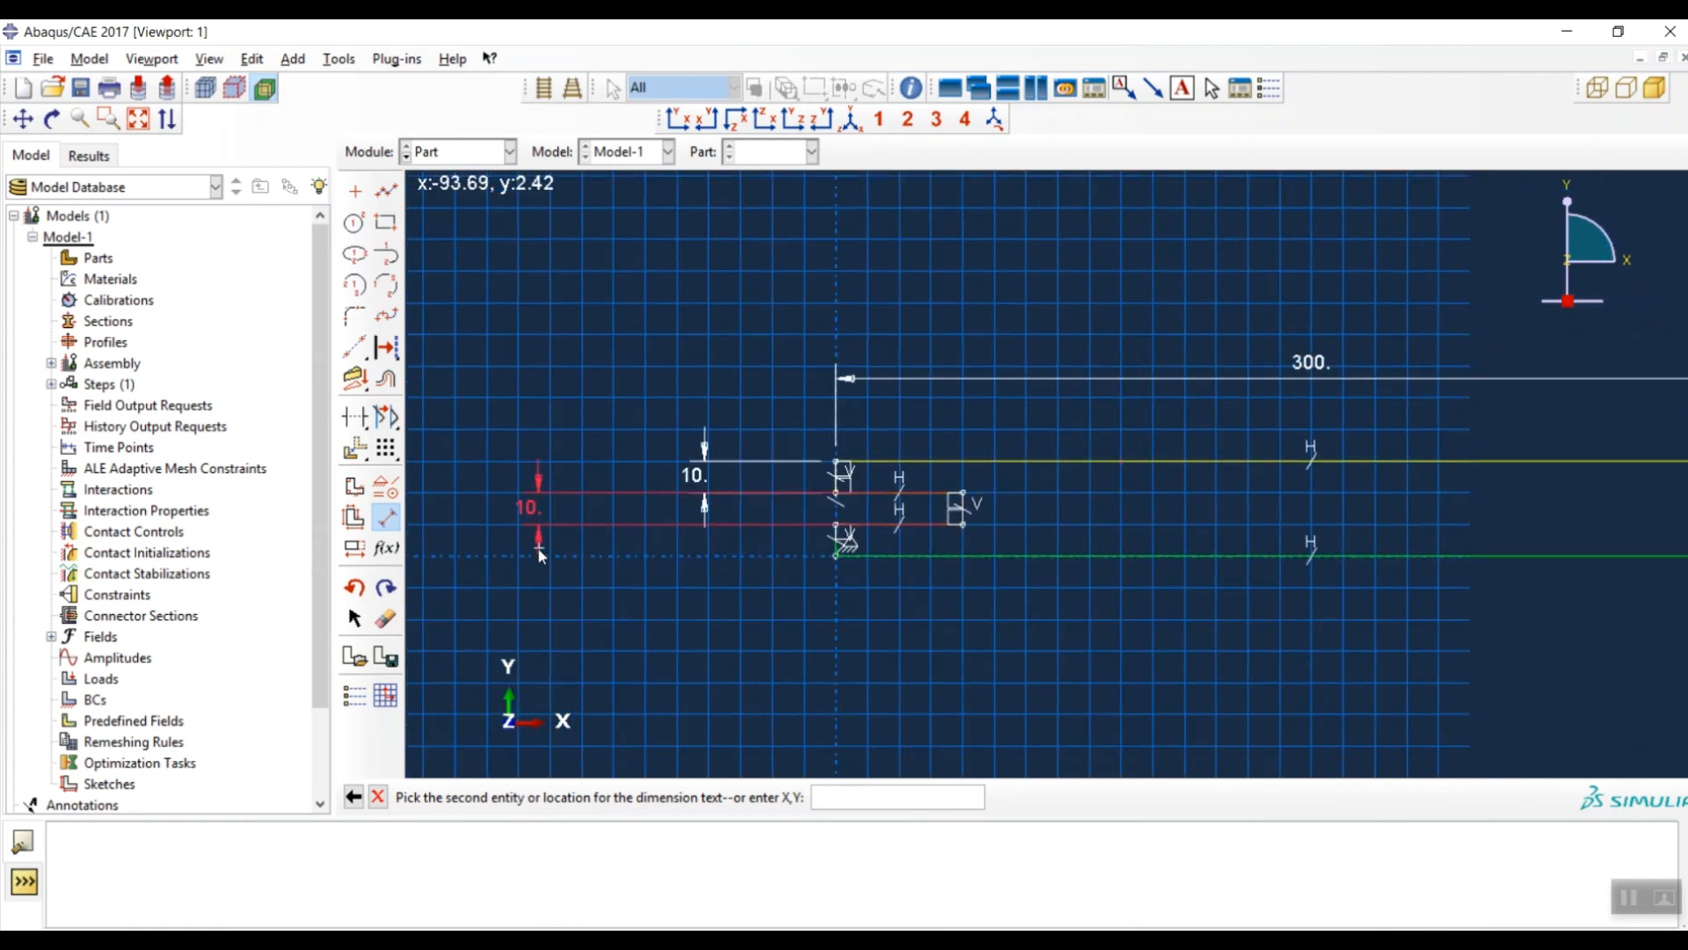
left_click(539, 506)
type("0.4")
key("Return")
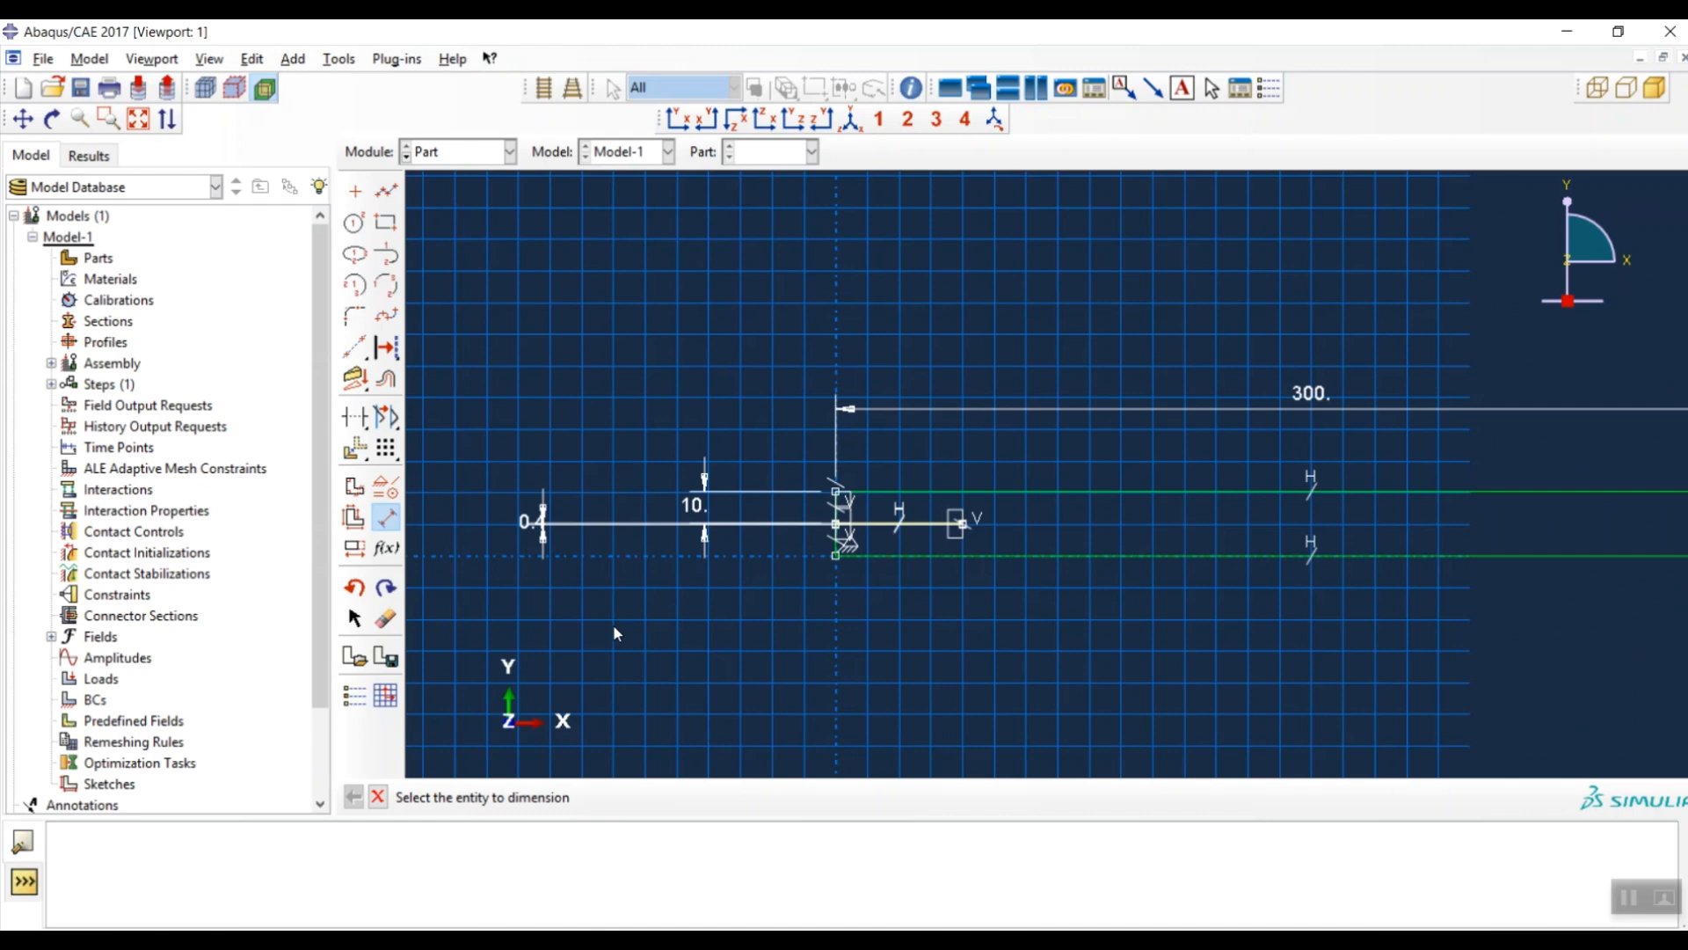
scroll(929, 459, "up", 4)
scroll(822, 271, "down", 2)
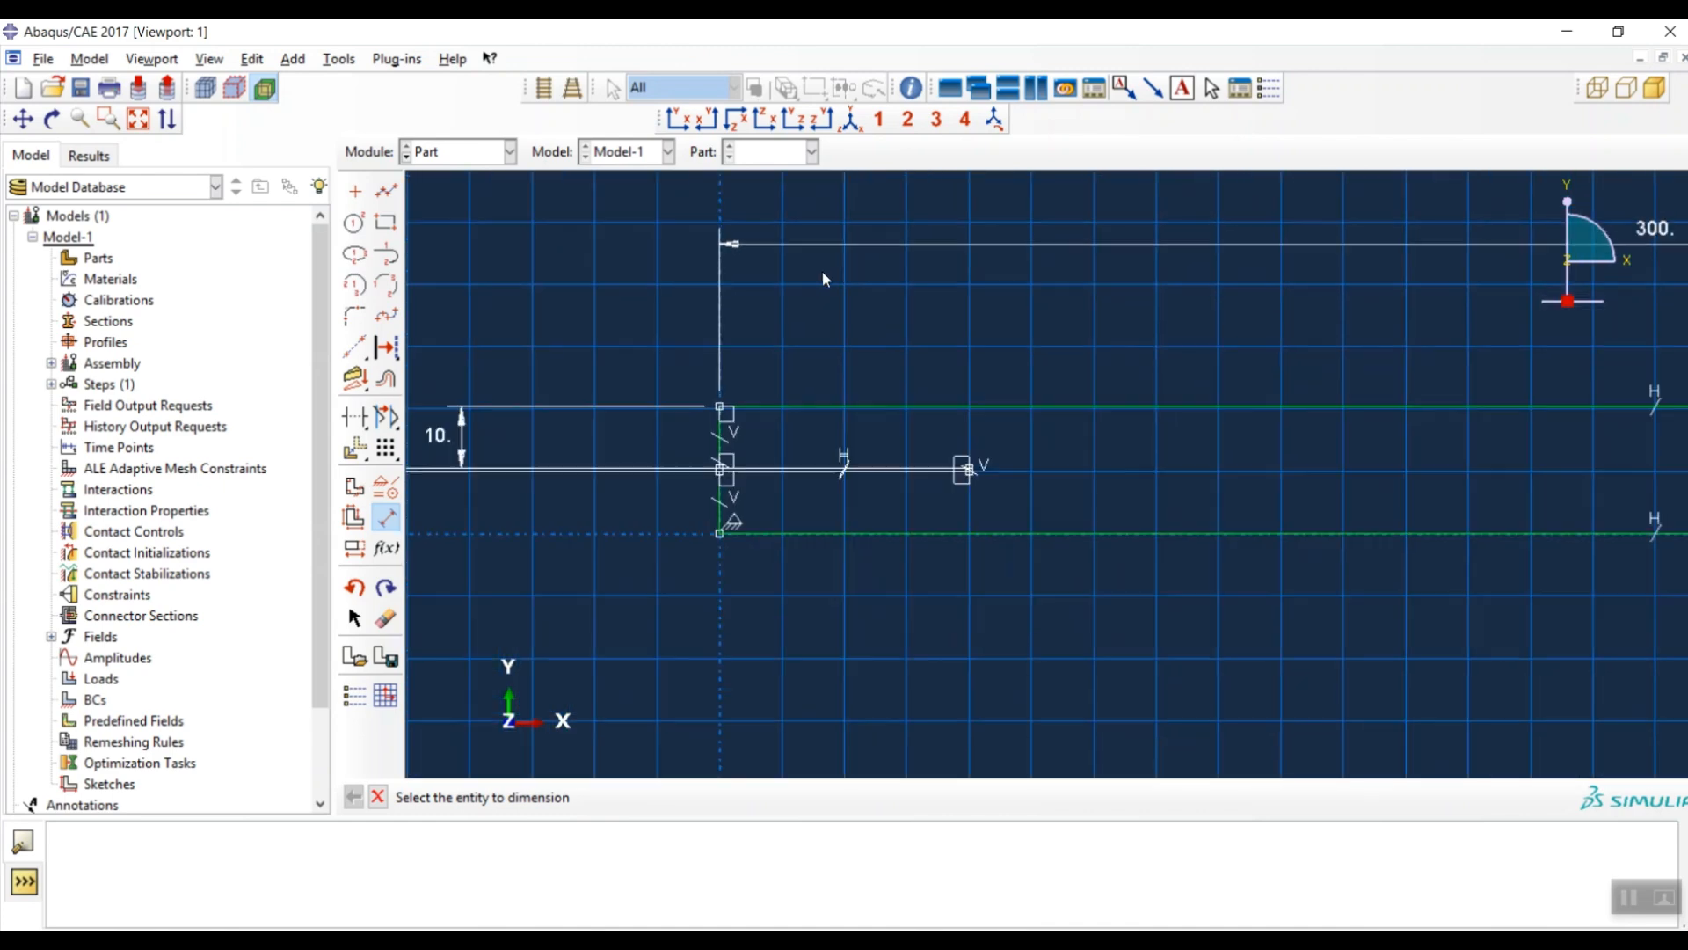
scroll(886, 478, "up", 4)
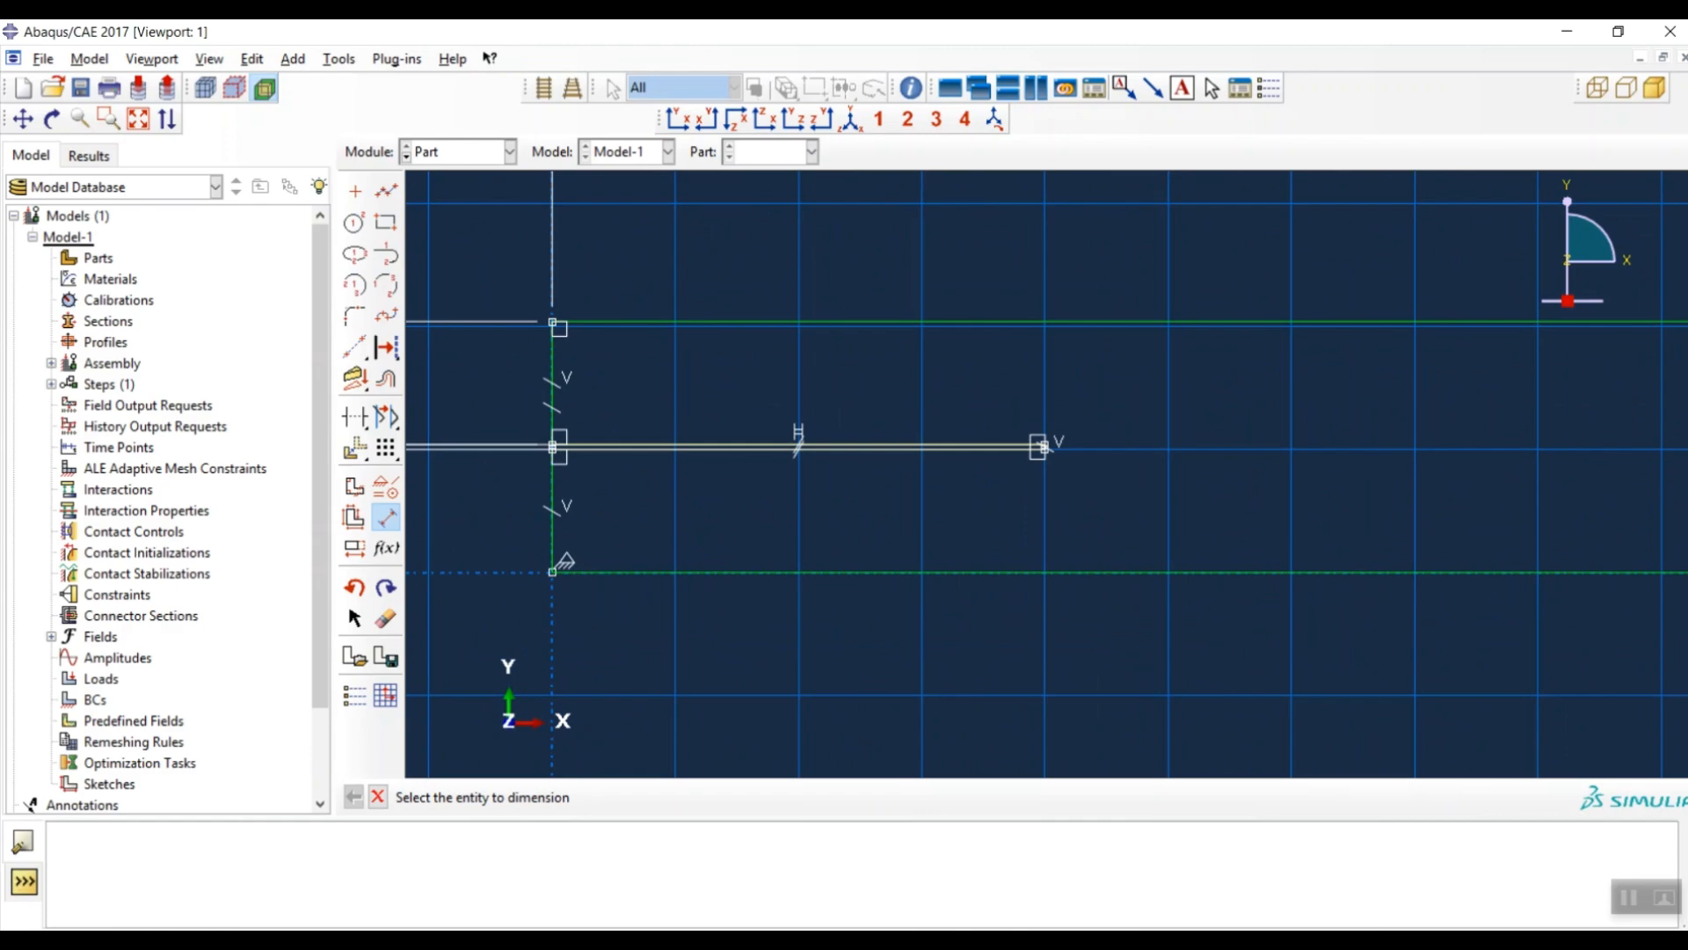
- Check the ENF figure in the paper, then dimension the pre-crack length to 110
key("alt+Tab")
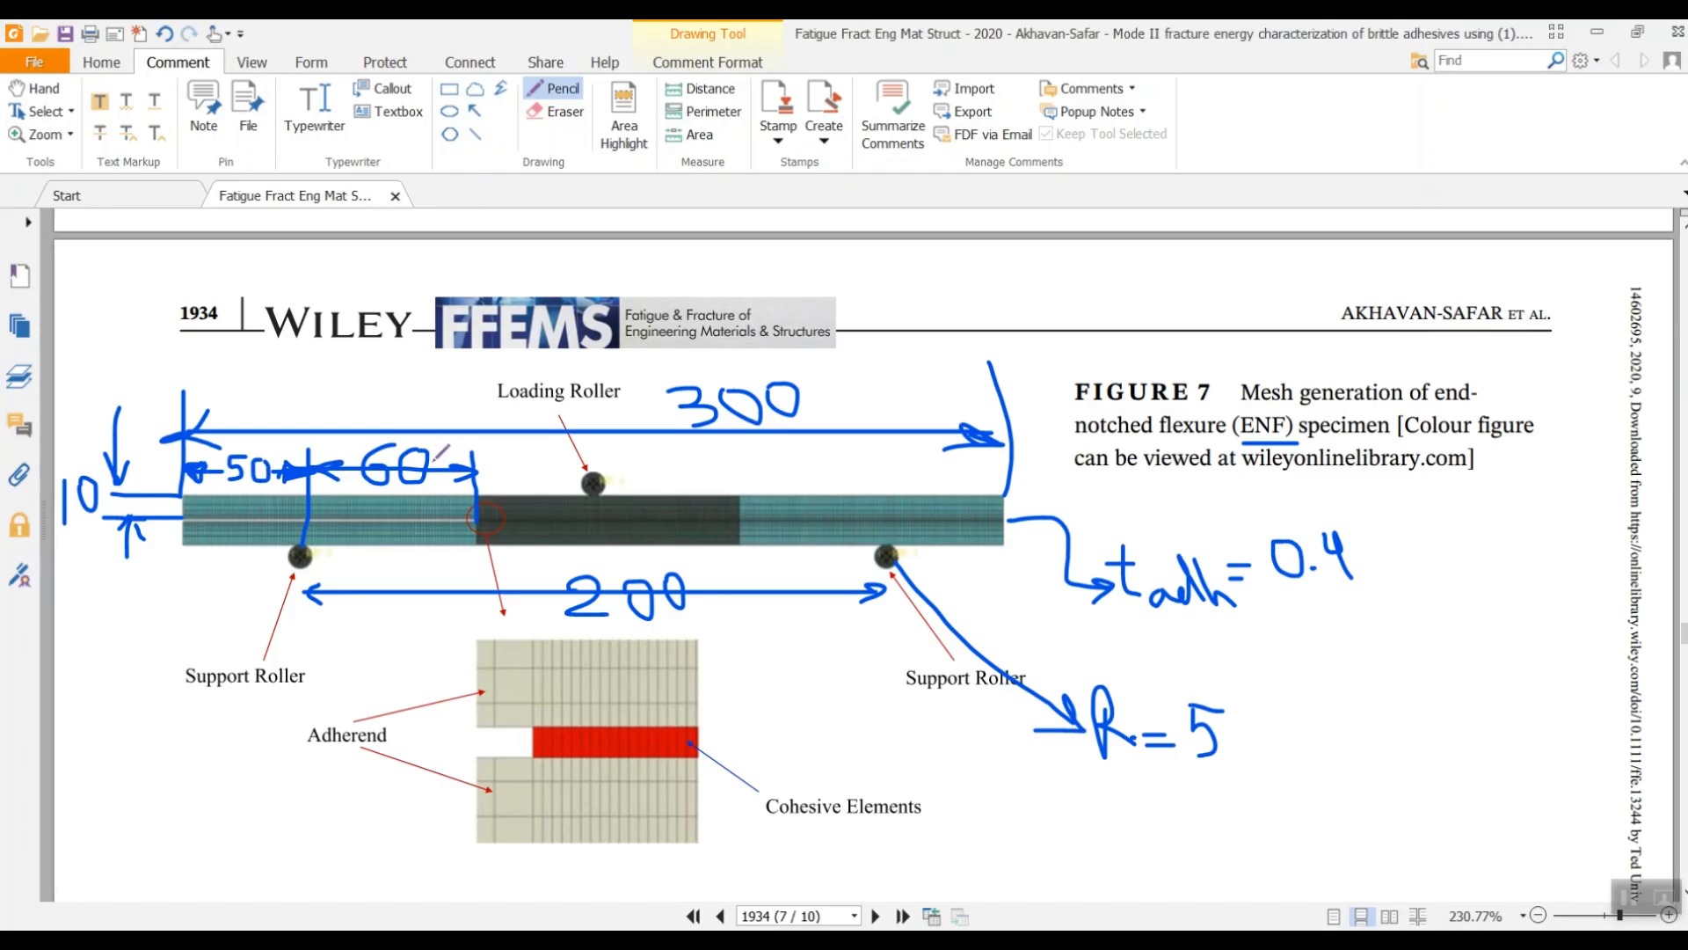
left_click(1599, 32)
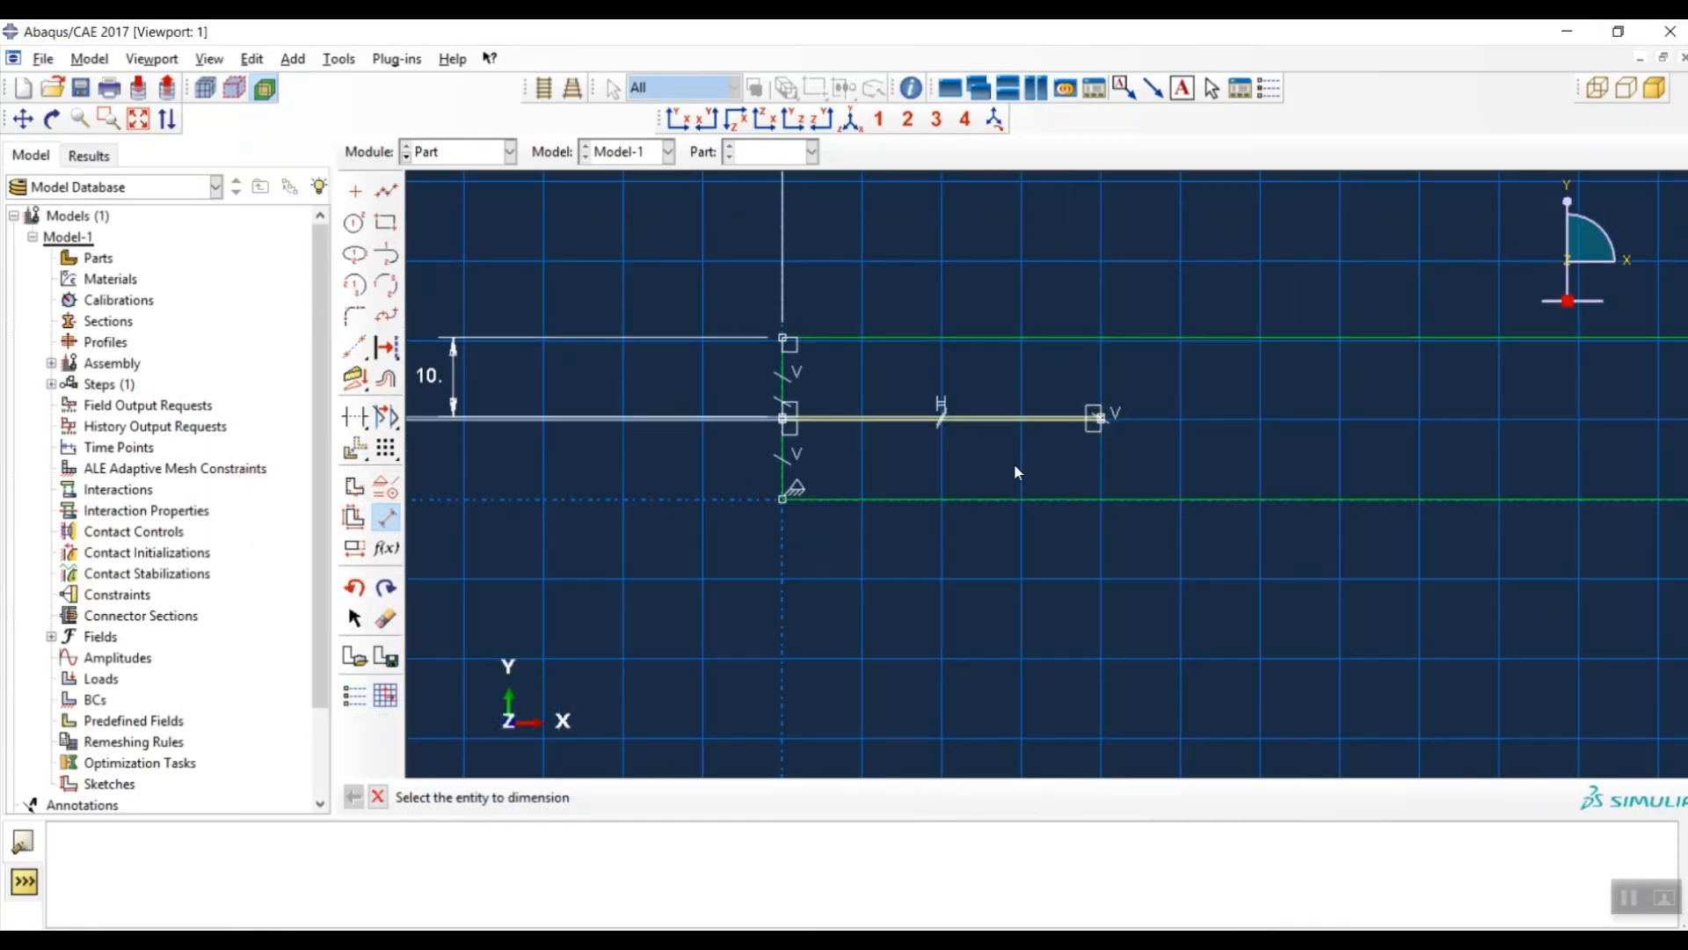
scroll(943, 422, "down", 3)
left_click(947, 420)
left_click(935, 689)
type("110")
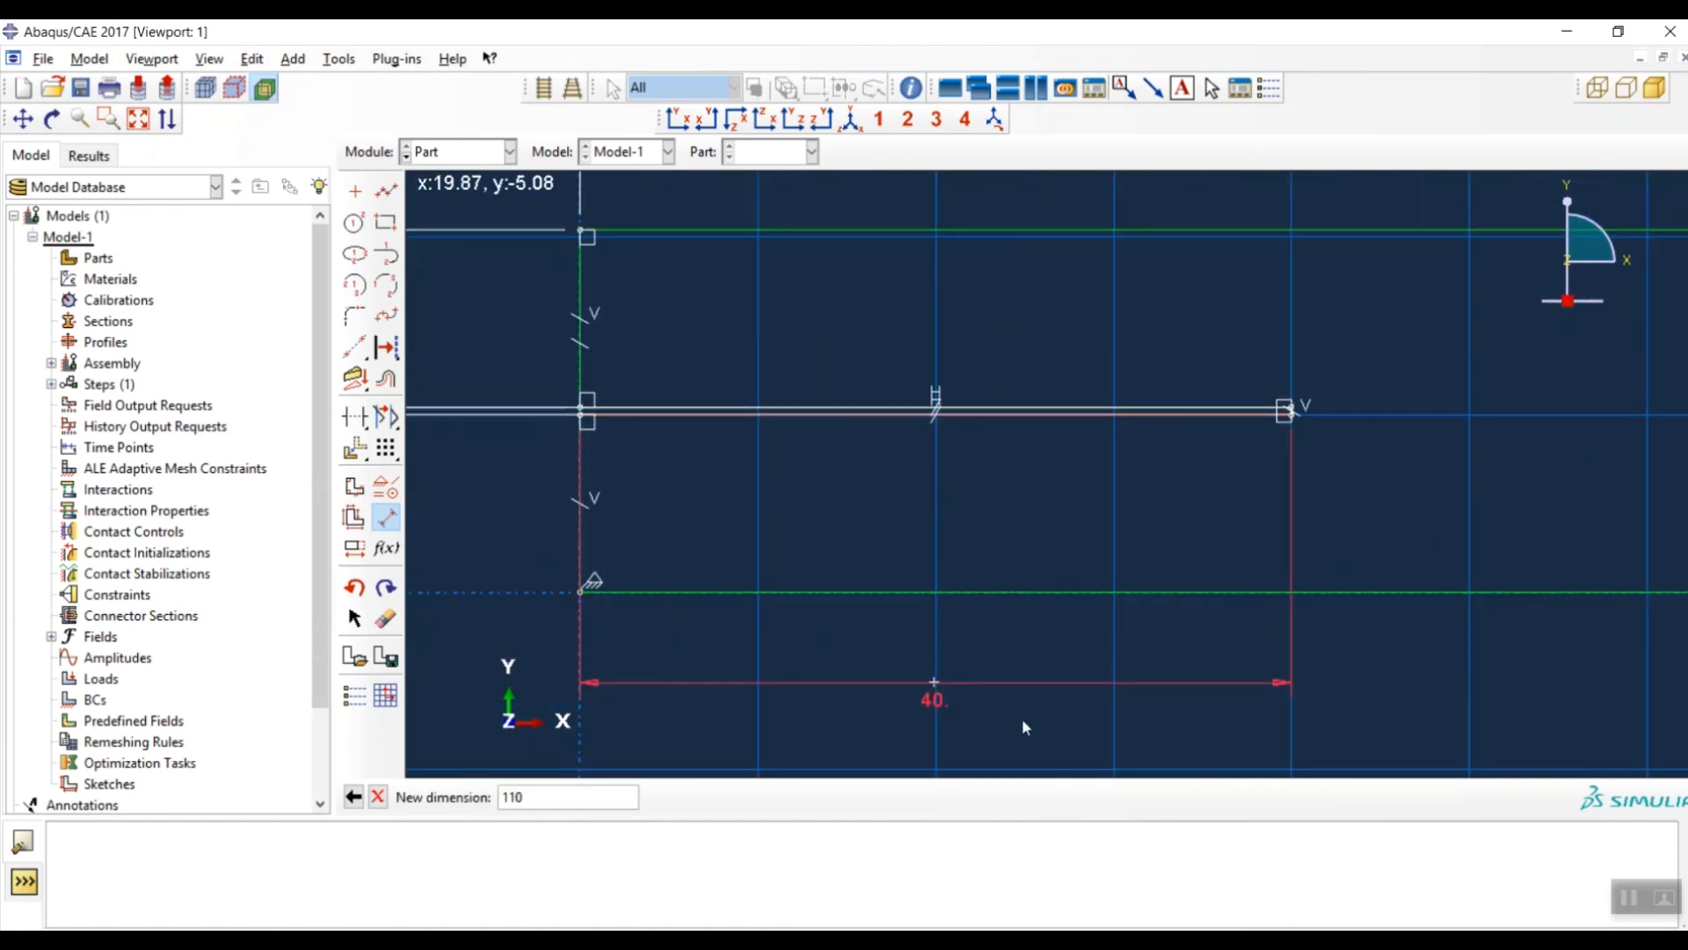
key("Return")
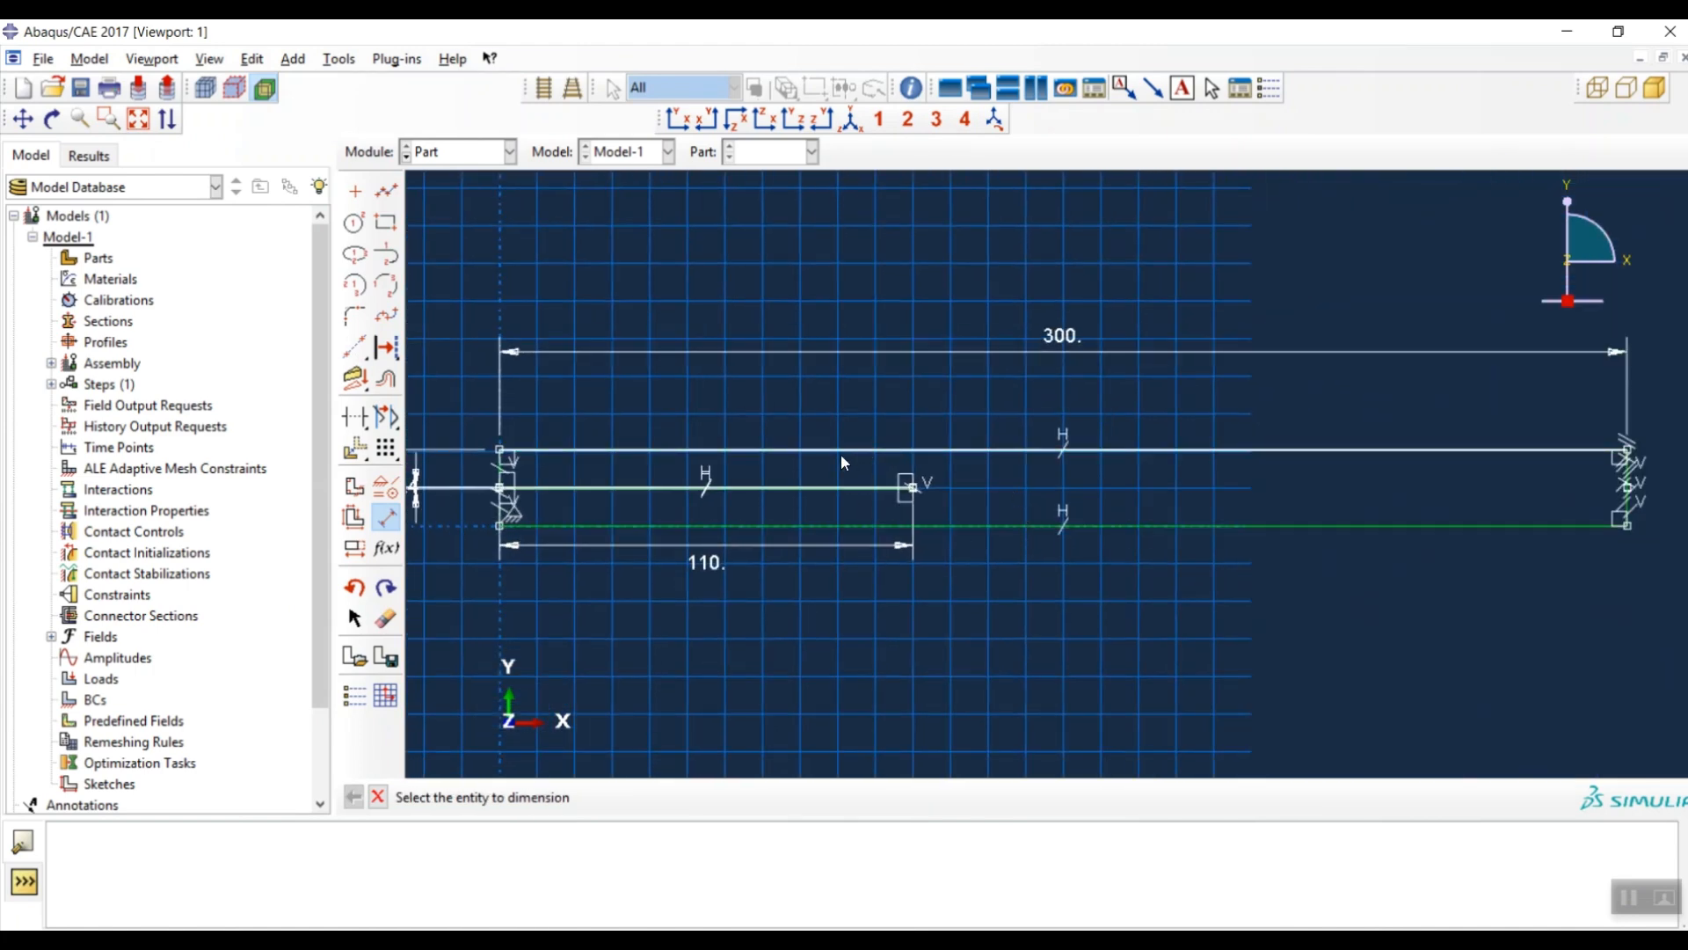
- Finish the sketch to create the ENF shell part
scroll(897, 514, "up", 2)
scroll(918, 508, "up", 3)
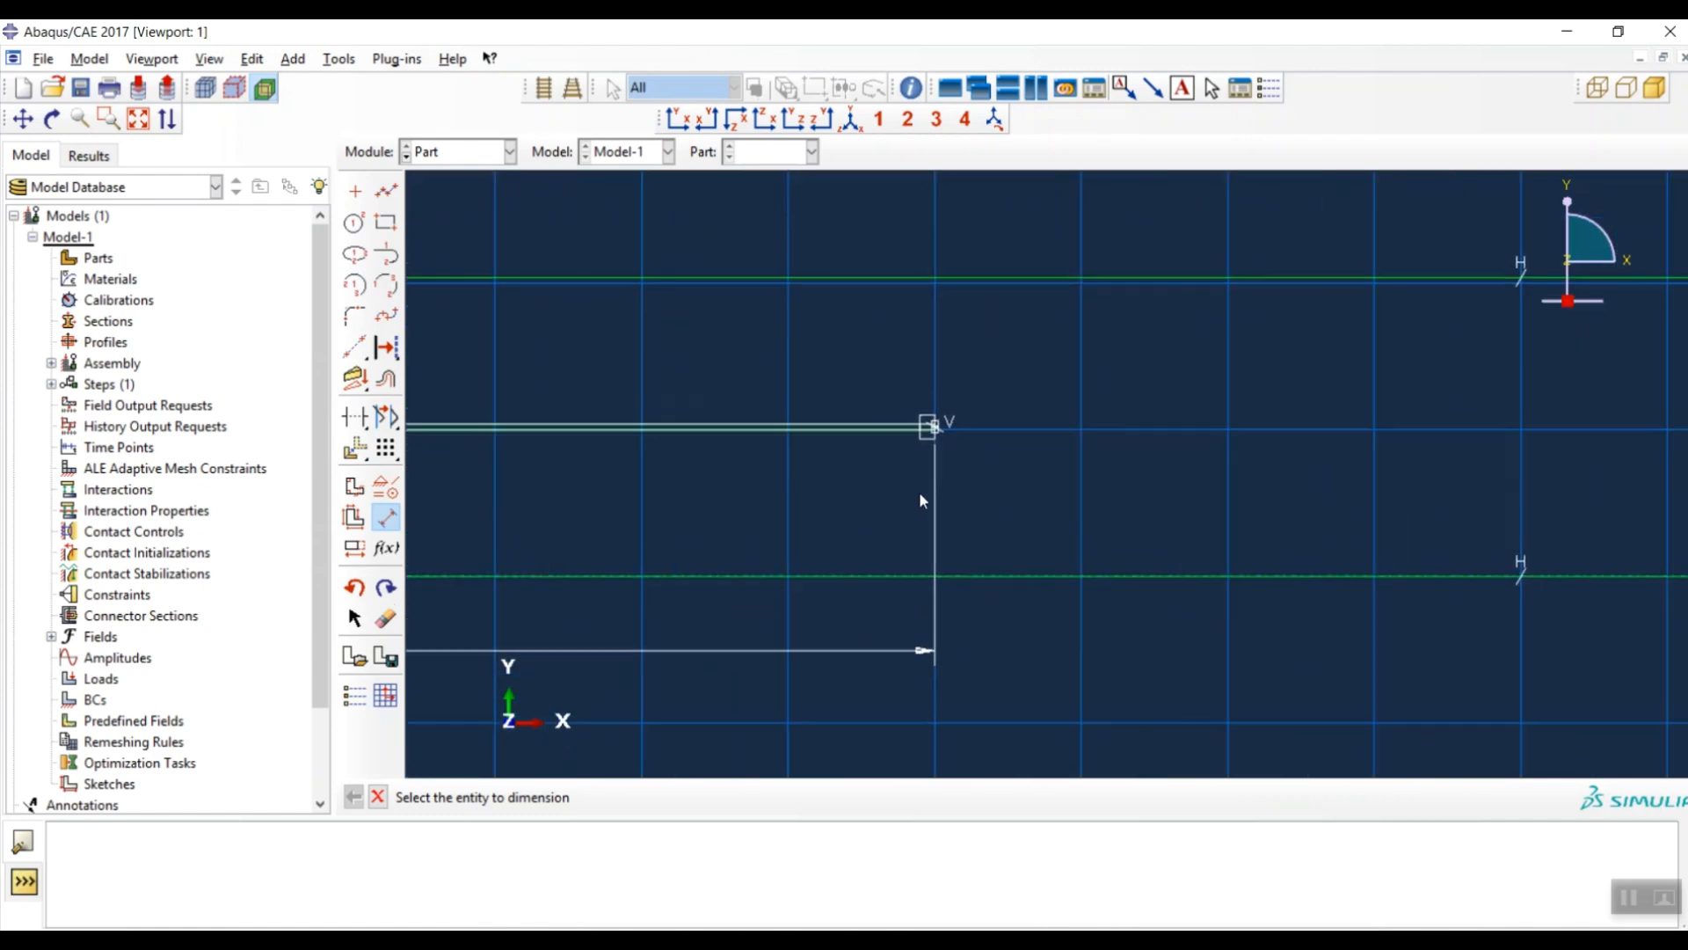
scroll(915, 471, "down", 4)
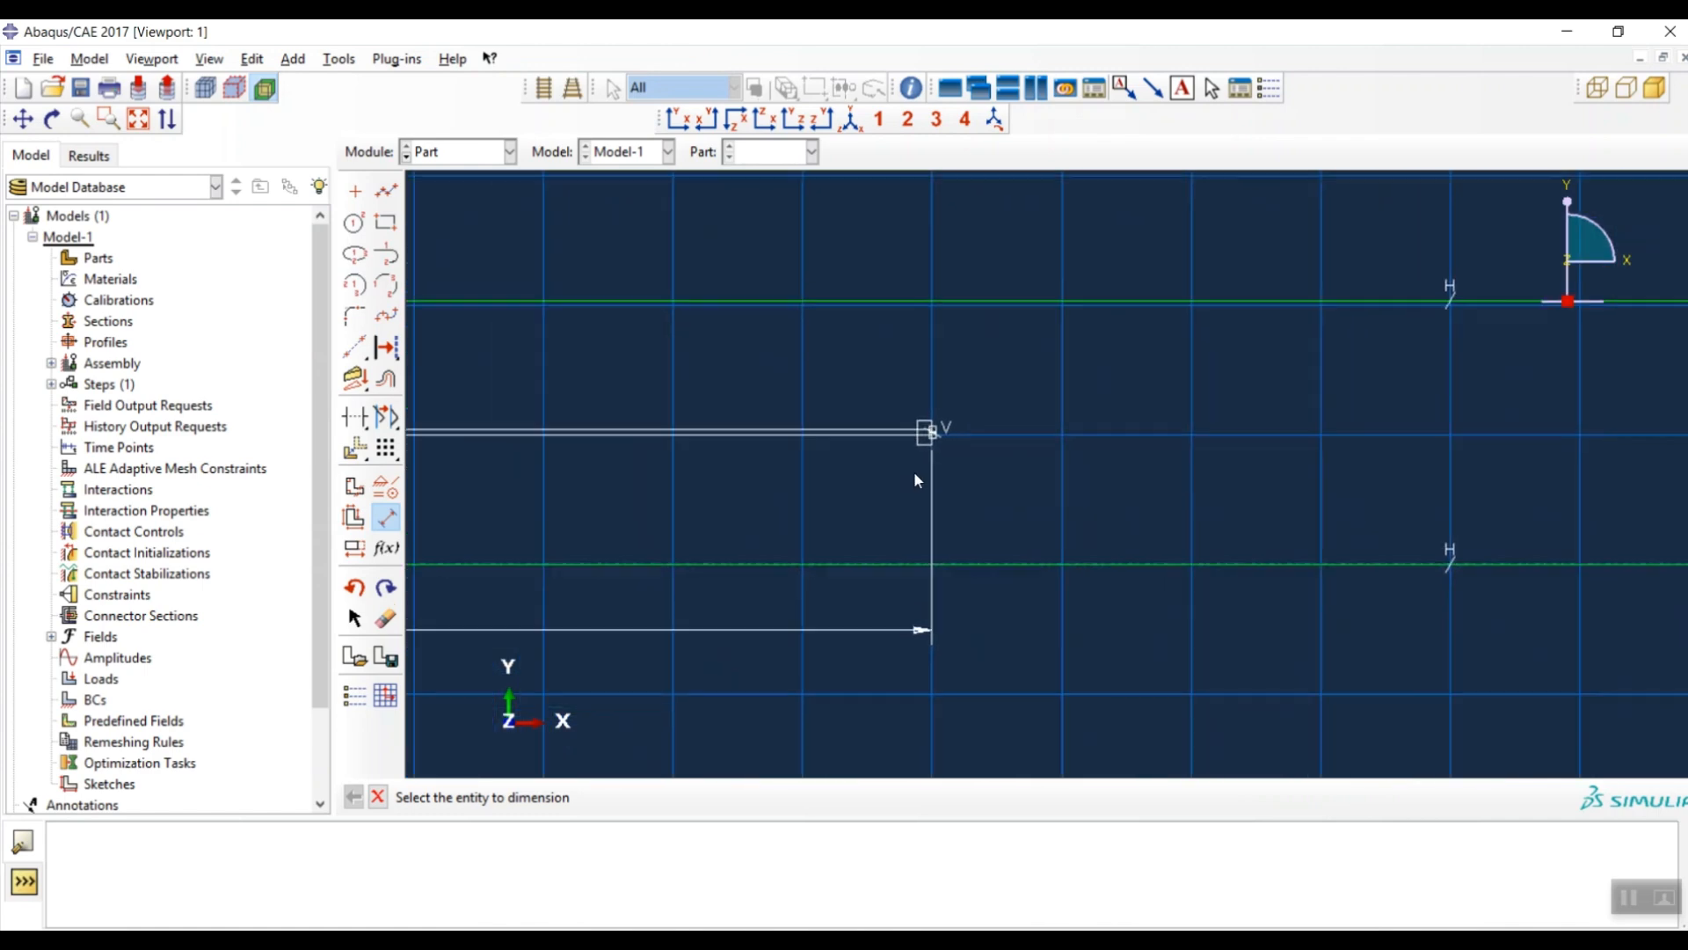
scroll(834, 598, "down", 3)
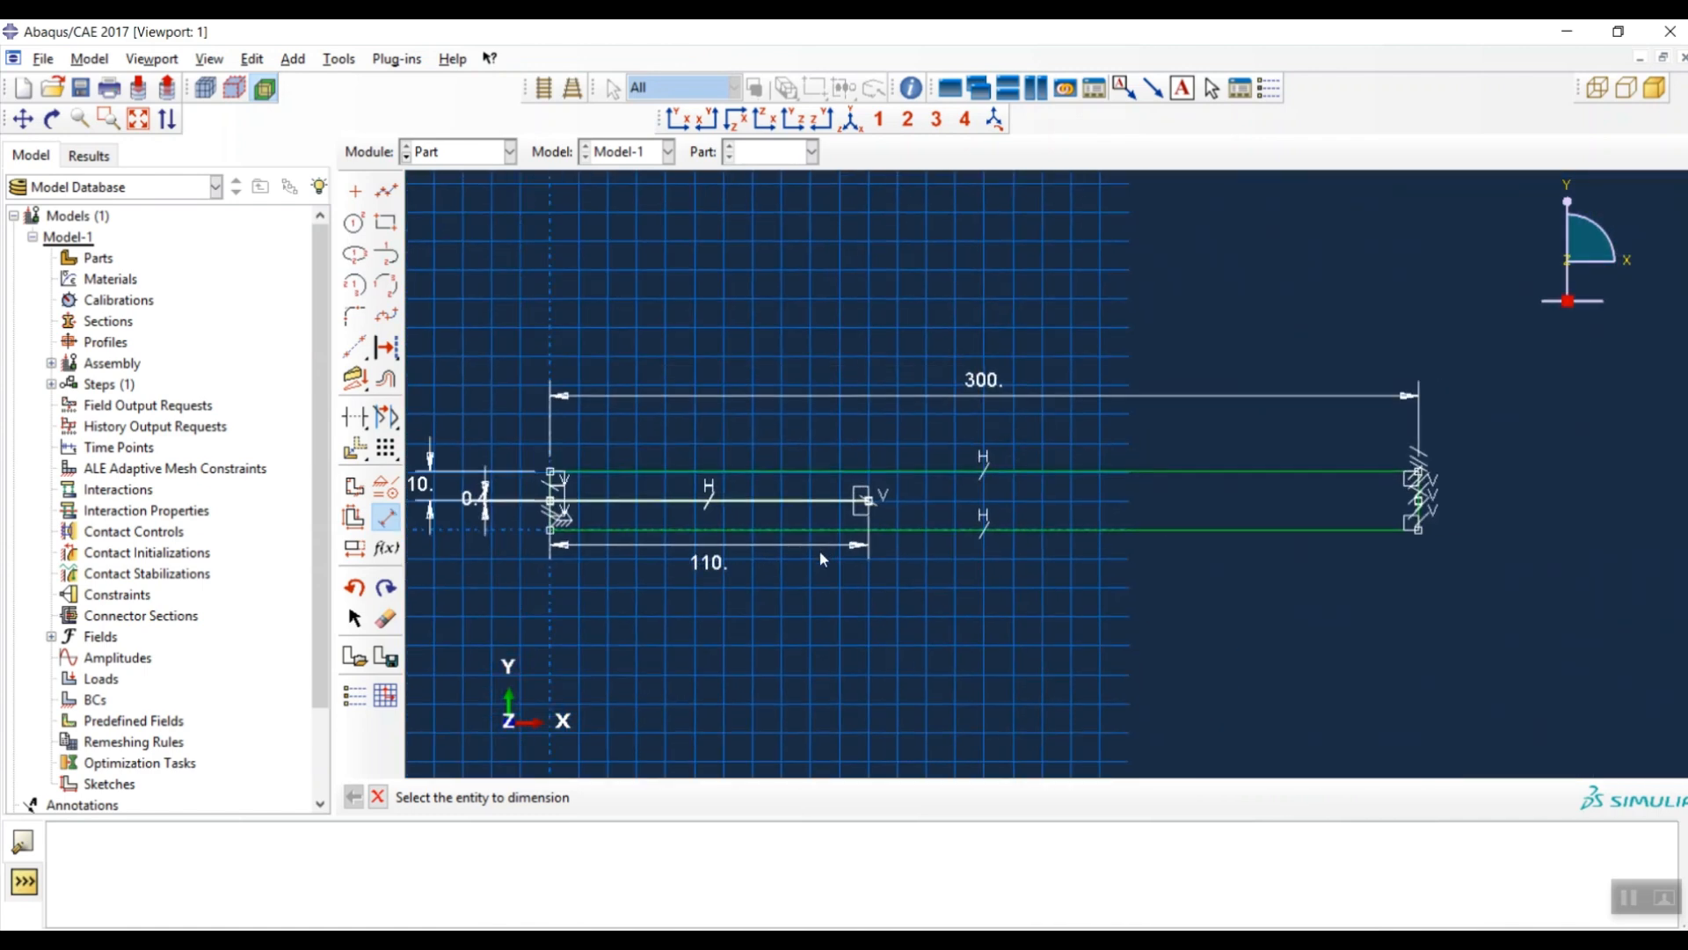
middle_click(858, 641)
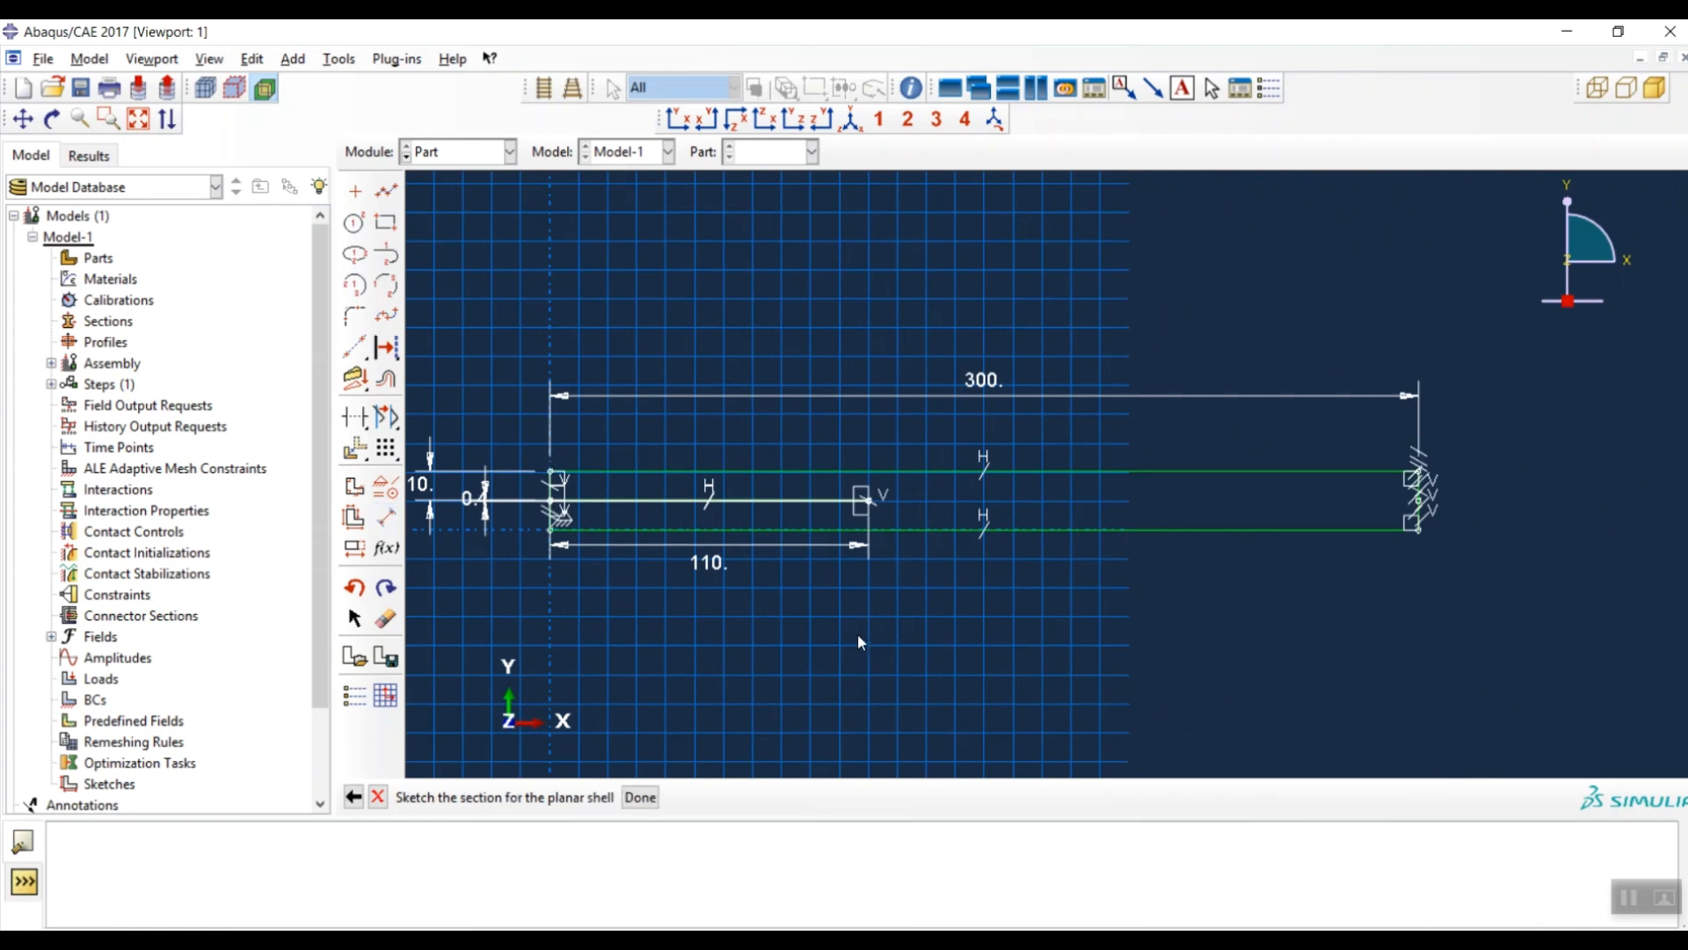
middle_click(860, 620)
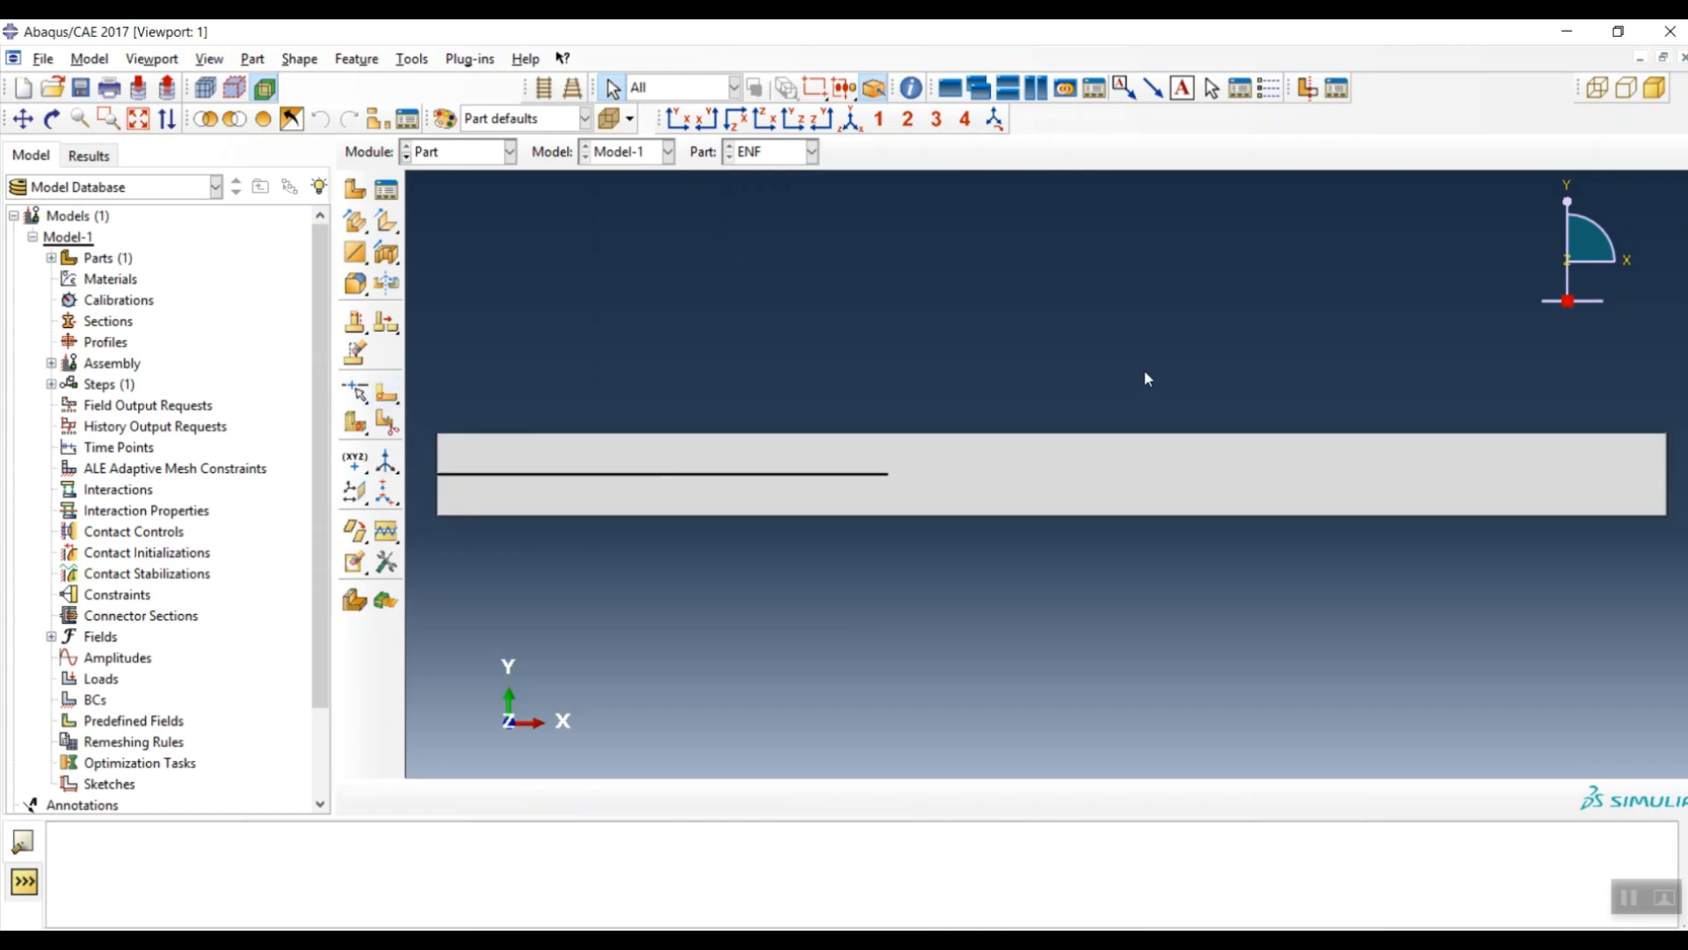
scroll(890, 474, "up", 5)
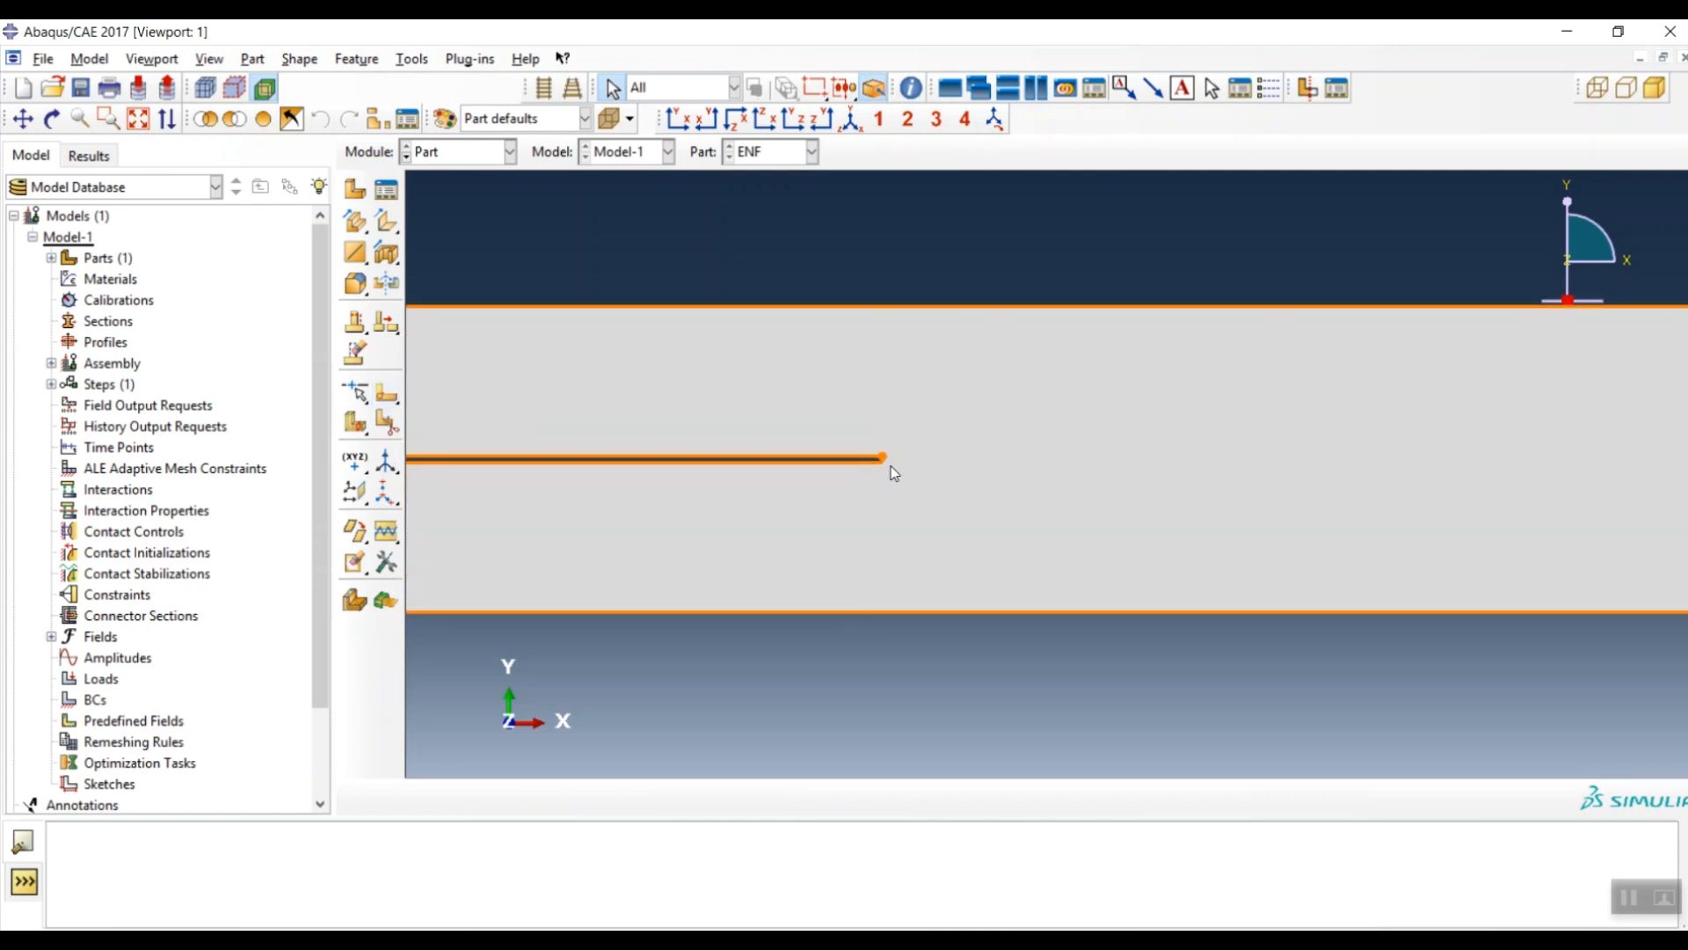
scroll(889, 461, "up", 3)
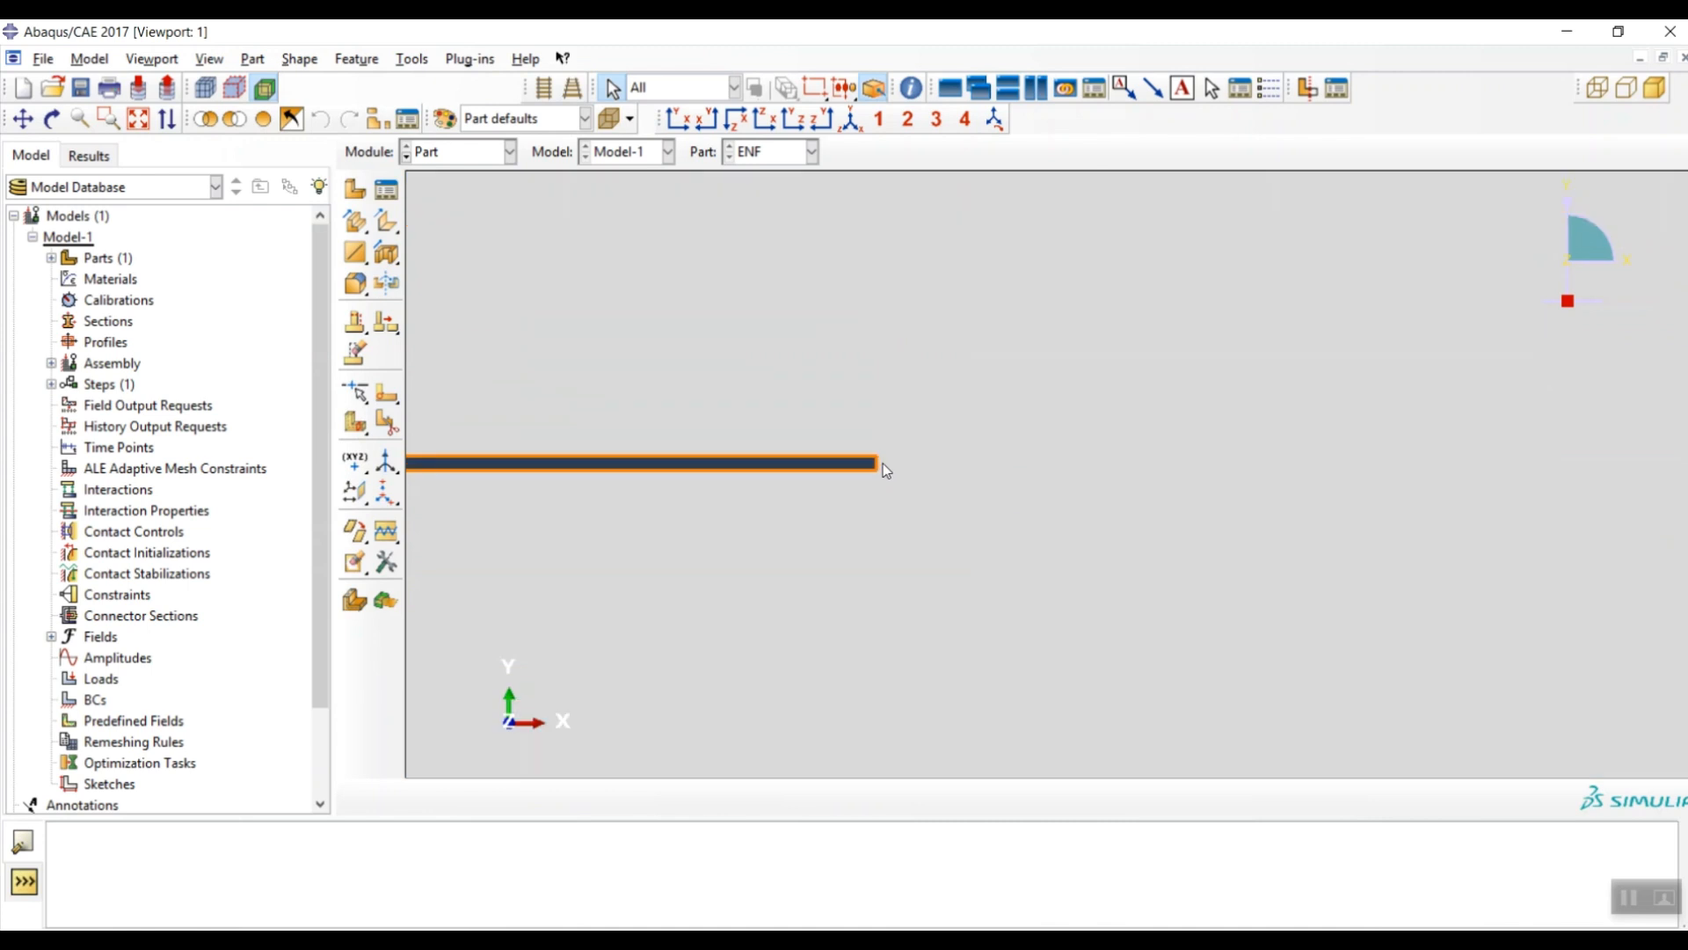
- Sketch a partition line from the crack tip to the beam's right end
left_click(386, 398)
scroll(724, 462, "up", 5)
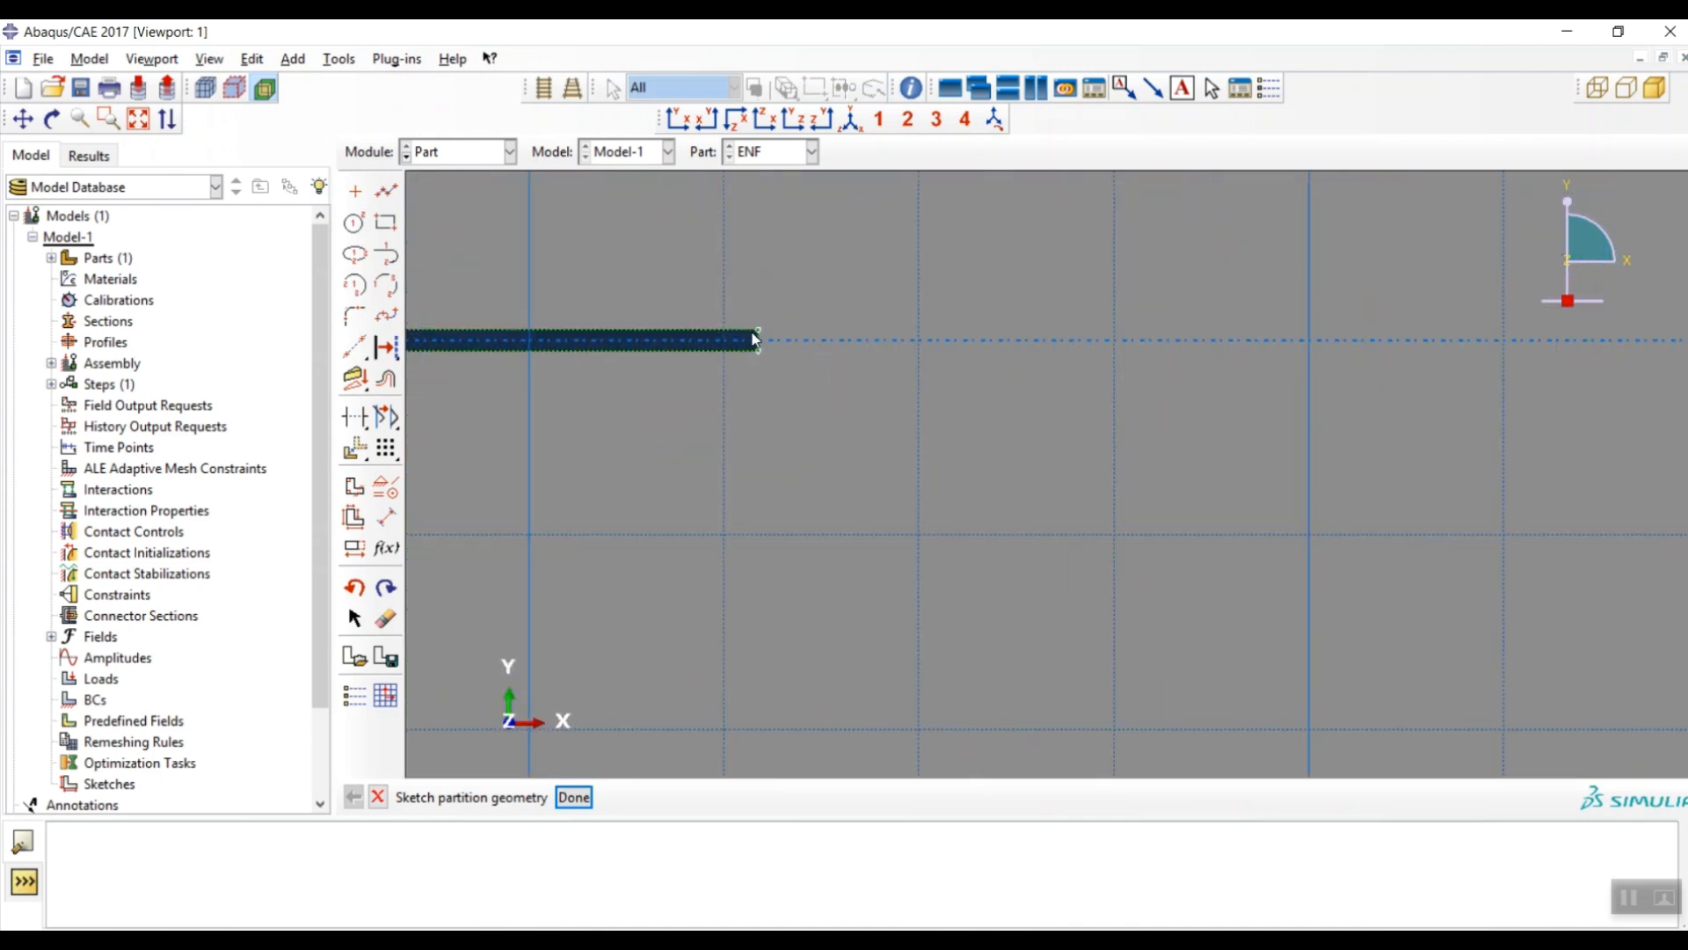
left_click(387, 191)
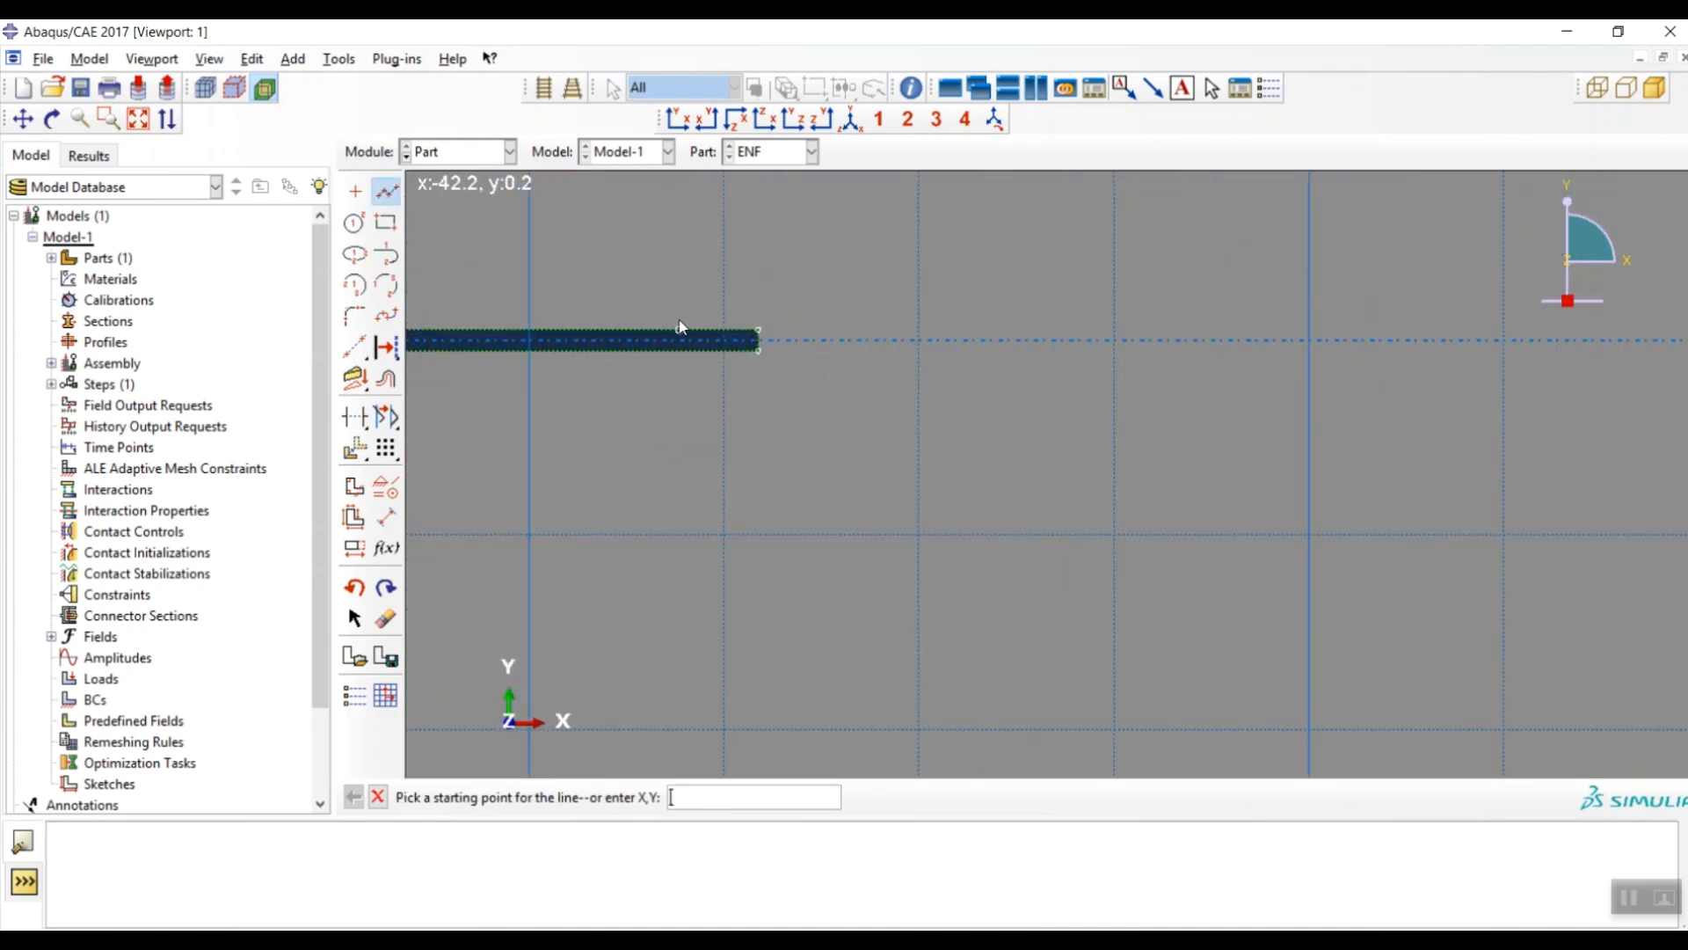
left_click(758, 340)
scroll(451, 458, "down", 3)
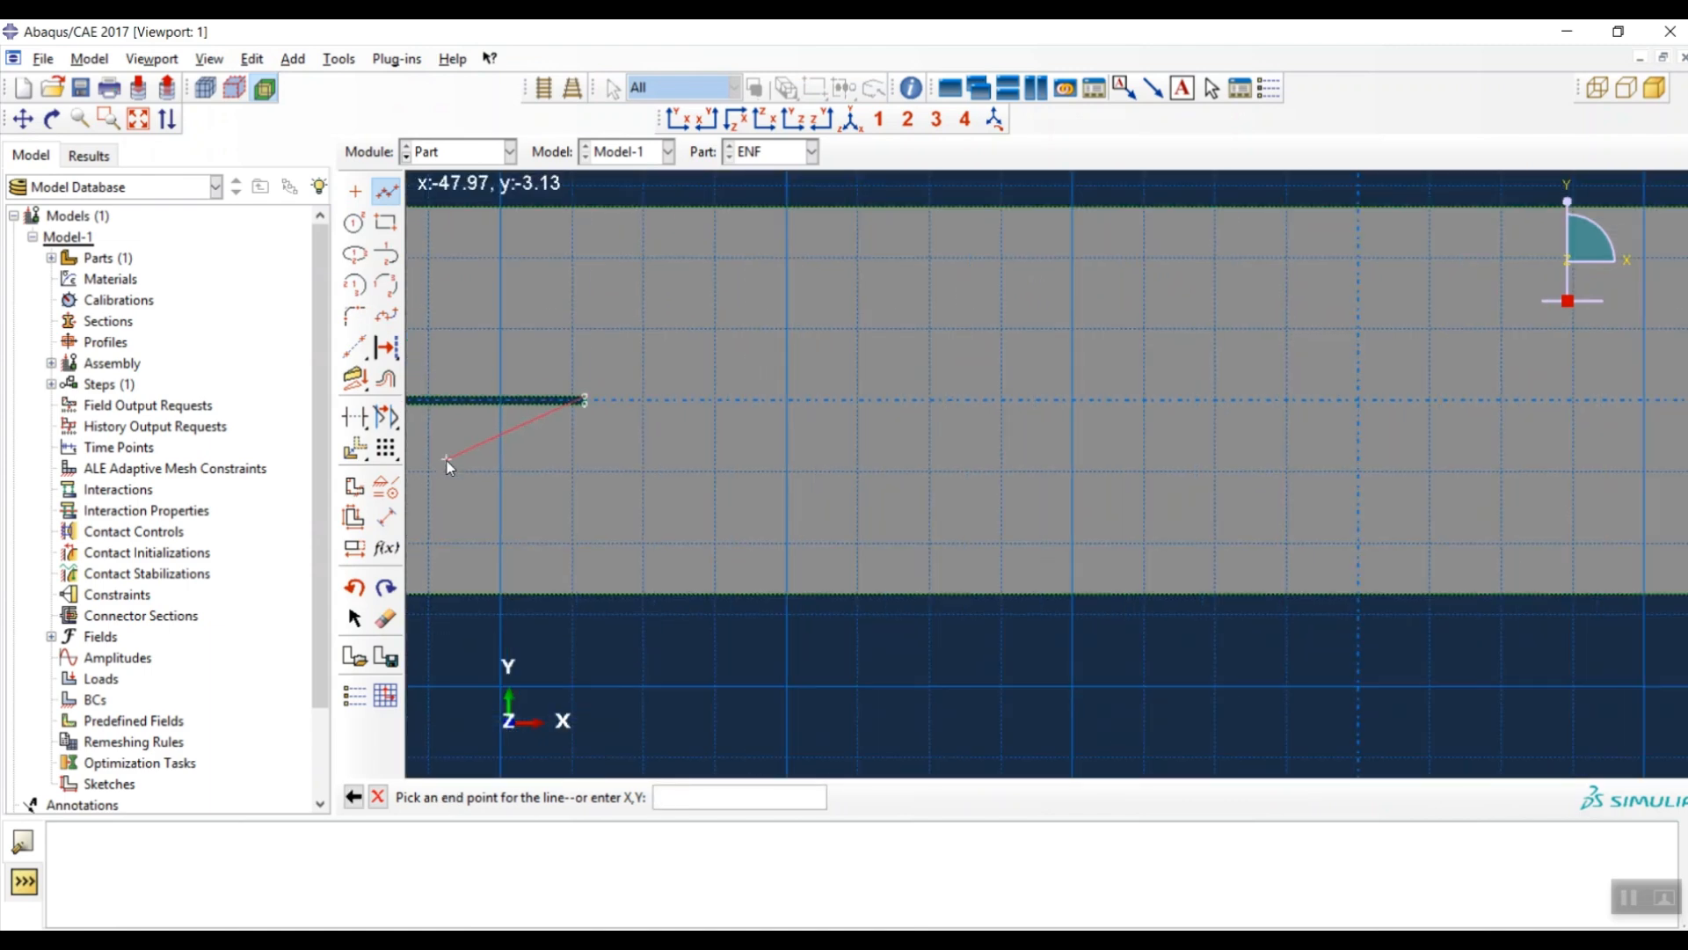
scroll(444, 463, "down", 5)
scroll(1345, 462, "up", 5)
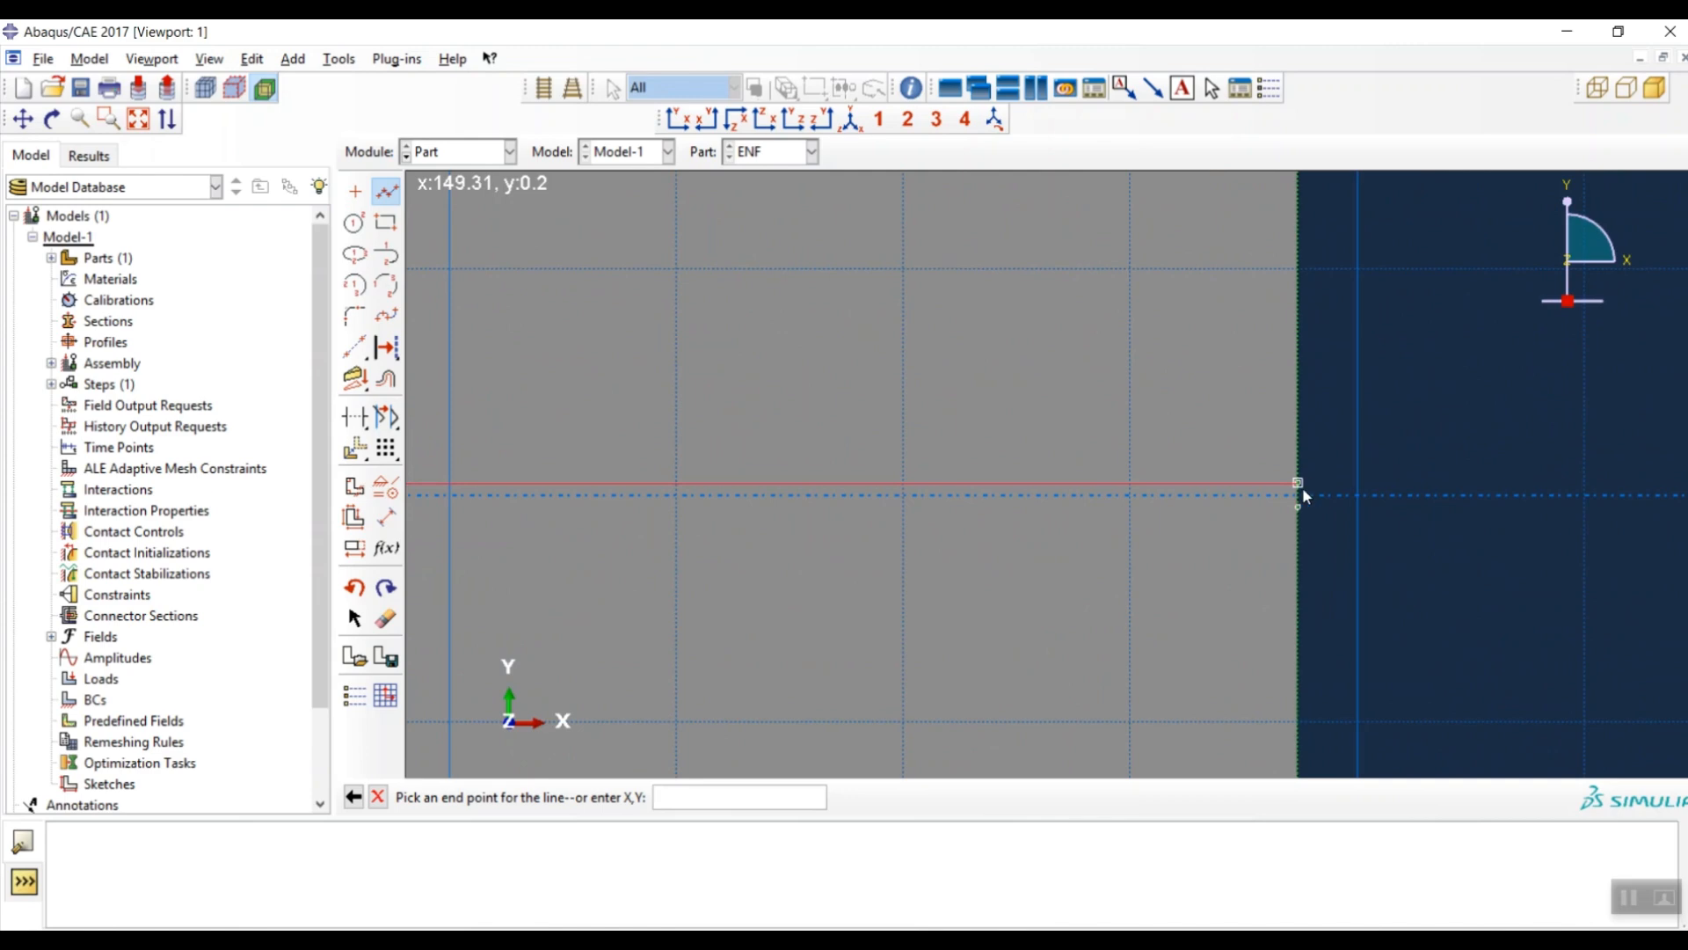
left_click(1299, 483)
scroll(1407, 506, "down", 2)
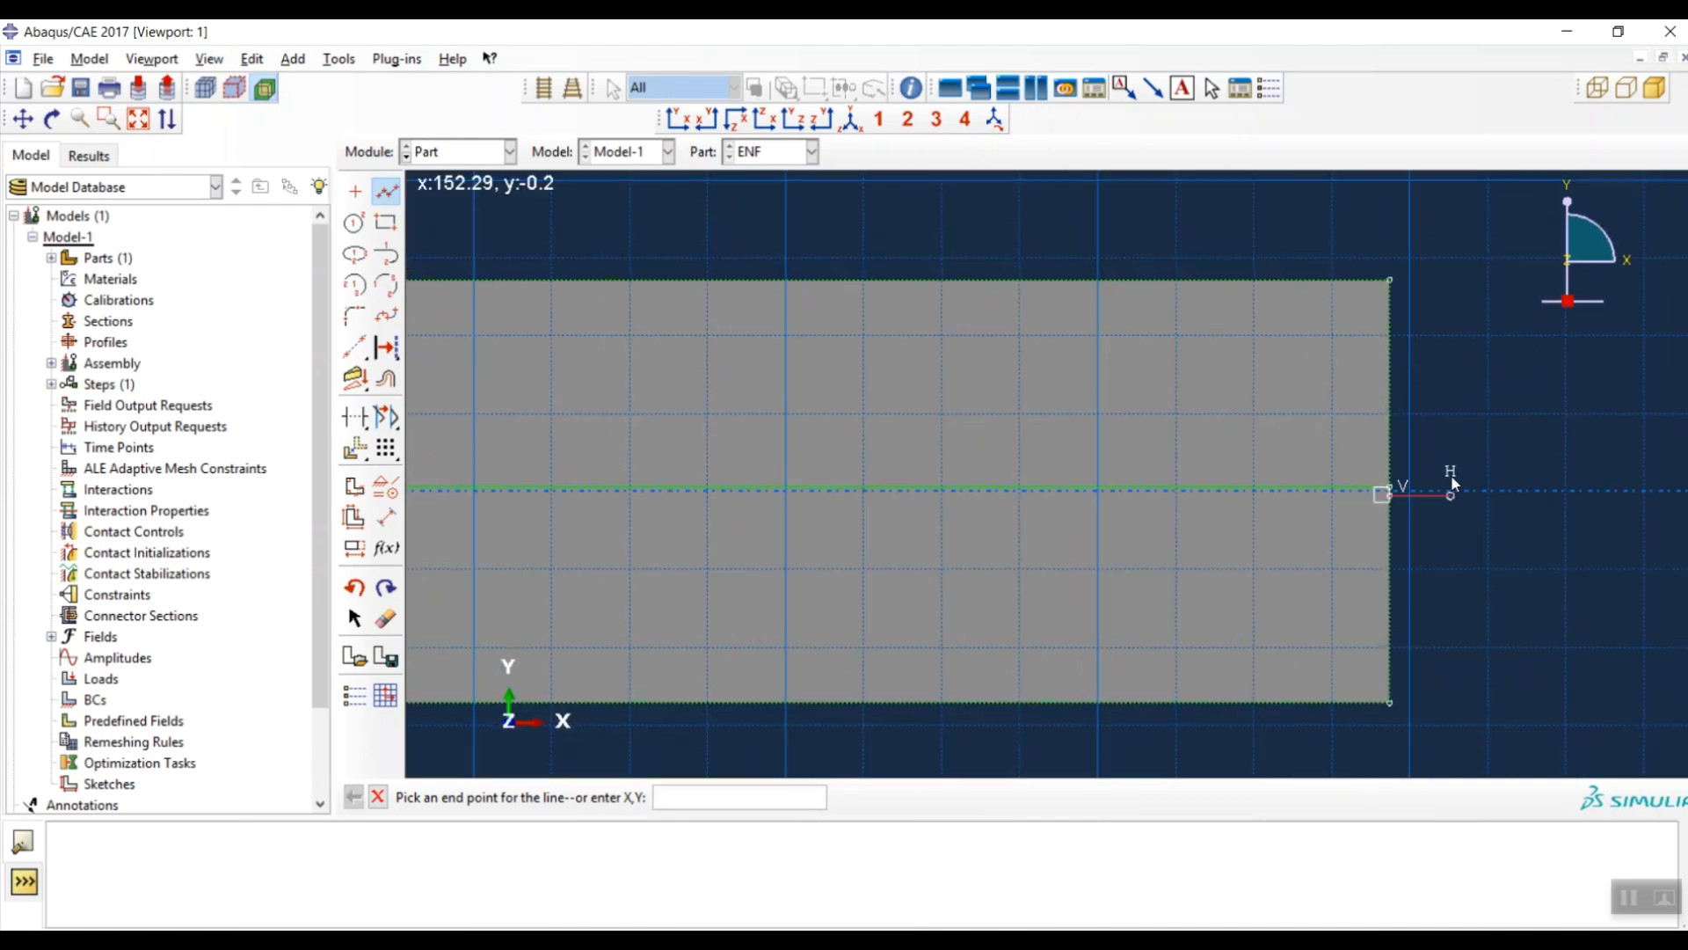
scroll(1446, 480, "down", 3)
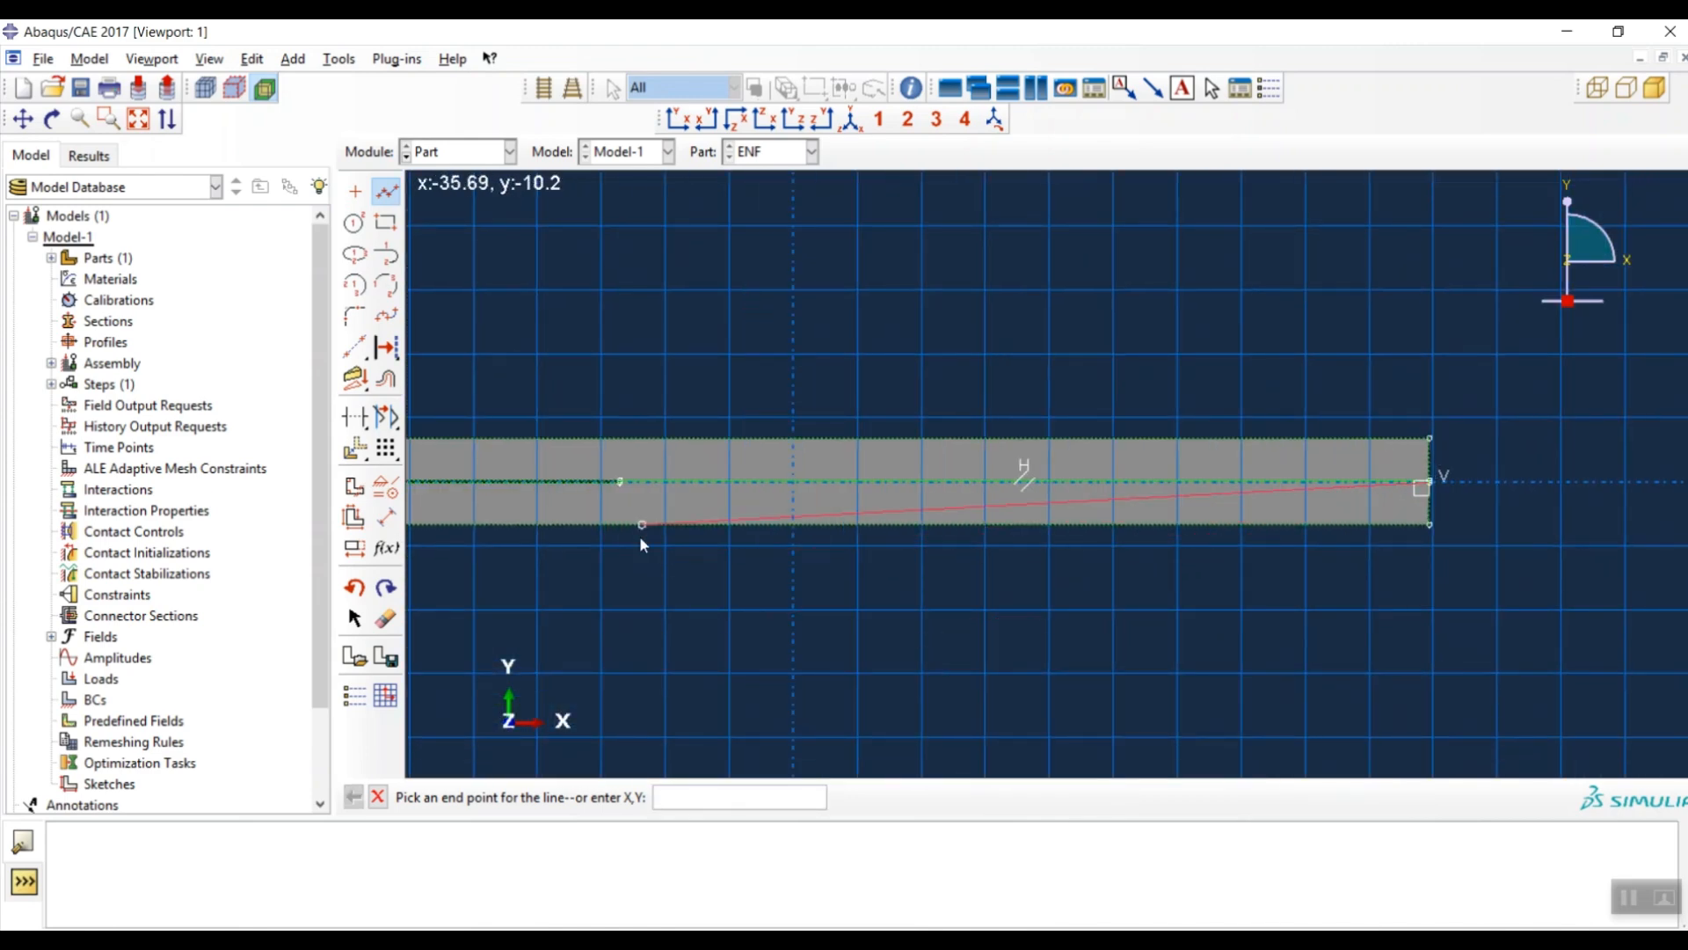
scroll(631, 482, "up", 6)
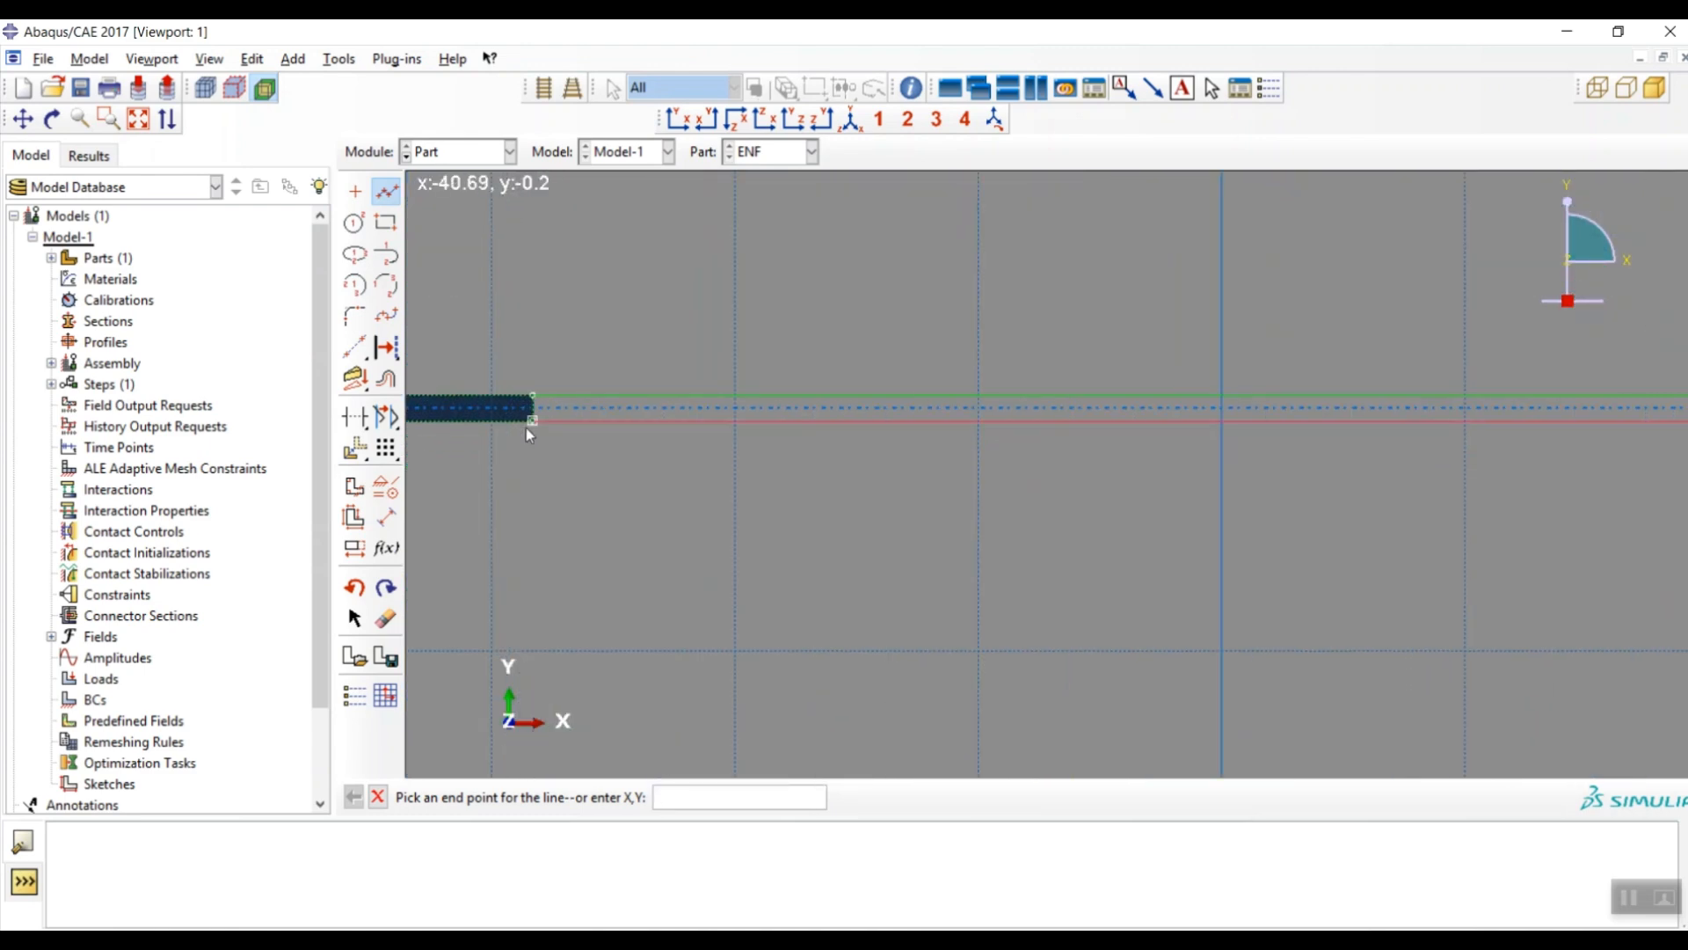
- Draw the return line to the crack tip and apply the face partition
left_click(533, 422)
middle_click(655, 575)
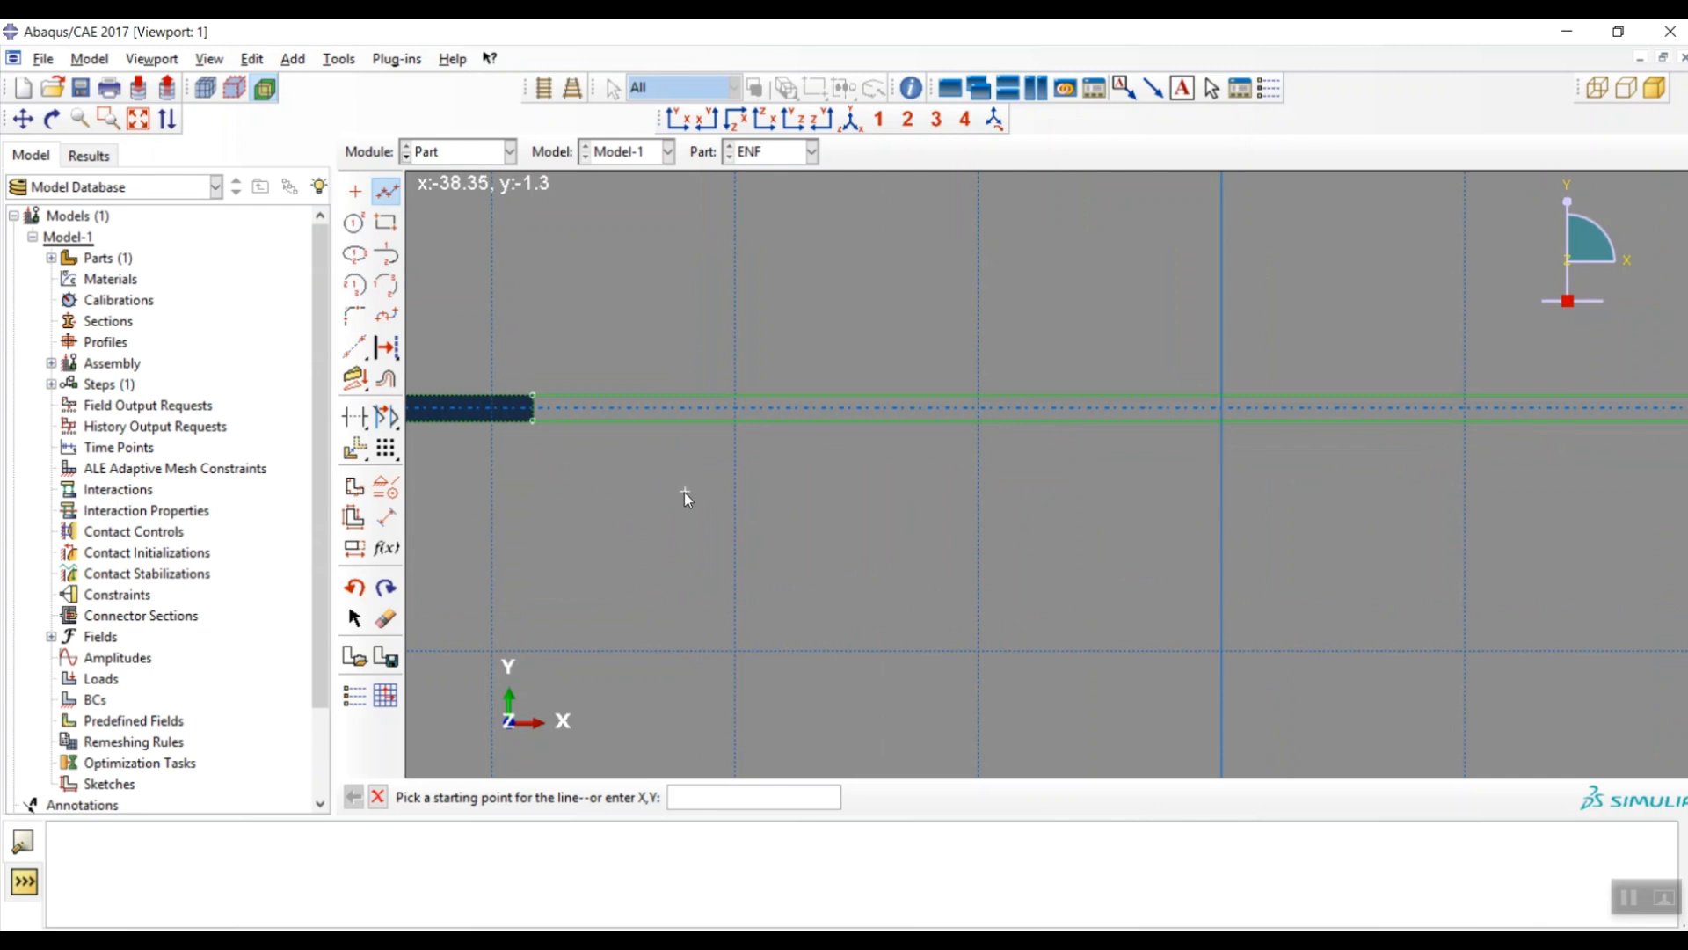
middle_click(687, 517)
middle_click(687, 517)
middle_click(687, 525)
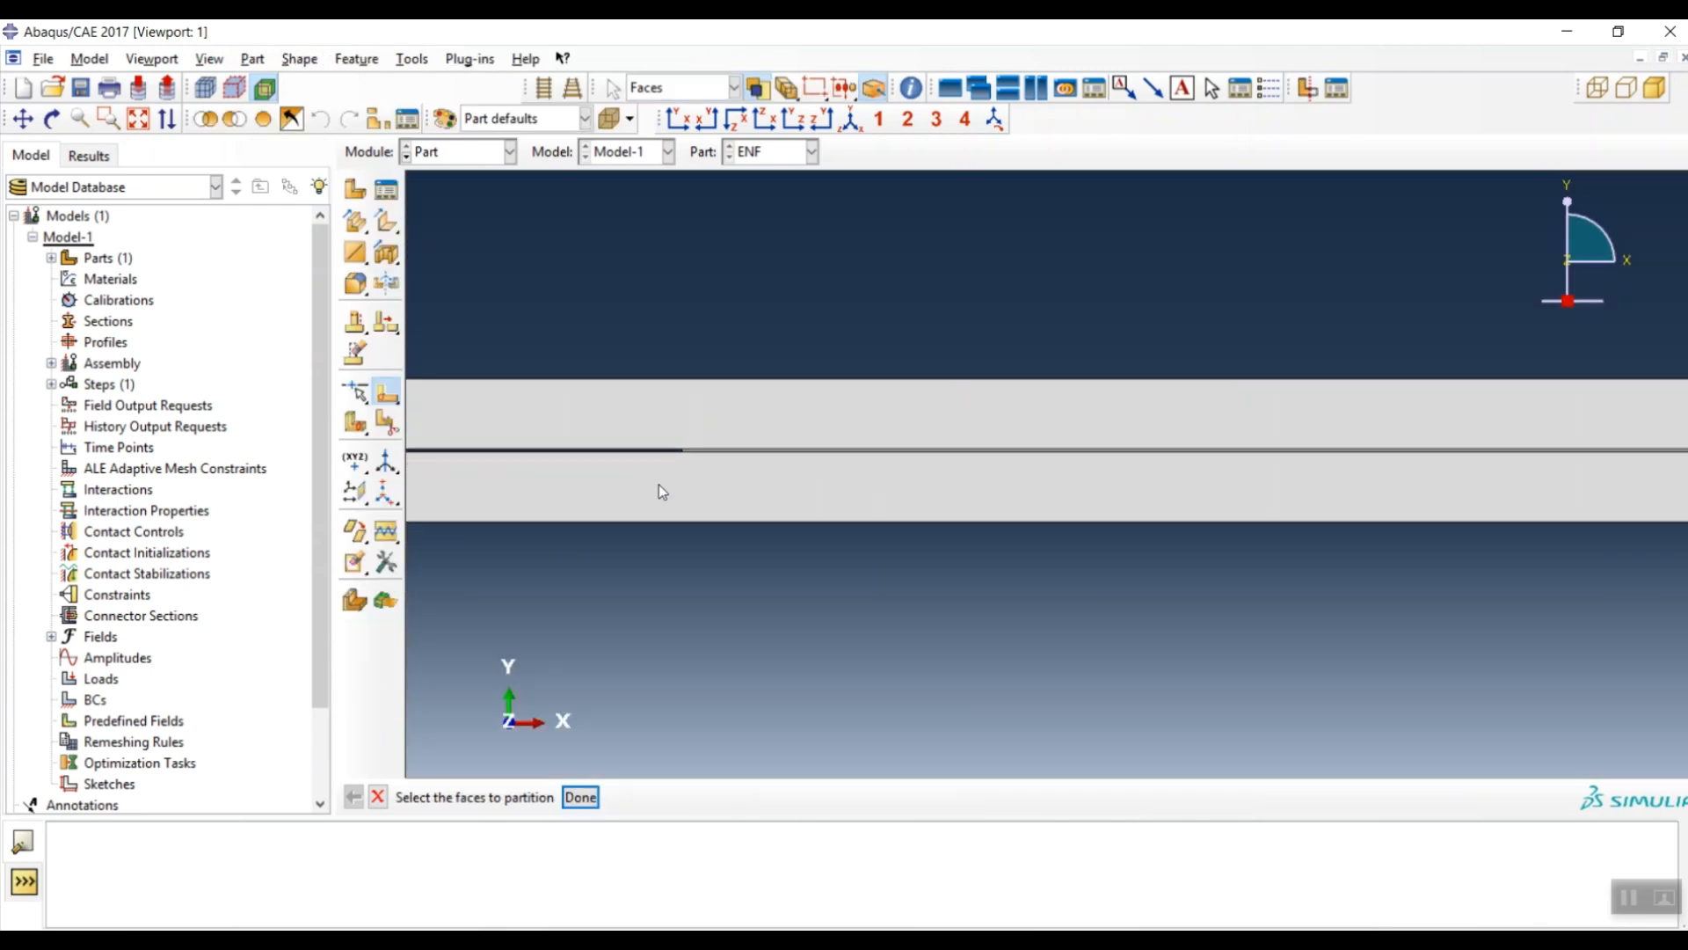
scroll(662, 491, "up", 5)
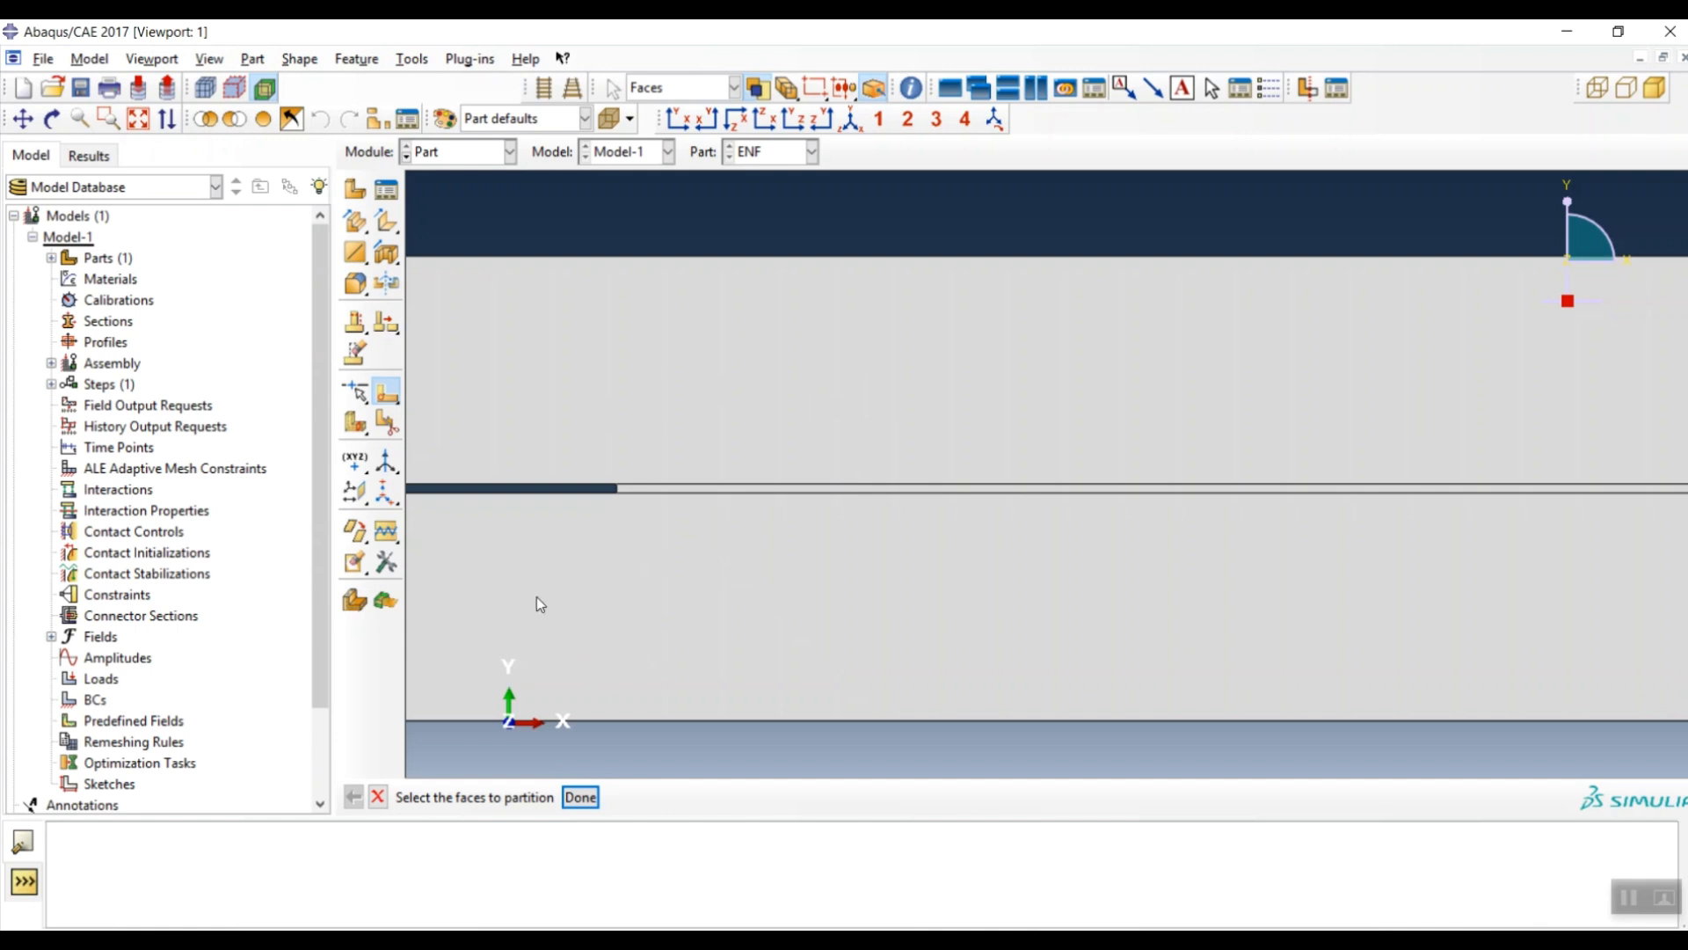
- Select the thin adhesive strip face
left_click(563, 550)
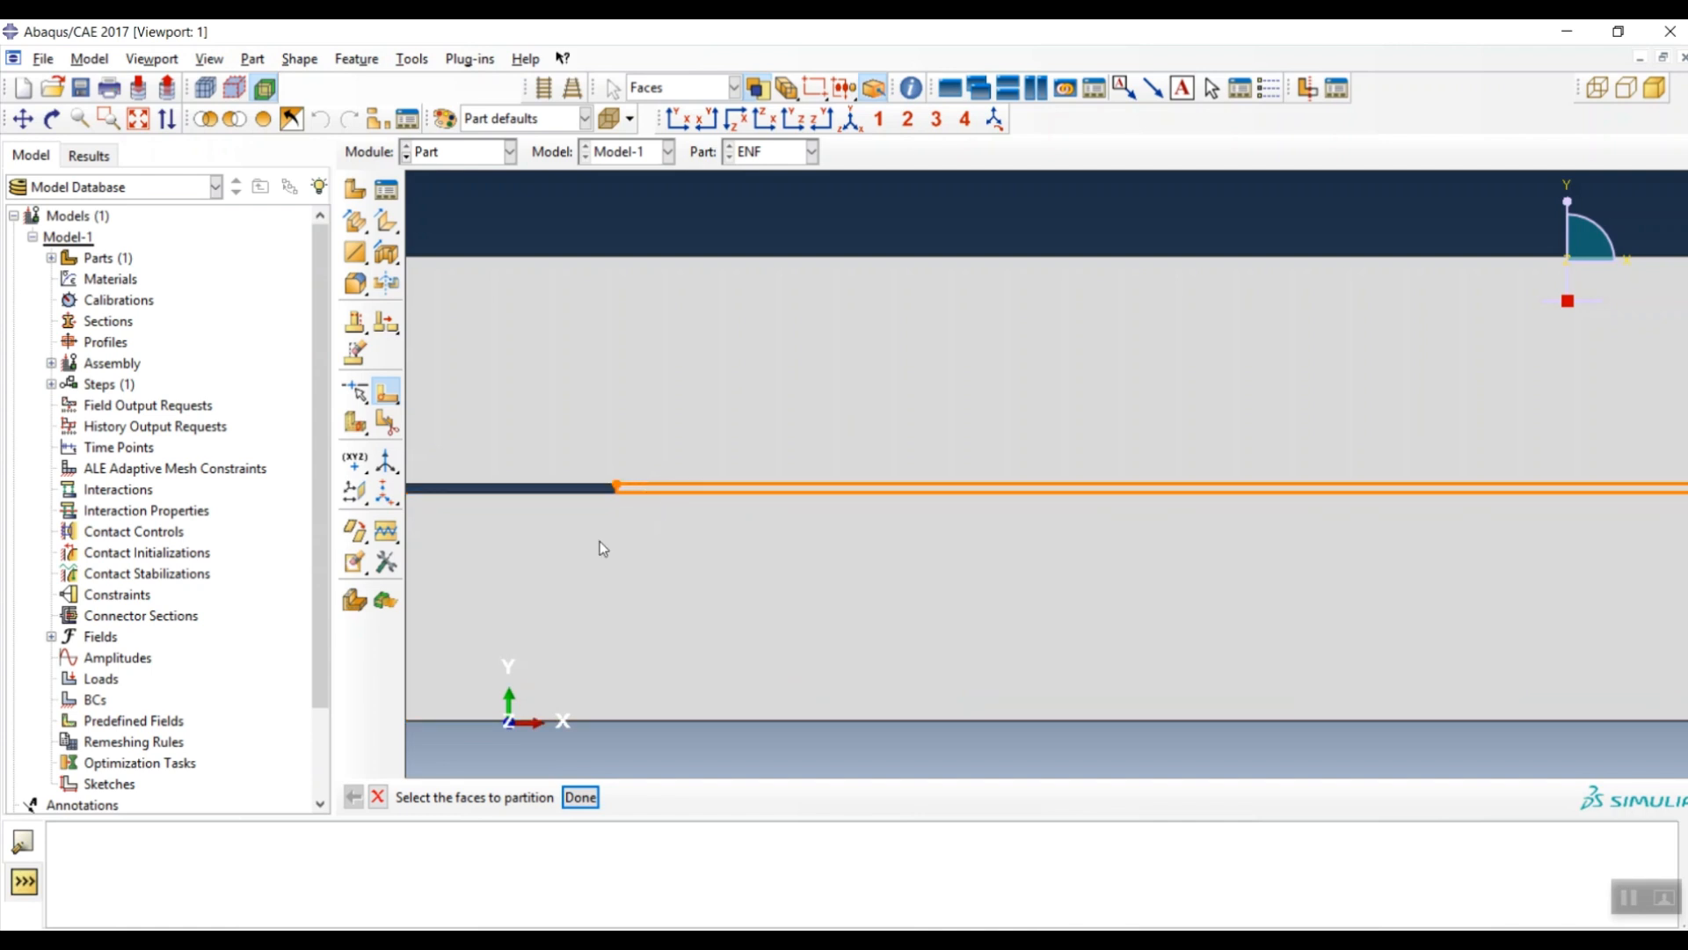
scroll(563, 539, "up", 4)
scroll(857, 445, "up", 3)
scroll(810, 504, "up", 3)
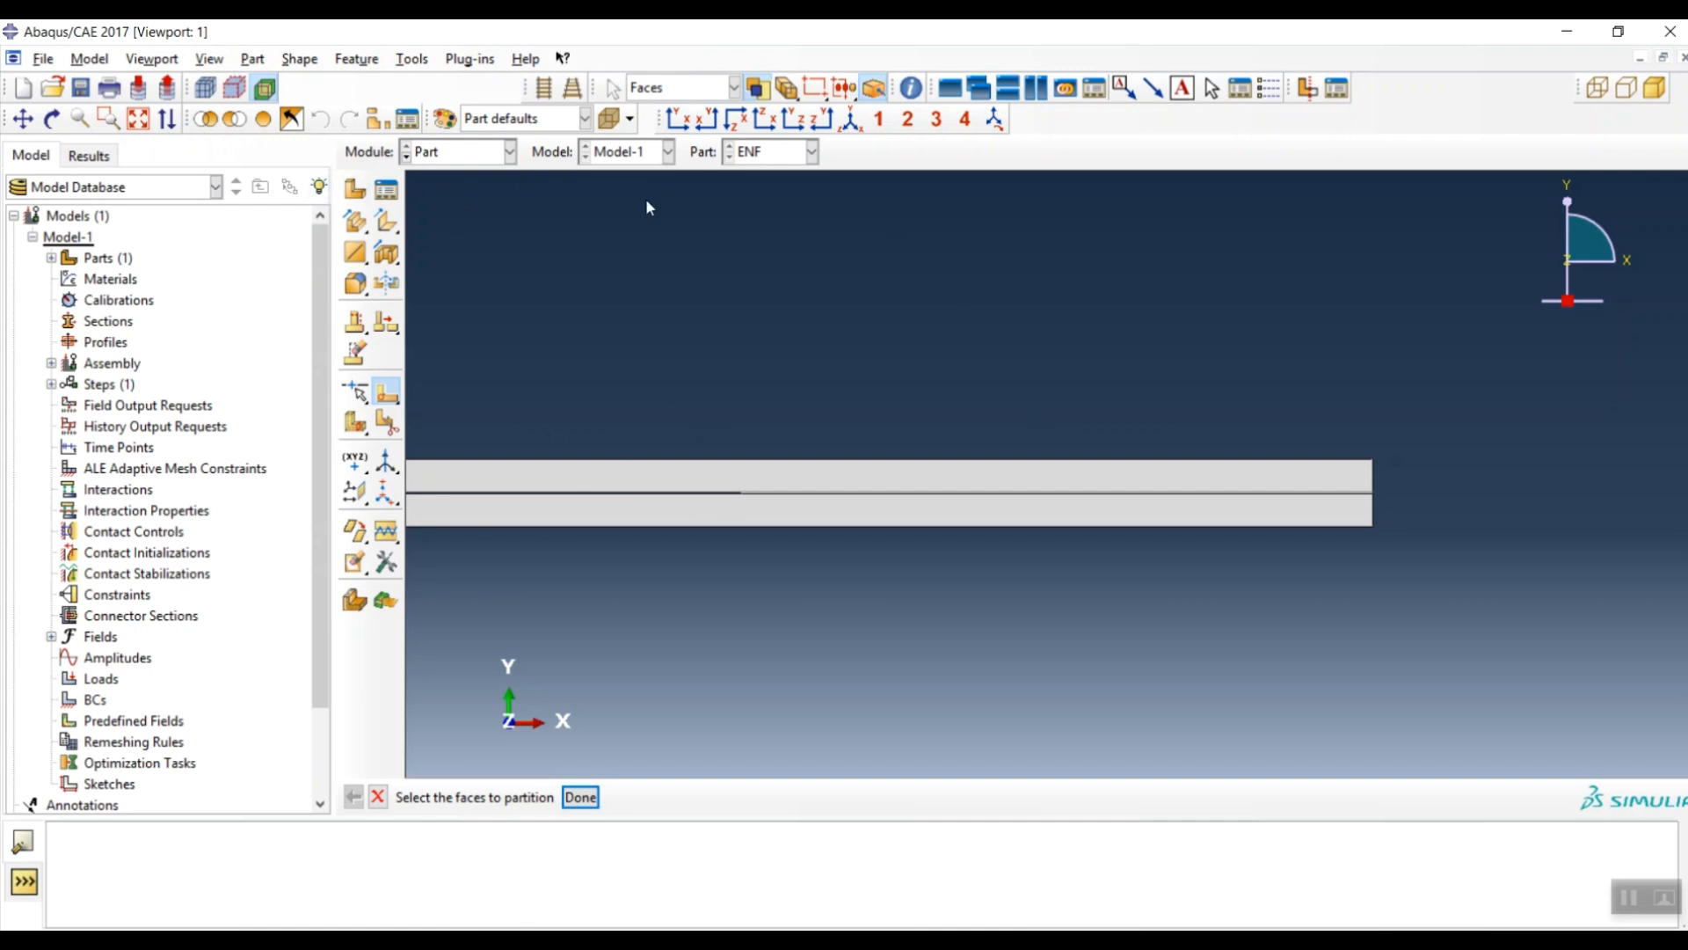
- Create part Fixture as a 2D planar discrete rigid wire
left_click(356, 192)
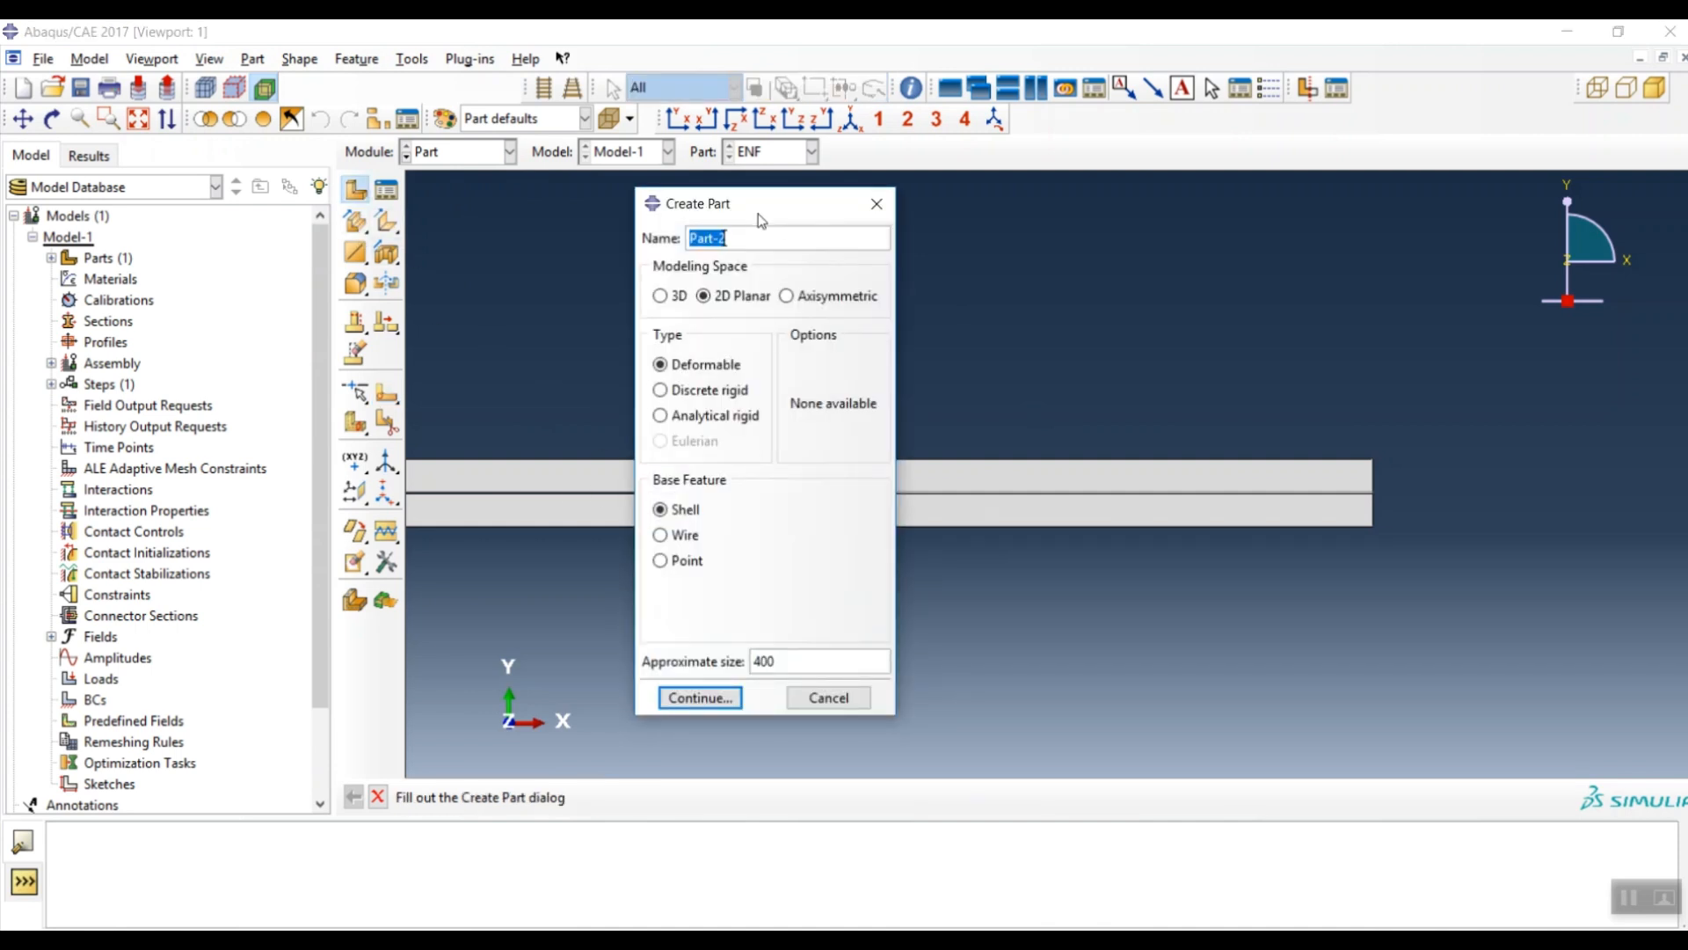
type("Fixture")
left_click(686, 397)
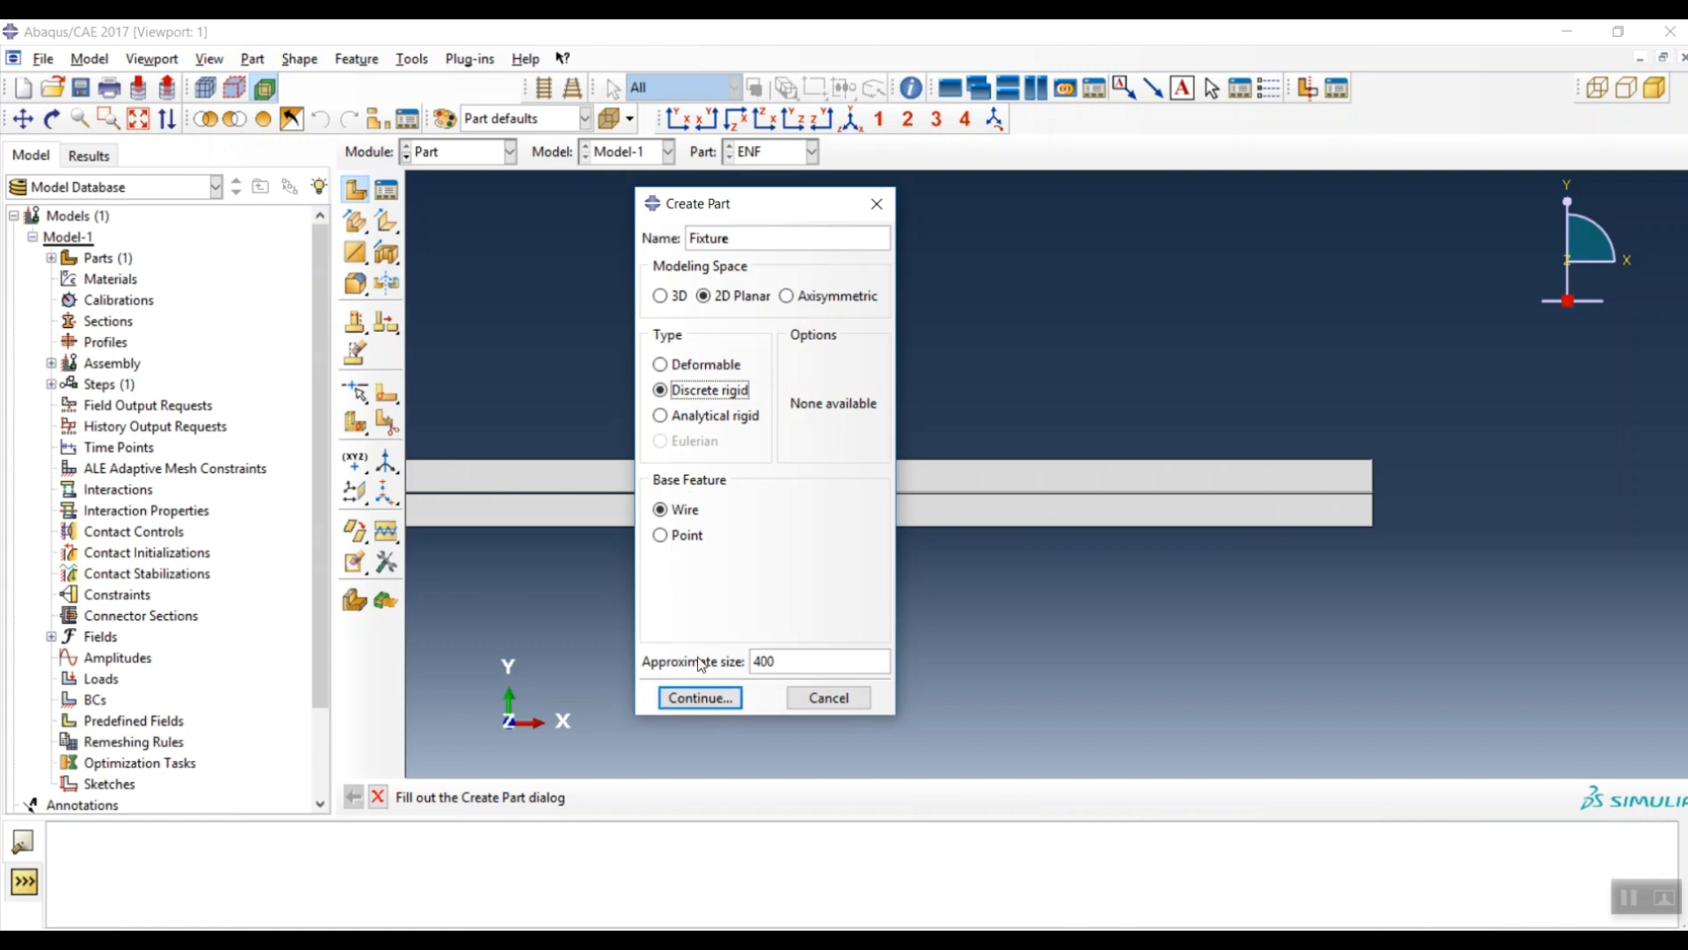
left_click(700, 699)
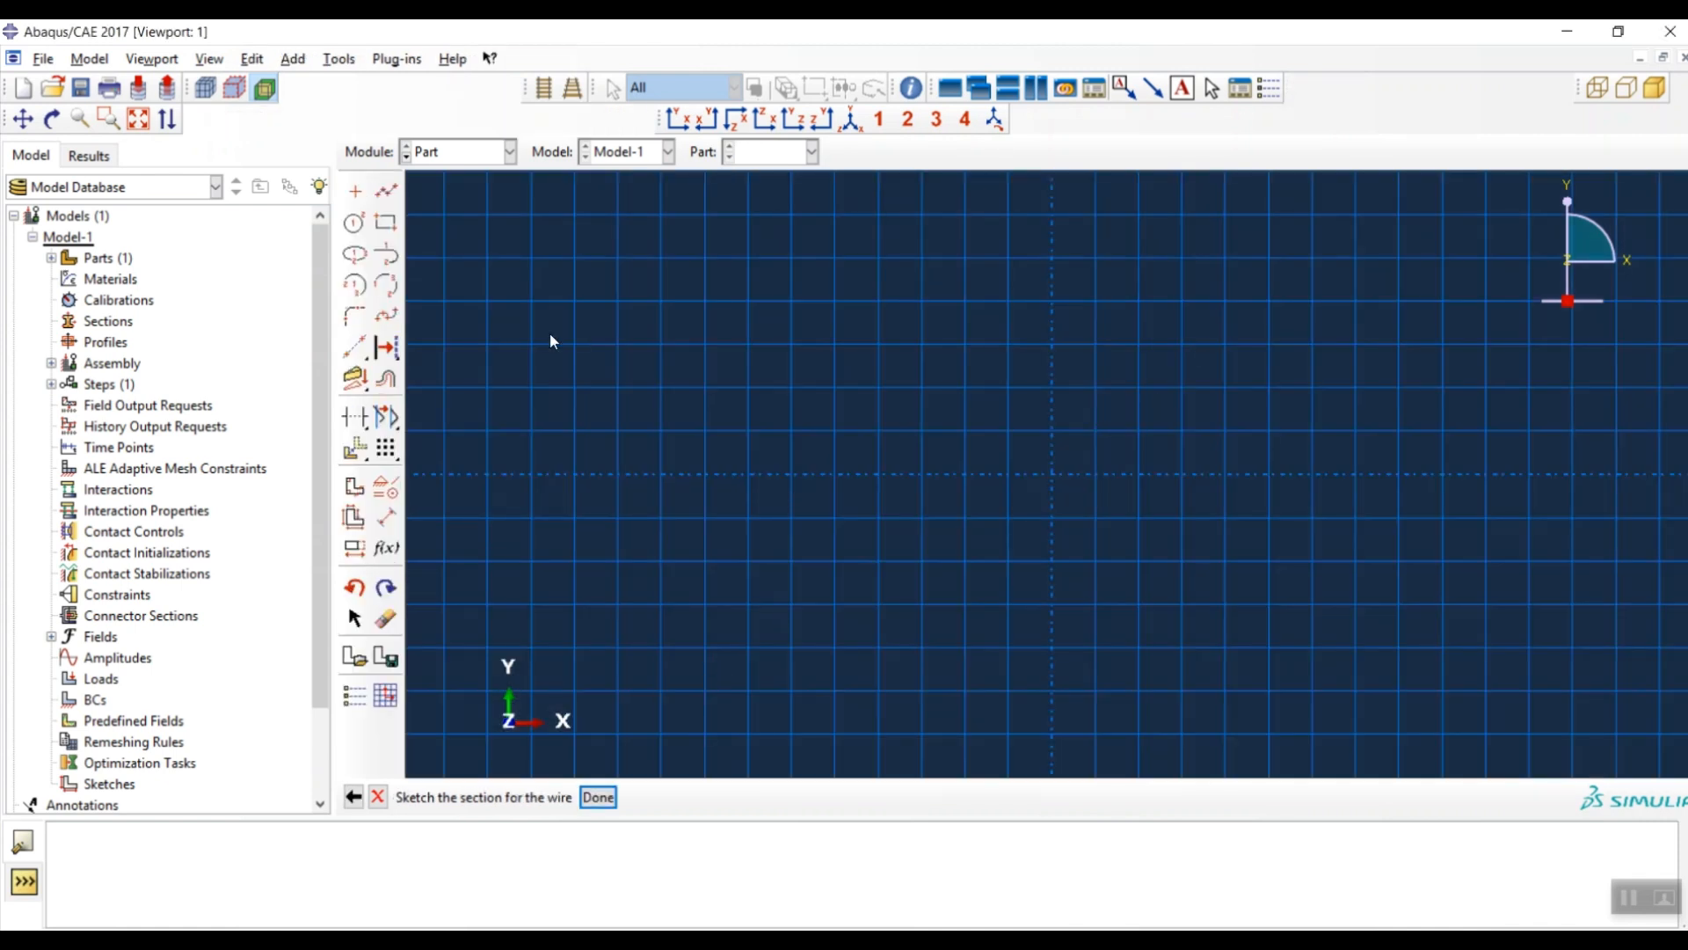
- Draw a circle centred at the origin with radius 5 and finish the Fixture sketch
left_click(354, 223)
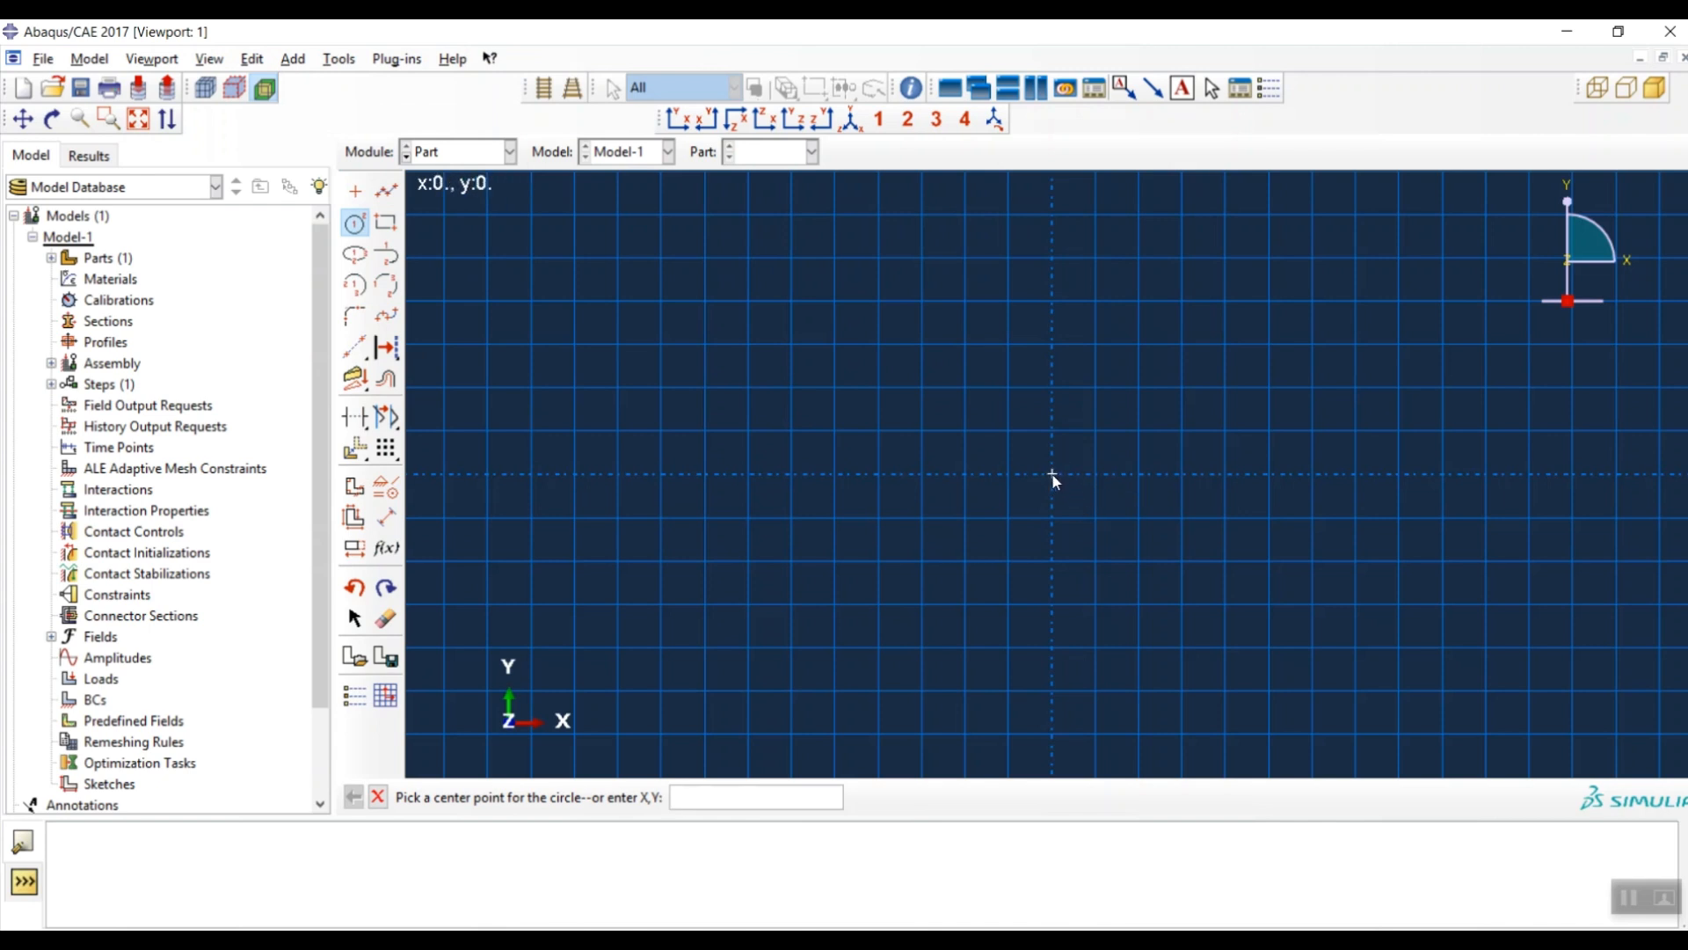
left_click(1053, 474)
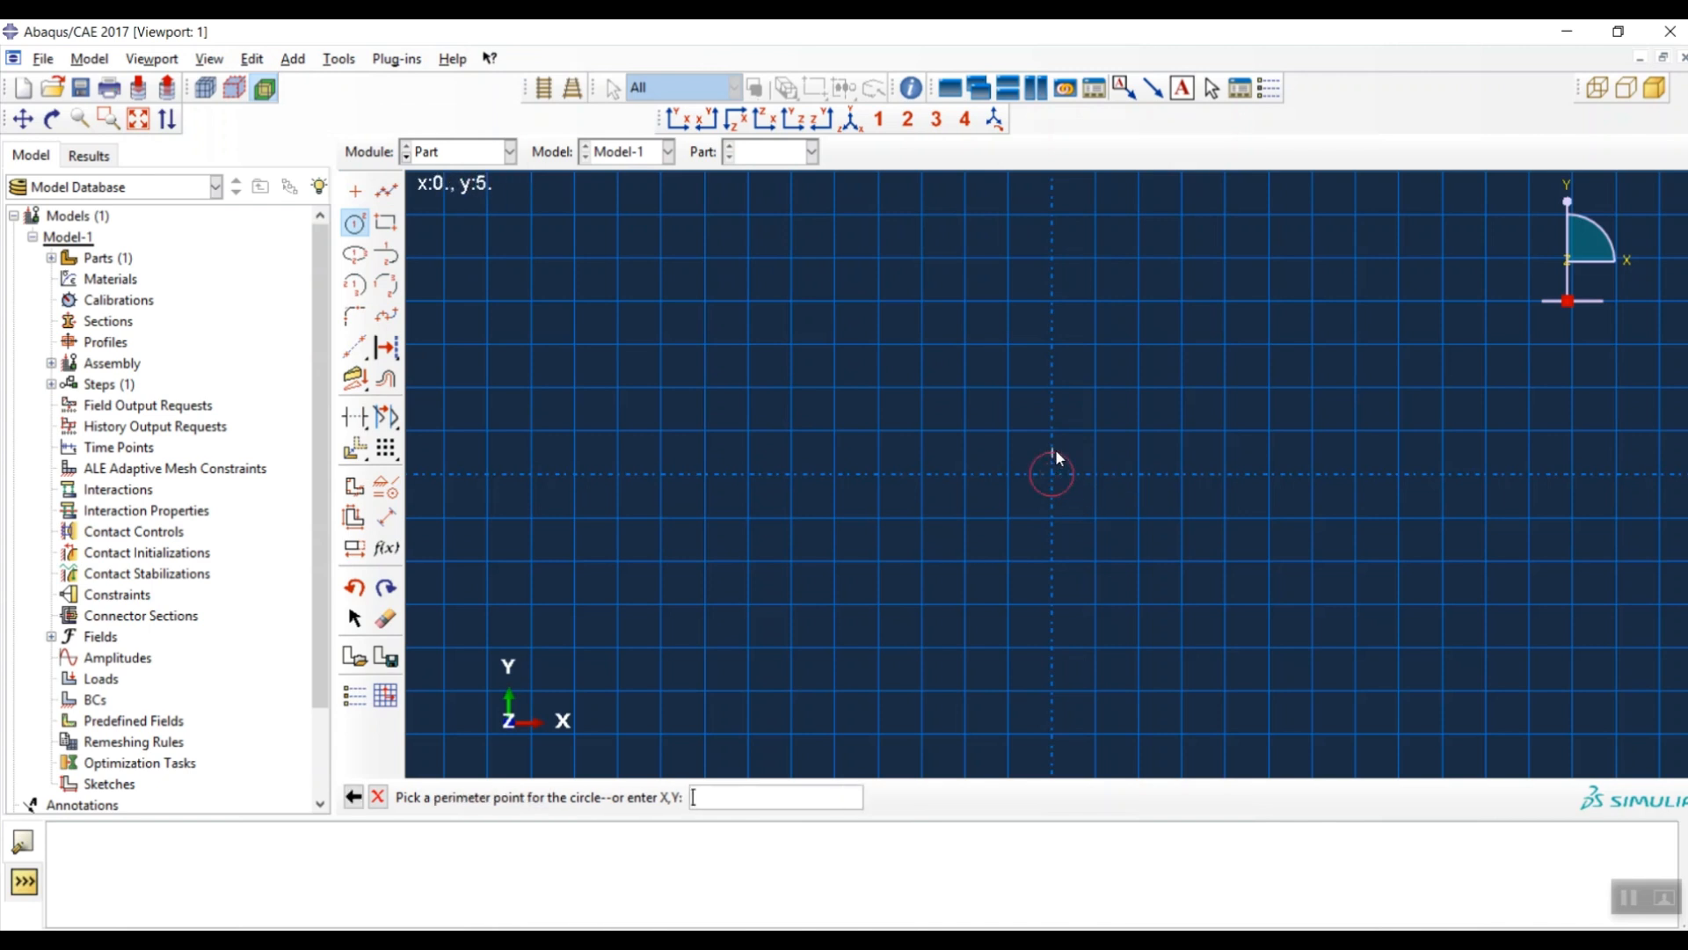
left_click(1053, 430)
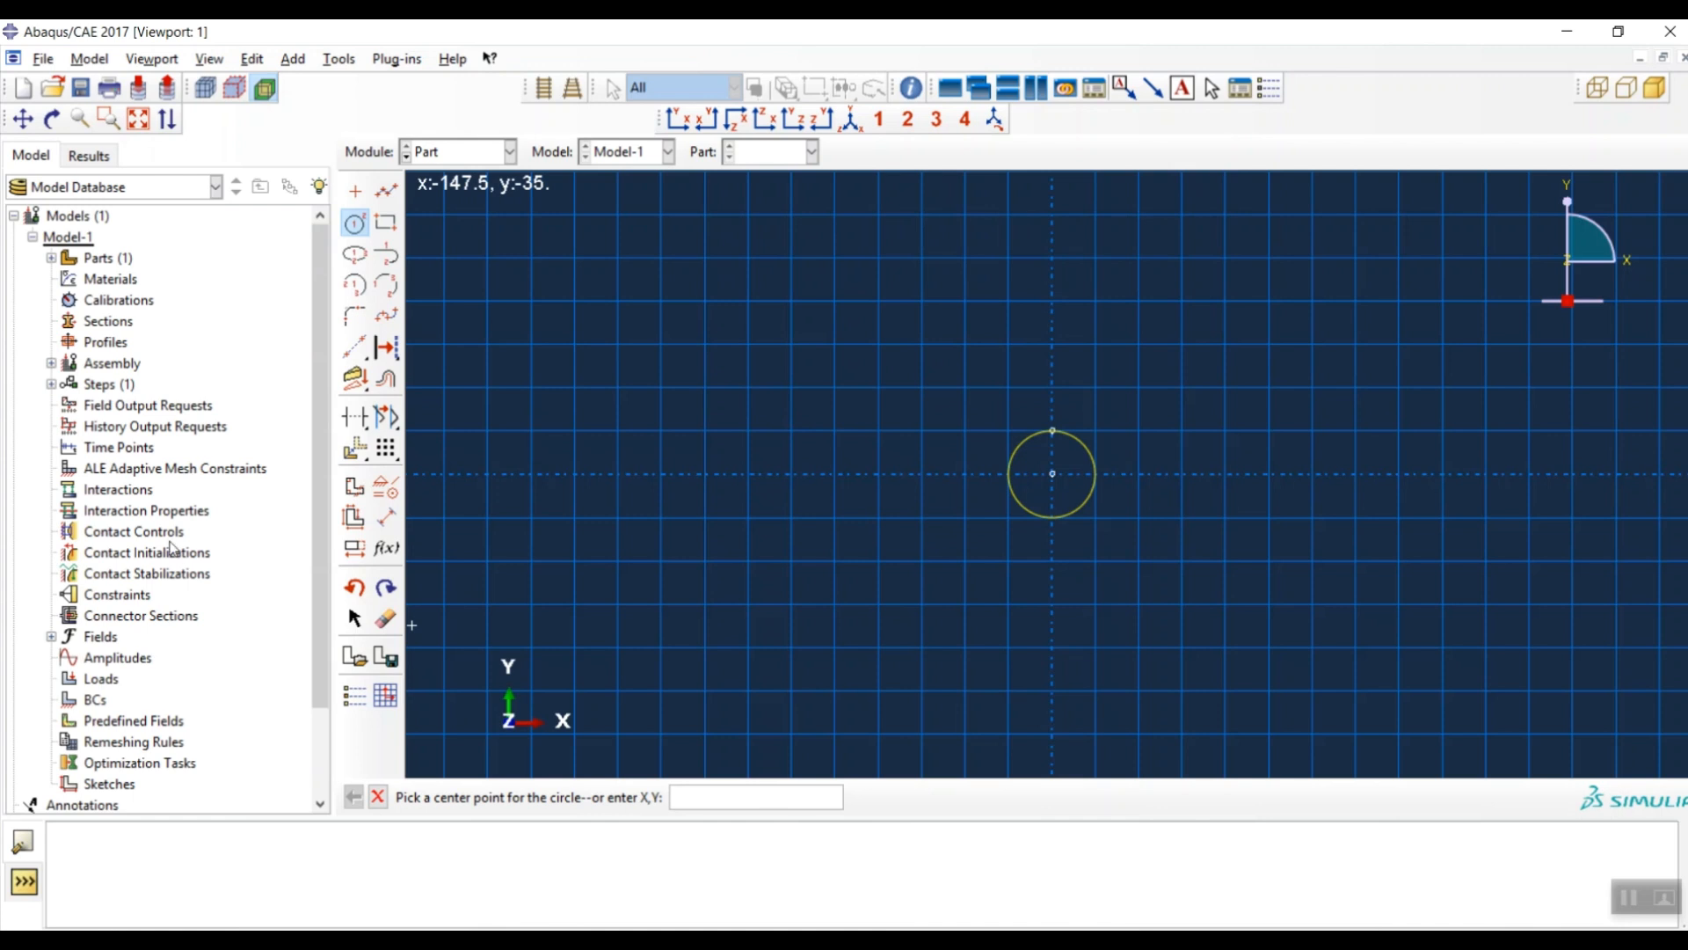
left_click(386, 517)
left_click(1039, 518)
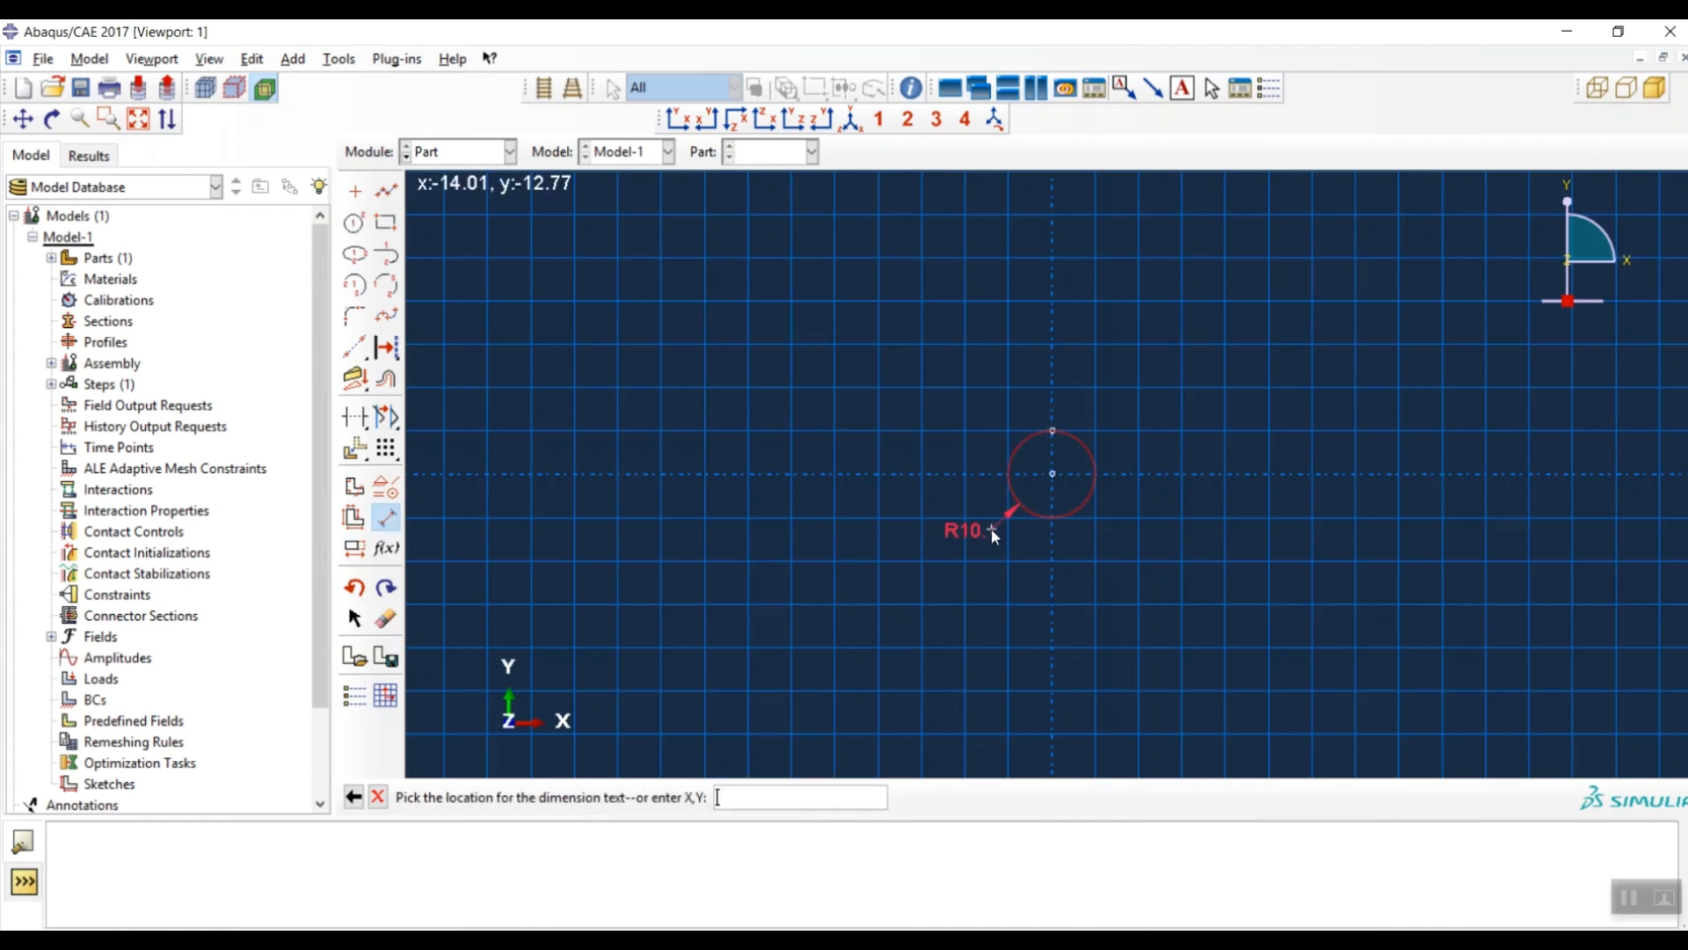
left_click(830, 577)
type("5")
key("Return")
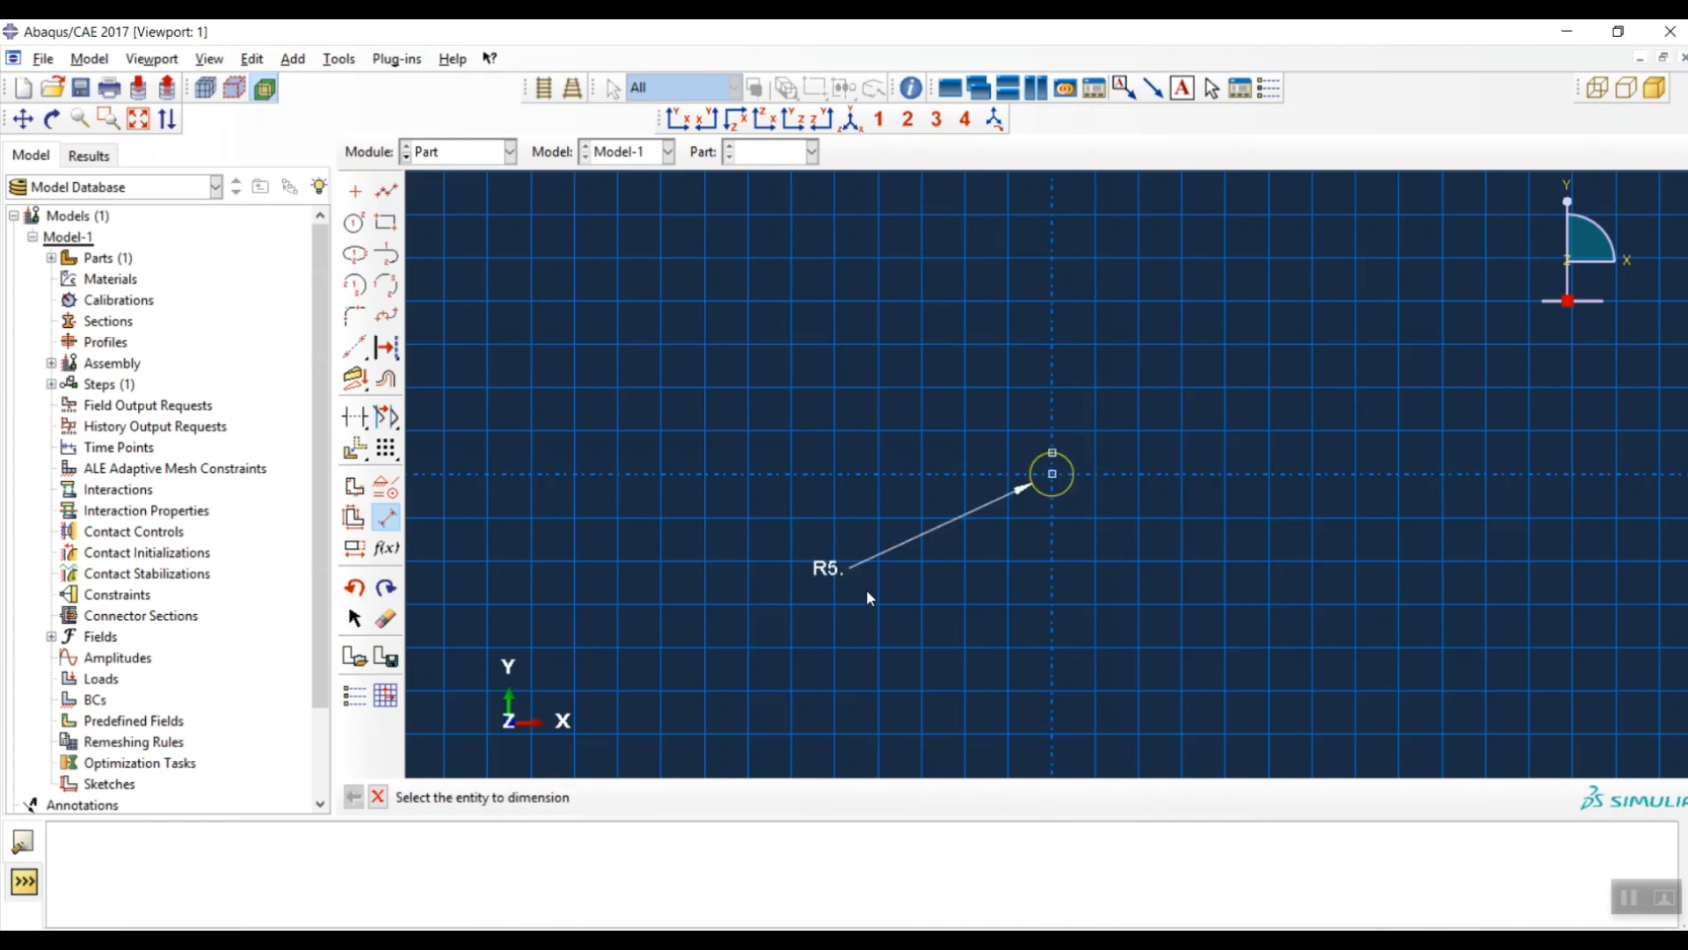
middle_click(762, 451)
middle_click(761, 450)
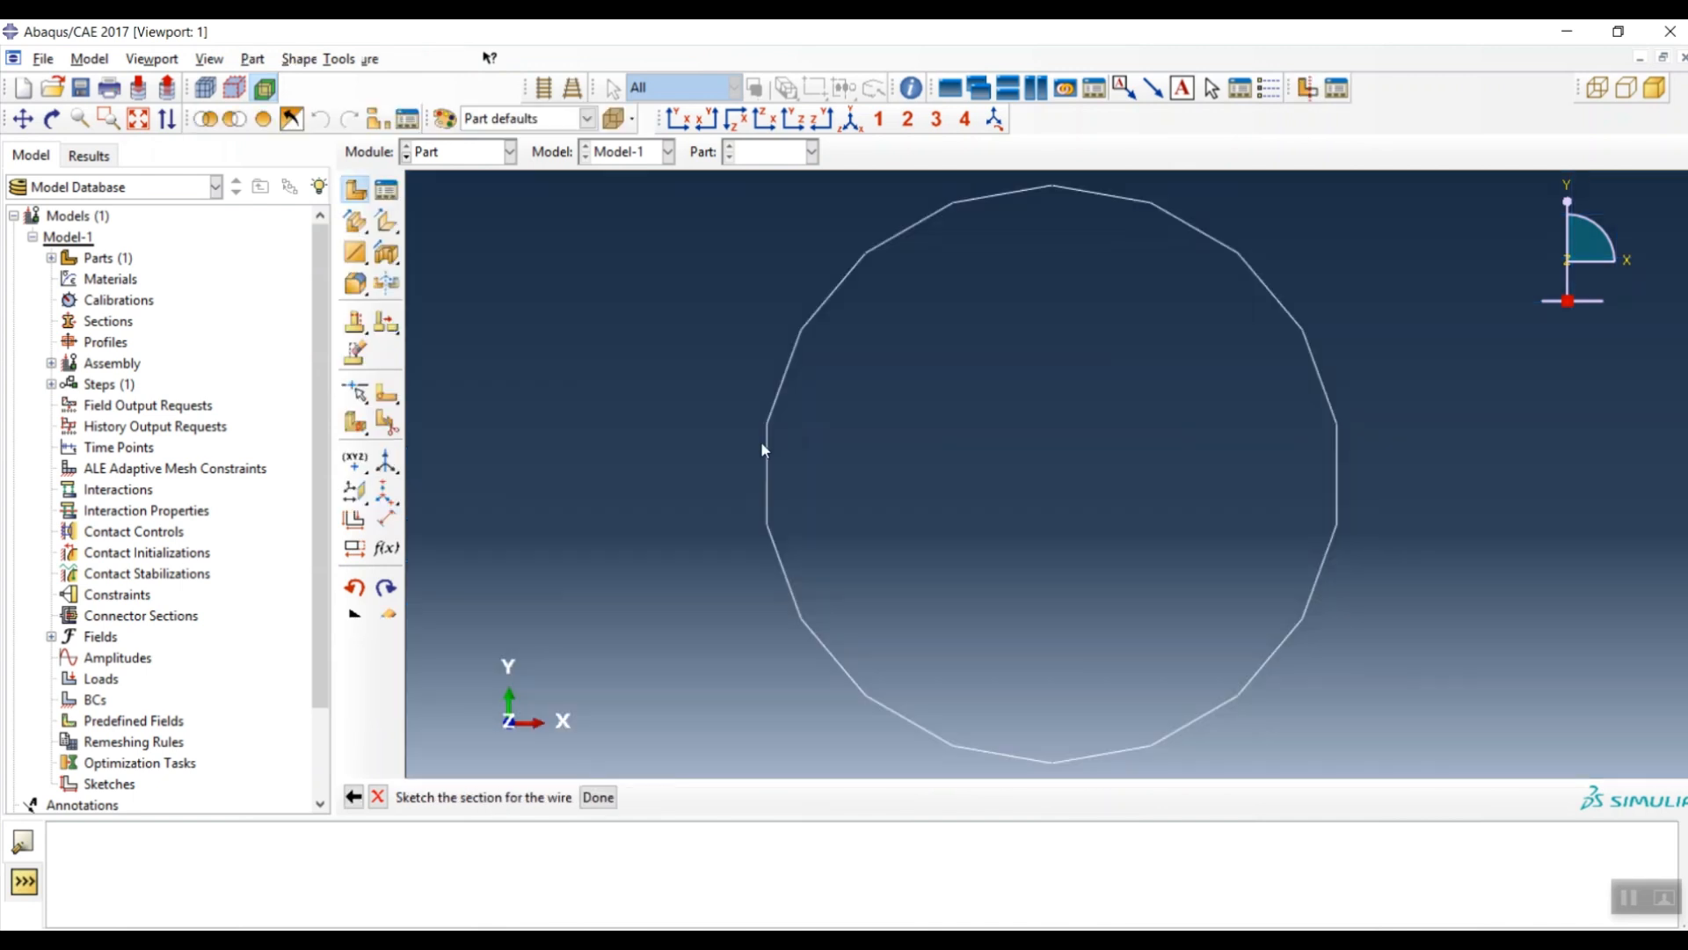
left_click(457, 152)
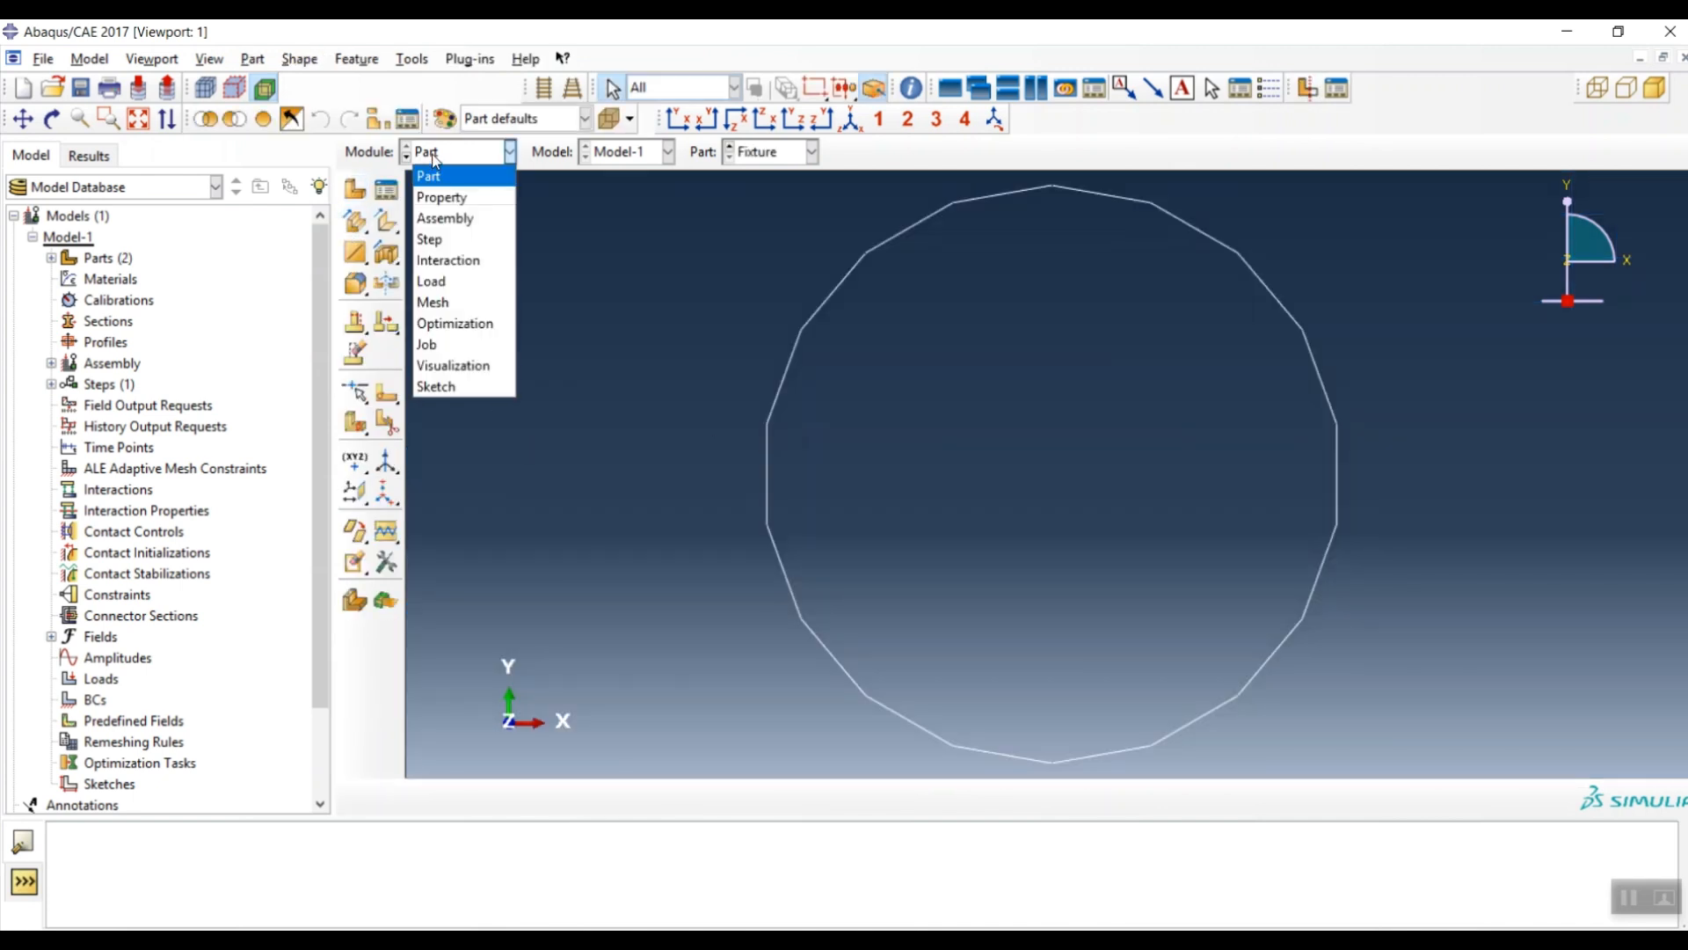
- In the Assembly module, create instances of the ENF and Fixture parts
left_click(446, 219)
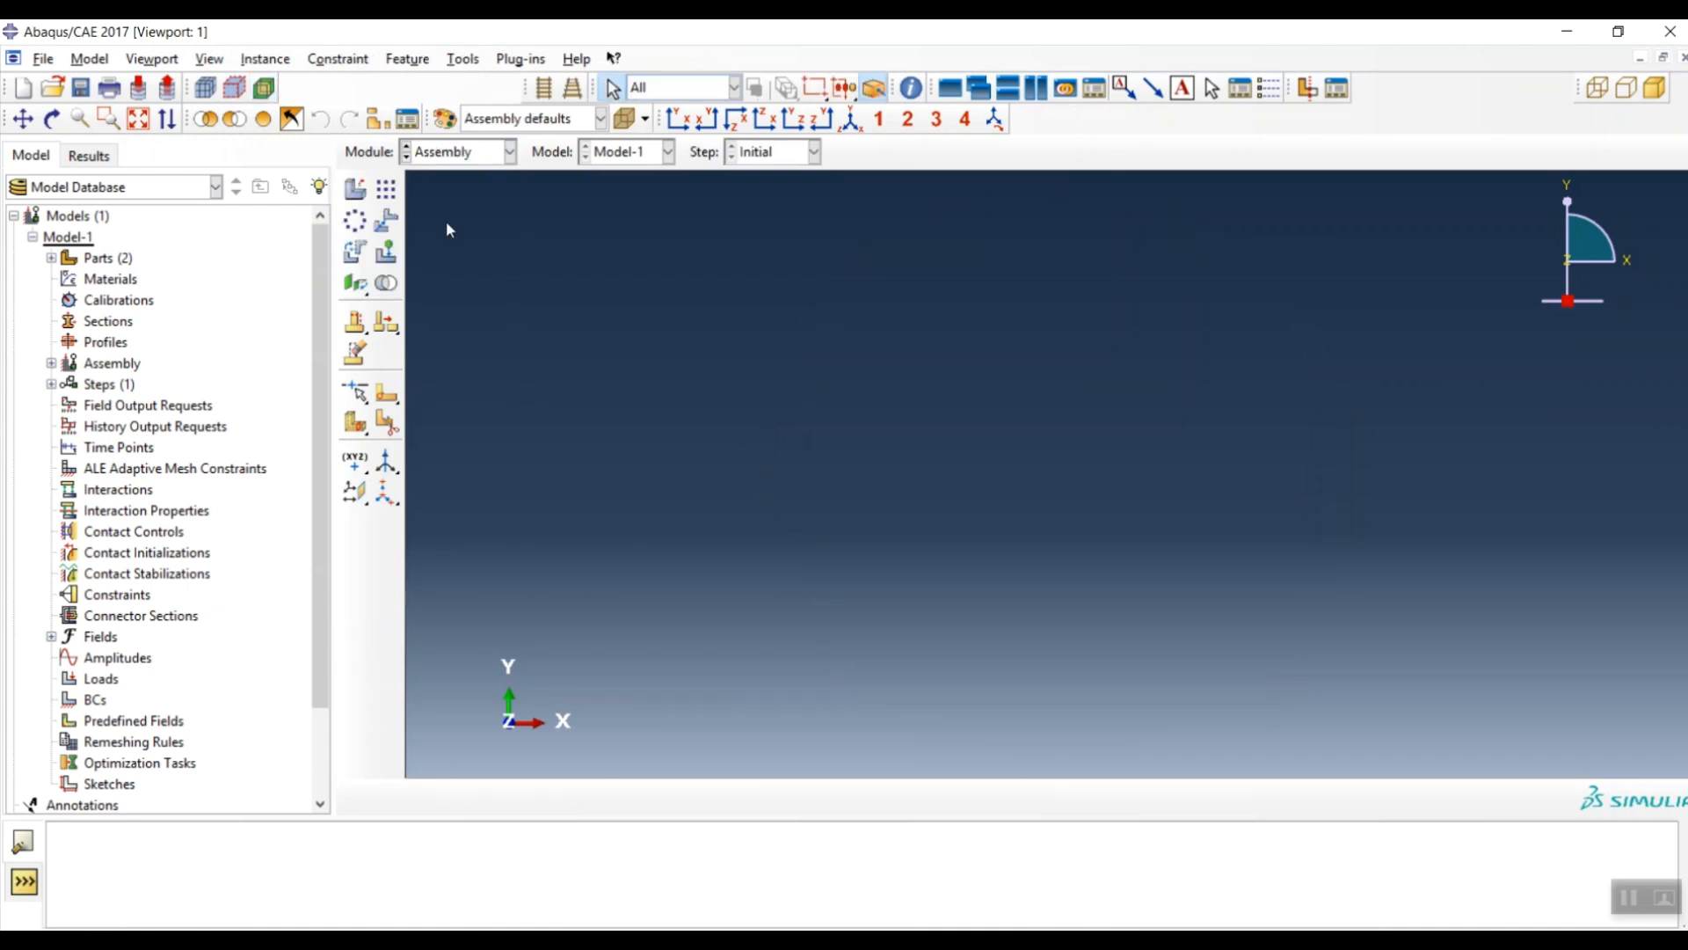
left_click(358, 191)
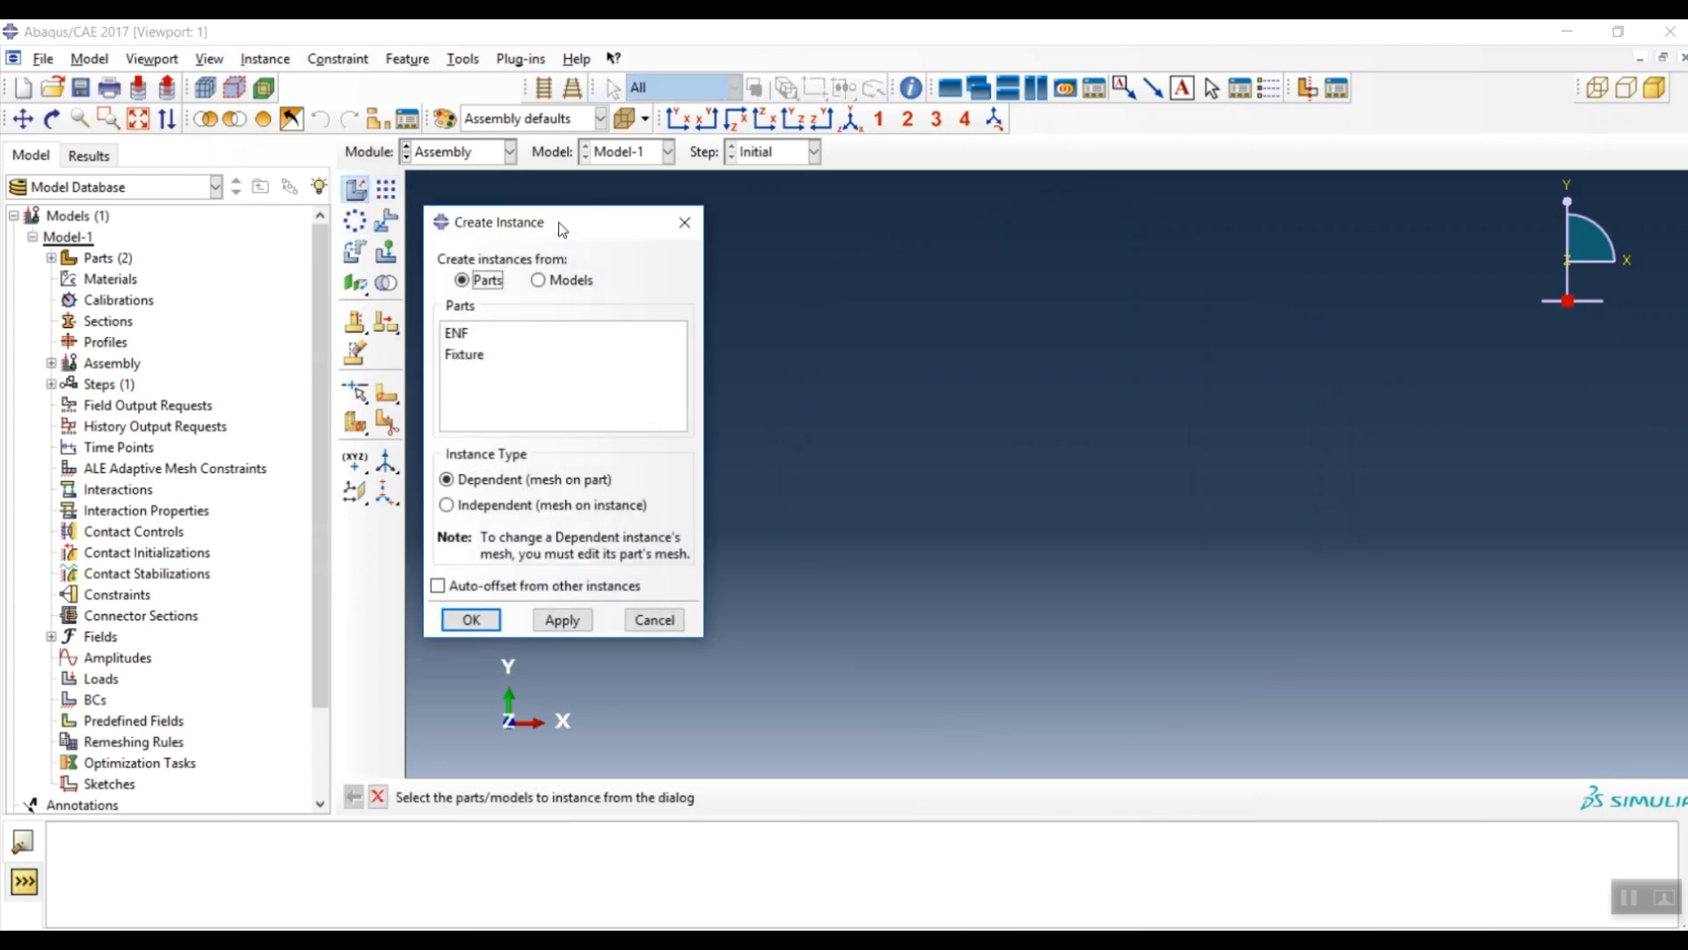
left_click_drag(560, 222, 561, 213)
left_click_drag(508, 323, 508, 348)
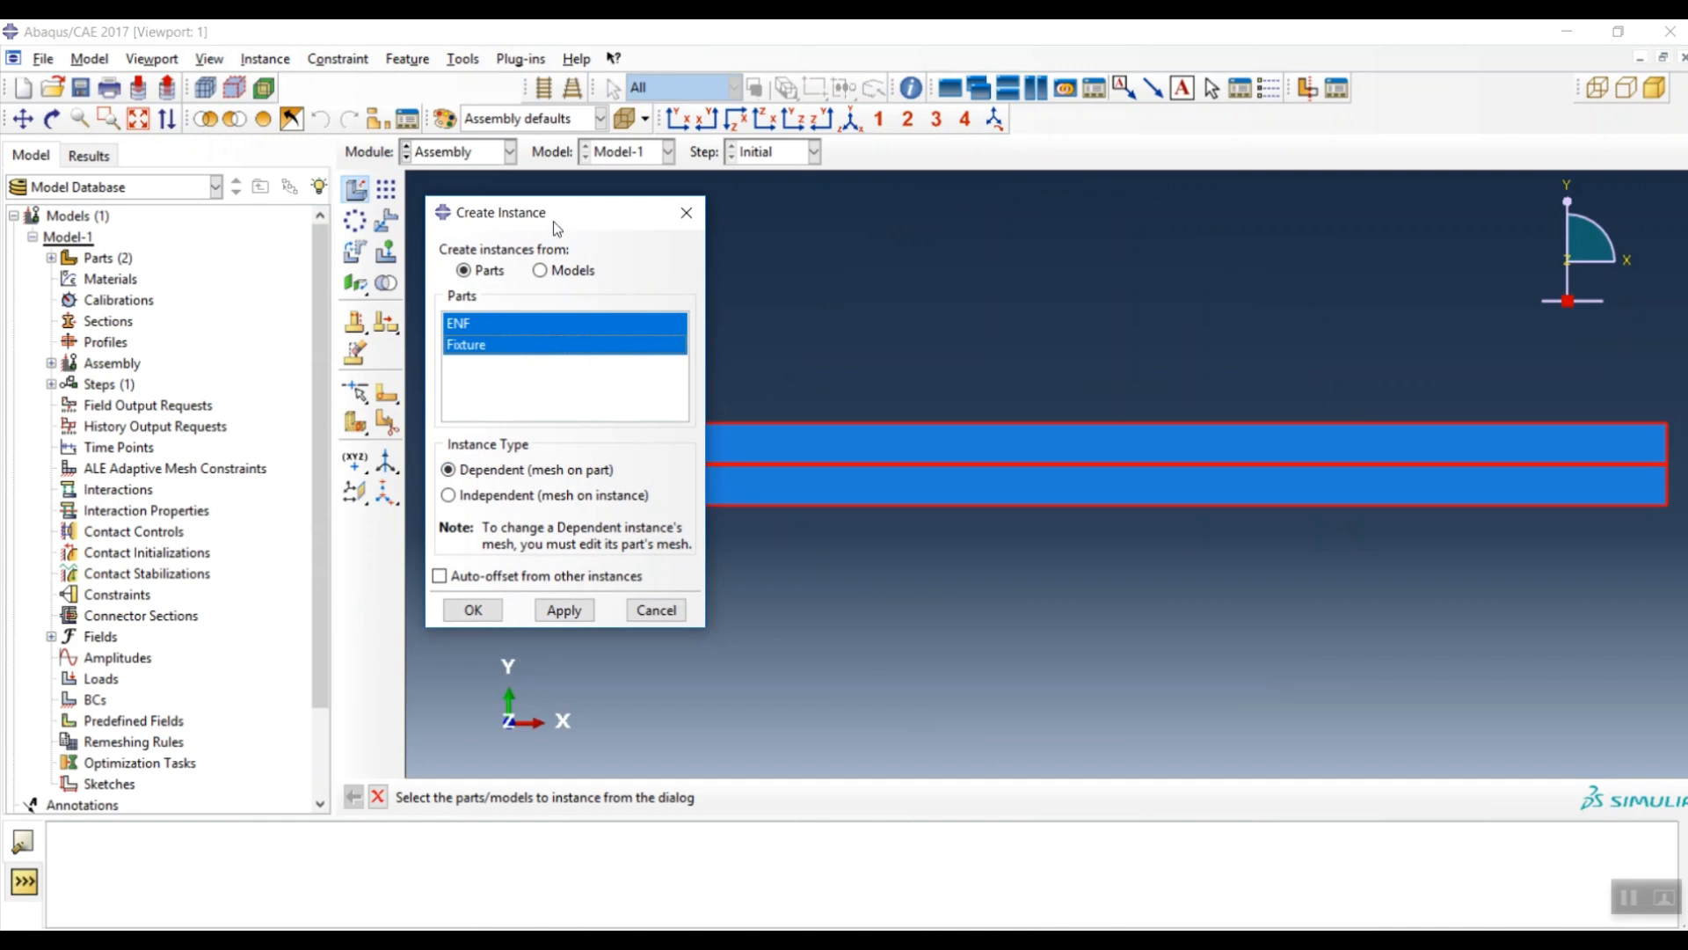
left_click_drag(549, 211, 592, 230)
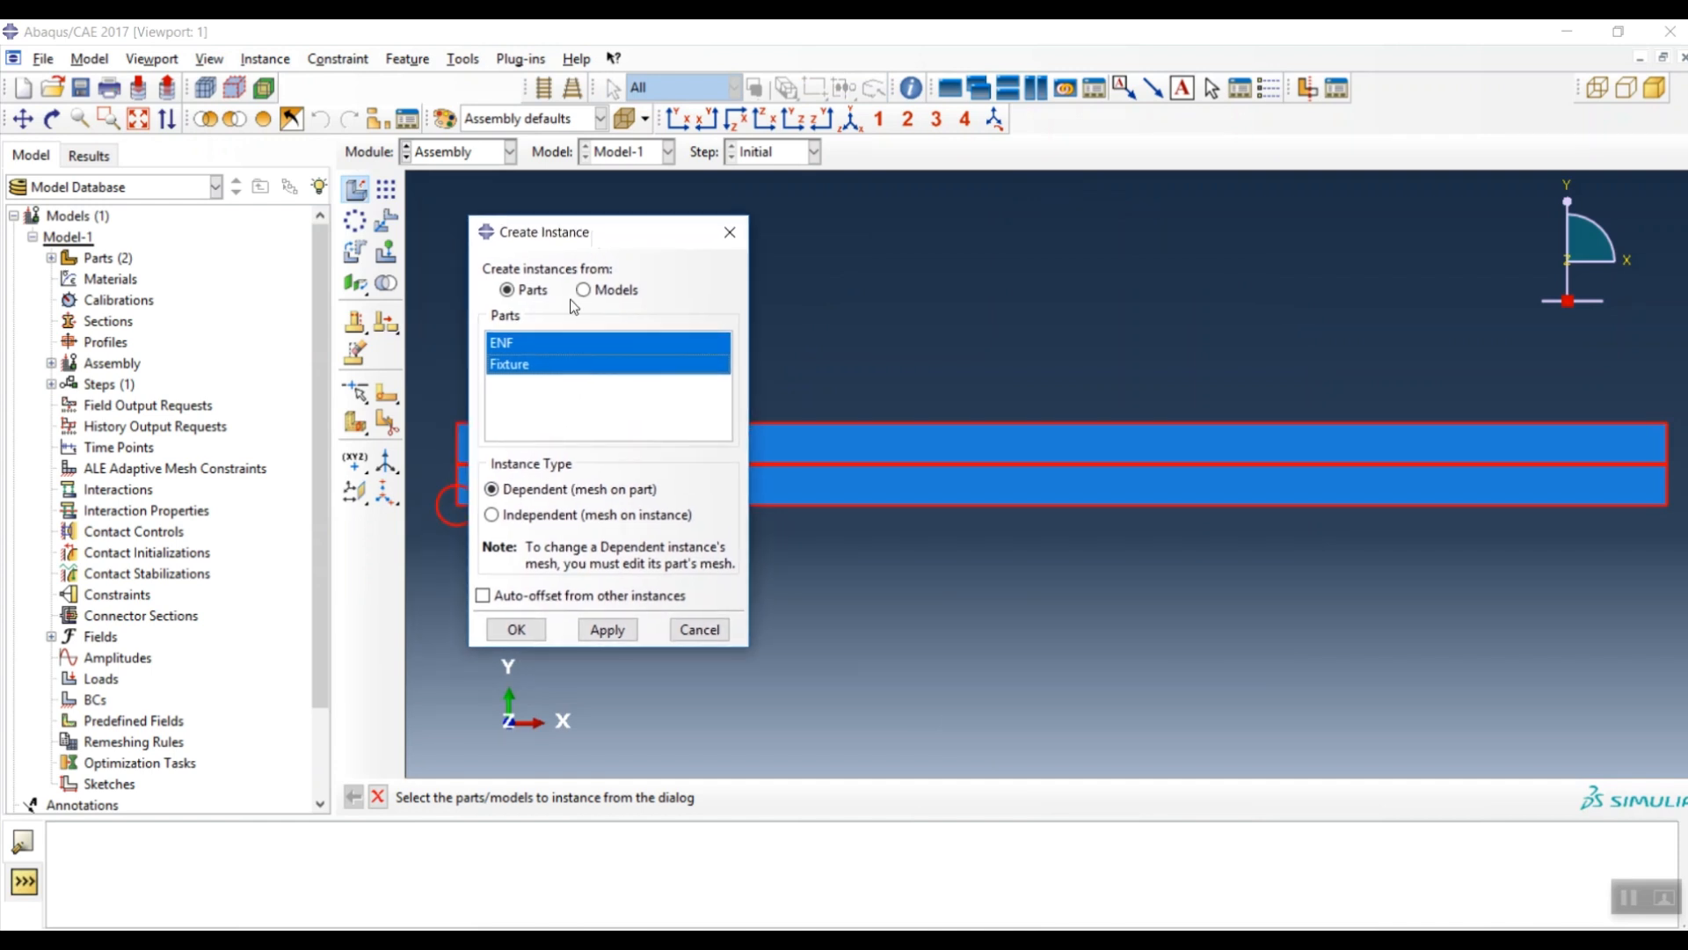
left_click(517, 630)
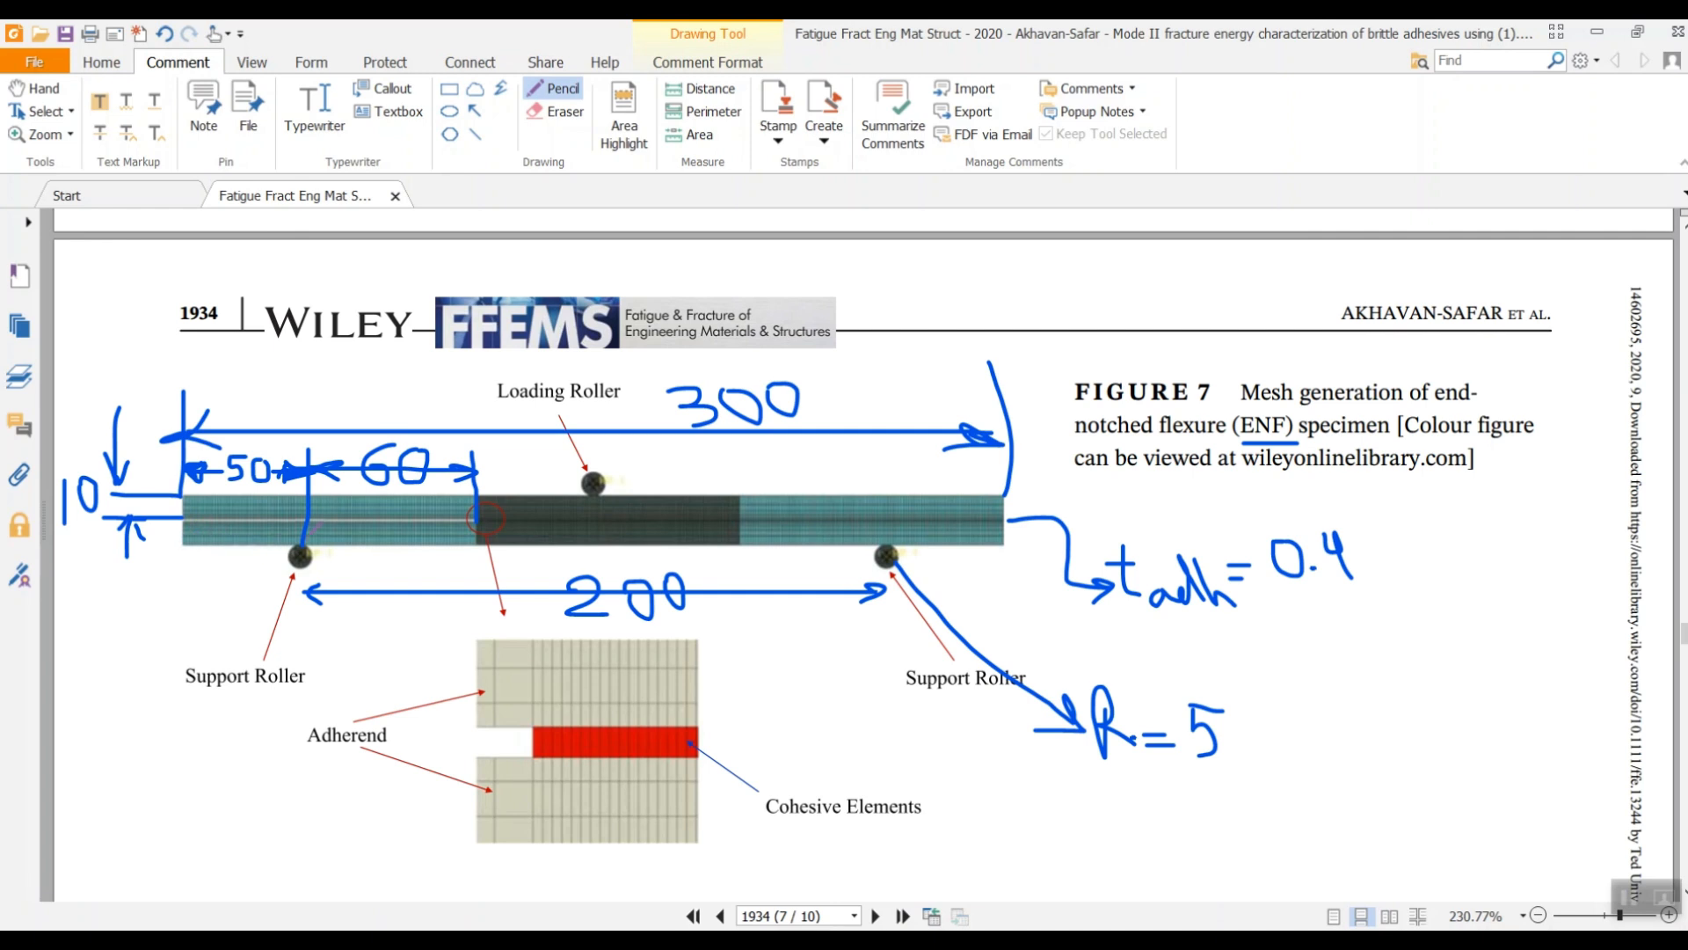
left_click(1597, 31)
left_click(386, 221)
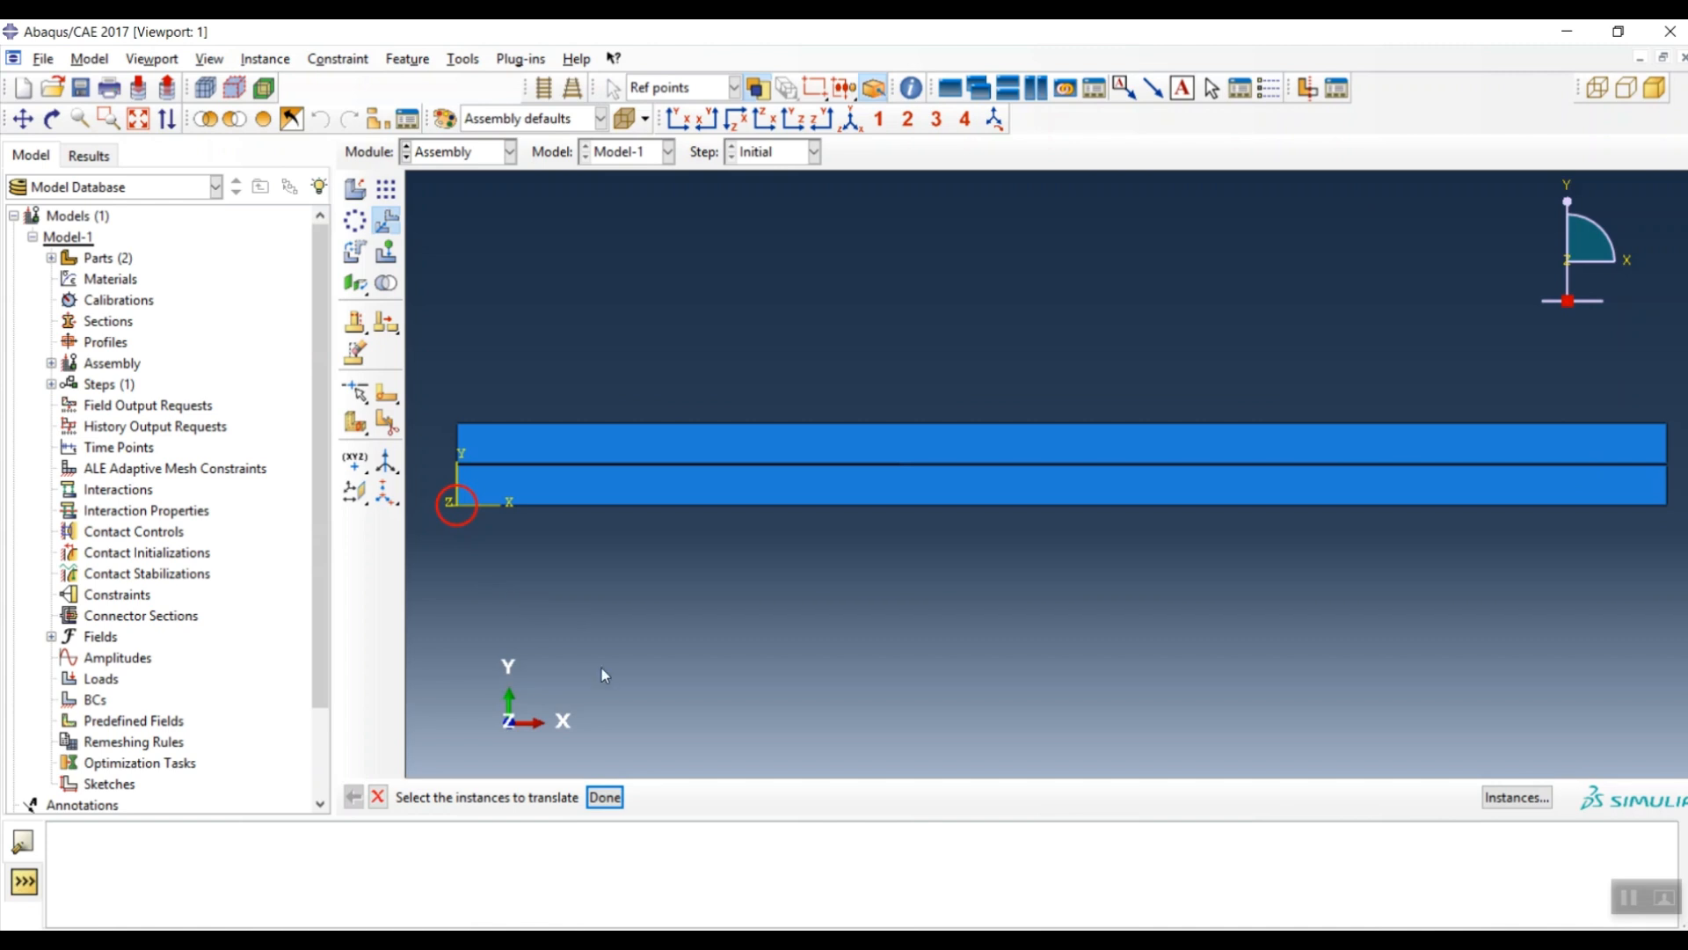
- Translate Fixture-1 by (50, -5) so it sits beneath the beam
middle_click(646, 621)
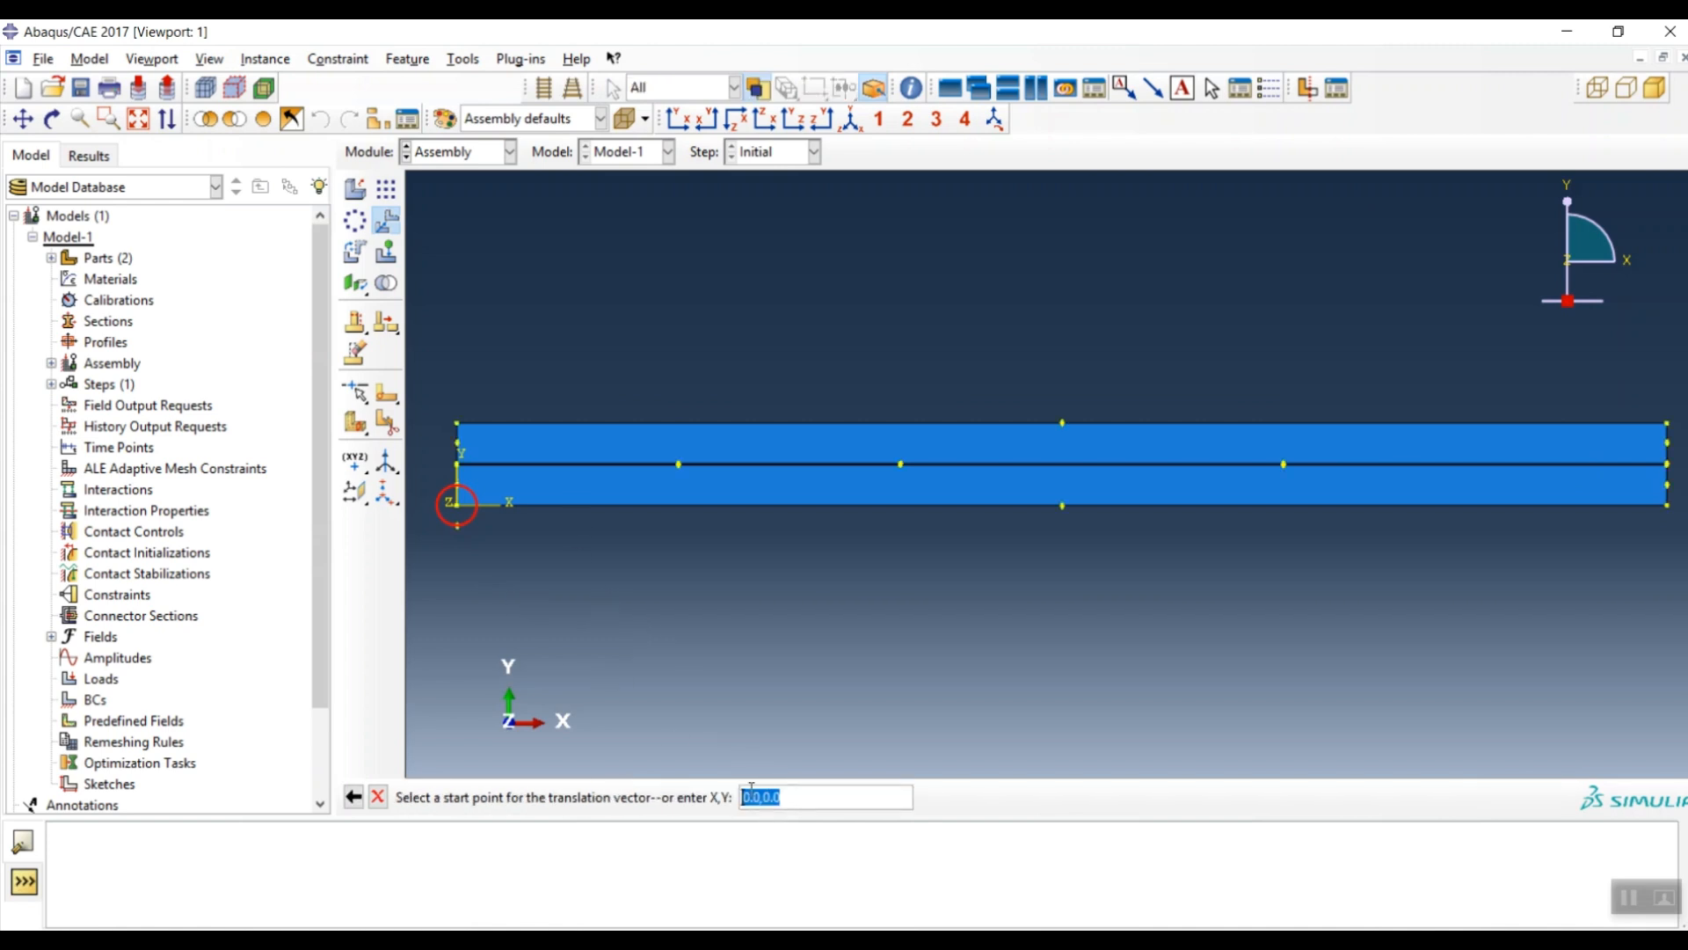
middle_click(790, 667)
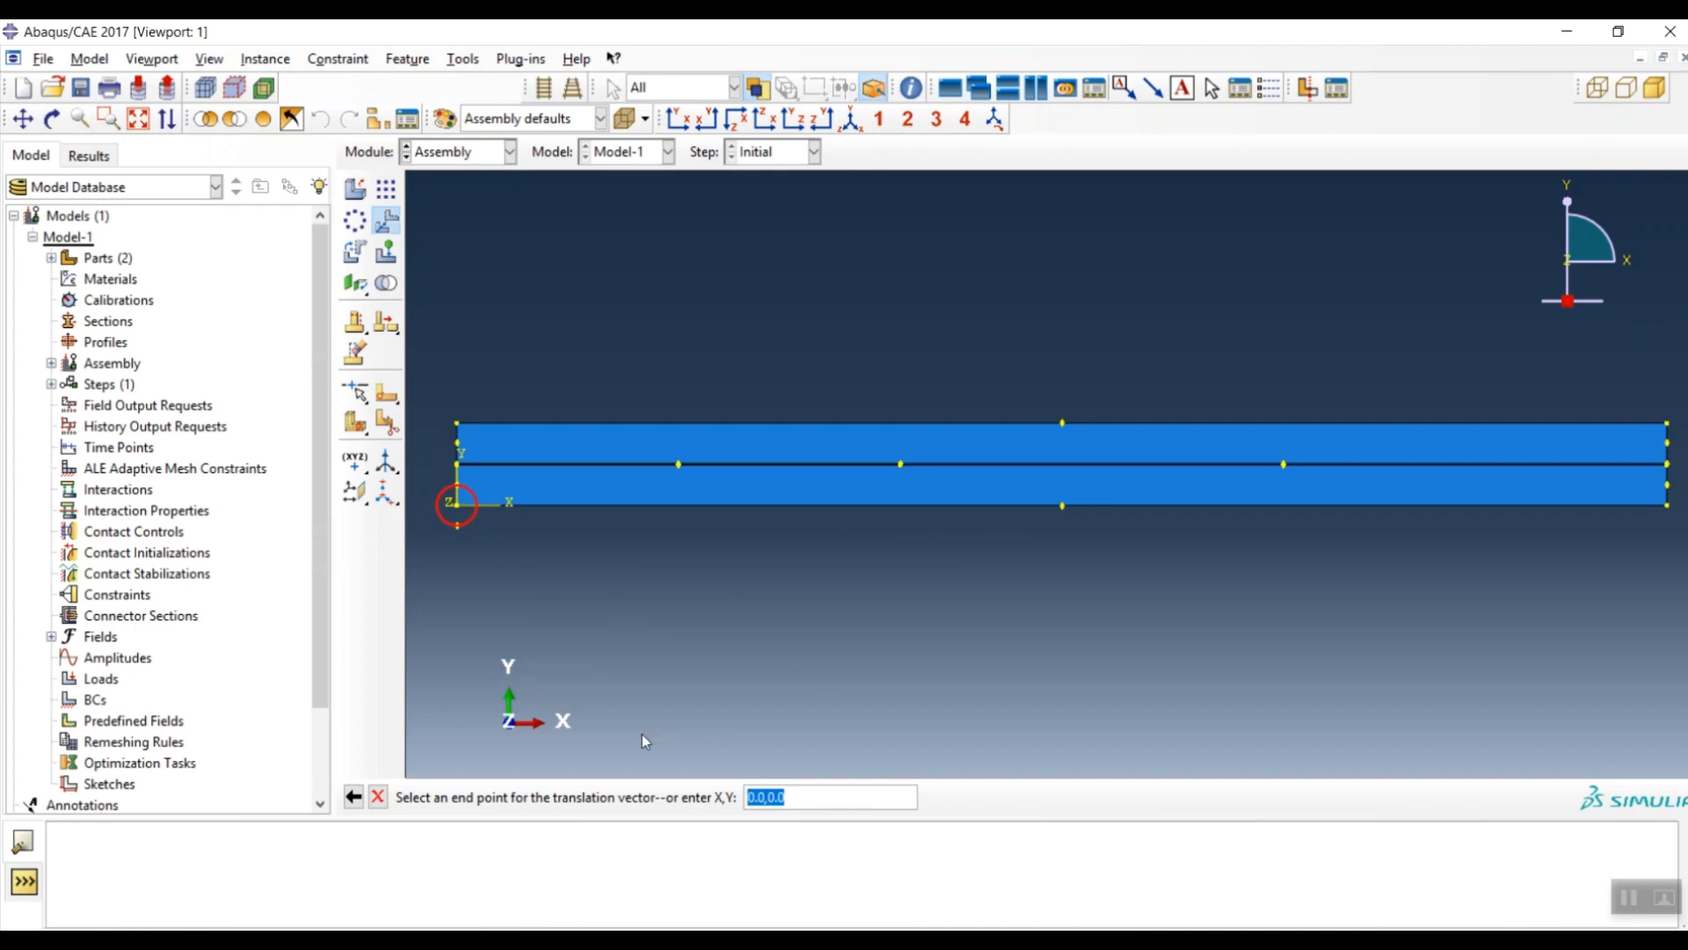
type("50,")
type("0")
key("Return")
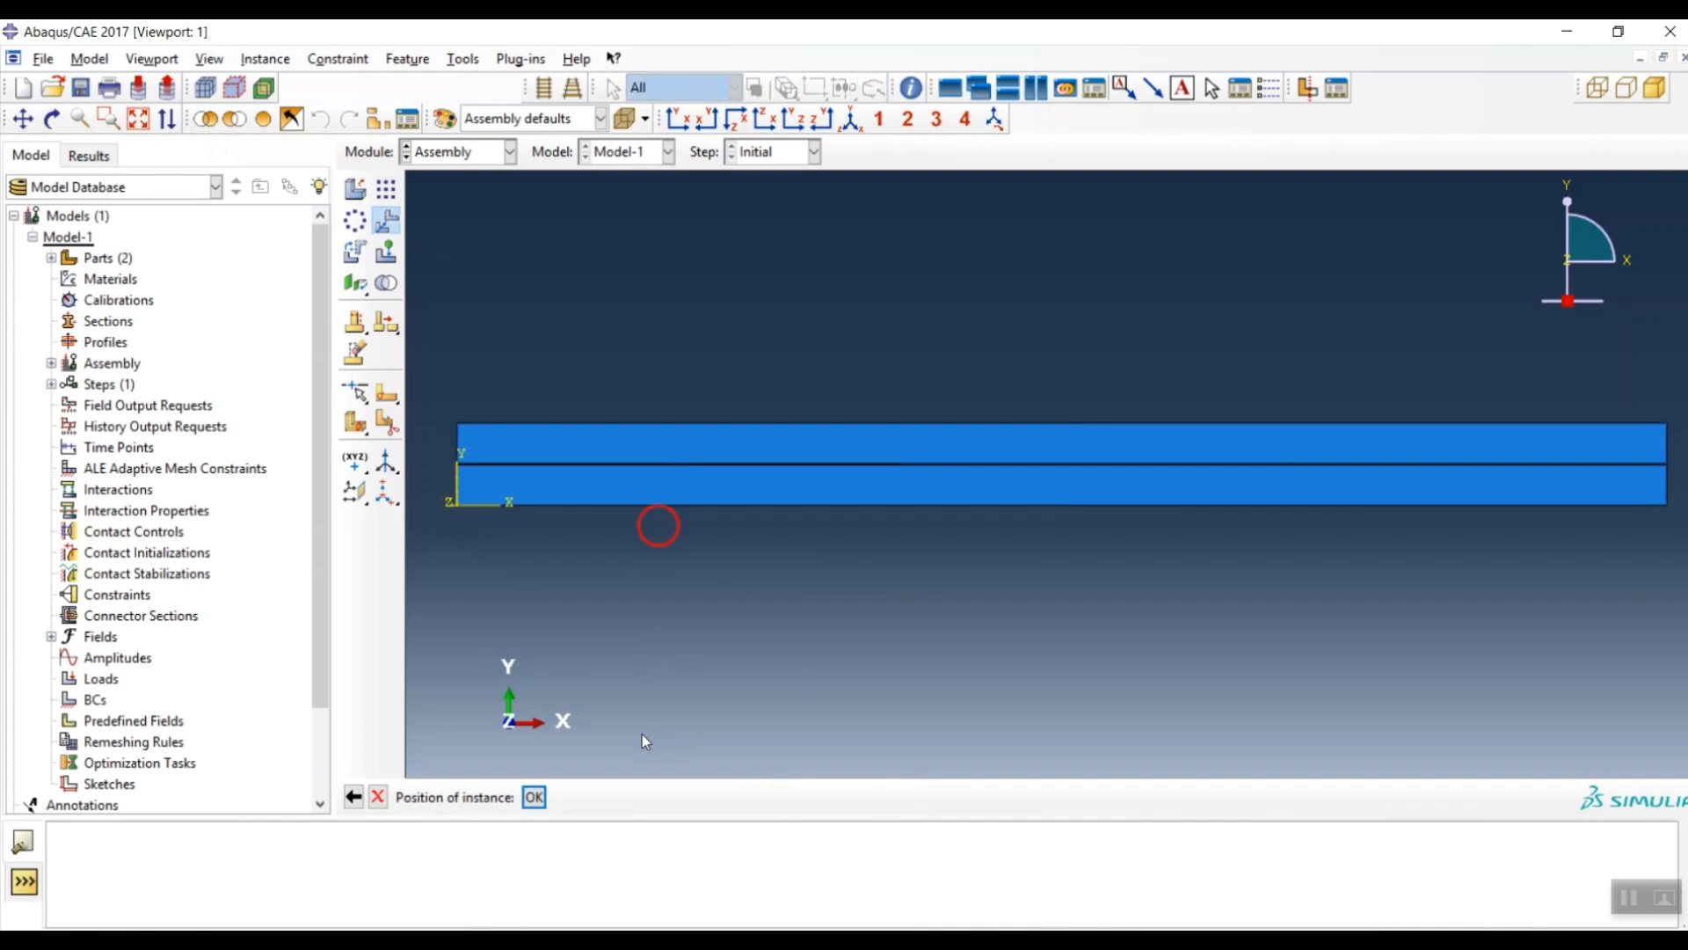
key("Return")
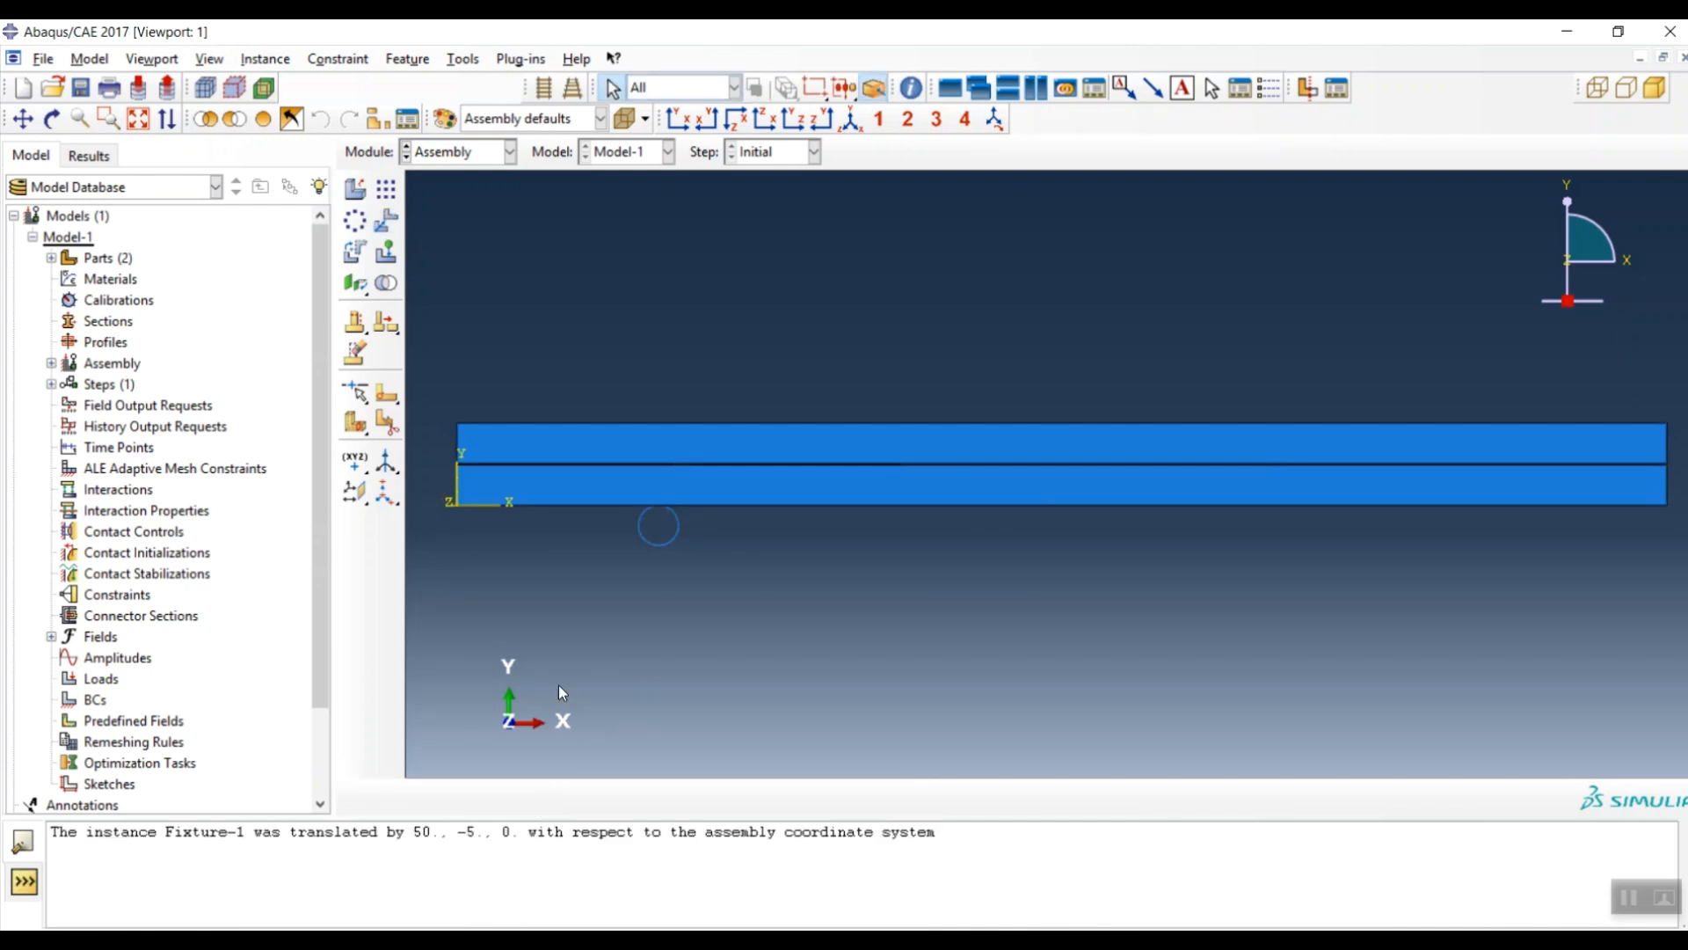
- Create a second Fixture instance and pick it for translation, checking the ENF drawing
left_click(355, 188)
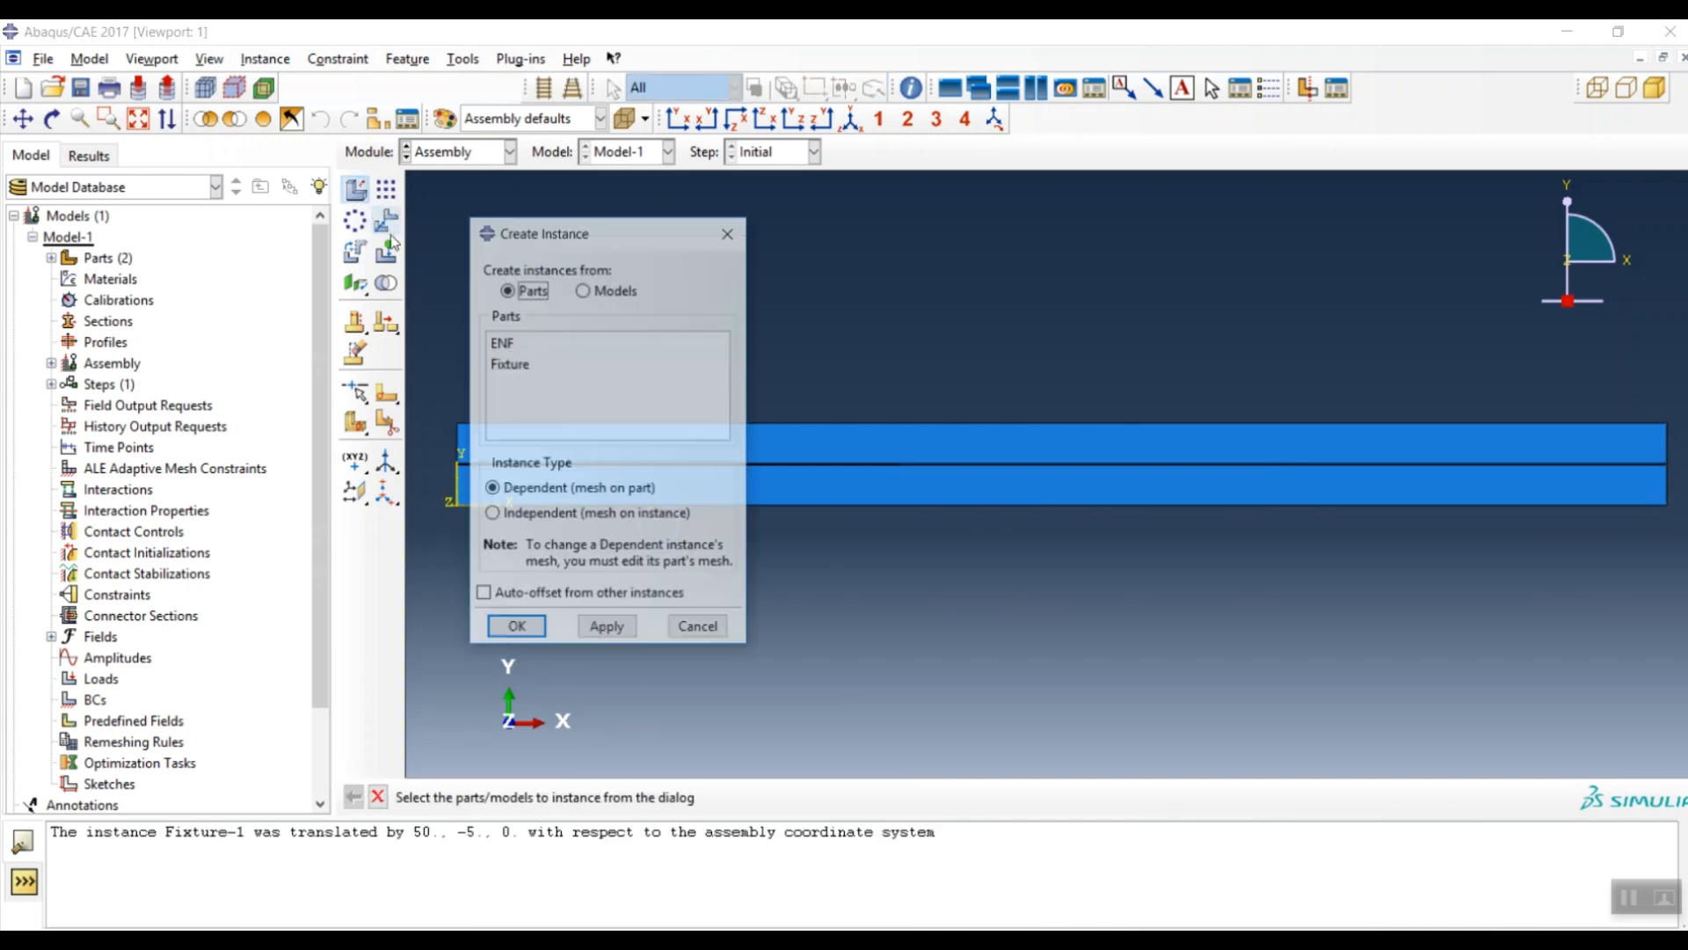
left_click(510, 364)
left_click(519, 631)
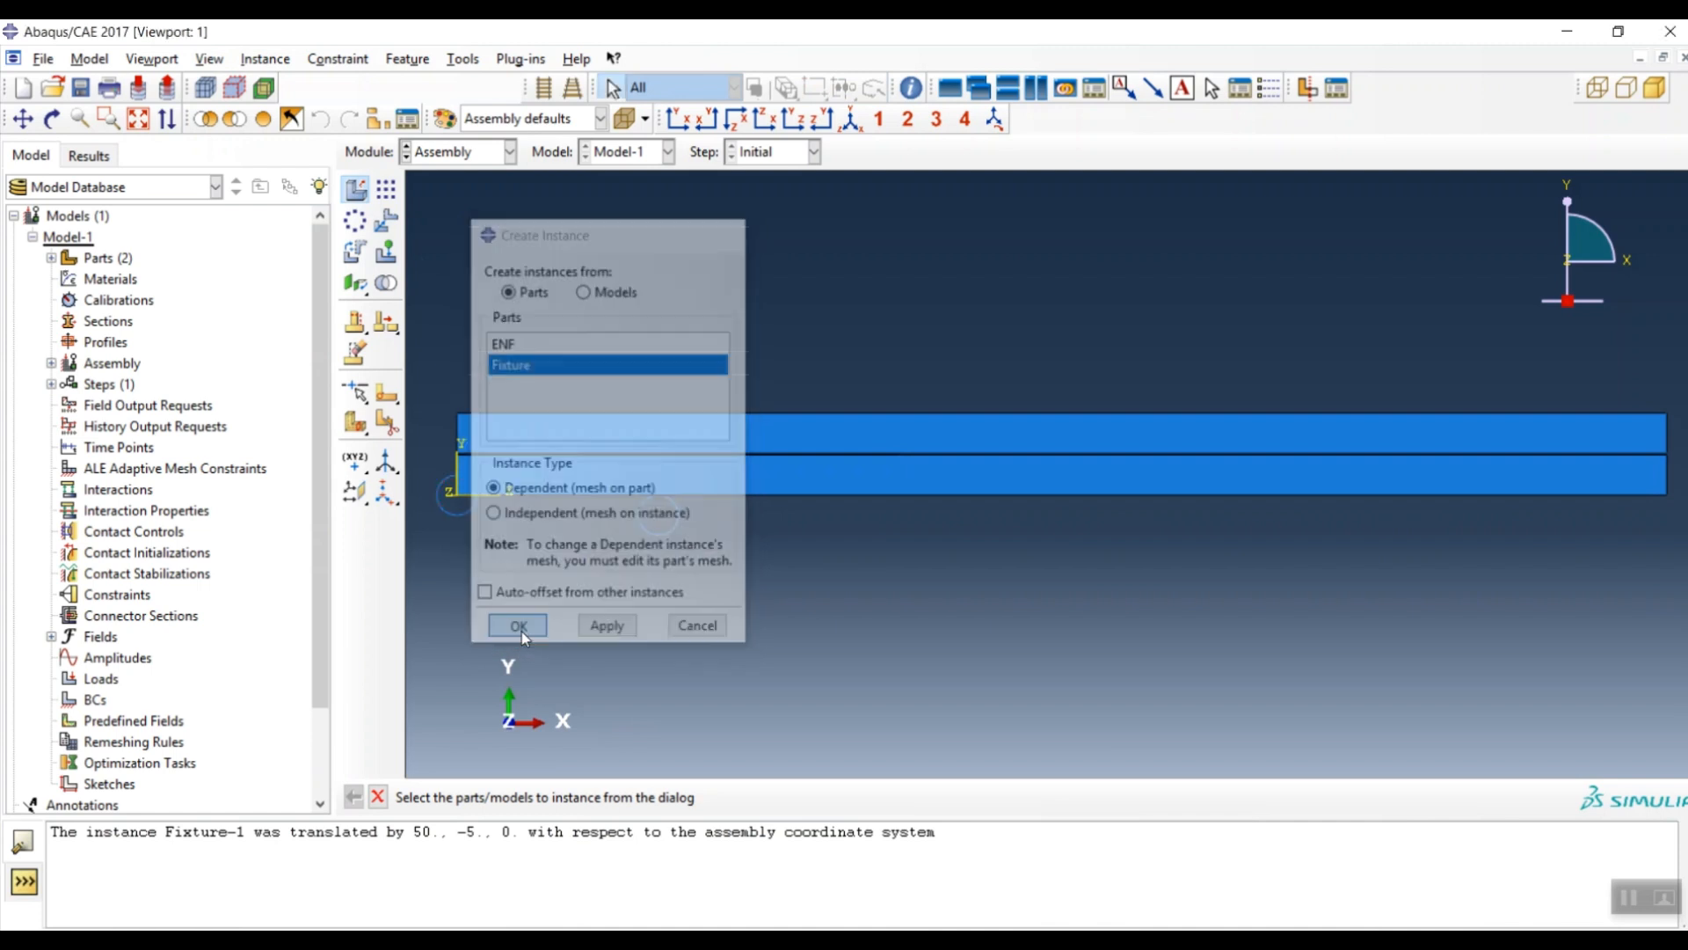
left_click(386, 221)
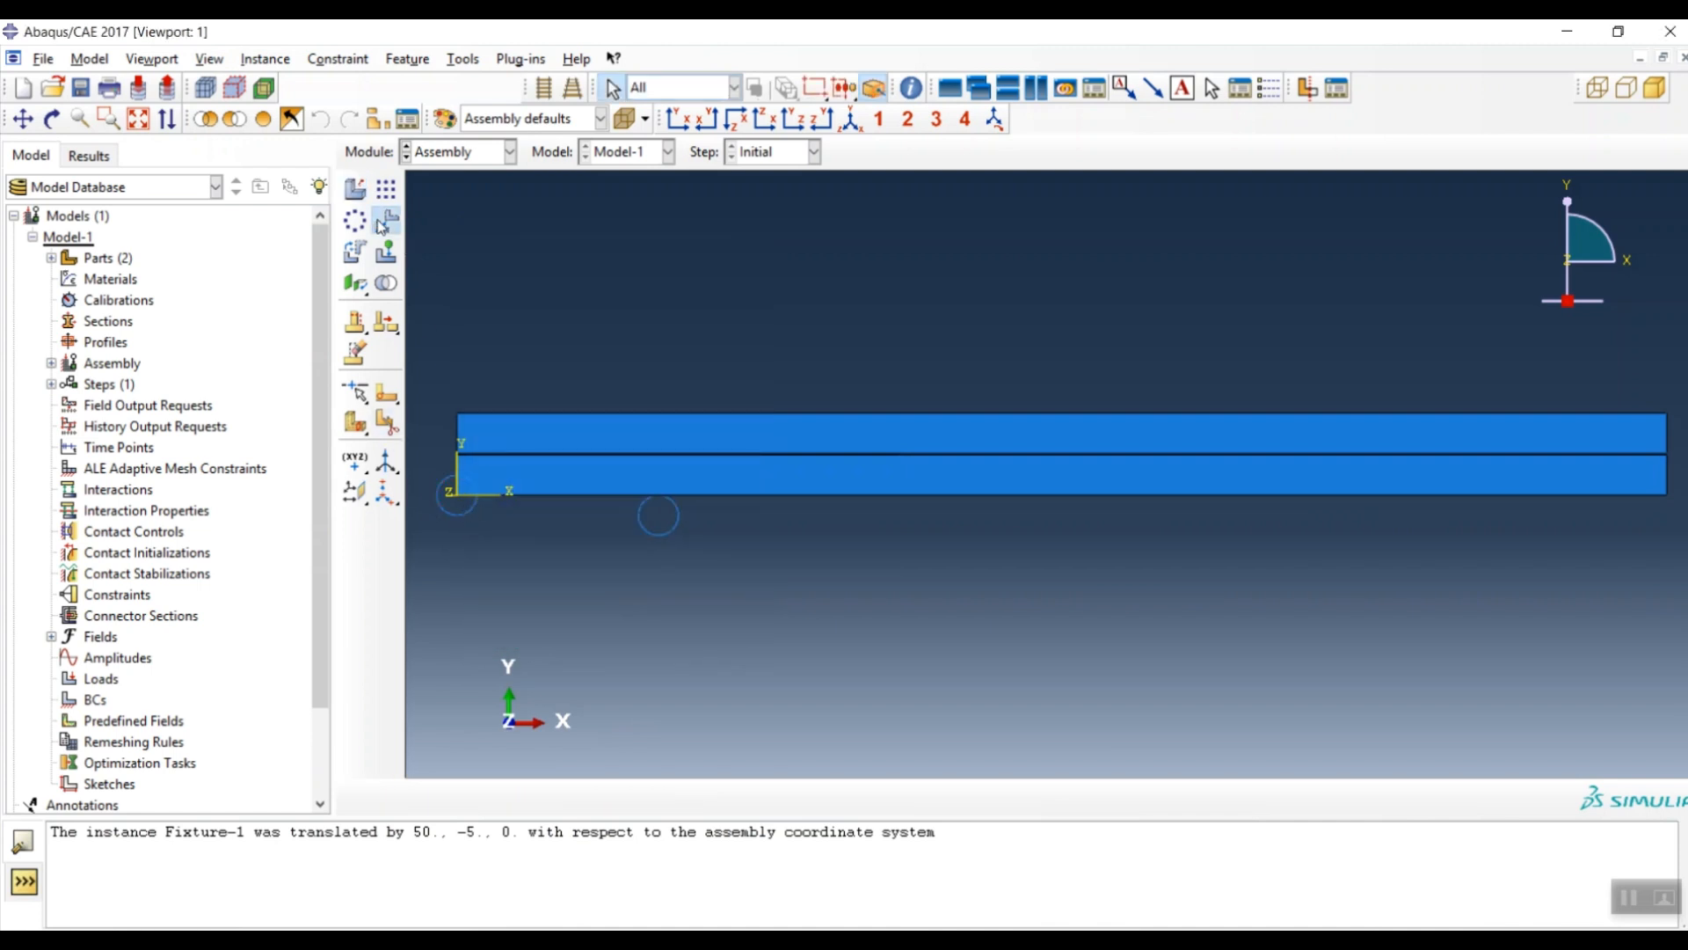
left_click(605, 796)
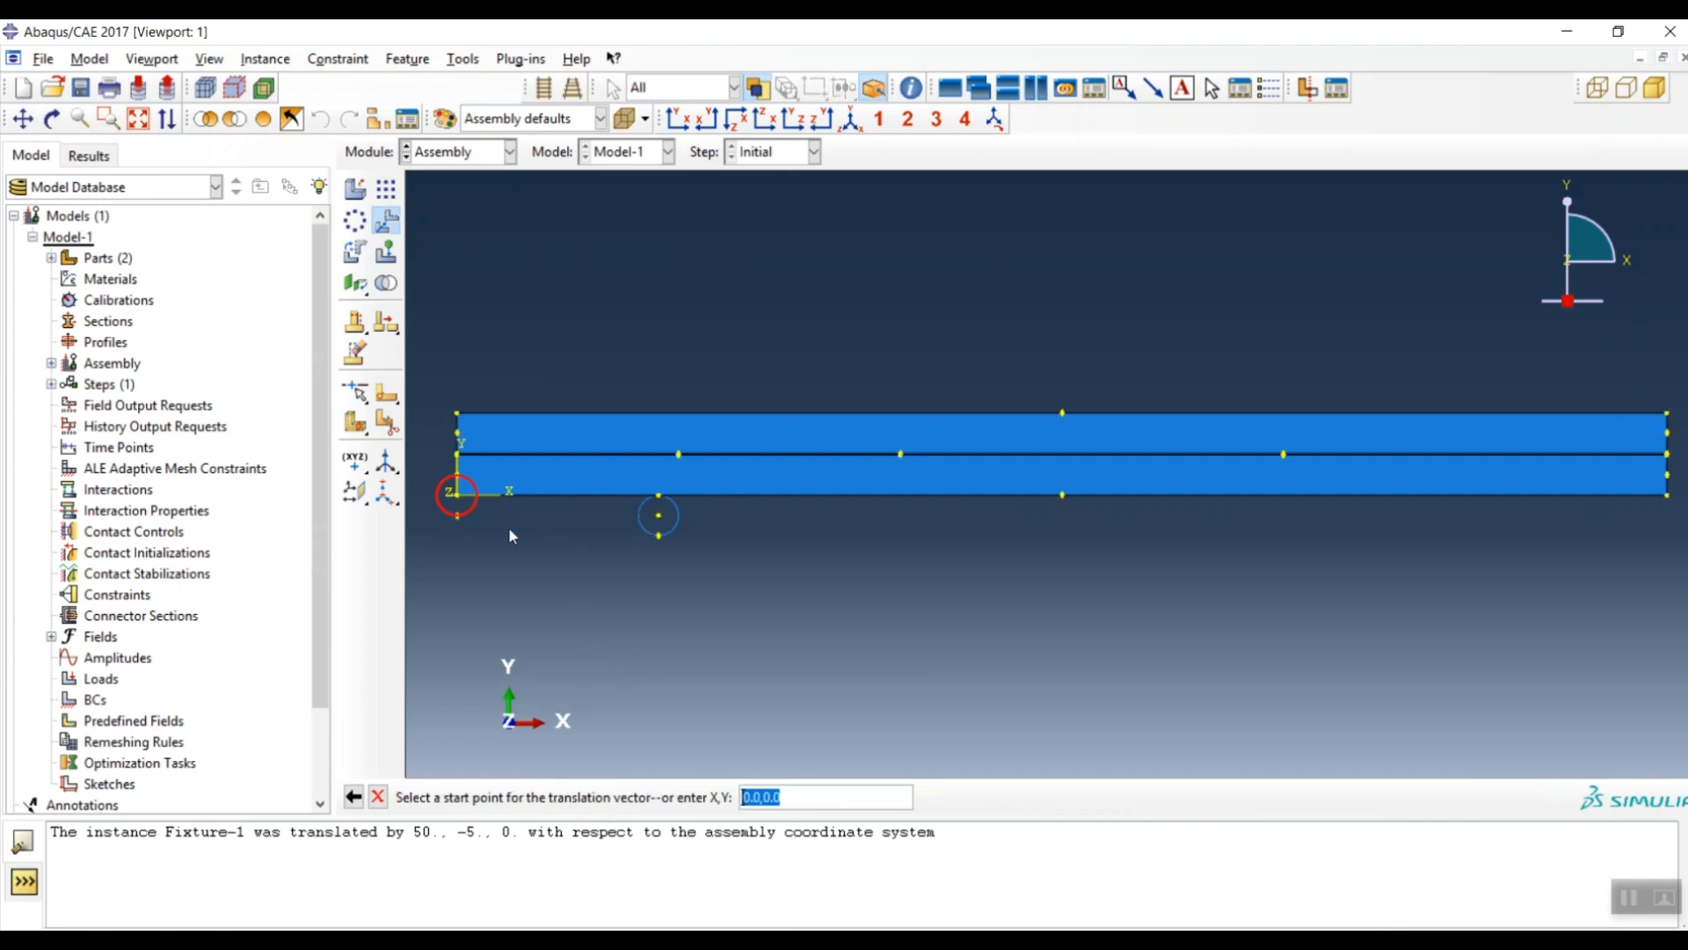
mouse_move(521, 940)
left_click(545, 880)
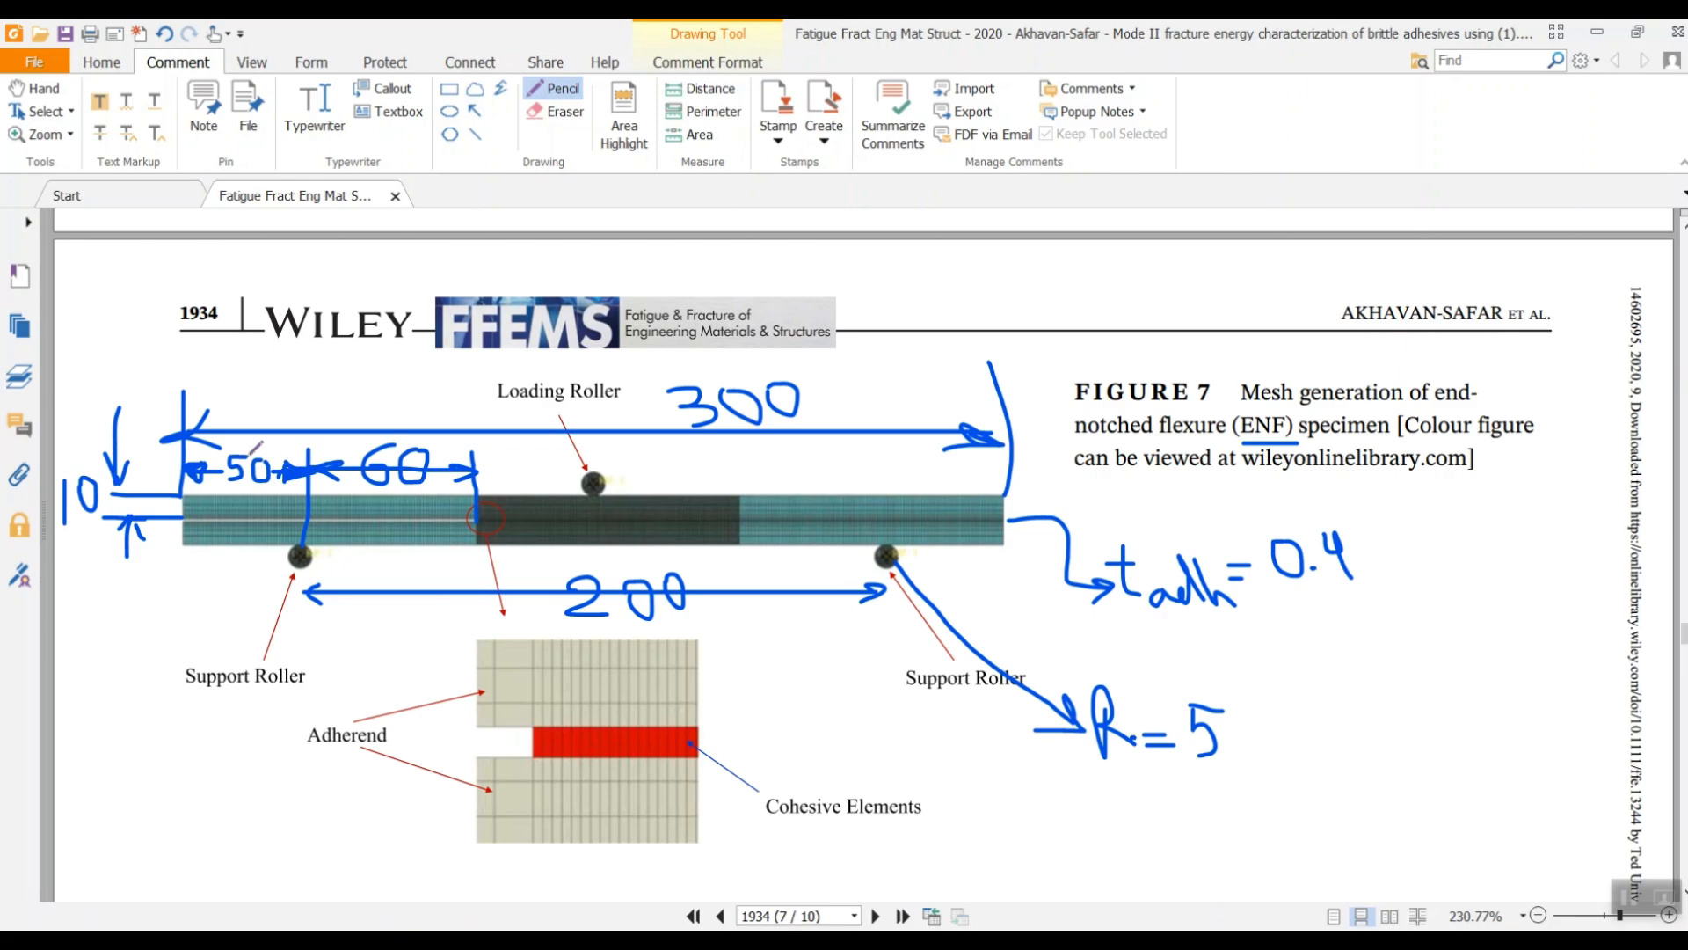
left_click(1597, 32)
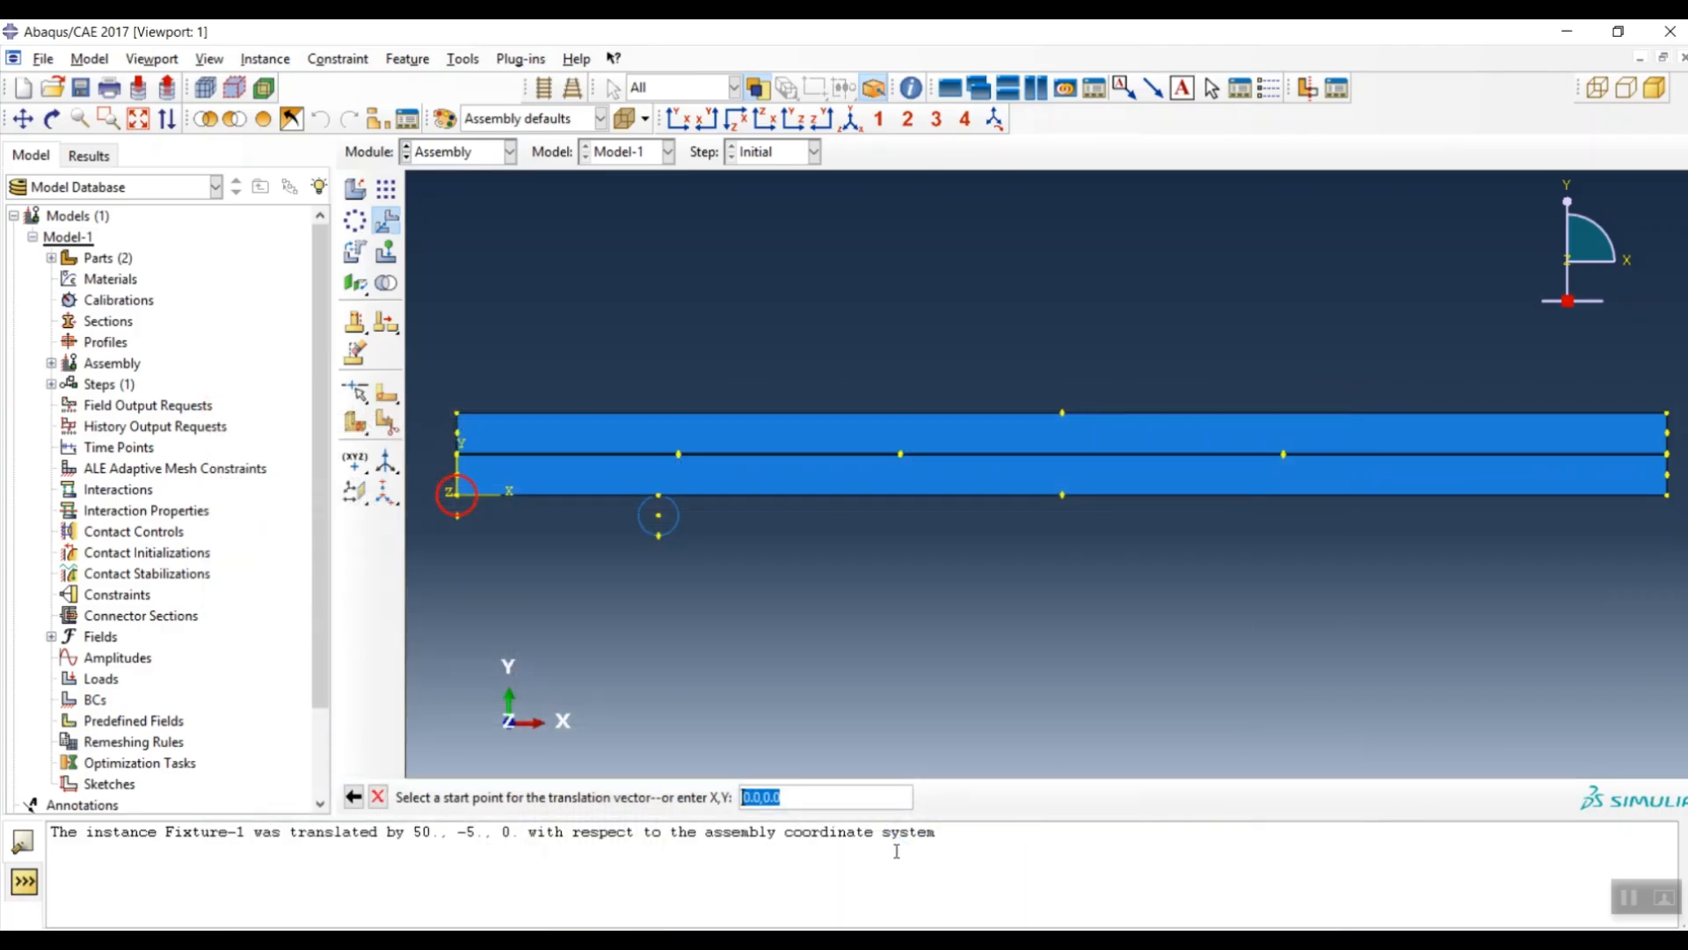
- Translate Fixture-2 by (250, -5) from an origin start point
type("250,0")
key("Return")
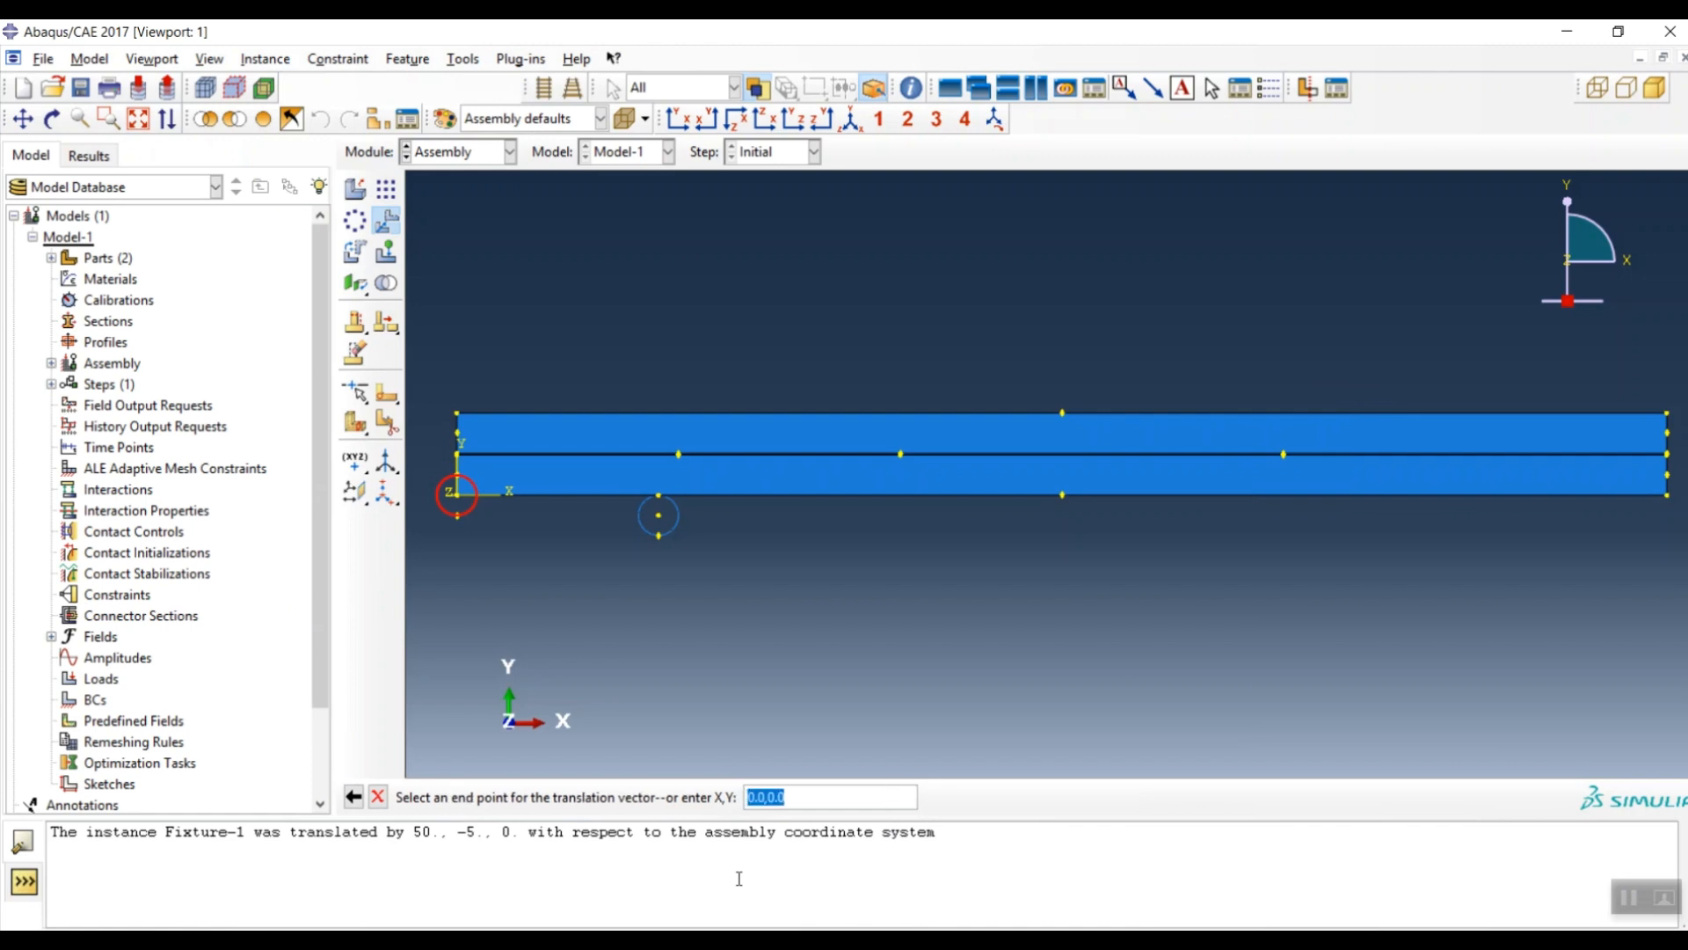
left_click(353, 797)
type("0,0")
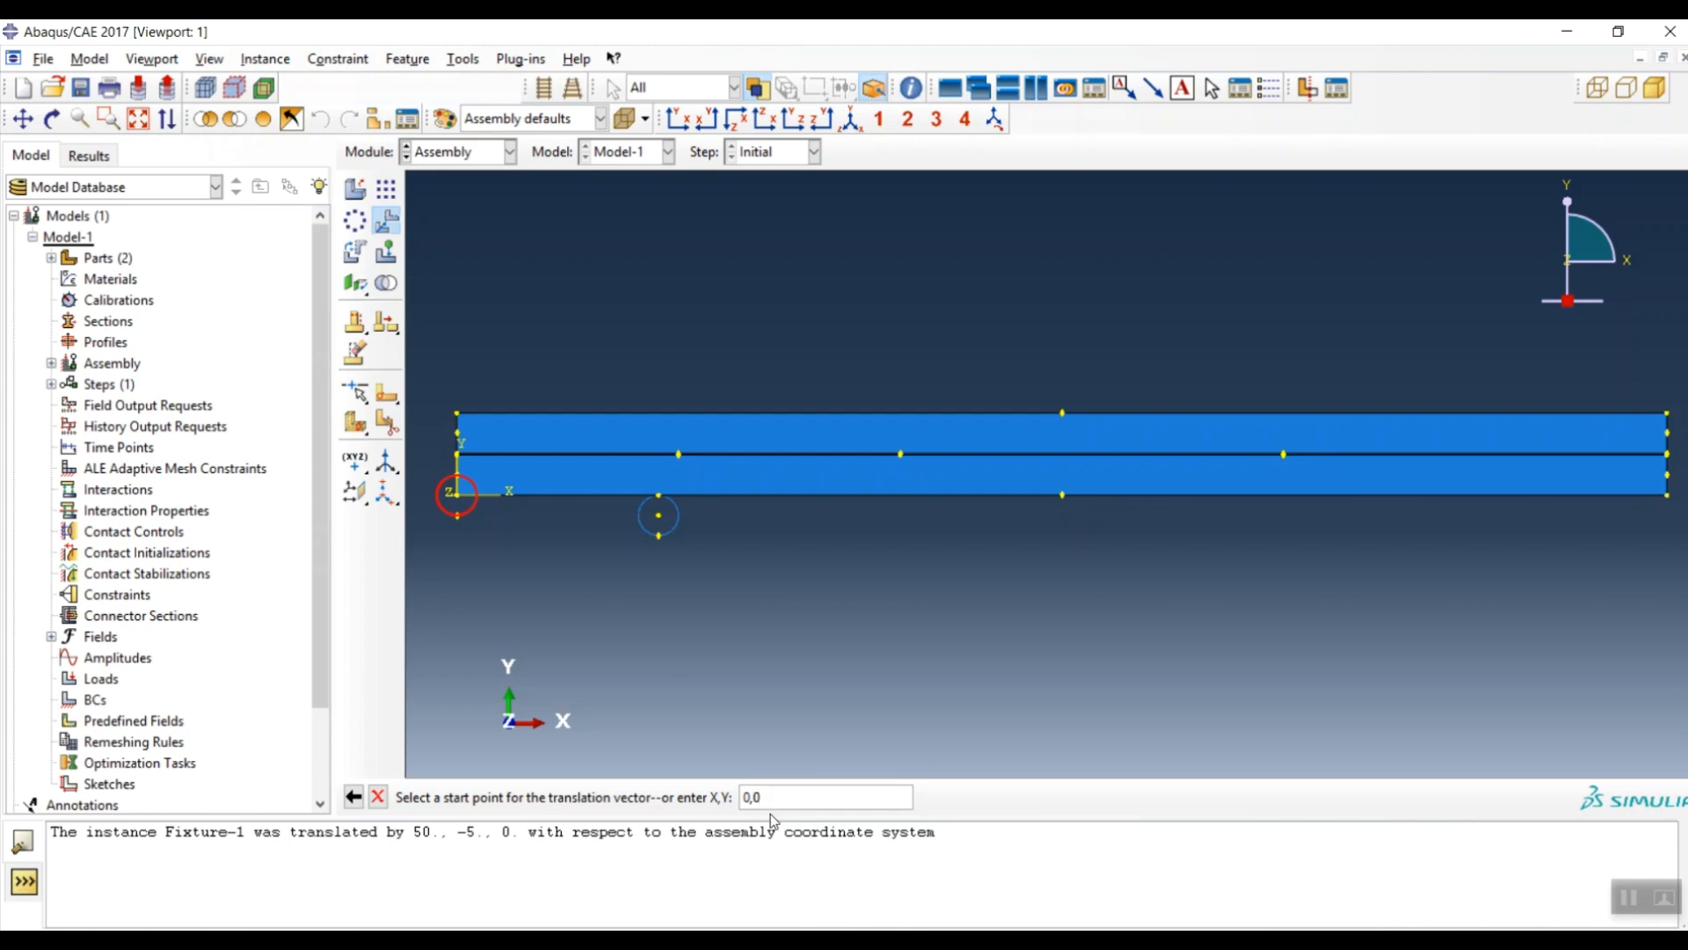
key("Return")
type("250")
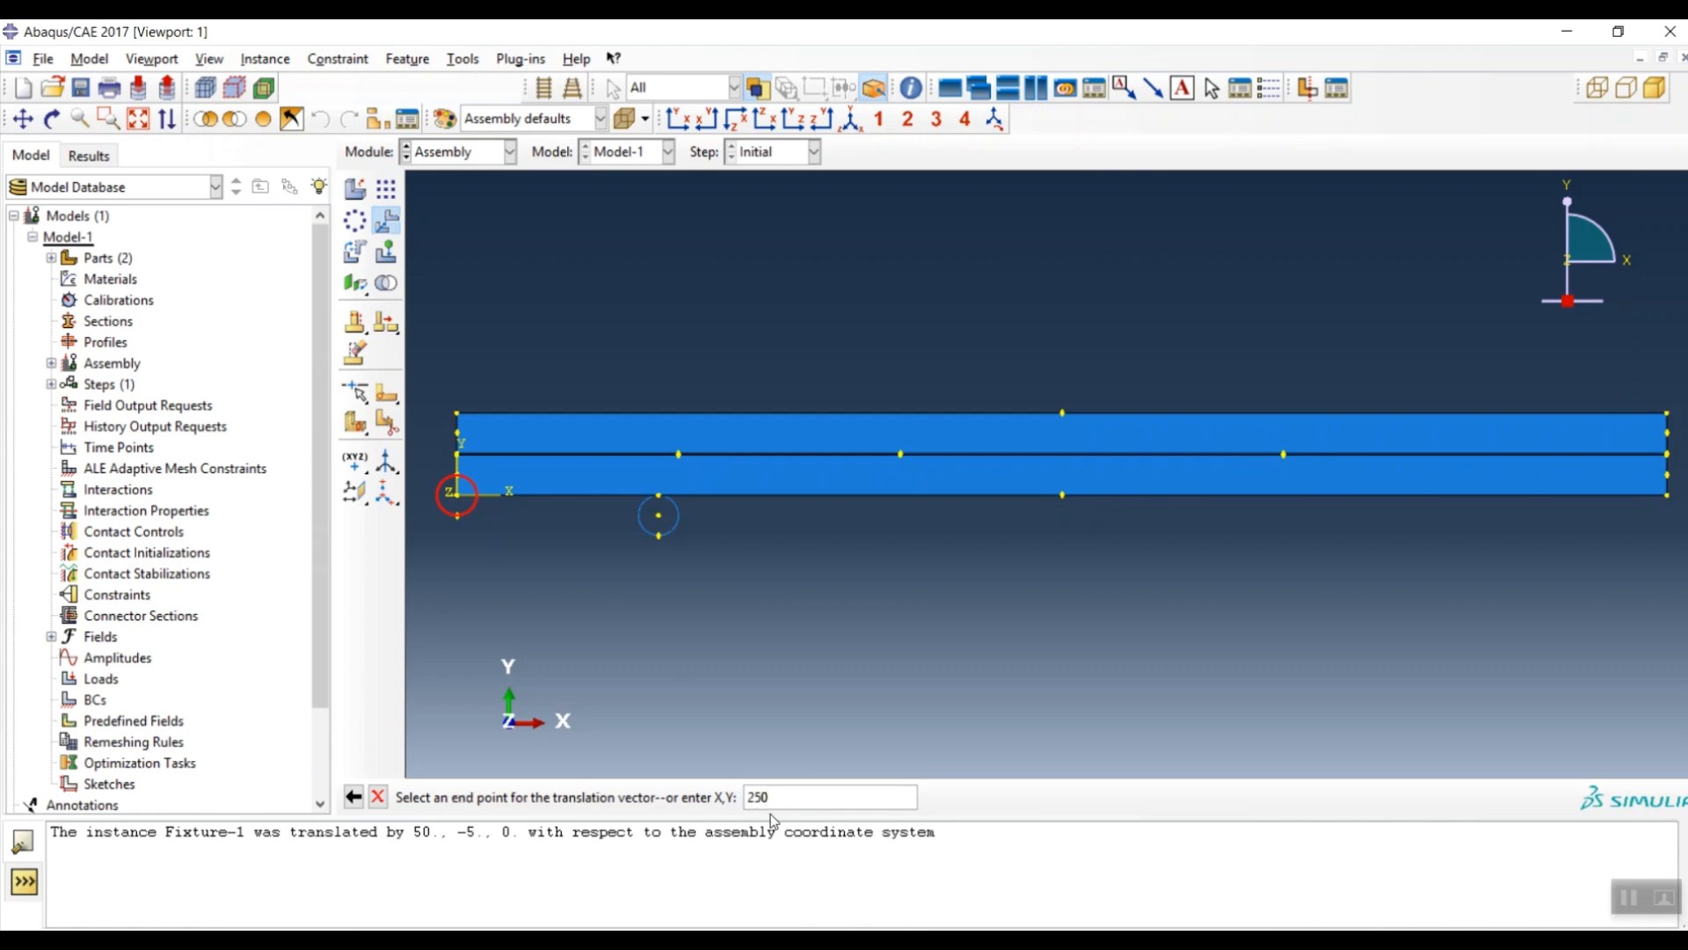
type(",")
type("0")
key("Return")
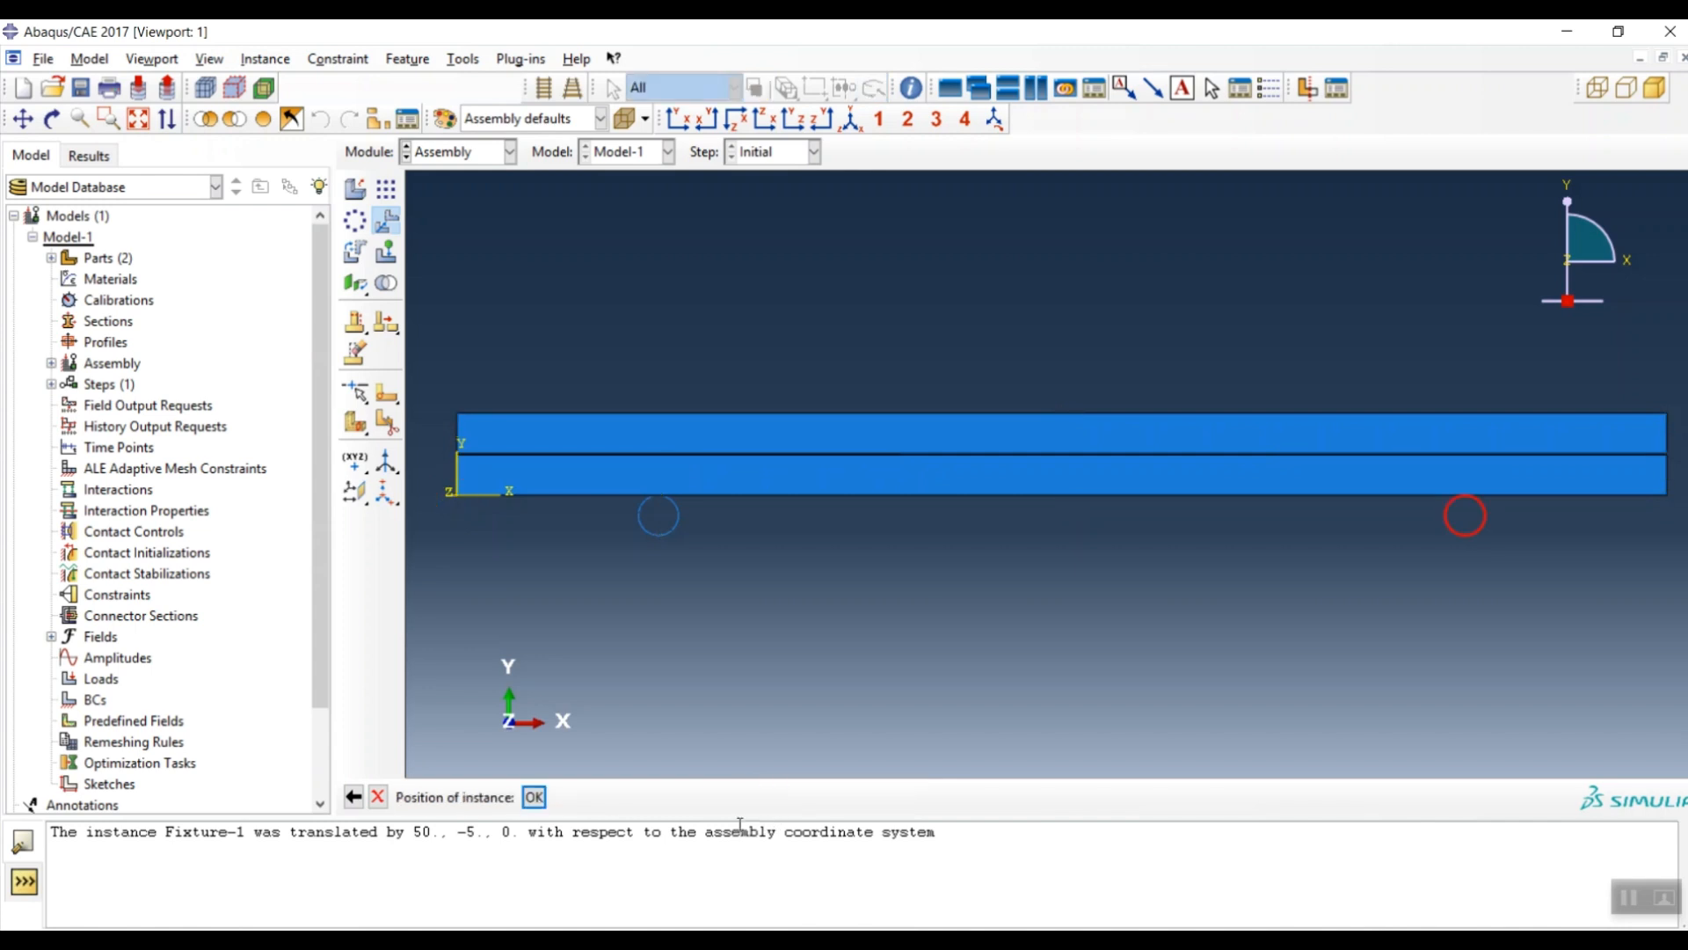
left_click(534, 797)
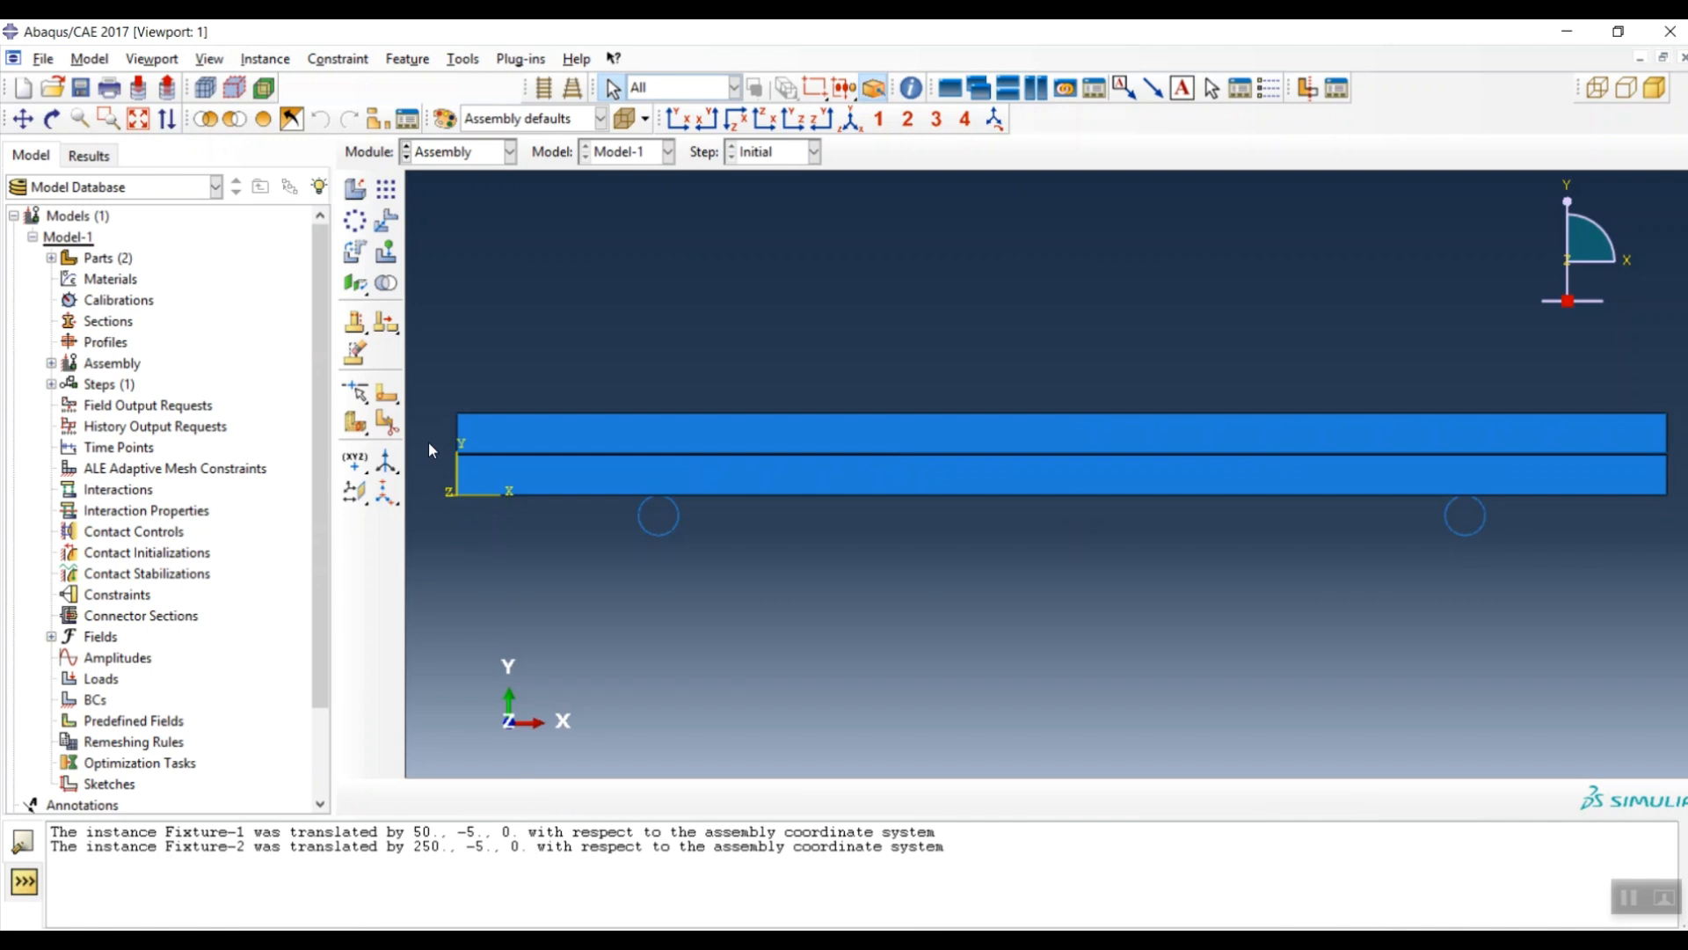
- Add Fixture-3, move its bottom point to the beam's top midpoint, and switch to Property
left_click(357, 191)
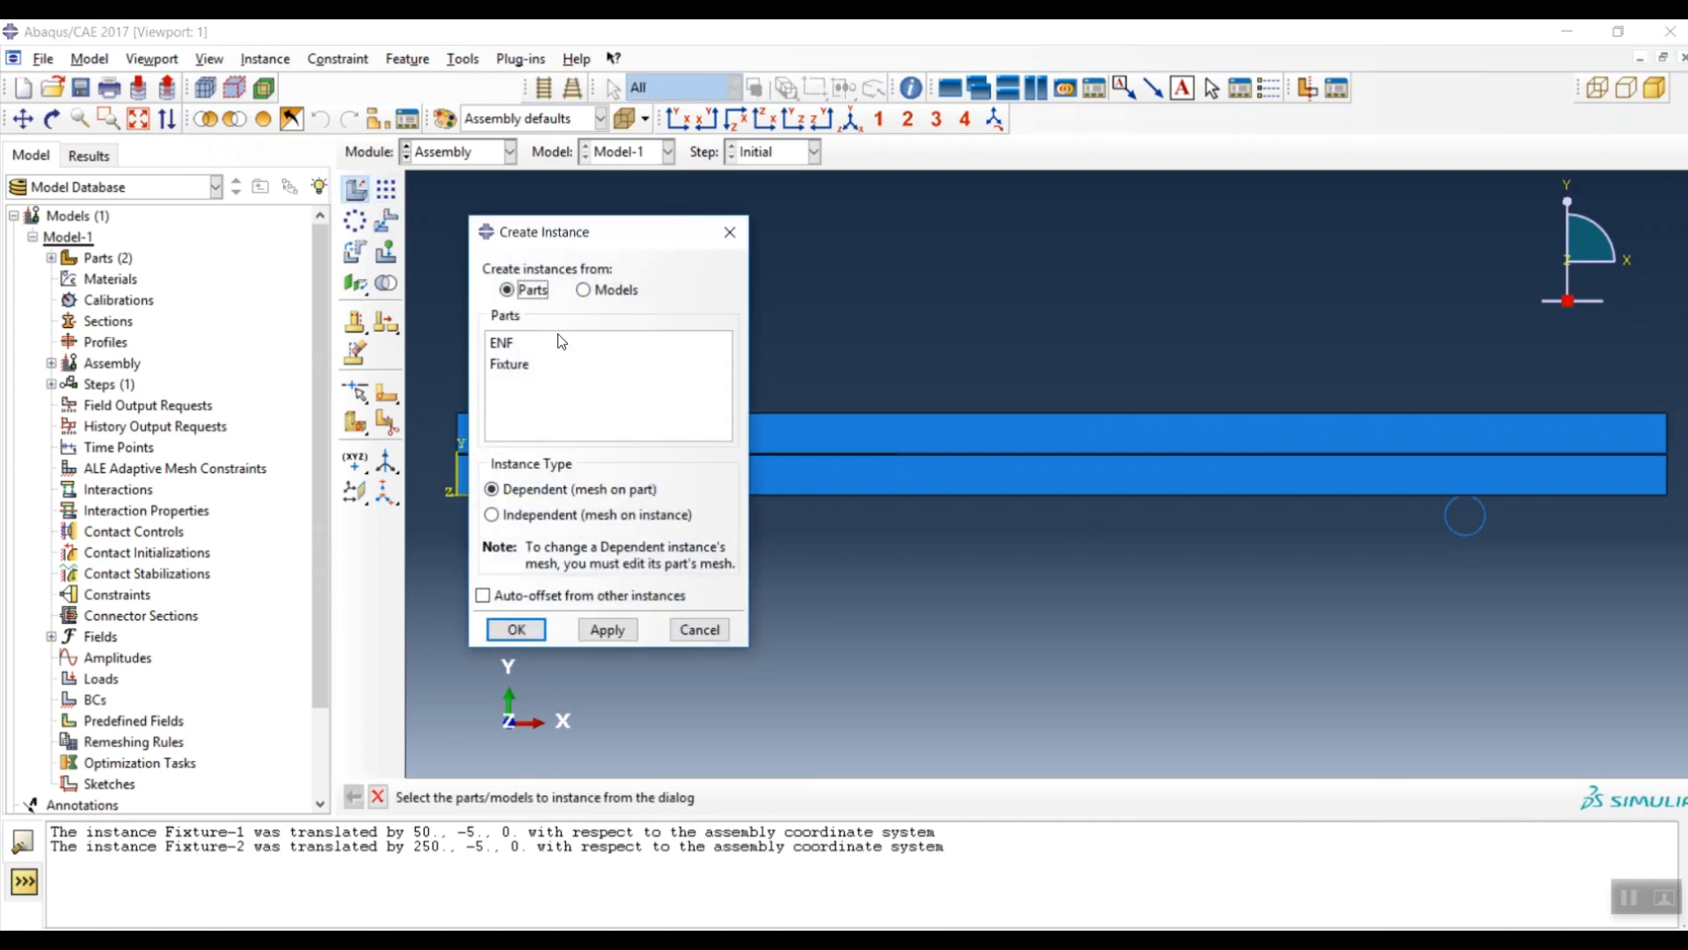
left_click(532, 365)
left_click(517, 630)
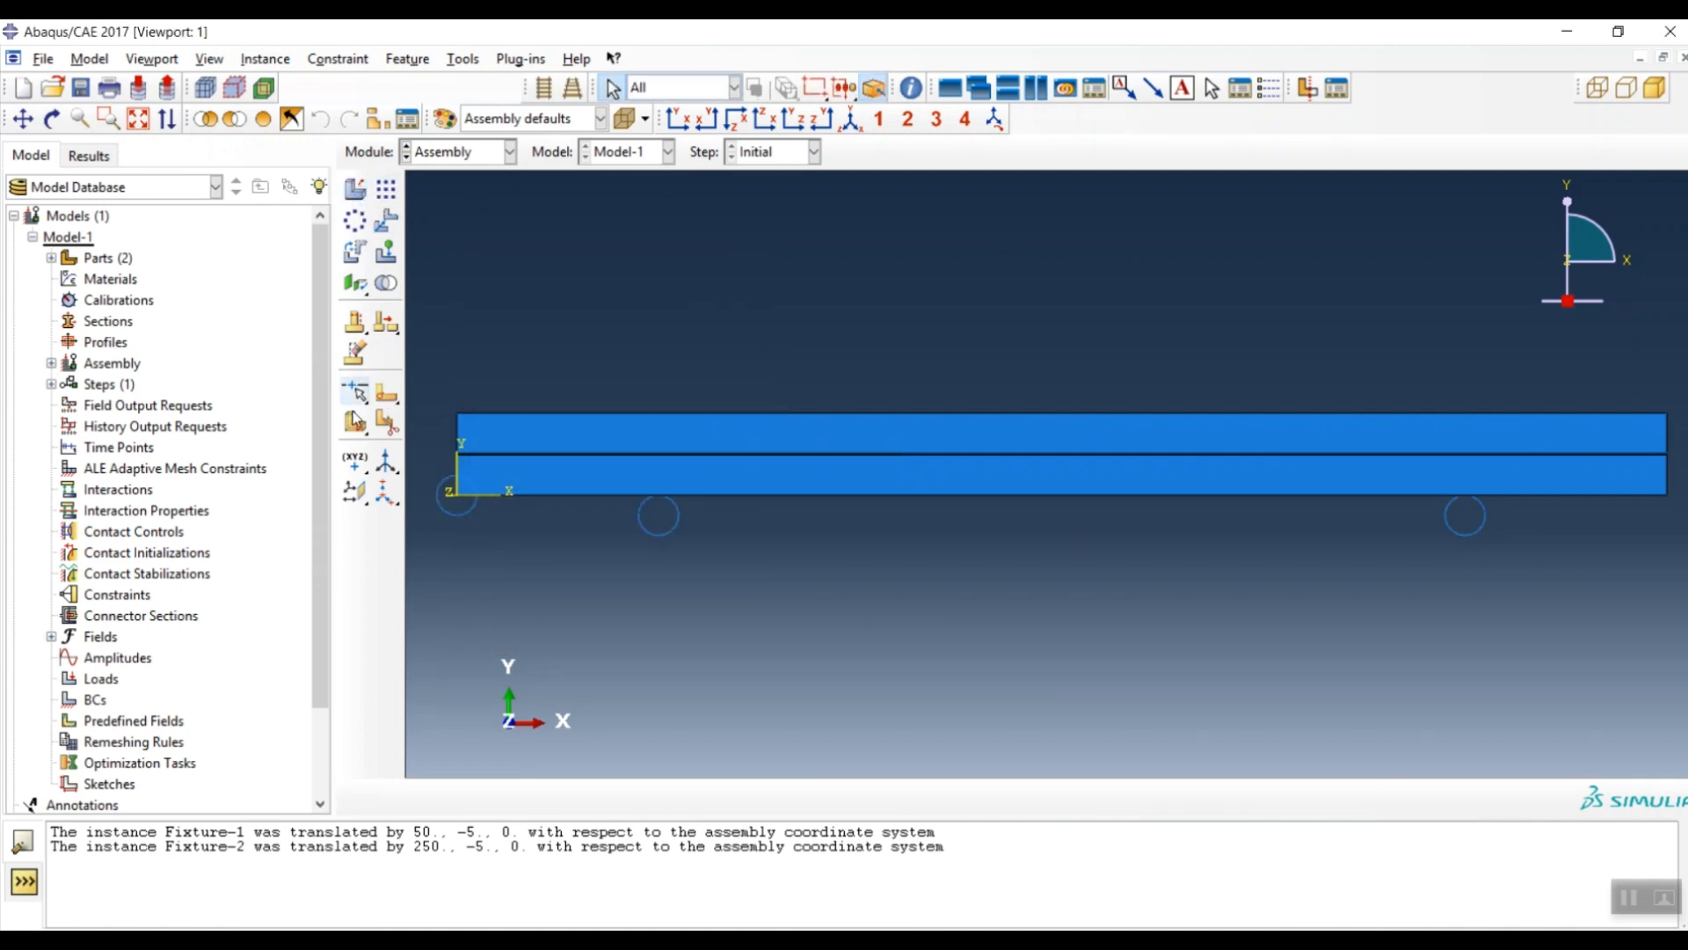
left_click(387, 220)
left_click(466, 509)
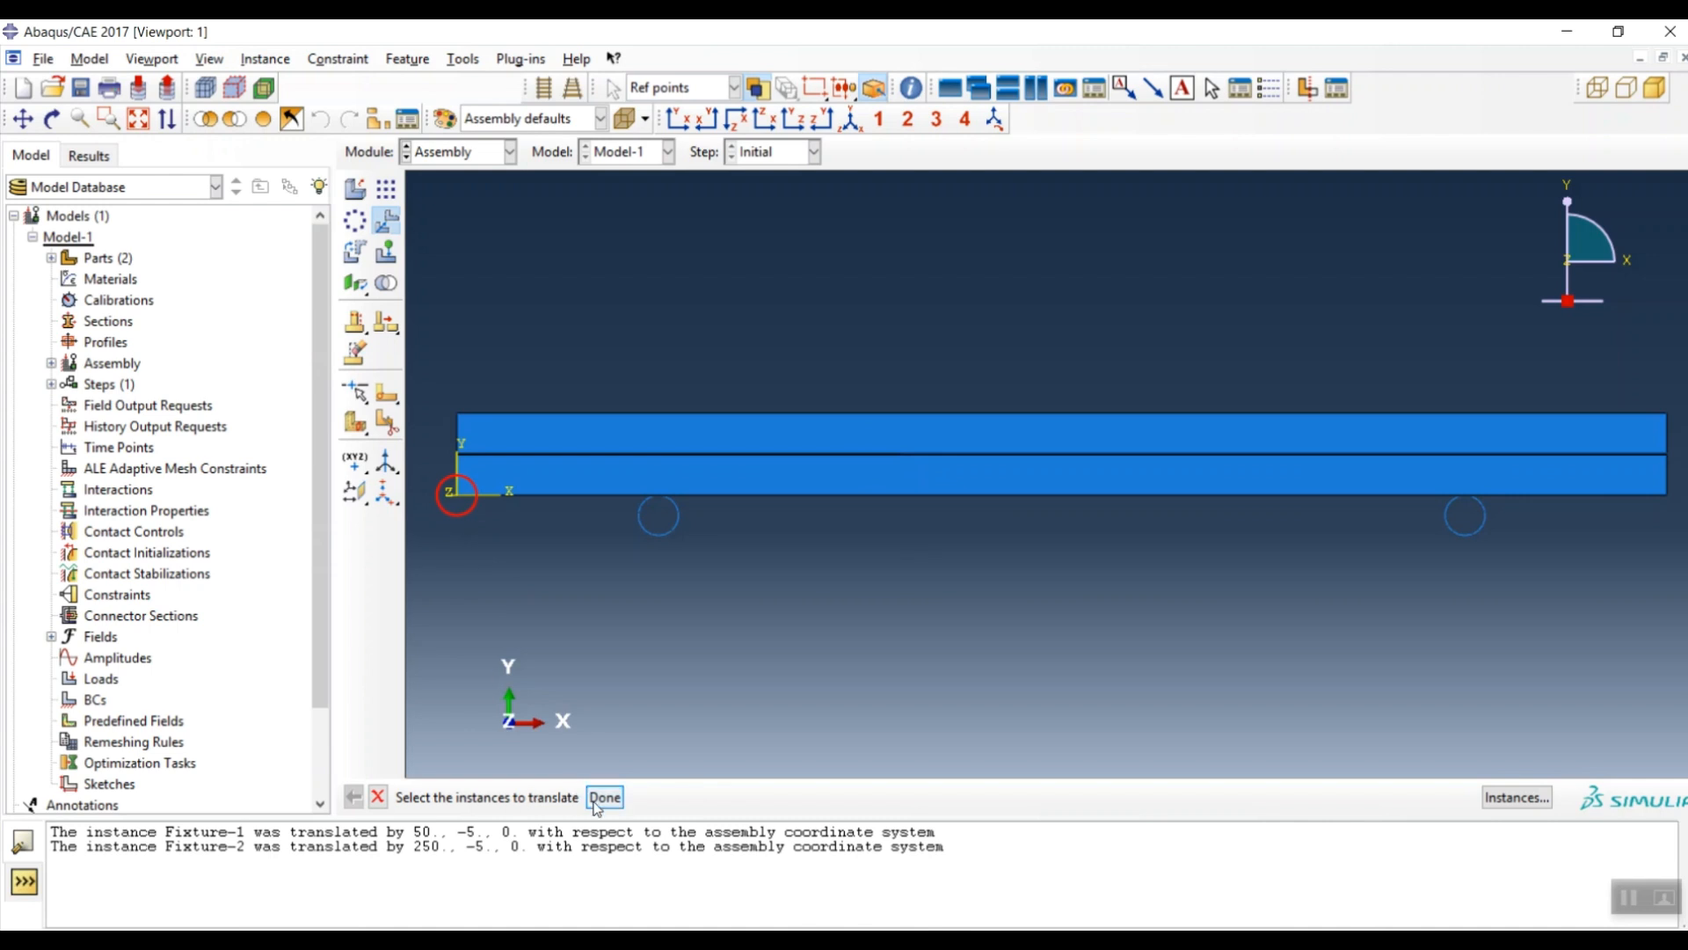
middle_click(494, 612)
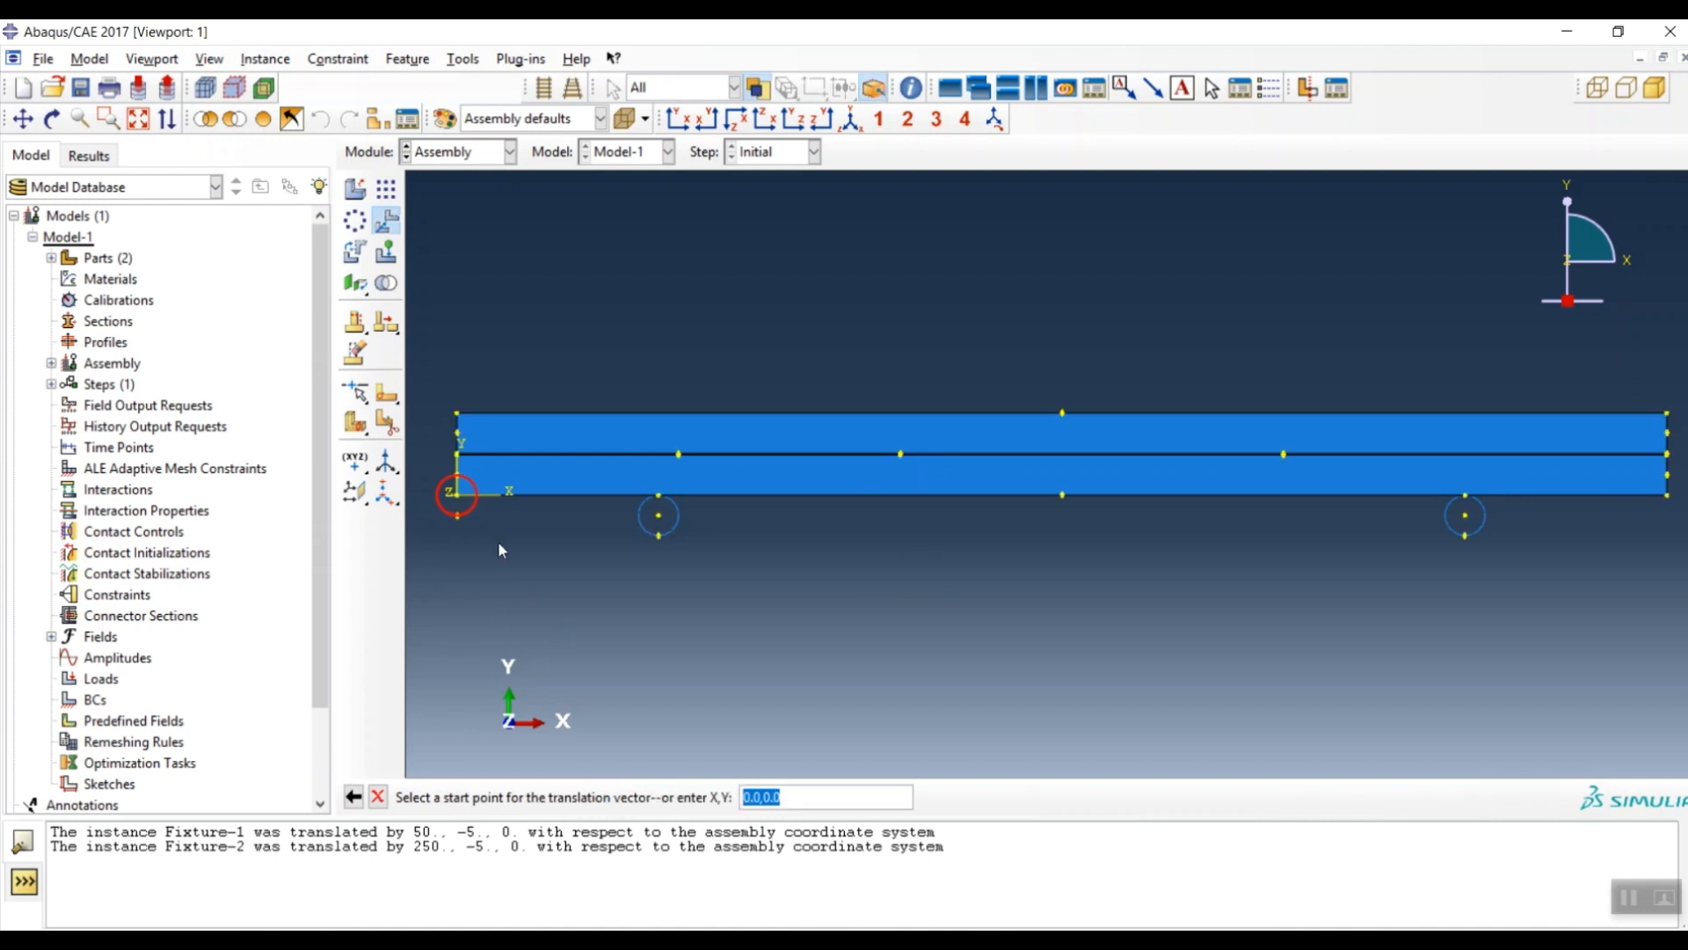
left_click(457, 519)
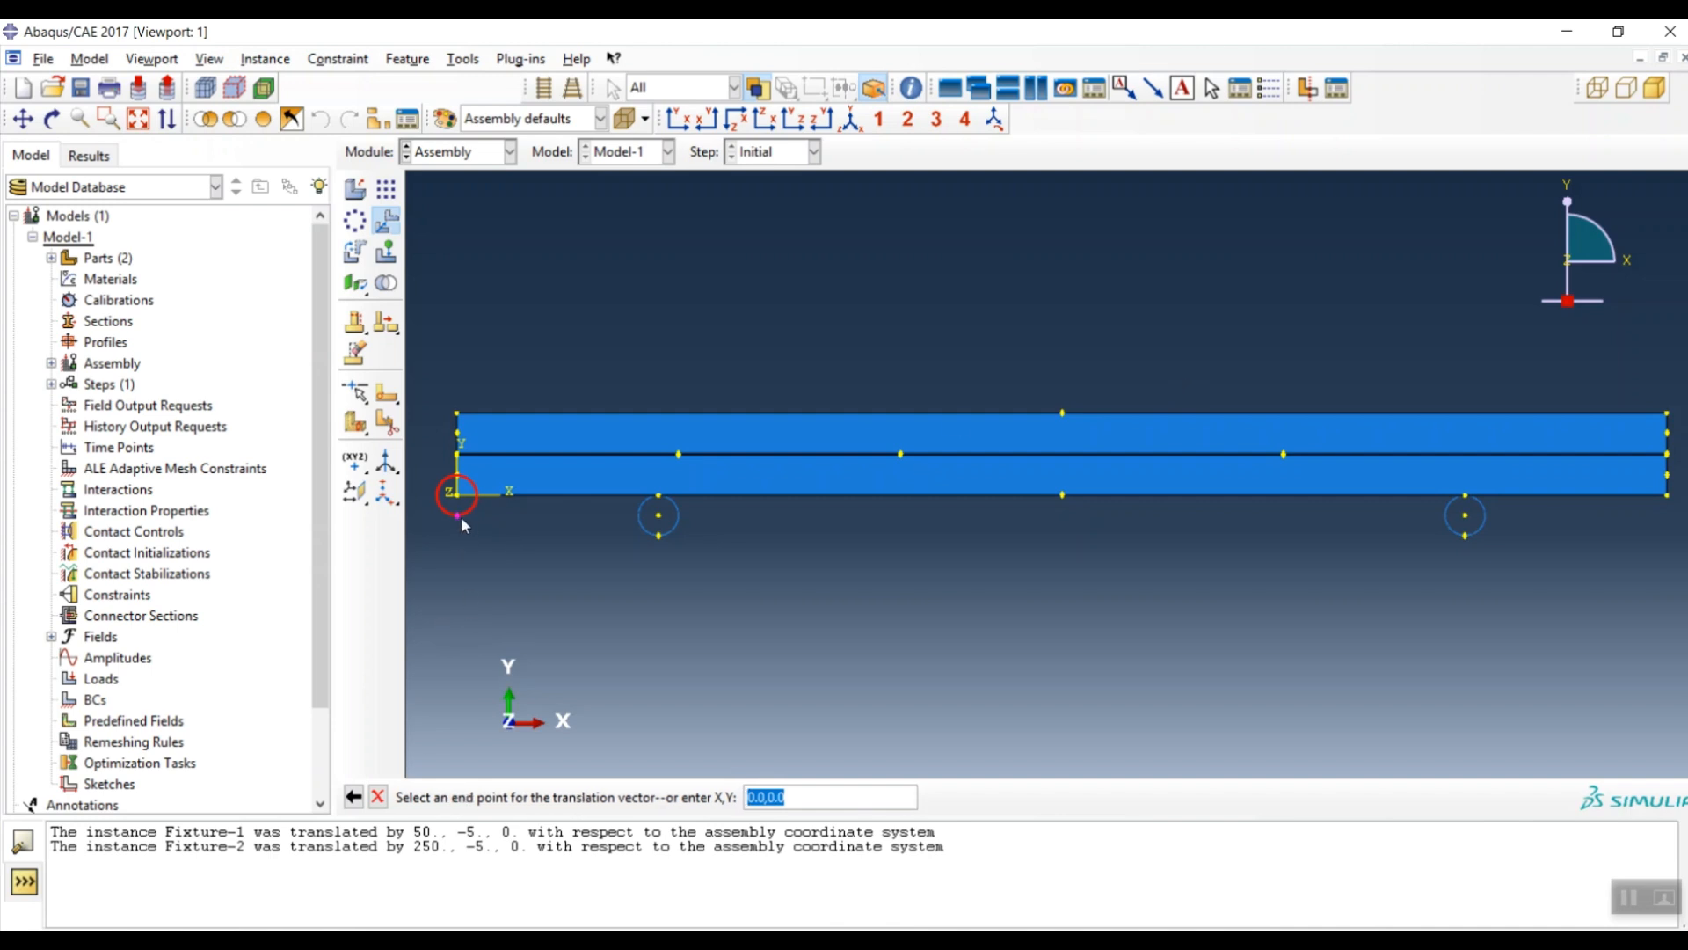
left_click(1062, 412)
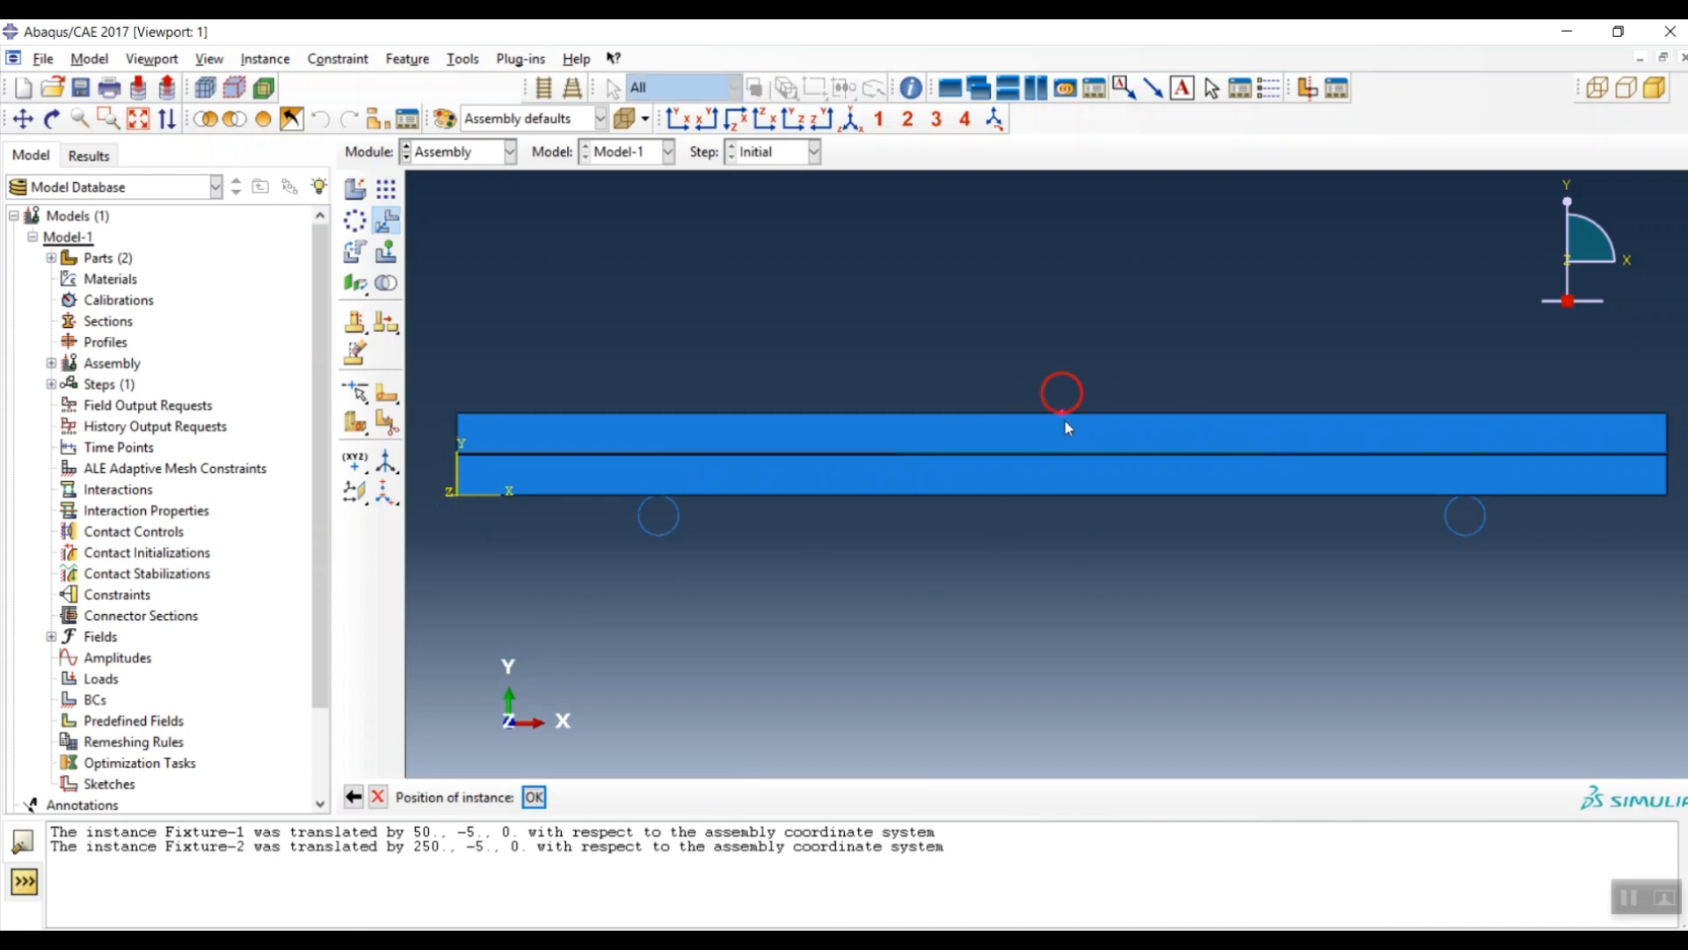
left_click(534, 797)
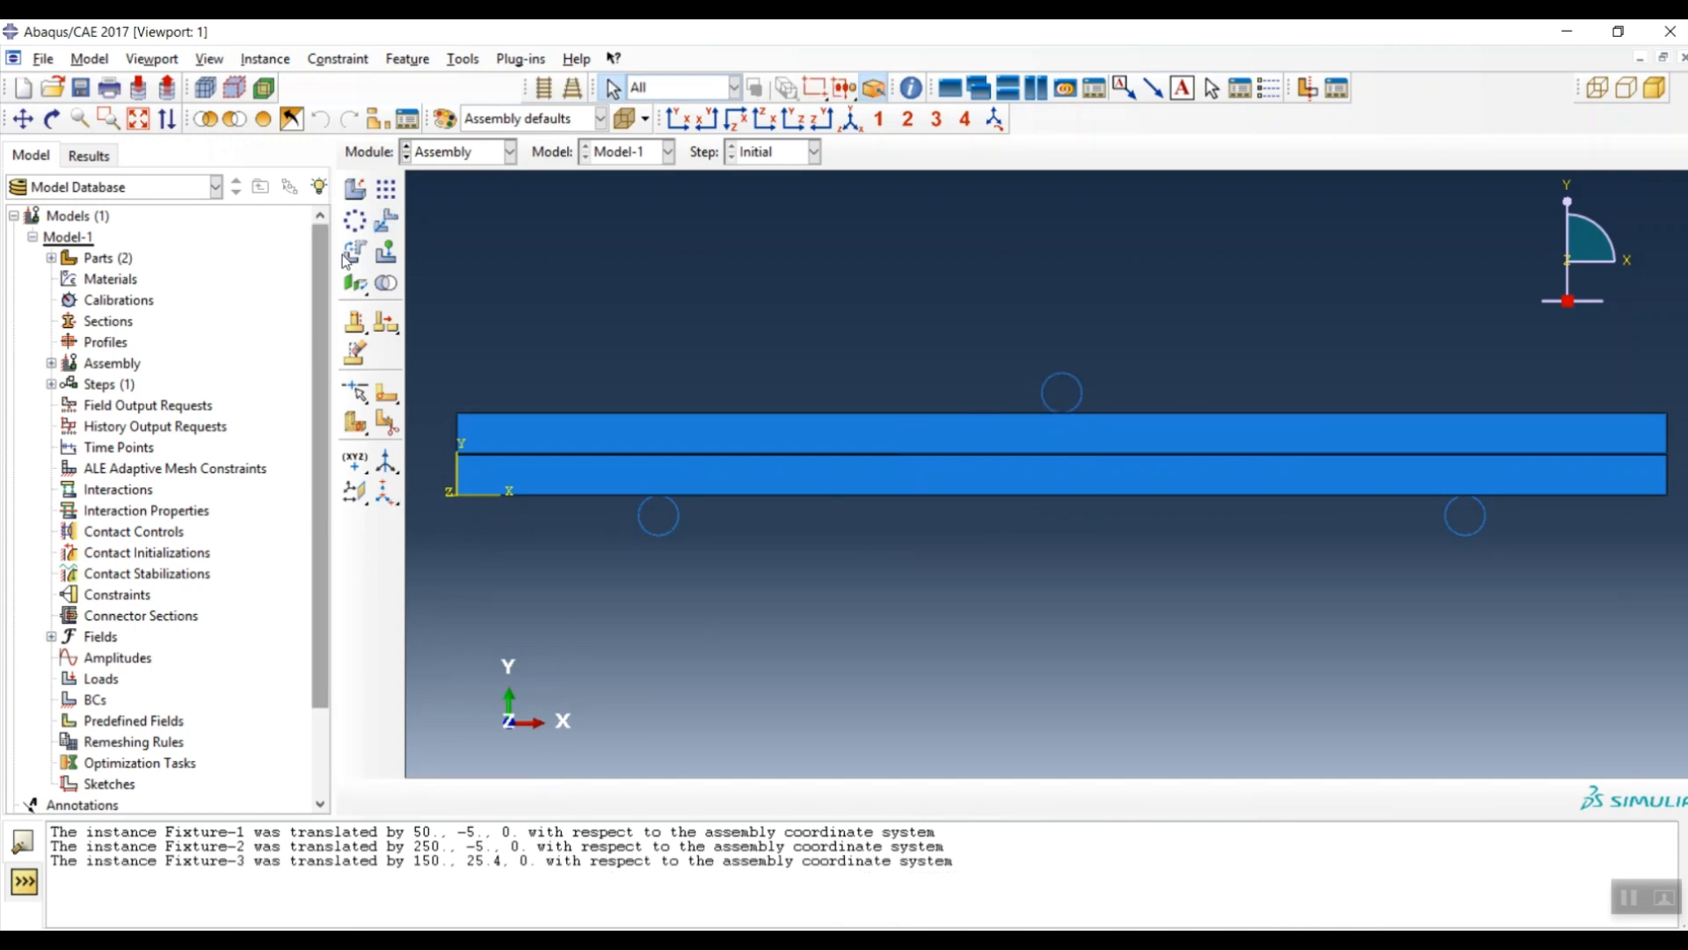
left_click(459, 152)
left_click(451, 207)
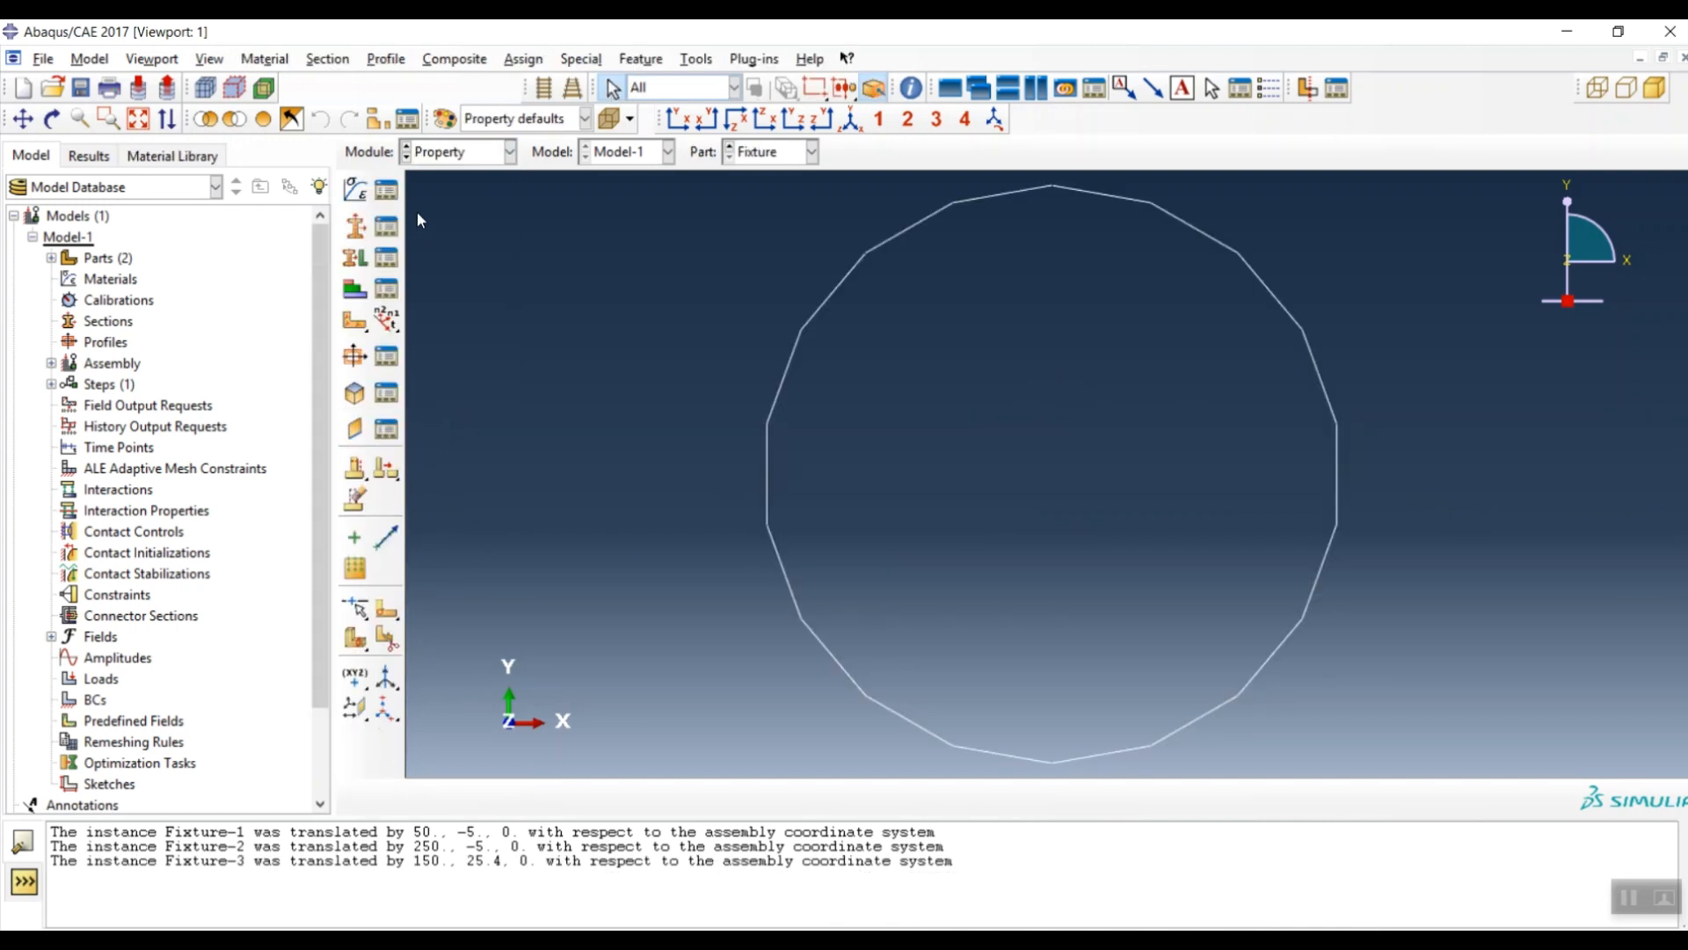
- Create material 'Aluminum' with isotropic Elastic behaviour and select the Young's Modulus cell
left_click(354, 189)
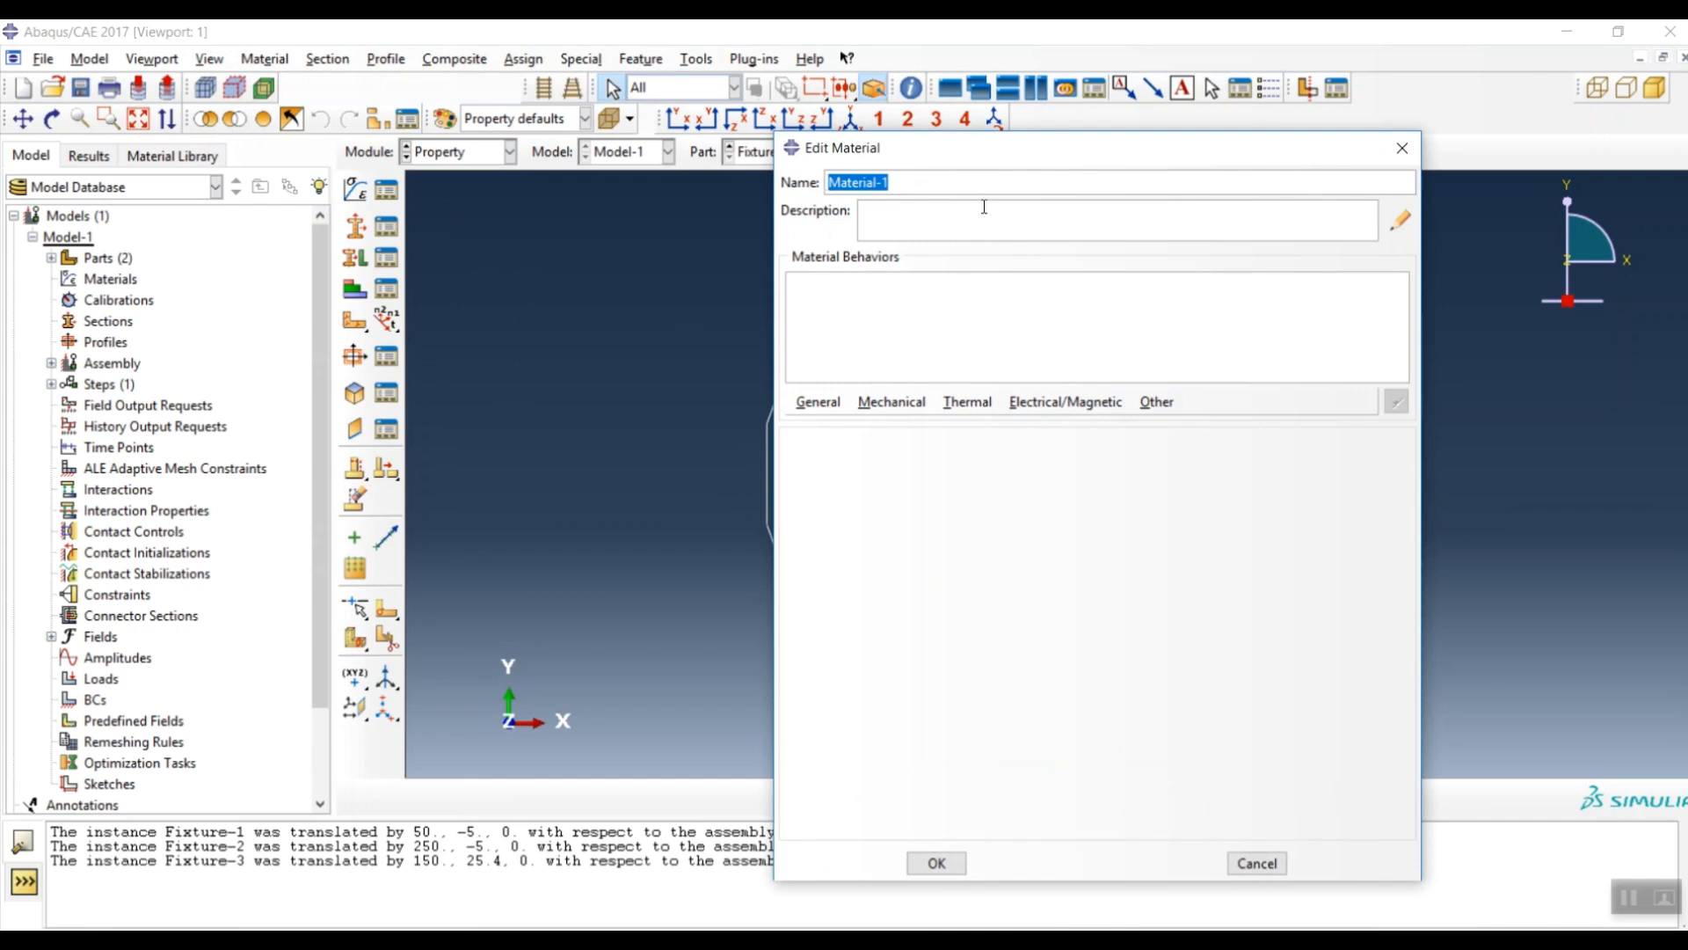
type("Aluminum")
left_click(892, 402)
mouse_move(908, 431)
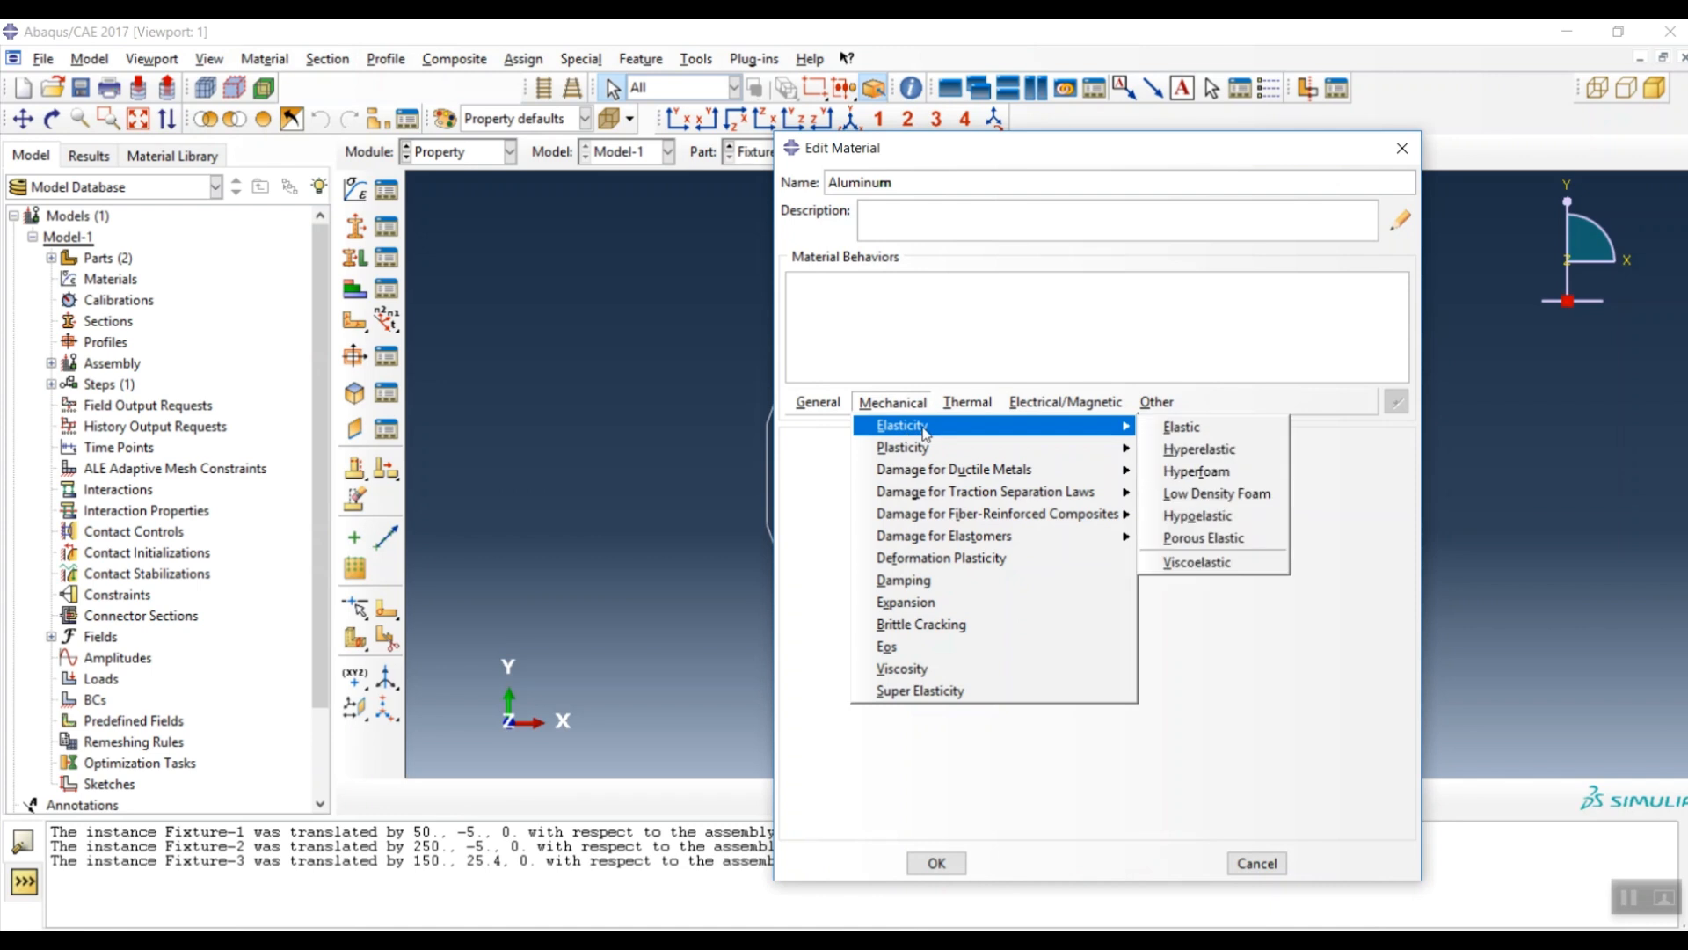
left_click(1182, 428)
left_click(888, 703)
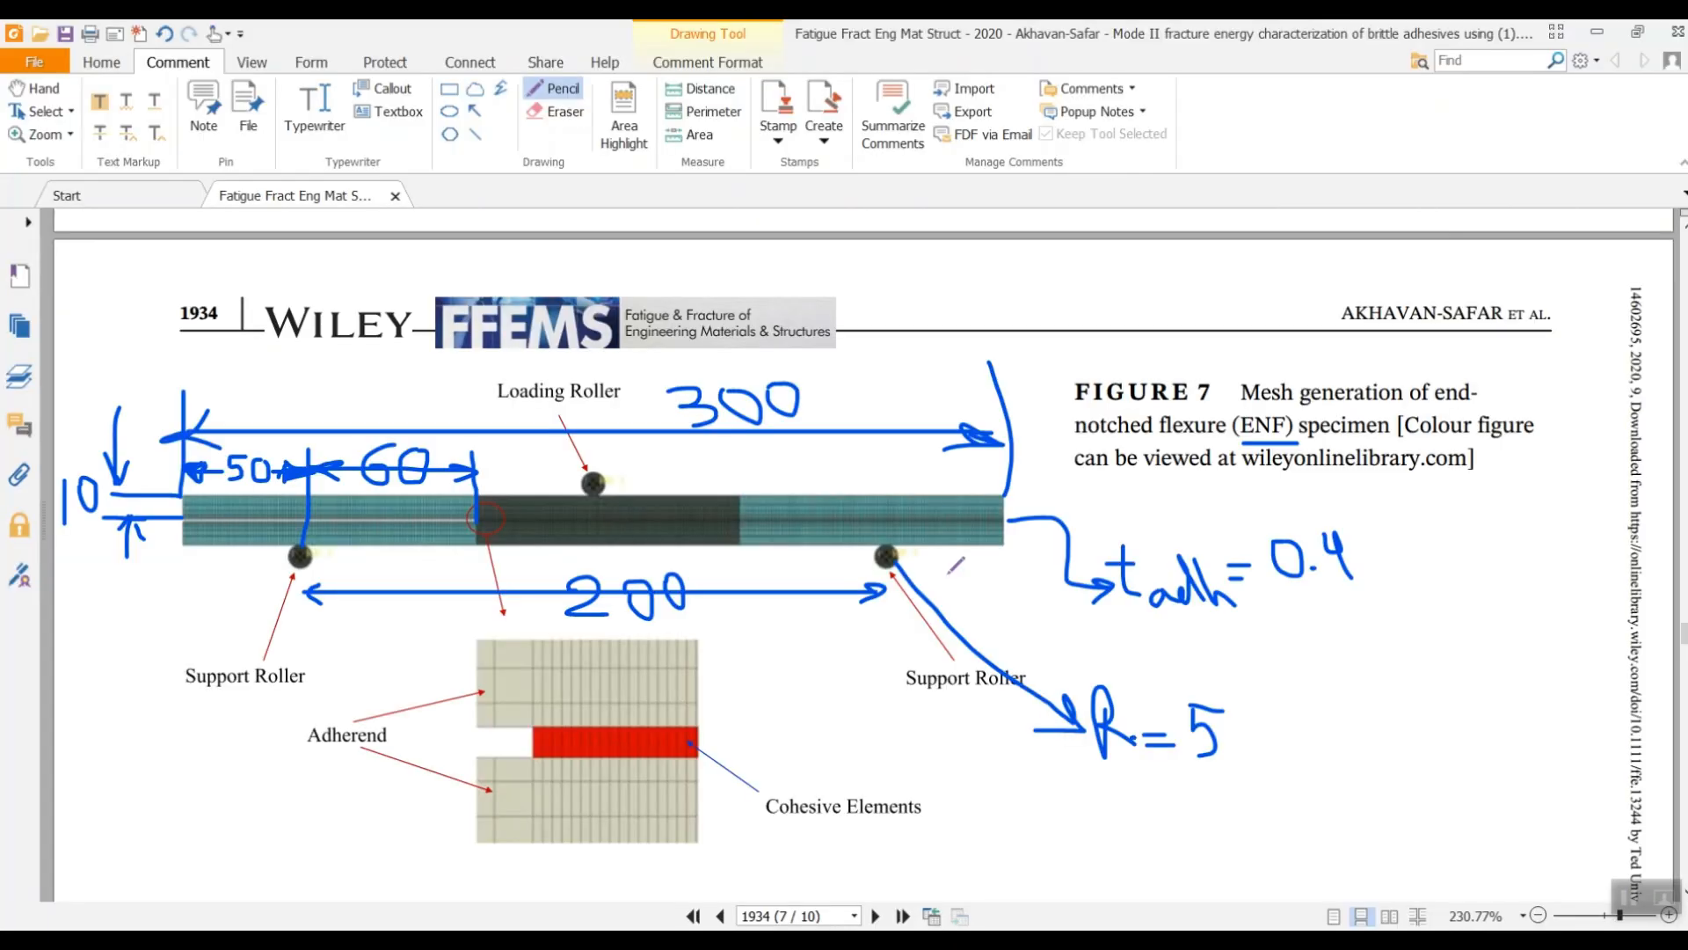
- Scroll the paper up to Table 1's material properties, then minimize the PDF reader
scroll(844, 554, "up", 3)
scroll(844, 554, "up", 3, "ctrl")
scroll(960, 538, "up", 20)
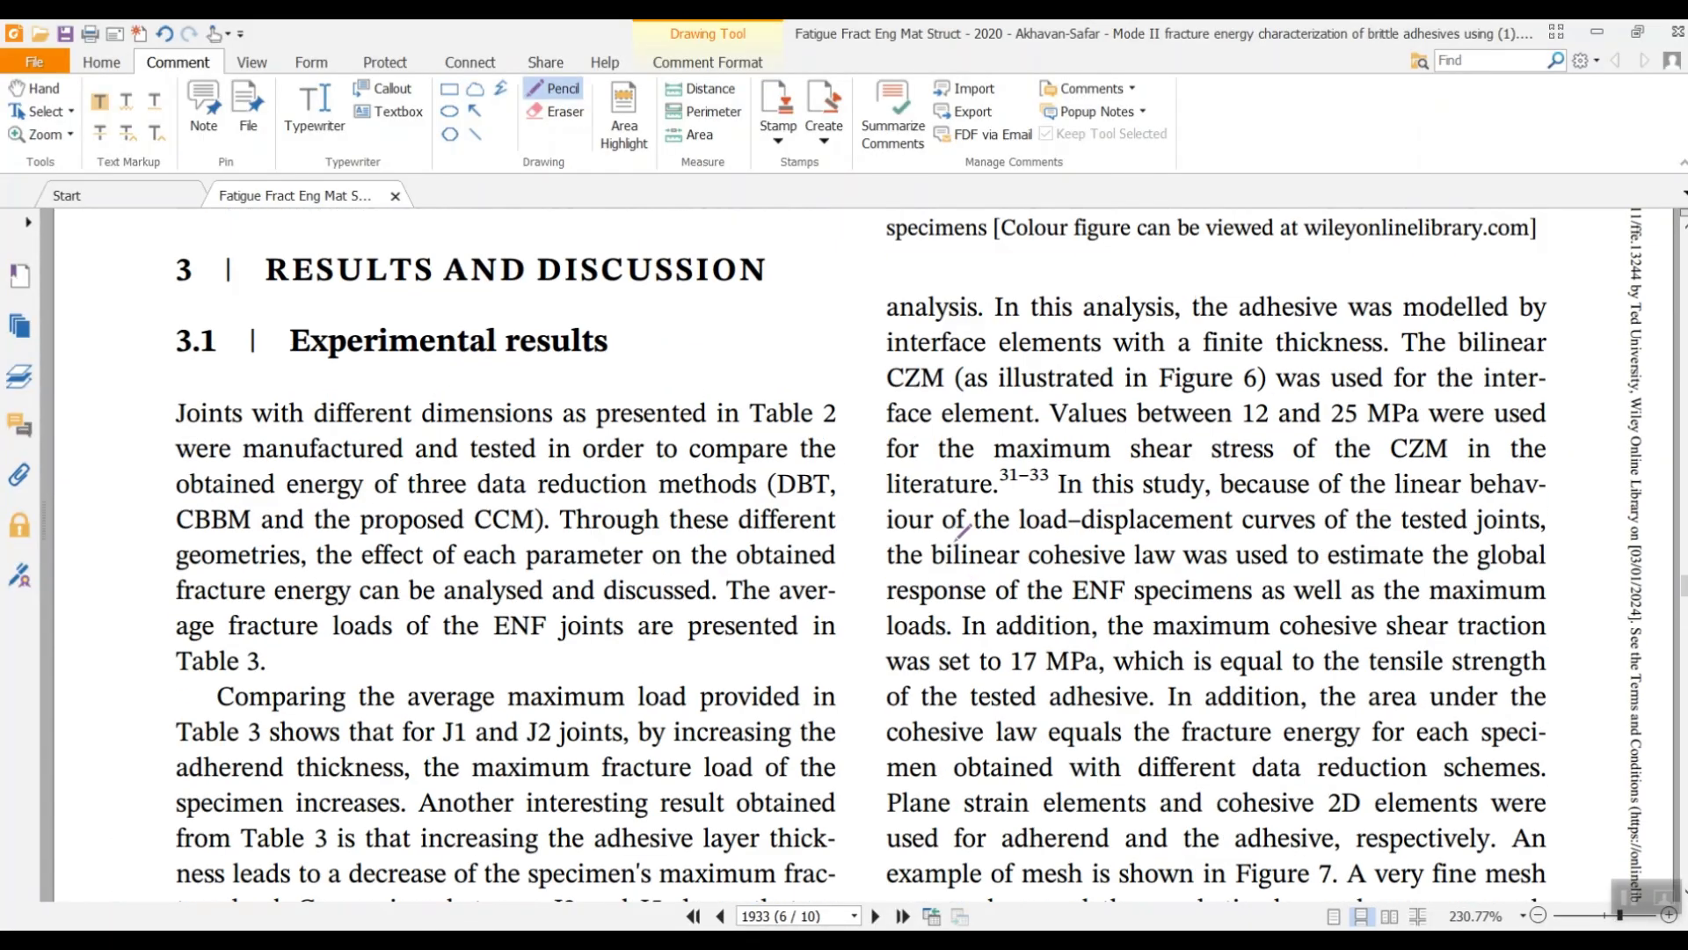
scroll(960, 538, "up", 20)
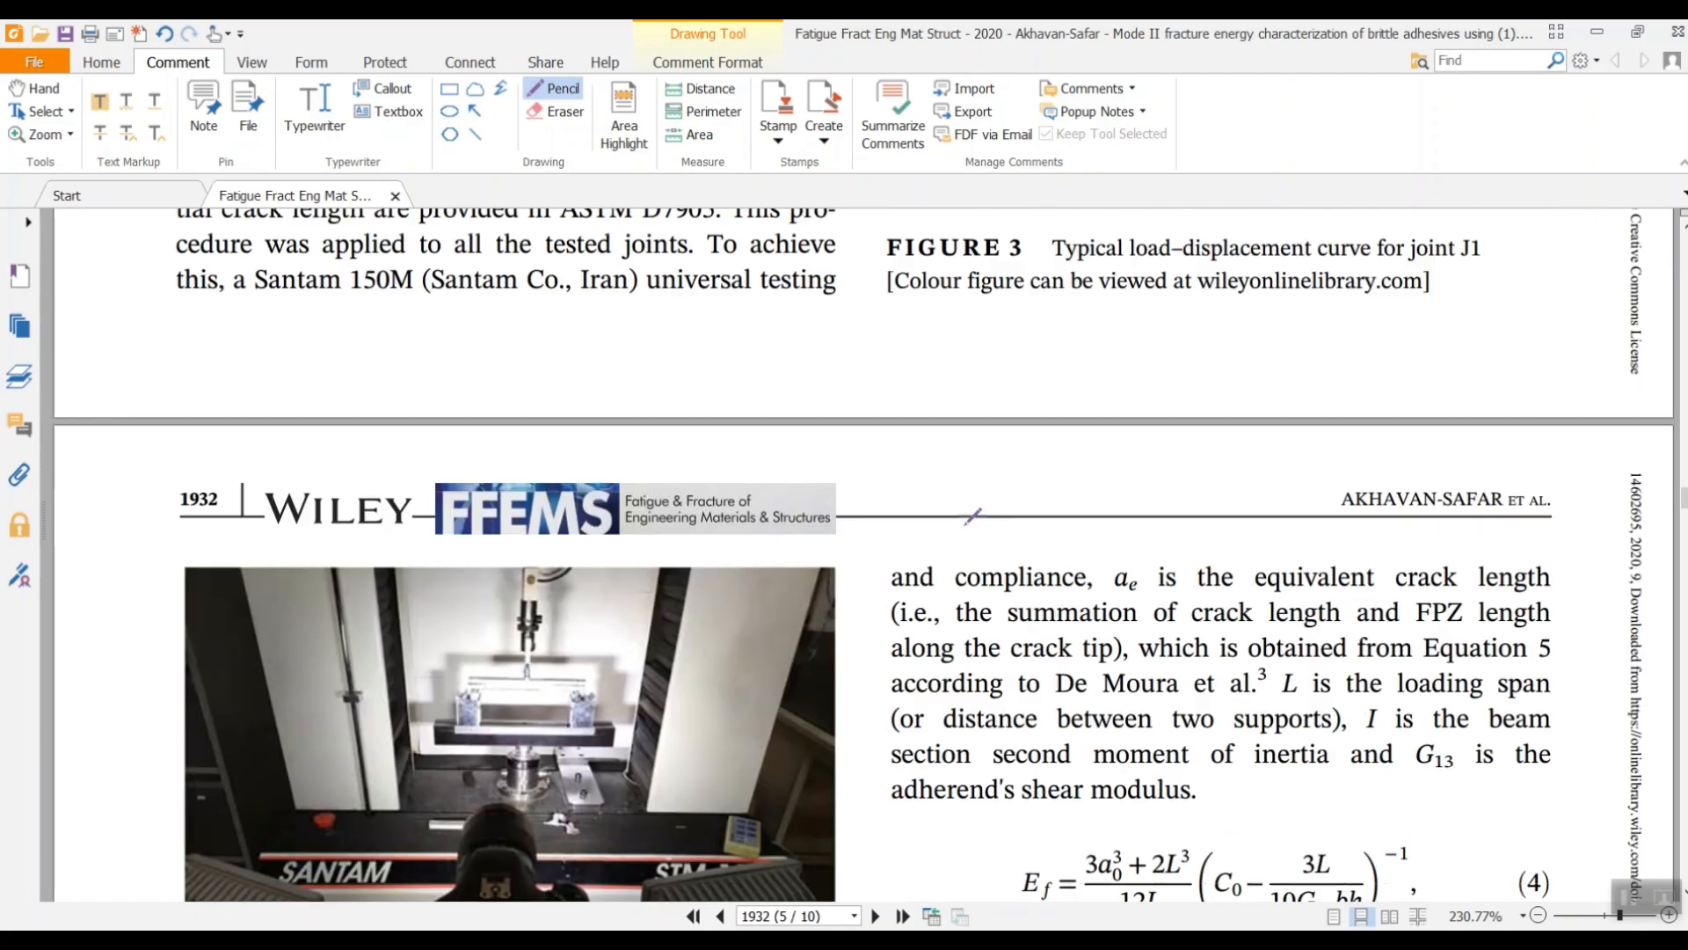
scroll(969, 505, "up", 15)
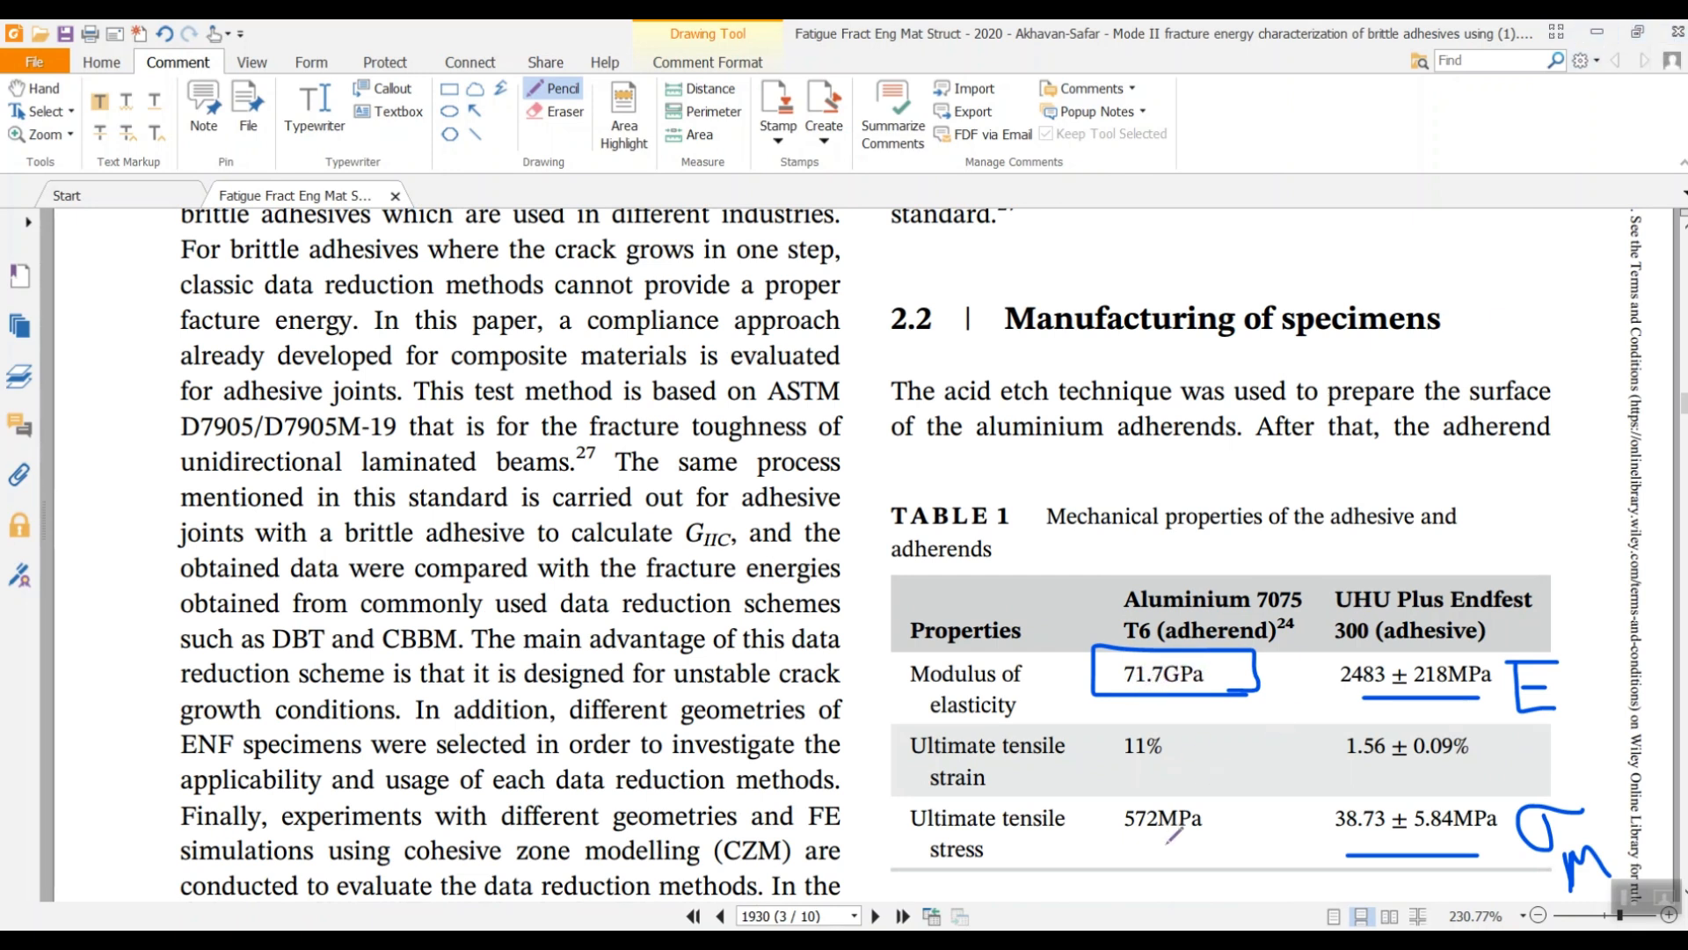
left_click(1597, 31)
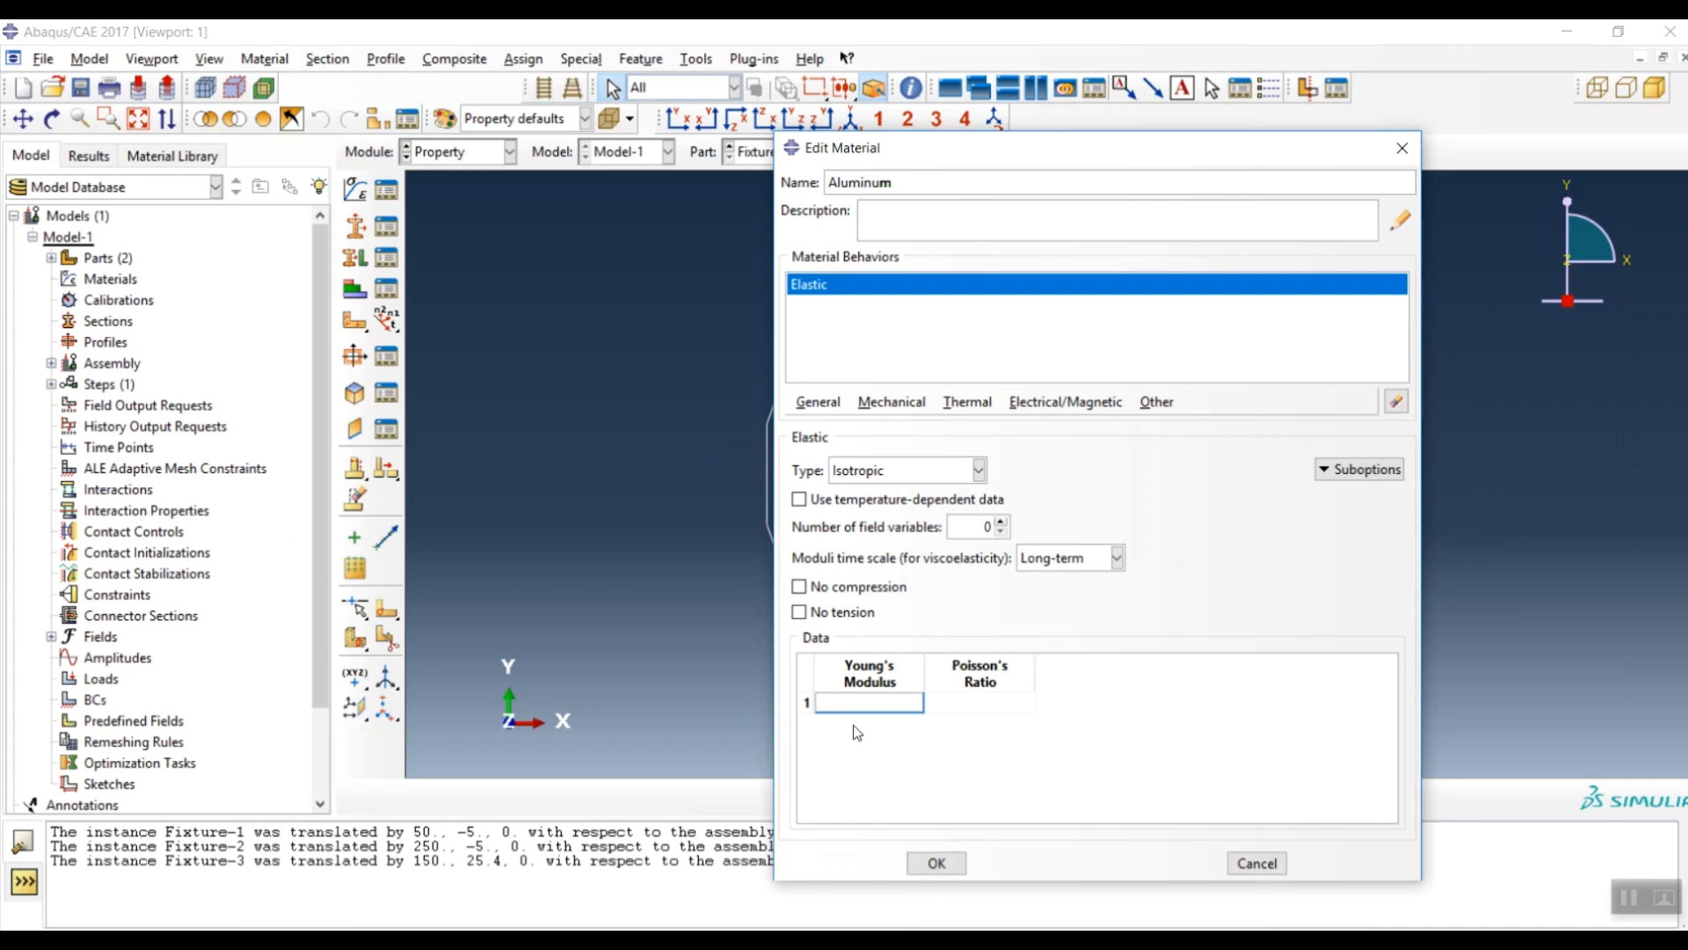
- Save Aluminum with Young's modulus 71000 and Poisson's ratio 0.33
type("000")
left_click(967, 709)
type("0")
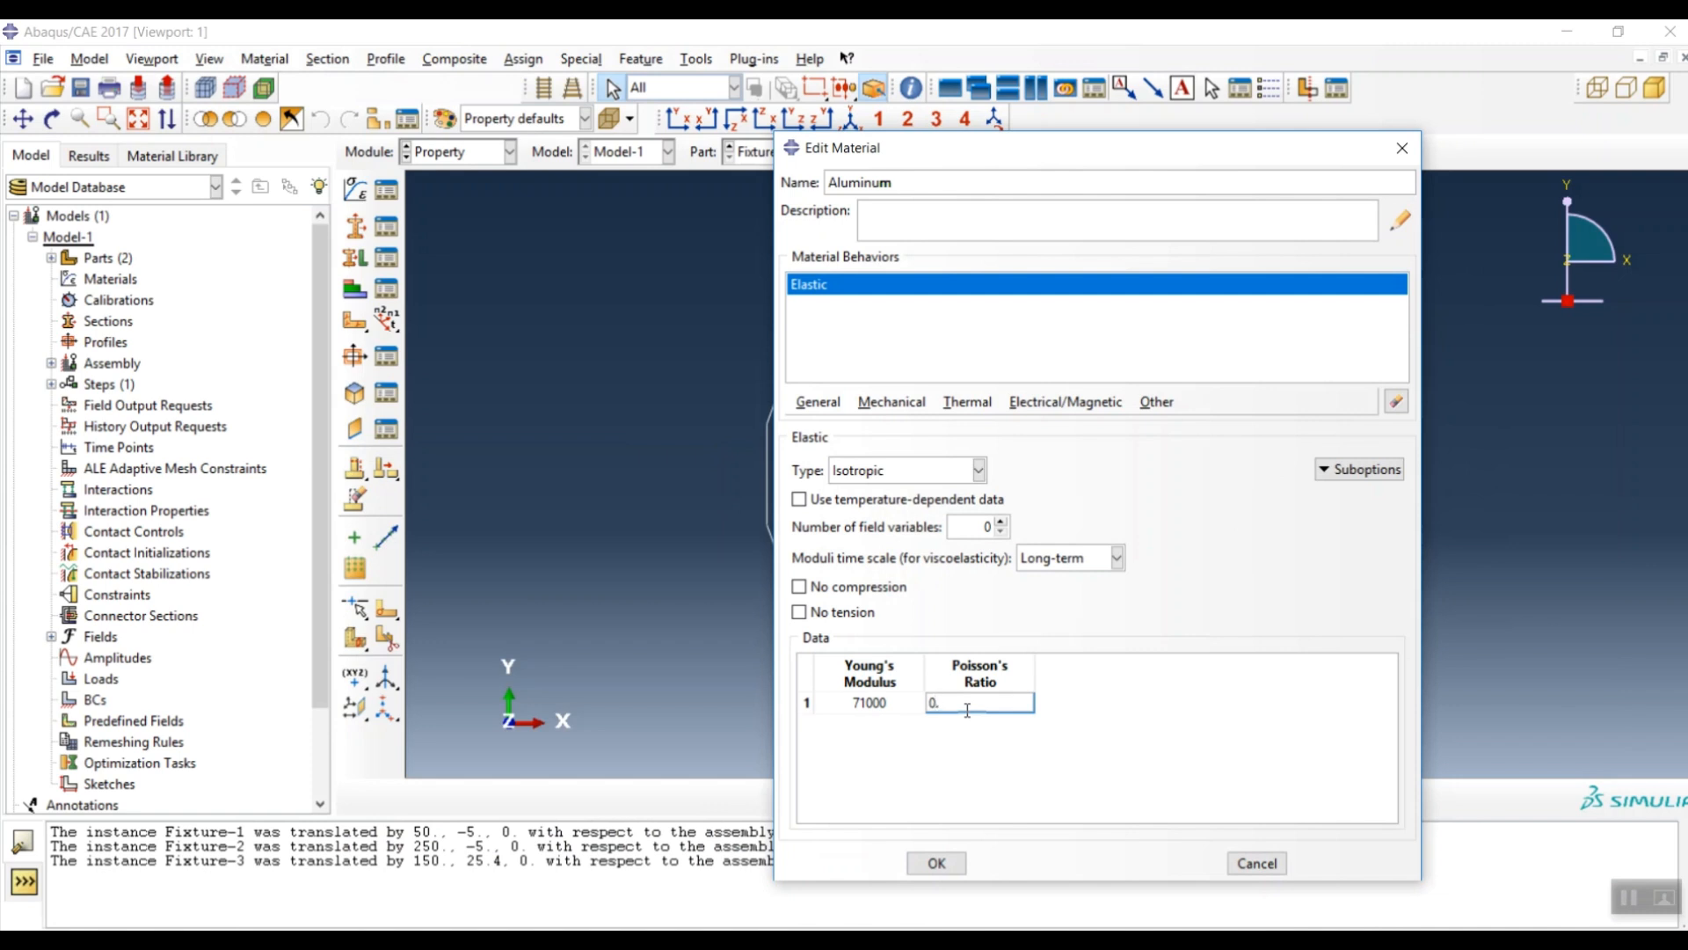
type(".33")
left_click(936, 862)
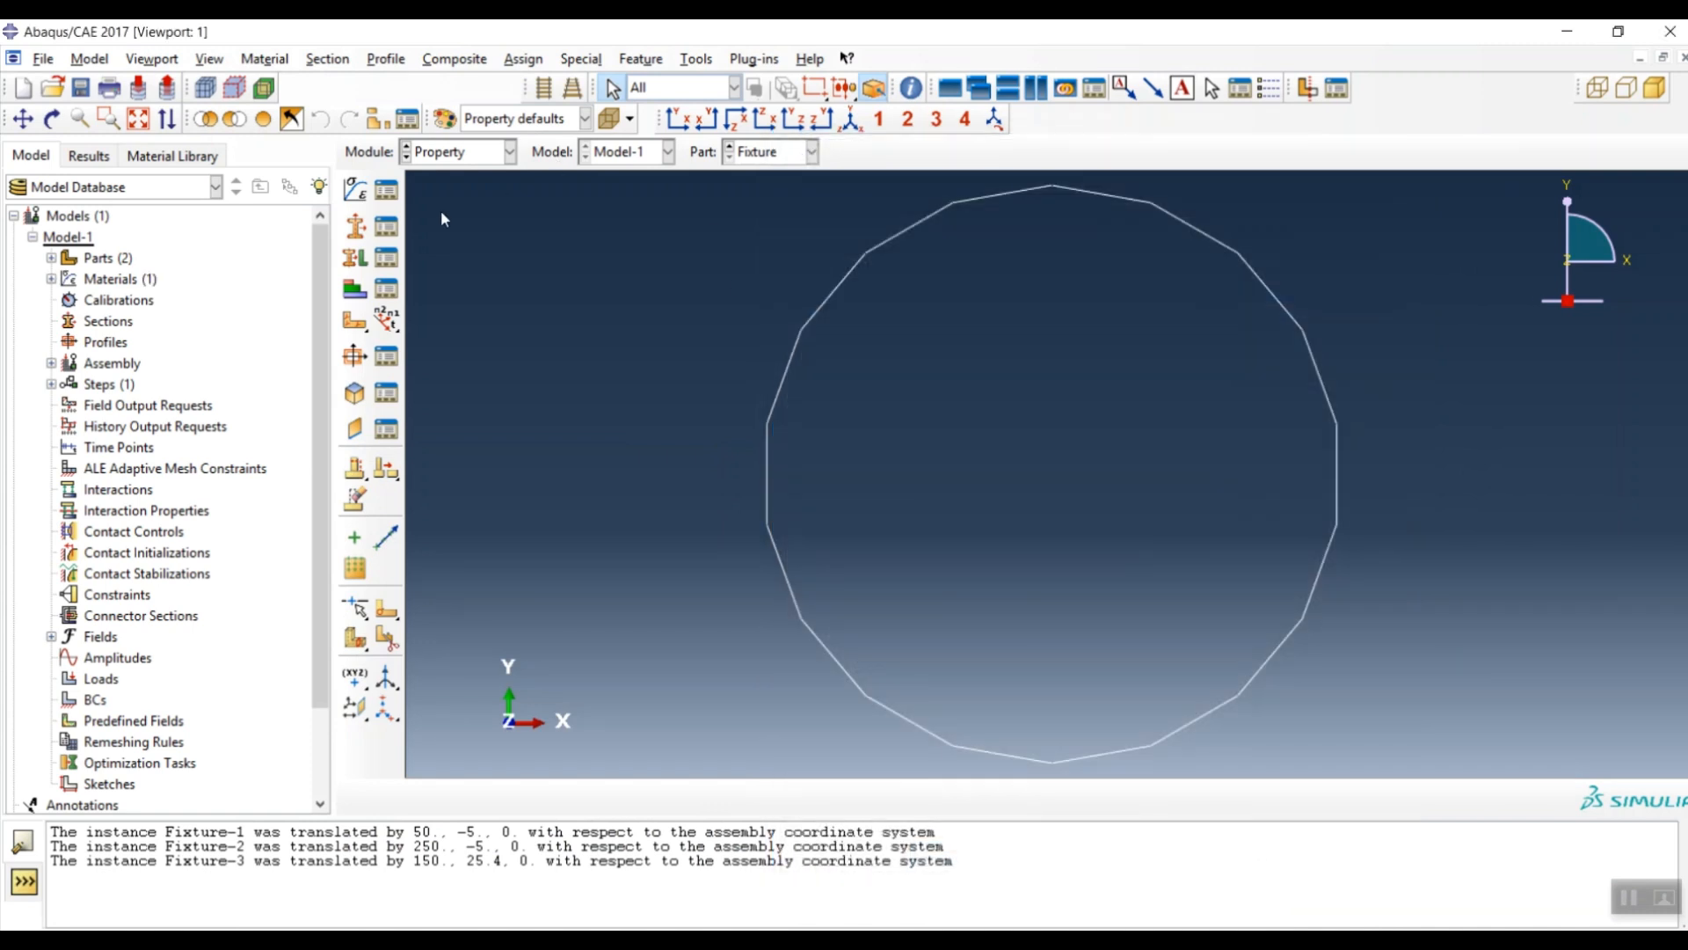
- Create material 'Adhesive' with Traction-type Elastic behaviour and select its E/Enn cell
left_click(356, 189)
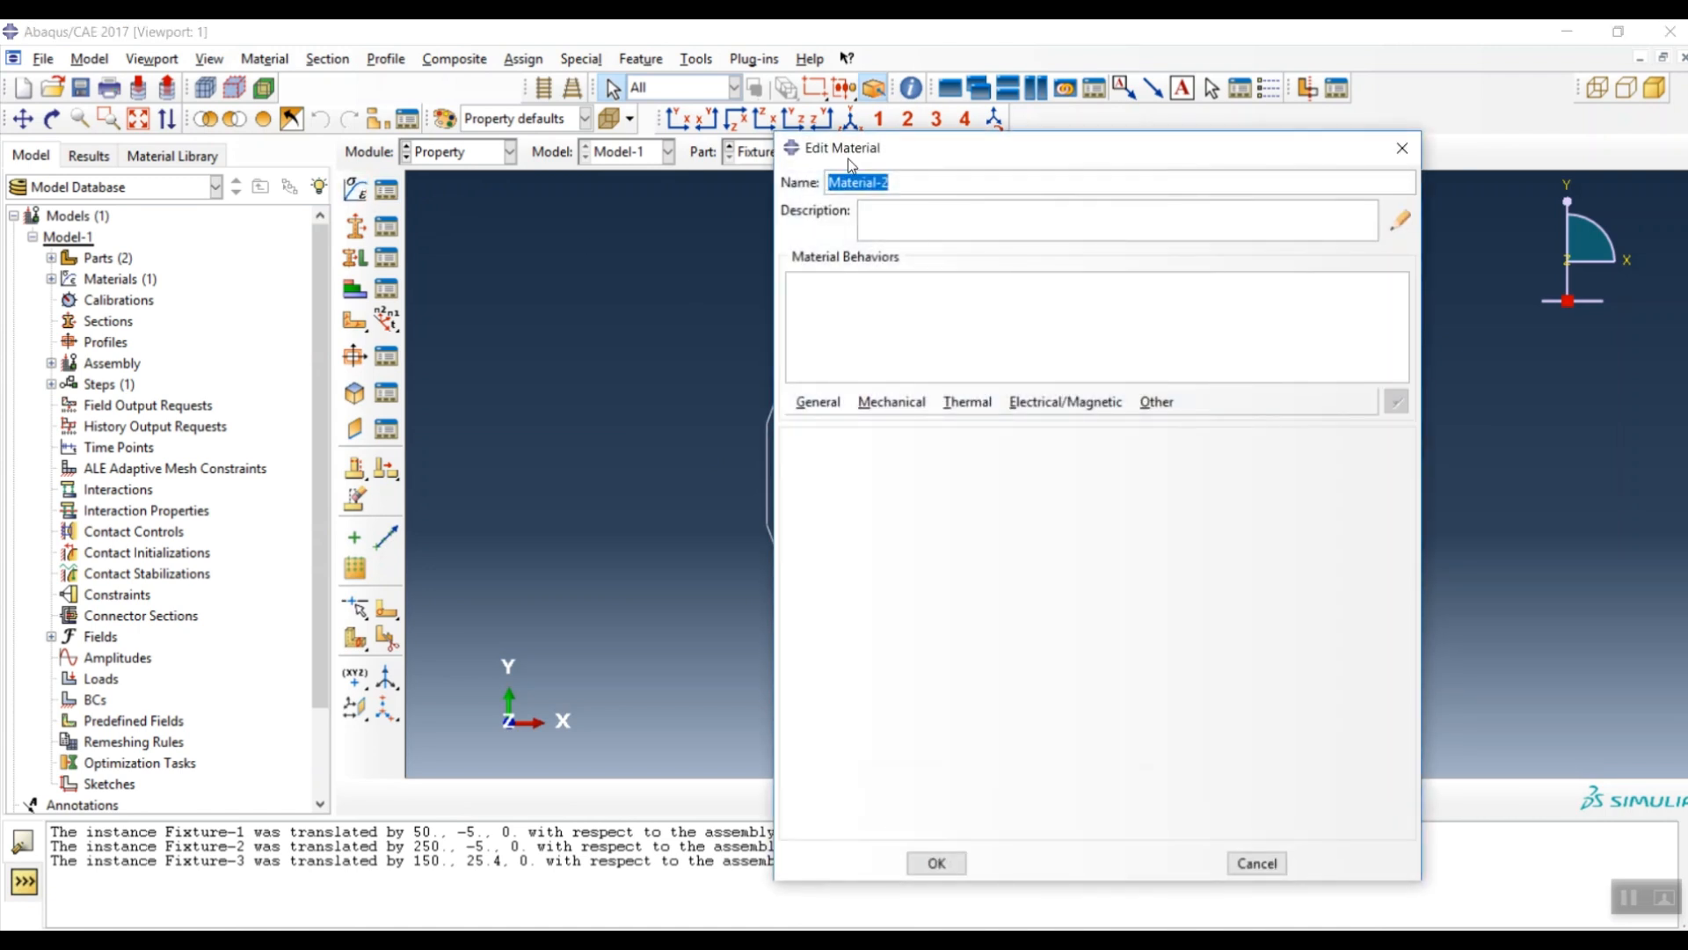
type("Ahde")
key("BackSpace")
key("BackSpace")
key("BackSpace")
key("BackSpace")
type("Adhesive")
left_click(888, 402)
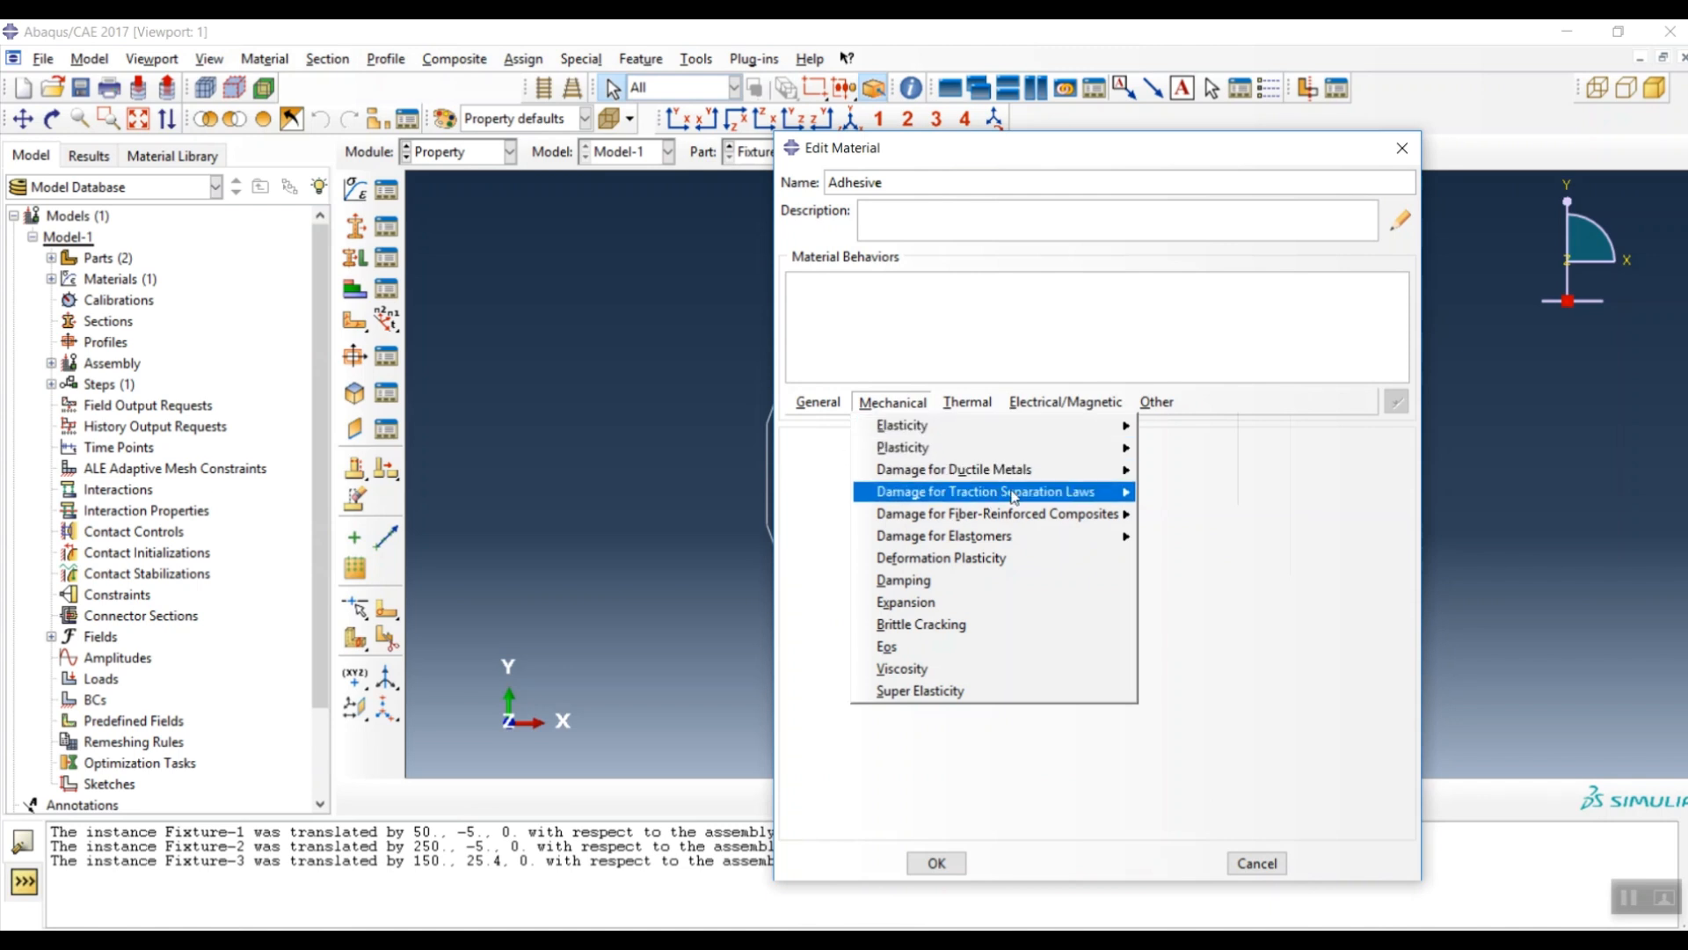
mouse_move(1055, 426)
left_click(1166, 429)
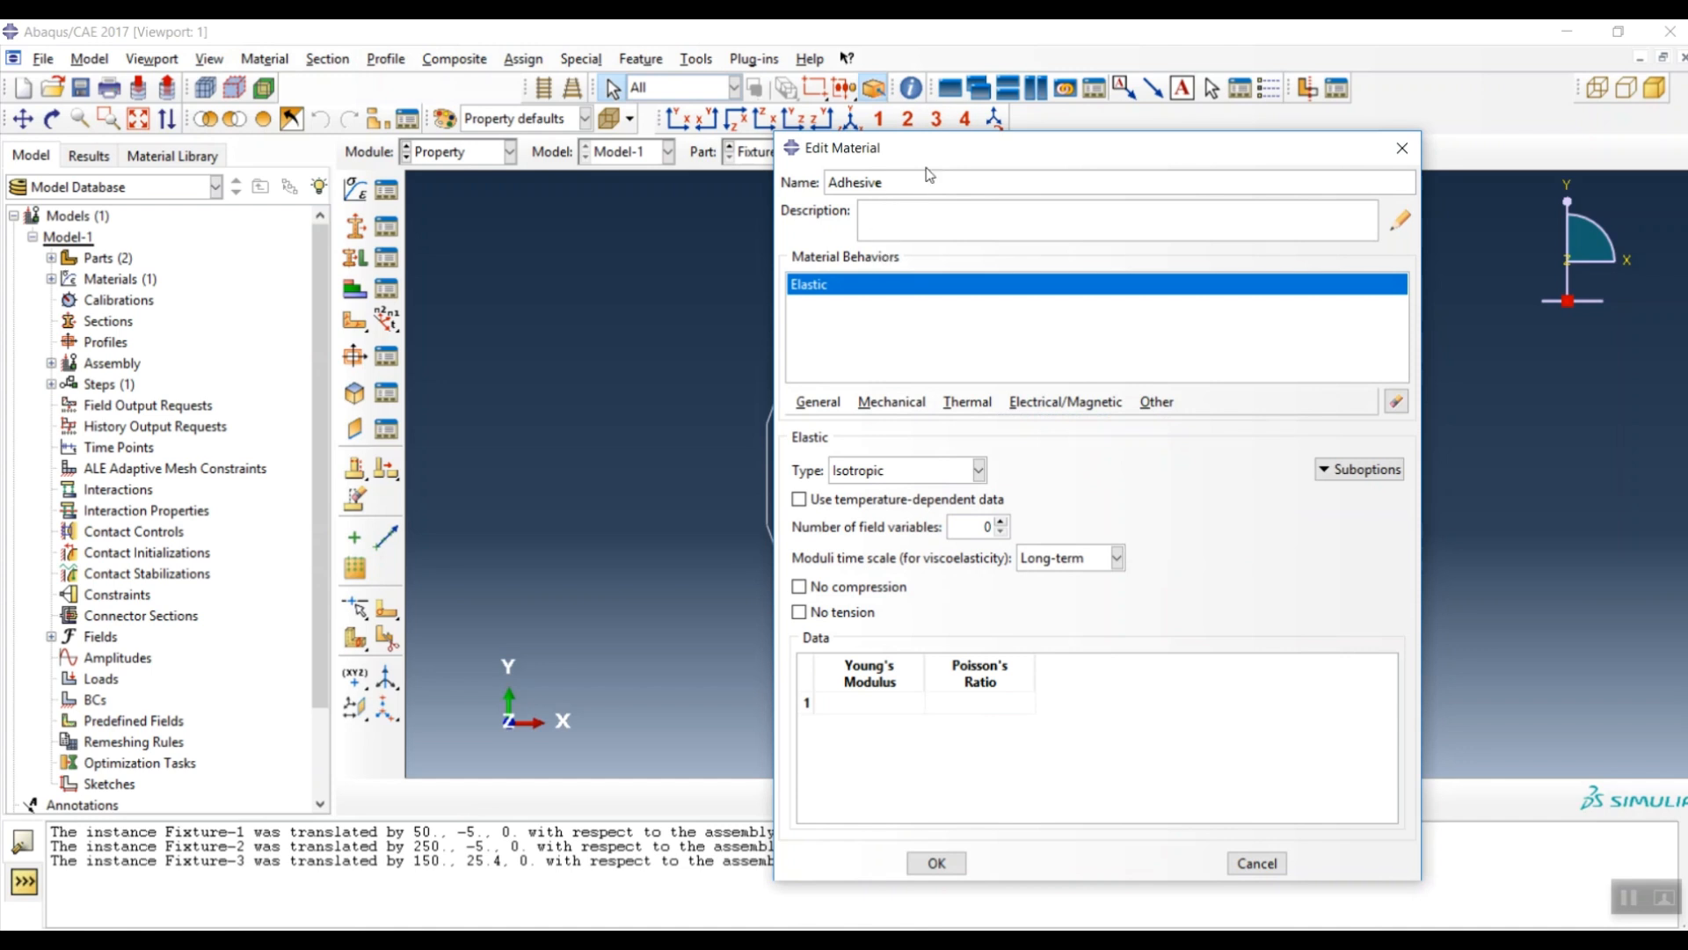
left_click_drag(948, 145, 901, 118)
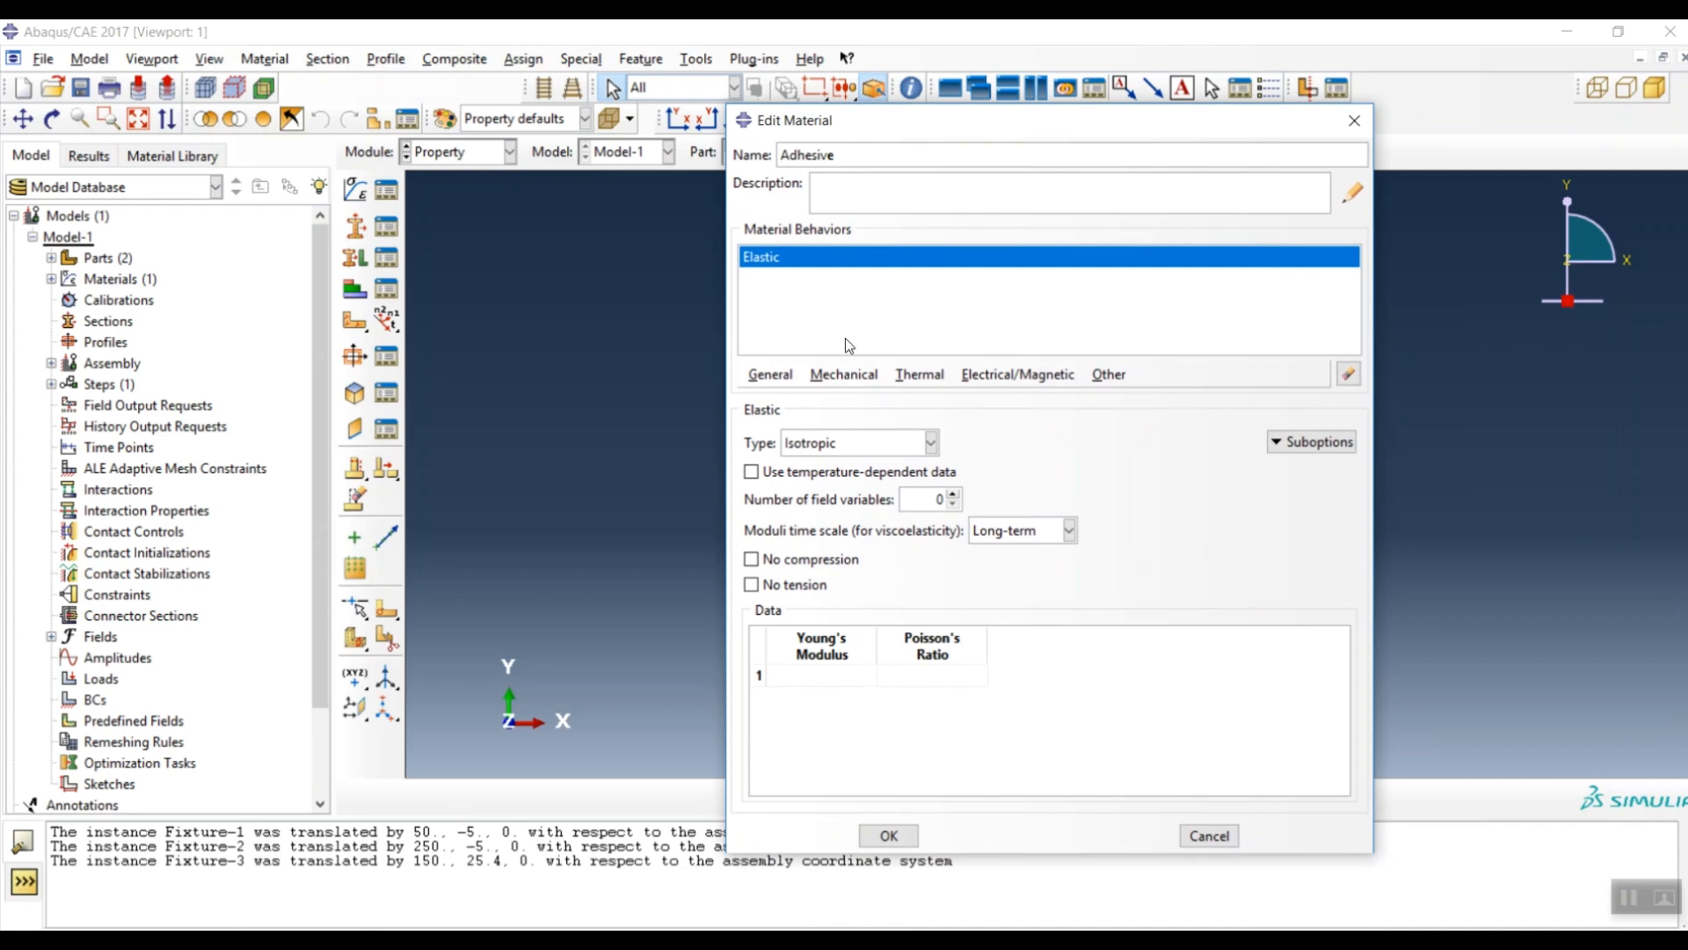
left_click(819, 448)
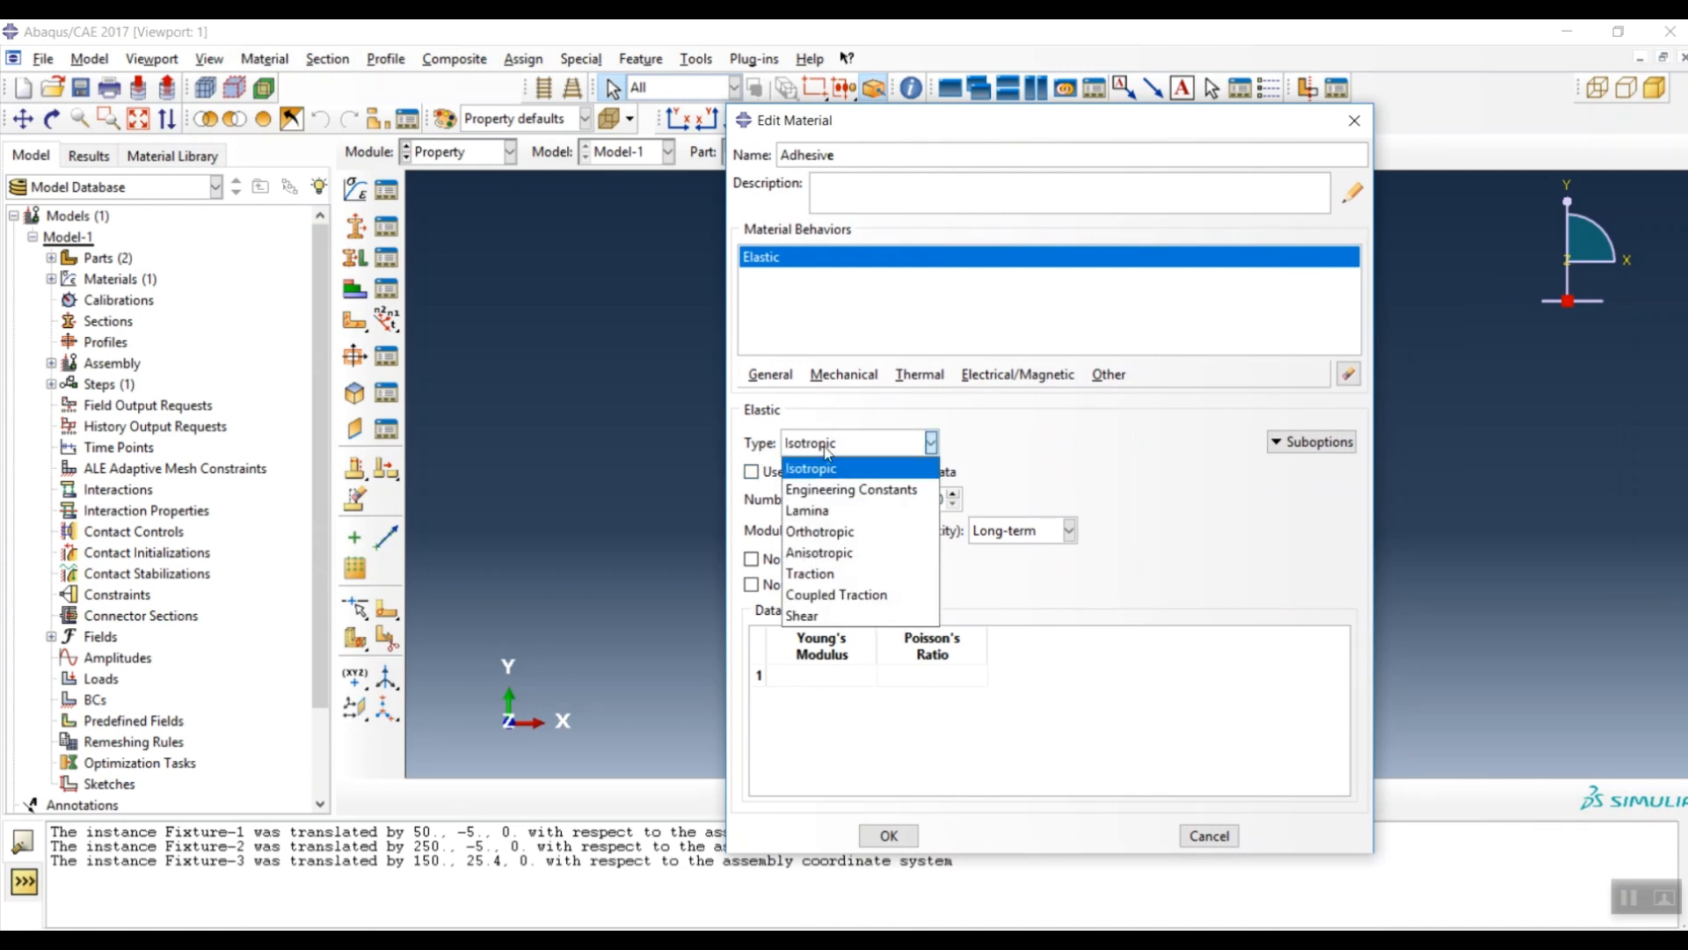
left_click(828, 583)
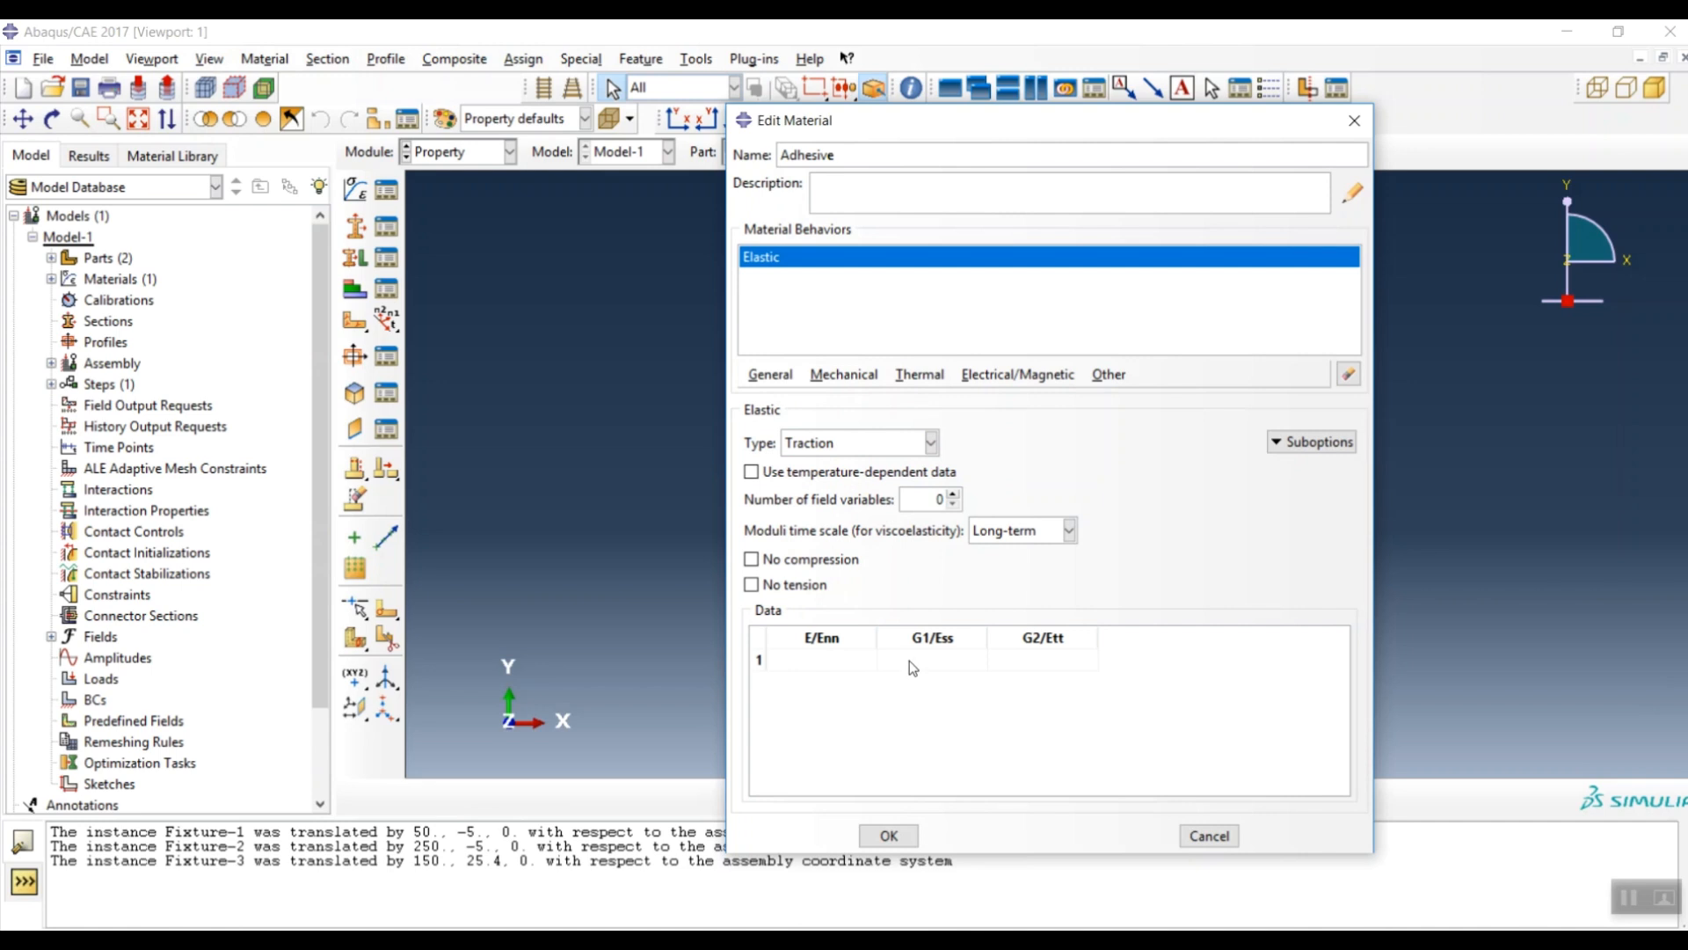
left_click(829, 657)
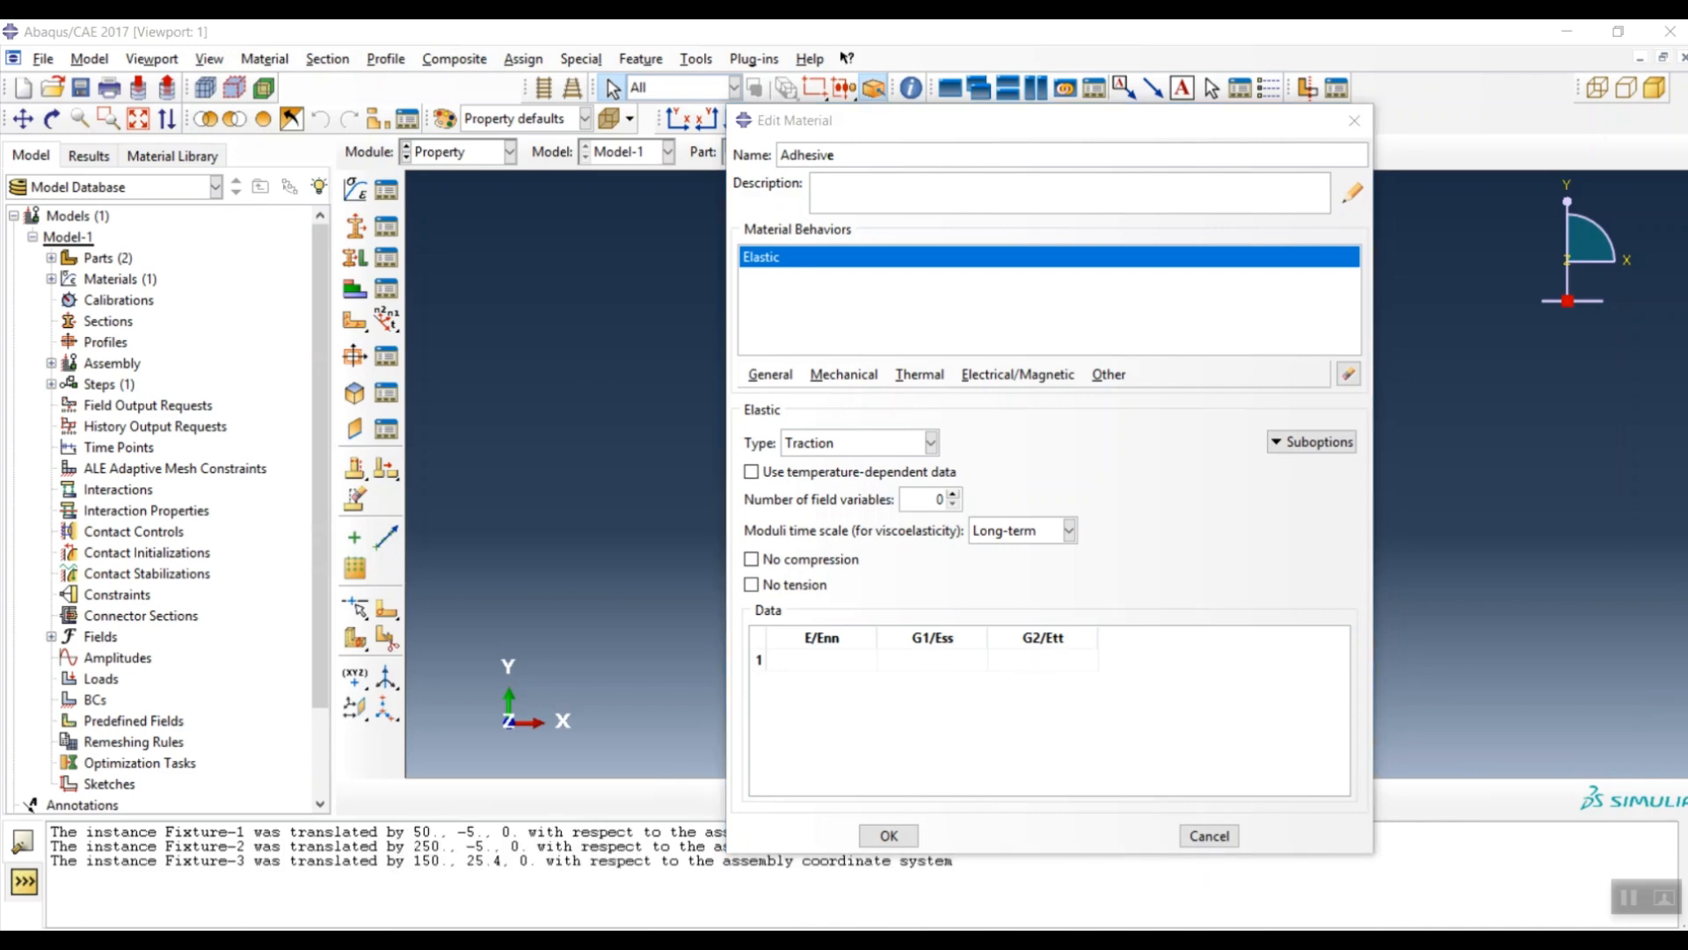
left_click(524, 849)
- Check Table 1's adhesive modulus and enter 2483 as the Adhesive's E/Enn
scroll(1226, 497, "down", 3)
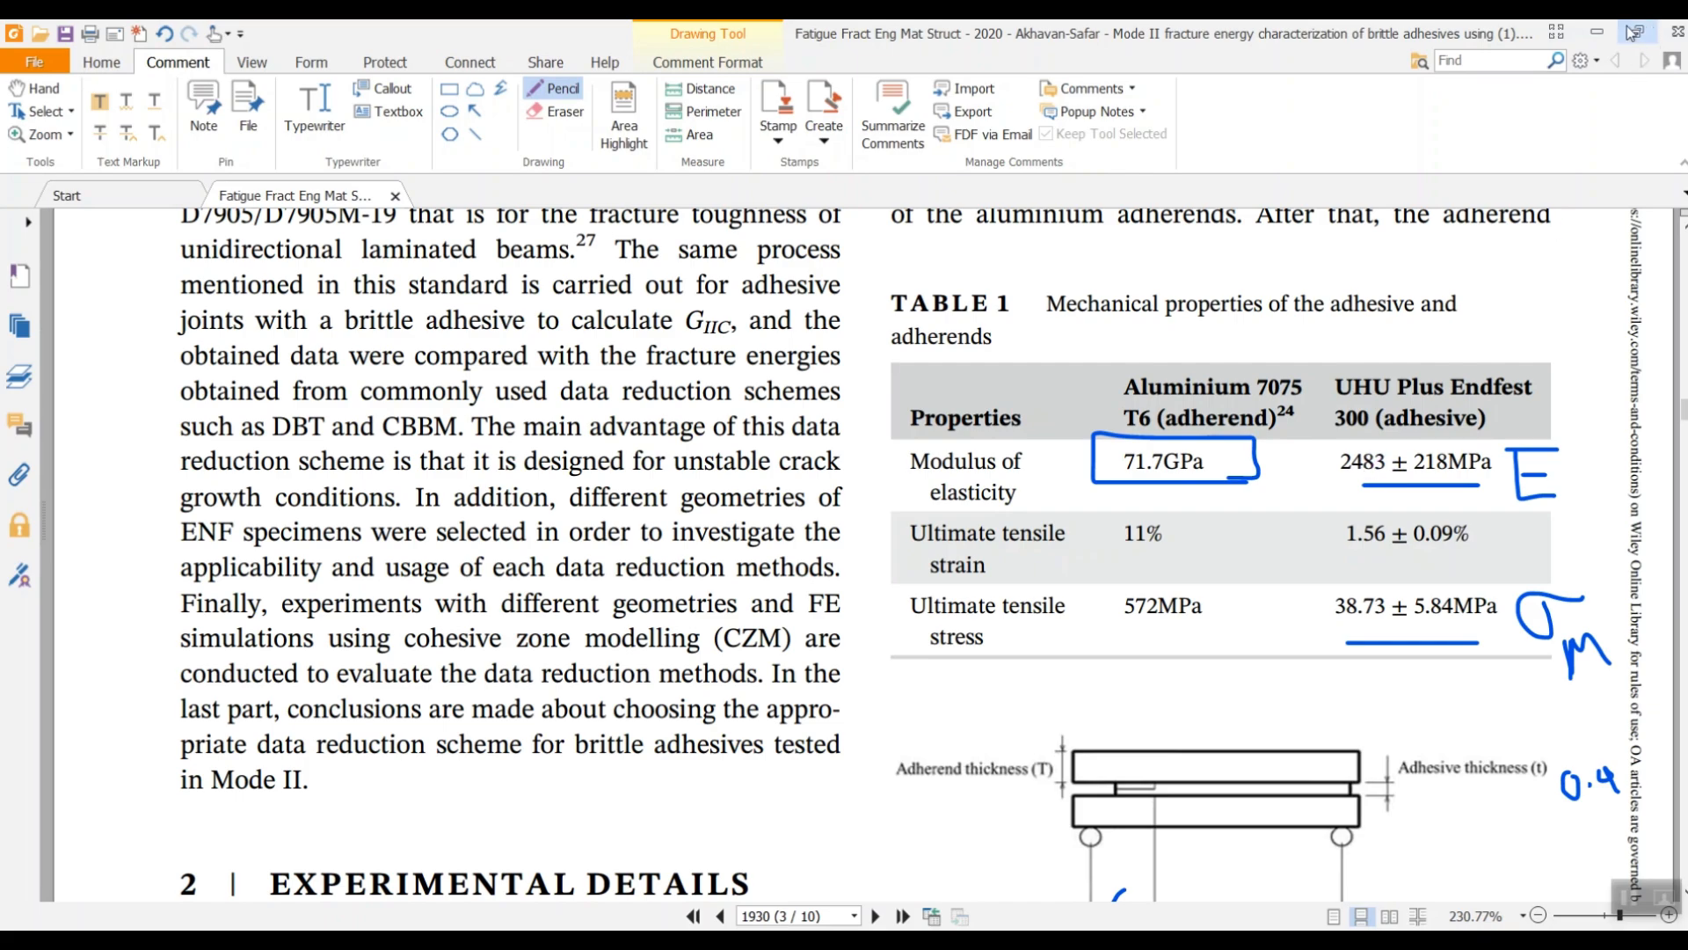
left_click(1597, 31)
left_click(855, 660)
type("2483")
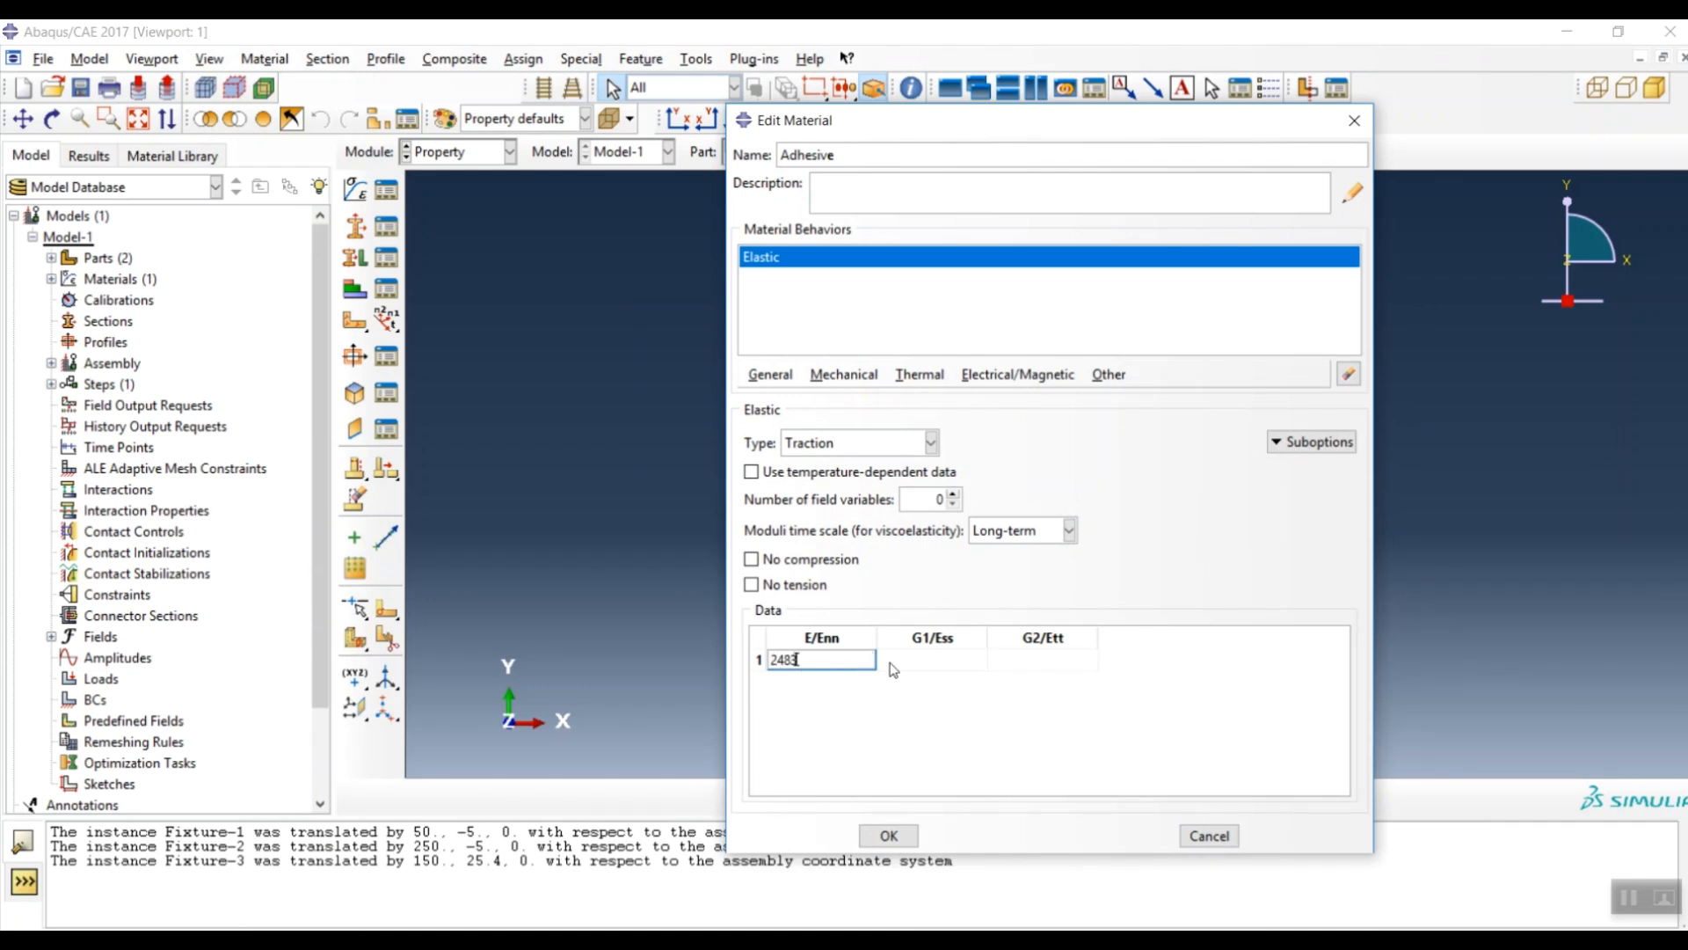
- Set G1/Ess and G2/Ett to 1000 and save the Adhesive material
left_click(931, 662)
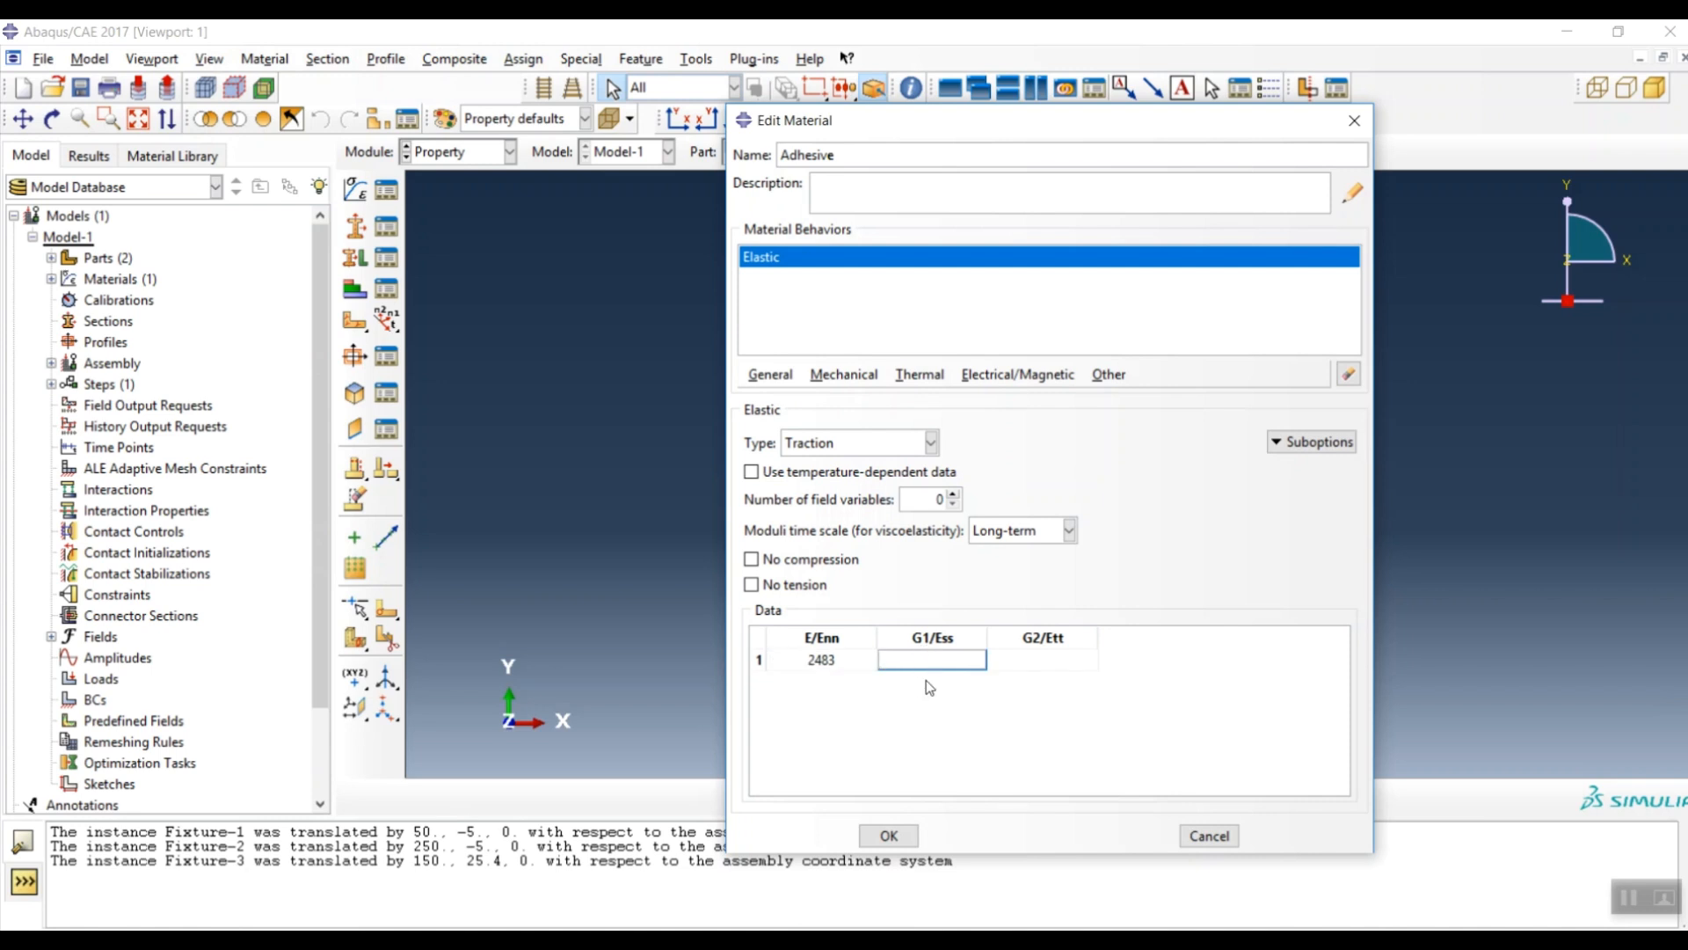
type("1000")
left_click(1012, 665)
type("1000")
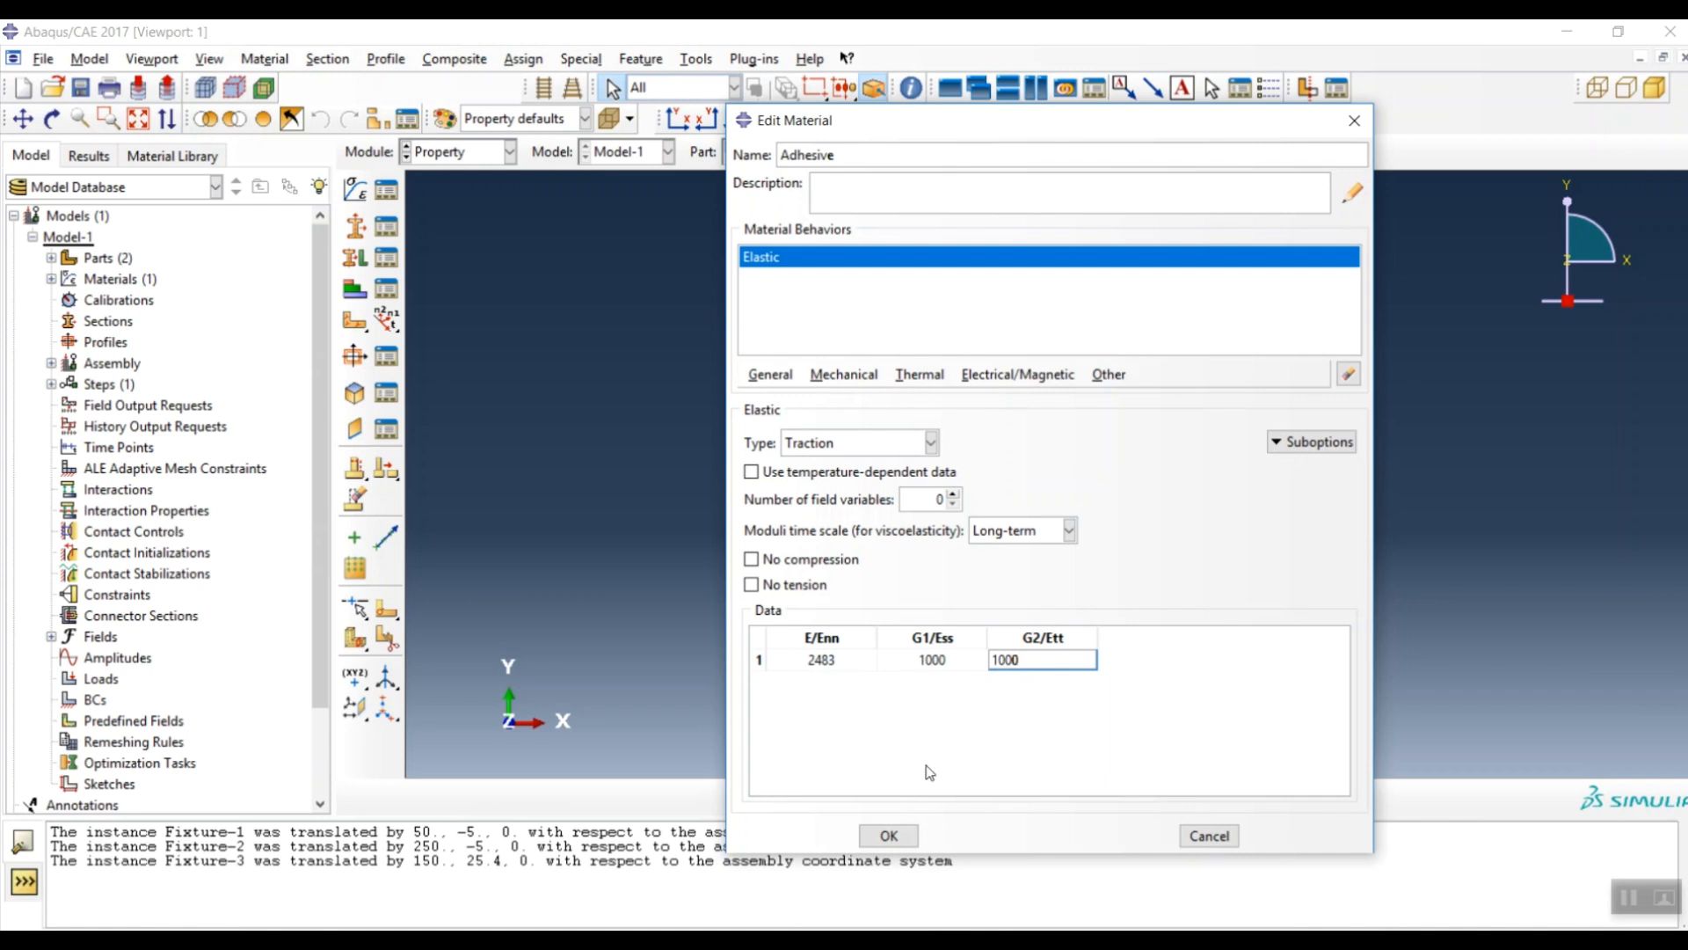
left_click(889, 837)
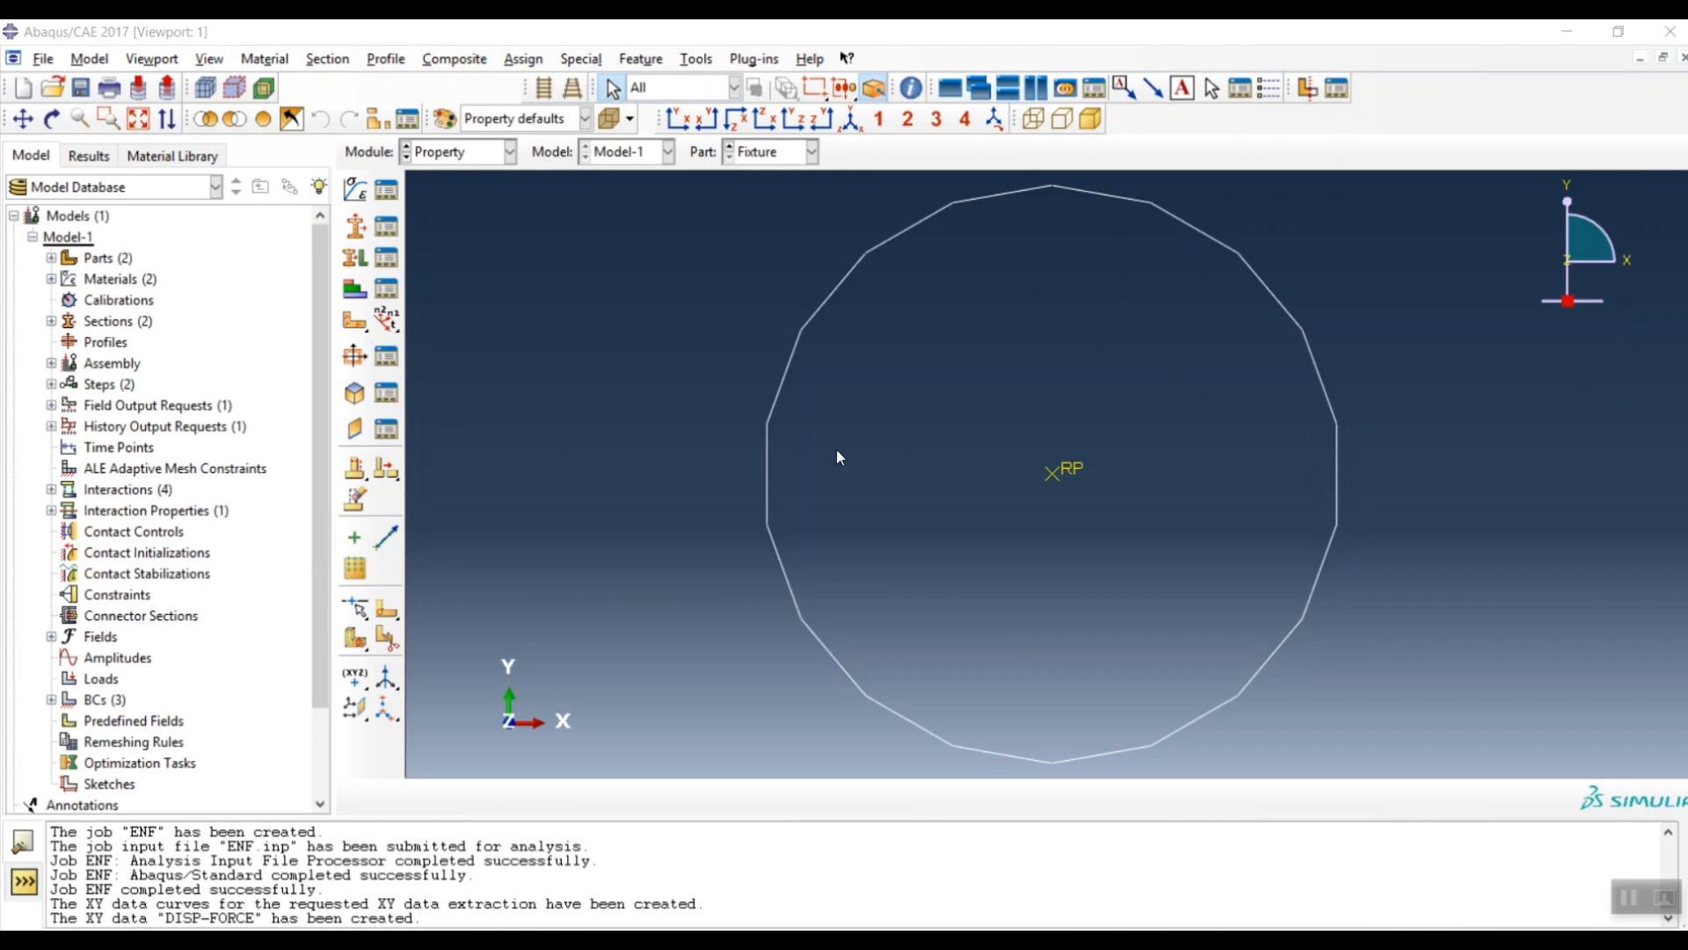
- Reopen the Adhesive material for editing from the Material Manager
left_click(357, 189)
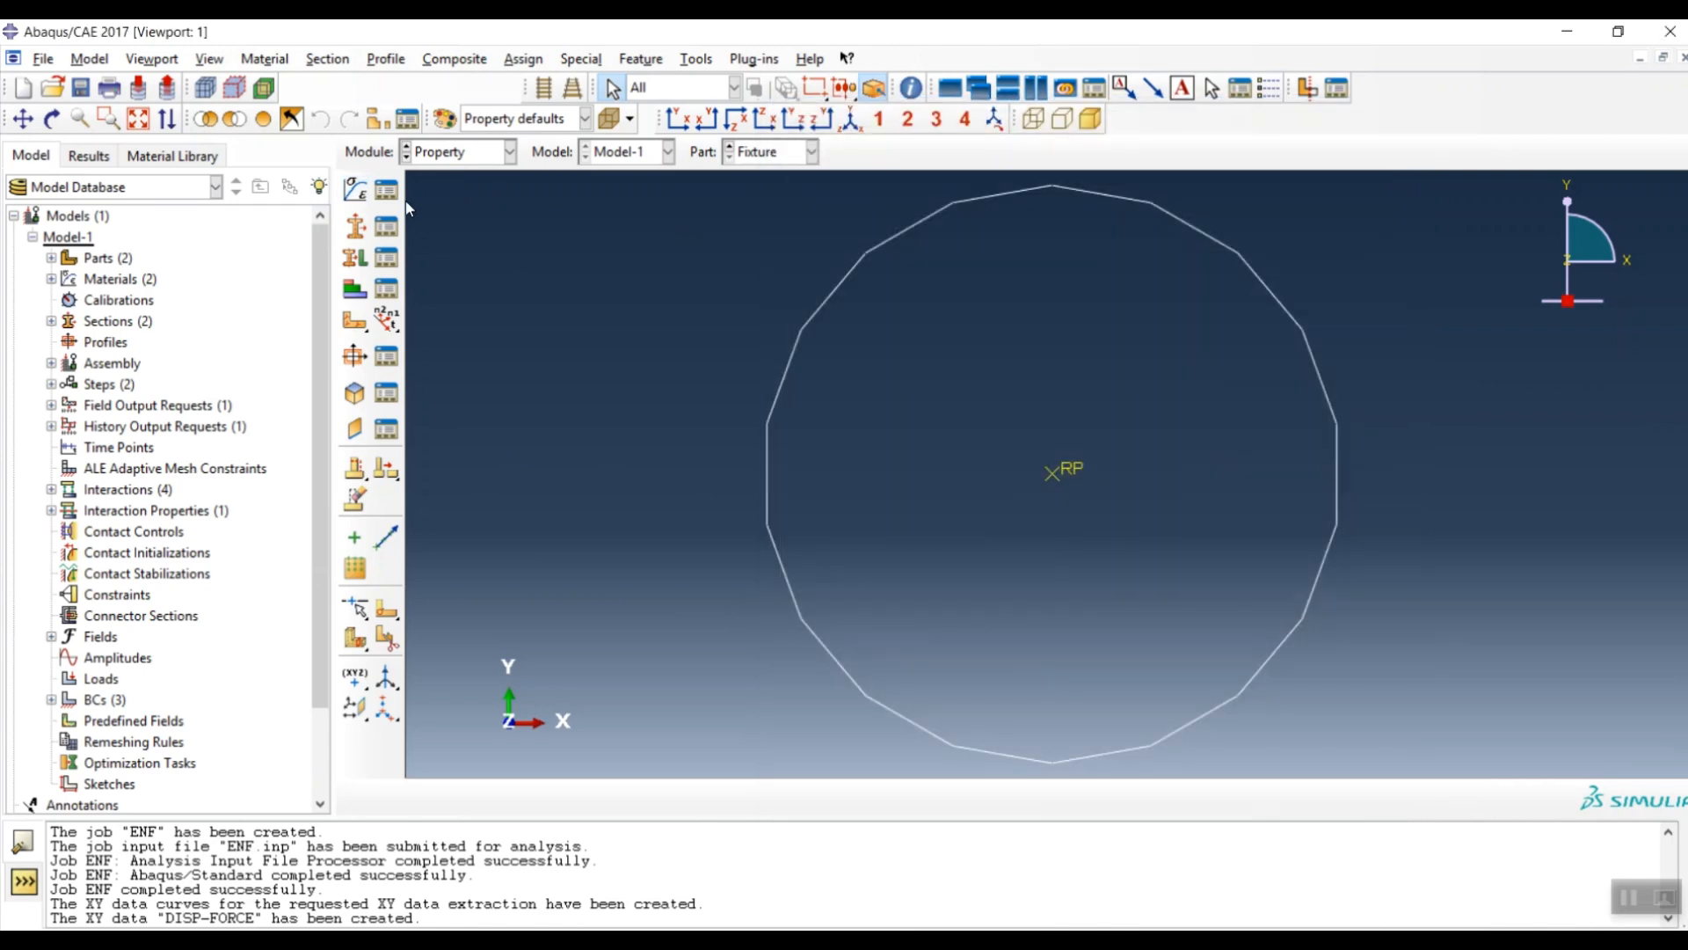
left_click(386, 189)
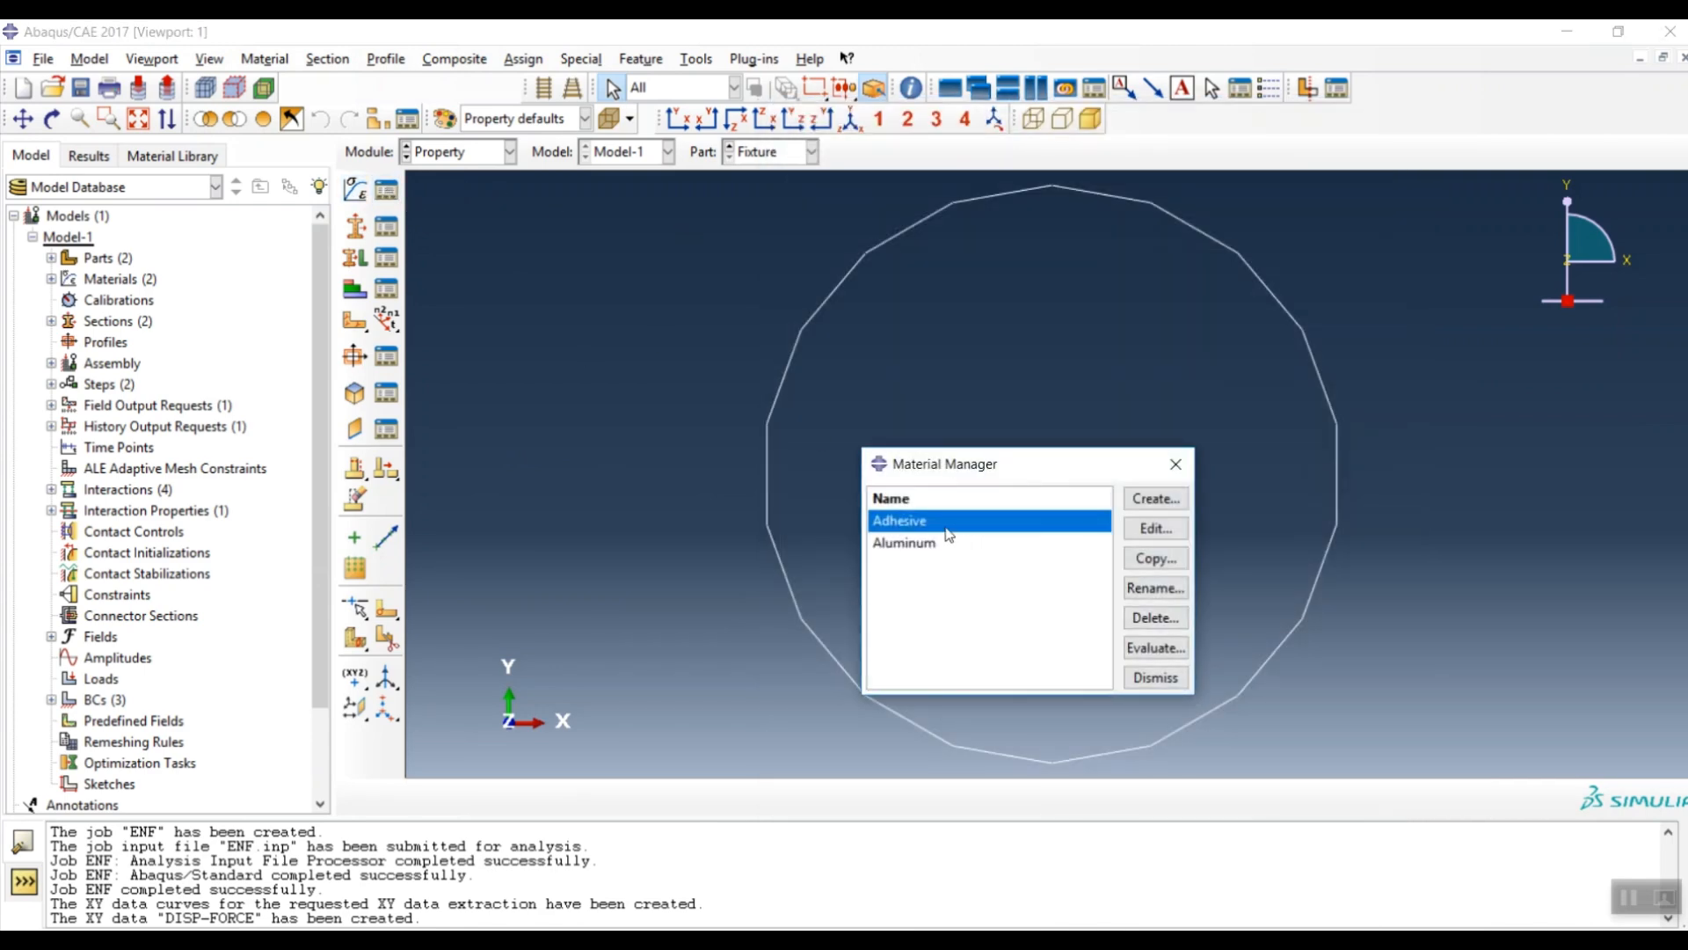
double_click(924, 522)
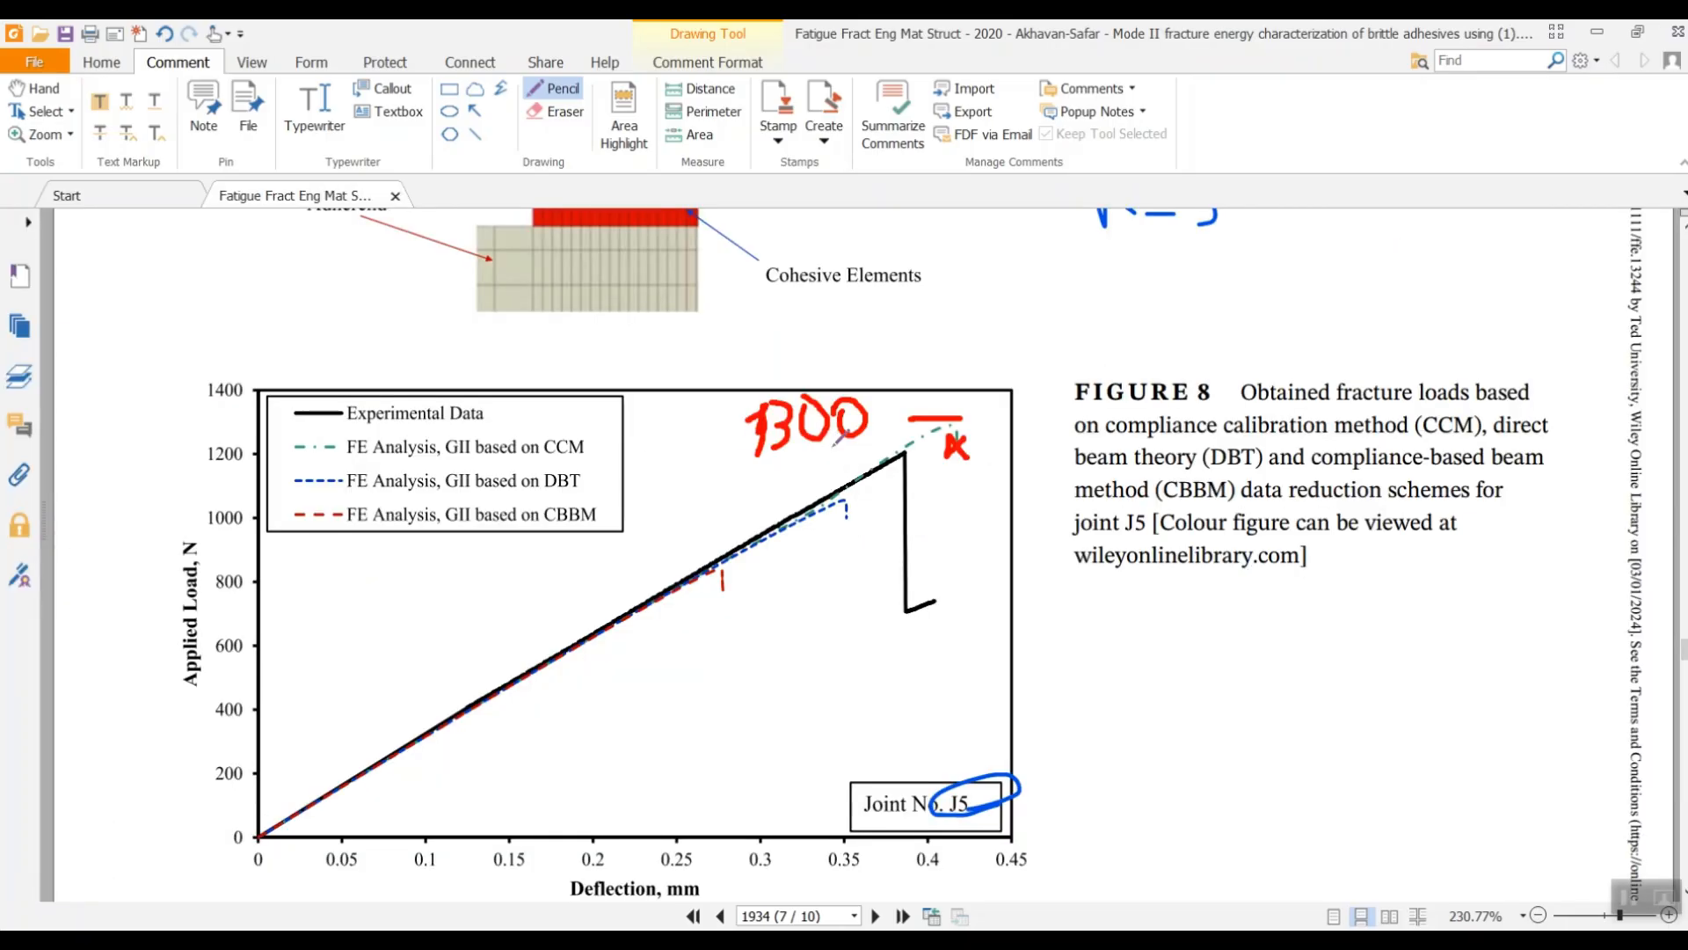
scroll(917, 454, "up", 10)
scroll(918, 454, "up", 15)
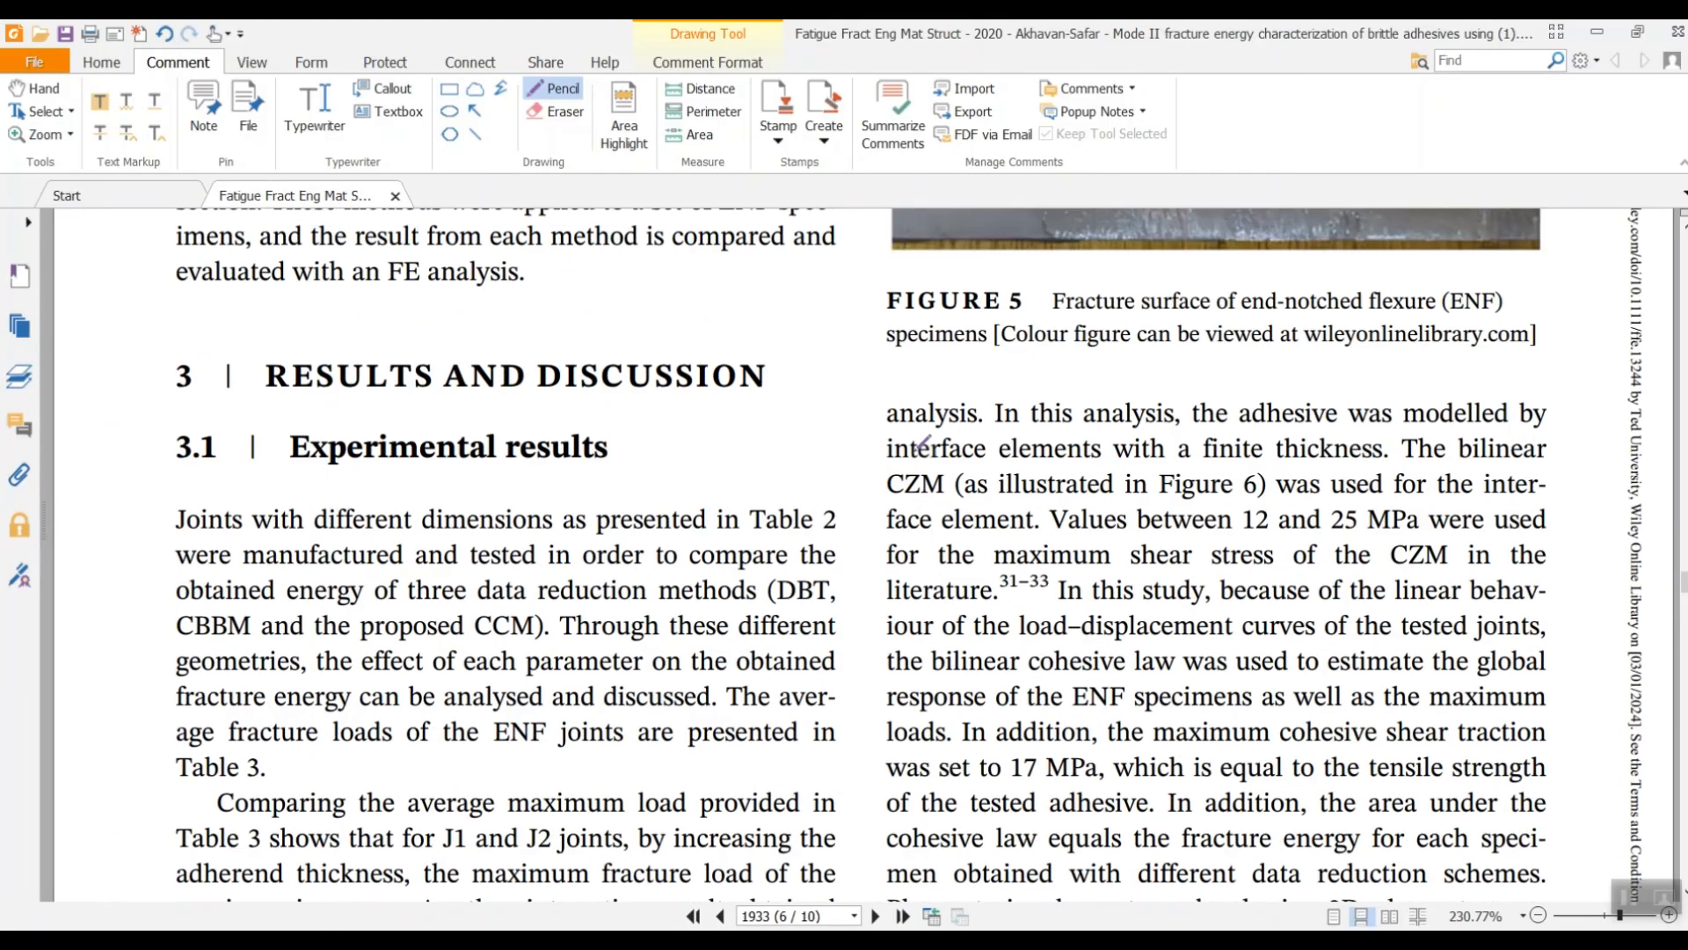
- Scroll through the paper reviewing Table 2 and Figures 2, 7 and 9, ending on page 8
scroll(906, 449, "up", 15)
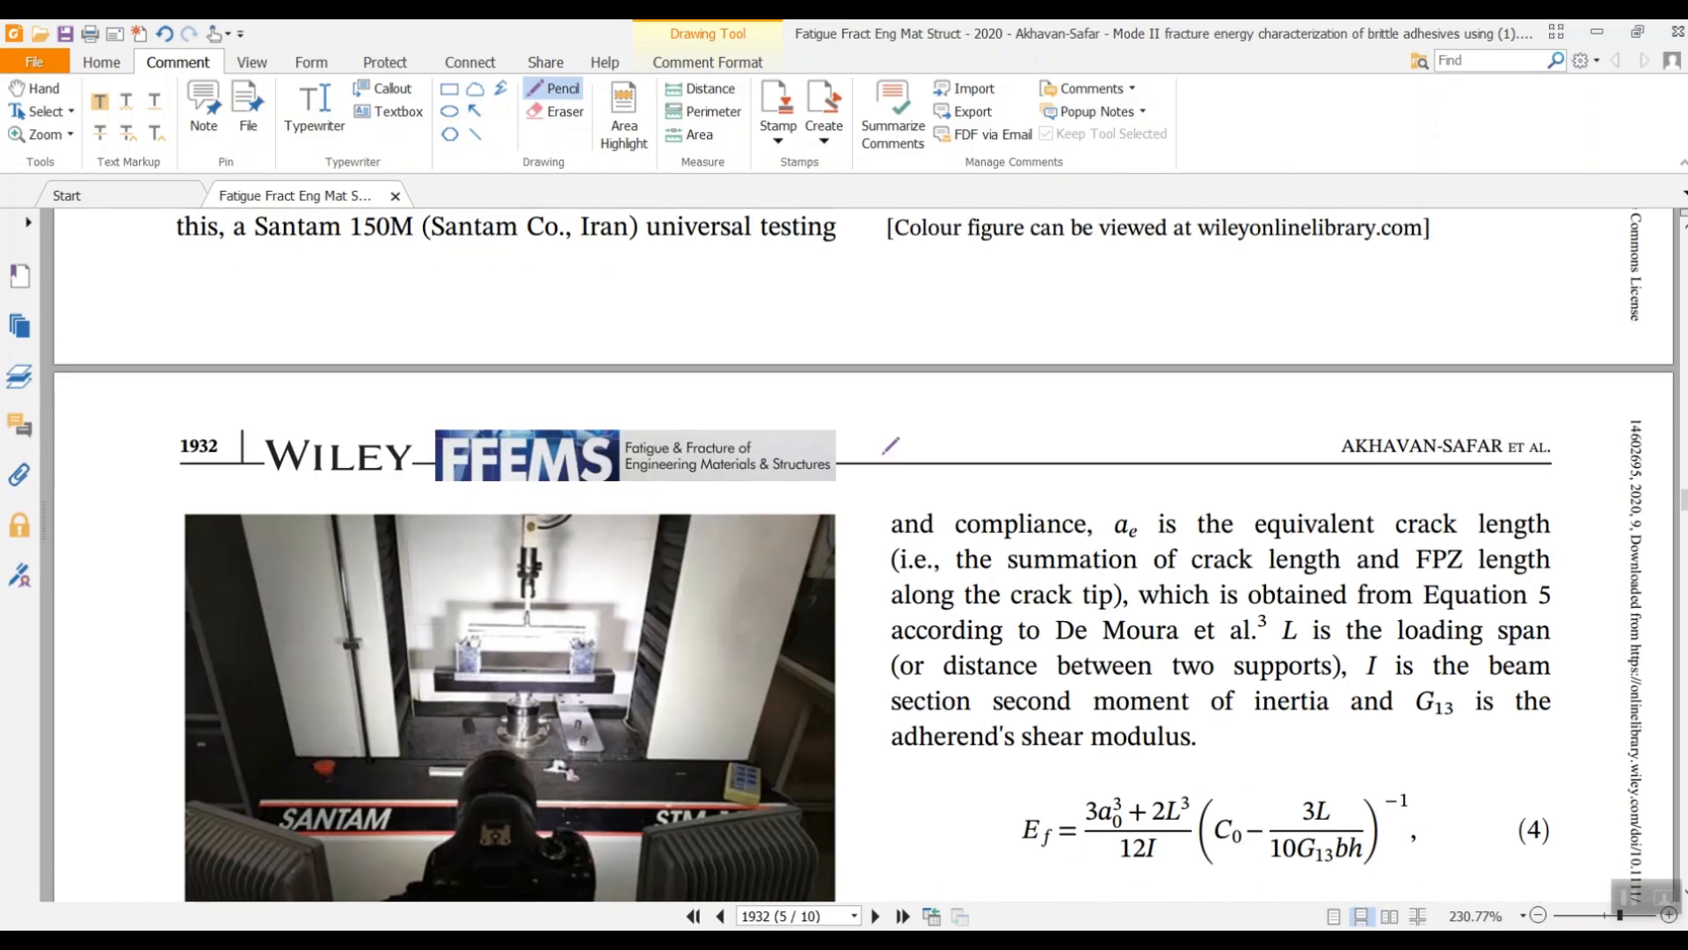
scroll(885, 448, "up", 15)
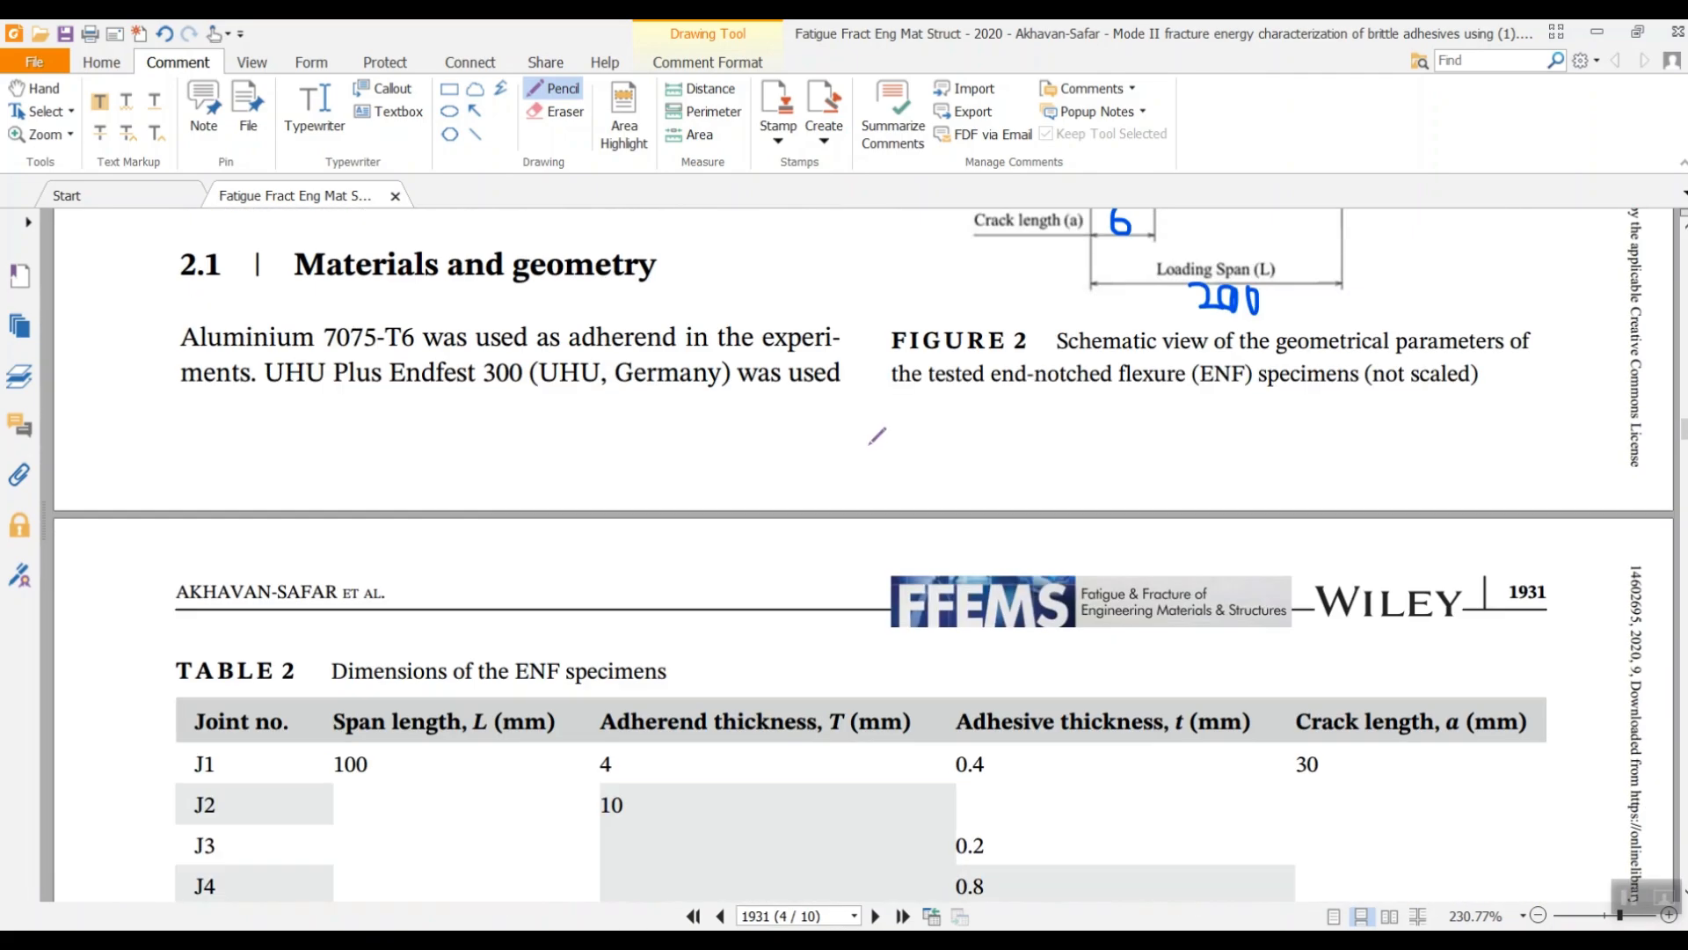
scroll(875, 453, "down", 4)
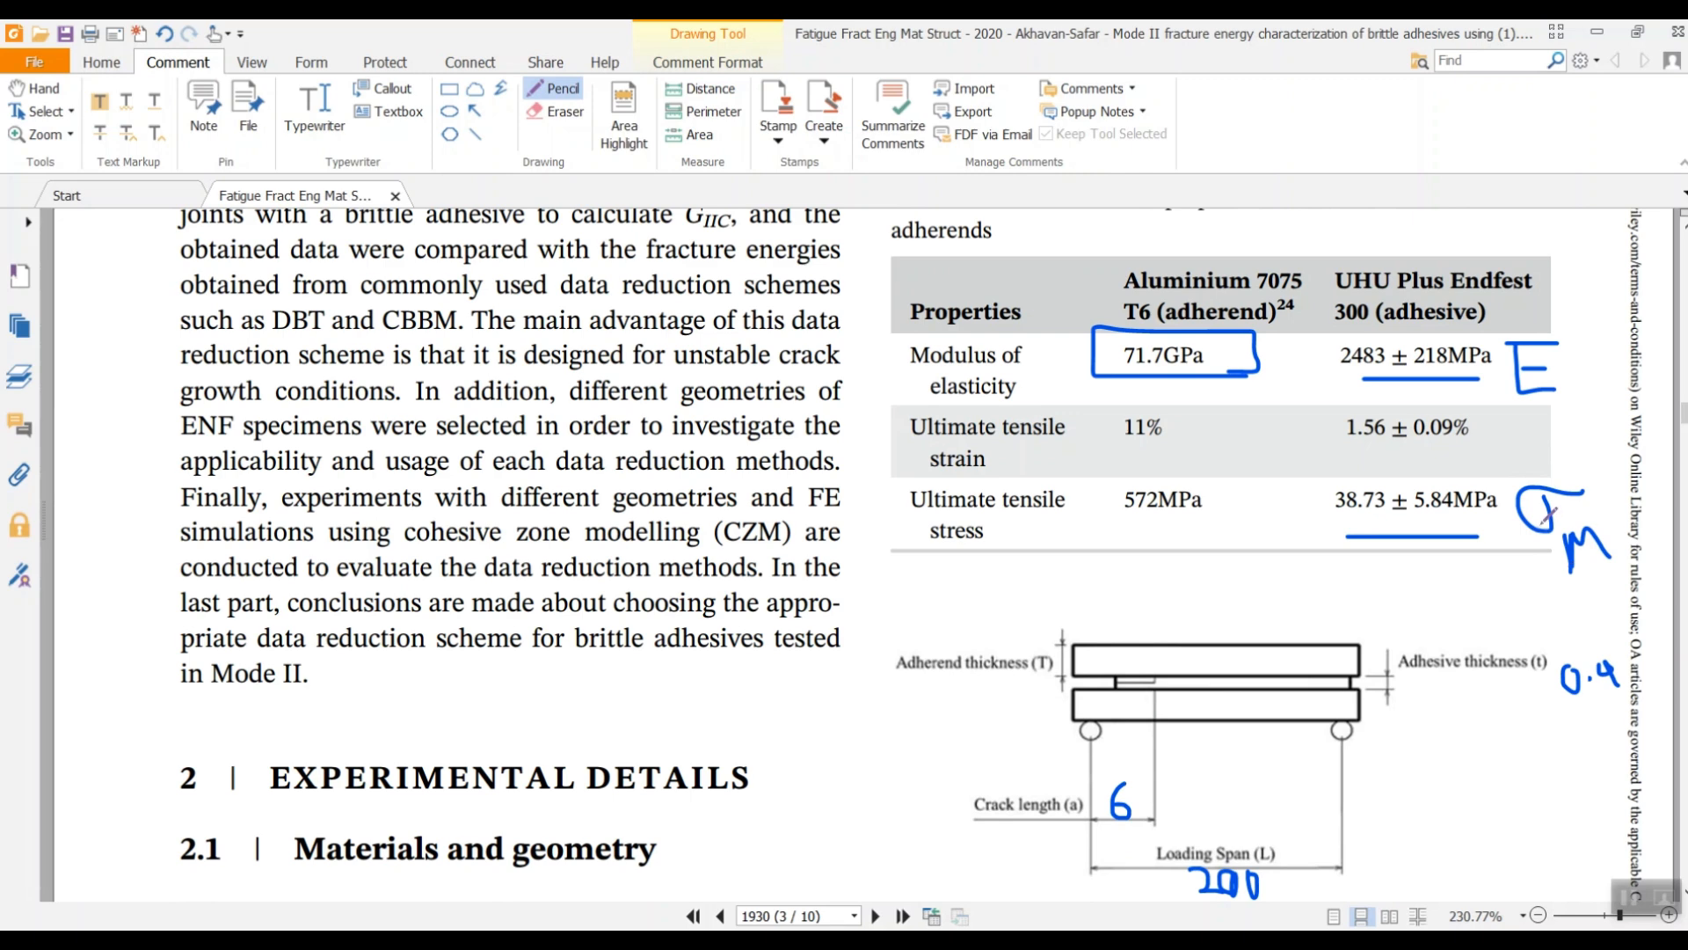
scroll(1224, 544, "down", 3)
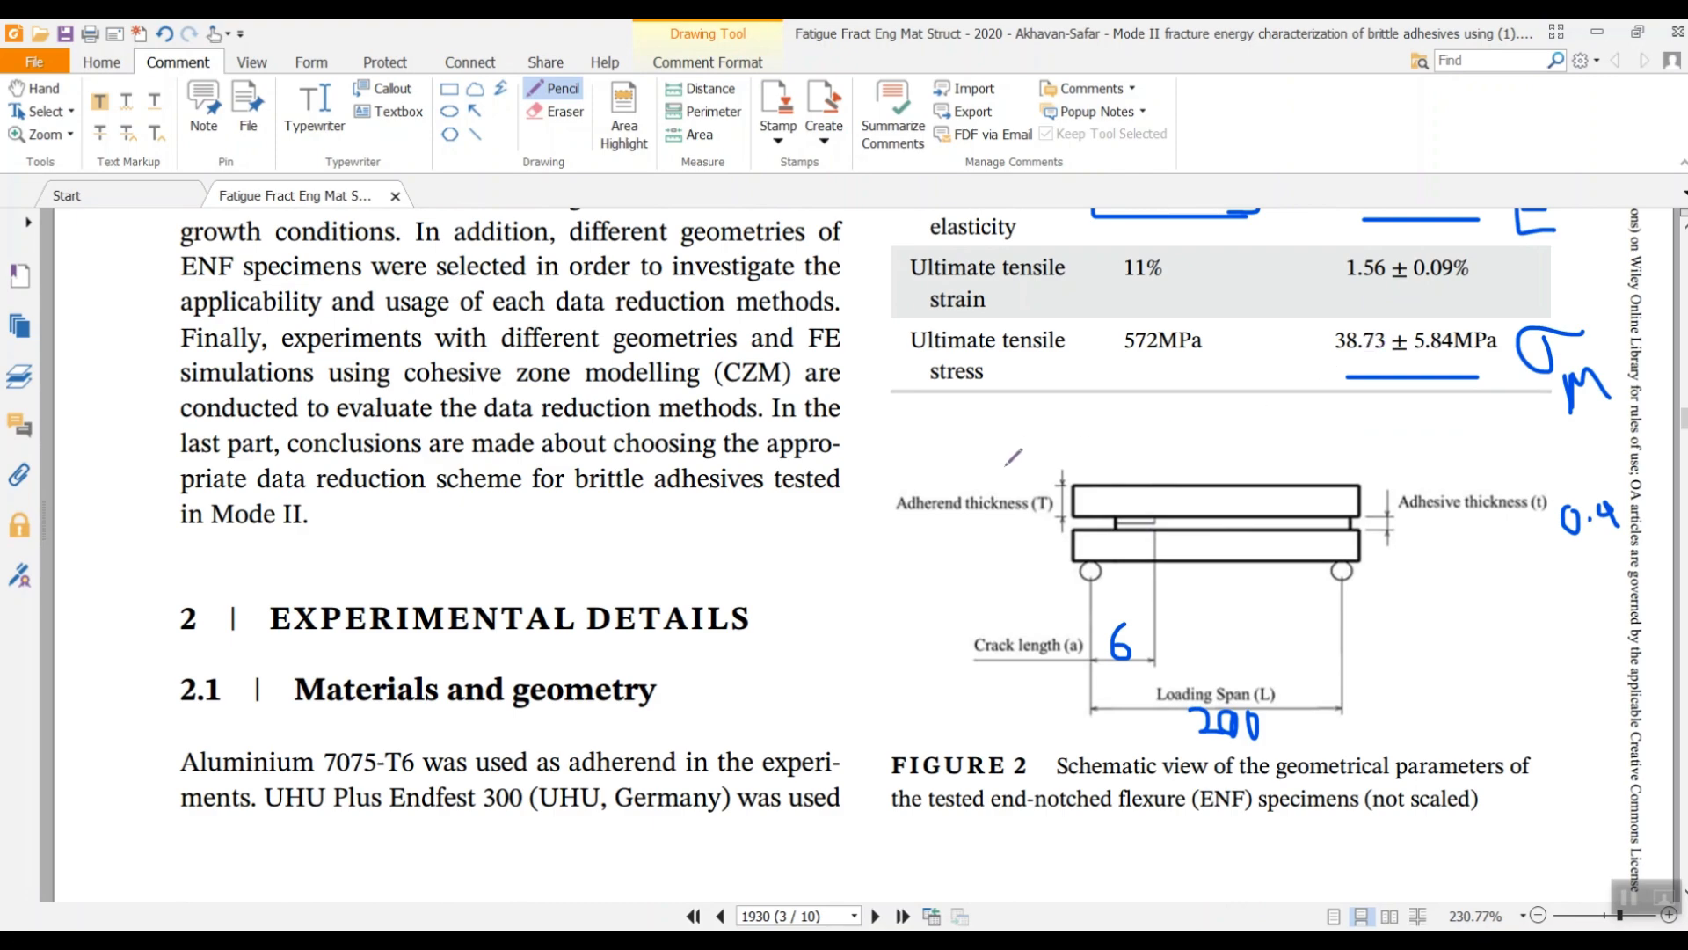
scroll(1008, 463, "down", 20)
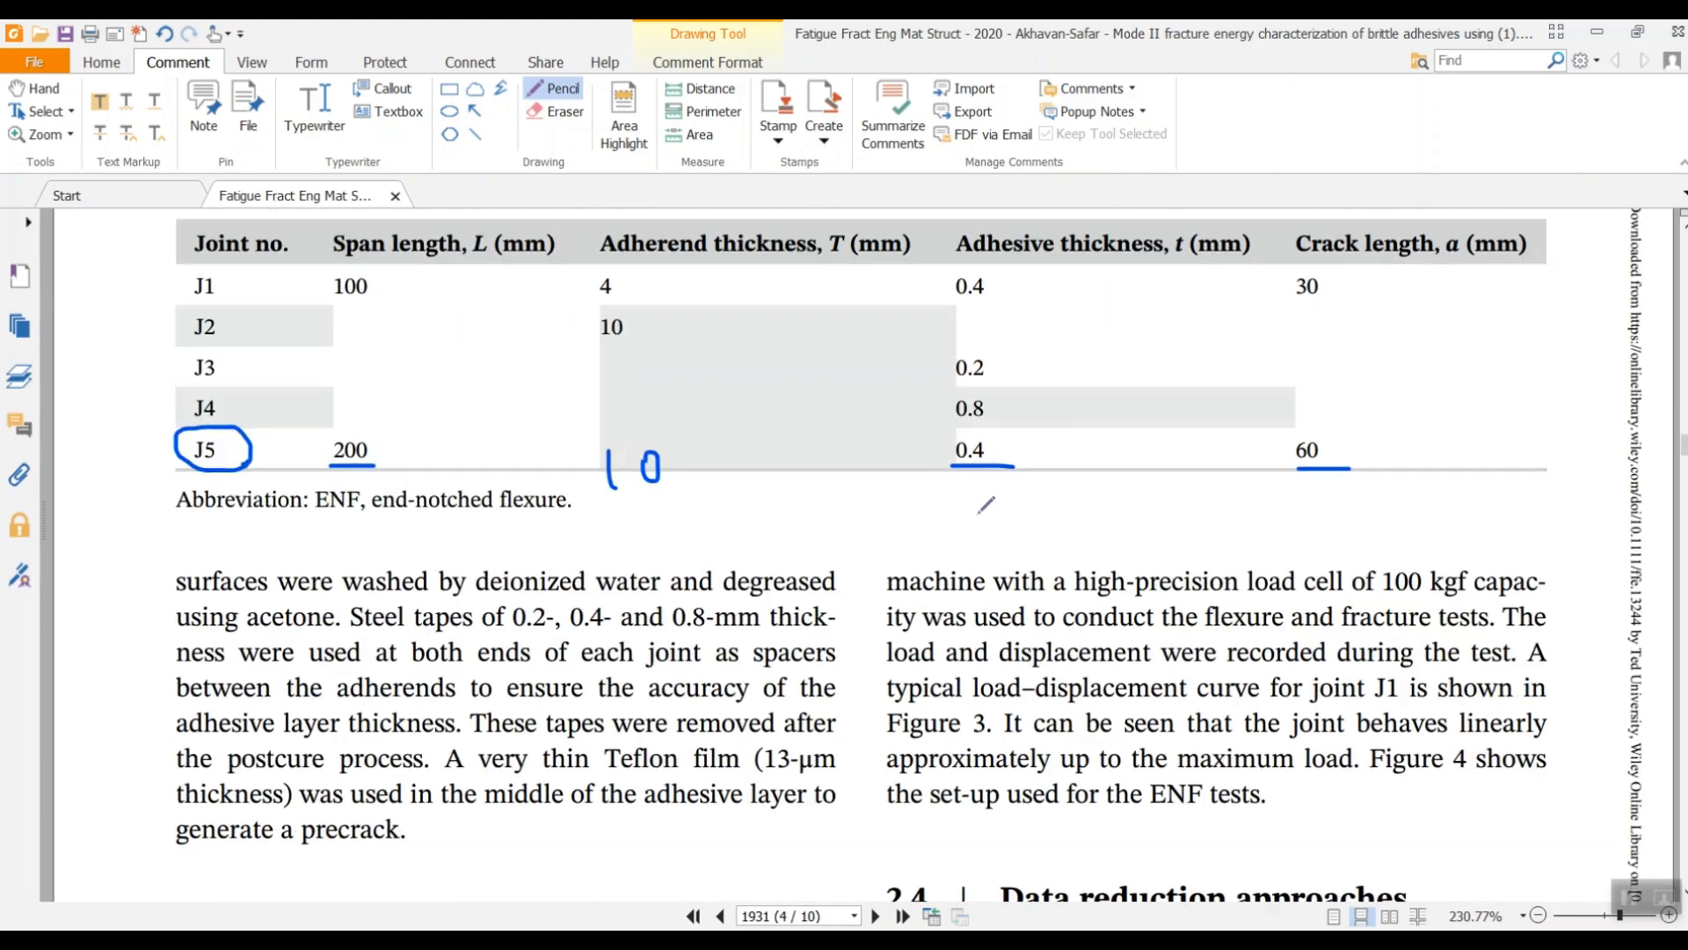
scroll(973, 521, "down", 20)
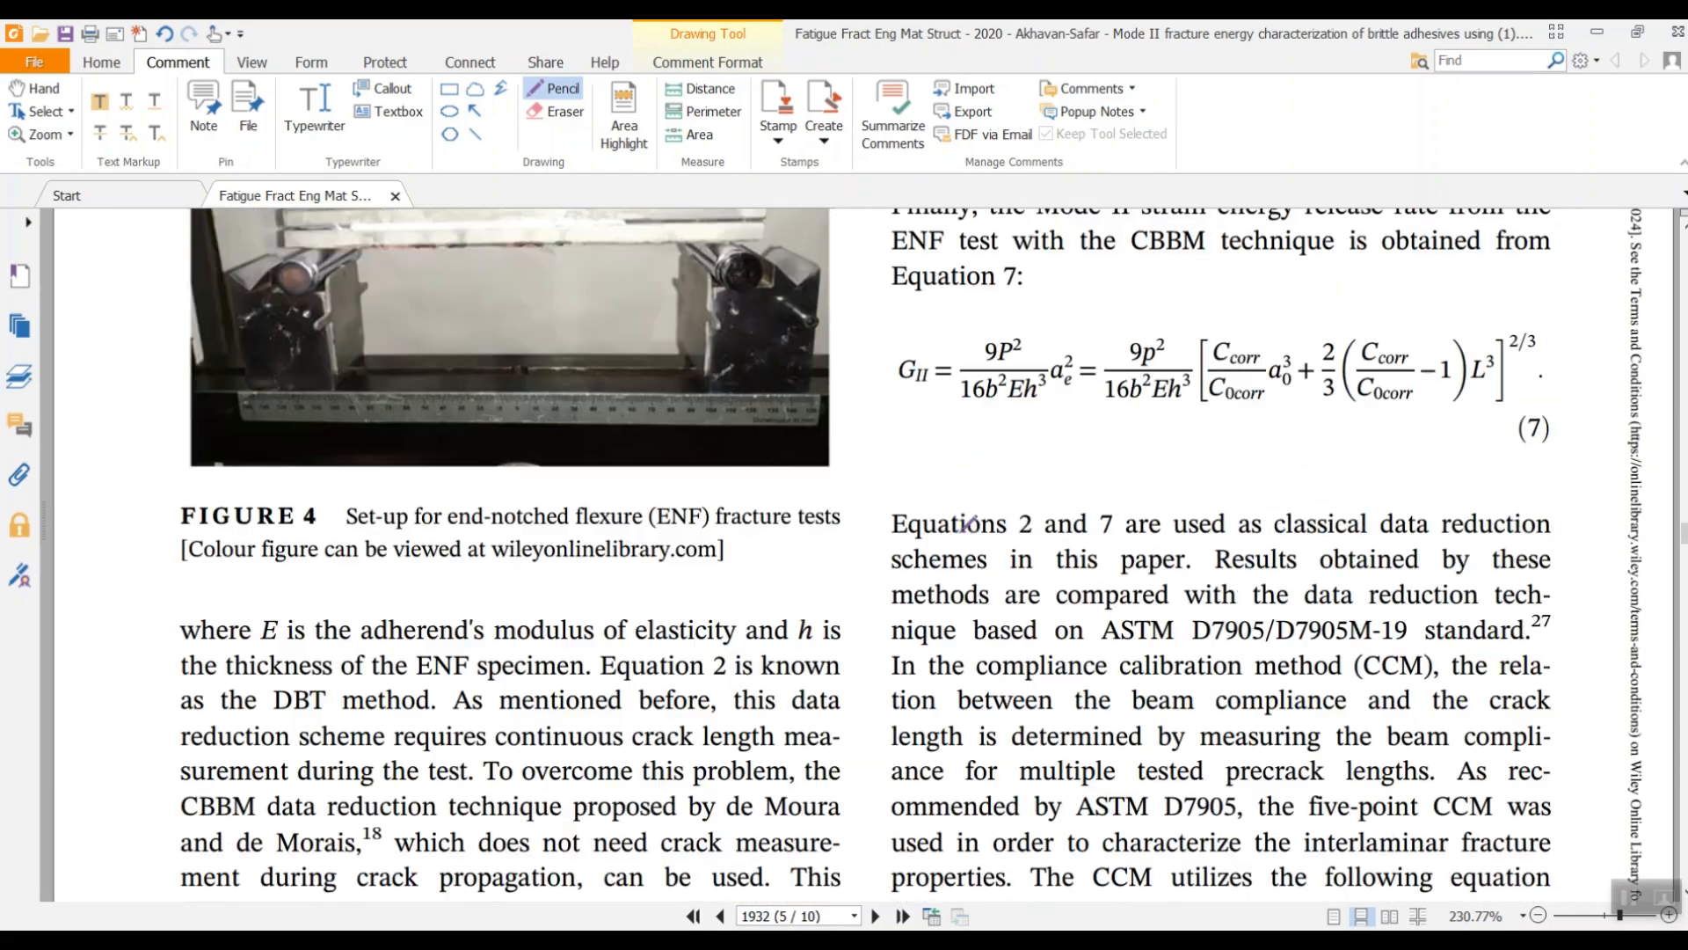
scroll(969, 528, "down", 20)
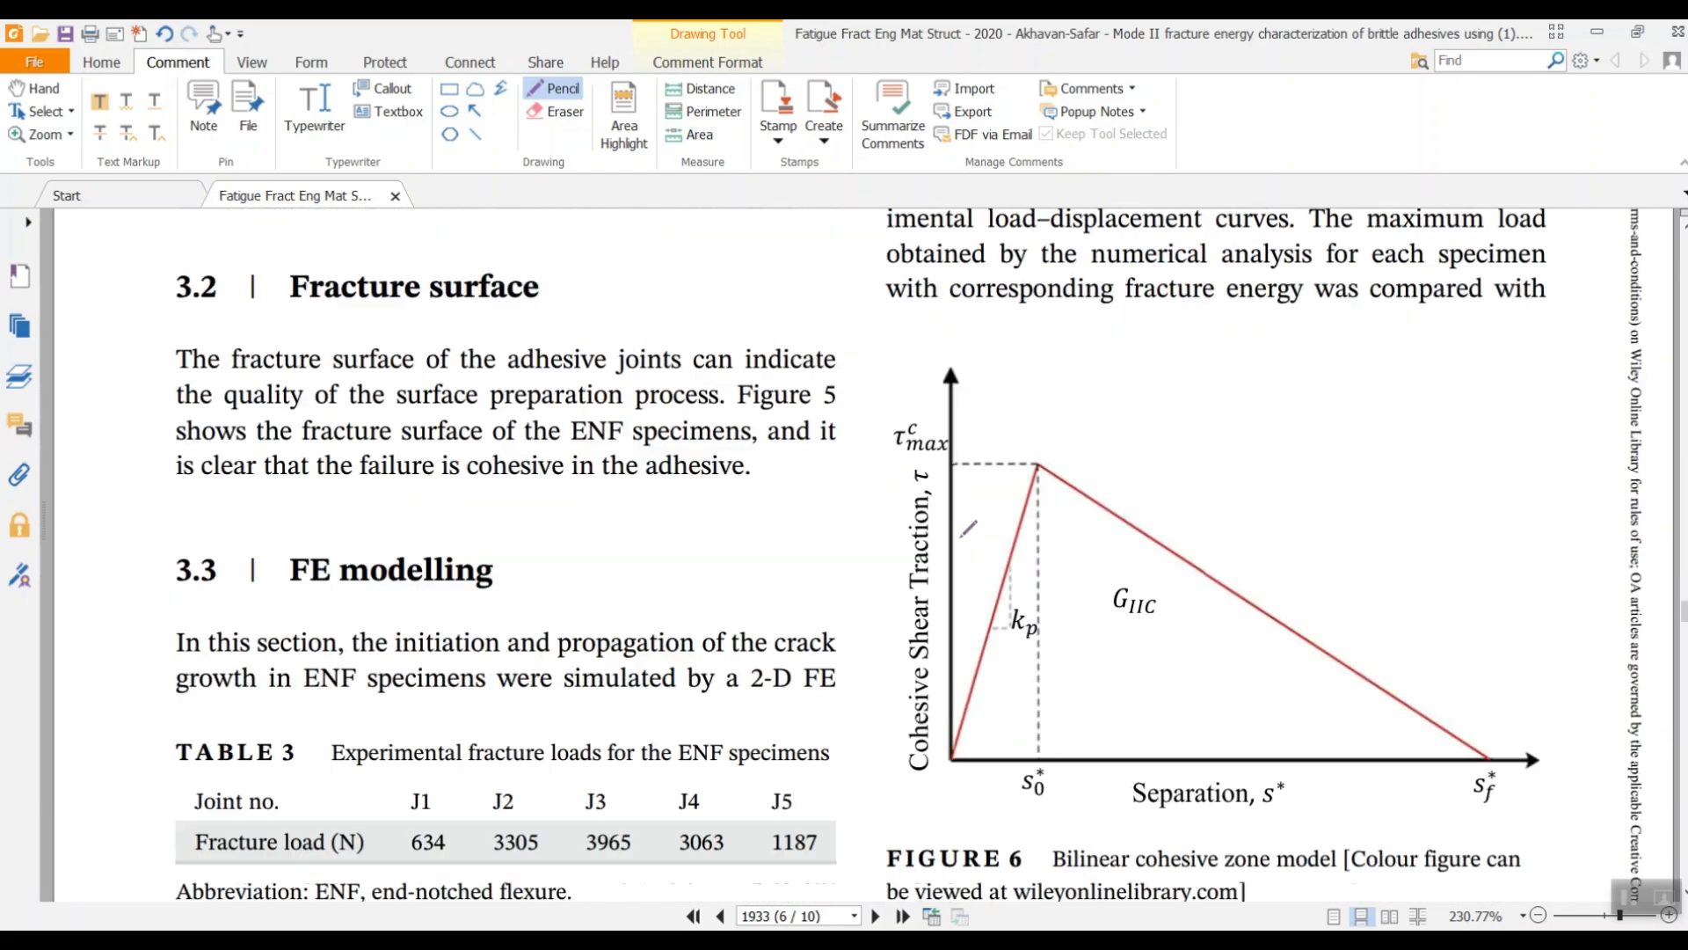
scroll(976, 510, "down", 20)
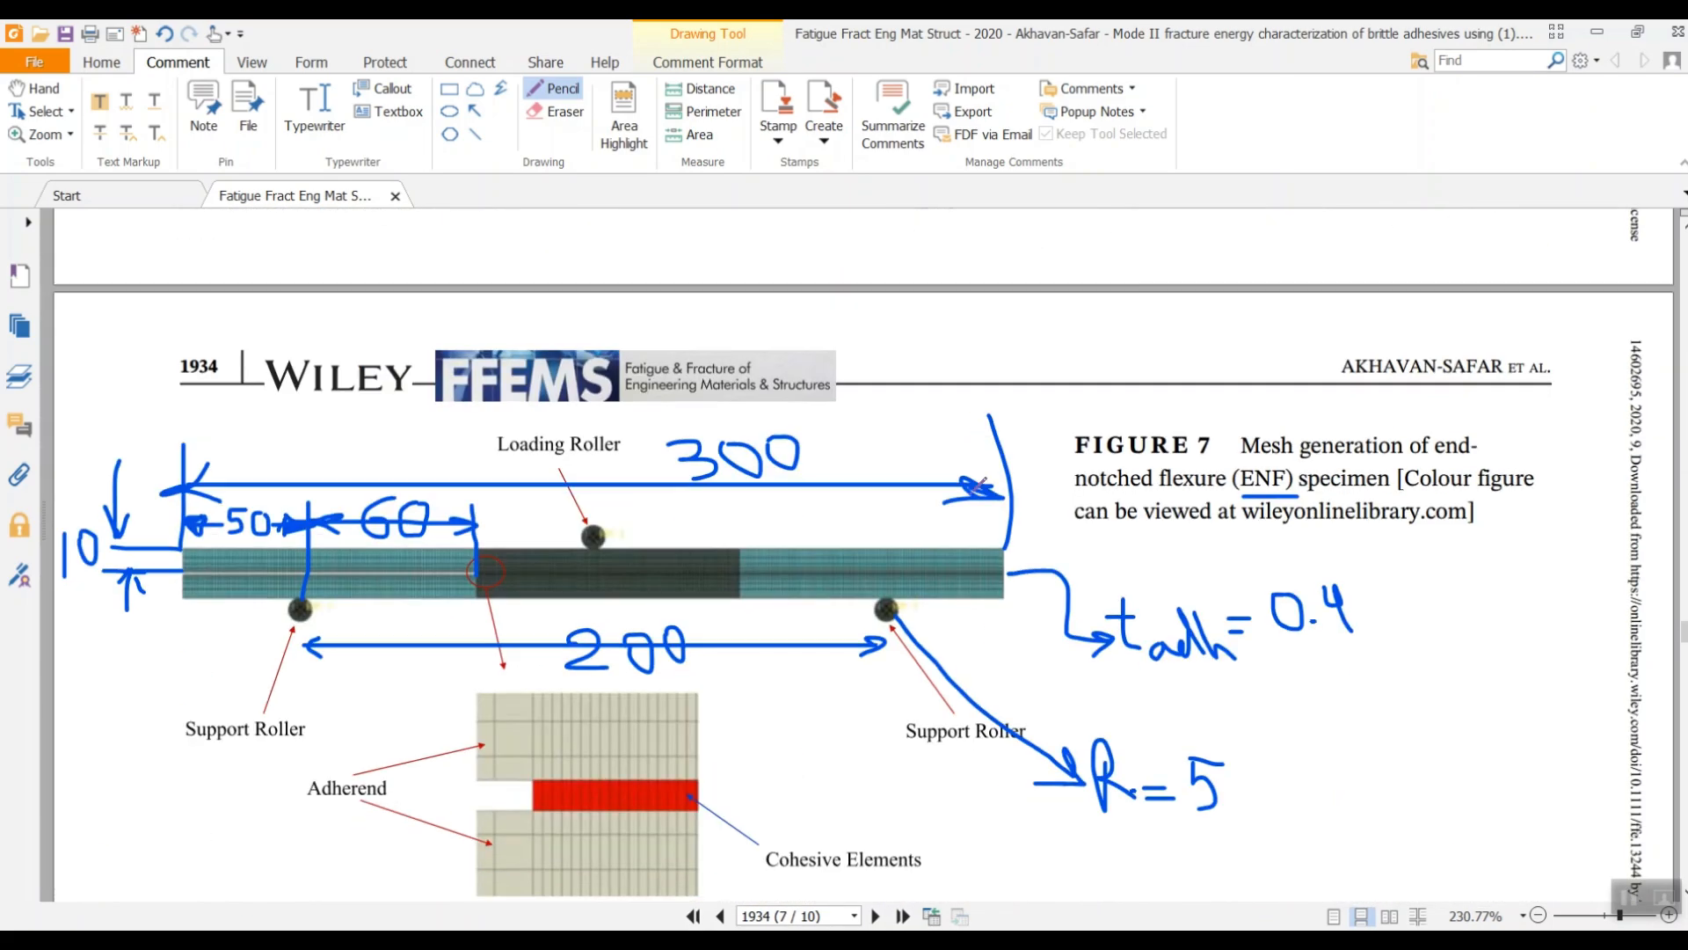
scroll(985, 502, "down", 5)
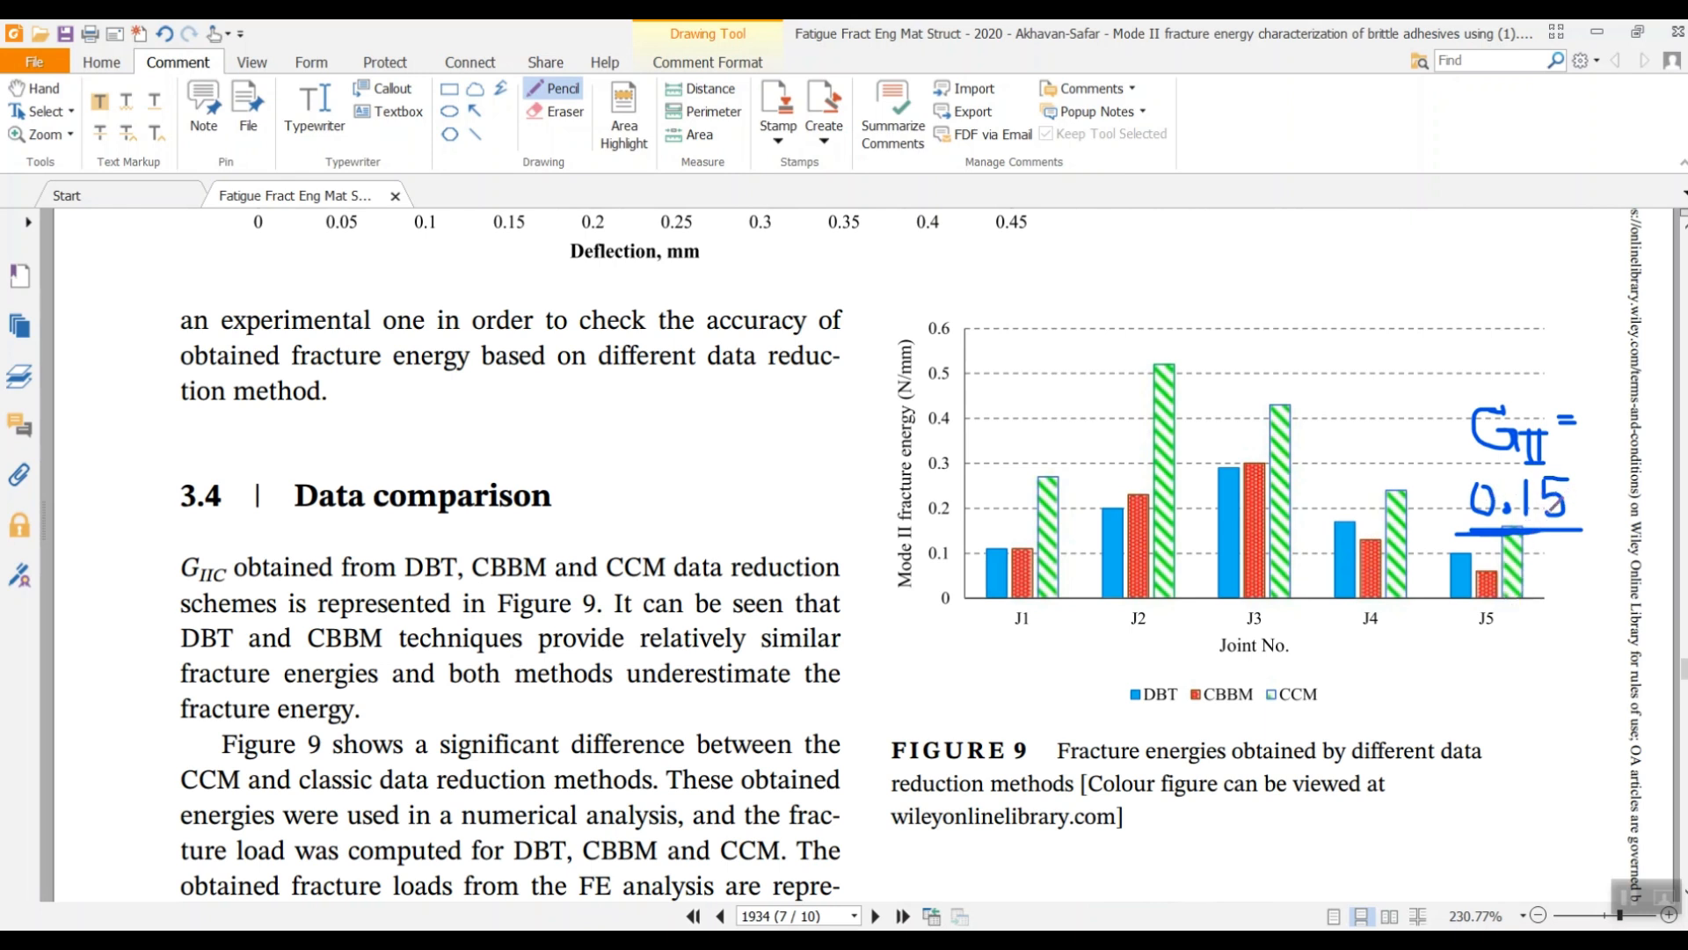
scroll(1509, 513, "down", 15)
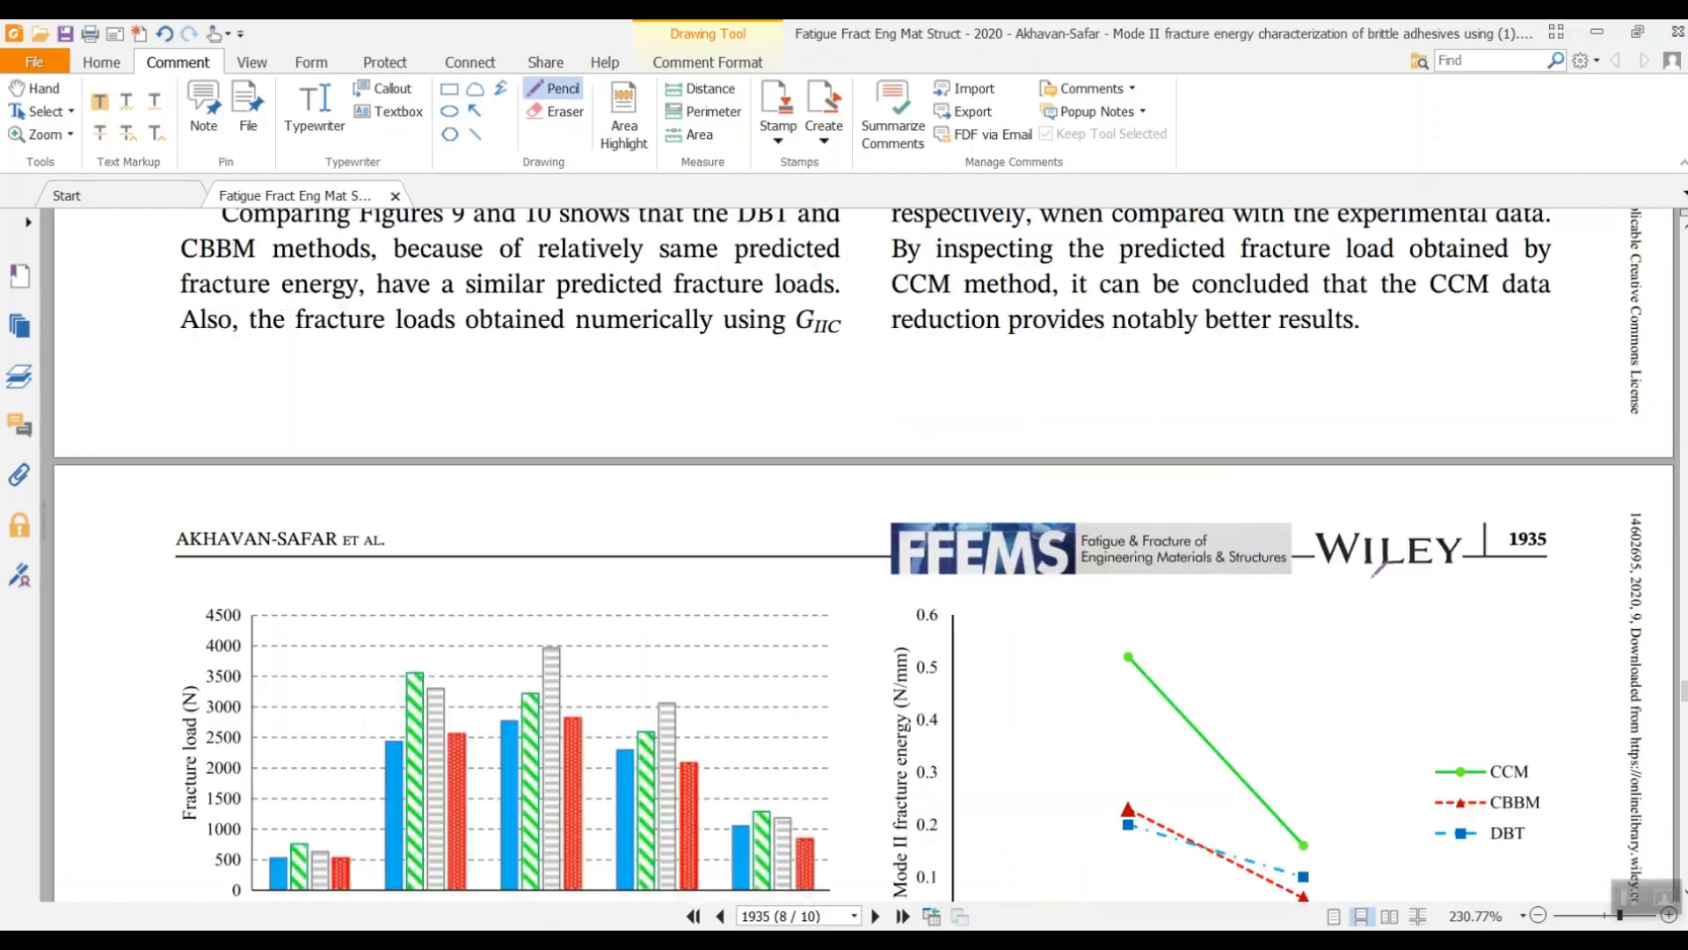
scroll(1094, 664, "down", 3)
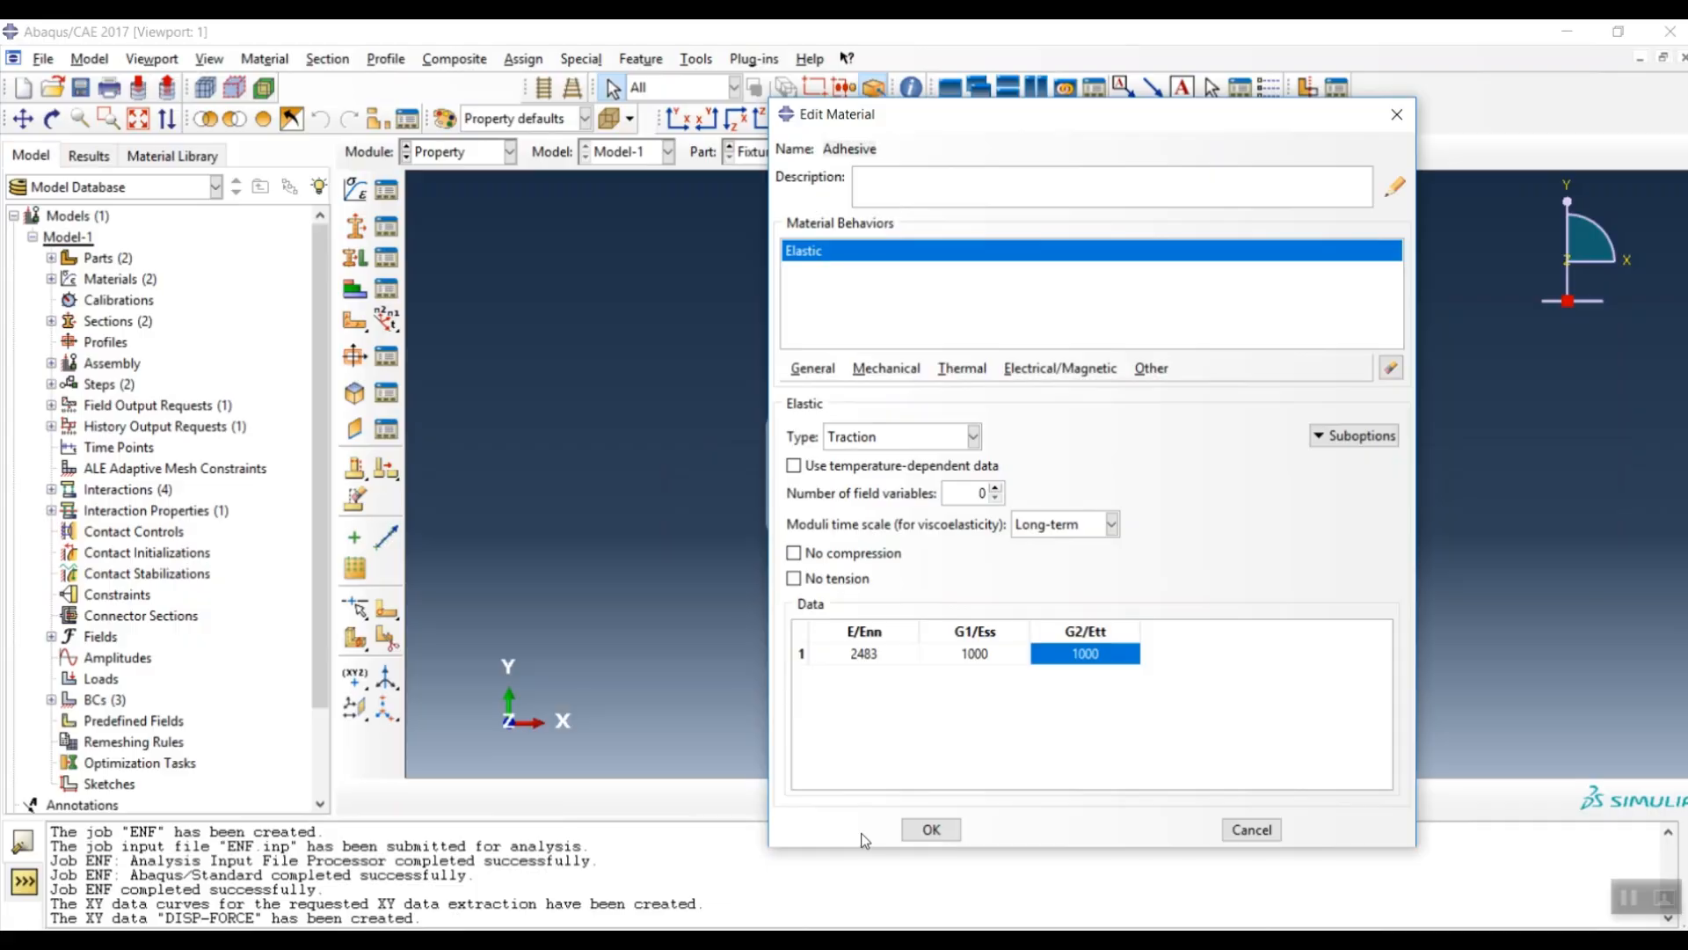
- Give the Adhesive a Quads Damage traction-separation law with nominal stresses 38, 38 and 38
left_click(877, 375)
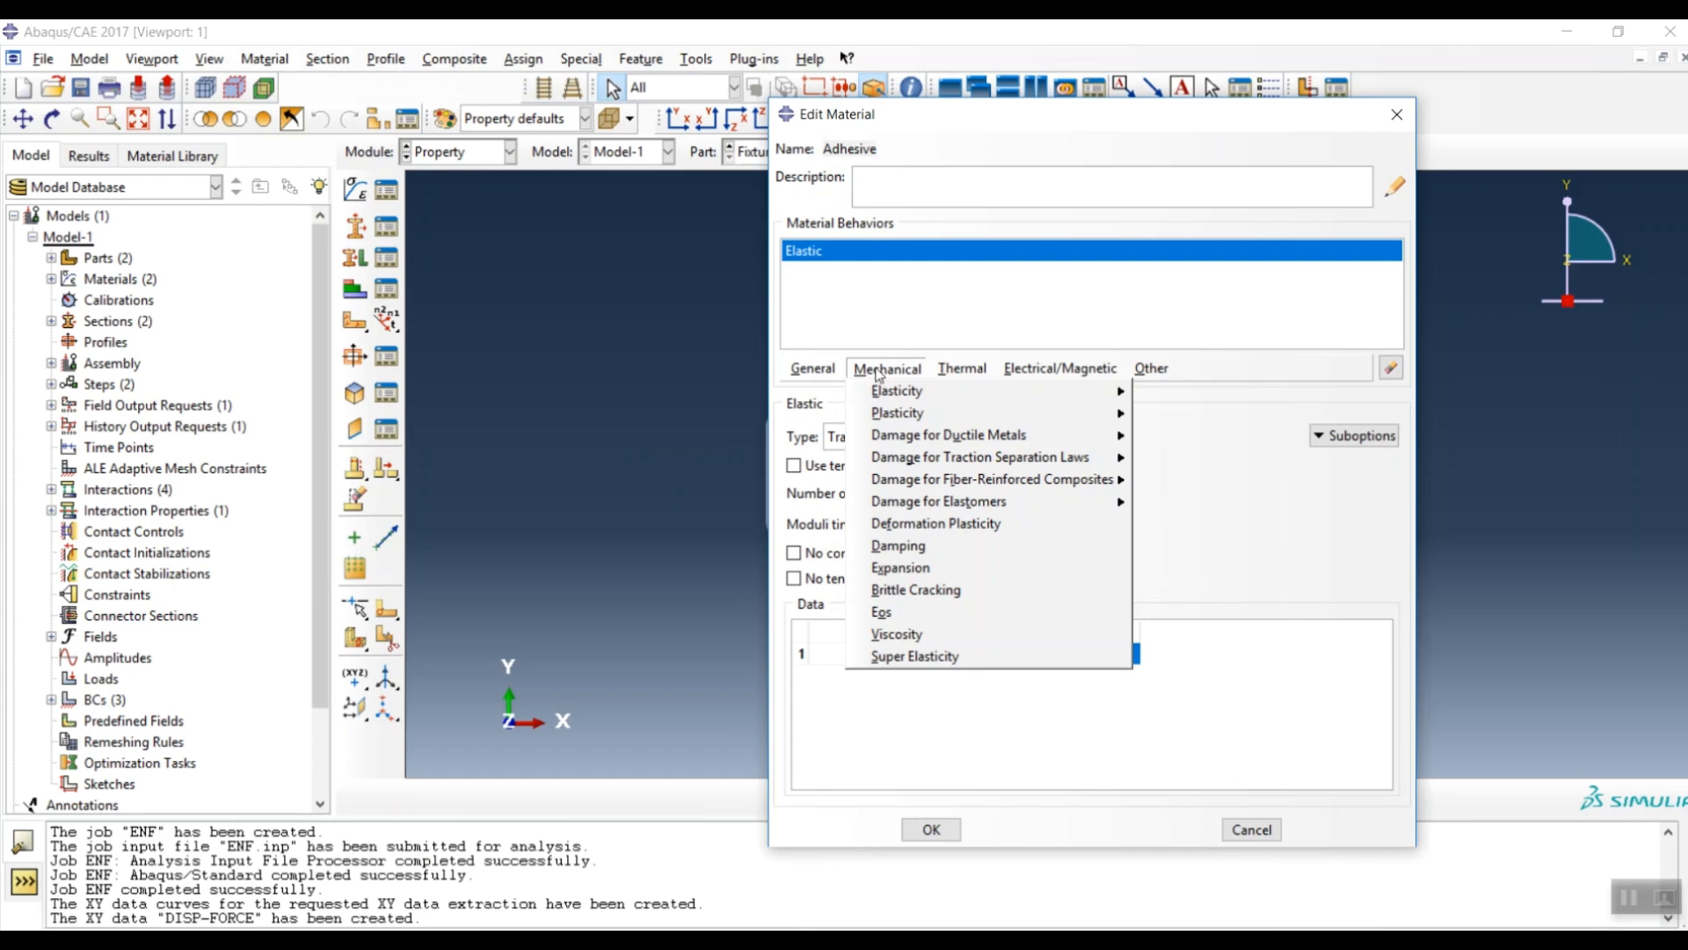
mouse_move(937, 464)
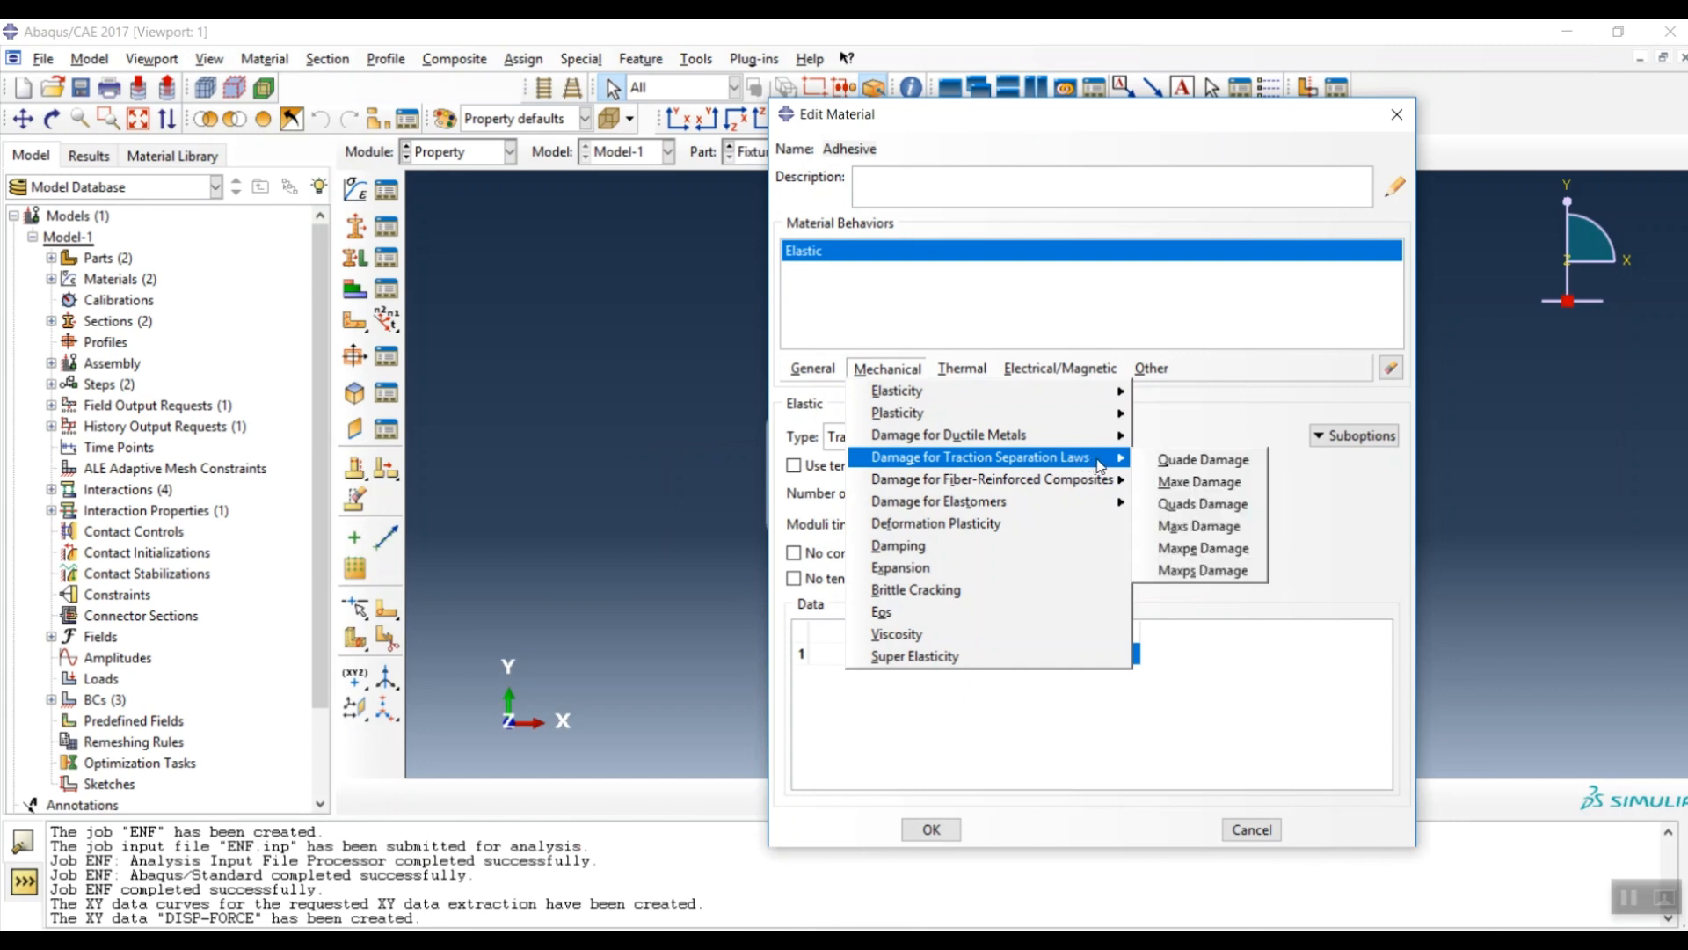
left_click(1191, 507)
left_click(915, 675)
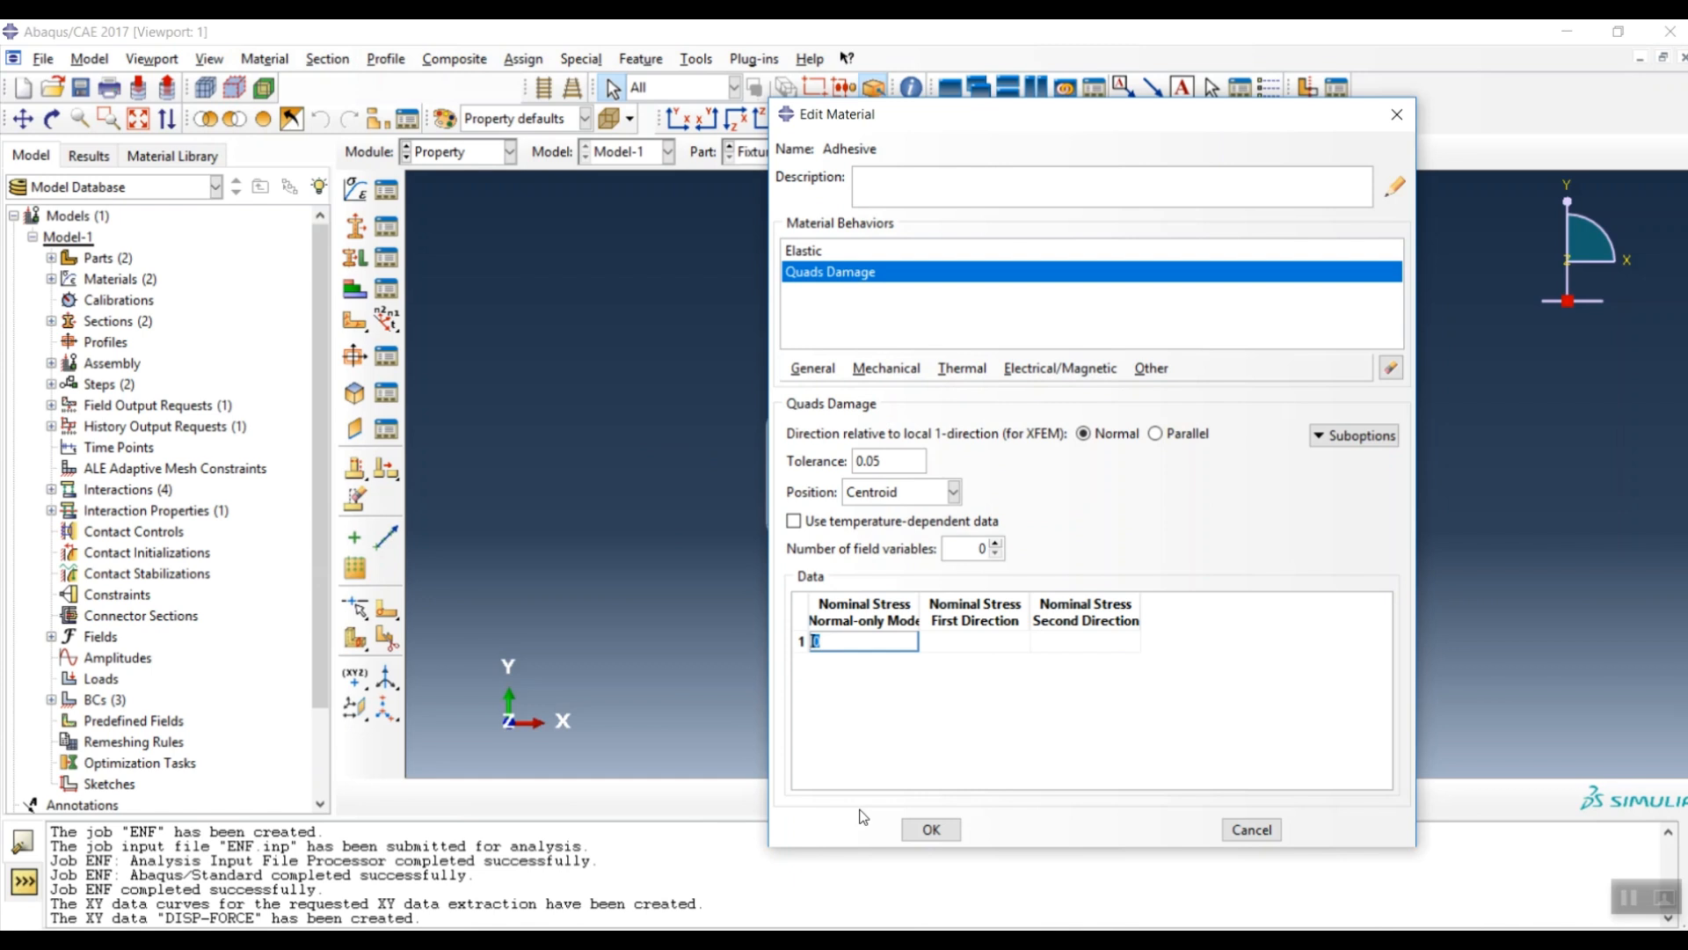
left_click(991, 646)
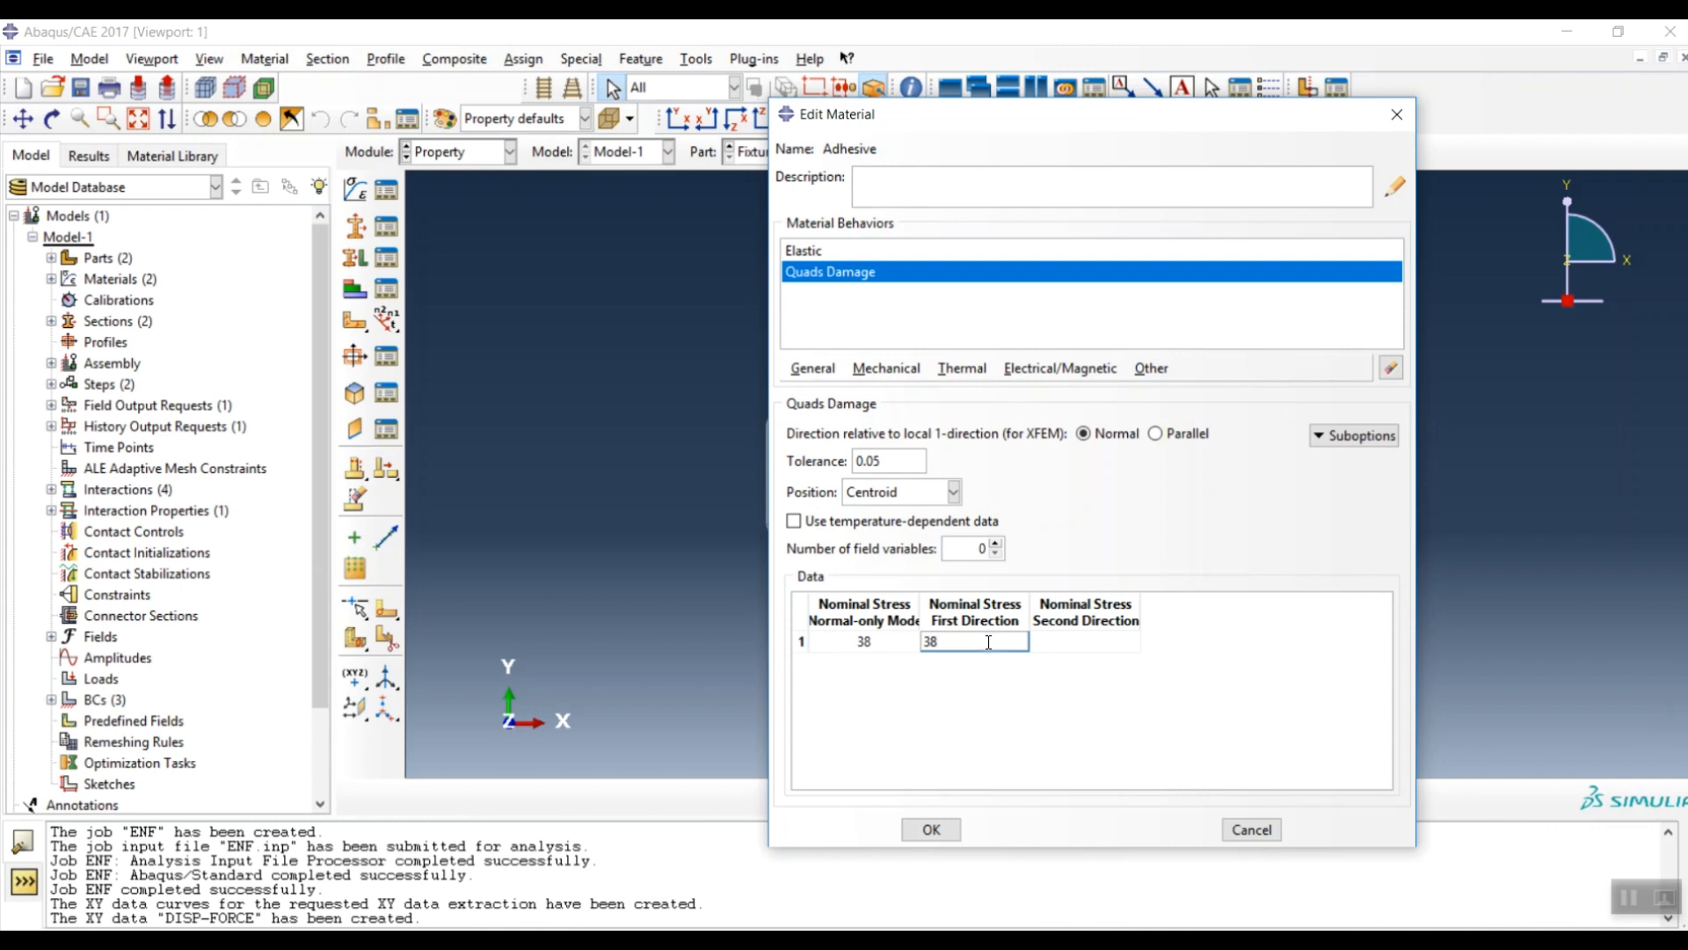
left_click(1051, 640)
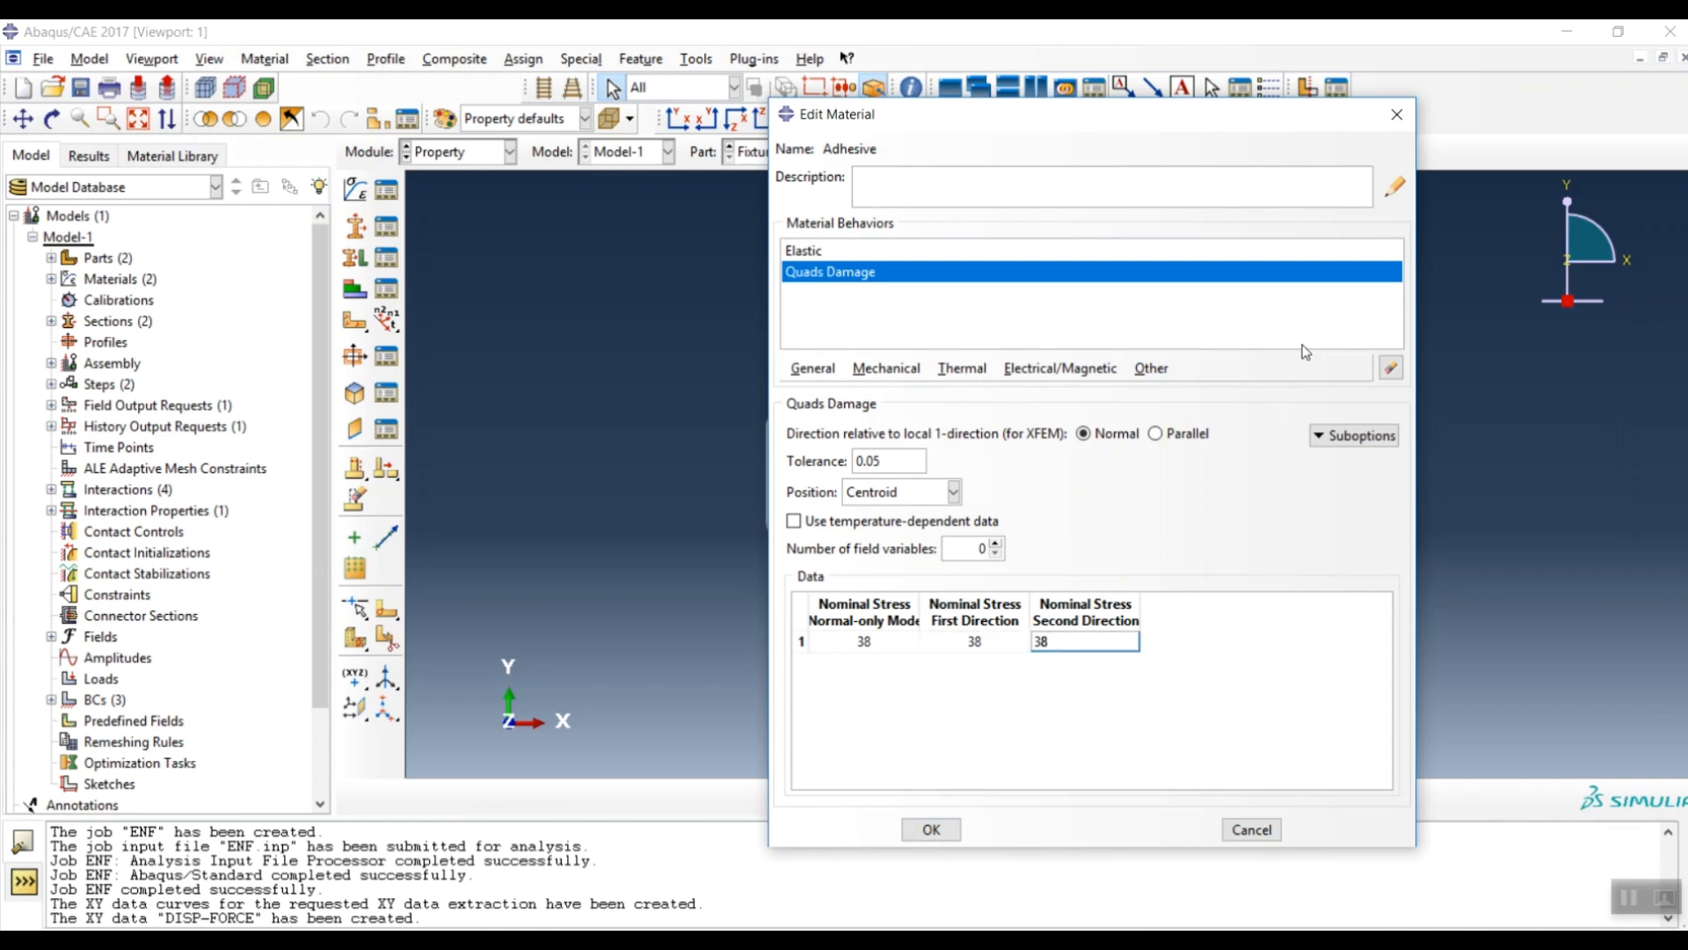
- Add an energy-based Damage Evolution with Power Law mixed-mode behaviour and power 2
left_click(1359, 437)
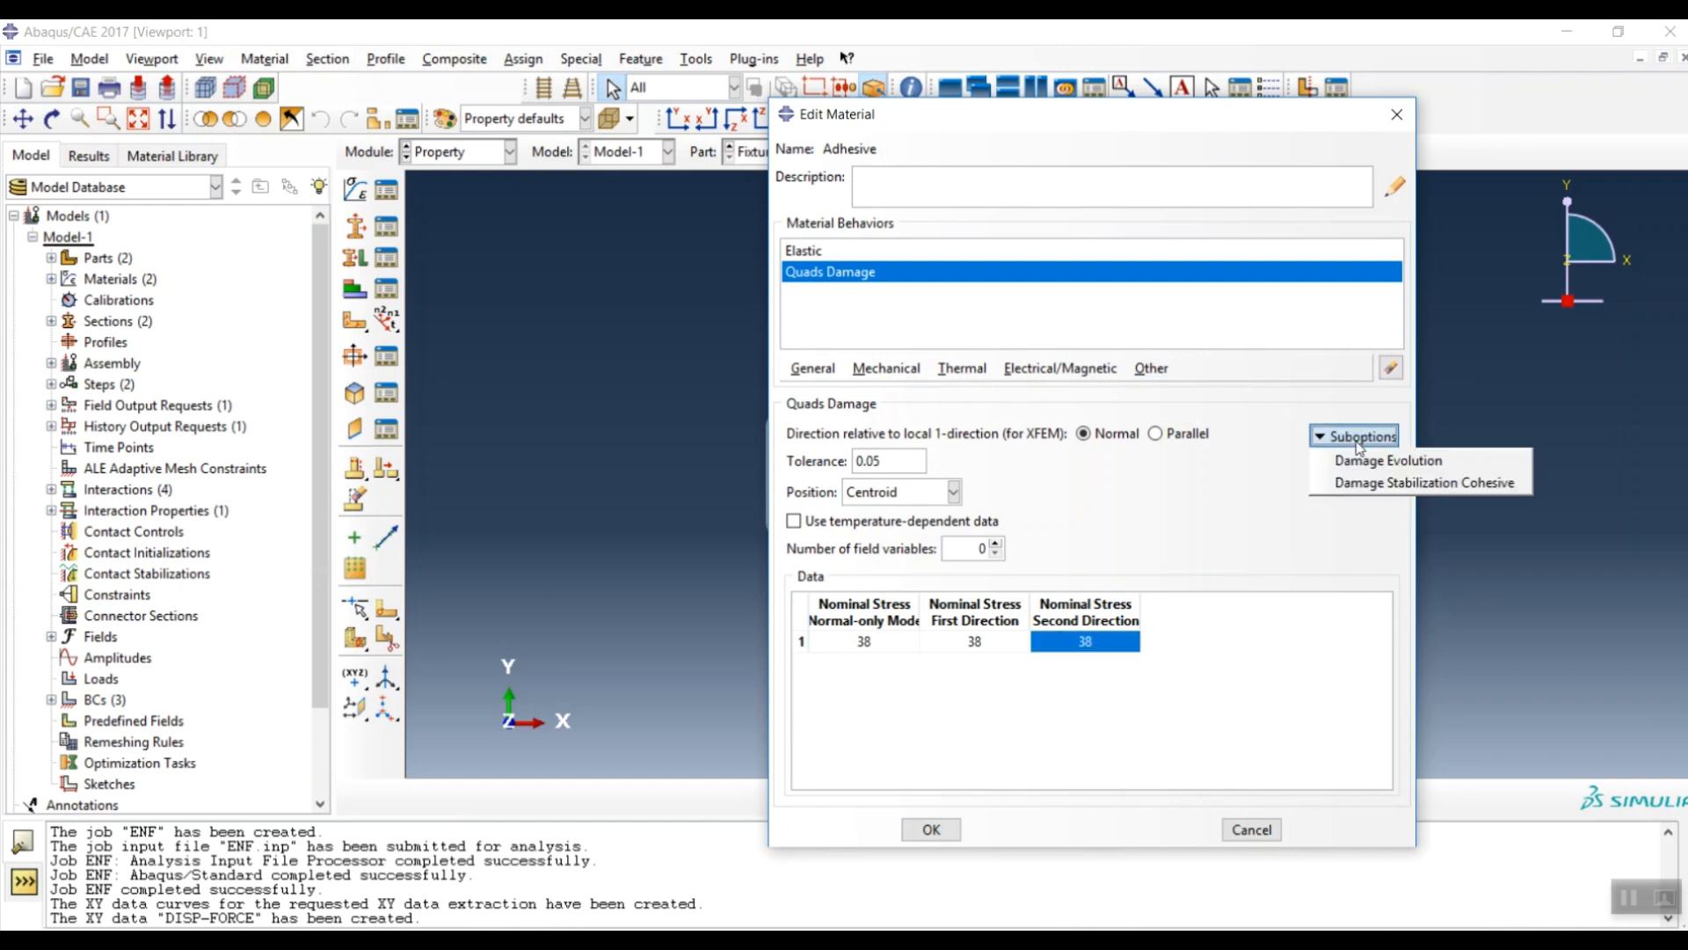
left_click(1369, 464)
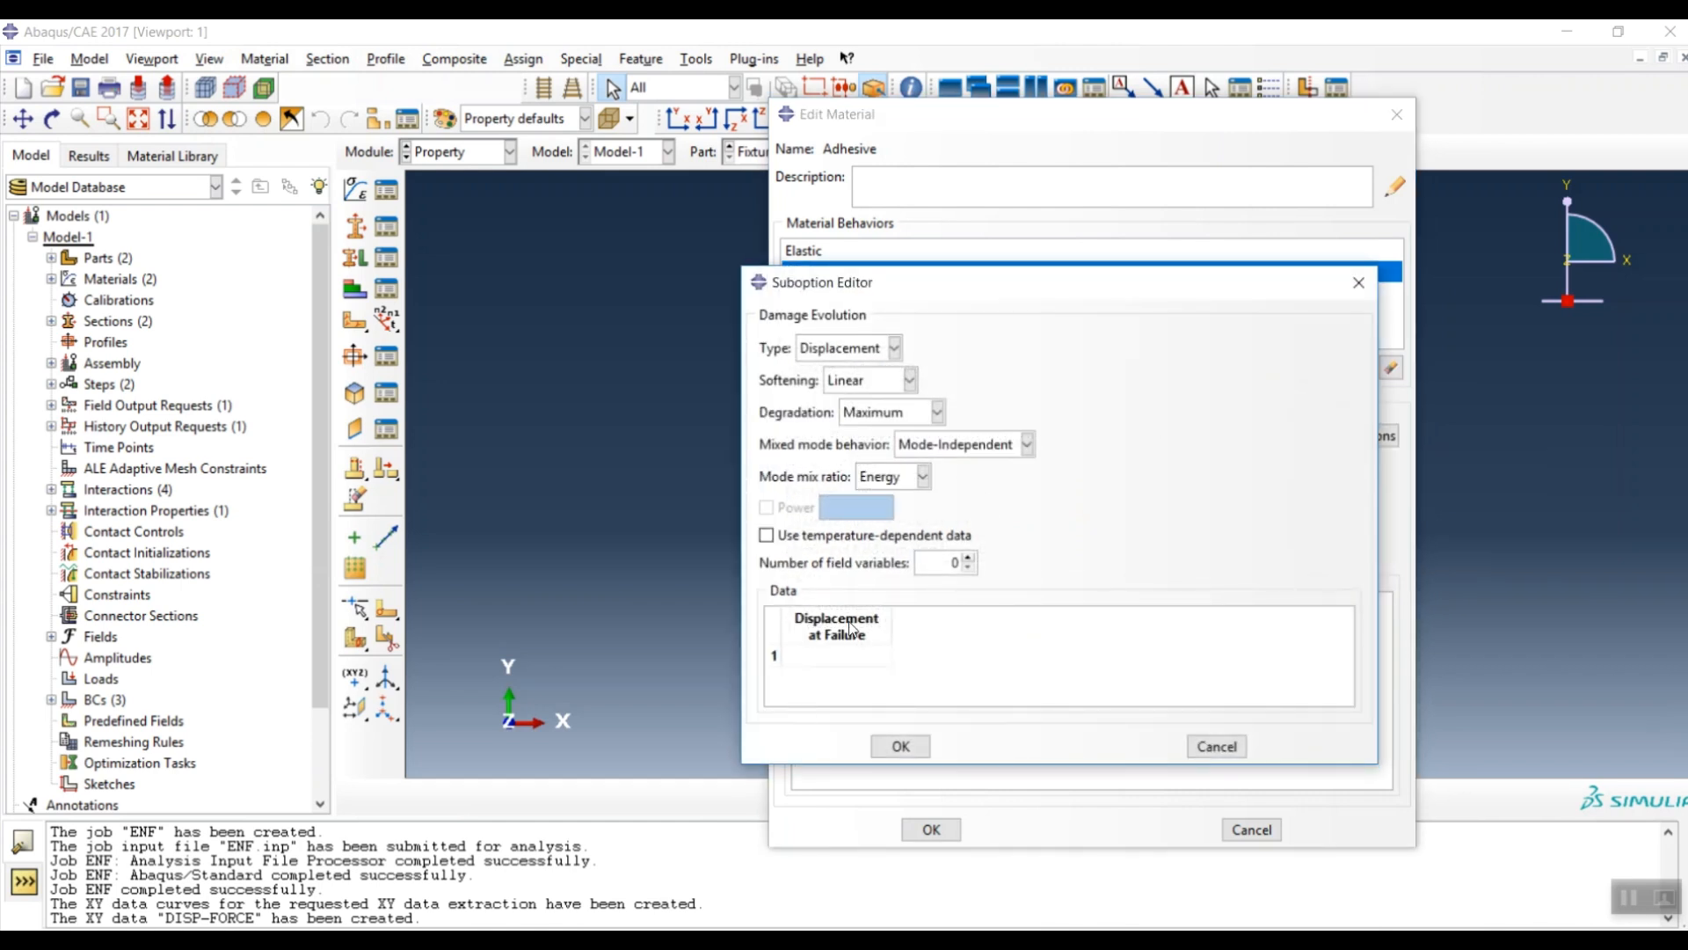
left_click(864, 349)
left_click(840, 393)
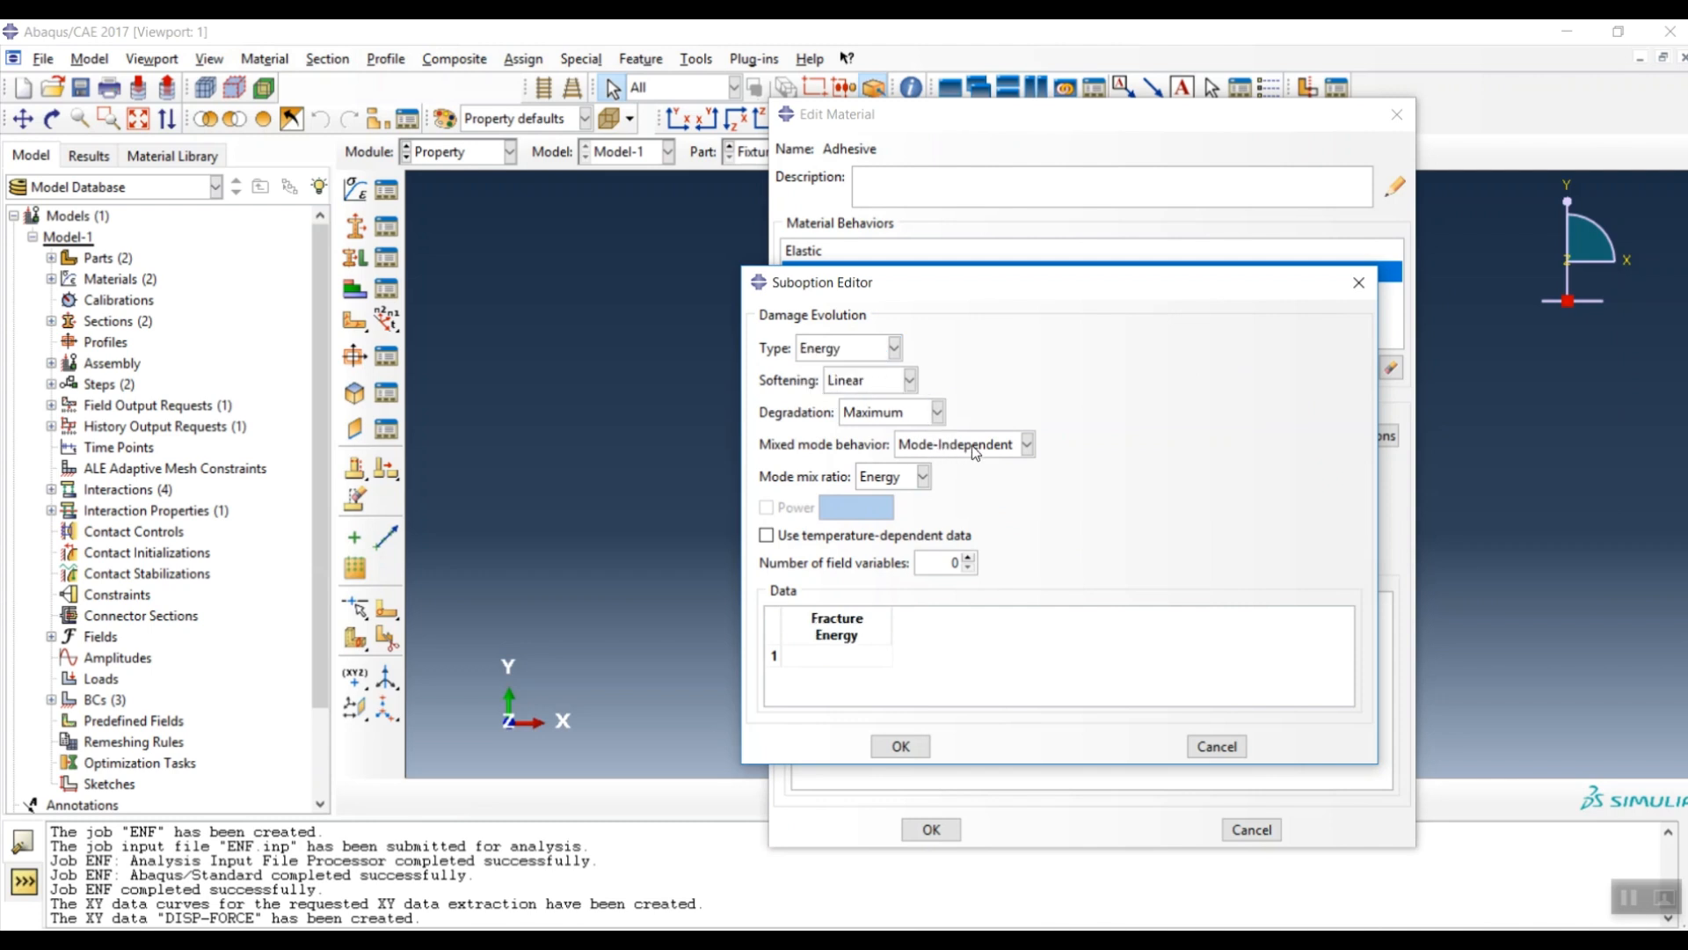
left_click(976, 447)
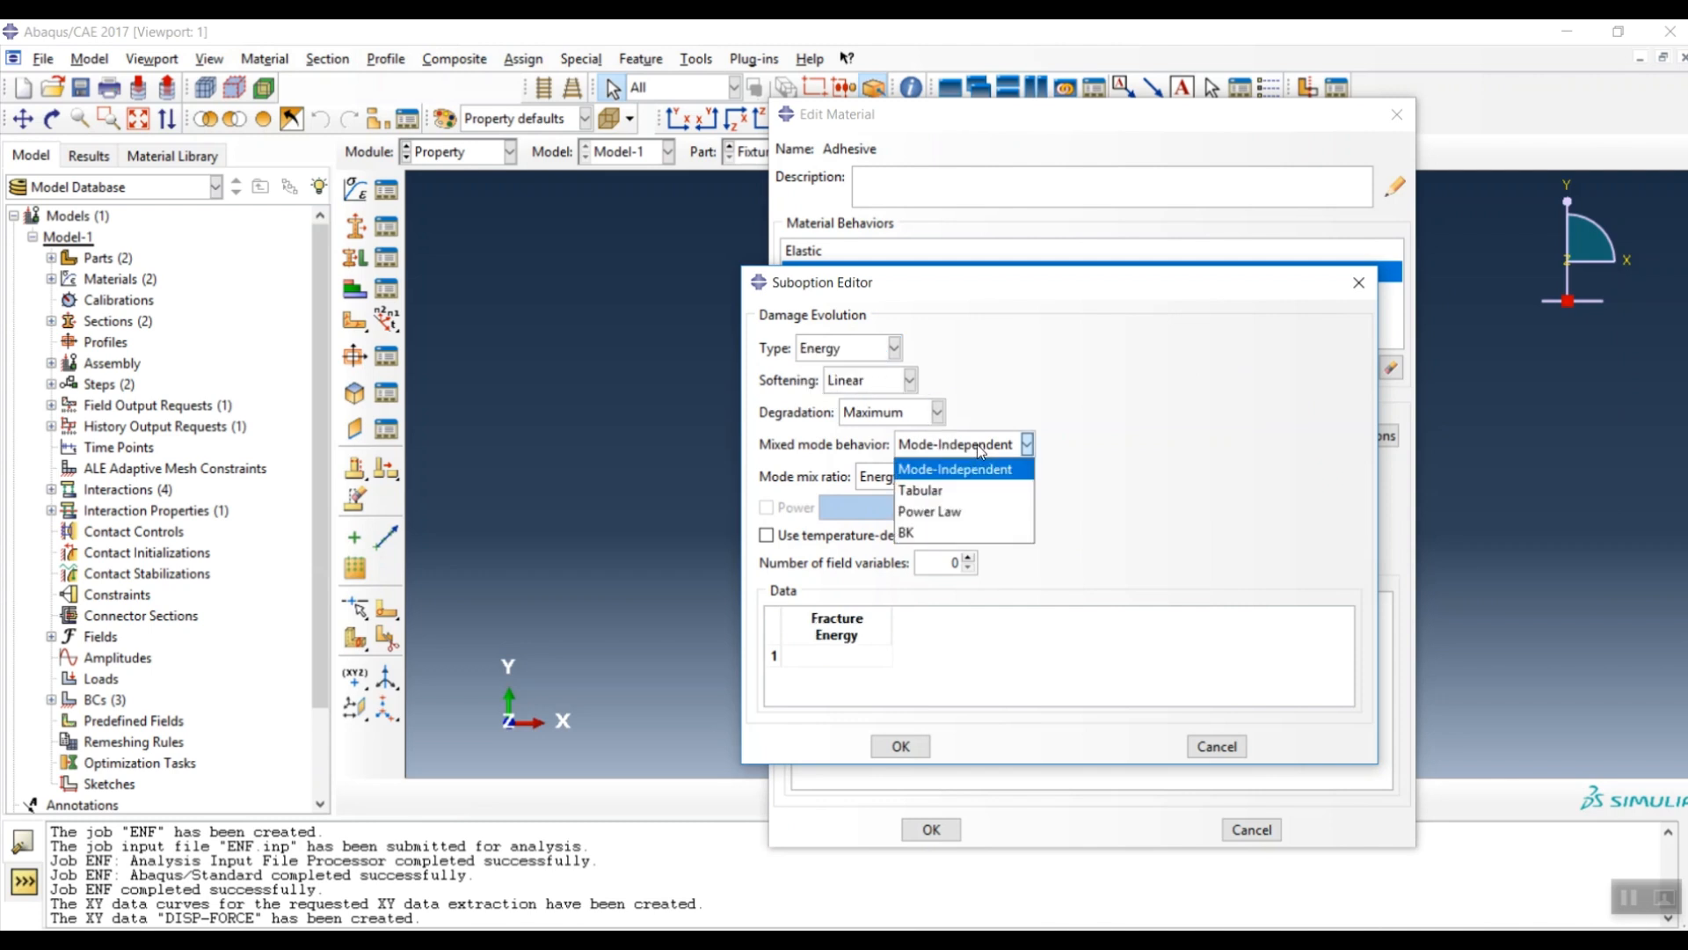
left_click(941, 511)
left_click(783, 510)
left_click(837, 510)
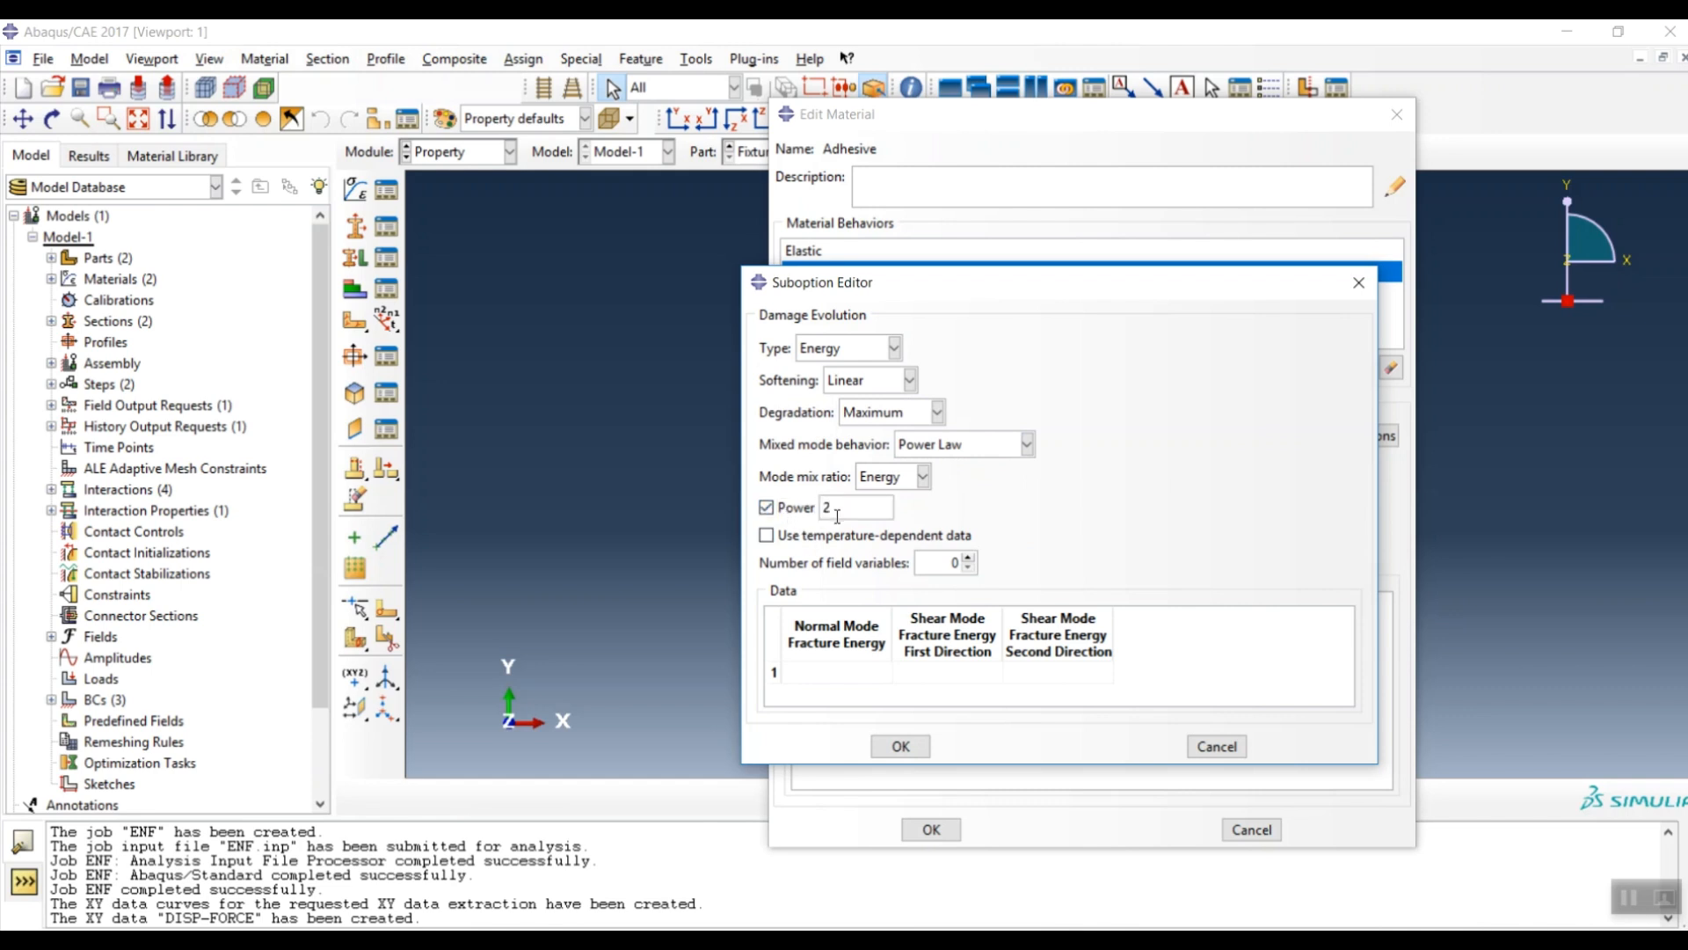
- Enter fracture energies 0 and 0.15 for the first shear direction, and confirm the damage evolution
left_click(847, 672)
left_click(930, 672)
type("0")
type(".15")
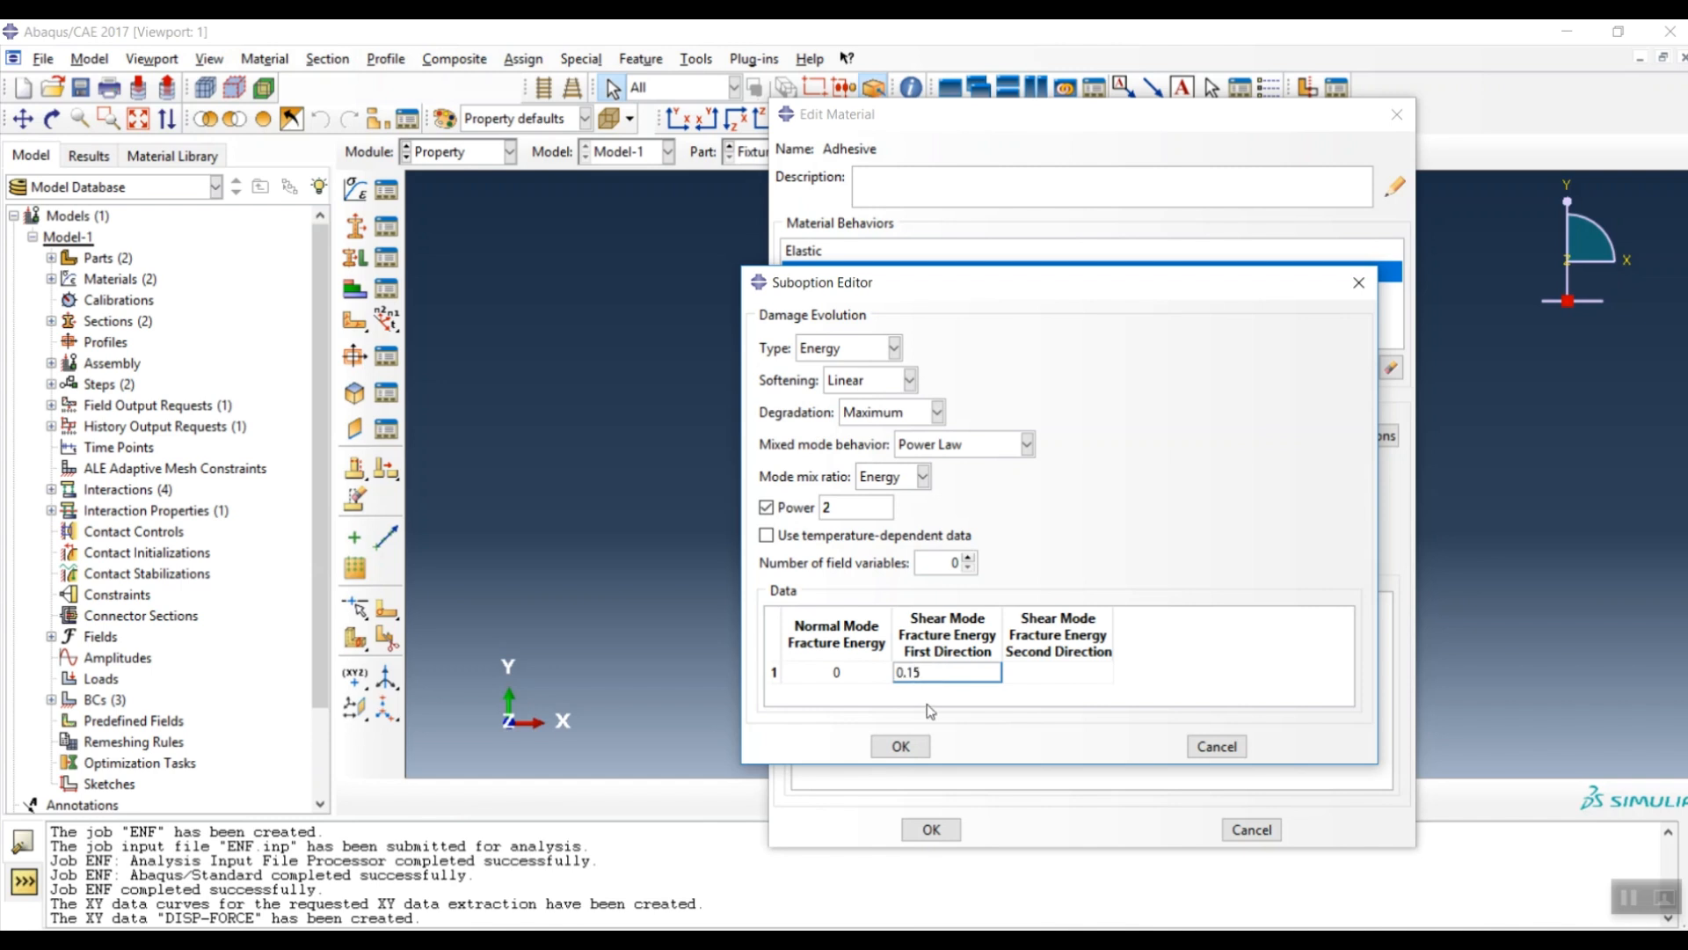
left_click(901, 746)
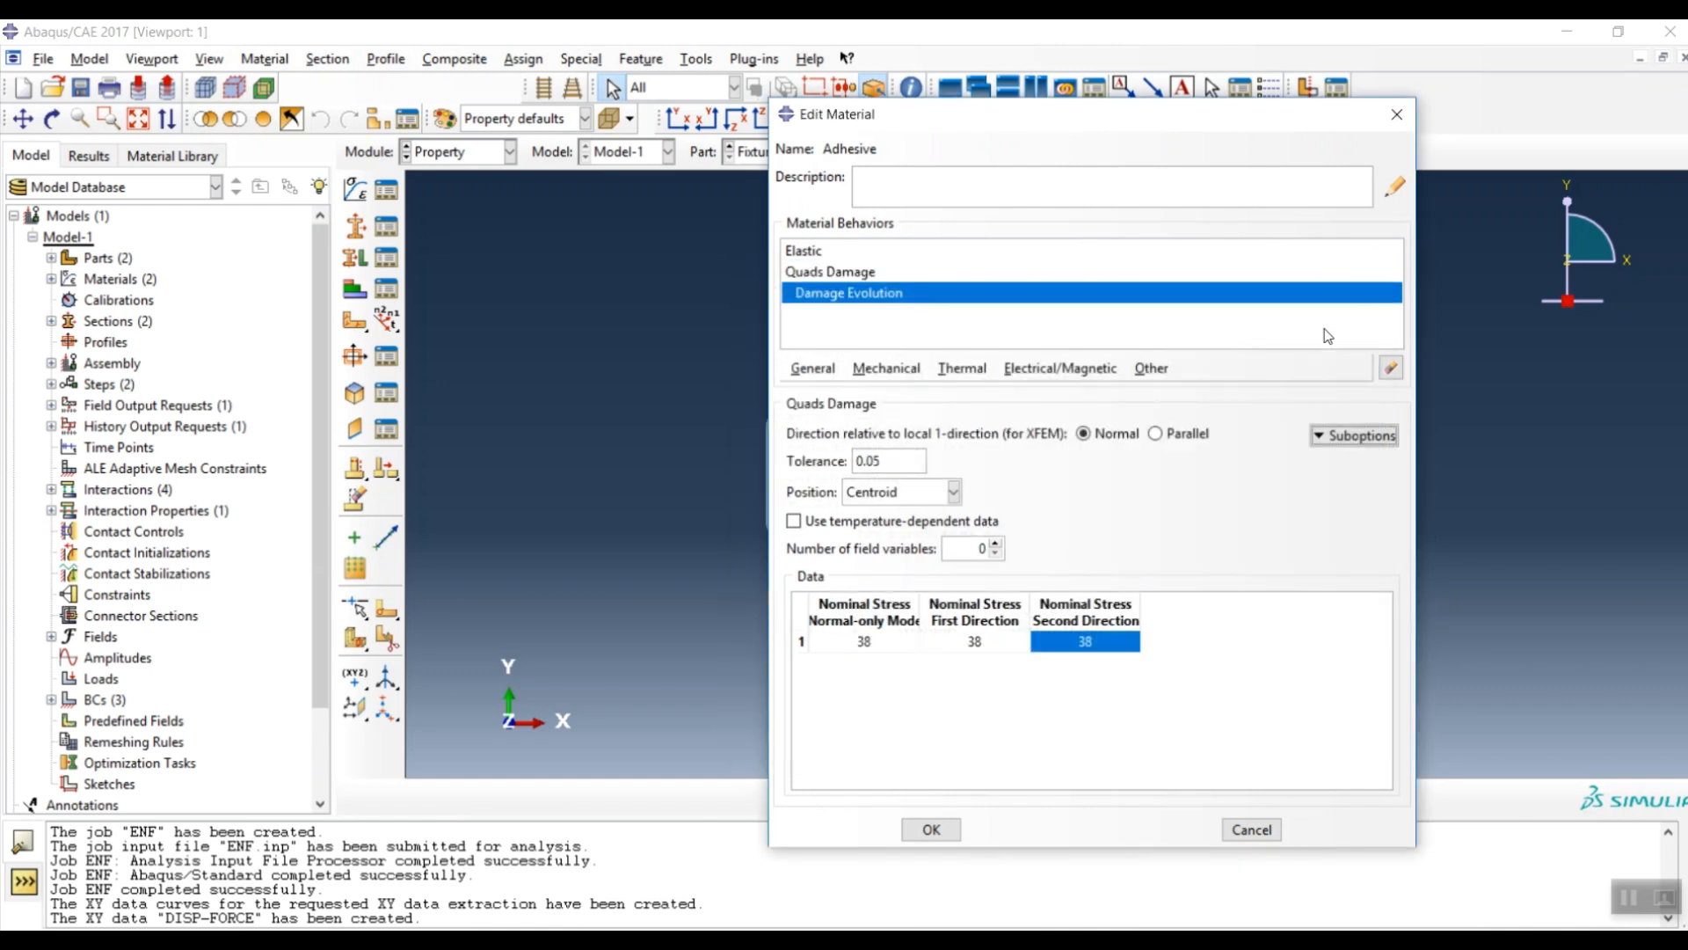
- Add Damage Stabilization Cohesive with viscosity coefficient 0.001 to the Adhesive's Quads Damage
left_click(1355, 437)
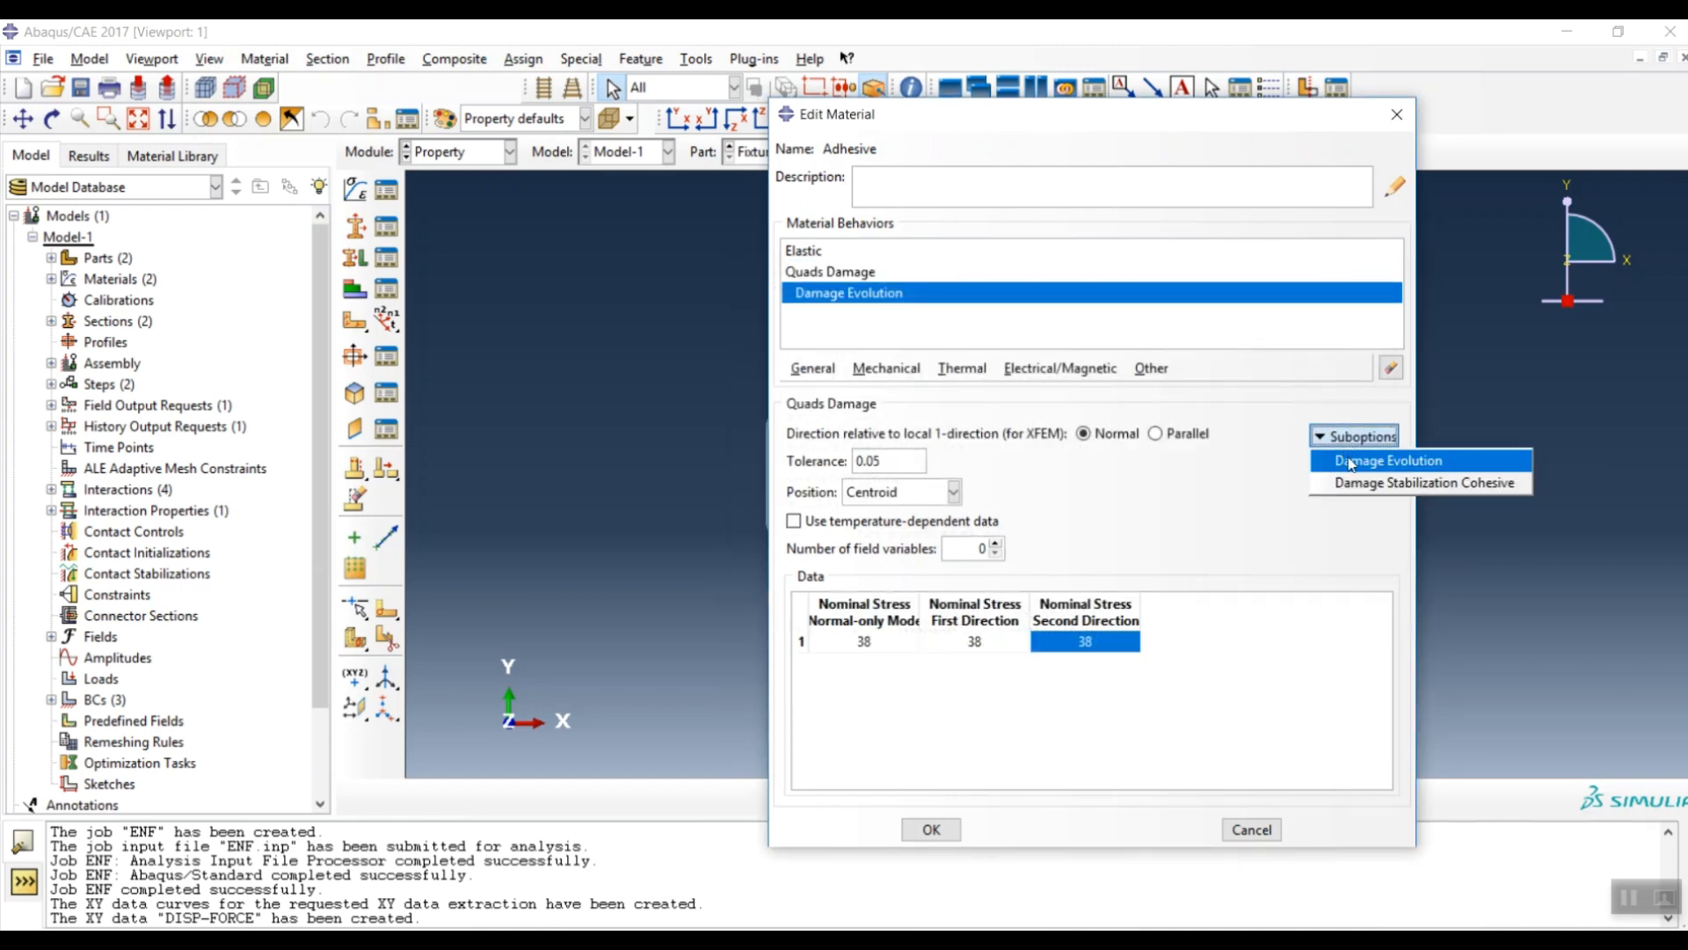
left_click(1397, 479)
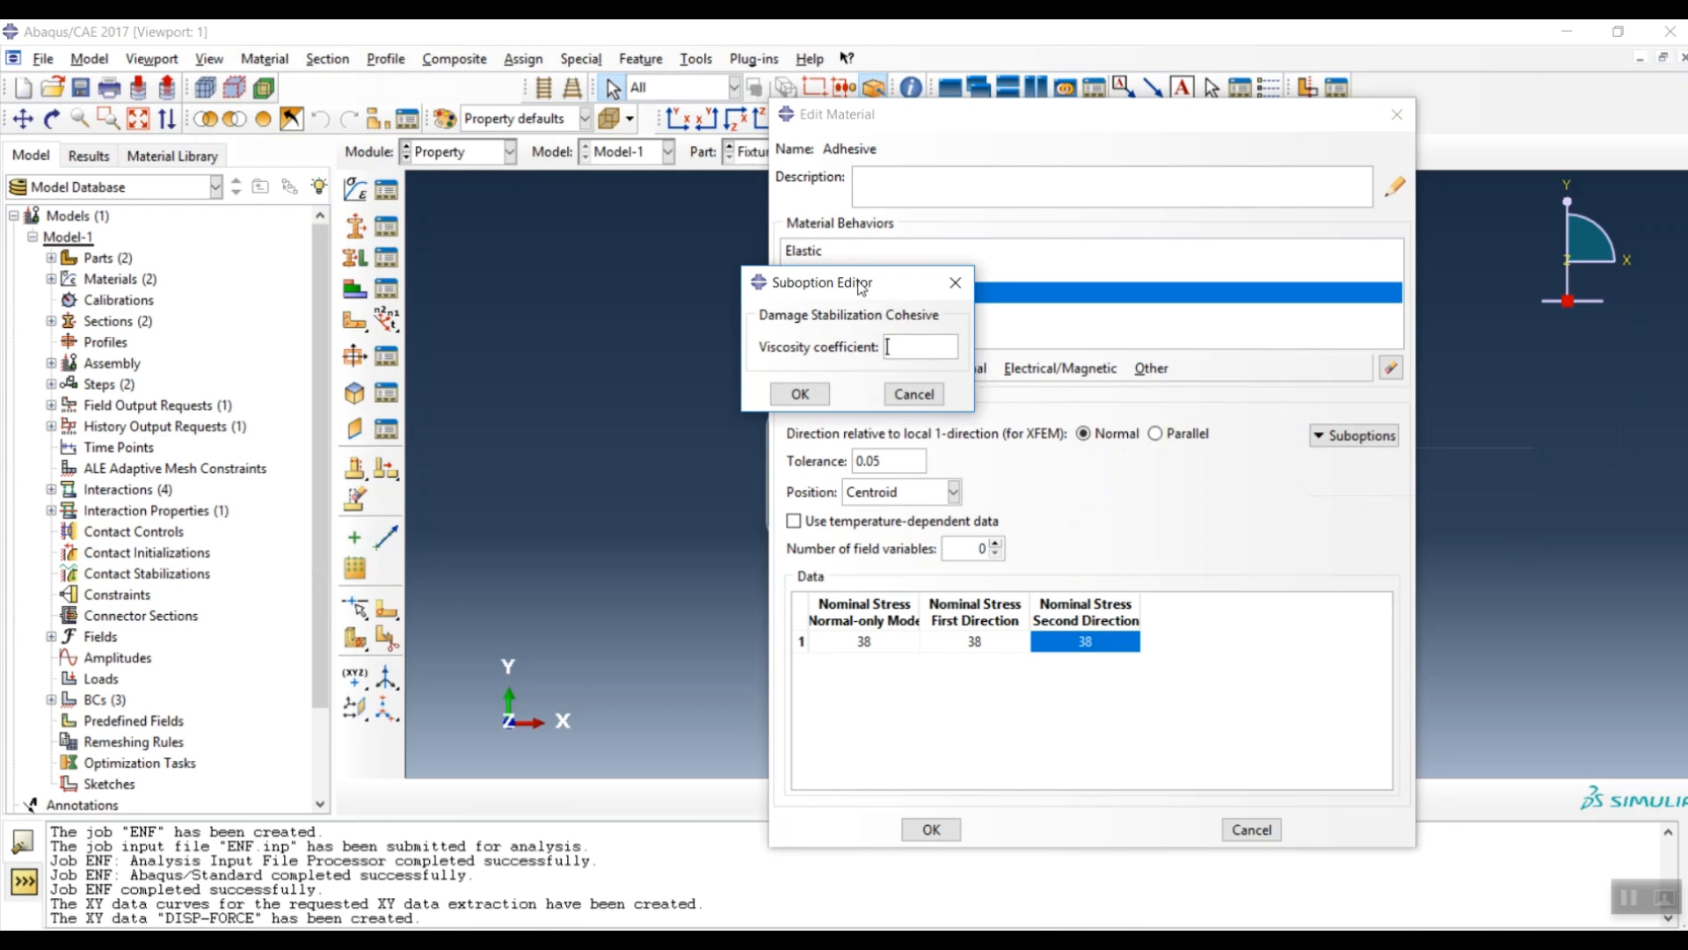
left_click_drag(862, 286, 980, 363)
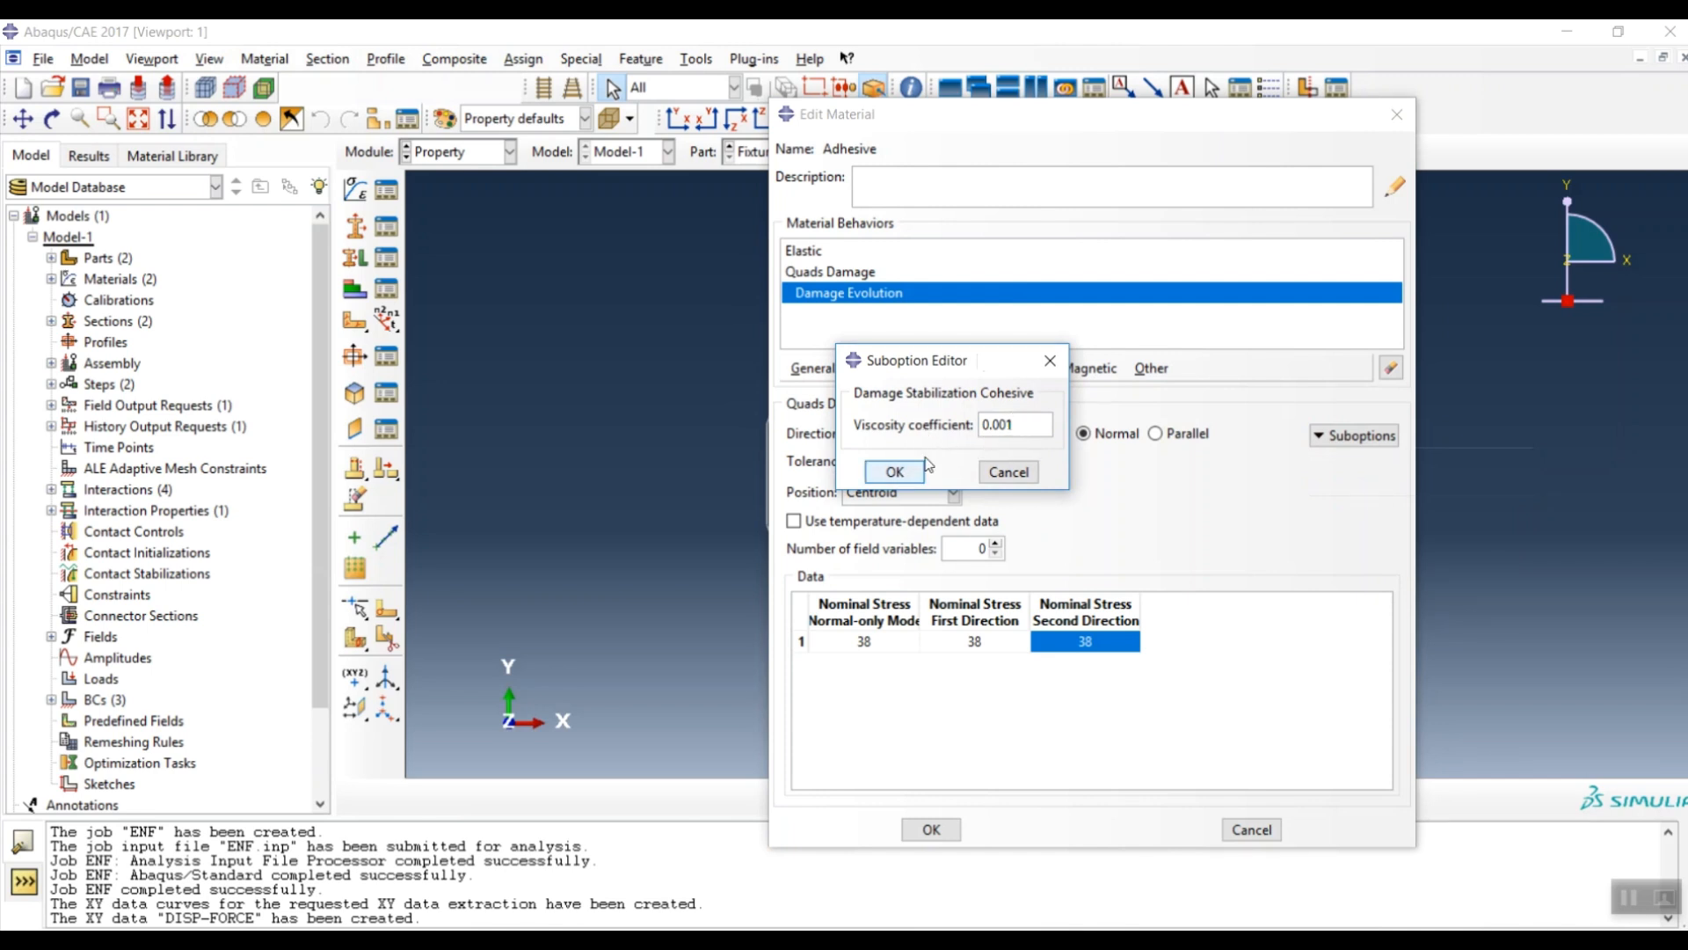
left_click_drag(972, 356, 1004, 352)
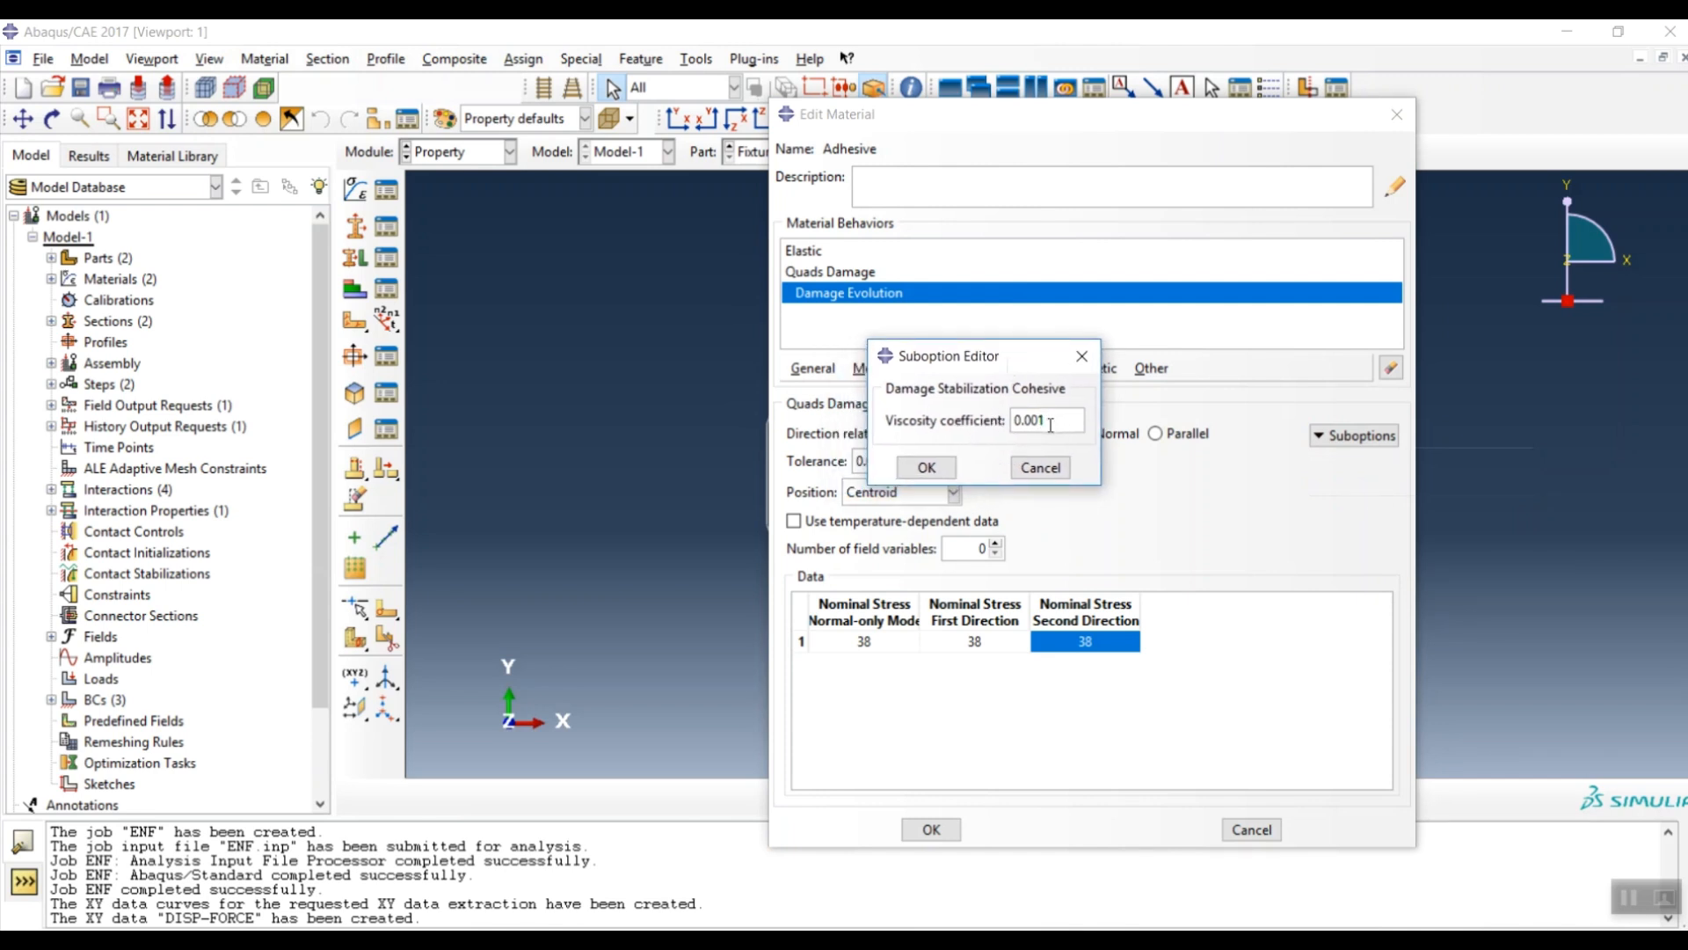
left_click(931, 471)
- Save the Adhesive material, then create solid homogeneous section Al using Aluminum with thickness 1
left_click(933, 830)
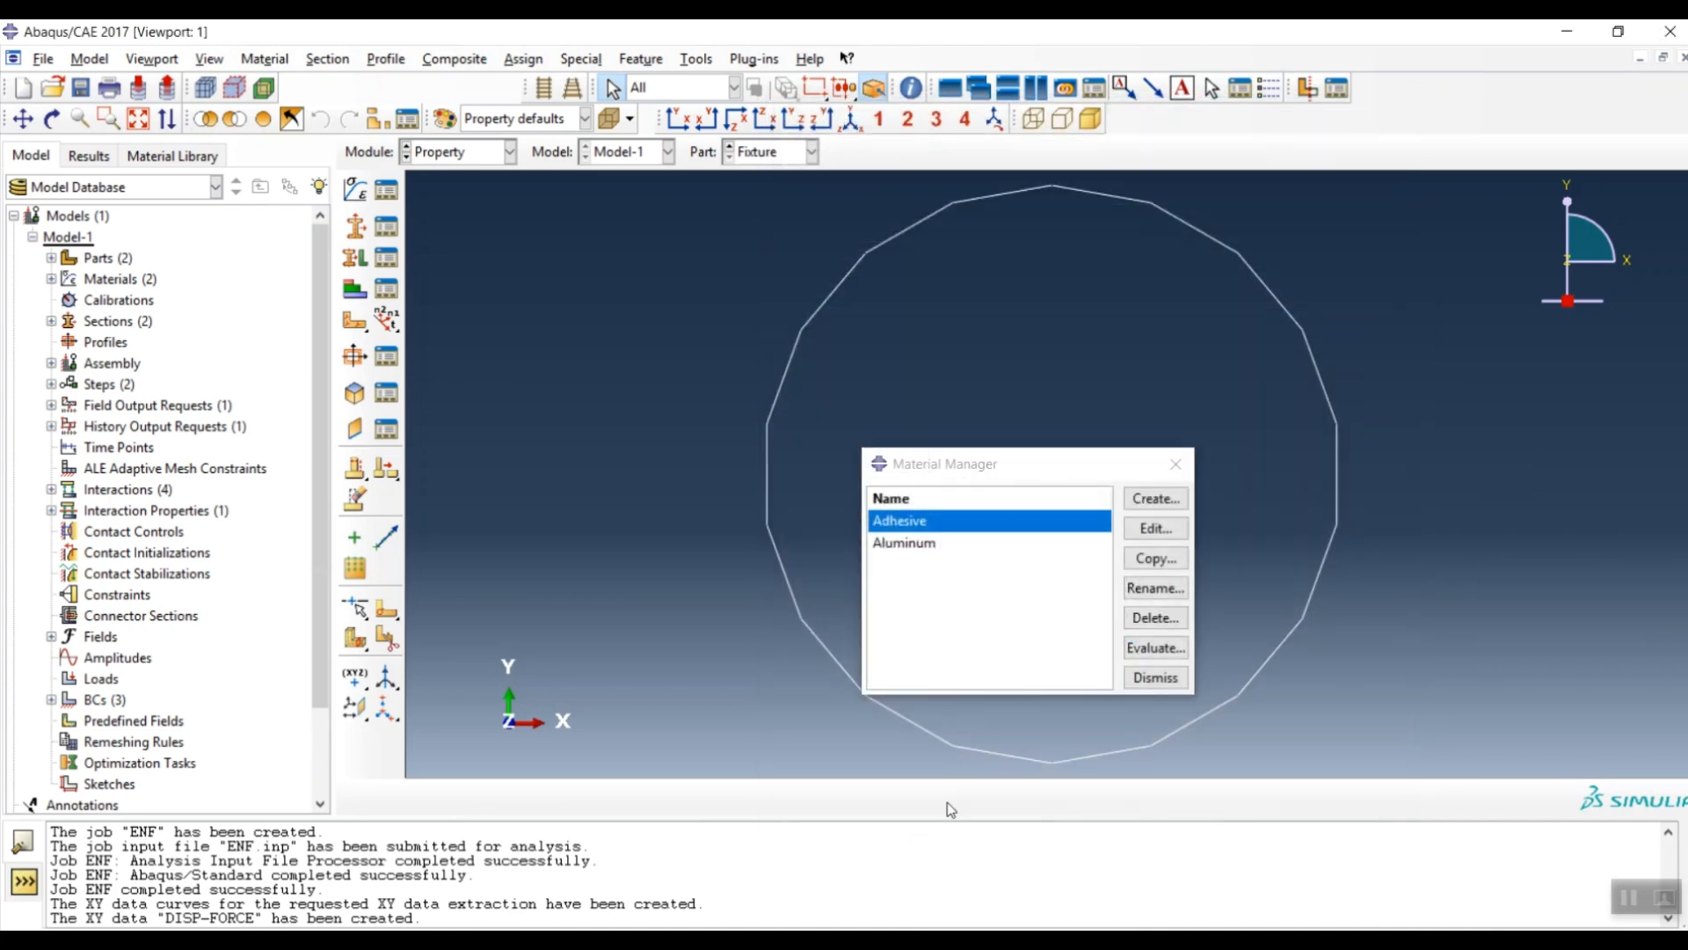
left_click(1165, 473)
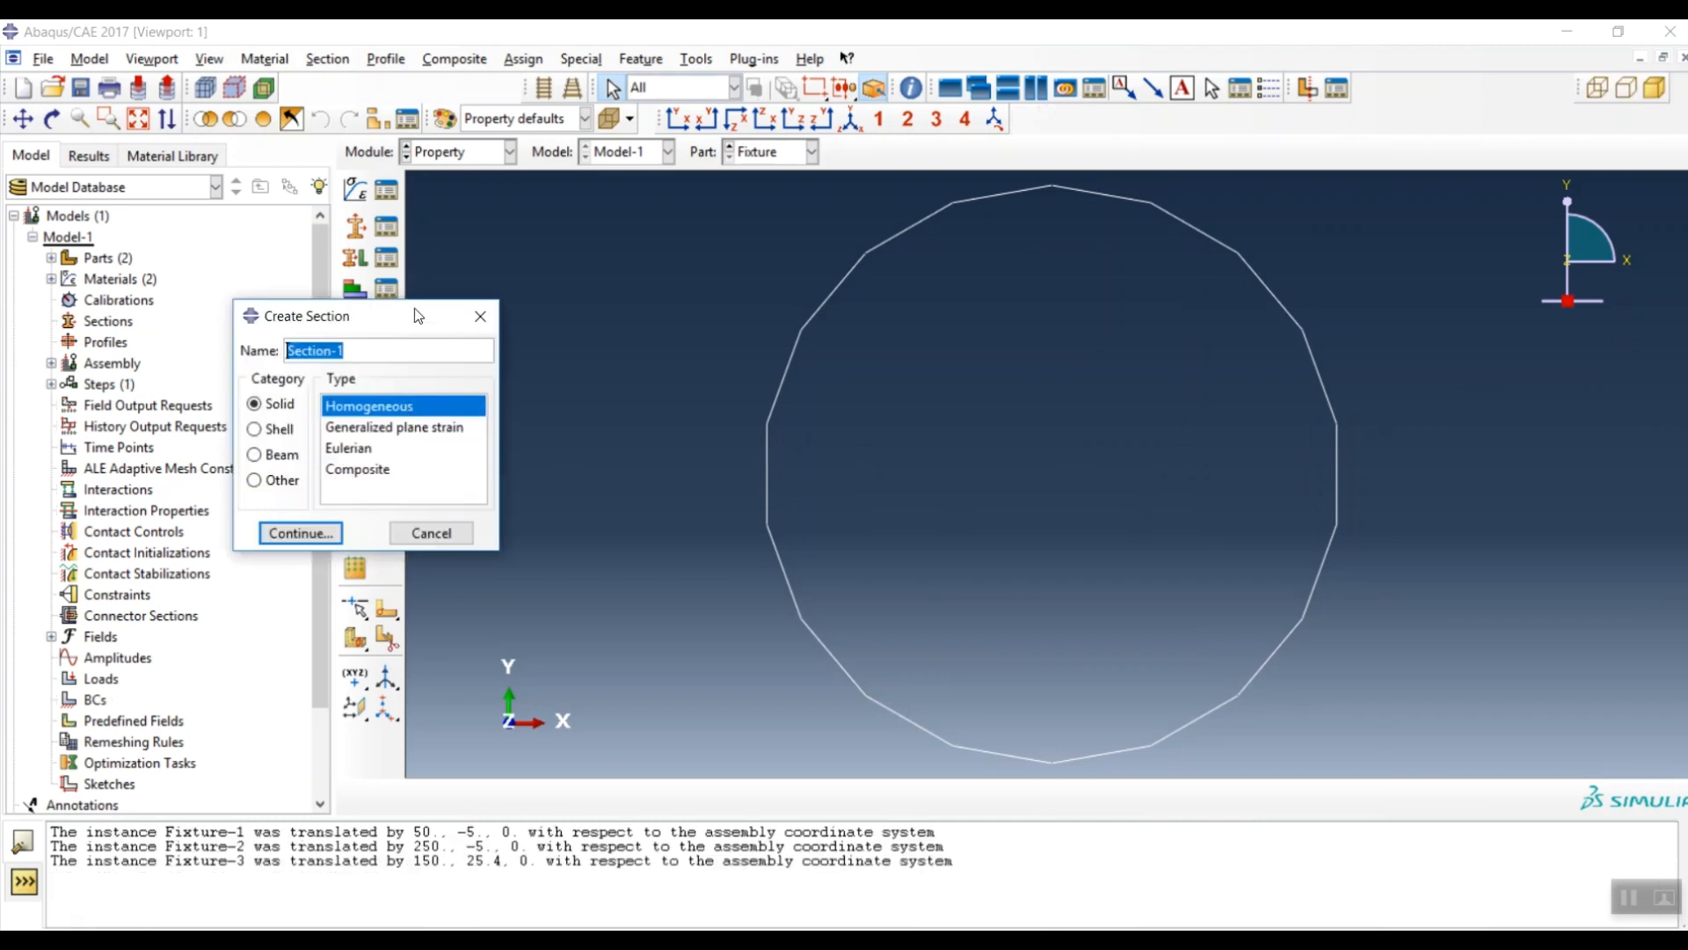
left_click_drag(412, 317, 718, 299)
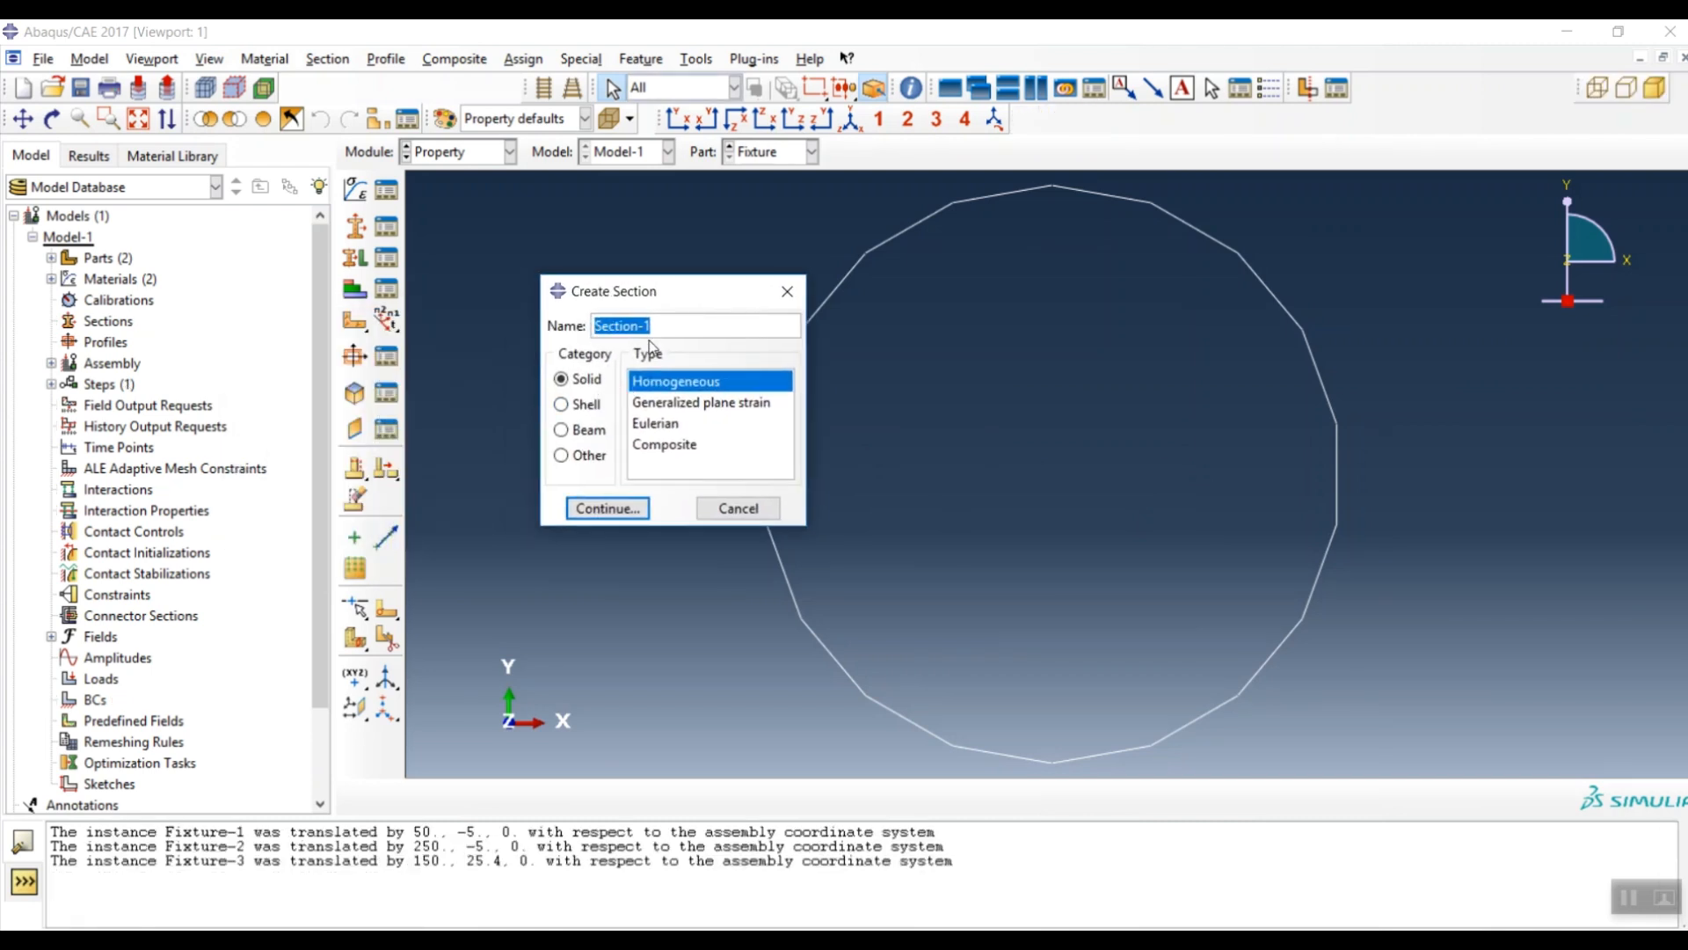
type("Al")
left_click(607, 514)
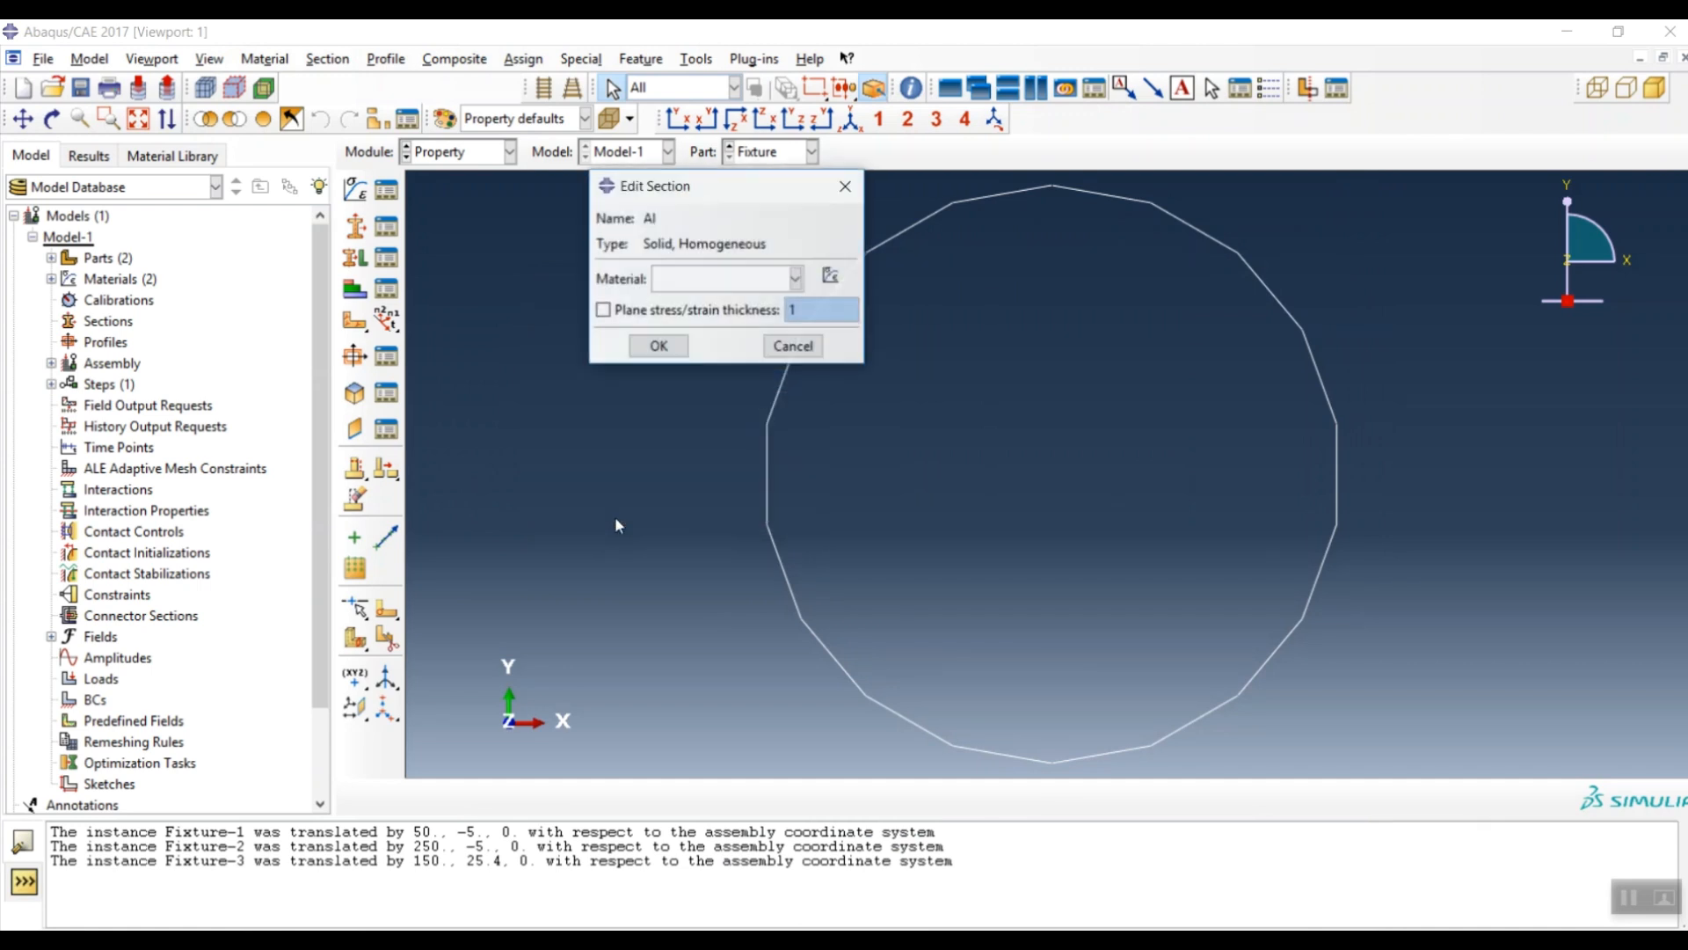
left_click(699, 280)
left_click(697, 327)
left_click(649, 315)
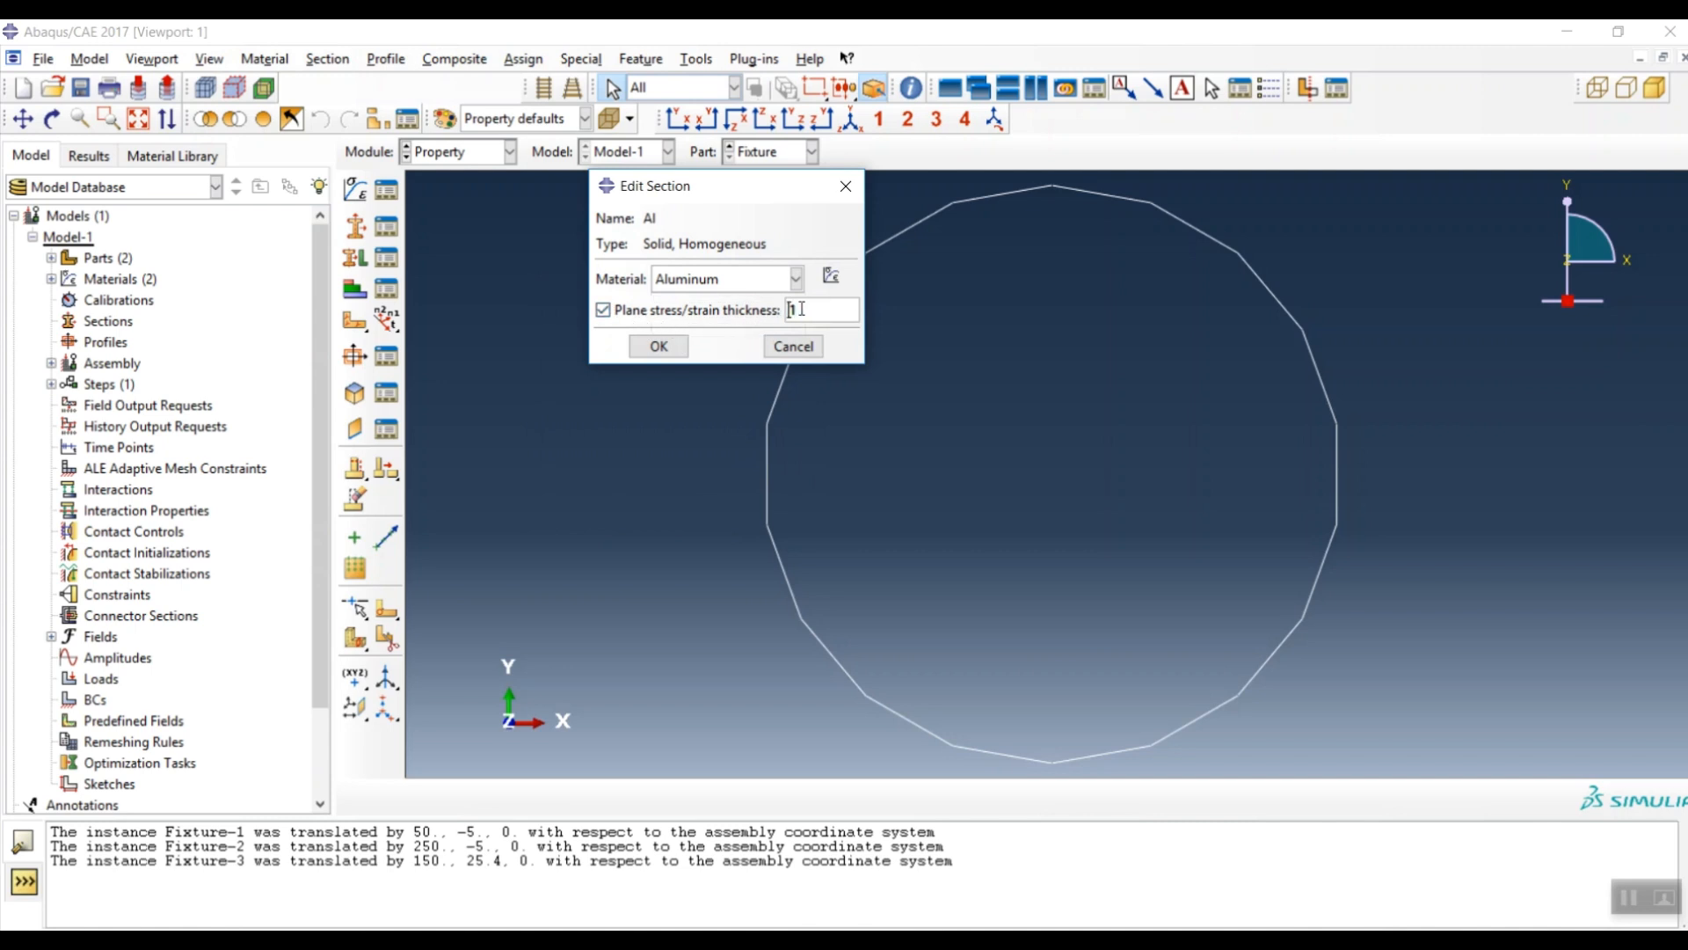
left_click_drag(822, 310, 774, 321)
left_click(658, 347)
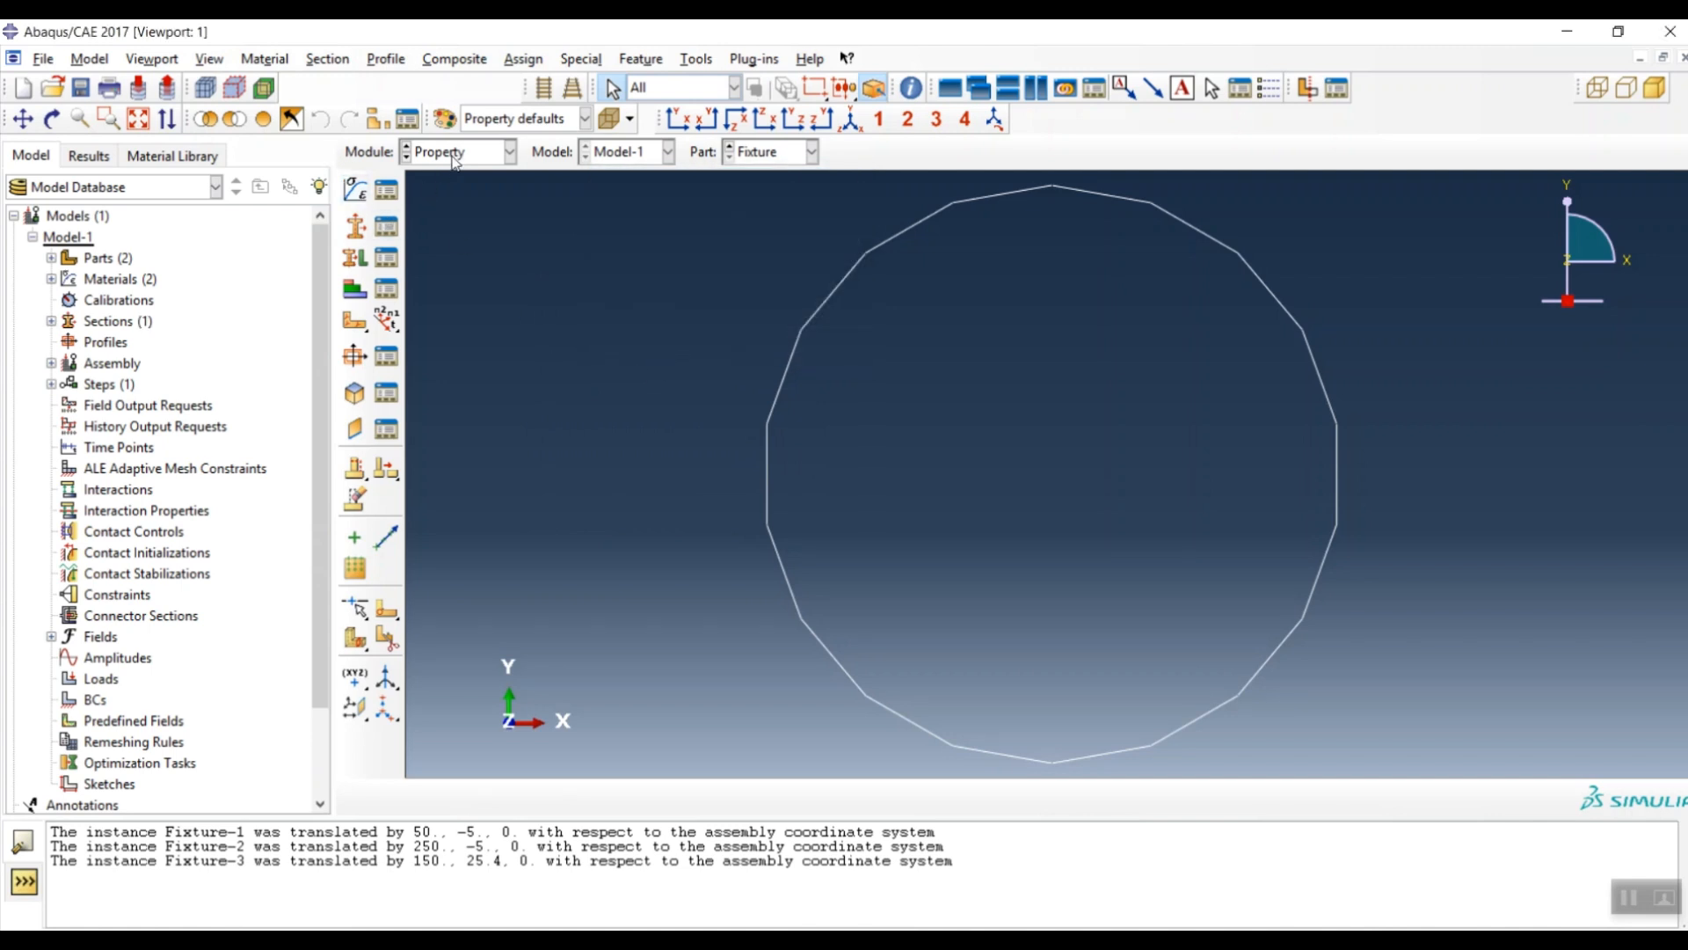
- Start a new section named Adhesive of type Other > Cohesive
left_click(356, 226)
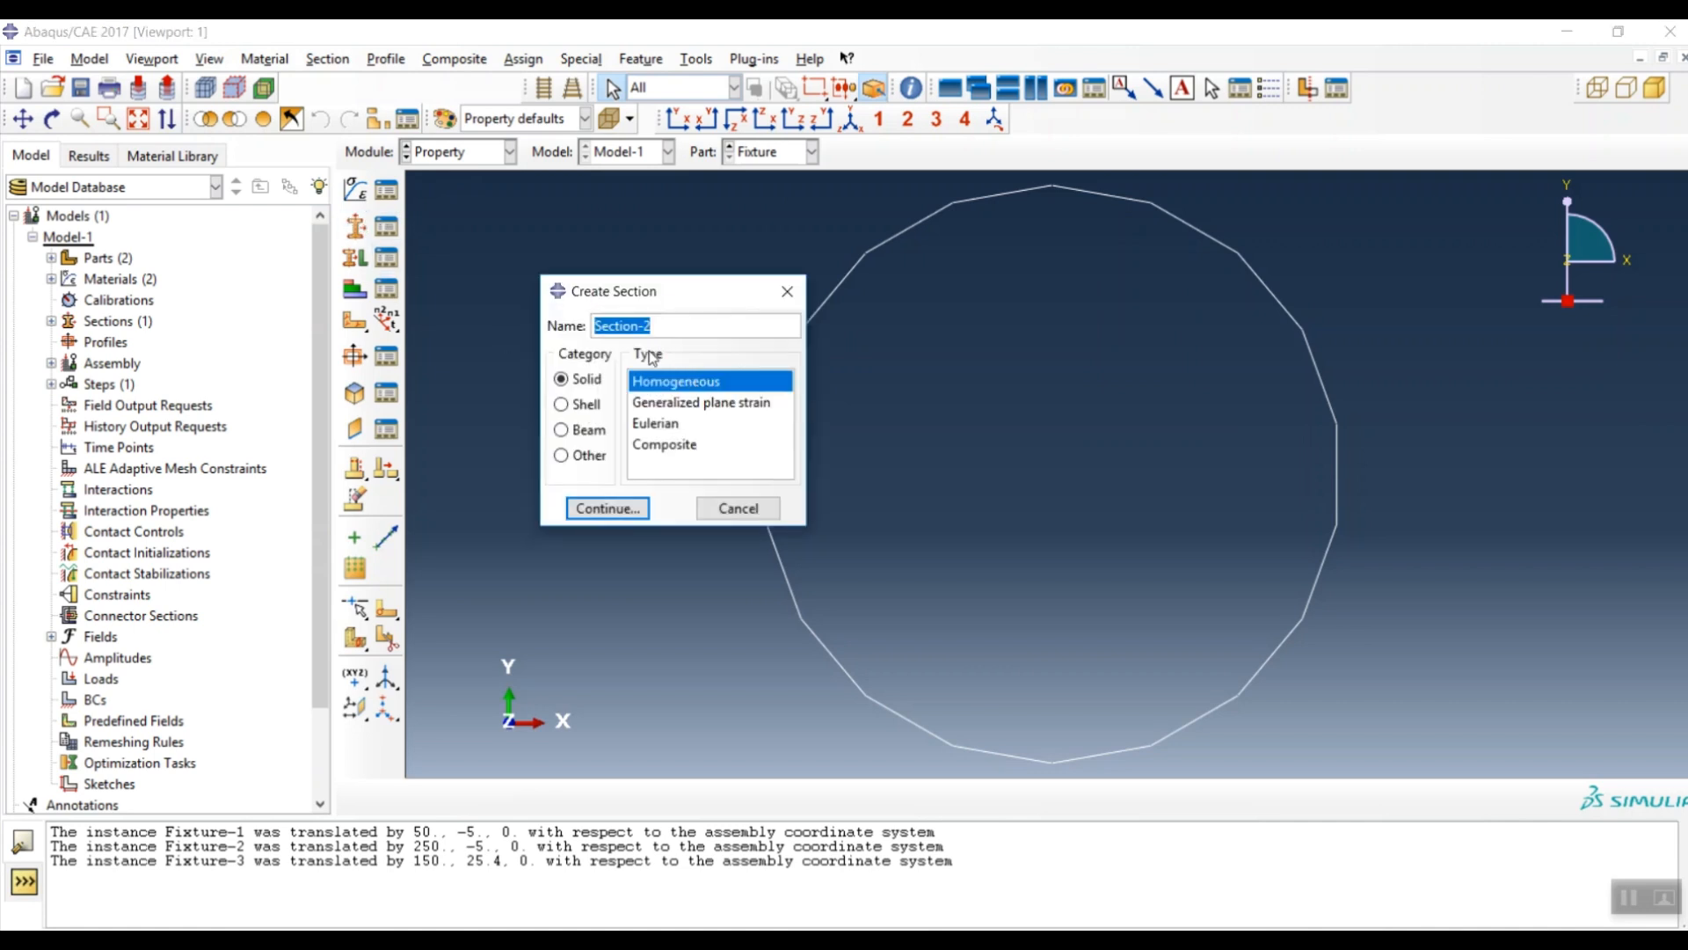
type("Adhesive")
left_click(587, 456)
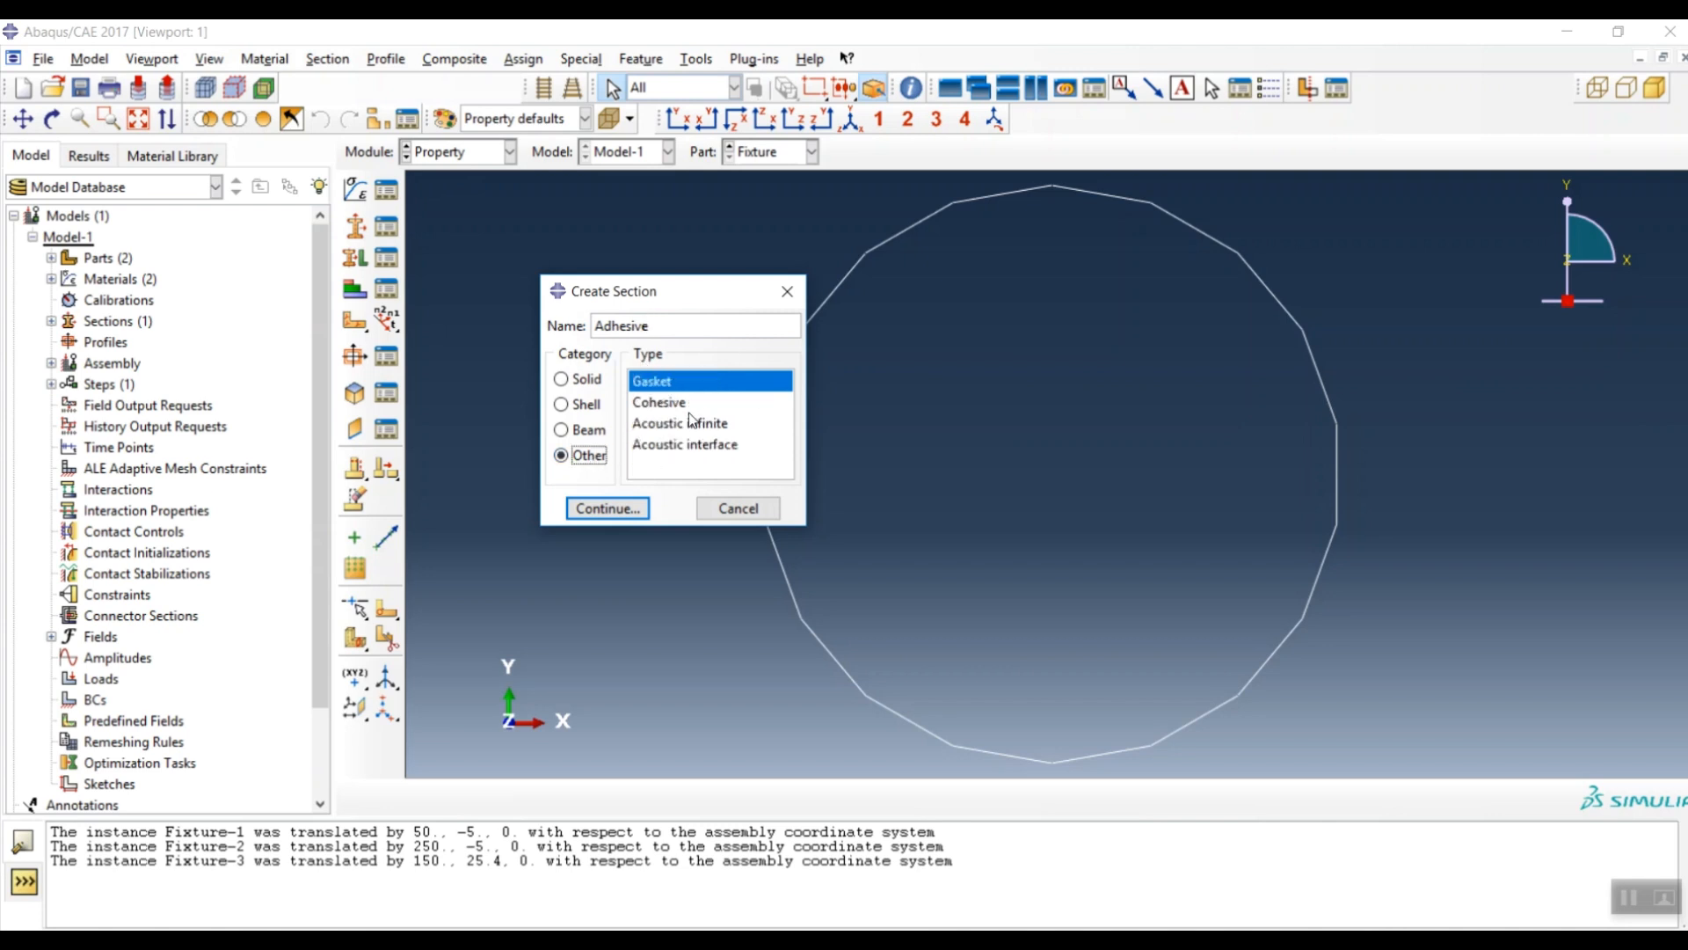
left_click(676, 403)
left_click(607, 509)
- Give it the Adhesive material, Traction Separation response and out-of-plane thickness 10, then display part ENF
left_click(797, 345)
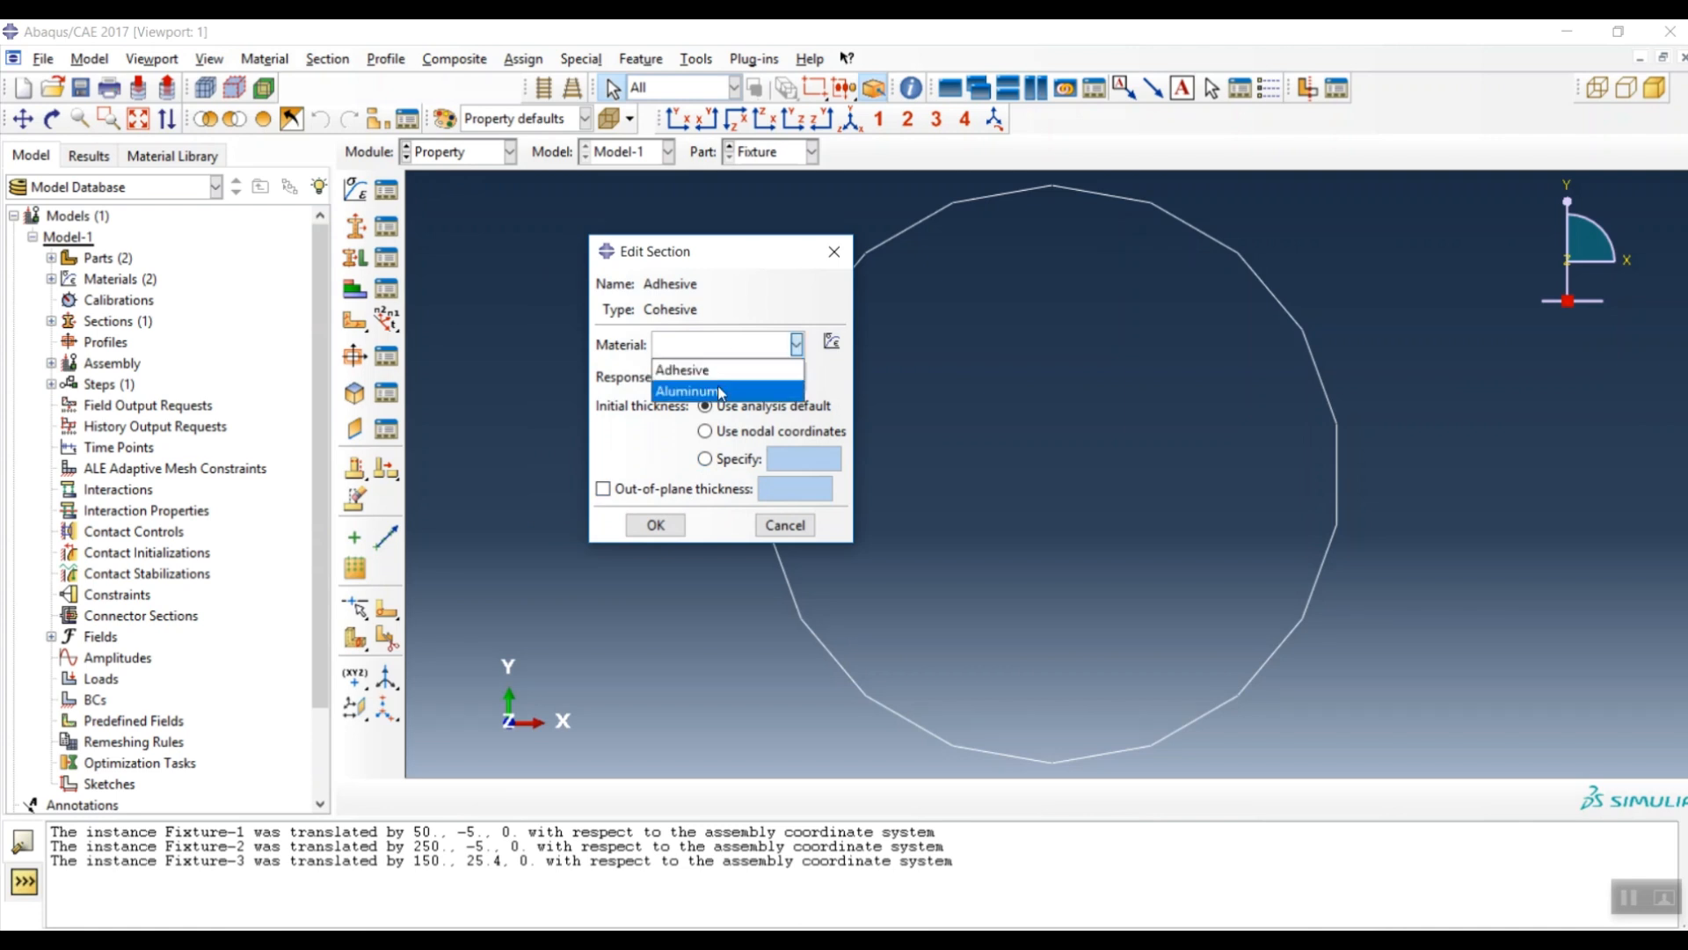
left_click(719, 391)
left_click(730, 344)
left_click(720, 370)
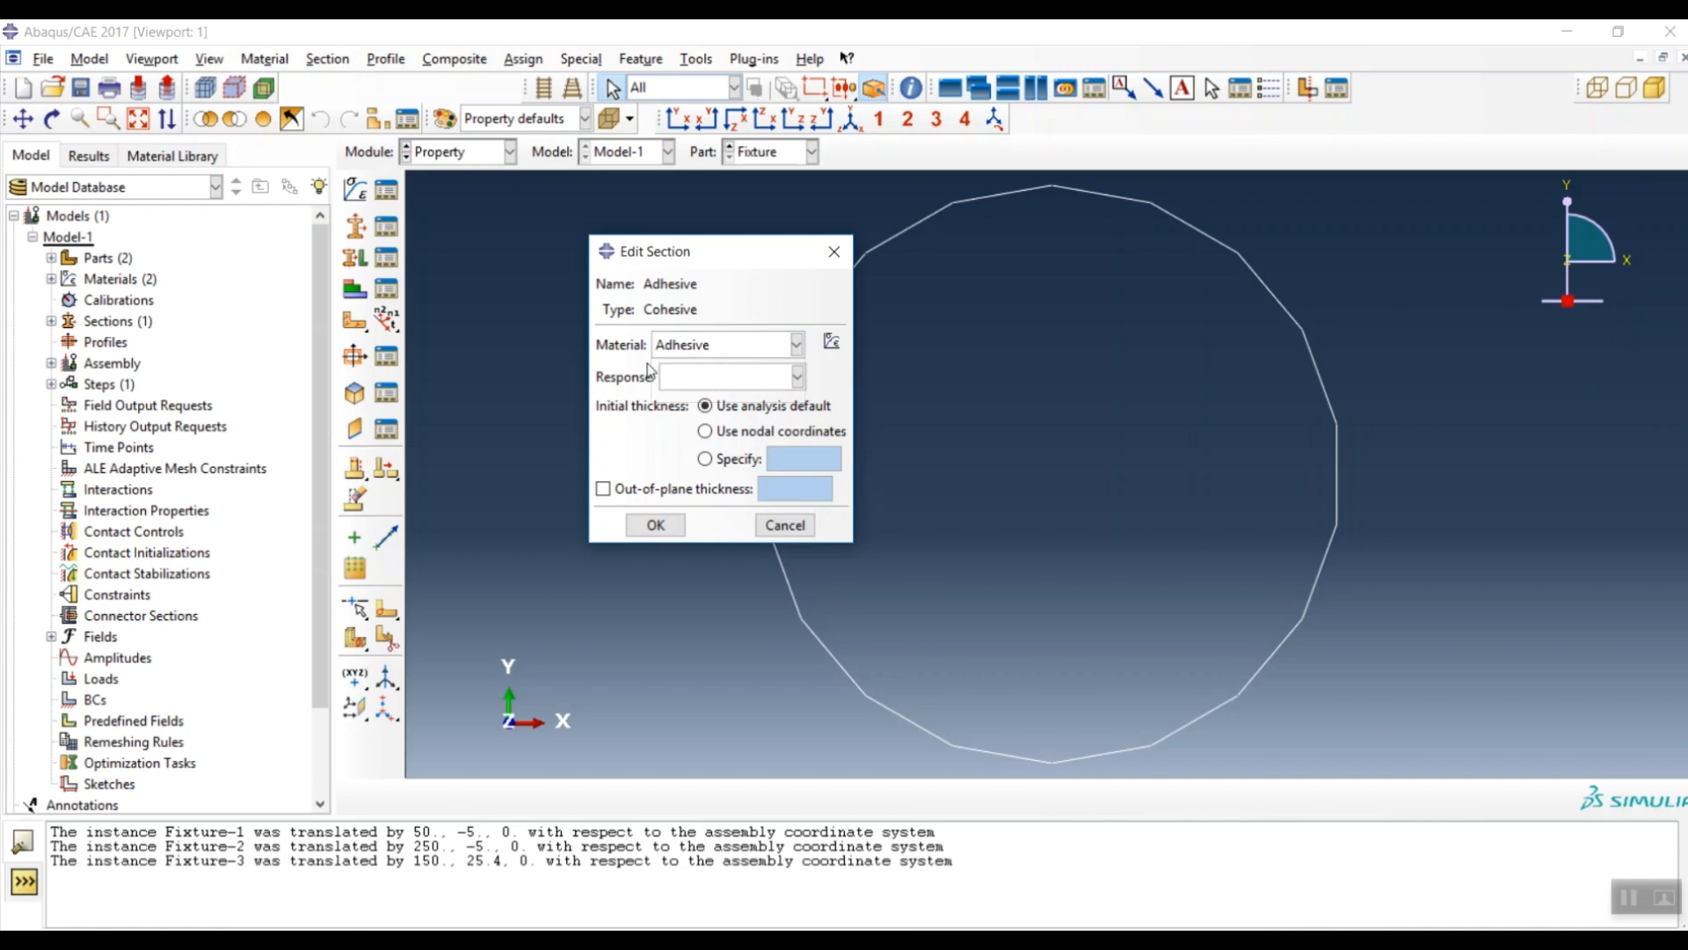
left_click(695, 378)
left_click(701, 409)
left_click(640, 492)
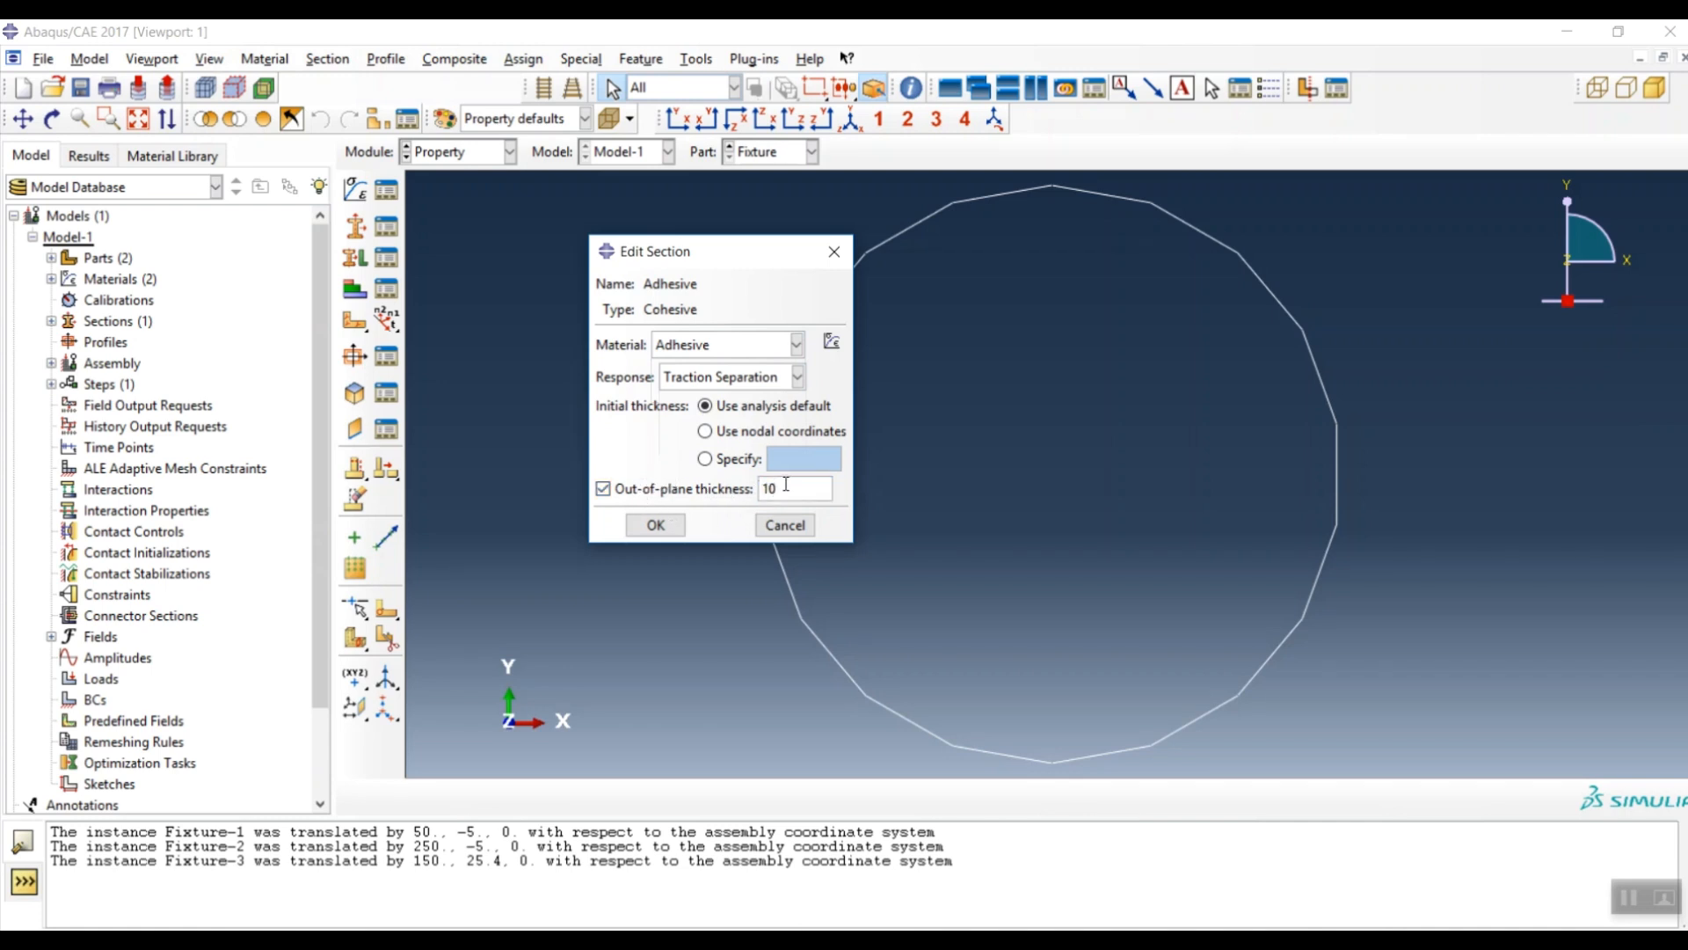
left_click(679, 526)
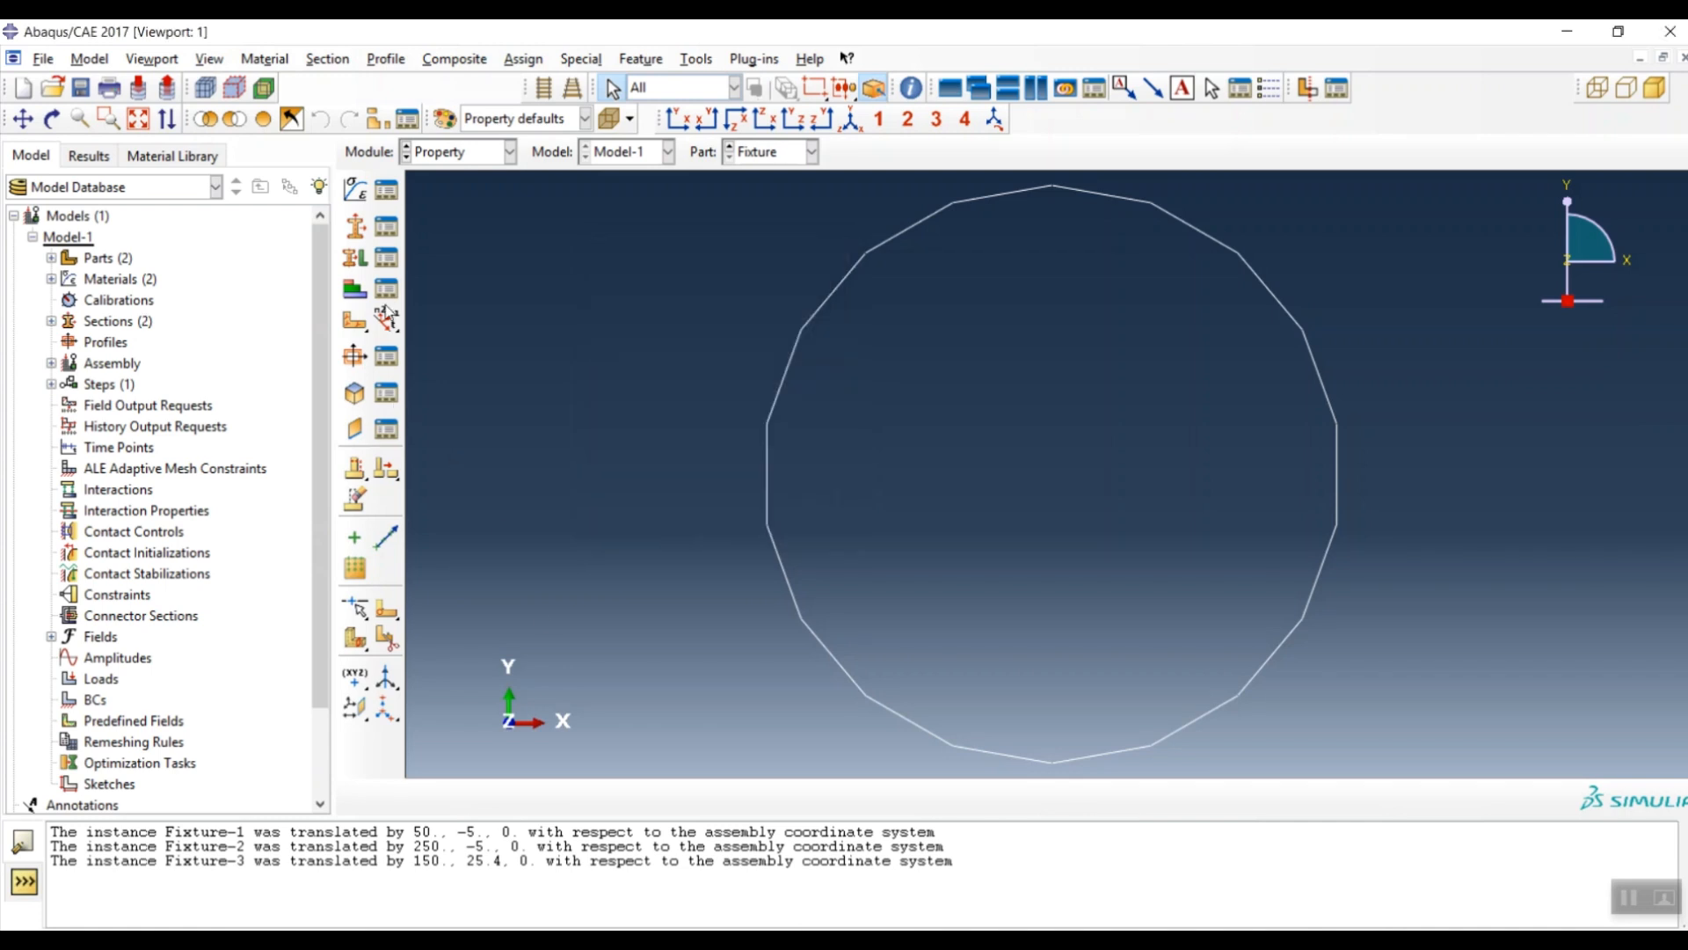
left_click(768, 156)
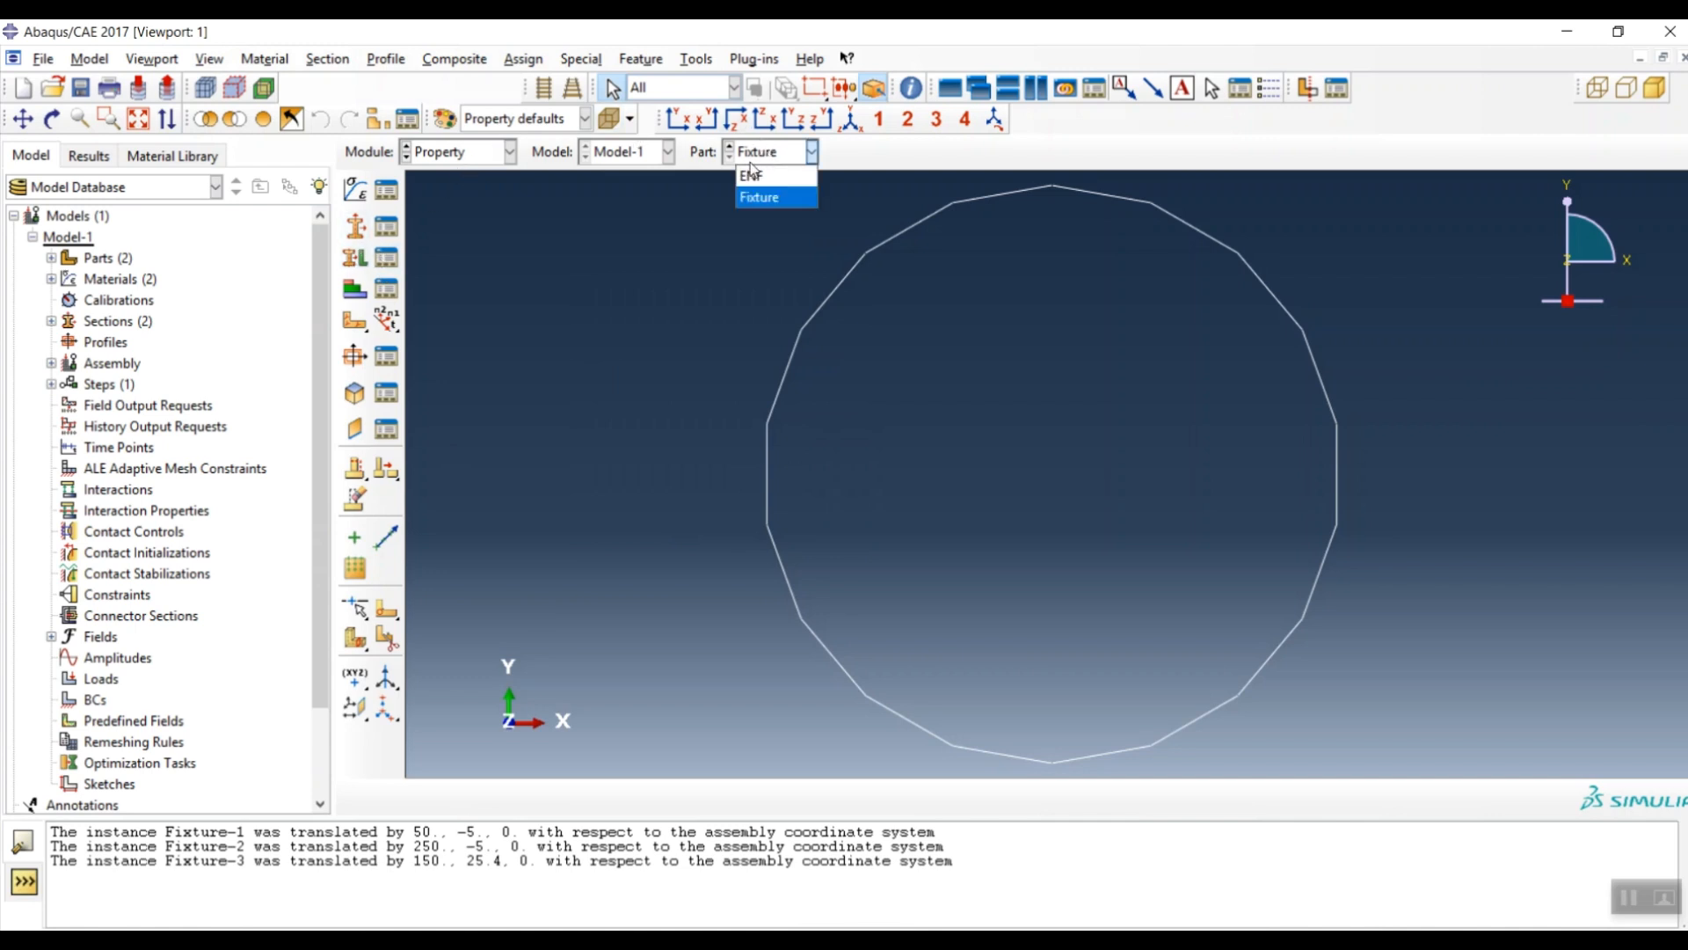
left_click(764, 173)
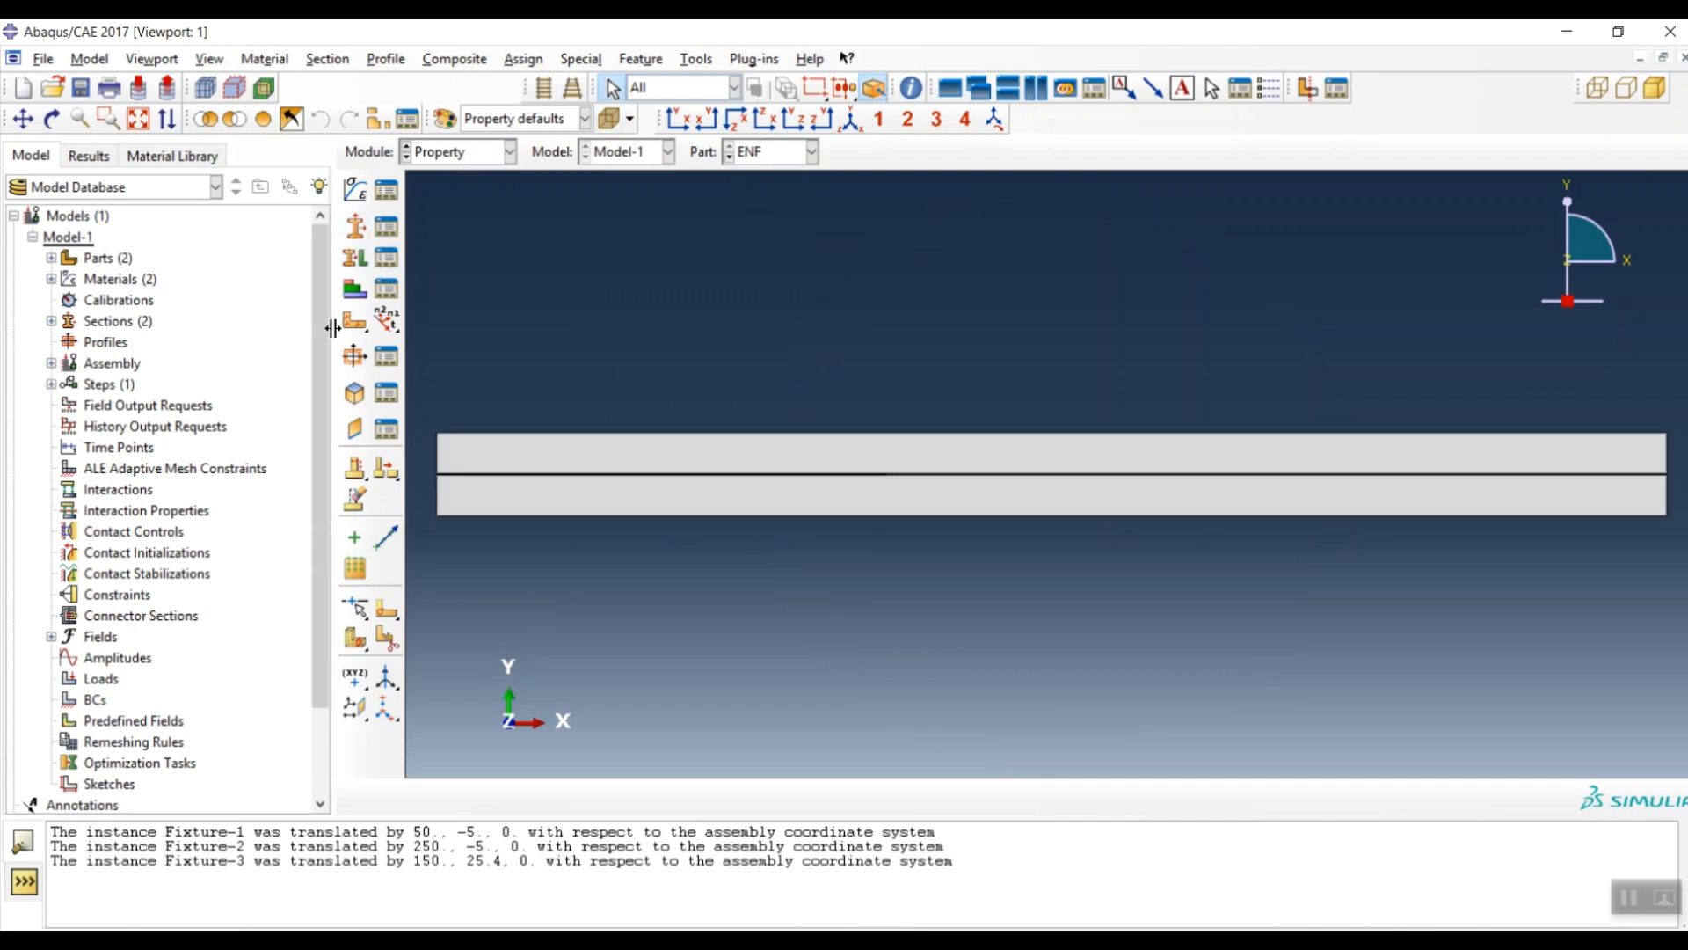
- Assign the Al section to both the upper and lower bars of the ENF beam
left_click(355, 258)
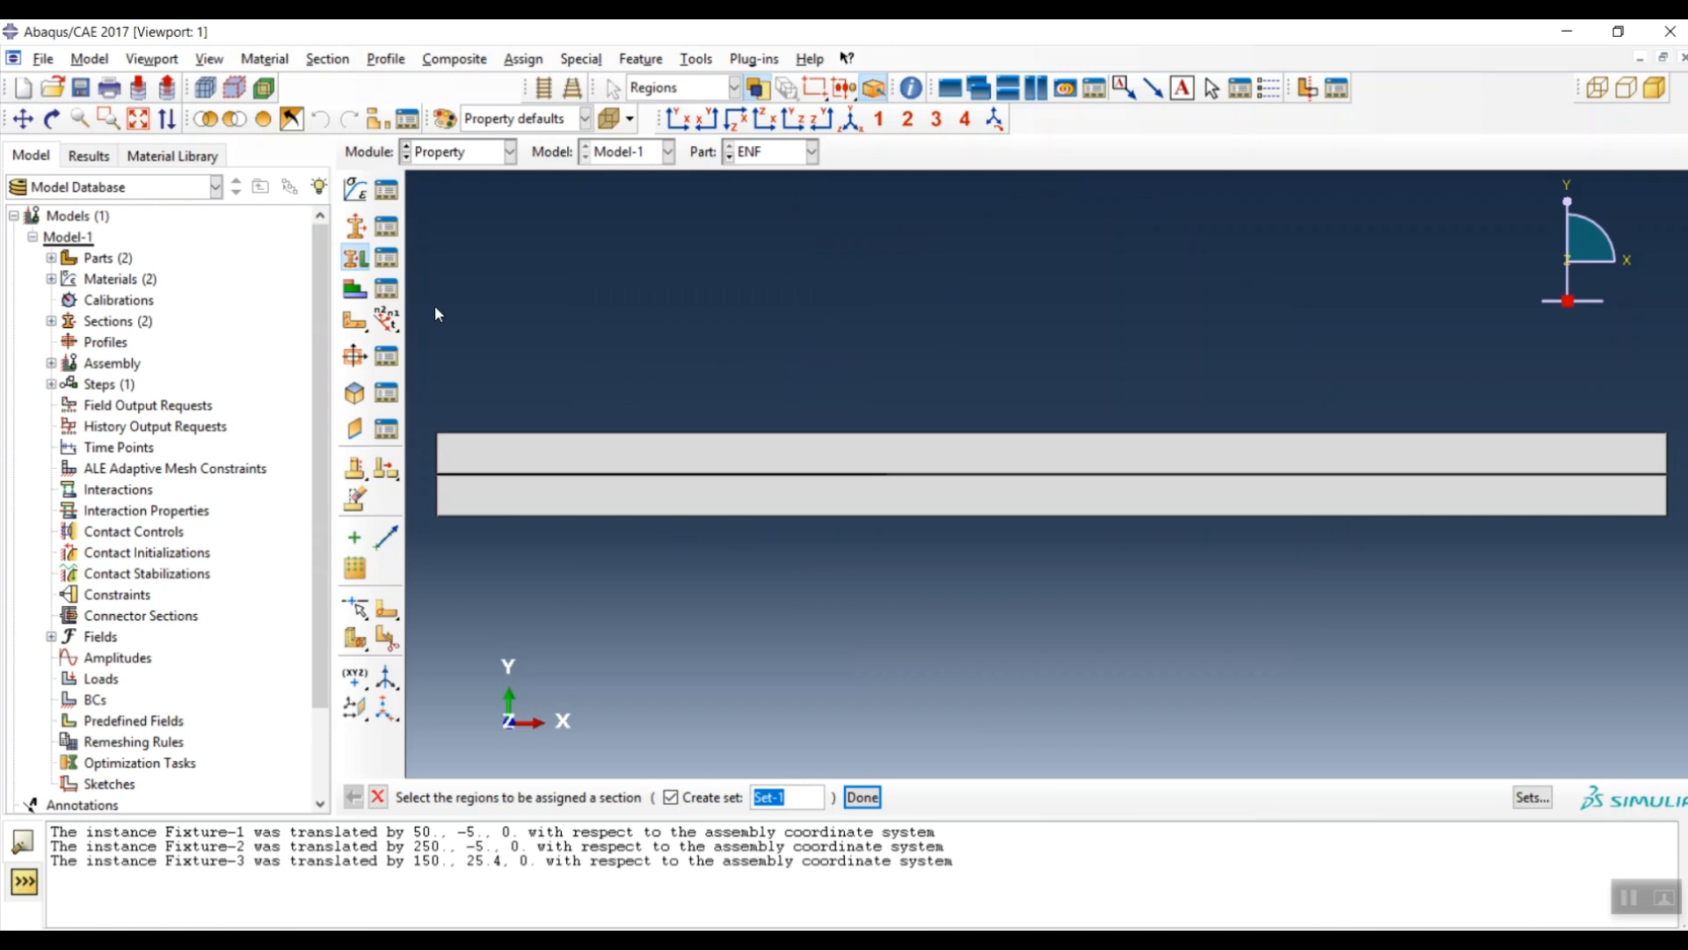
scroll(863, 452, "up", 2)
scroll(976, 484, "up", 2)
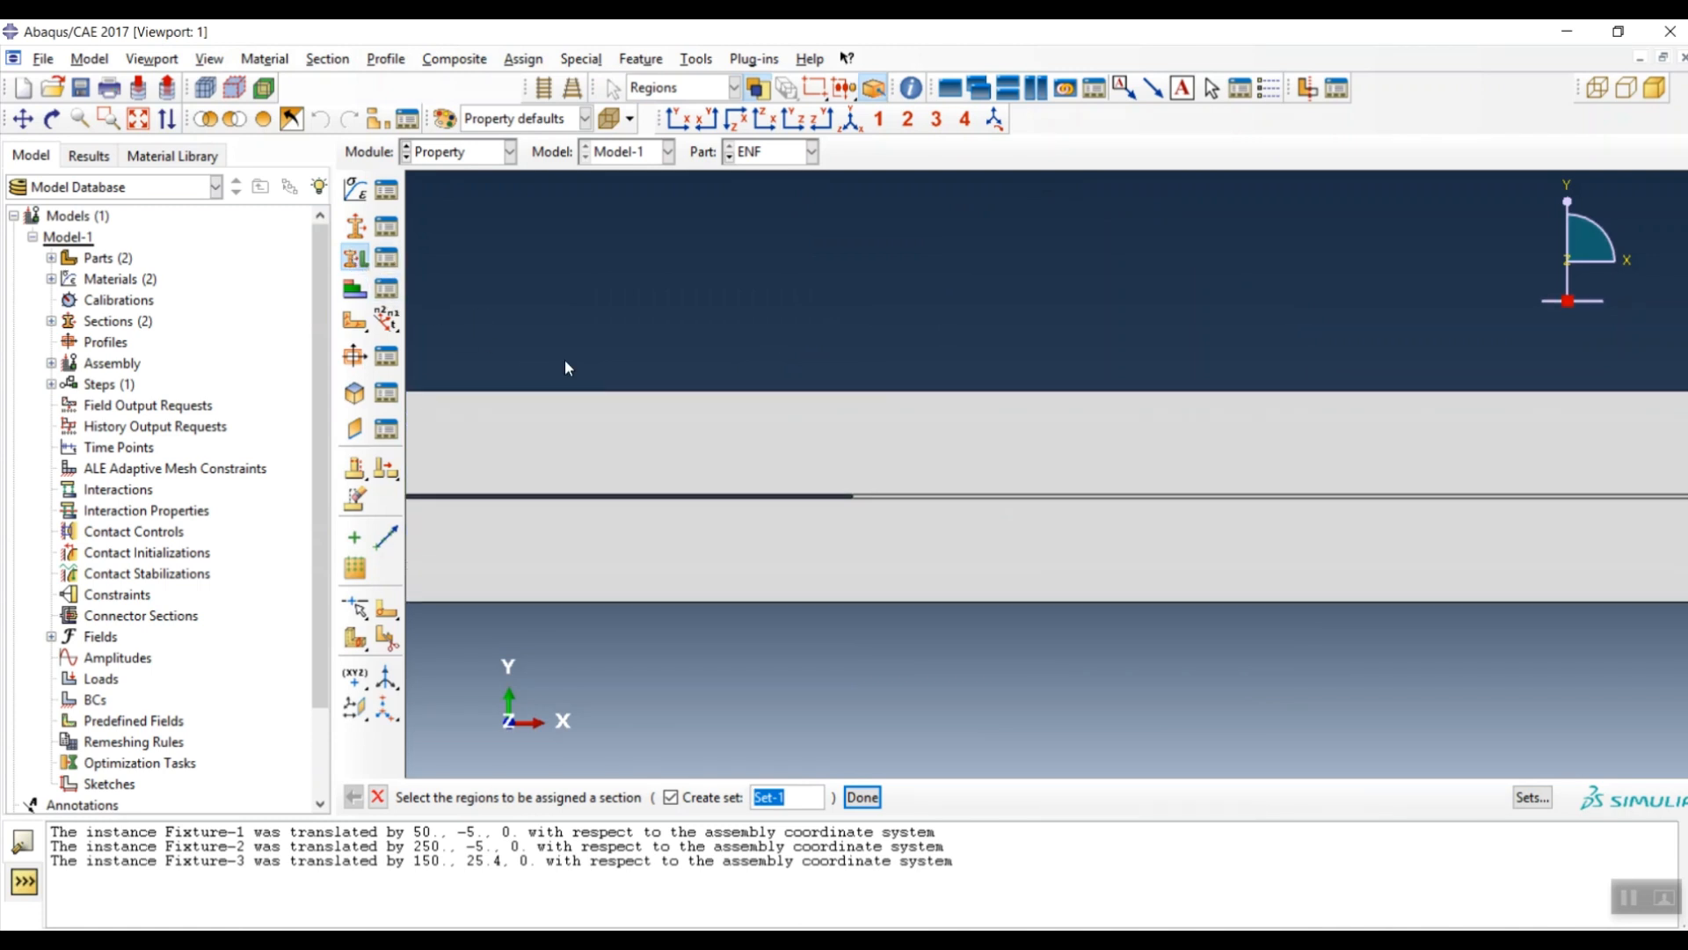
left_click(736, 392)
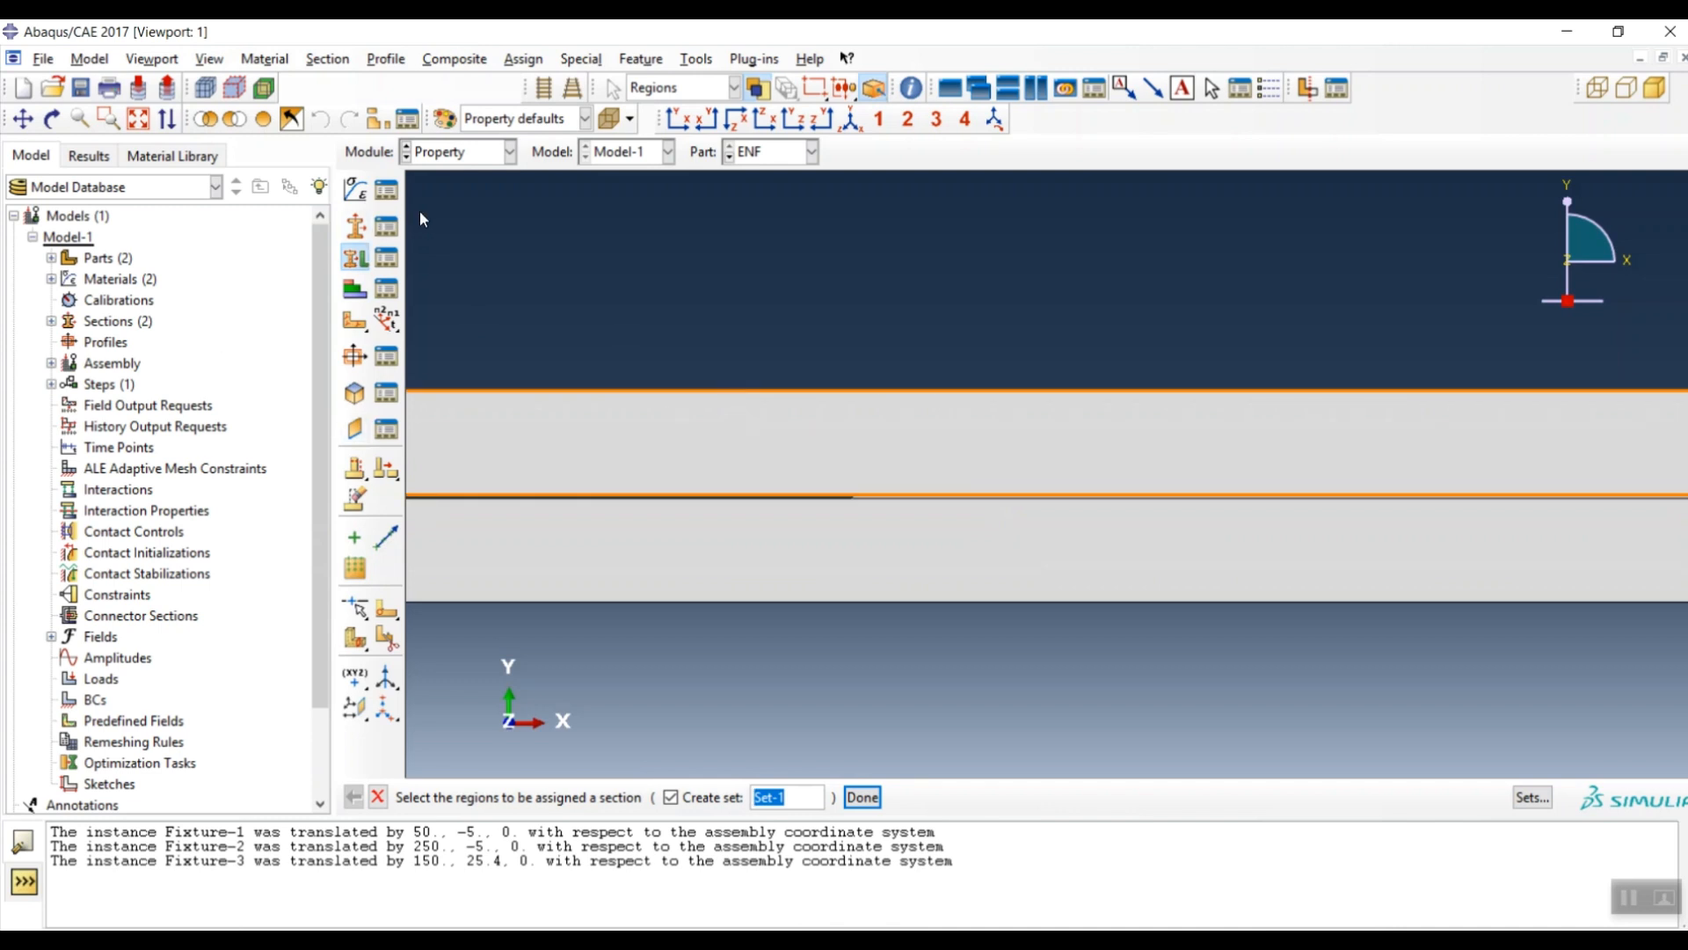
left_click(815, 451)
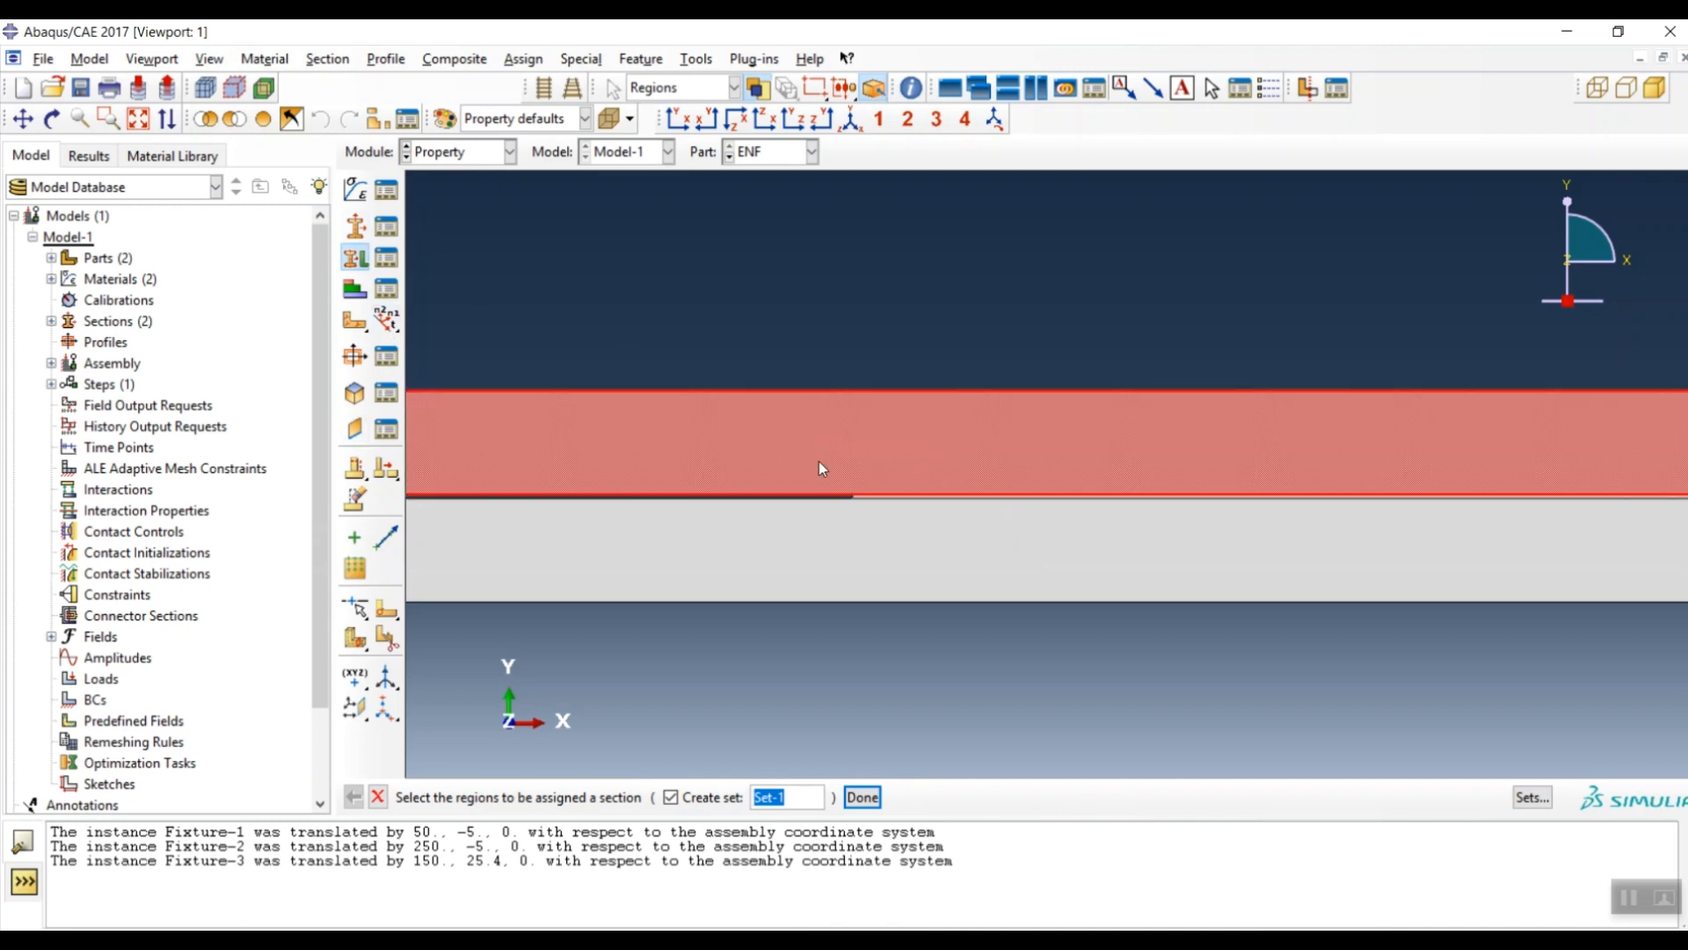
left_click(811, 549, "shift")
middle_click(737, 661)
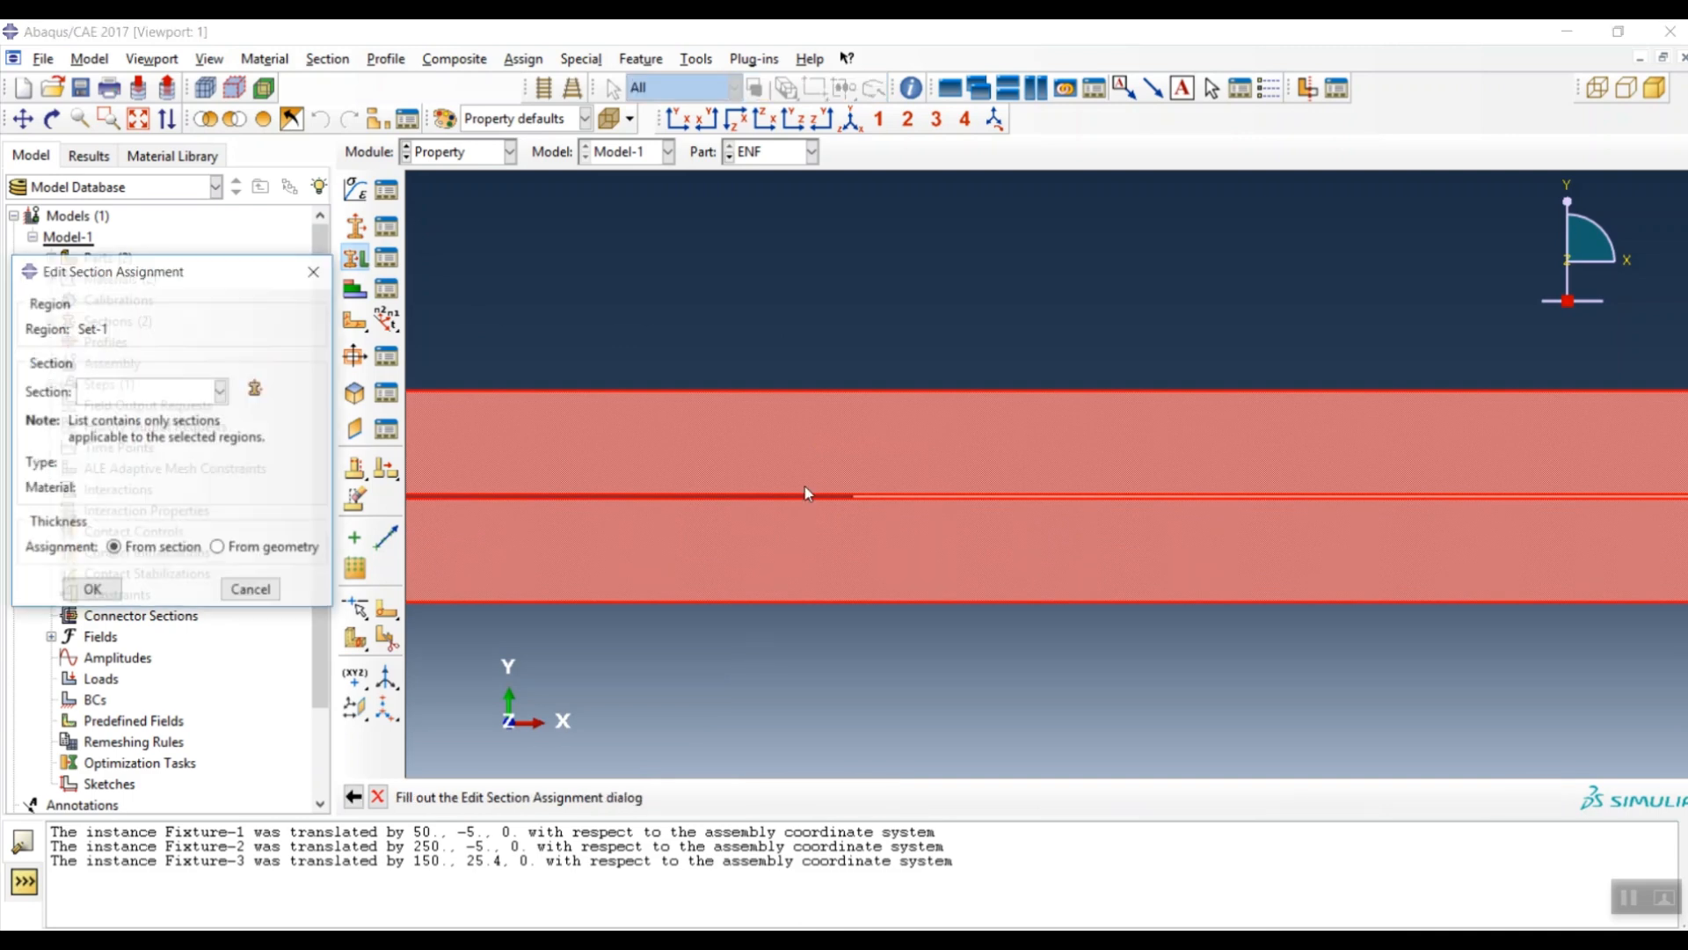
left_click(125, 392)
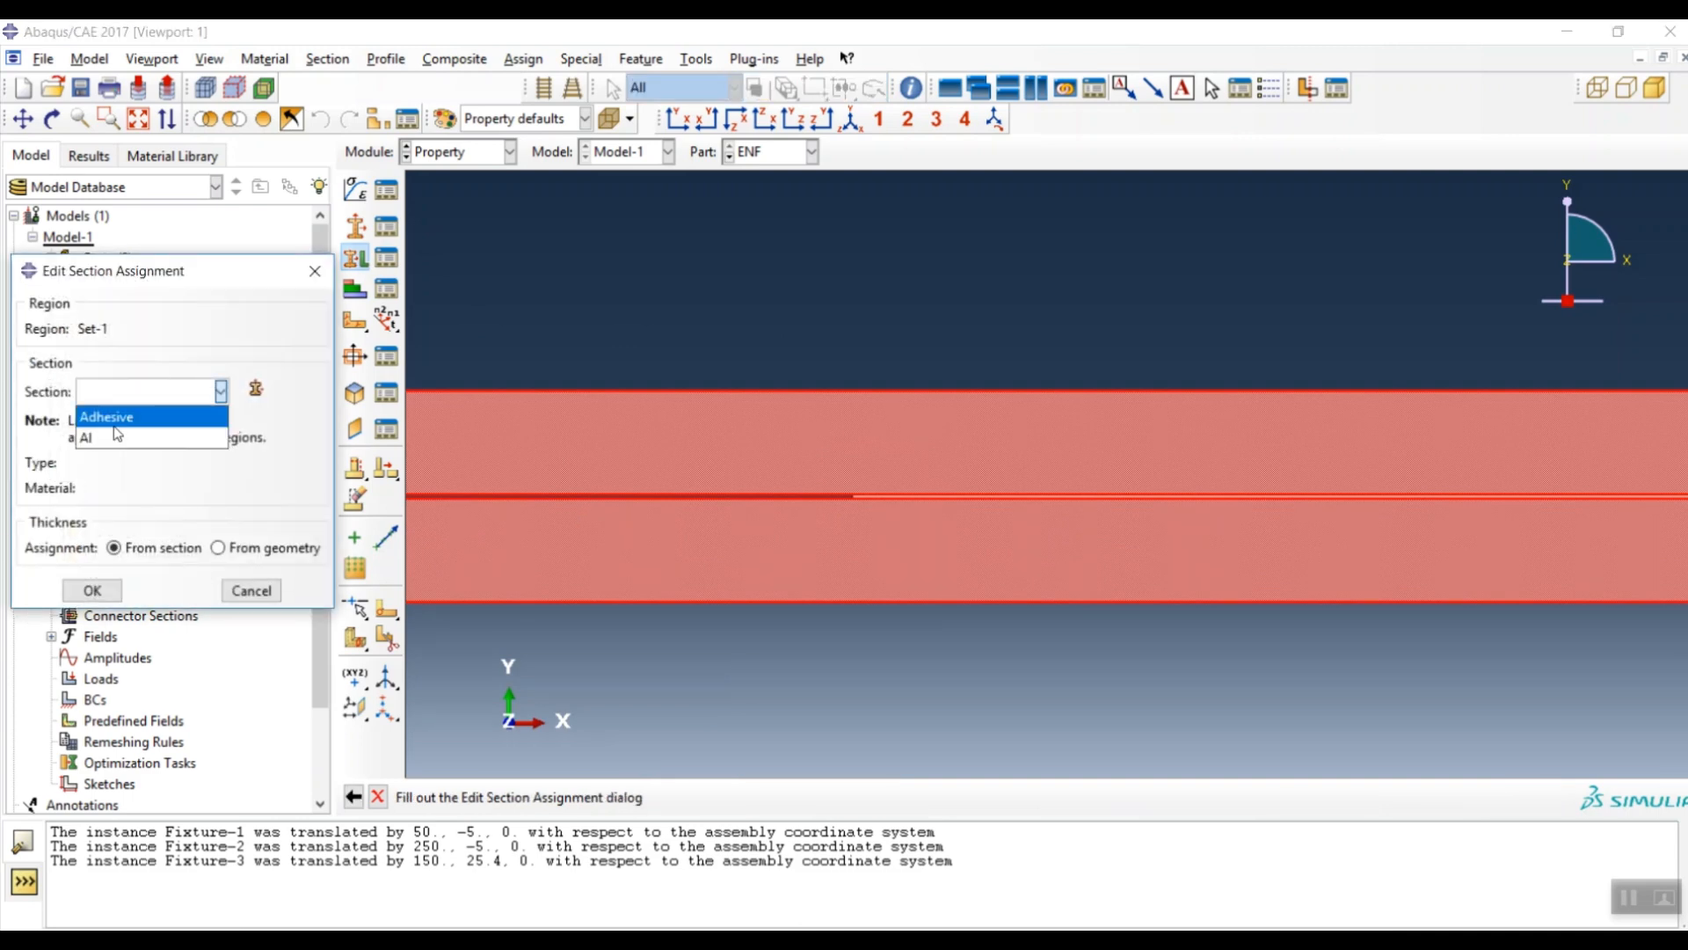
left_click(132, 414)
left_click(92, 594)
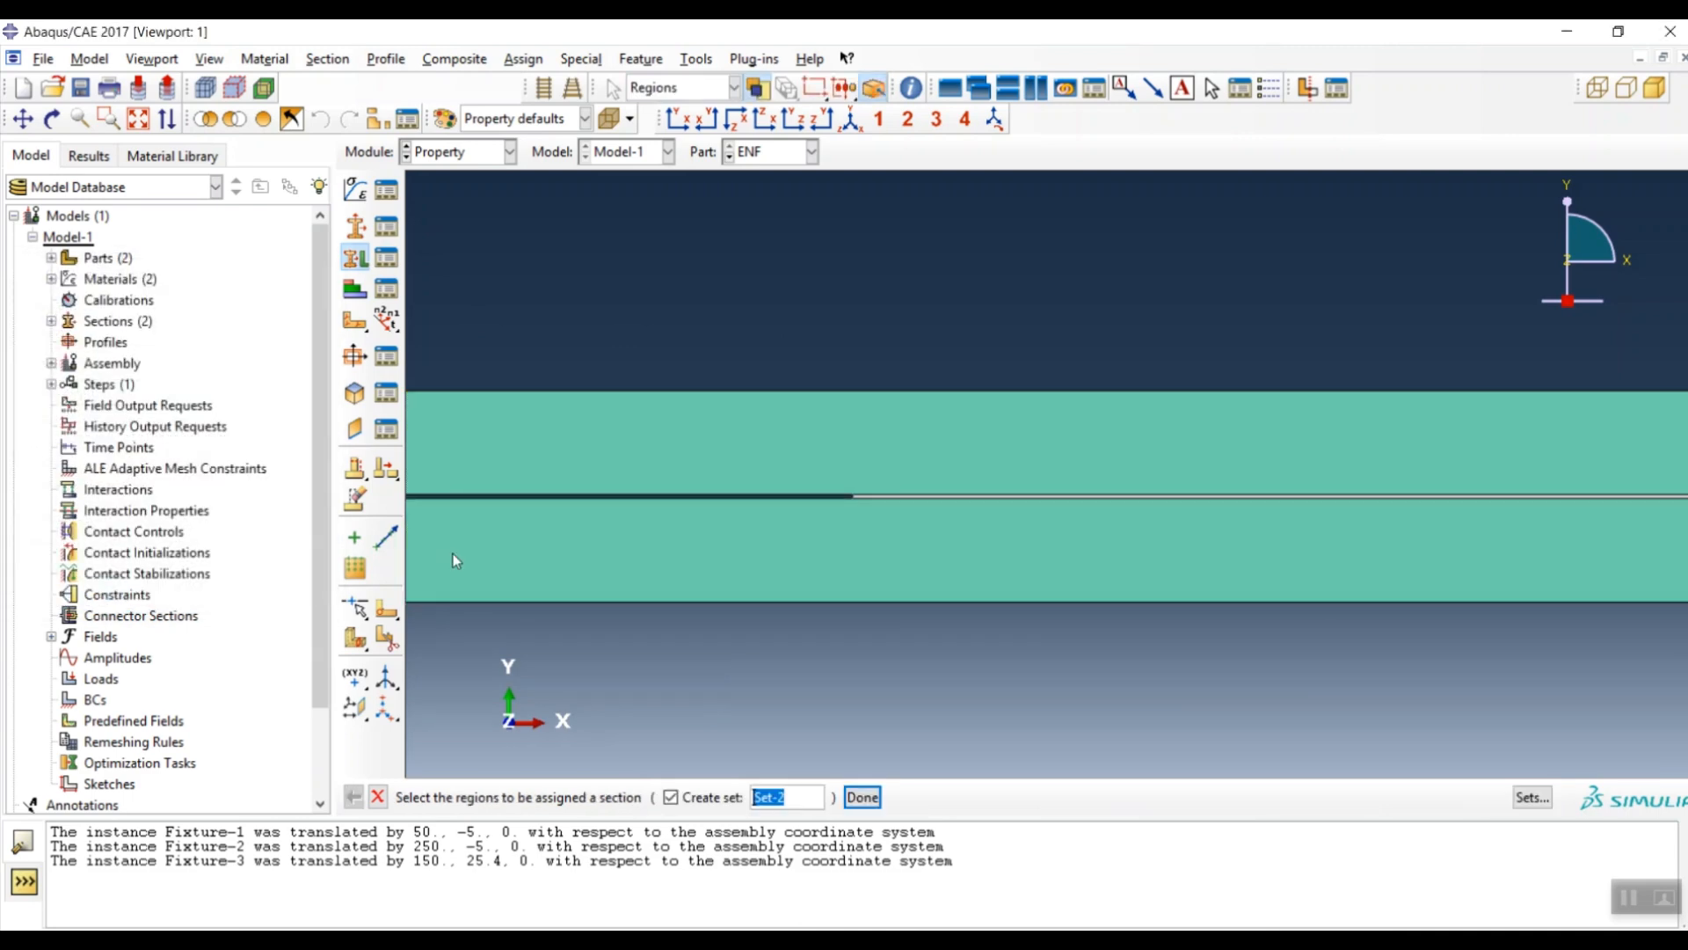
- Assign the Adhesive section to the bonded layer beyond the pre-crack and switch to the Step module
scroll(982, 525, "up", 5)
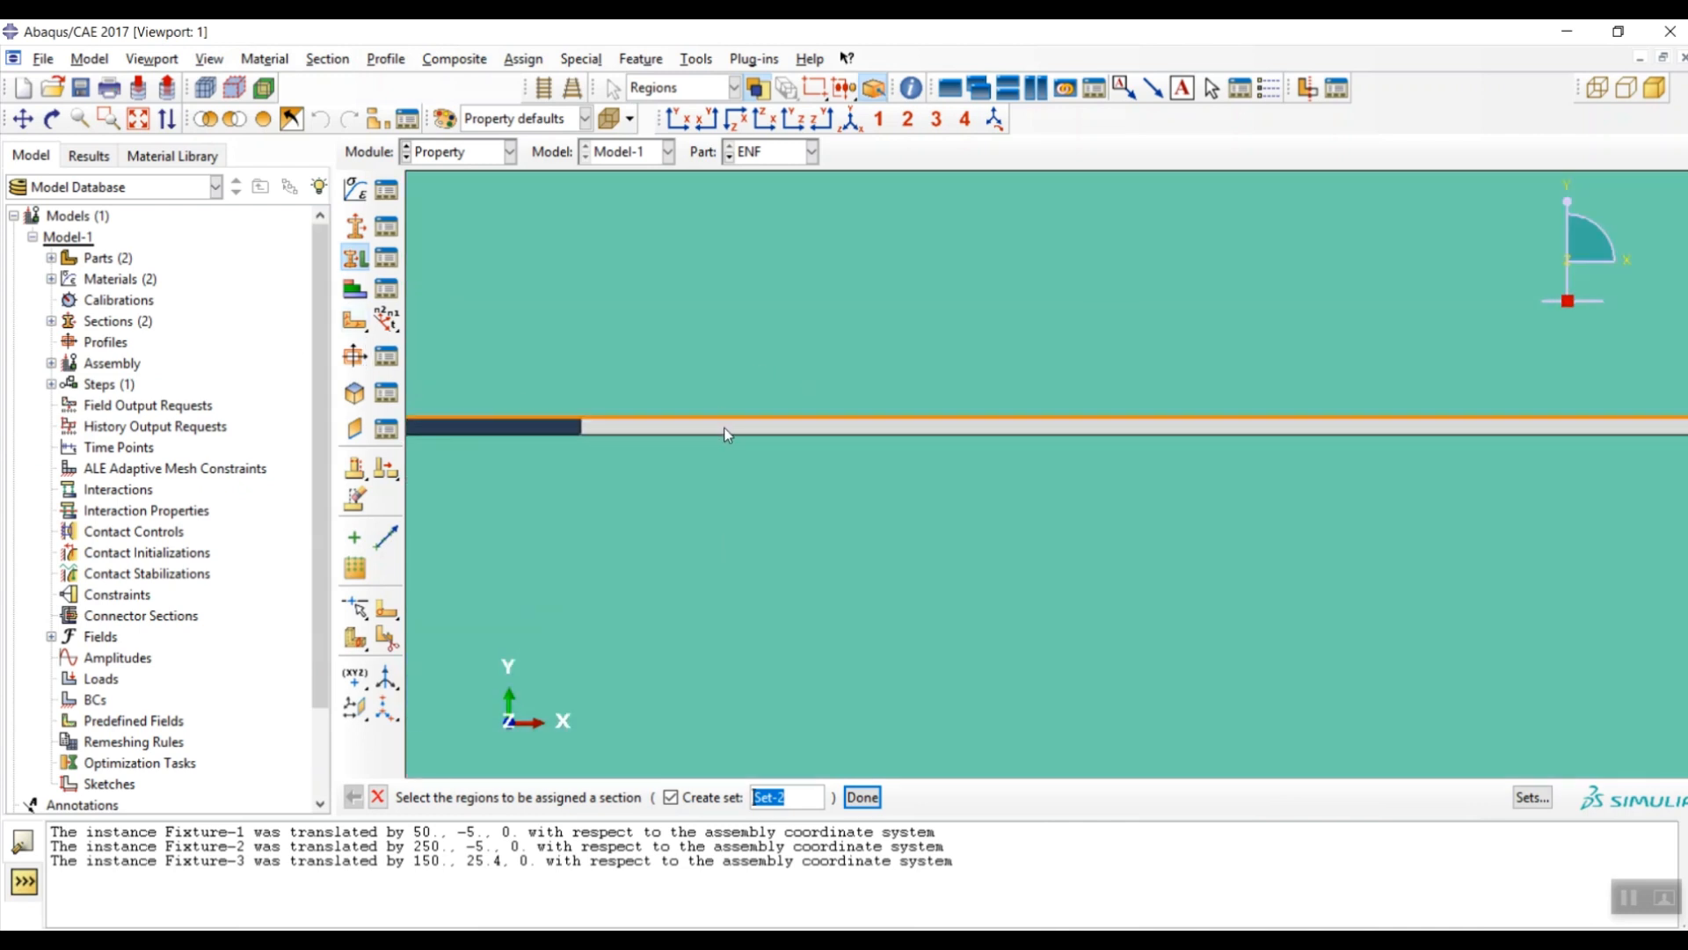
left_click(725, 428)
middle_click(628, 546)
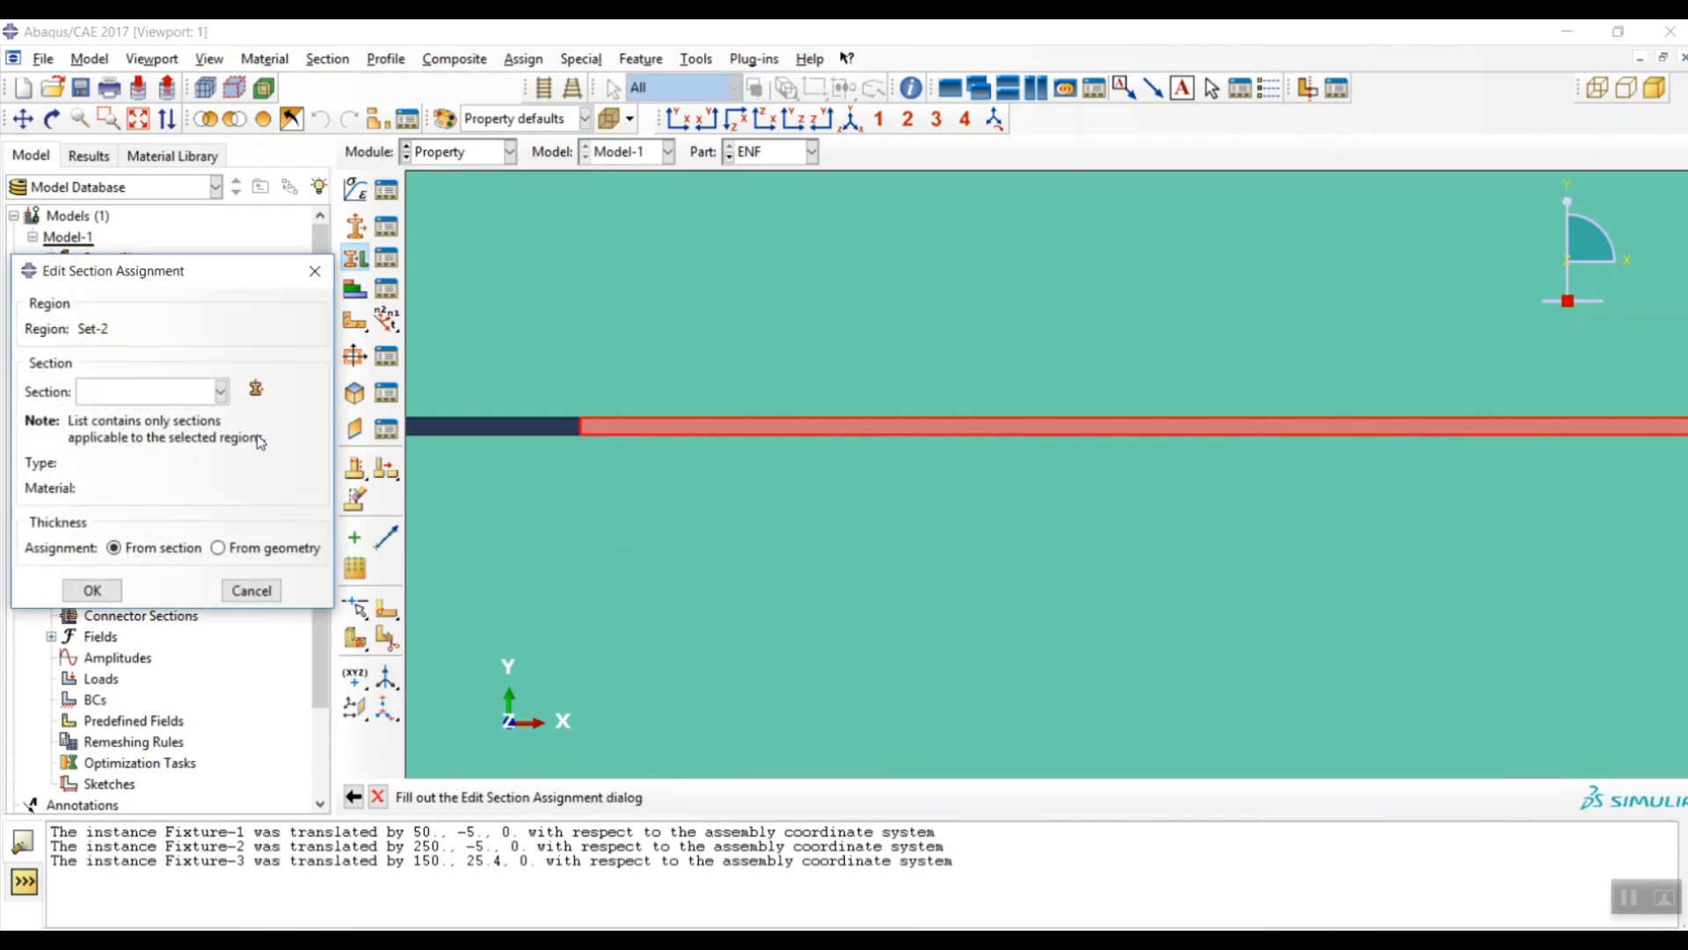
left_click(127, 395)
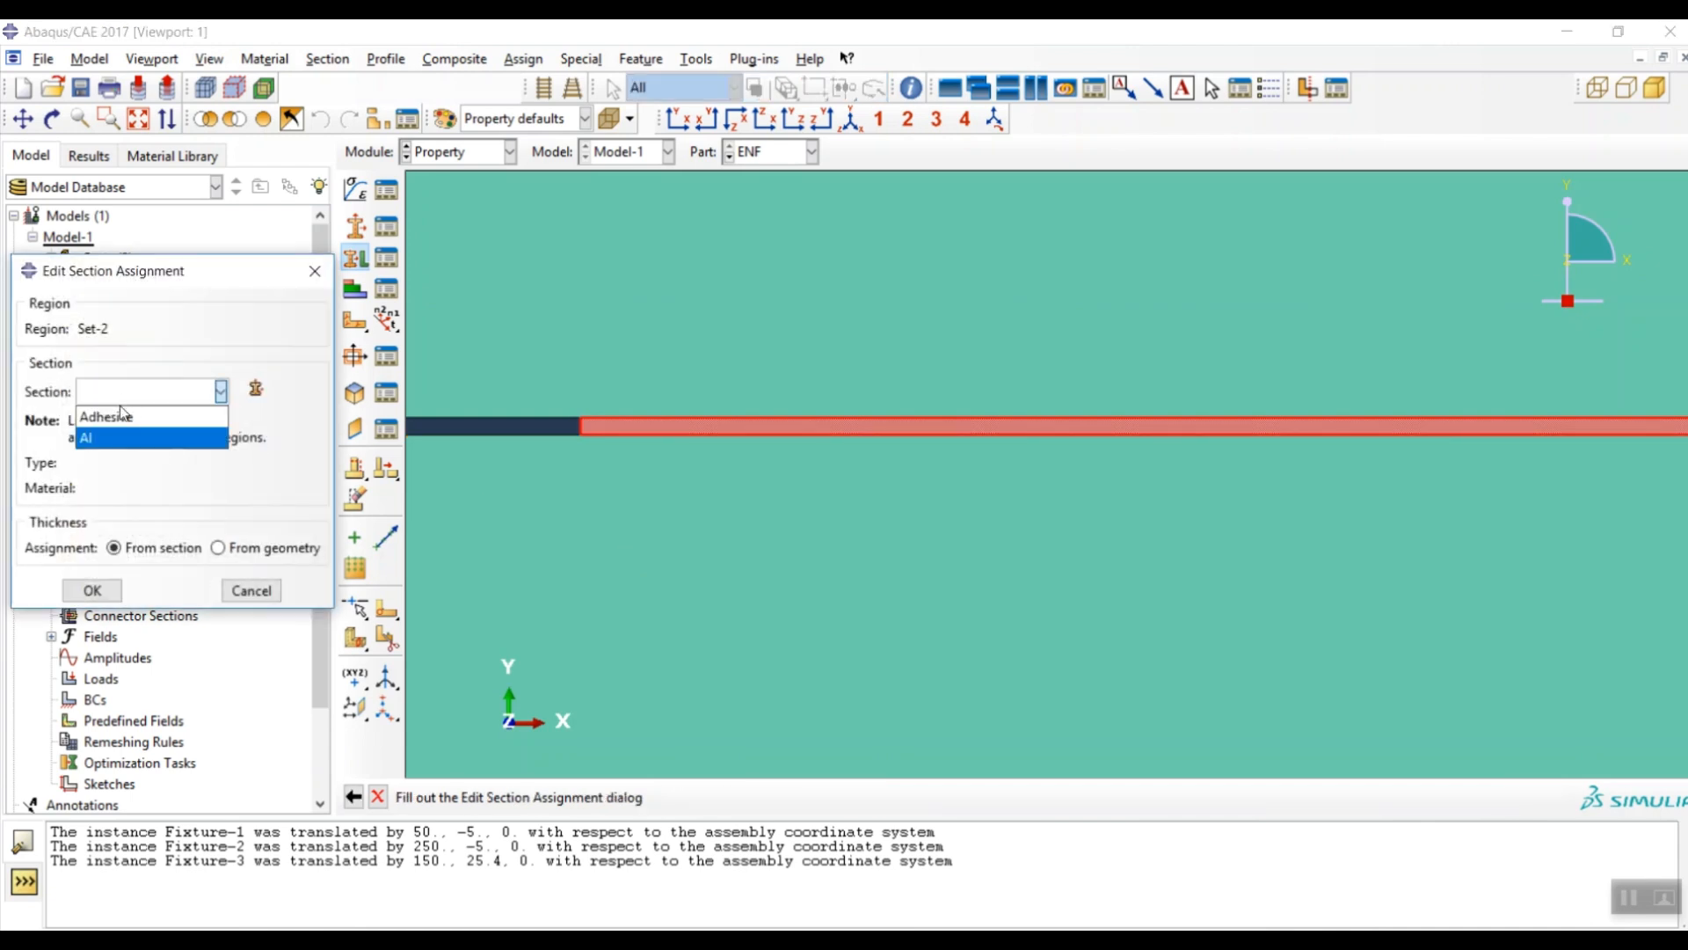
left_click(110, 416)
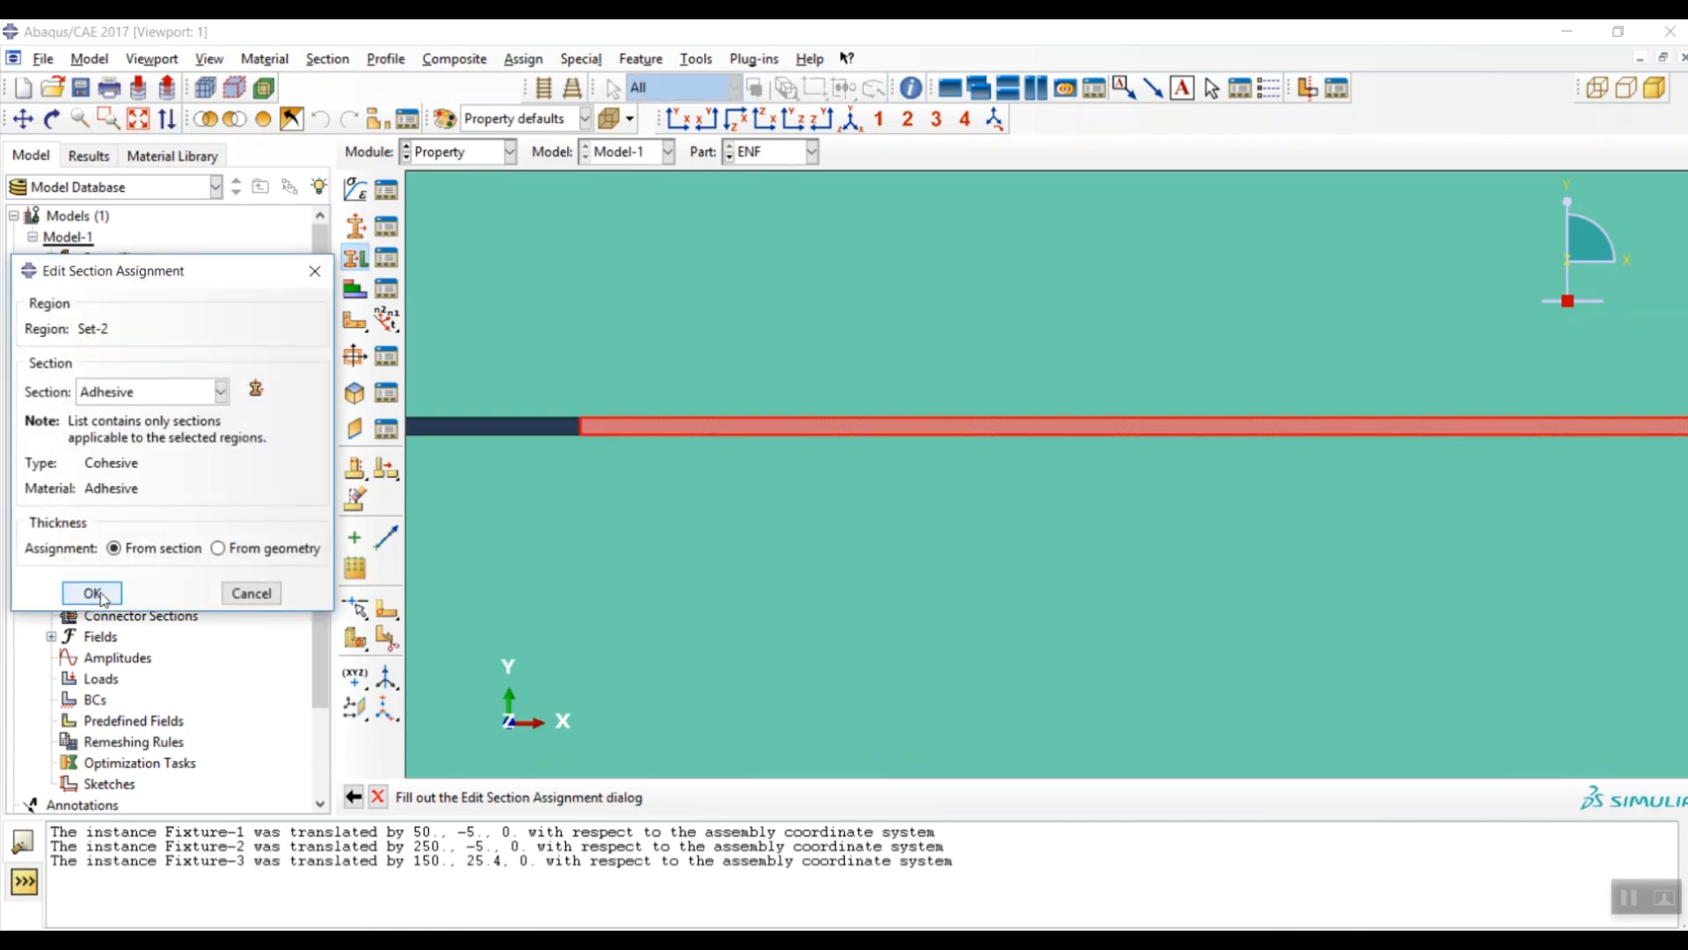
left_click(95, 593)
scroll(1133, 363, "down", 3)
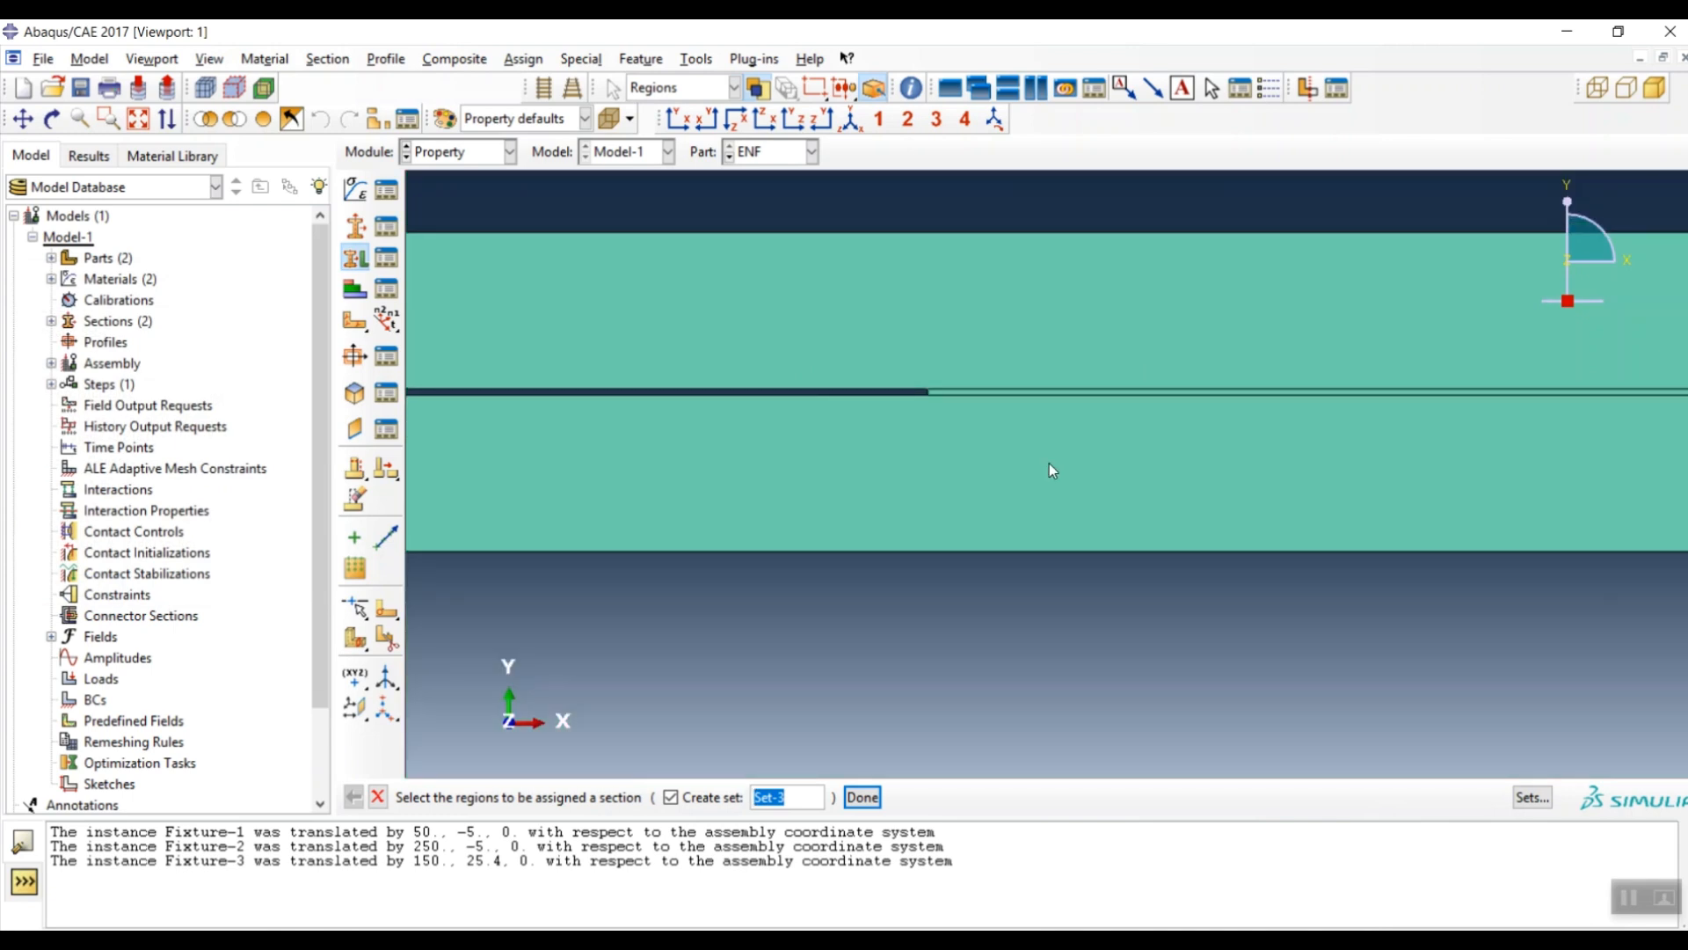
scroll(1049, 462, "down", 5)
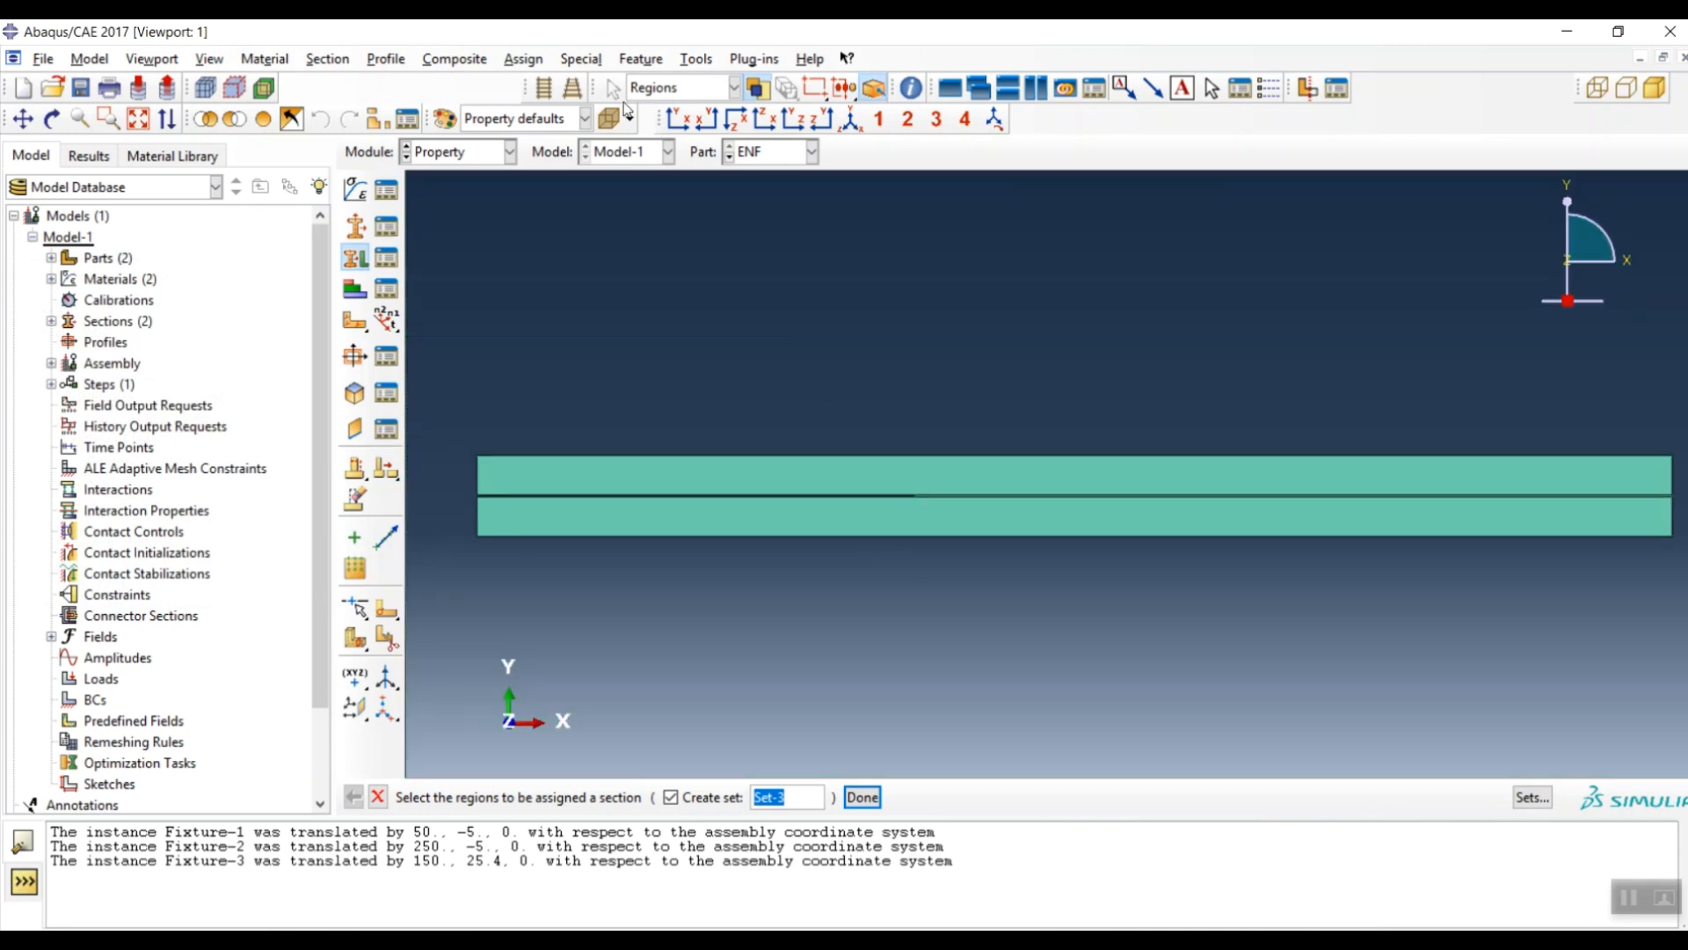
left_click(464, 153)
- Create a Static, General step with Nlgeom turned on
left_click(435, 236)
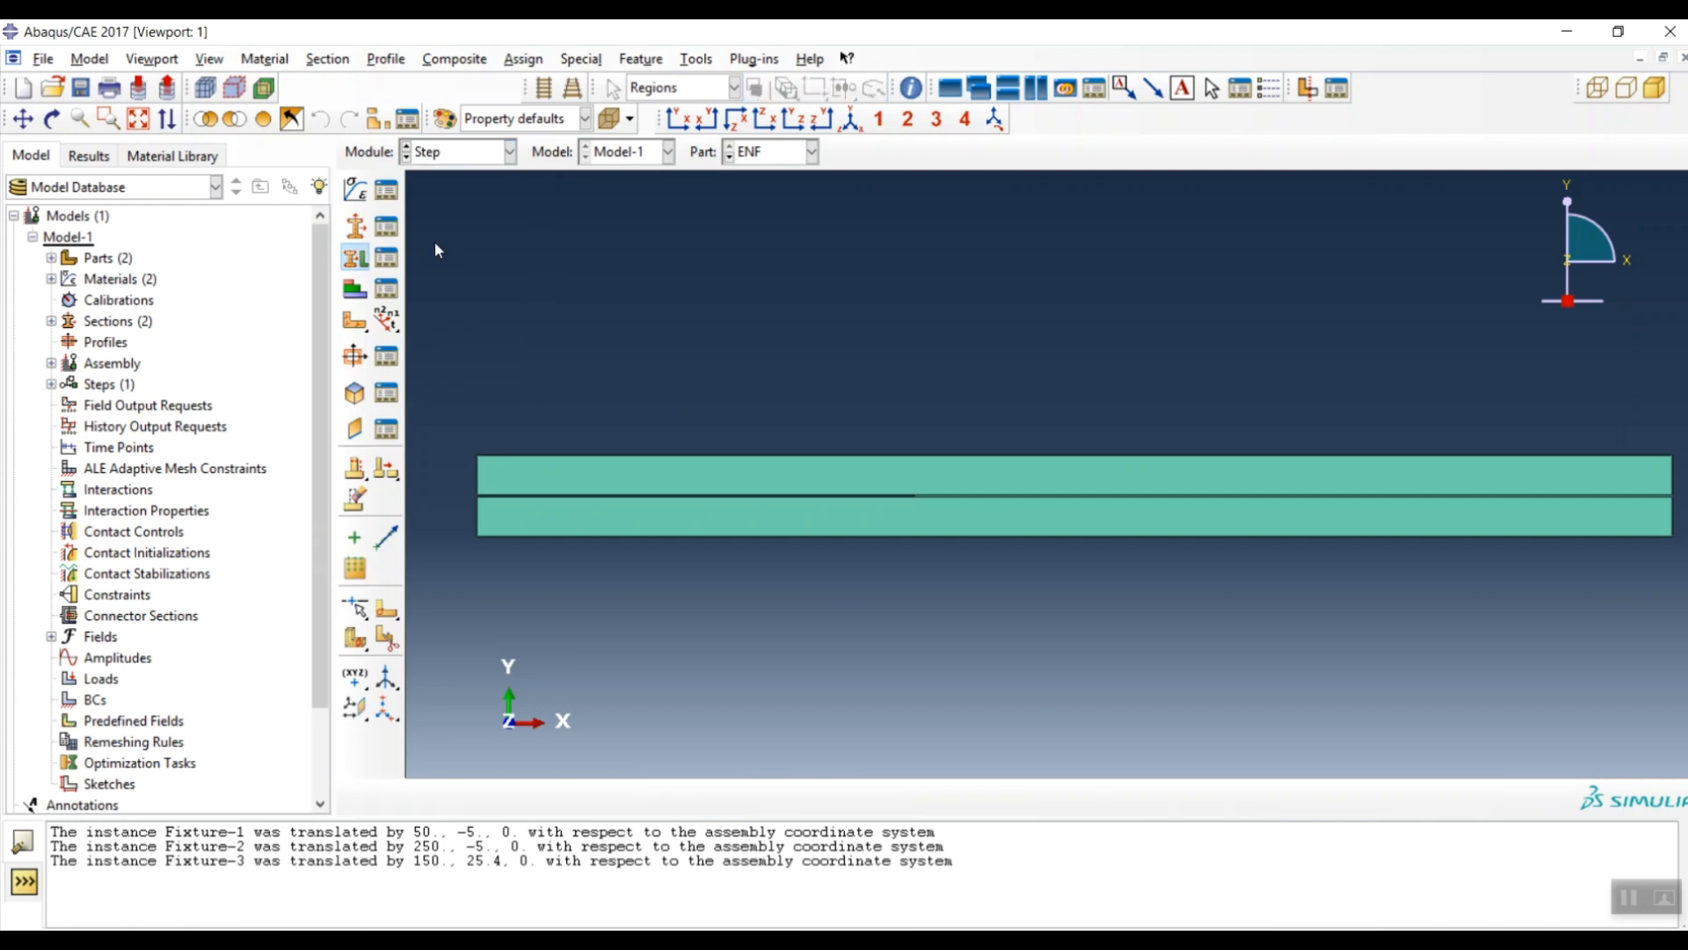
left_click(355, 192)
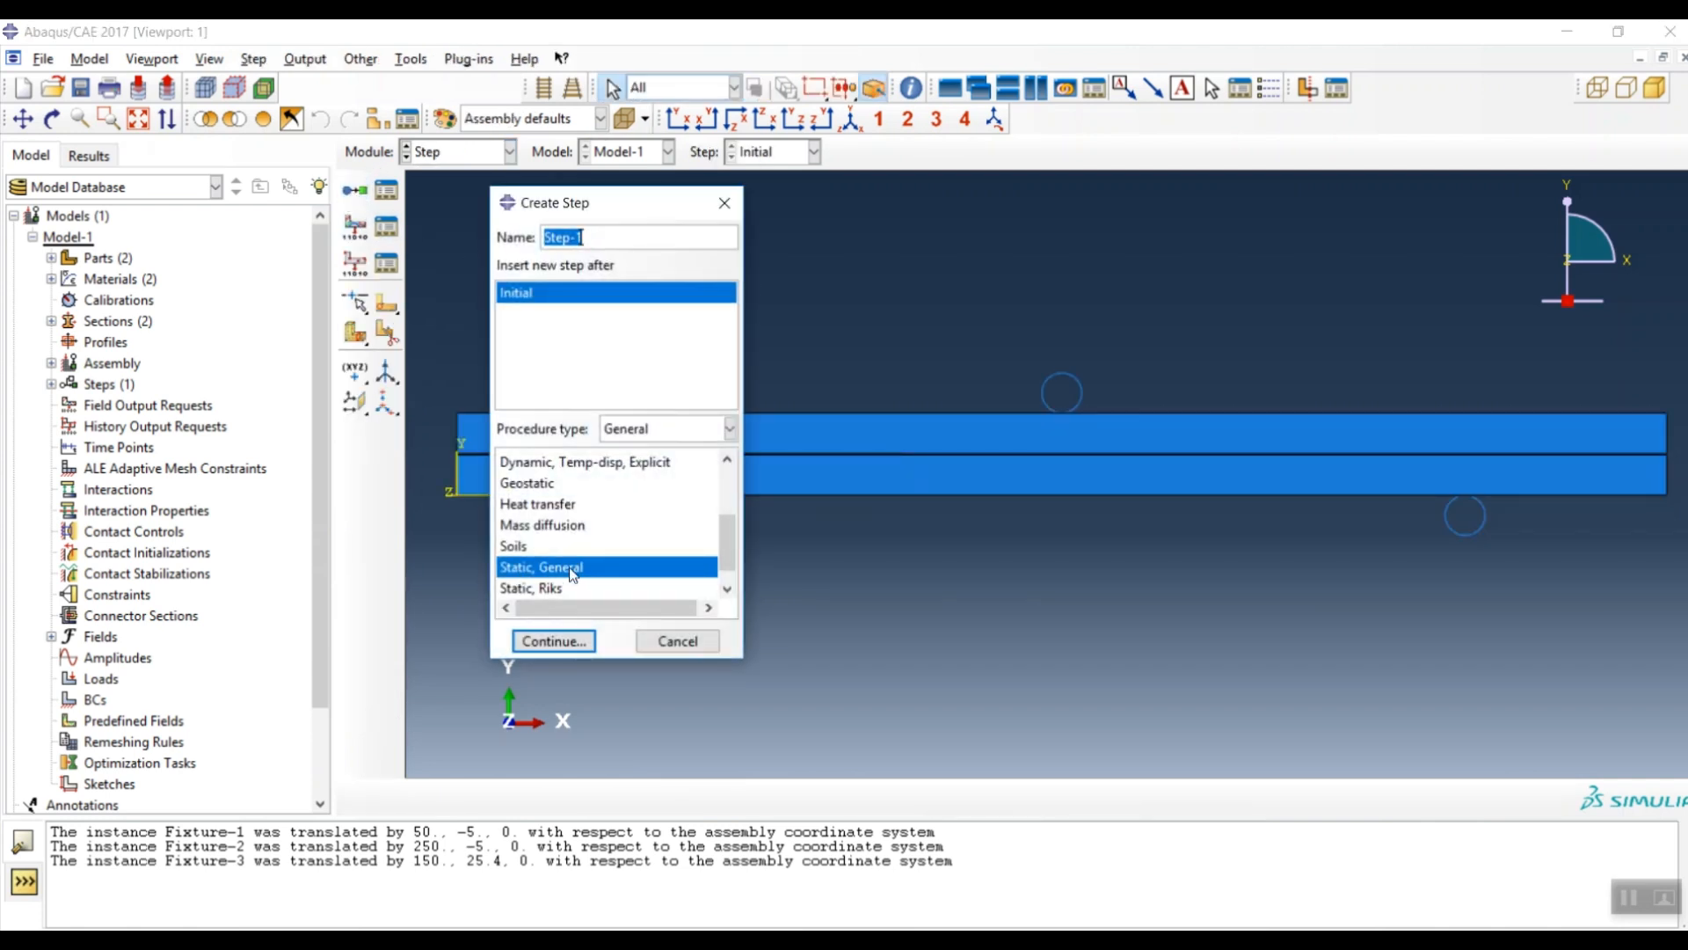
left_click(546, 645)
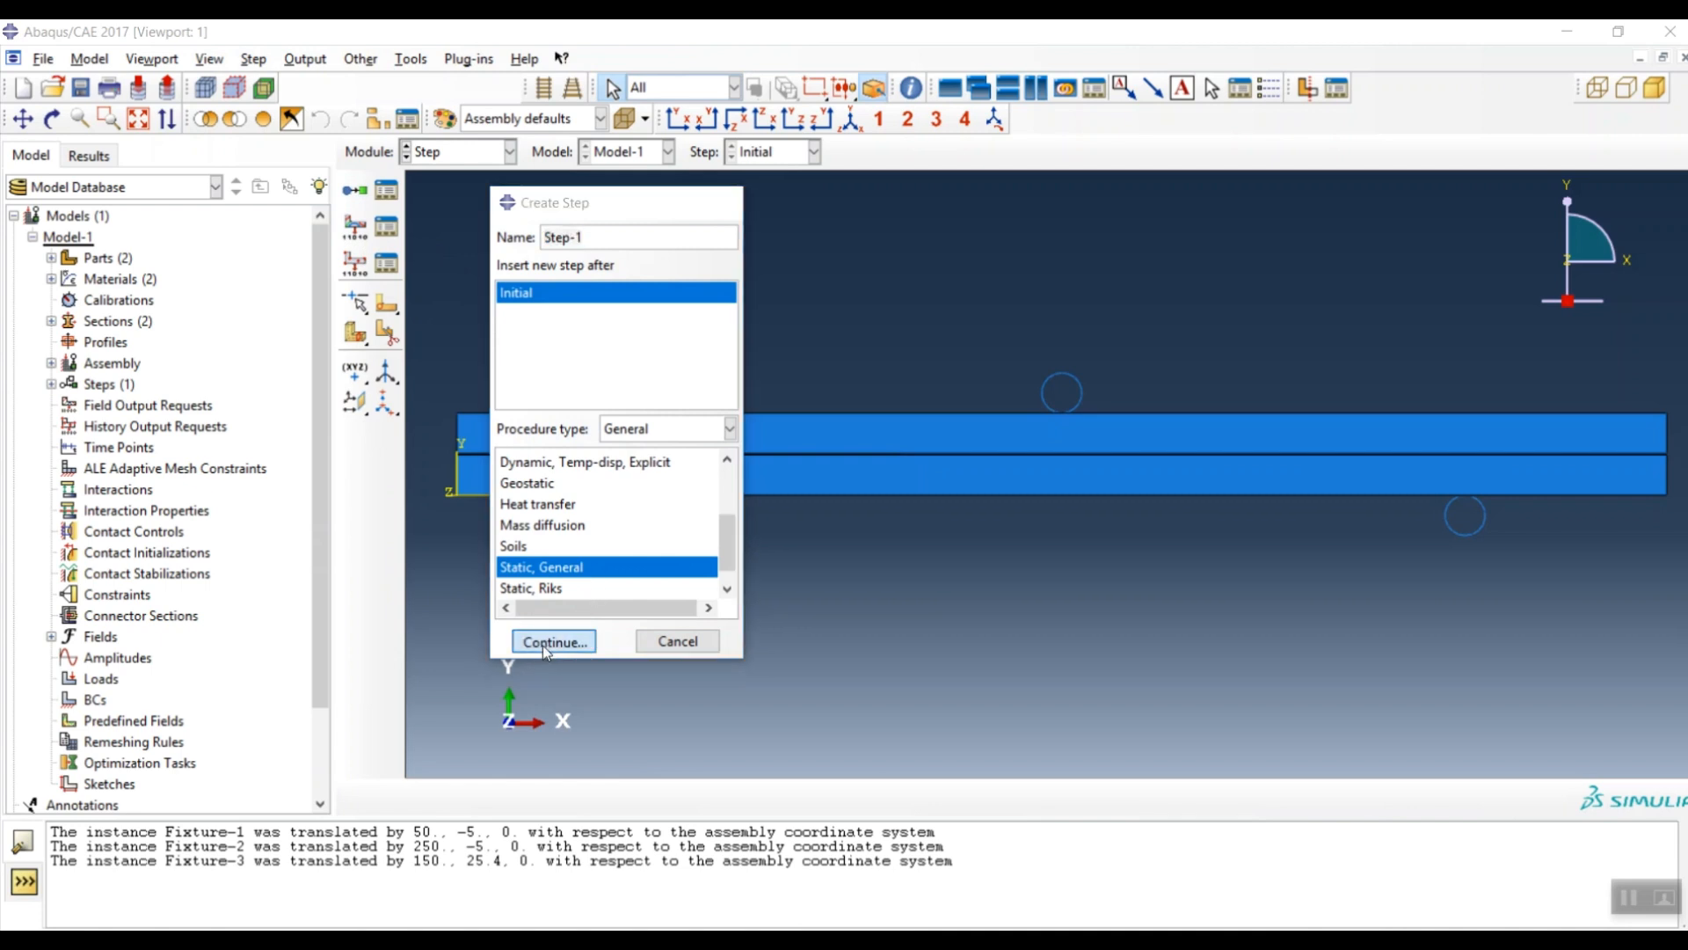
left_click(588, 409)
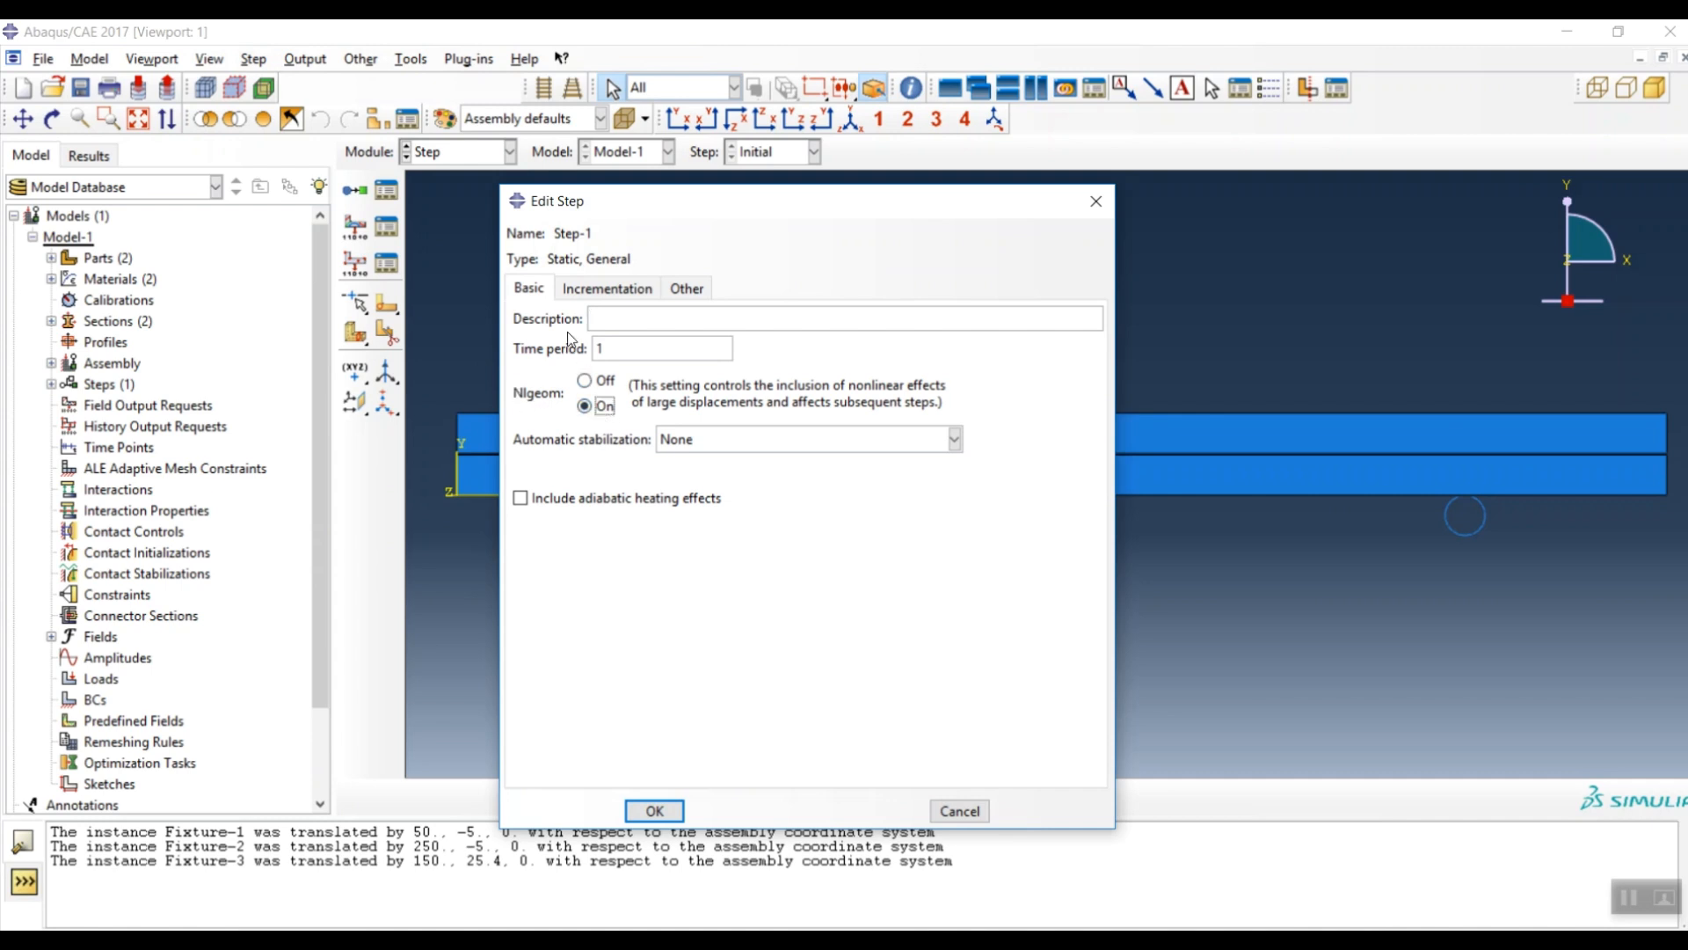
- Set increment sizes to initial 0.1, minimum 1E-15 and maximum 0.2, and create Step-1
left_click(605, 289)
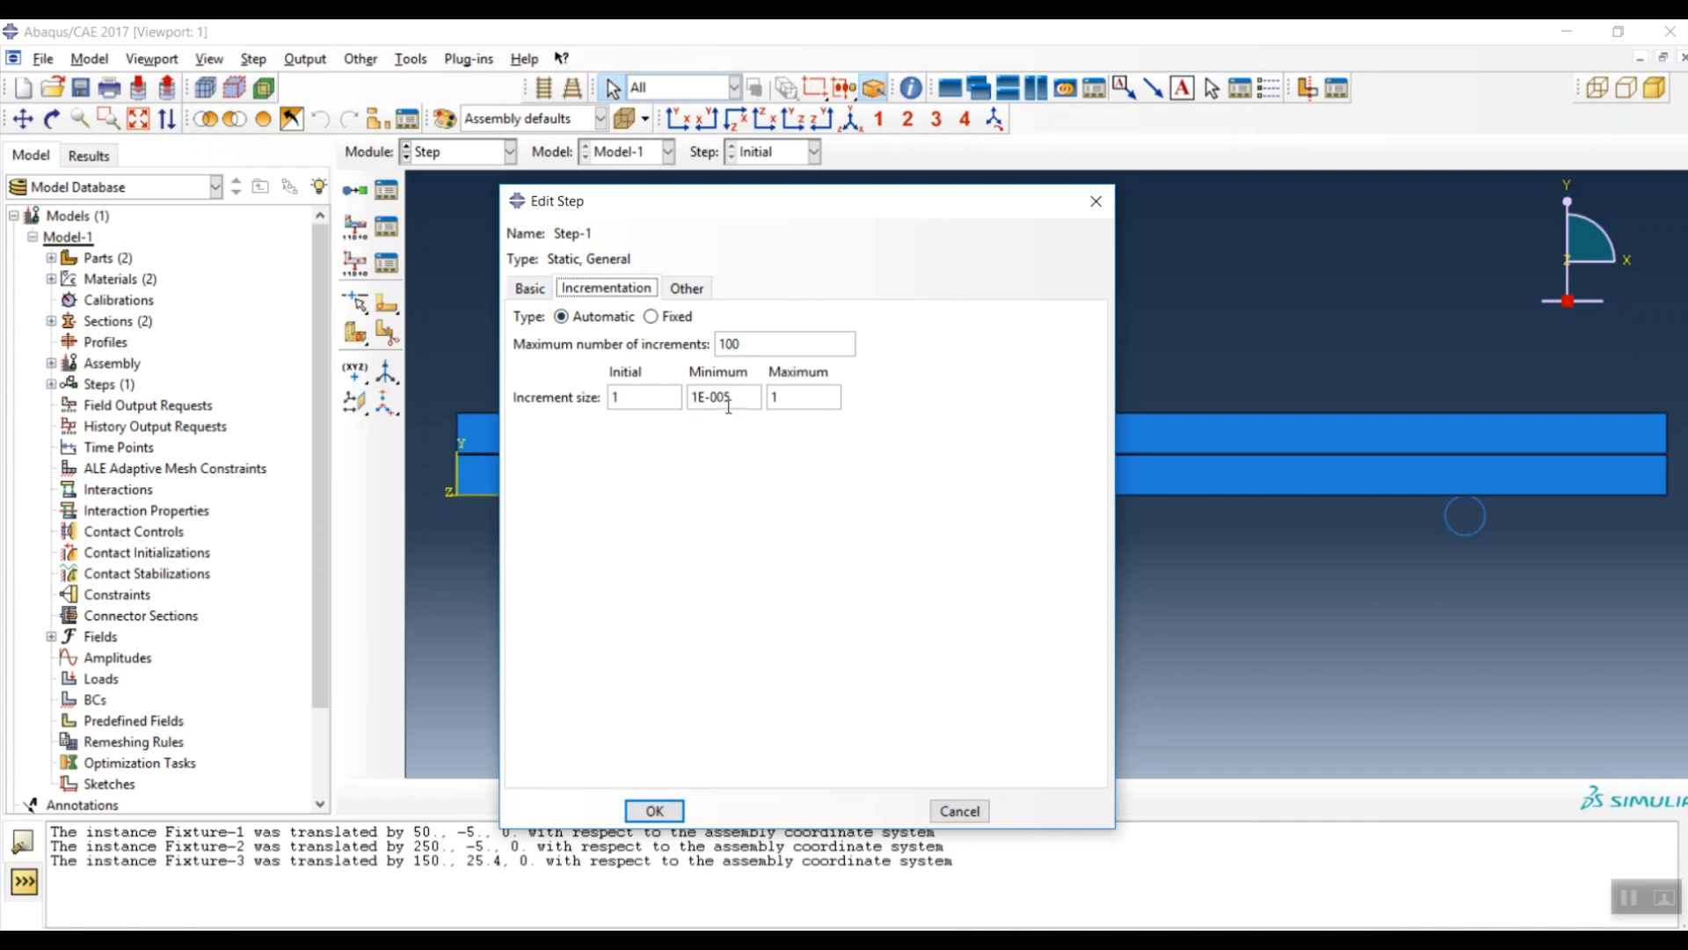
left_click(633, 401)
double_click(633, 400)
type("0.1")
left_click_drag(723, 398, 711, 397)
key("BackSpace")
type("1")
double_click(804, 397)
type("0.2")
left_click(652, 811)
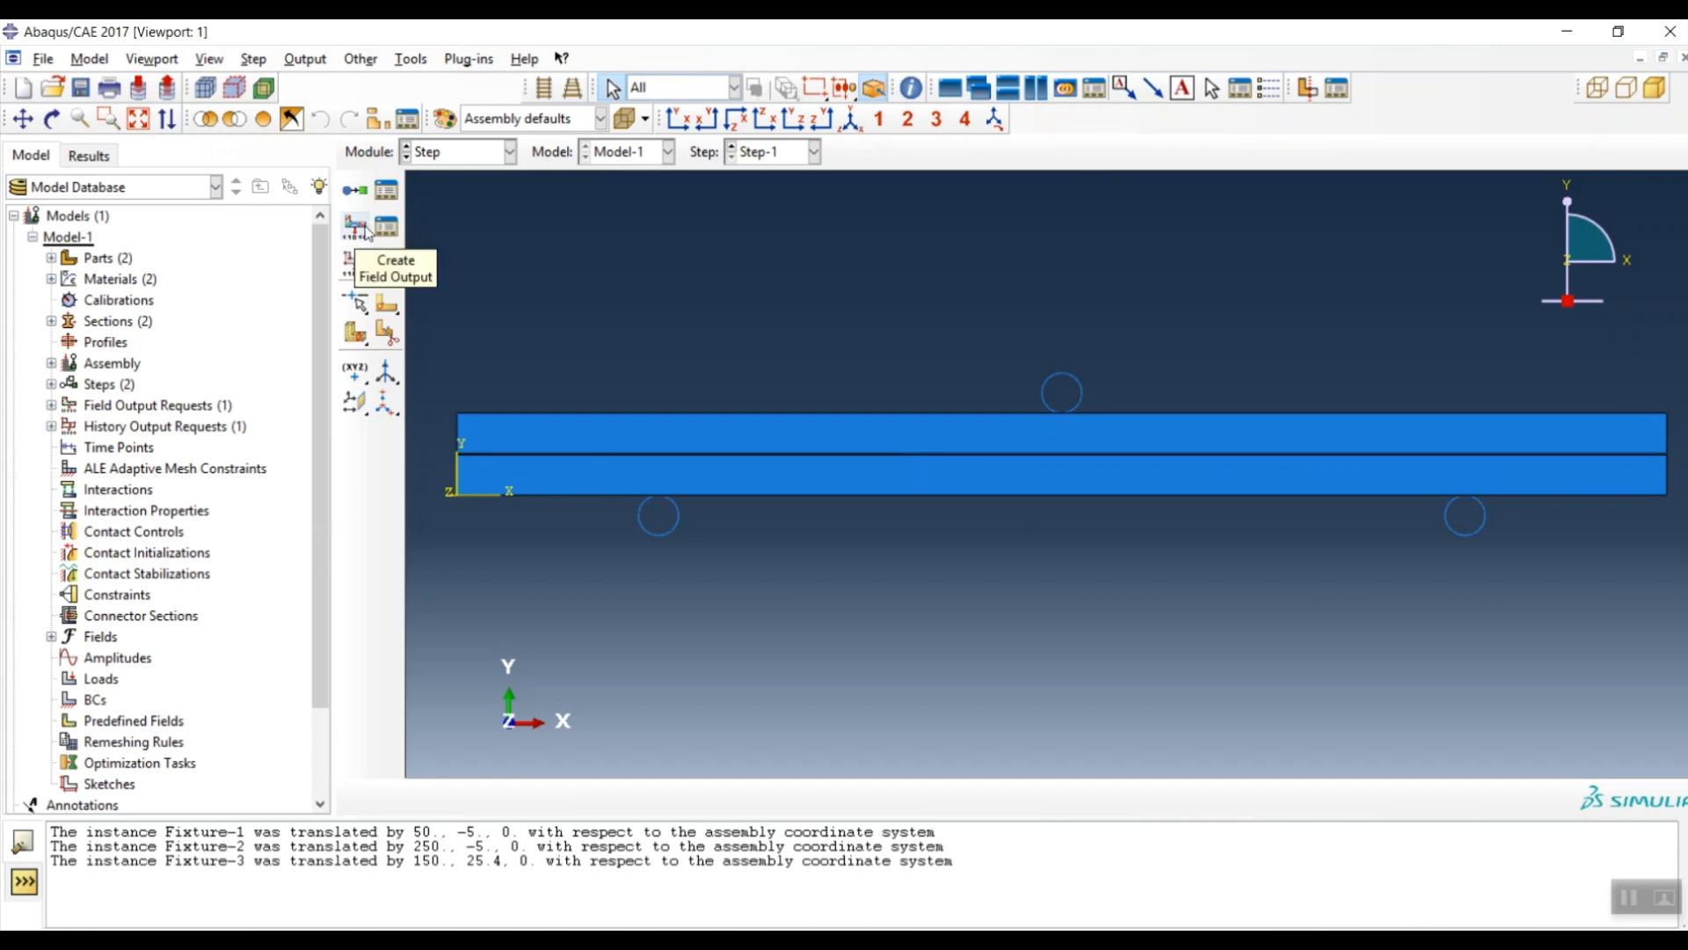
- Edit F-Output-1 to add STATUS from State/Field/User/Time and SDEG from Failure/Fracture
left_click(387, 228)
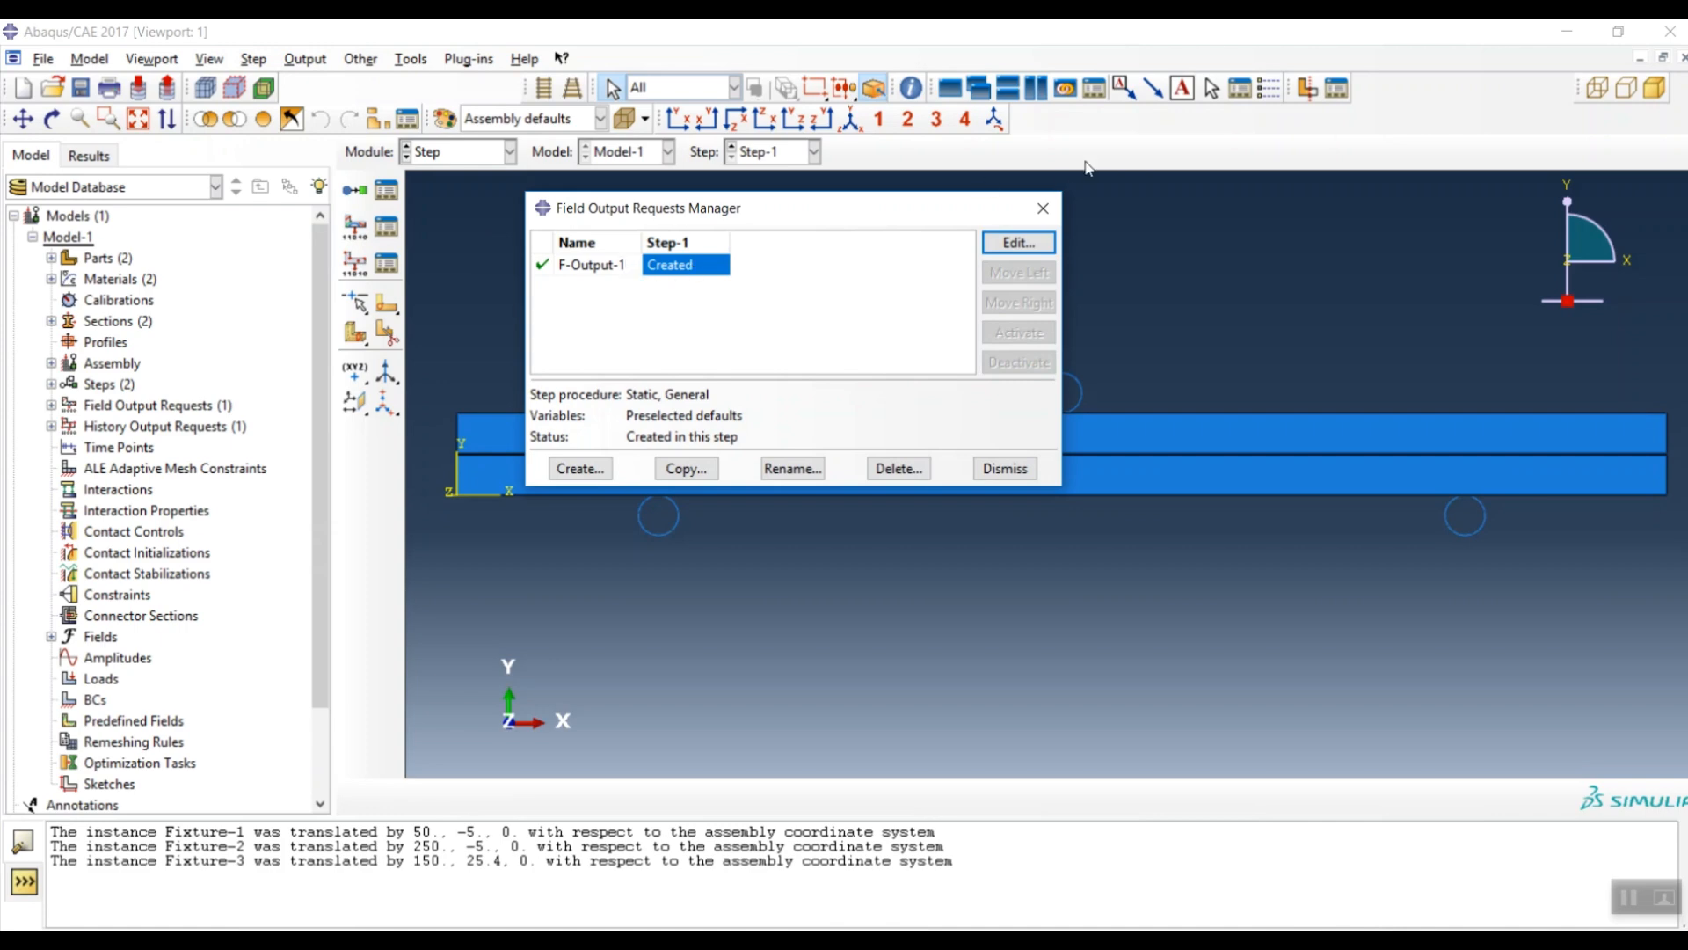
double_click(953, 271)
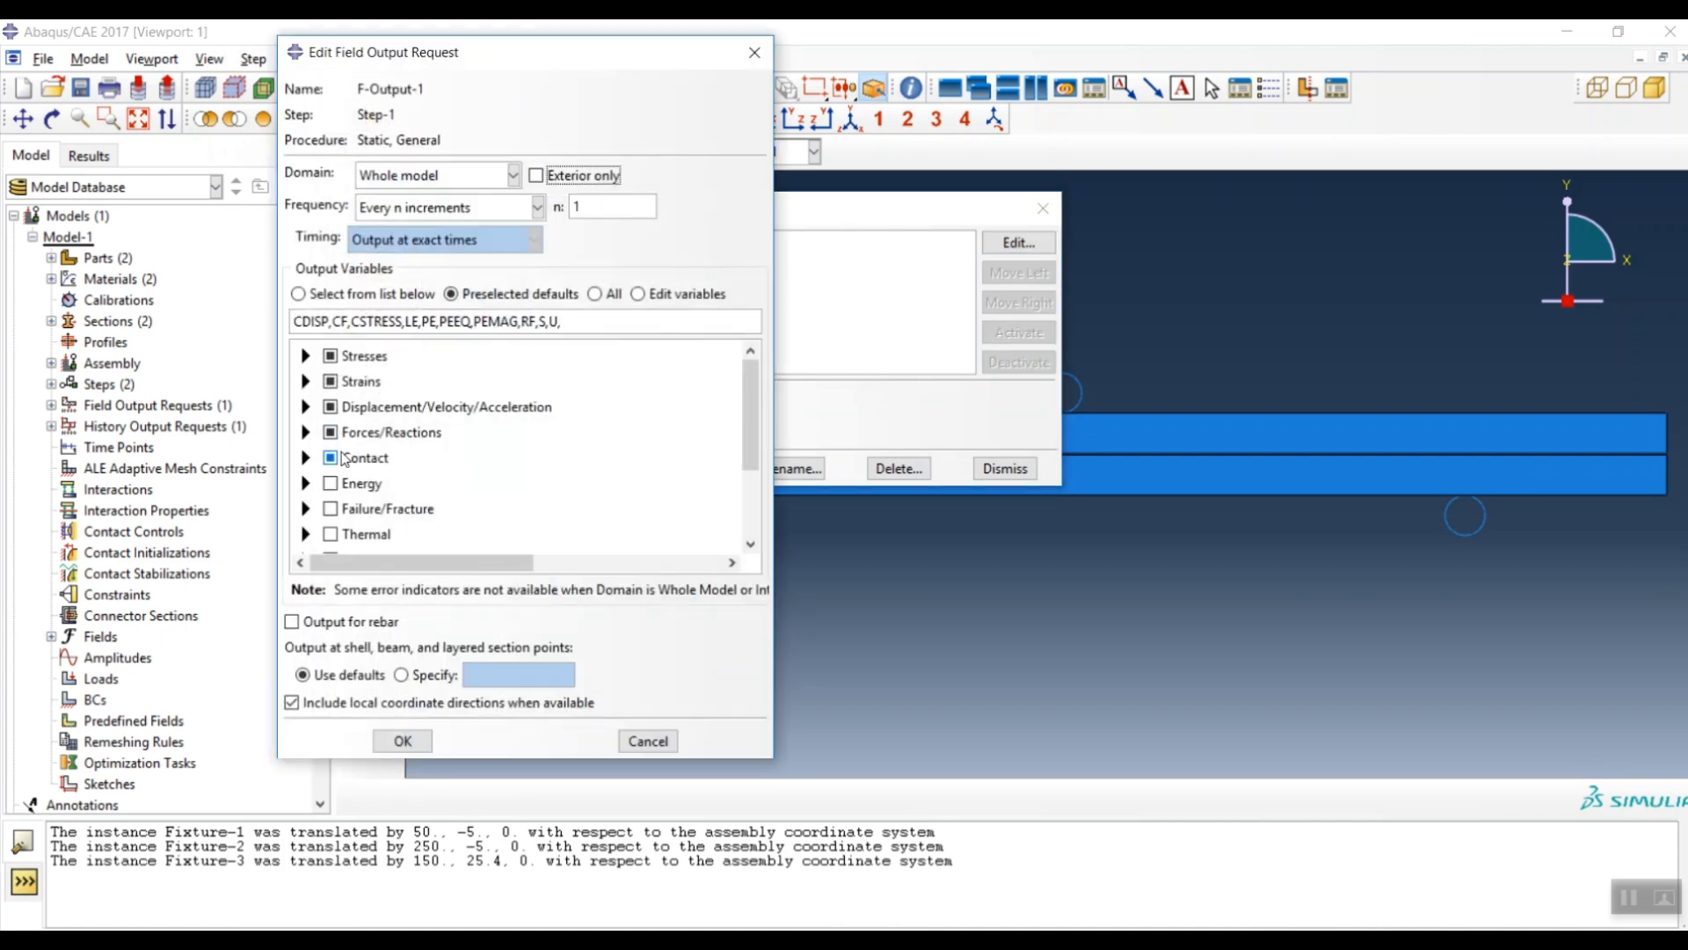
scroll(370, 449, "down", 1)
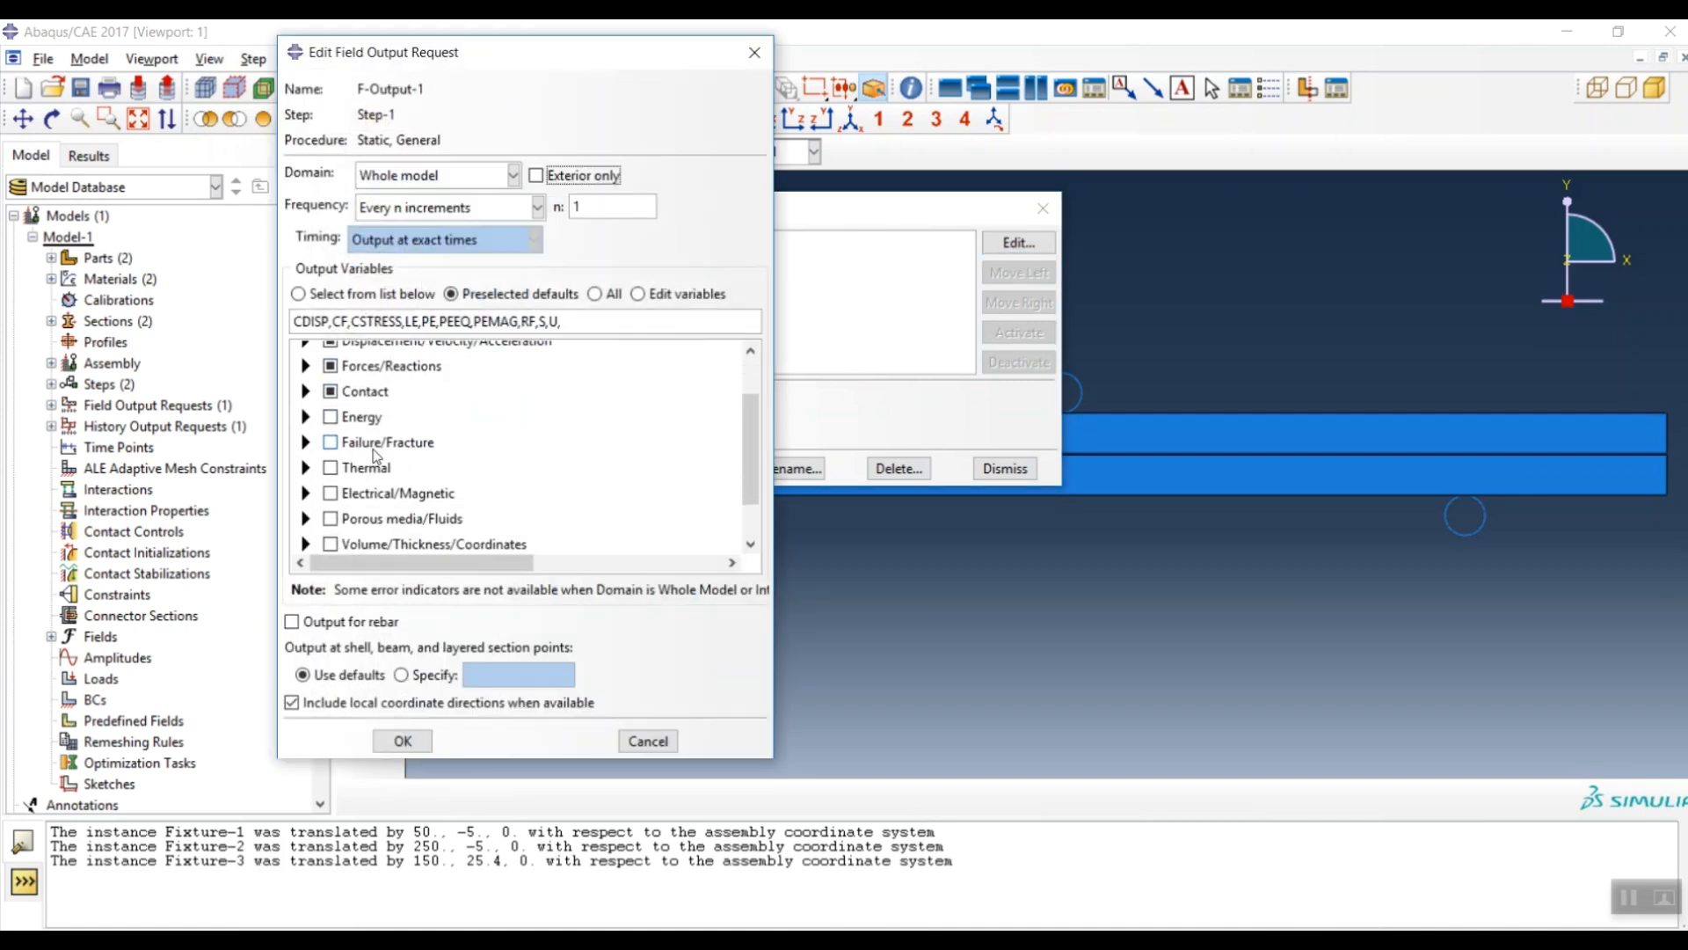
scroll(376, 455, "down", 2)
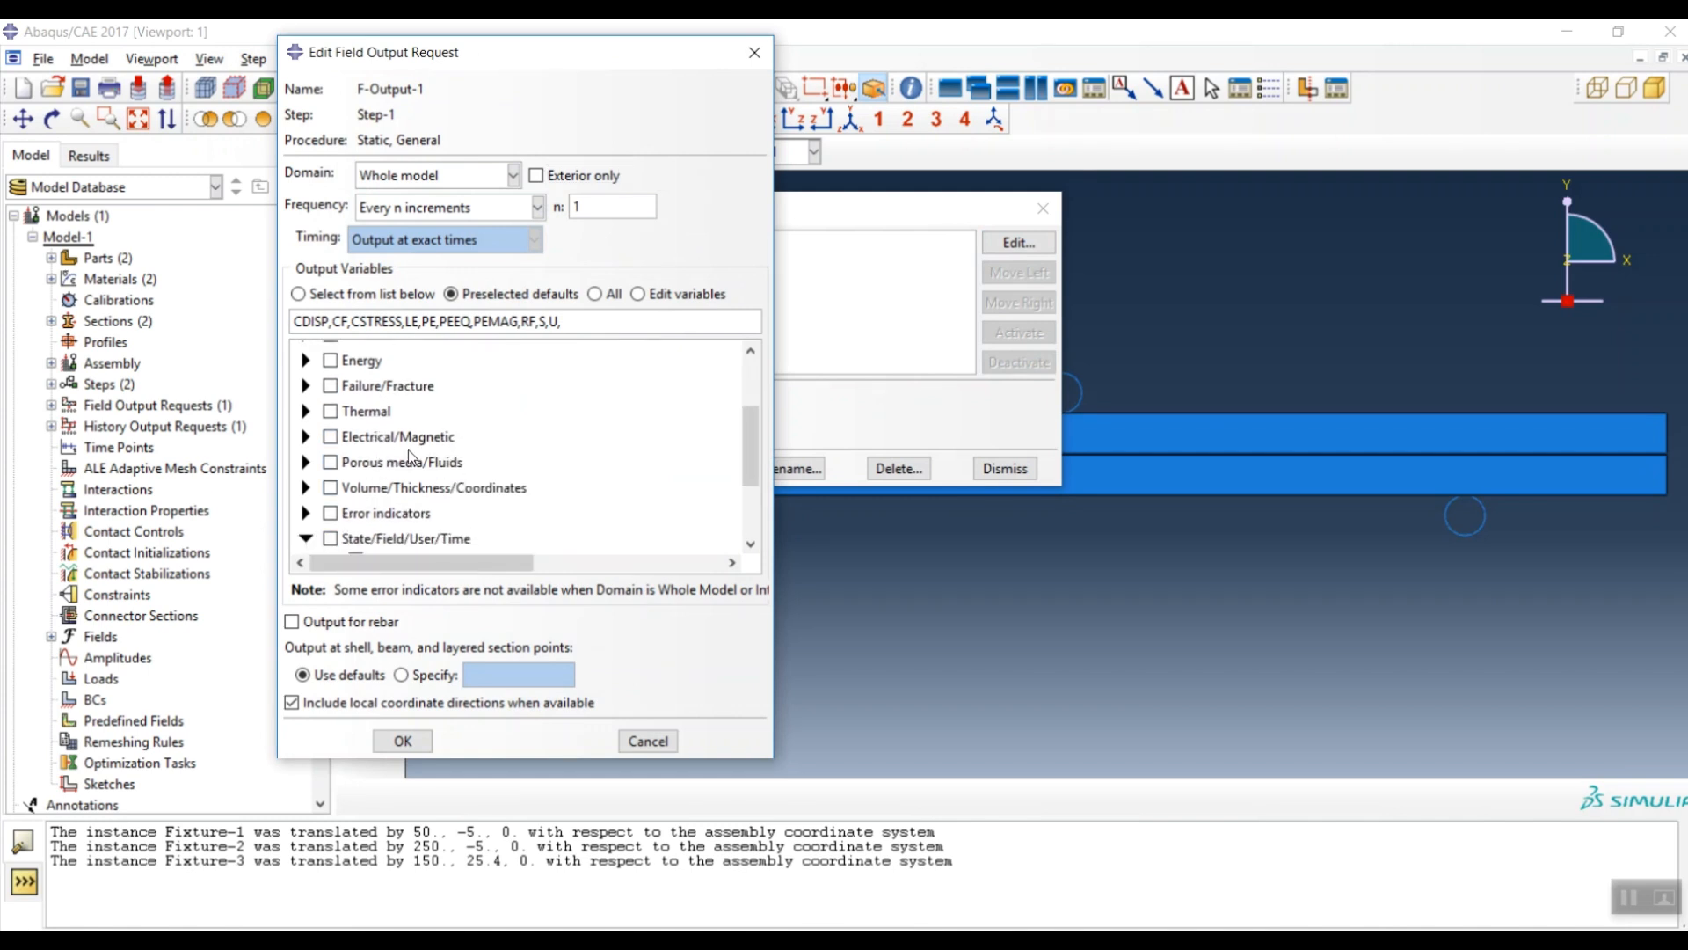
left_click(306, 538)
scroll(352, 509, "down", 1)
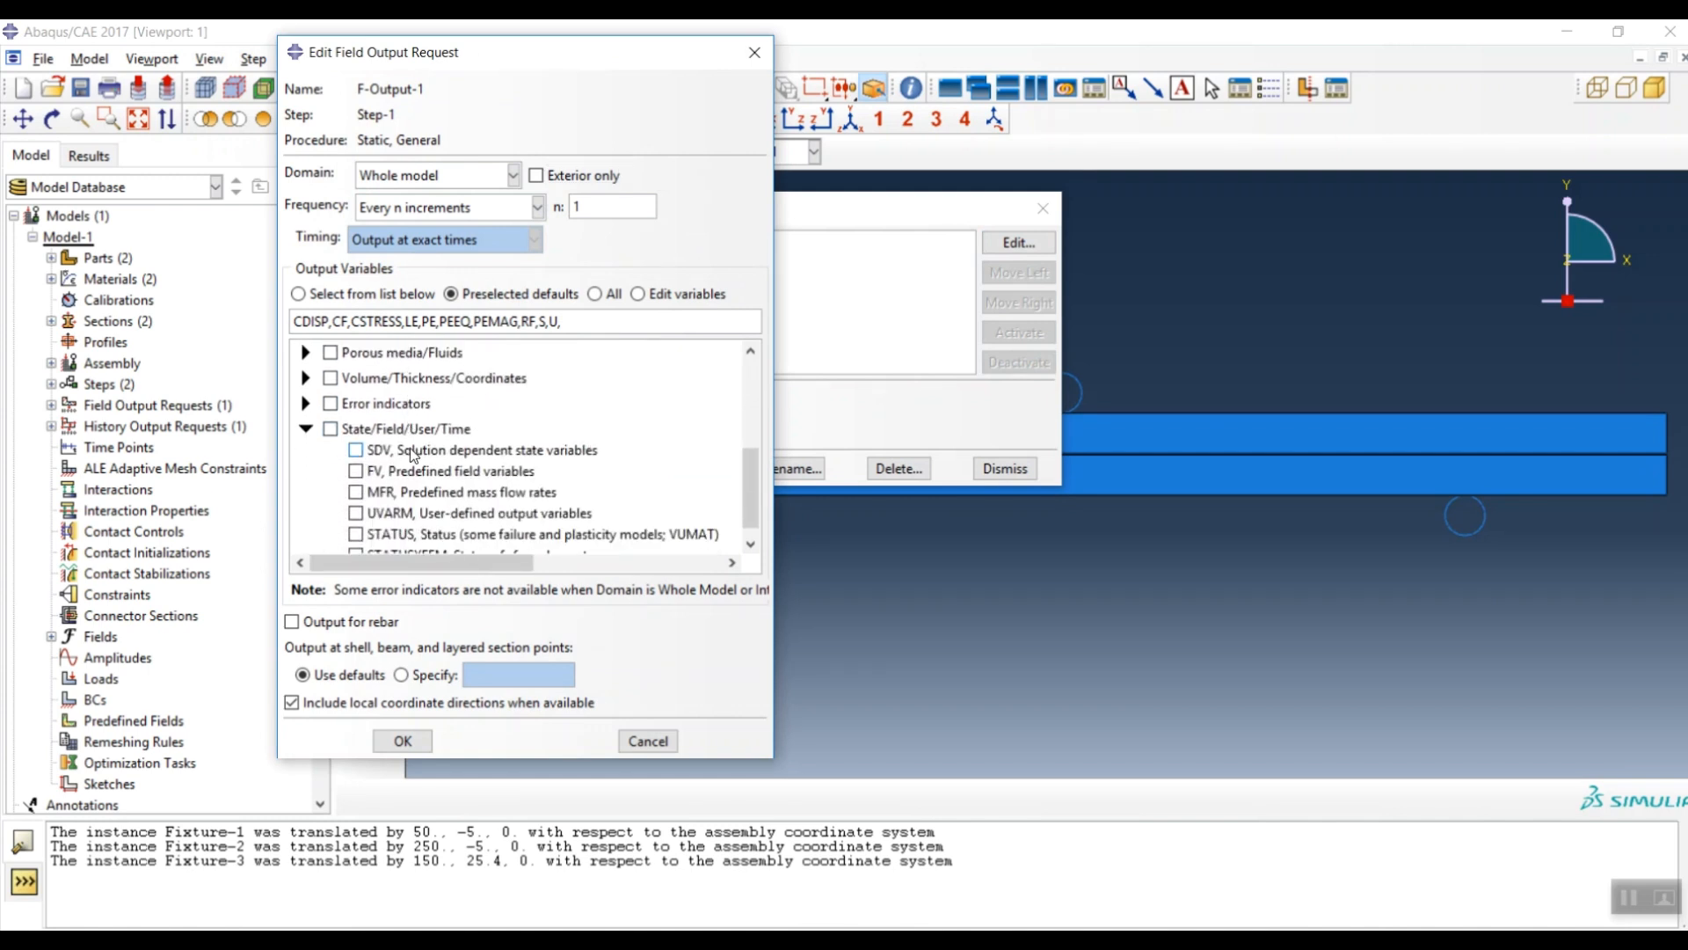
left_click(361, 519)
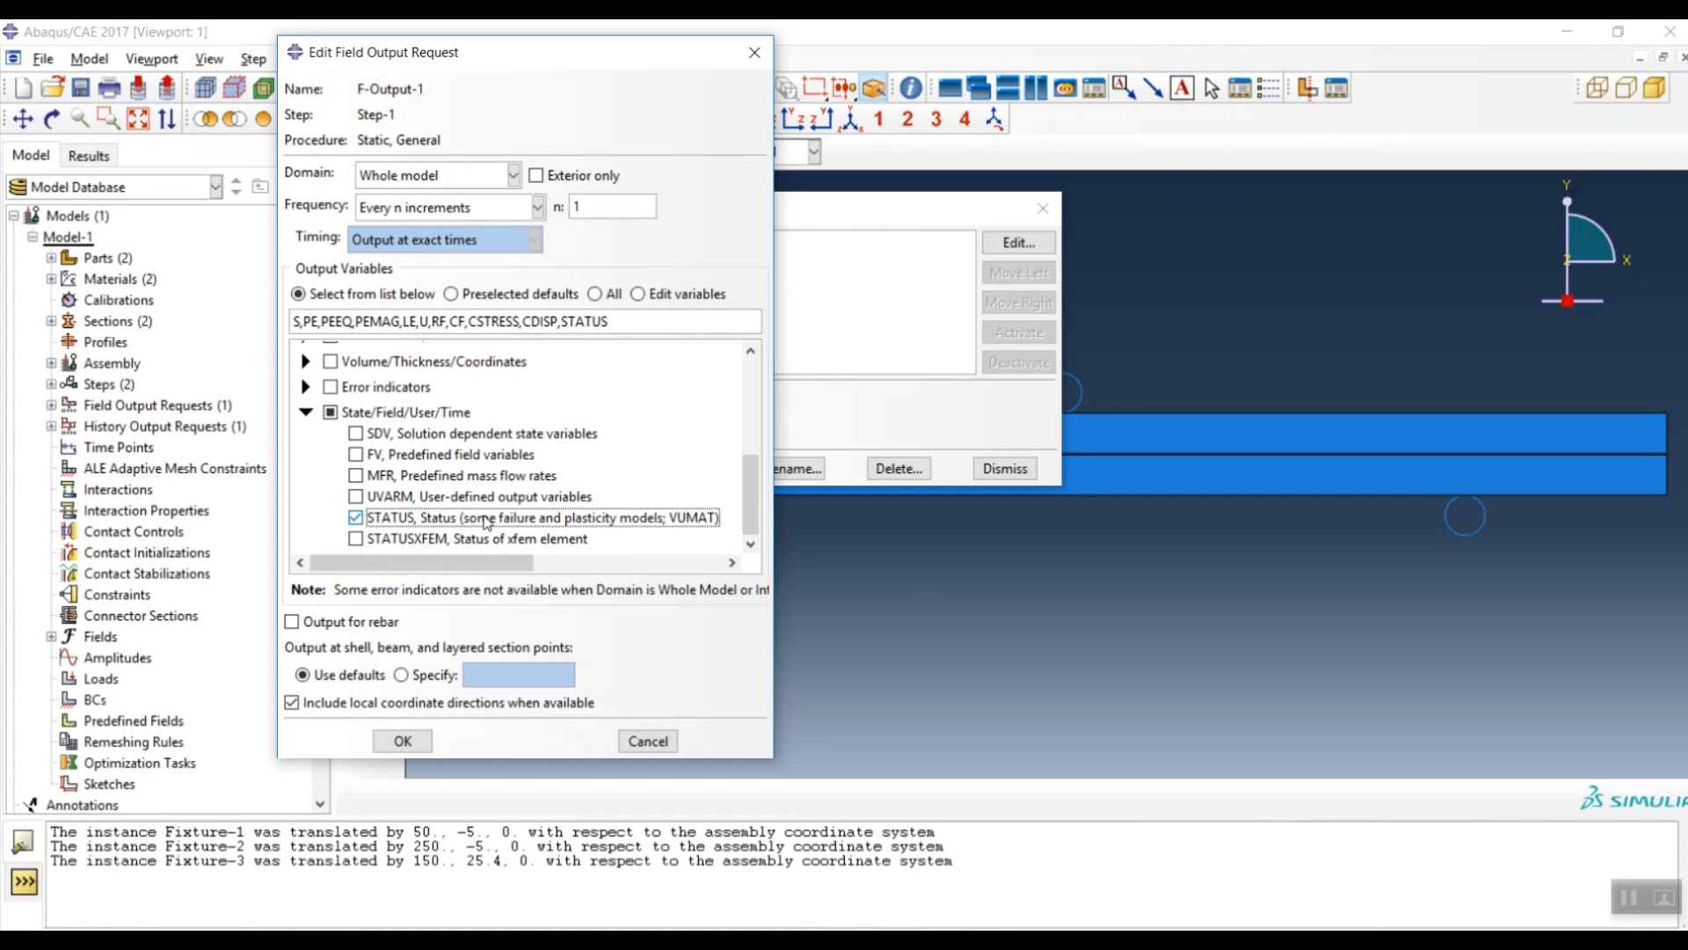
scroll(415, 447, "up", 3)
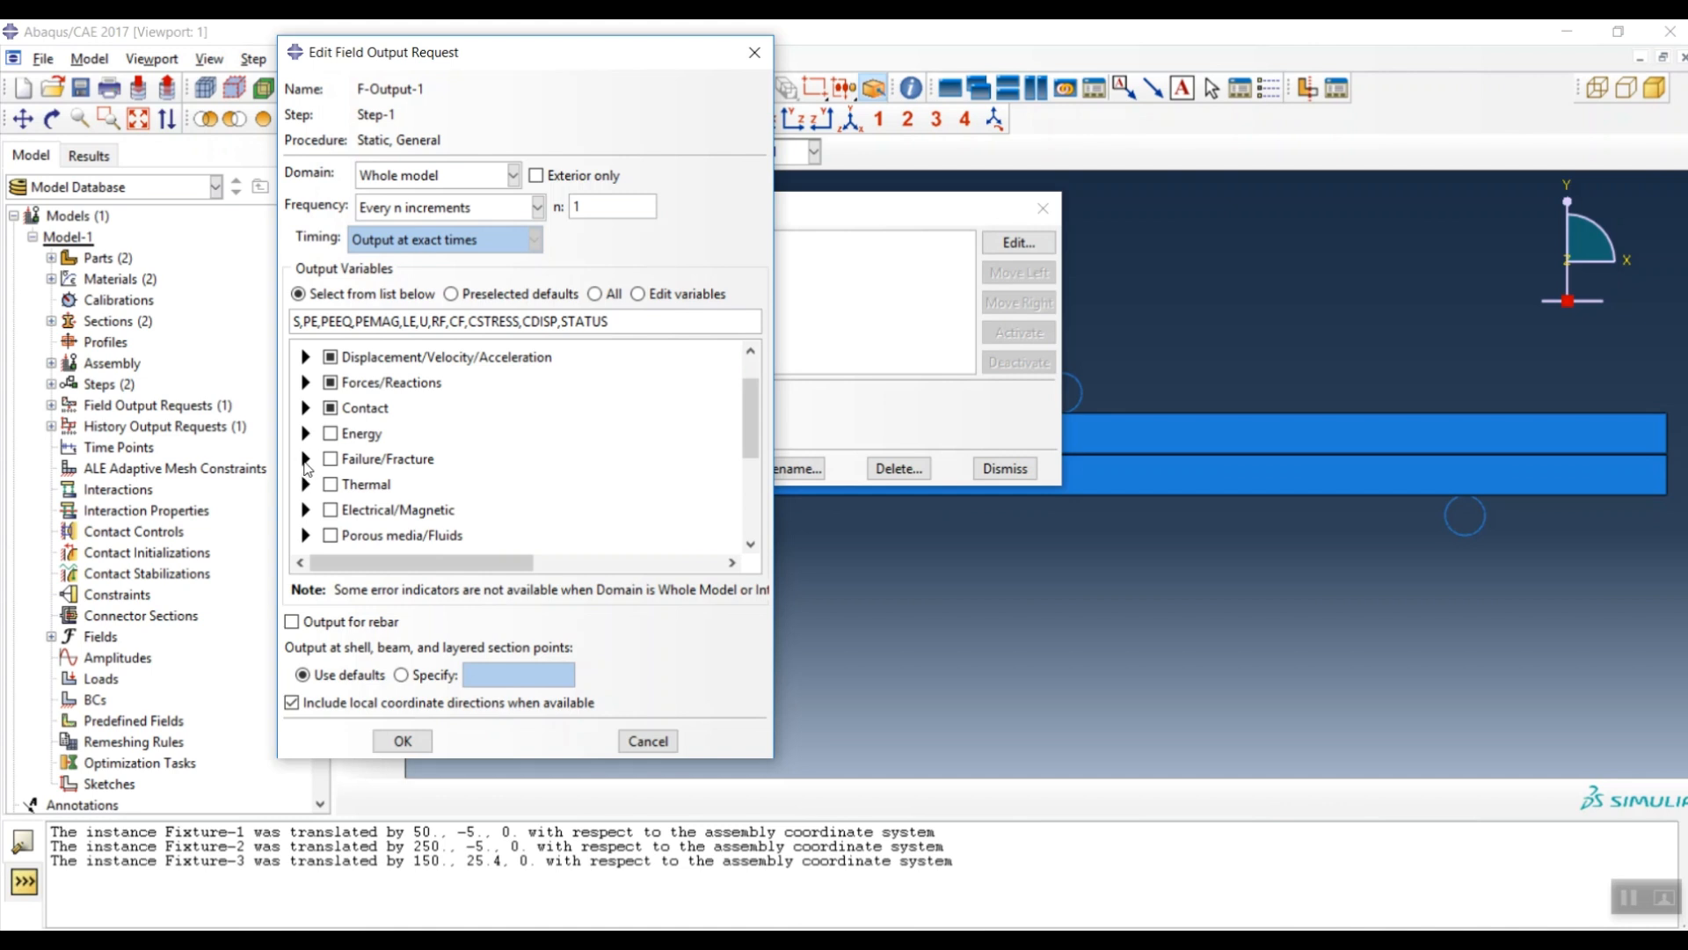
left_click(305, 458)
scroll(457, 438, "down", 1)
scroll(457, 438, "down", 1)
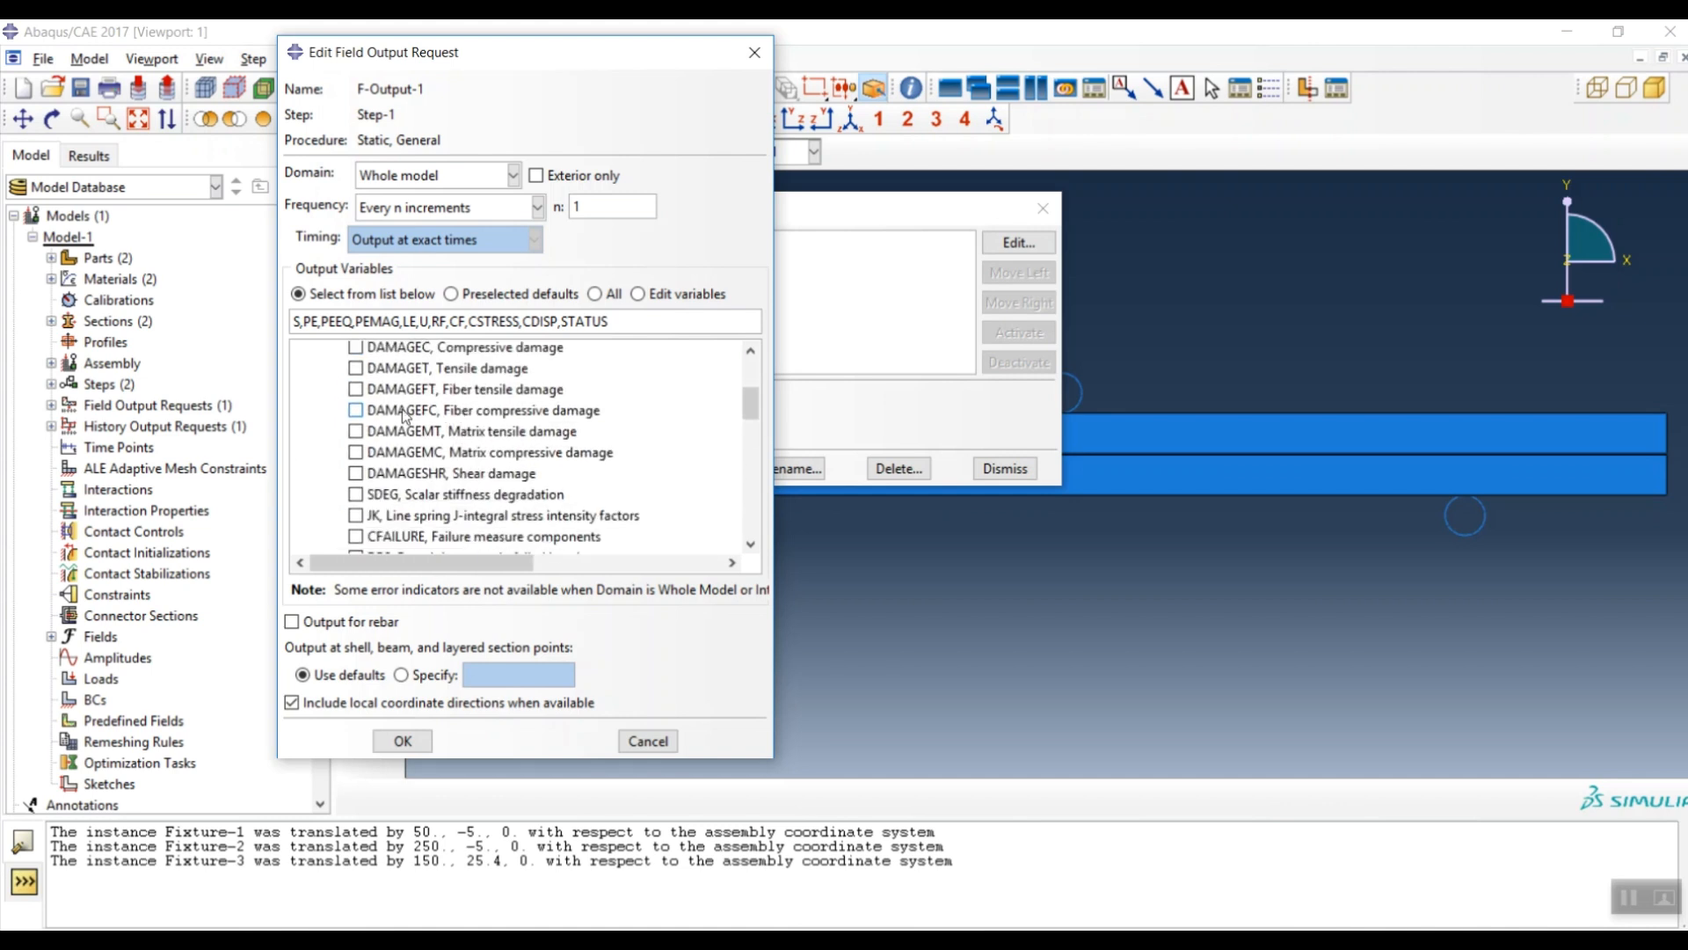
left_click(354, 495)
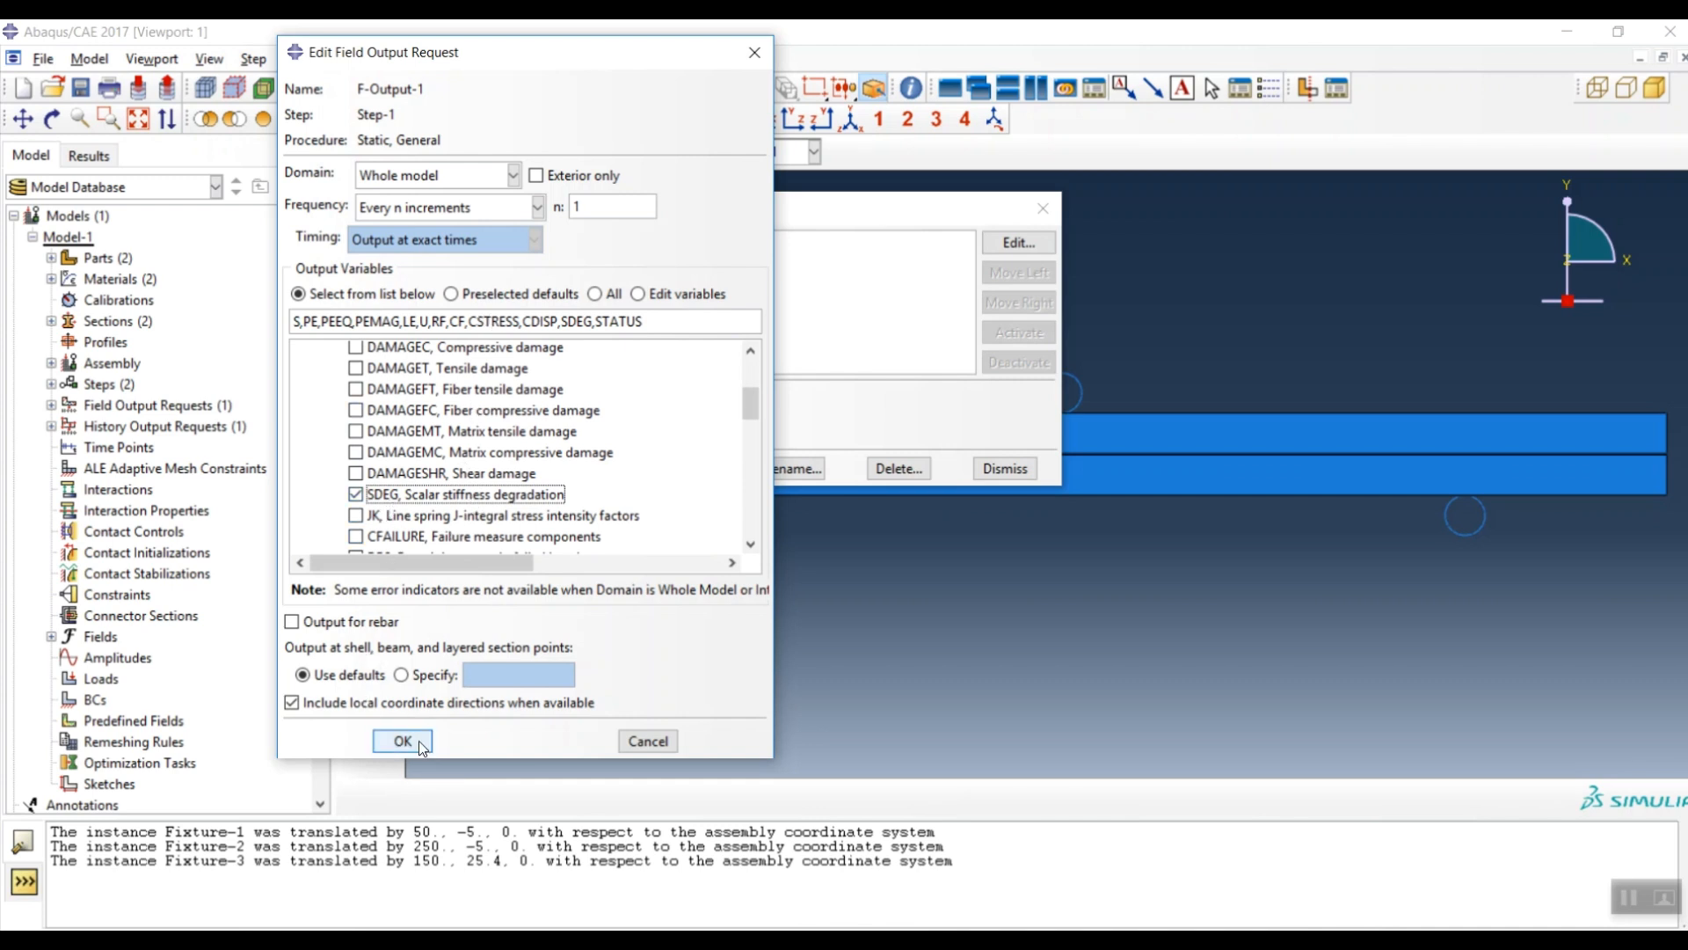
left_click(403, 740)
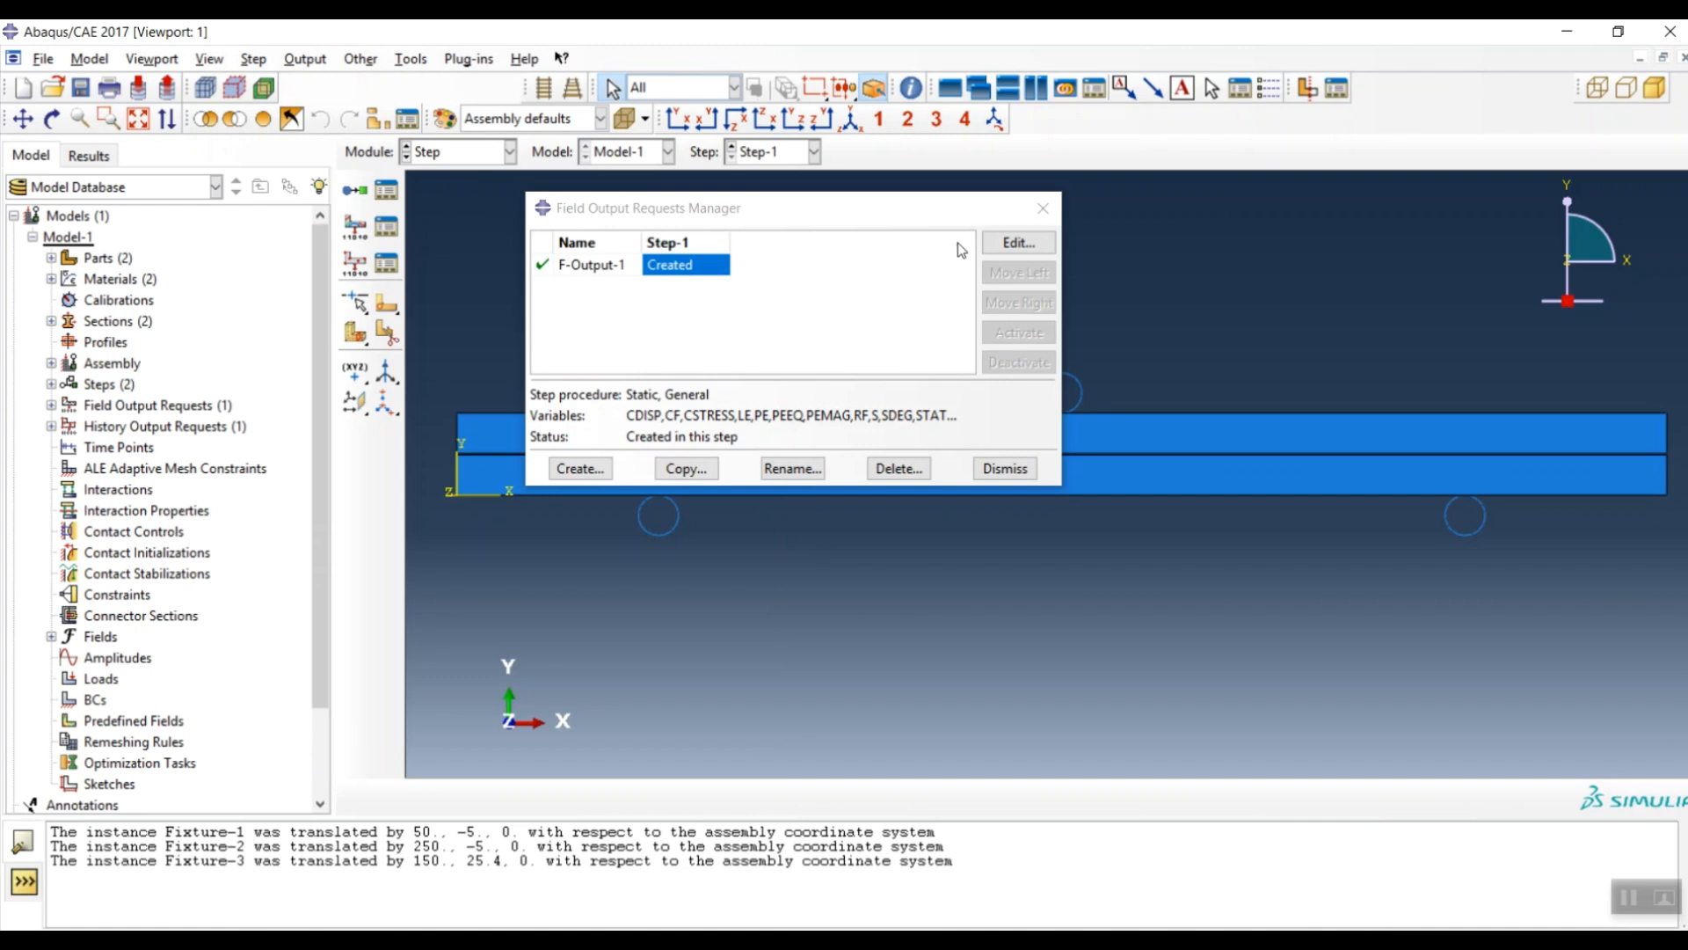
- Close the field output manager, return to the Part module via Interaction, and select the Fixture part
left_click(1043, 207)
left_click(485, 159)
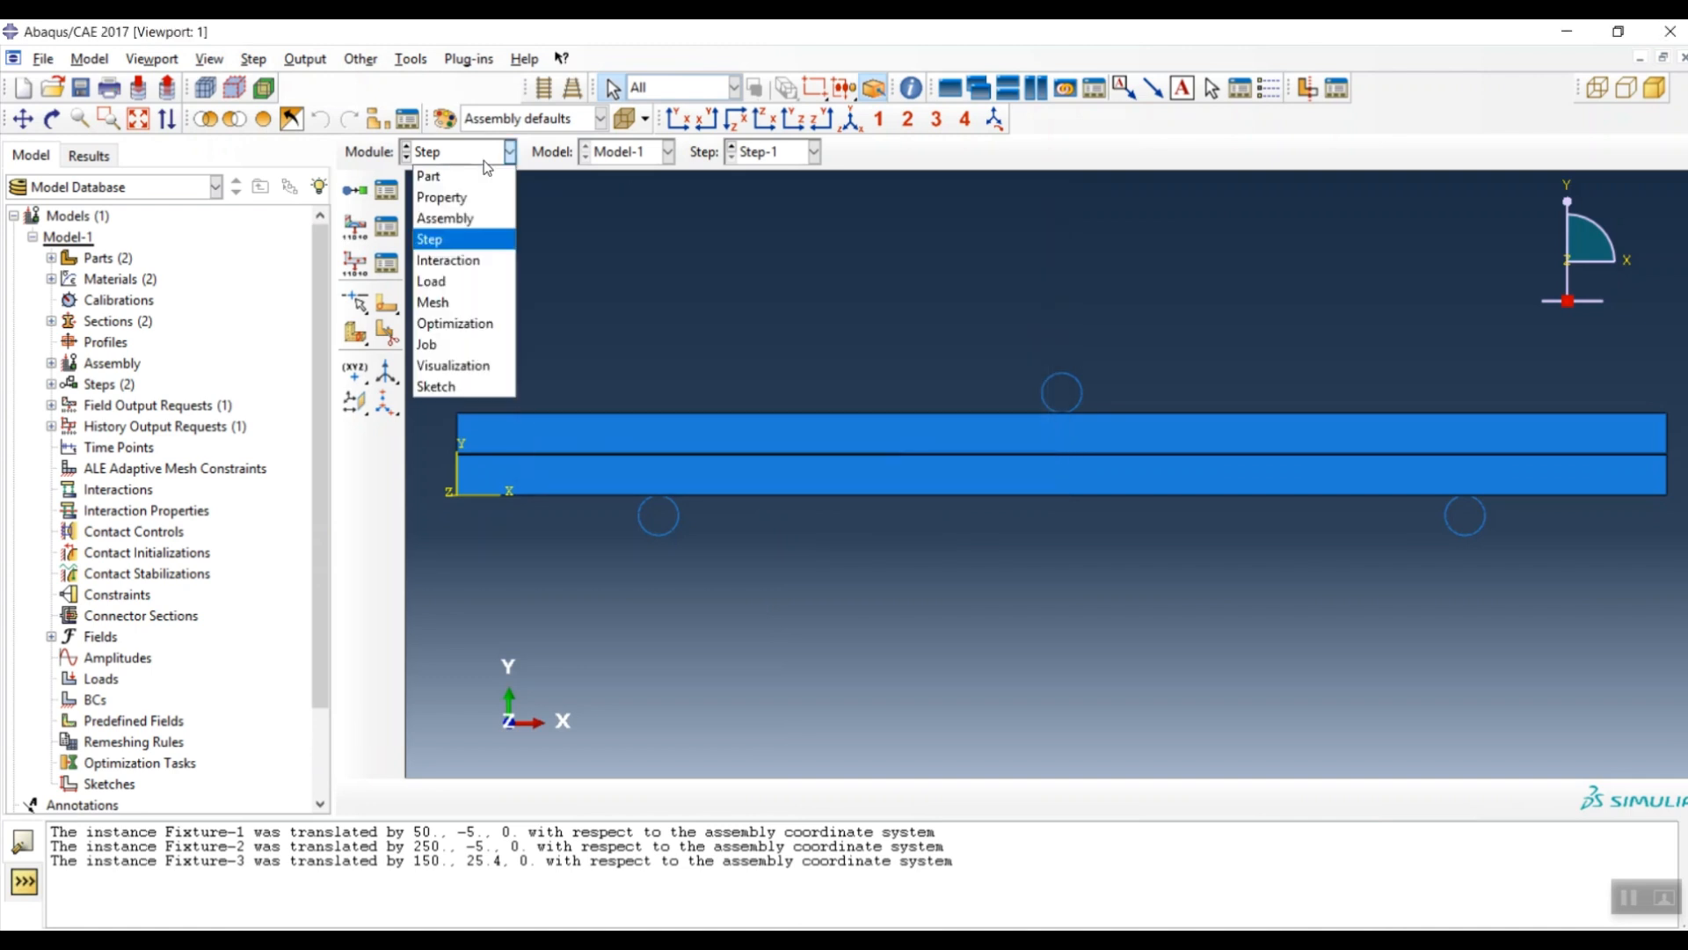
left_click(449, 261)
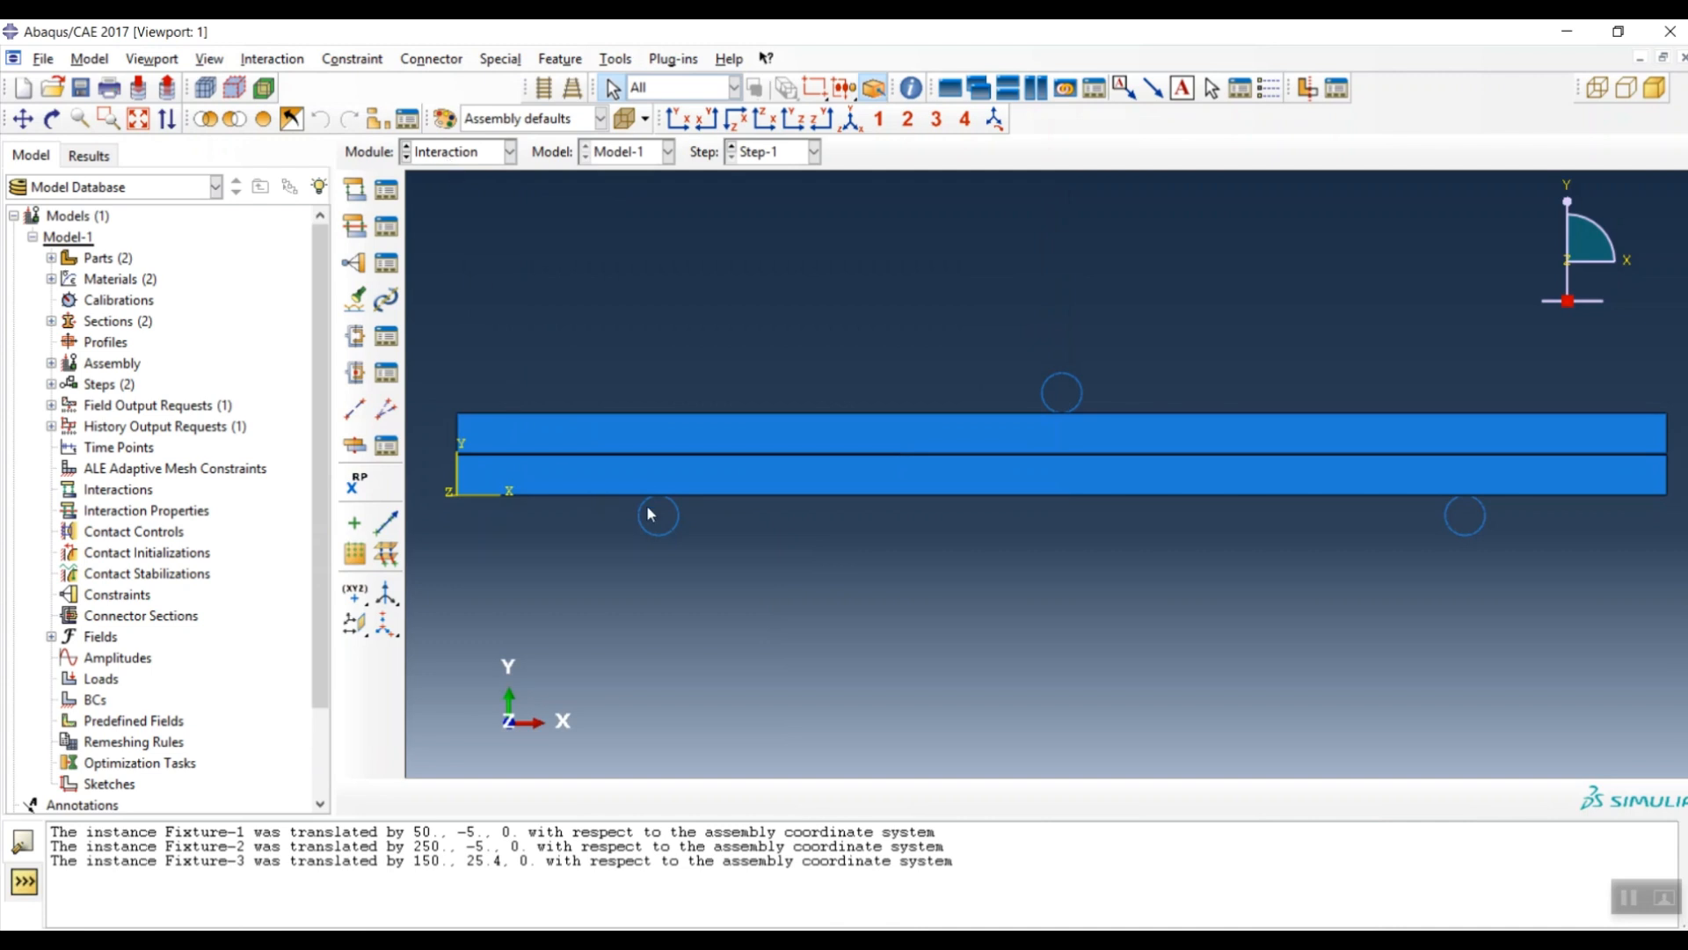
left_click(465, 157)
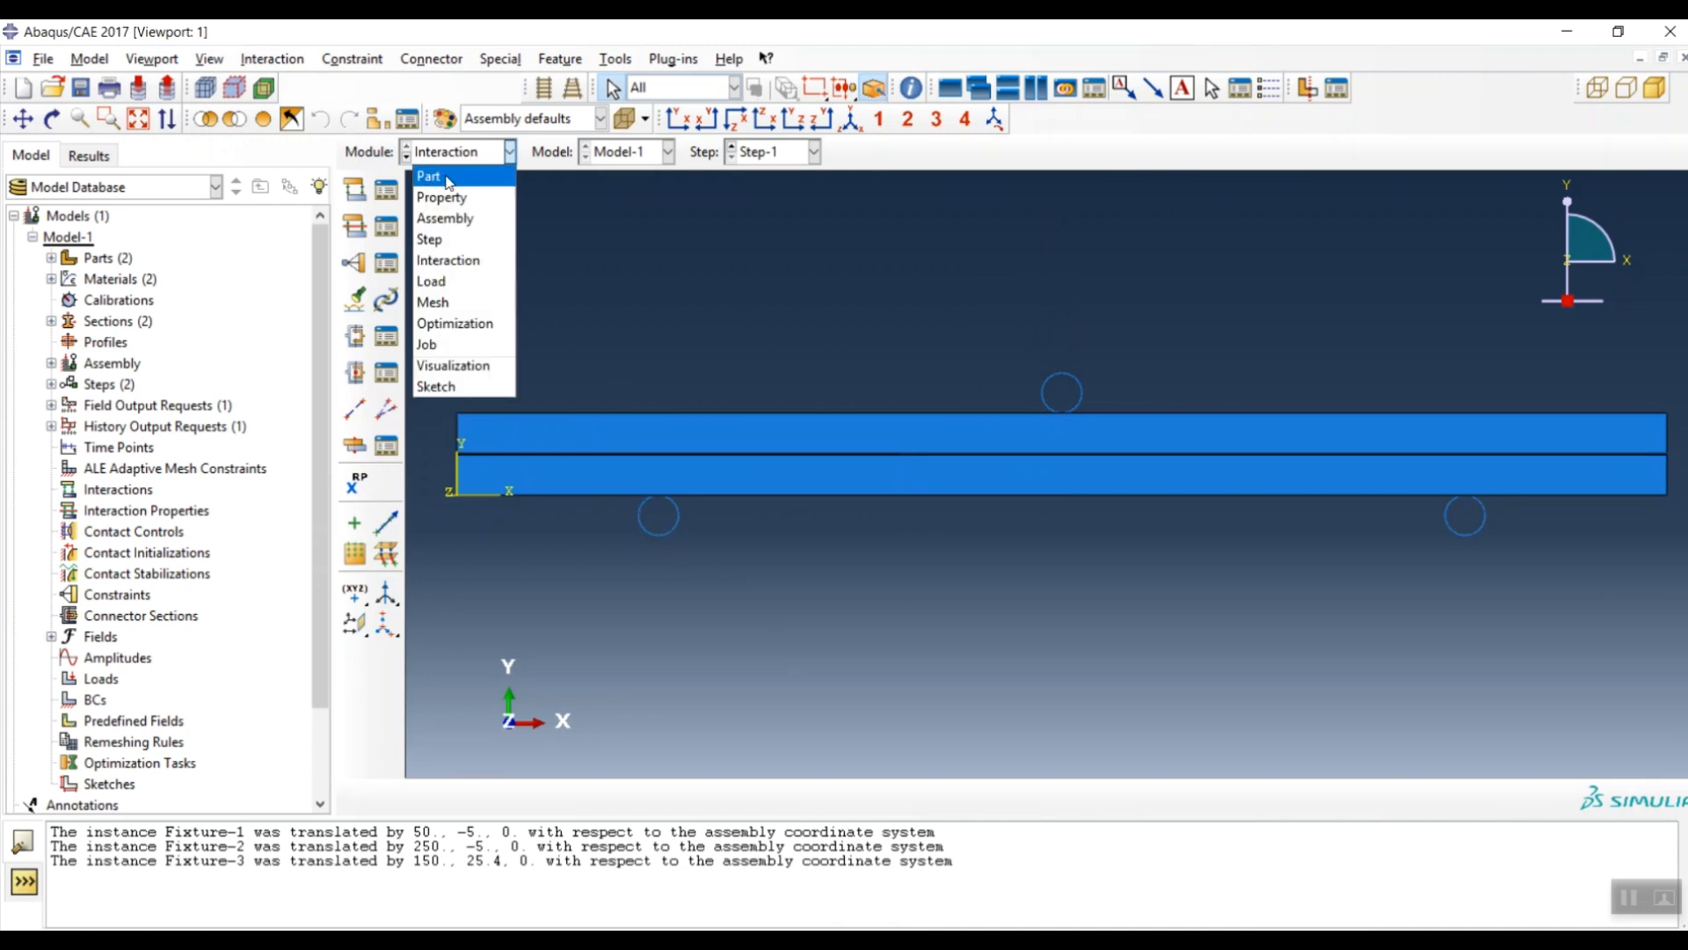
left_click(466, 175)
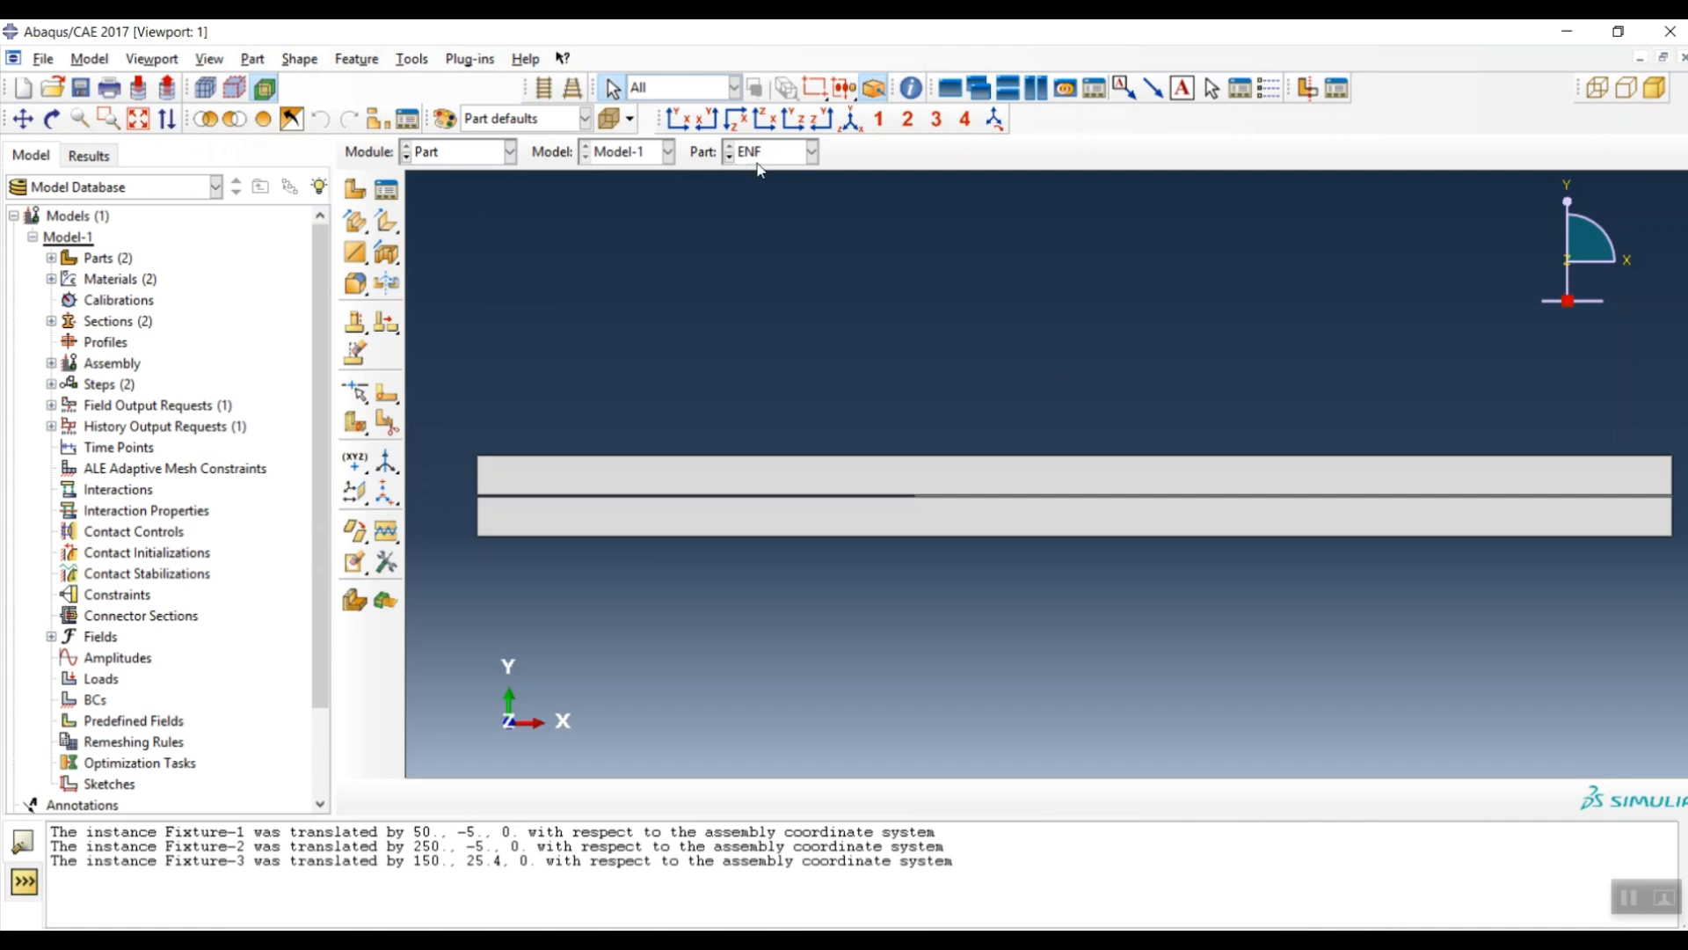
left_click(788, 152)
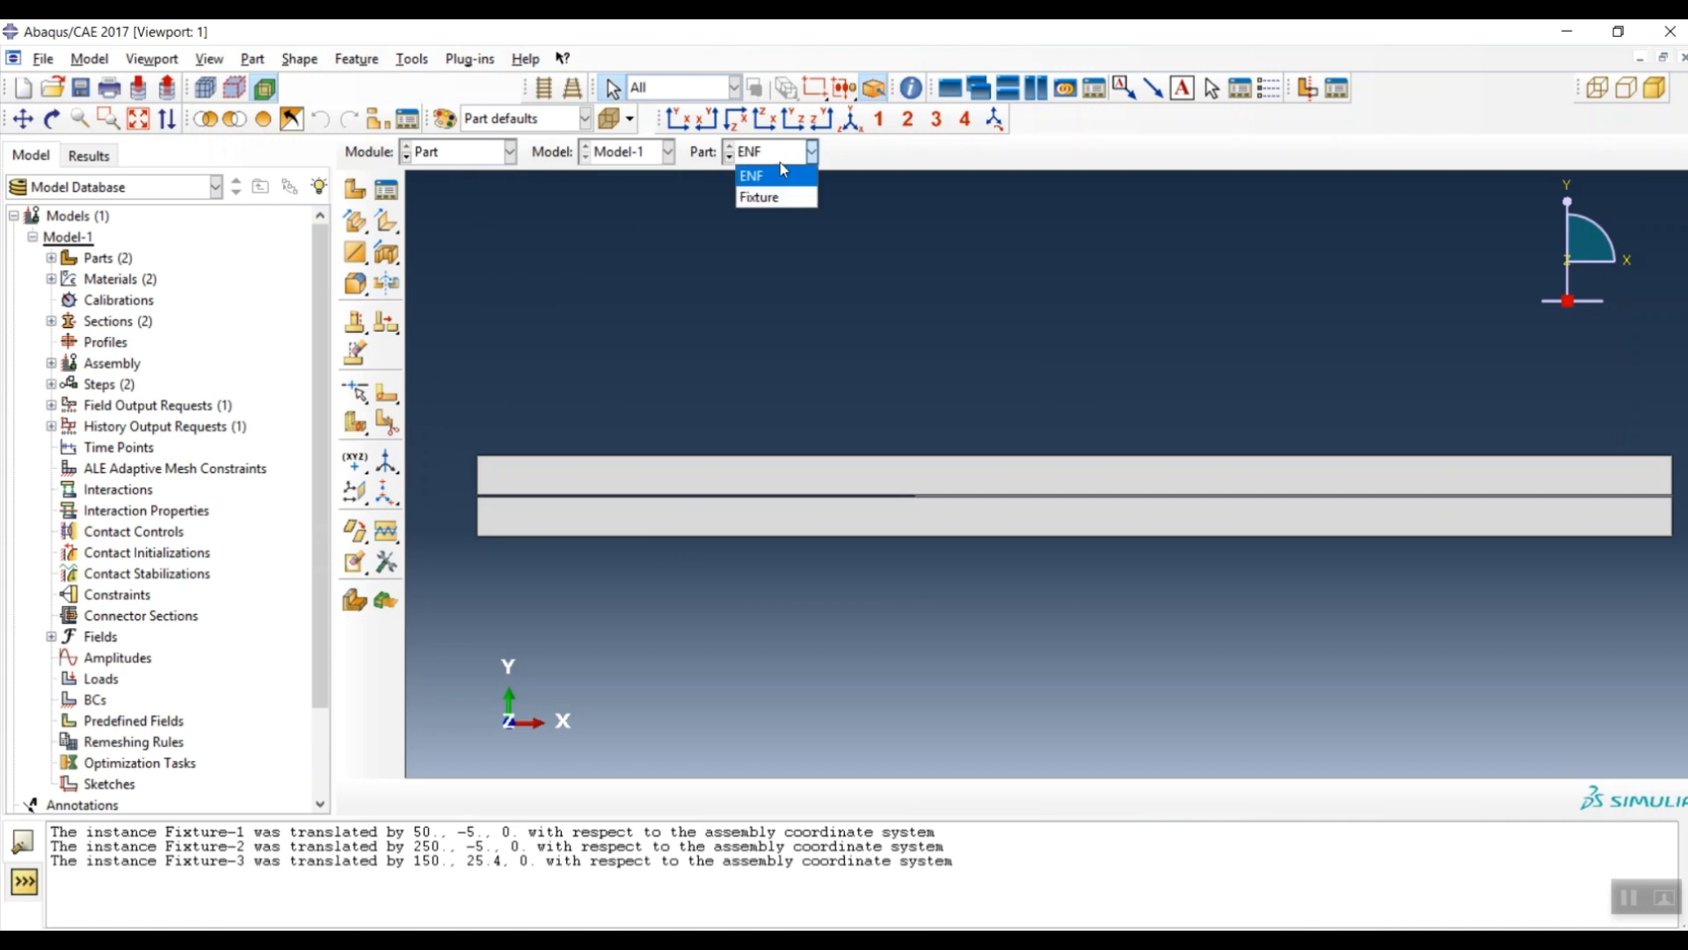
left_click(750, 200)
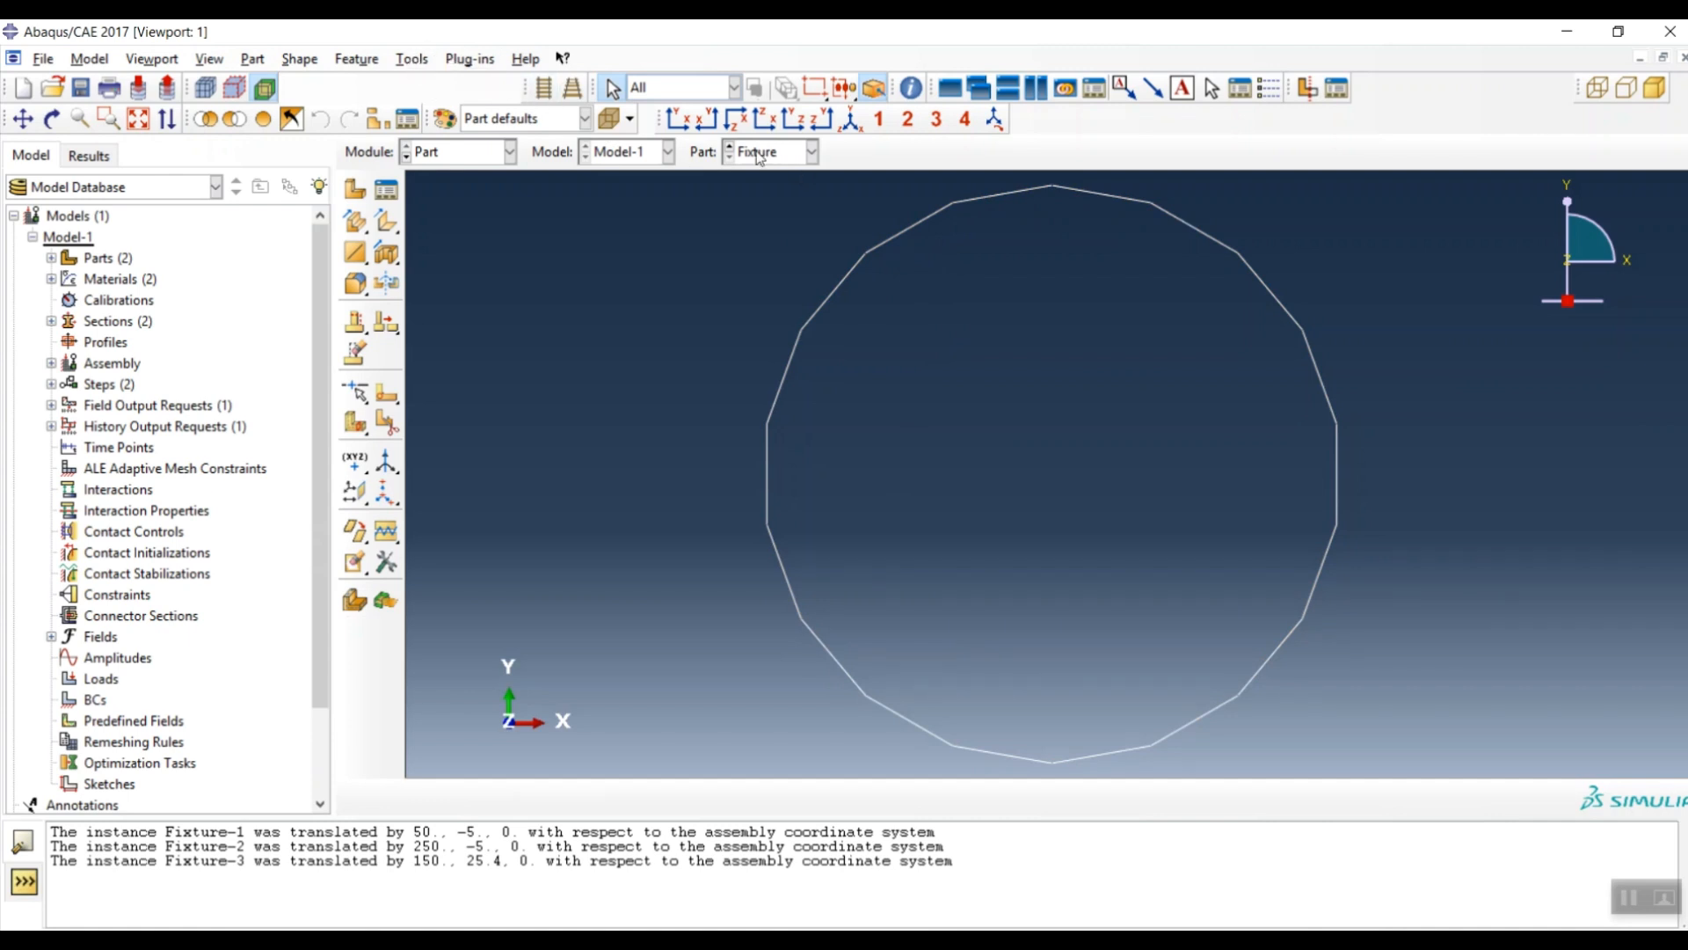
- Place reference point RP at the centre of the Fixture part's circular outline
left_click(415, 62)
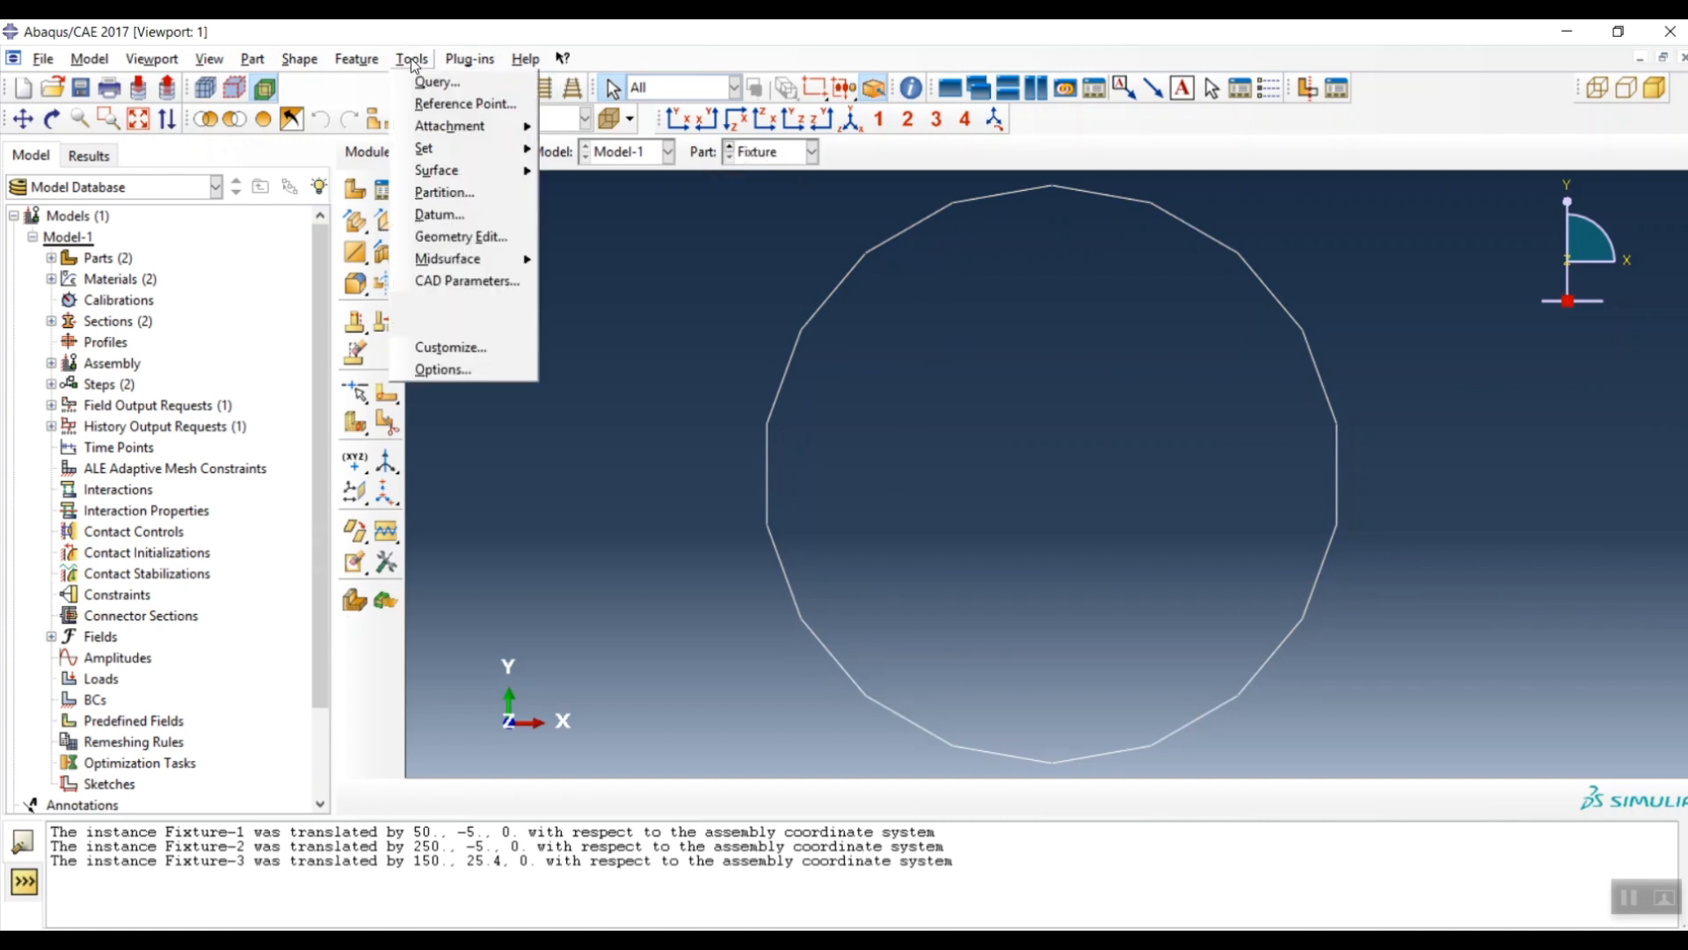
left_click(426, 106)
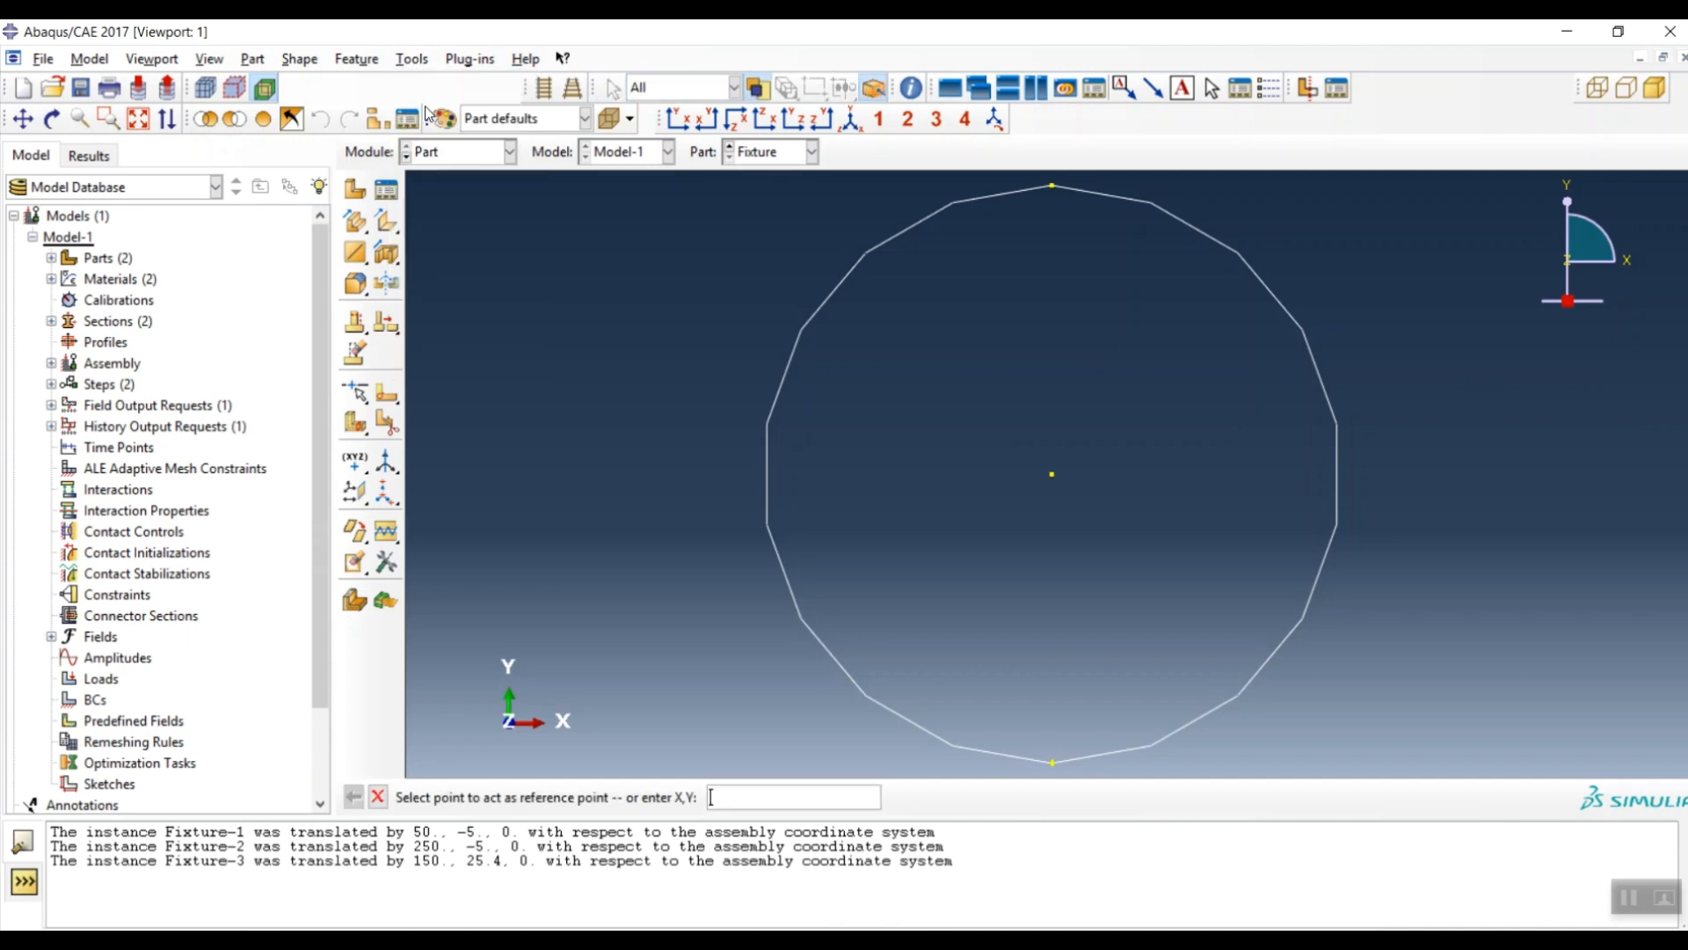
left_click(1052, 476)
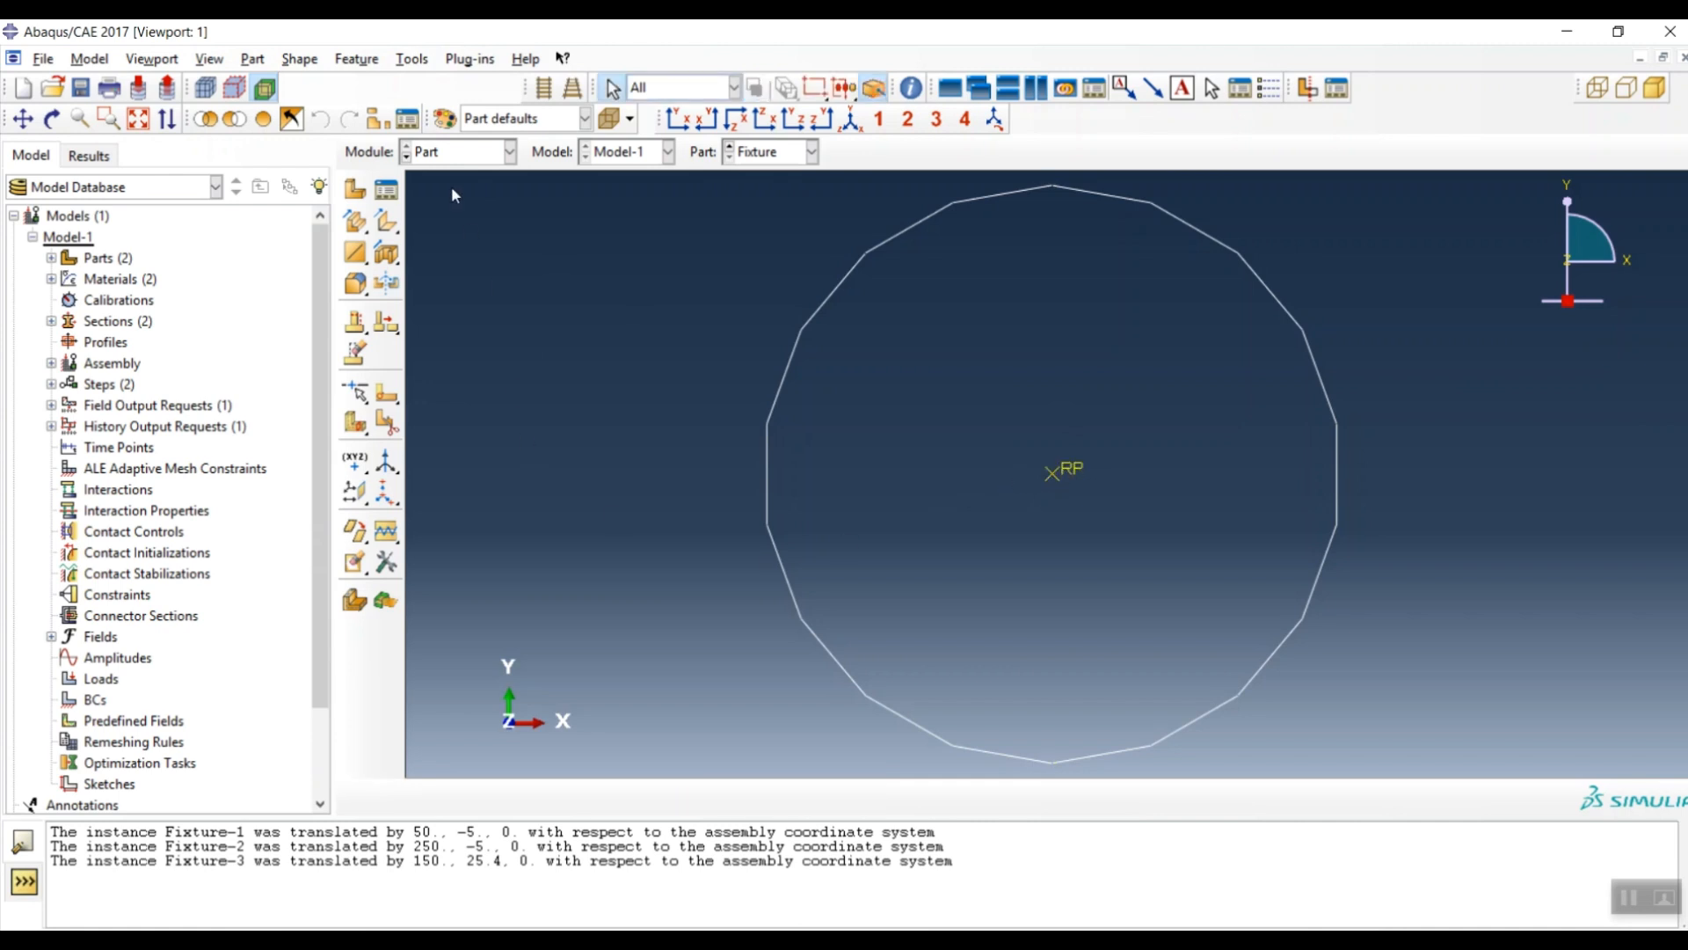
left_click(507, 153)
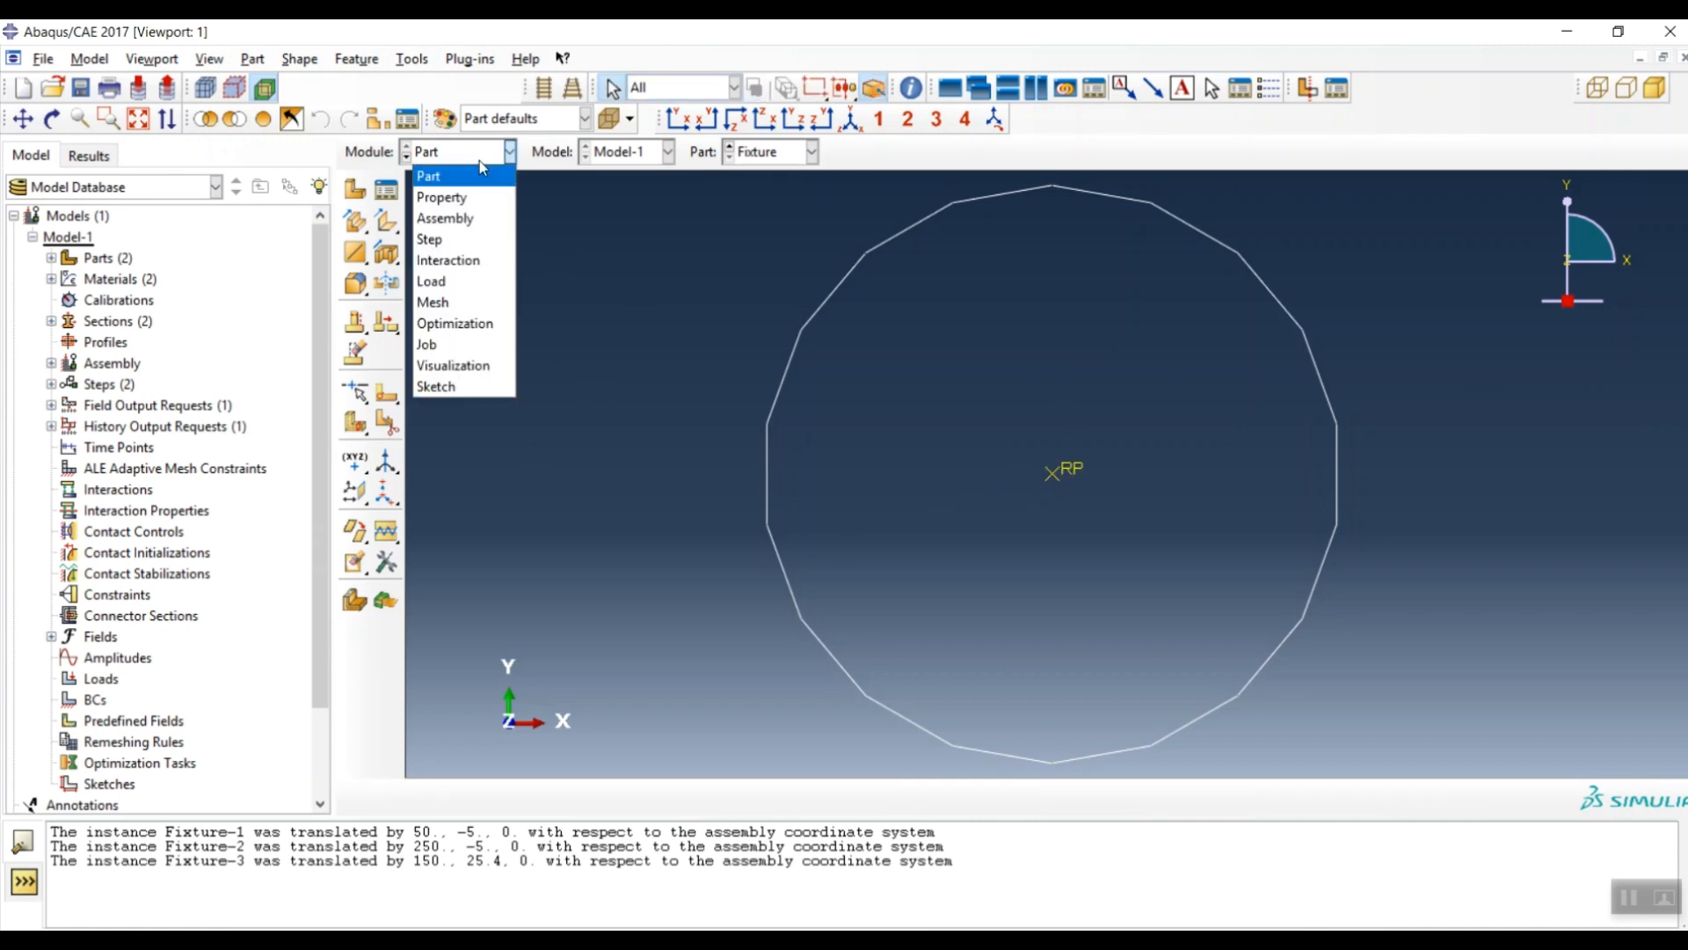
- Switch to the Interaction module and zoom over the beam and its three fixture reference points
left_click(464, 261)
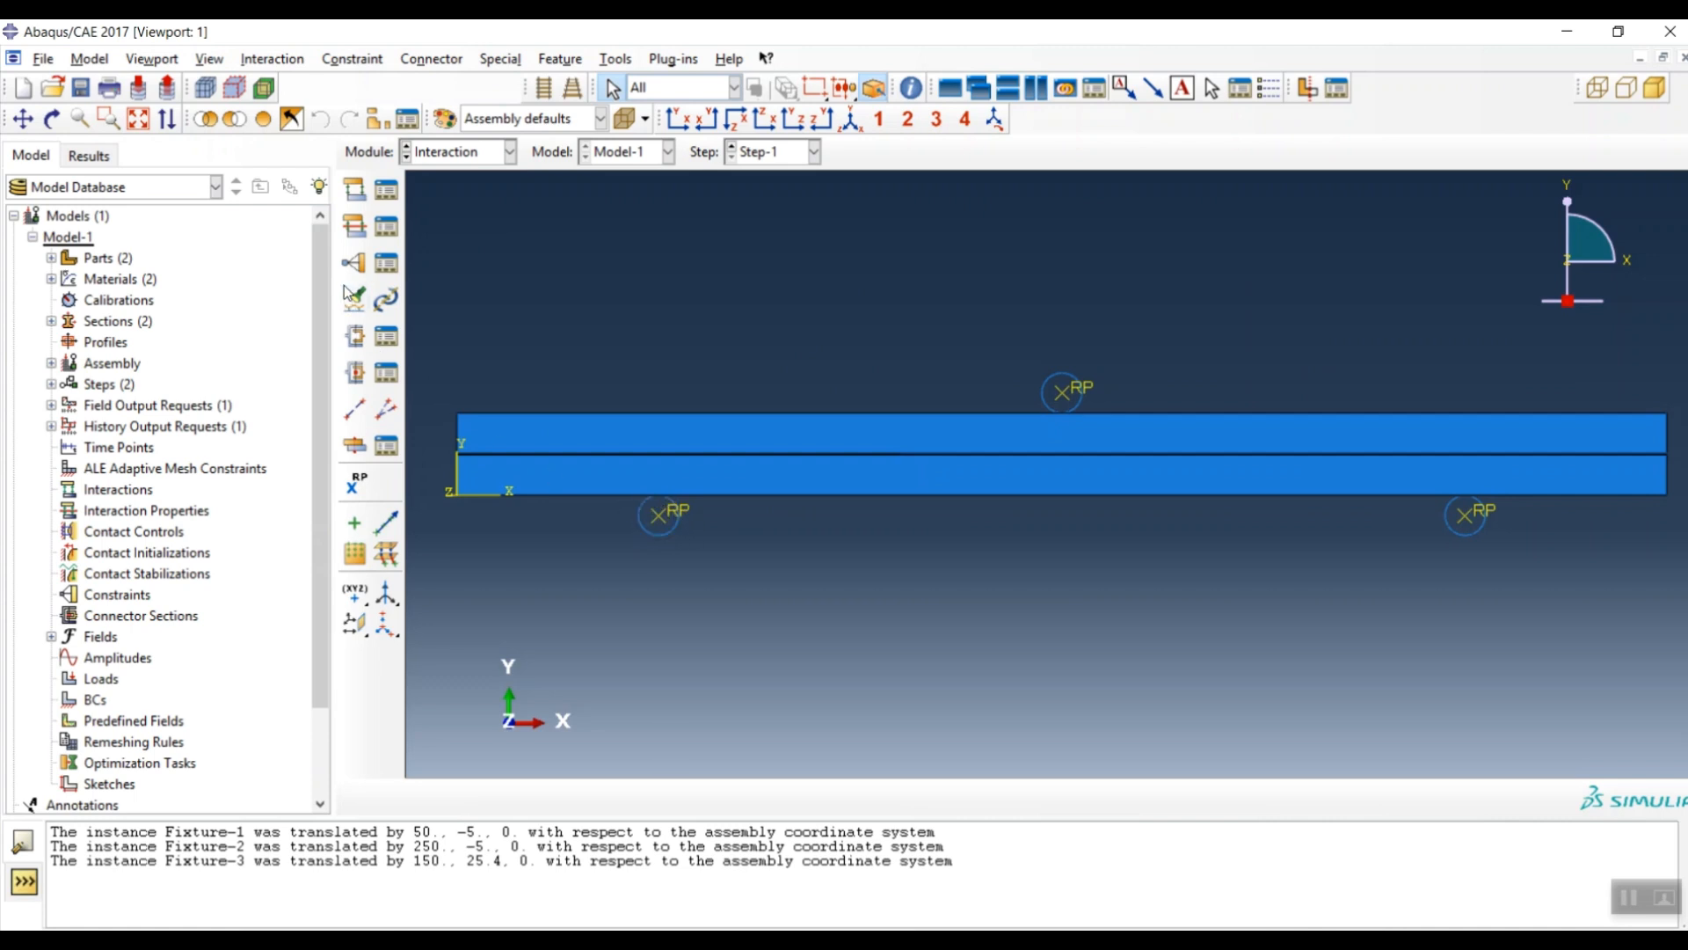
scroll(821, 448, "down", 5)
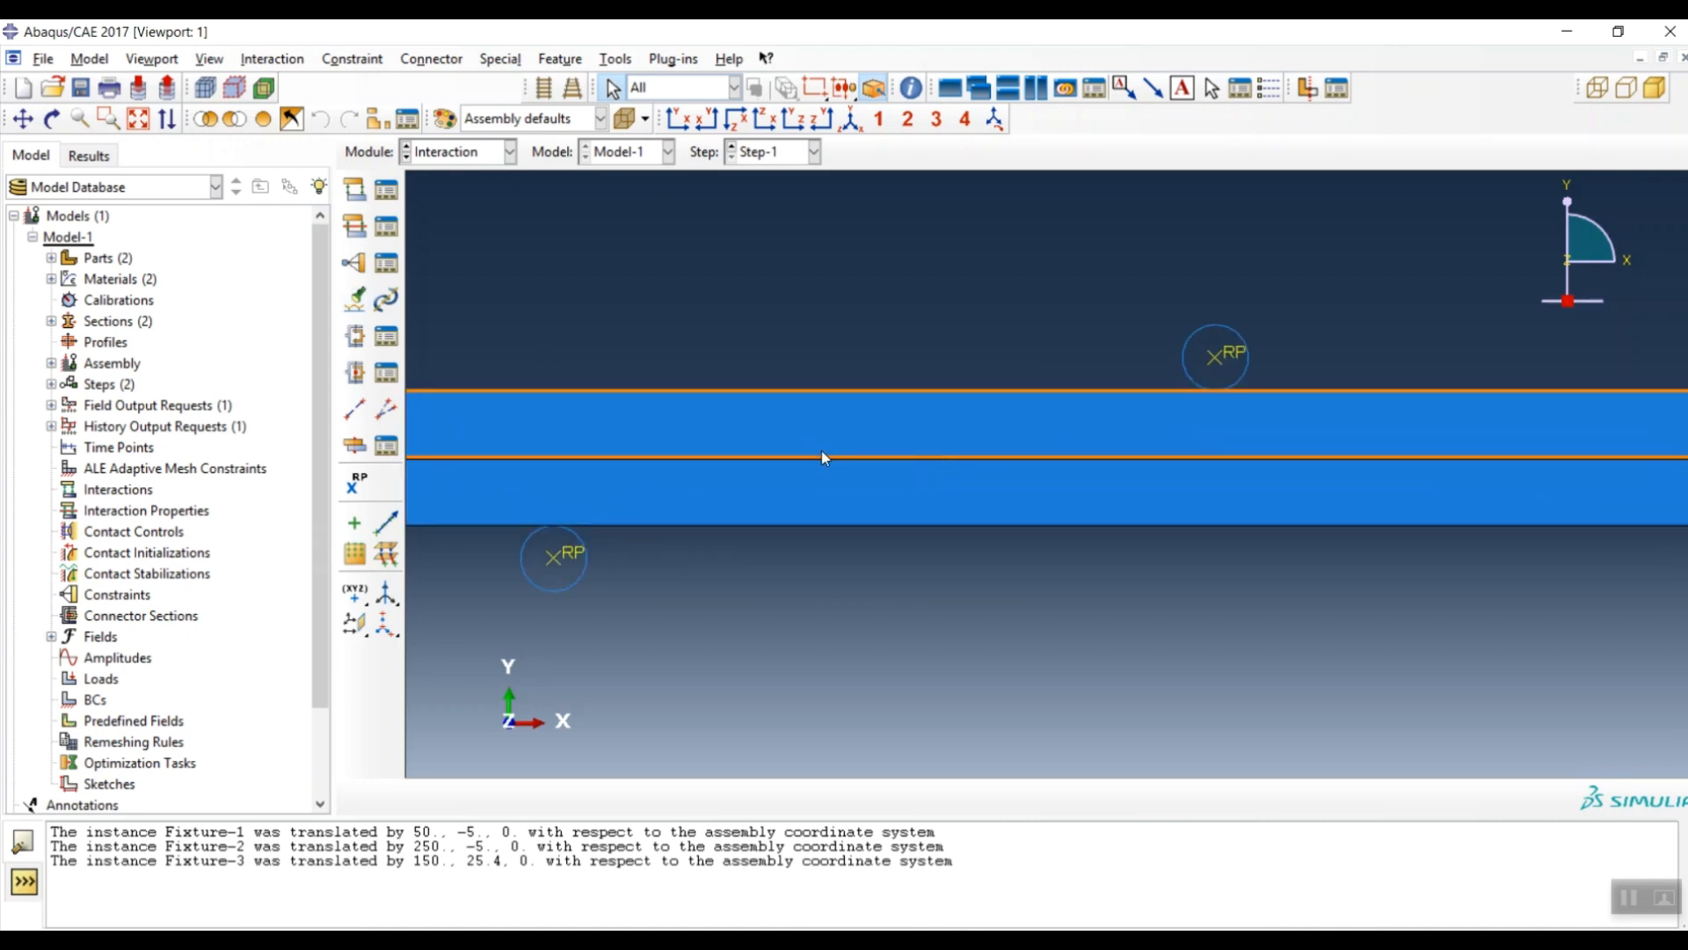
scroll(723, 475, "up", 5)
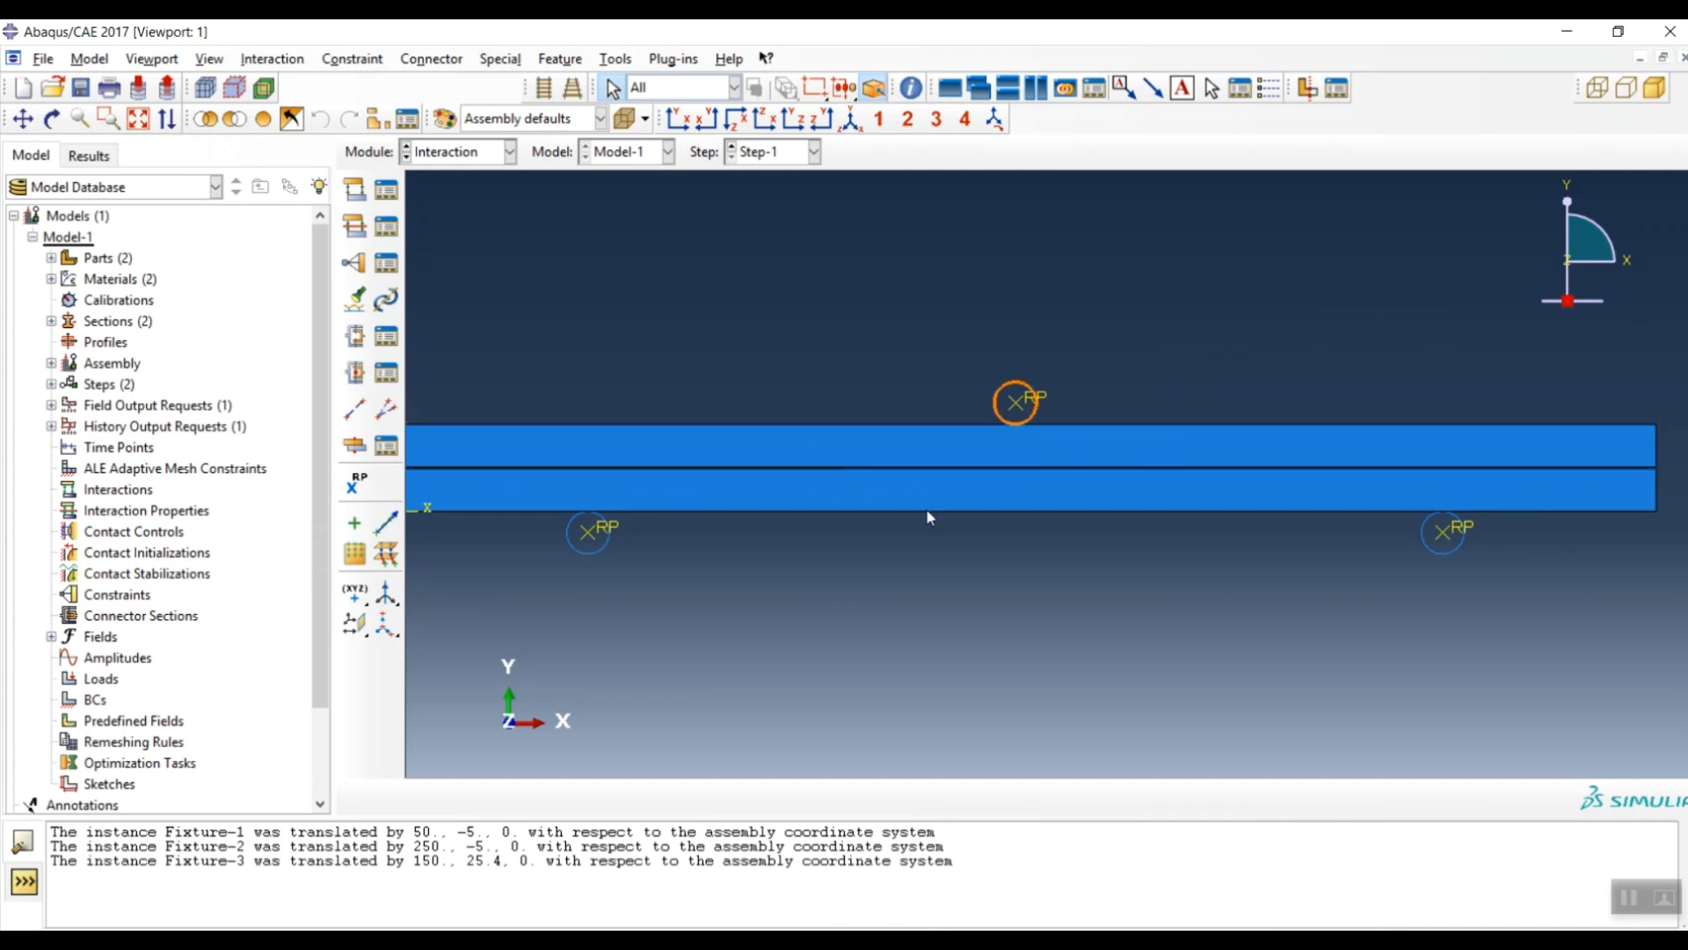
- Begin surface-to-surface contact Int-1: upper fixture as master, beam's top edge as slave surface
left_click(355, 190)
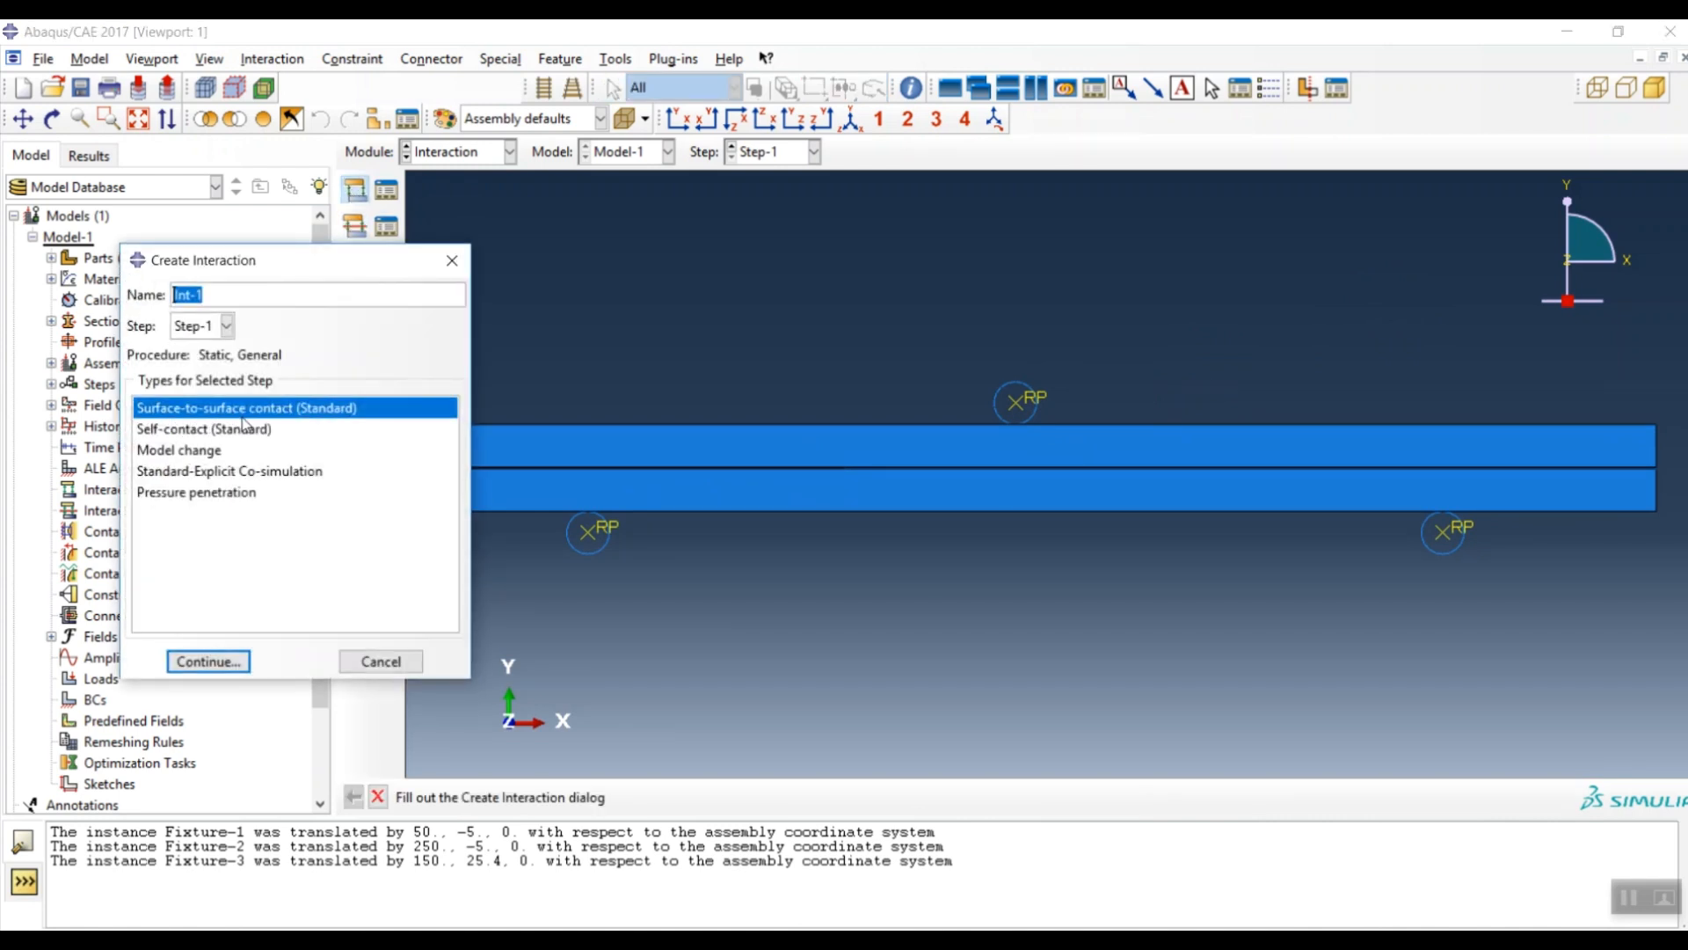
left_click(226, 667)
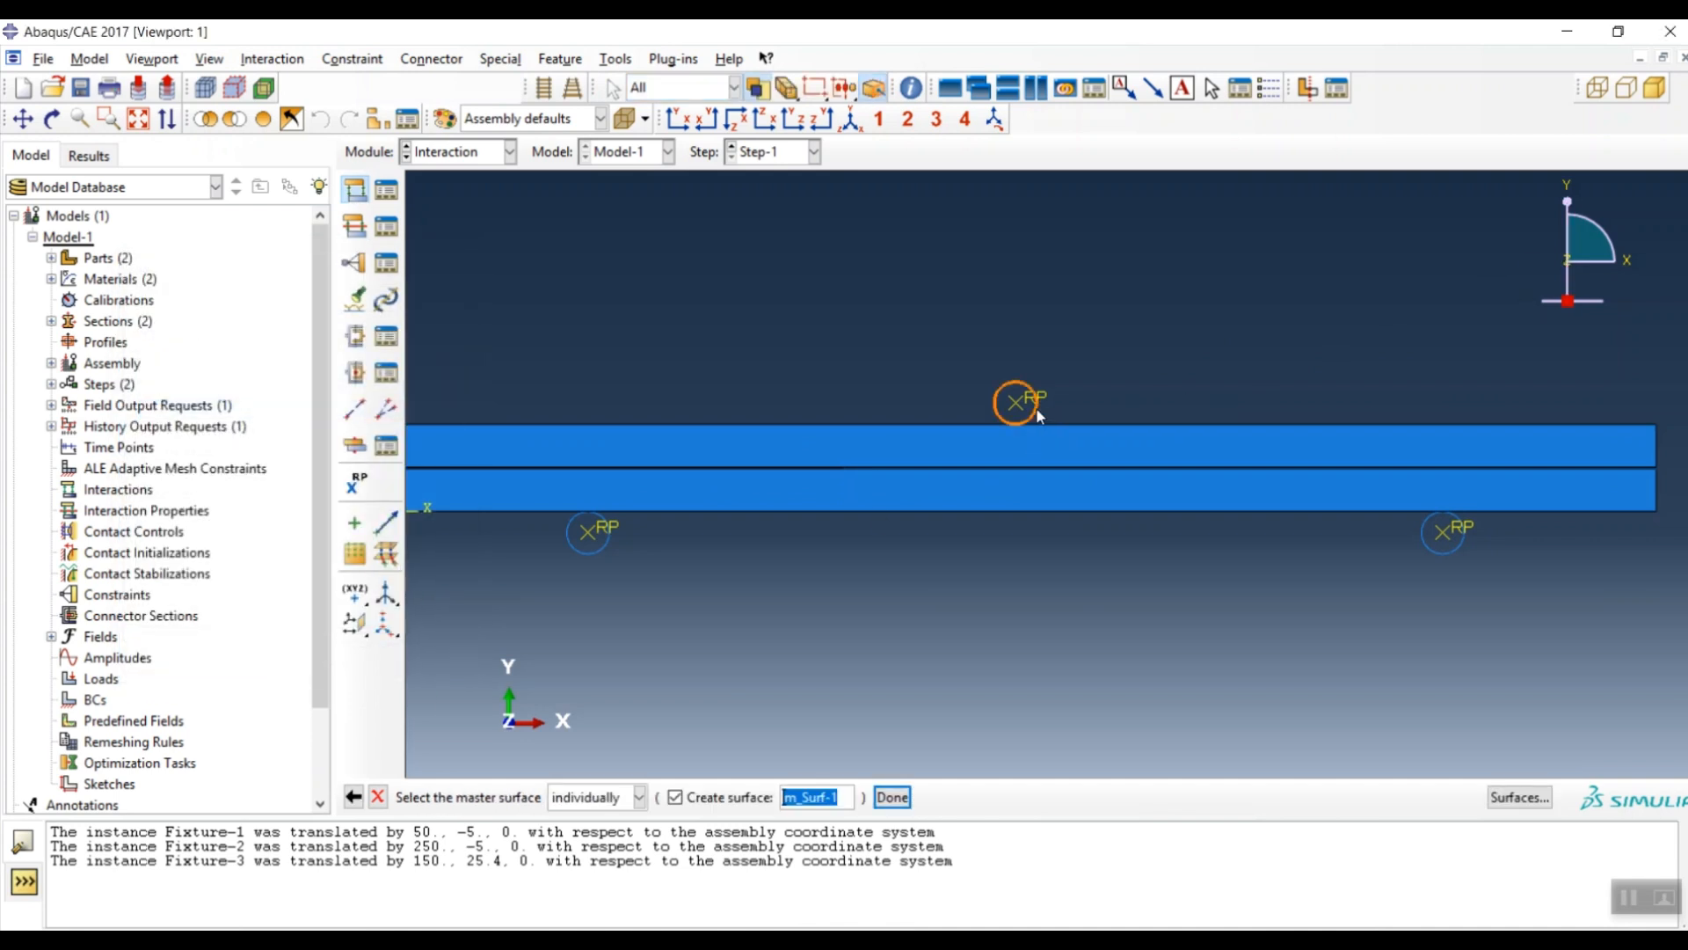
left_click(984, 401)
left_click(892, 797)
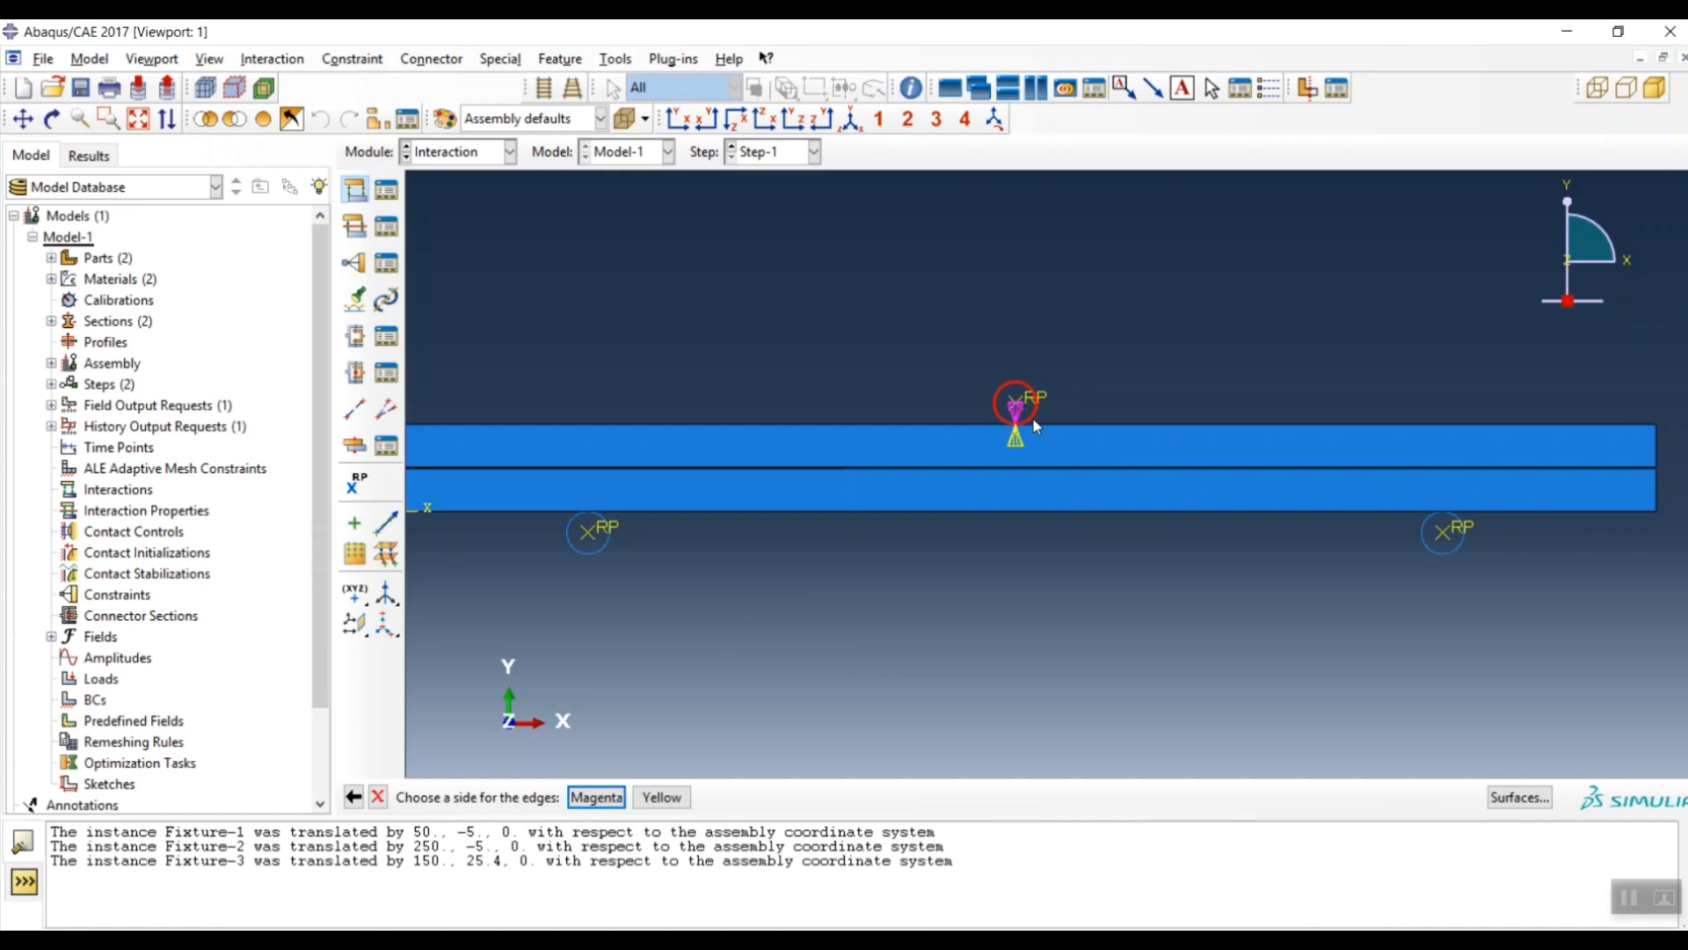
left_click(657, 797)
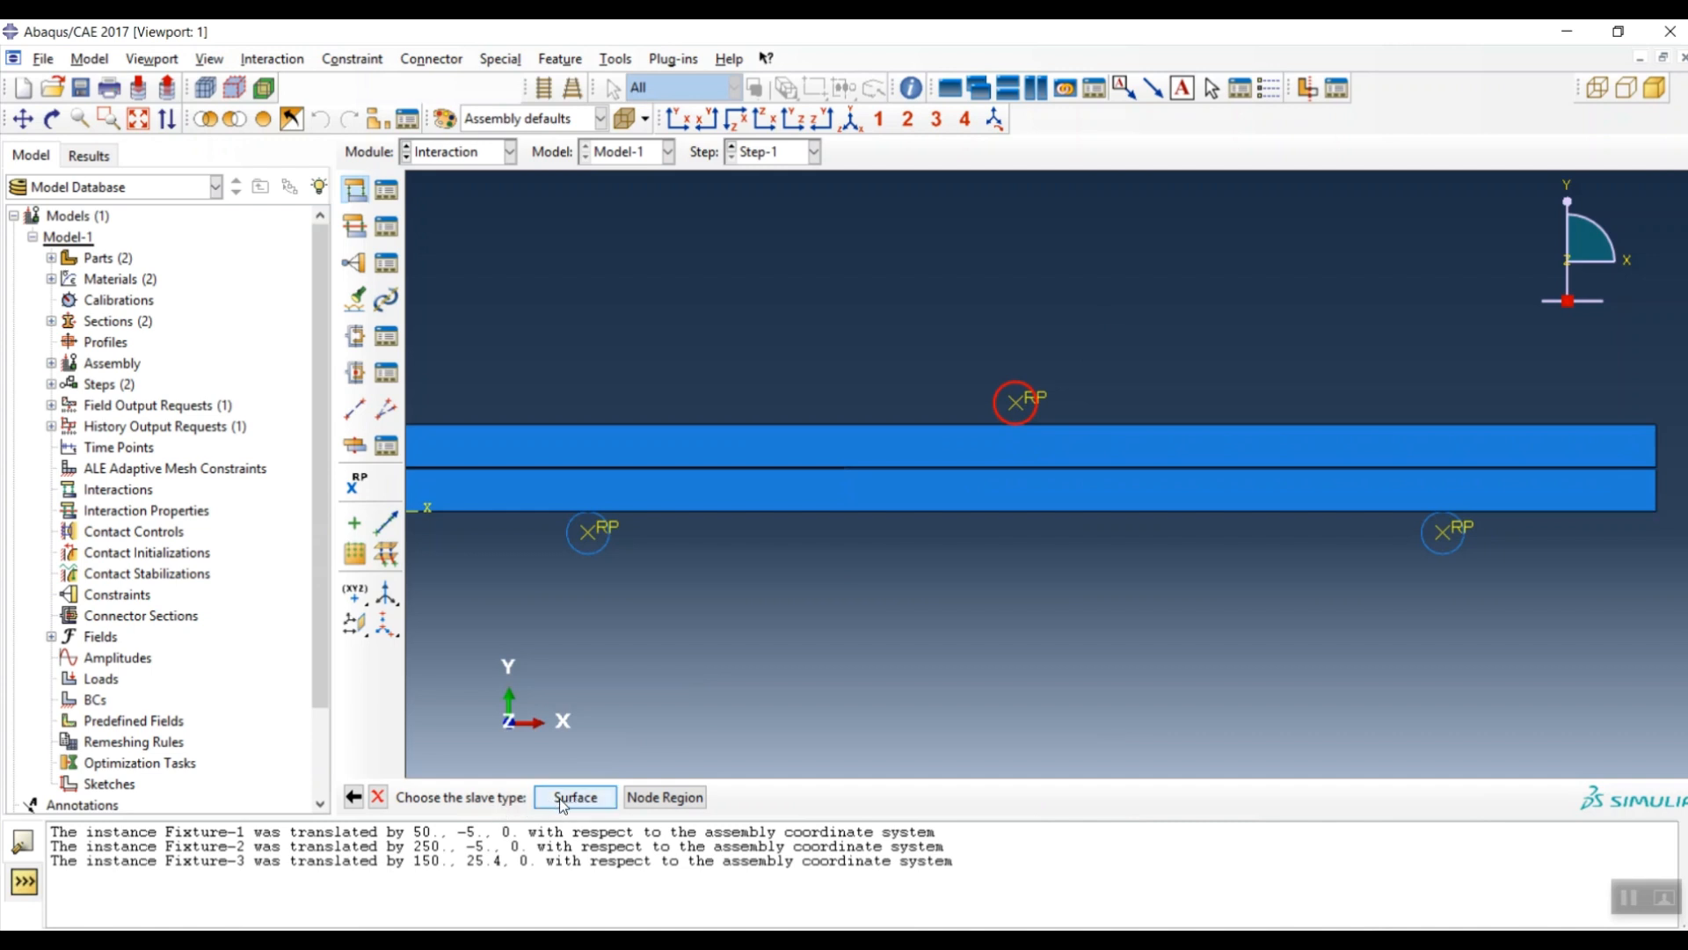
left_click(562, 797)
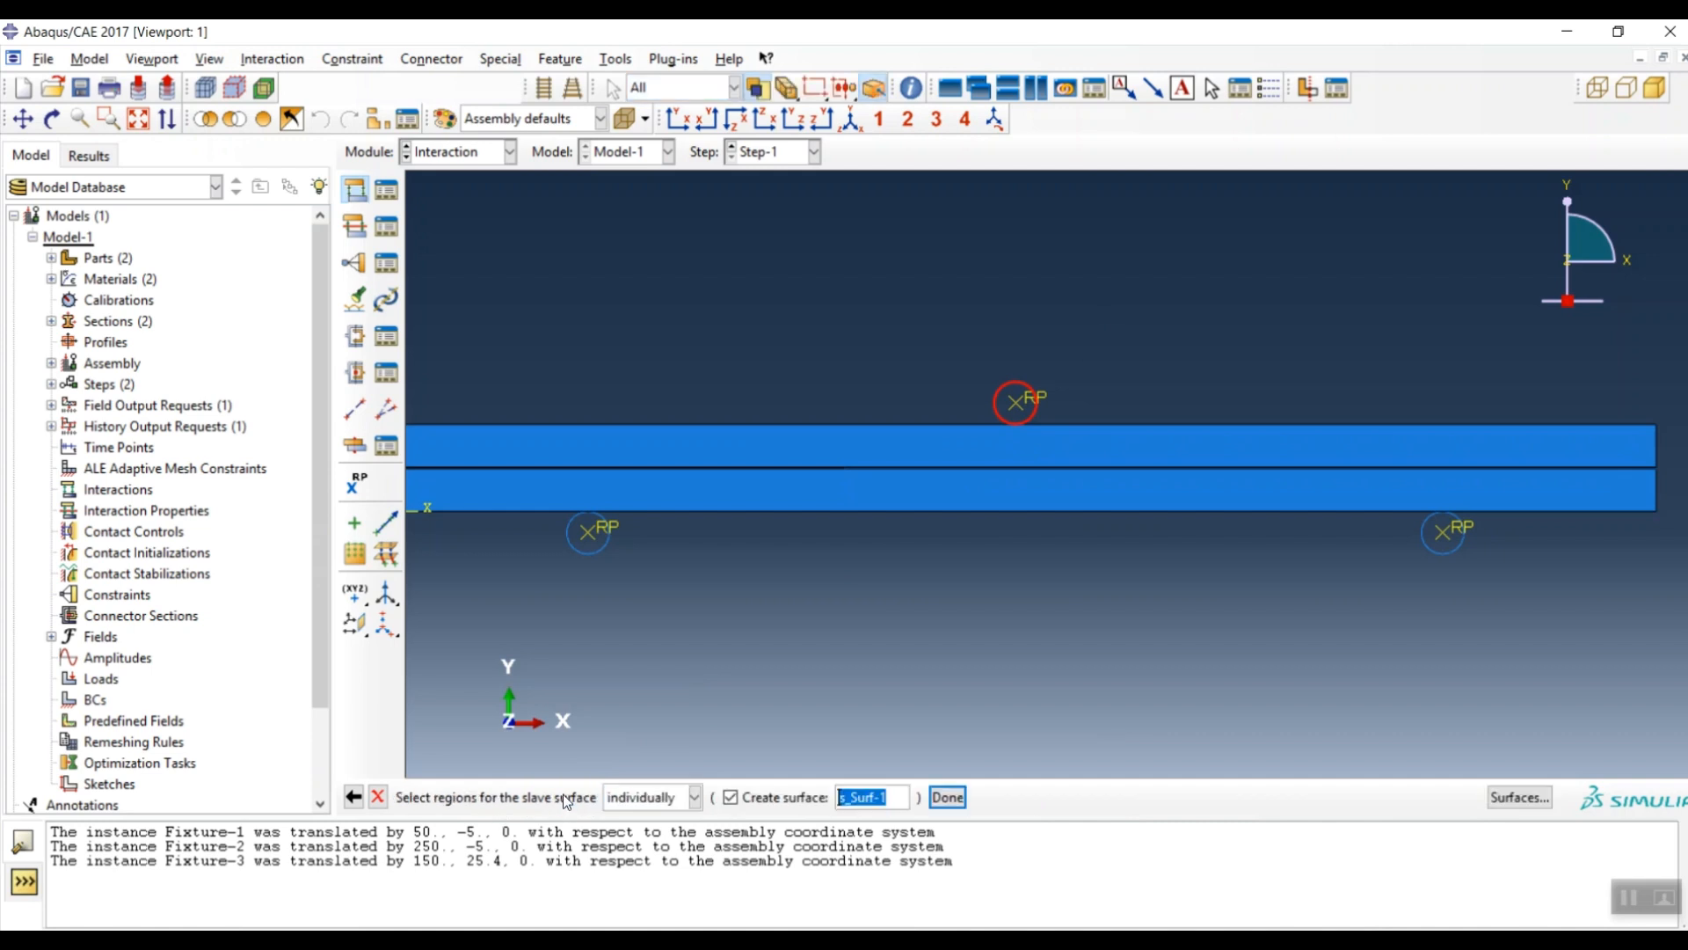
left_click(915, 431)
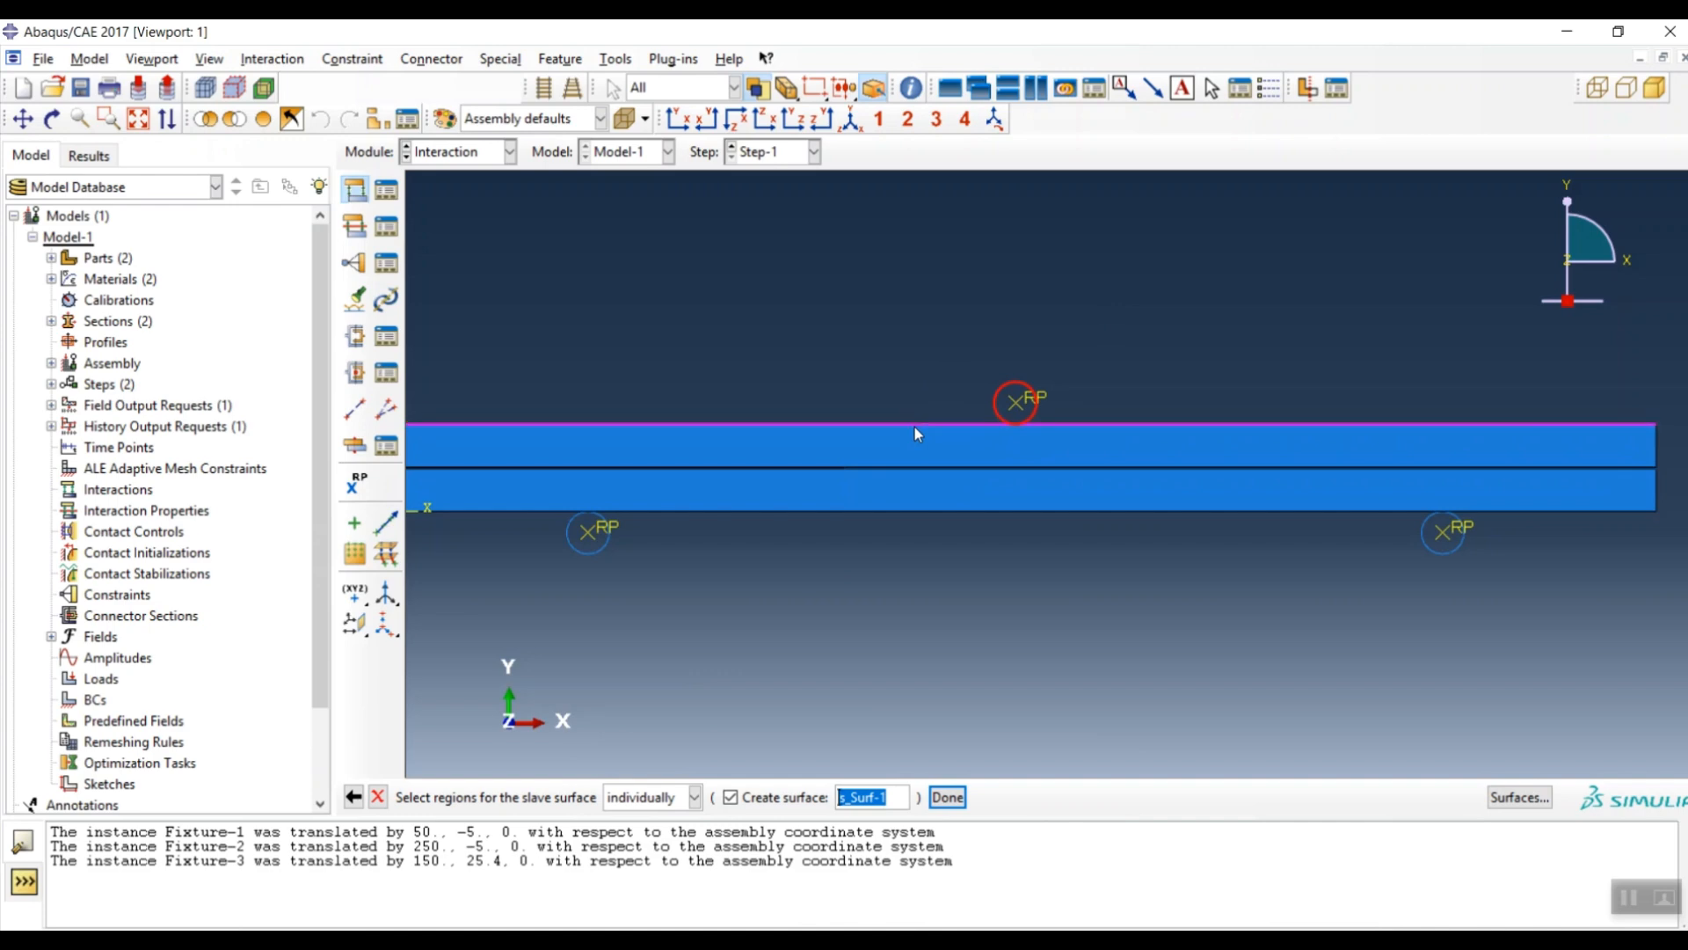
left_click(947, 797)
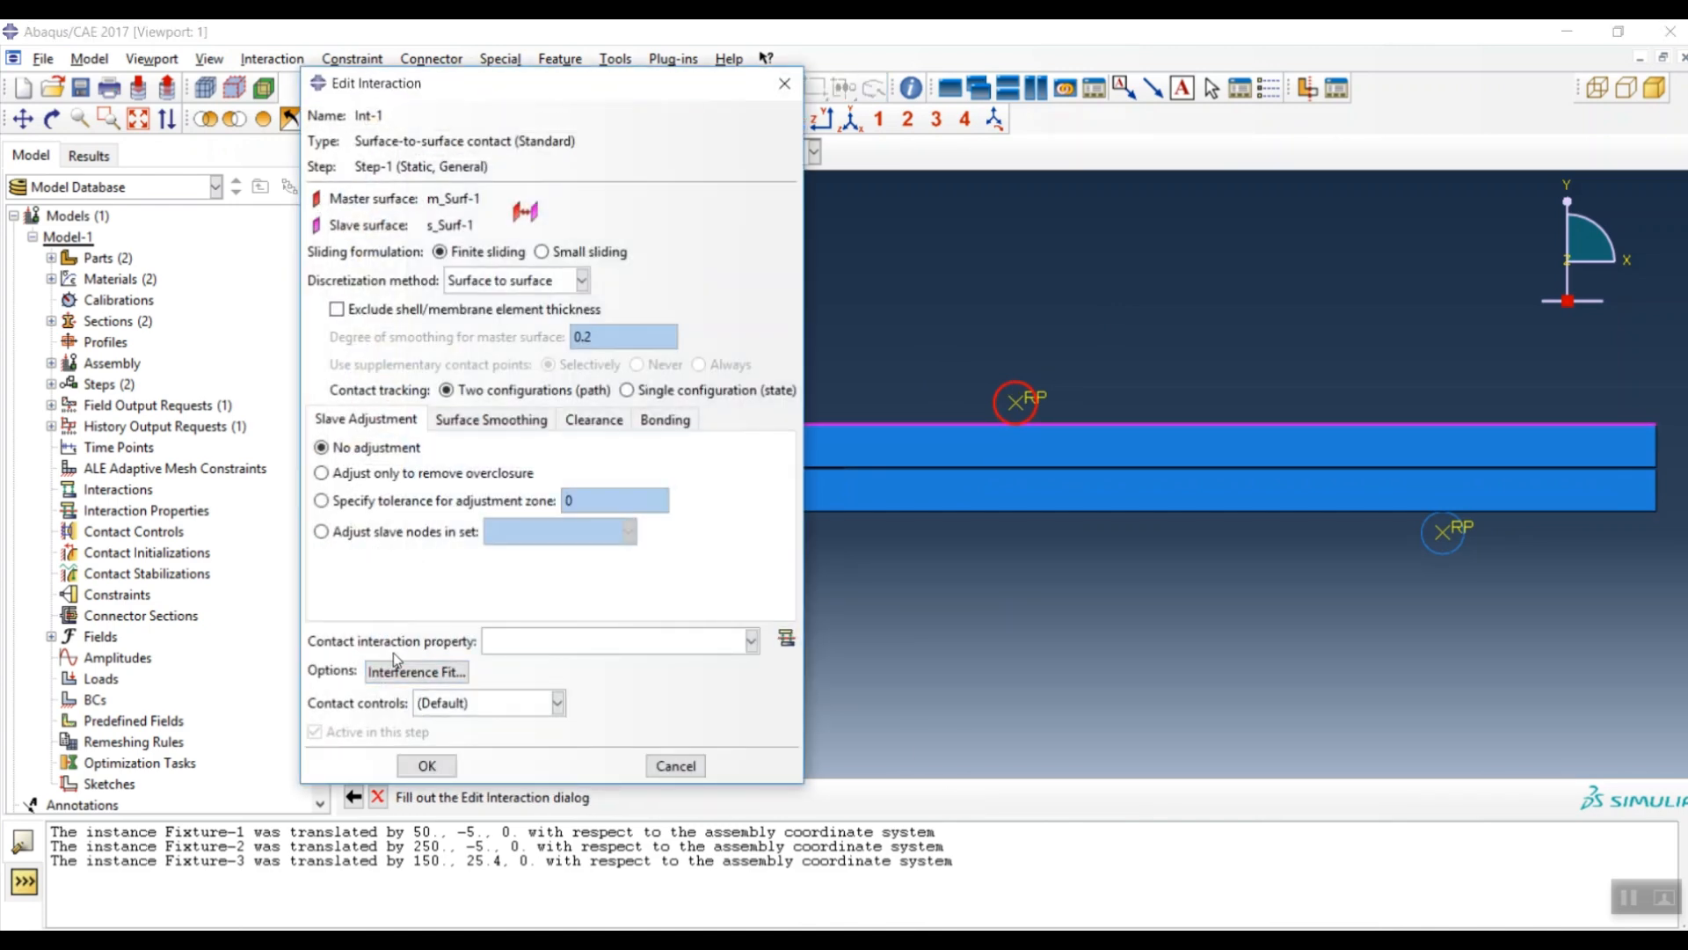
- Create contact property IntProp-1 with hard normal behaviour and finish interaction Int-1 using it
left_click(787, 640)
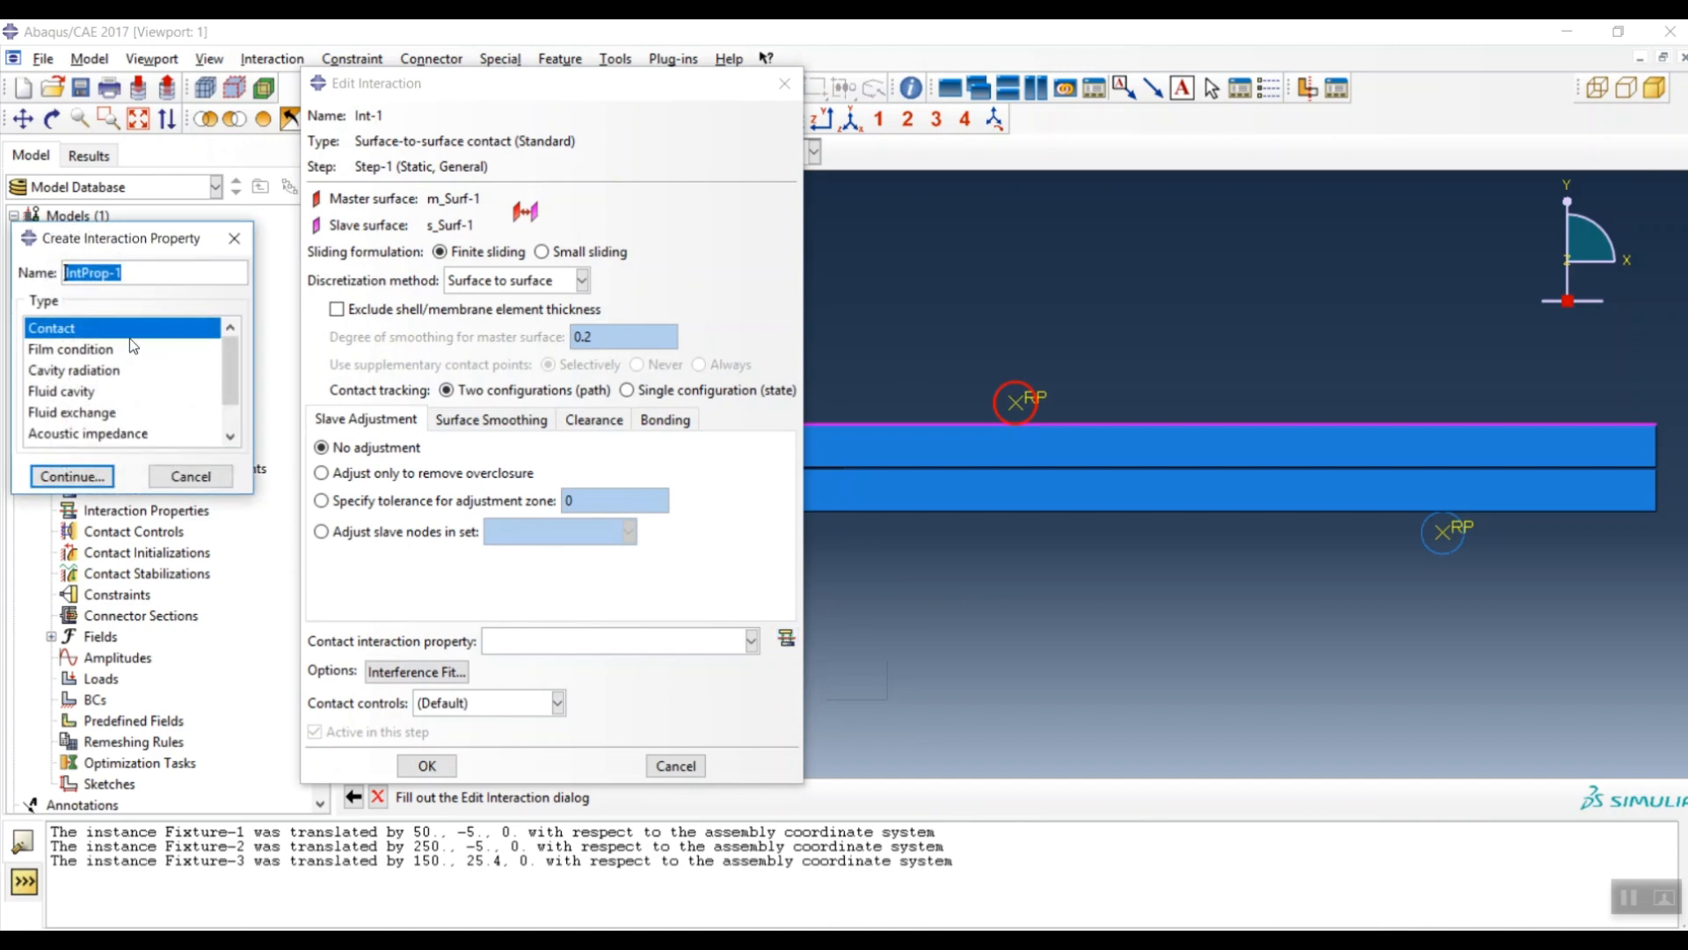
left_click(75, 480)
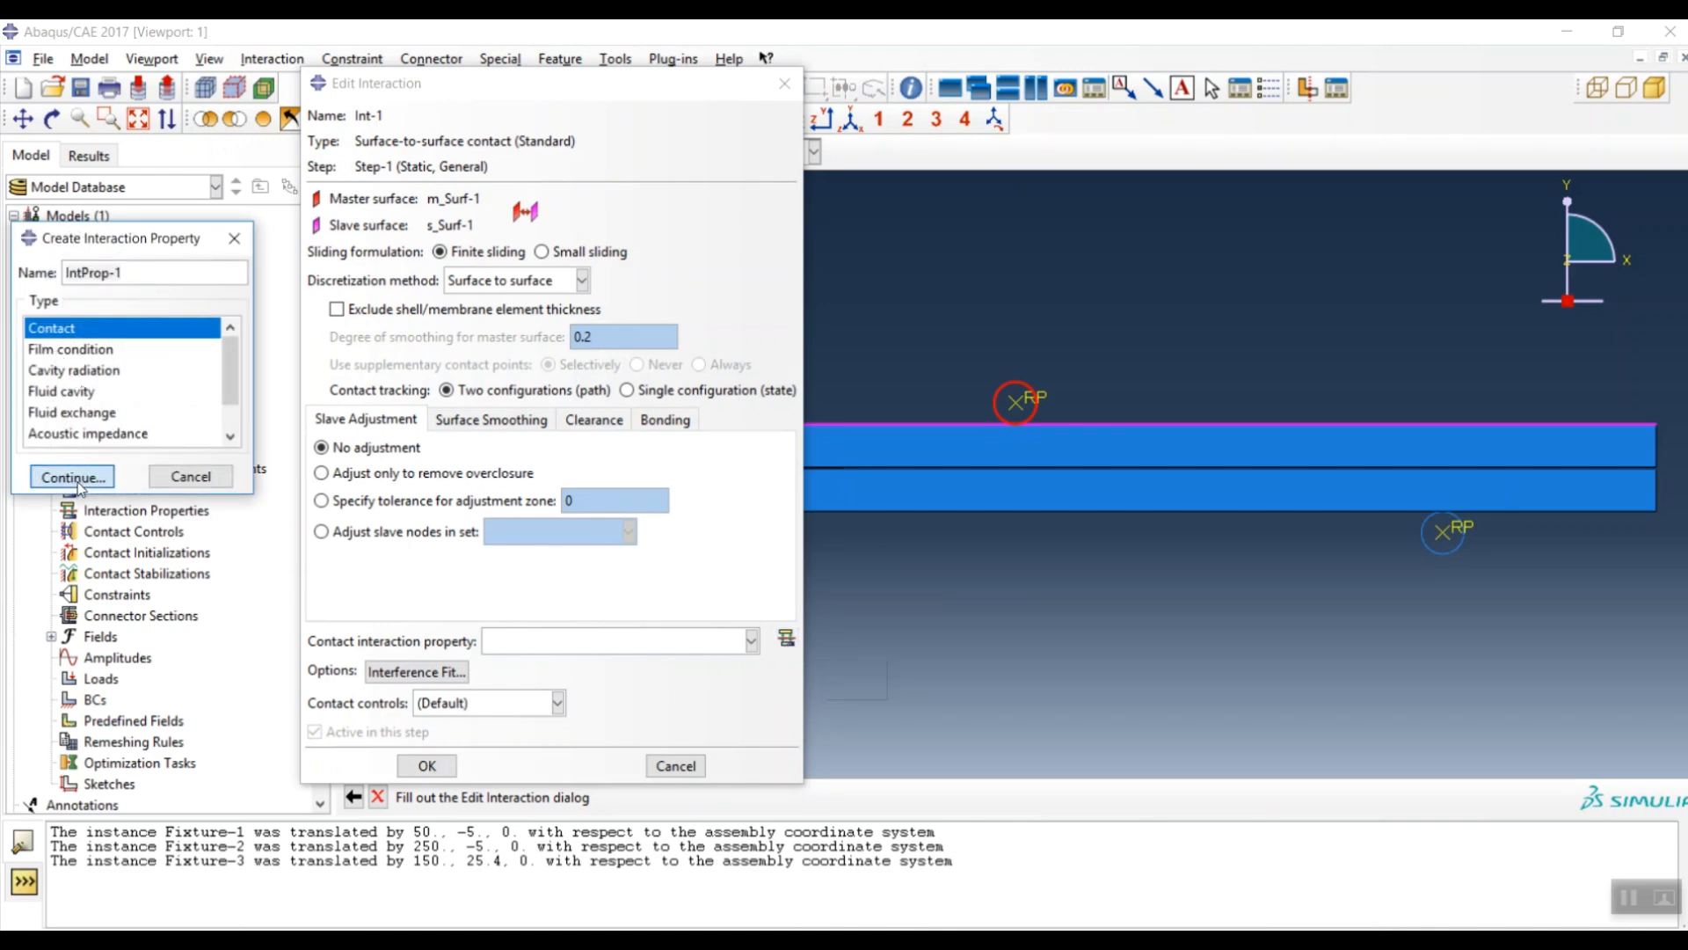
left_click(82, 274)
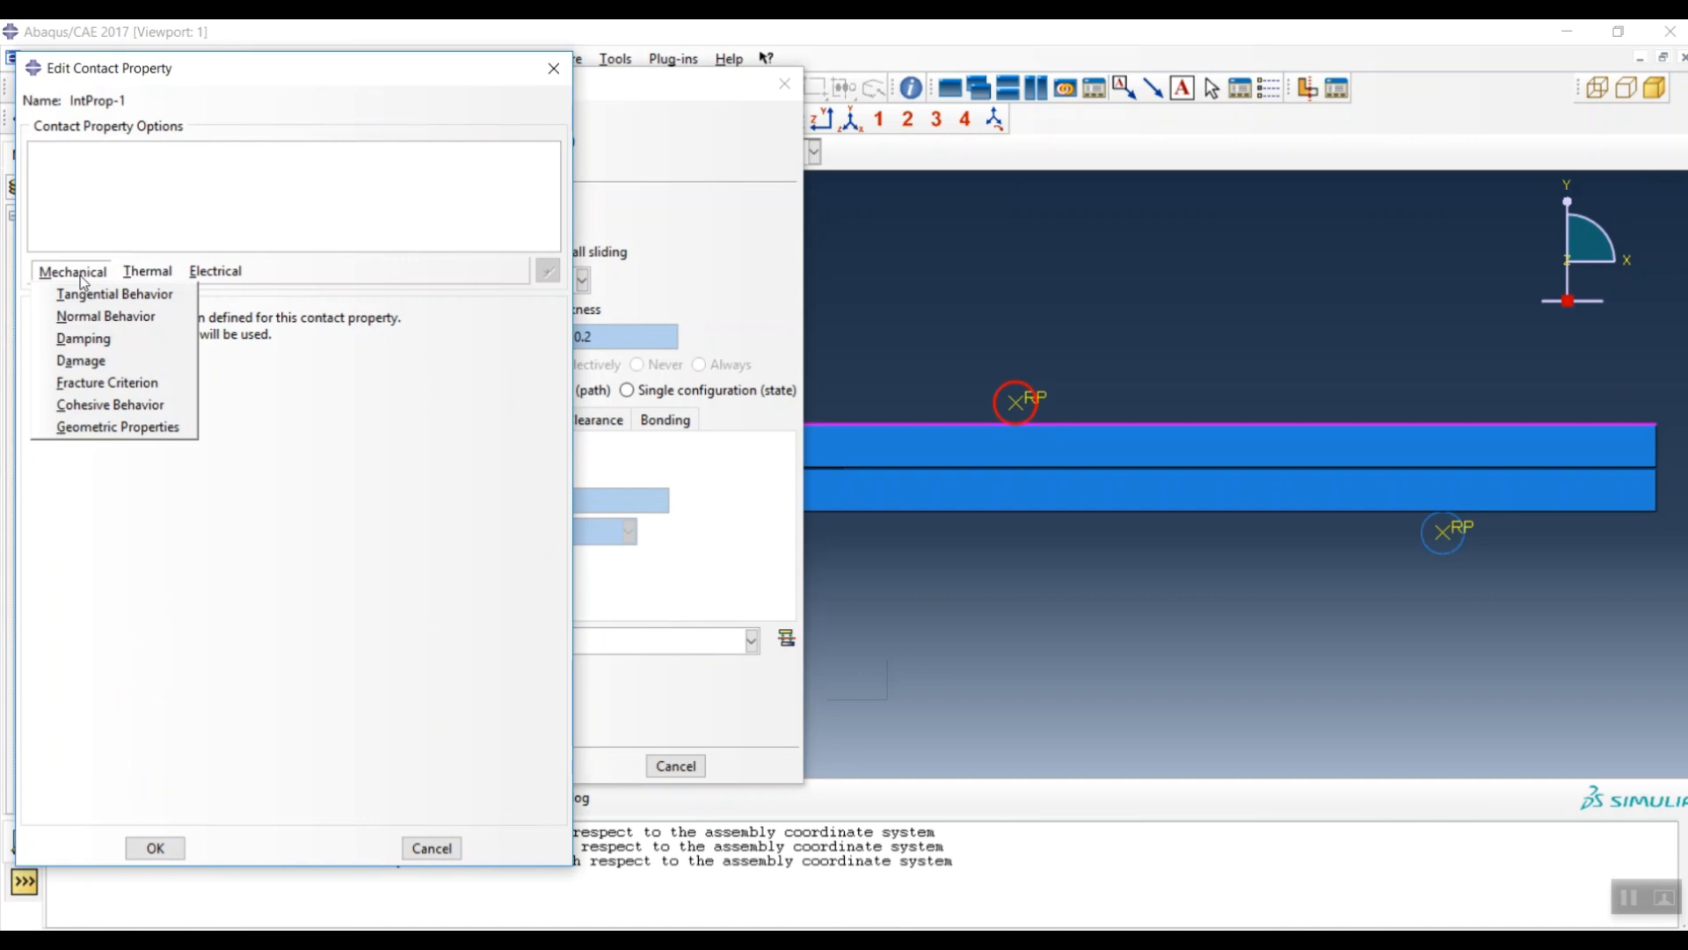
left_click(103, 320)
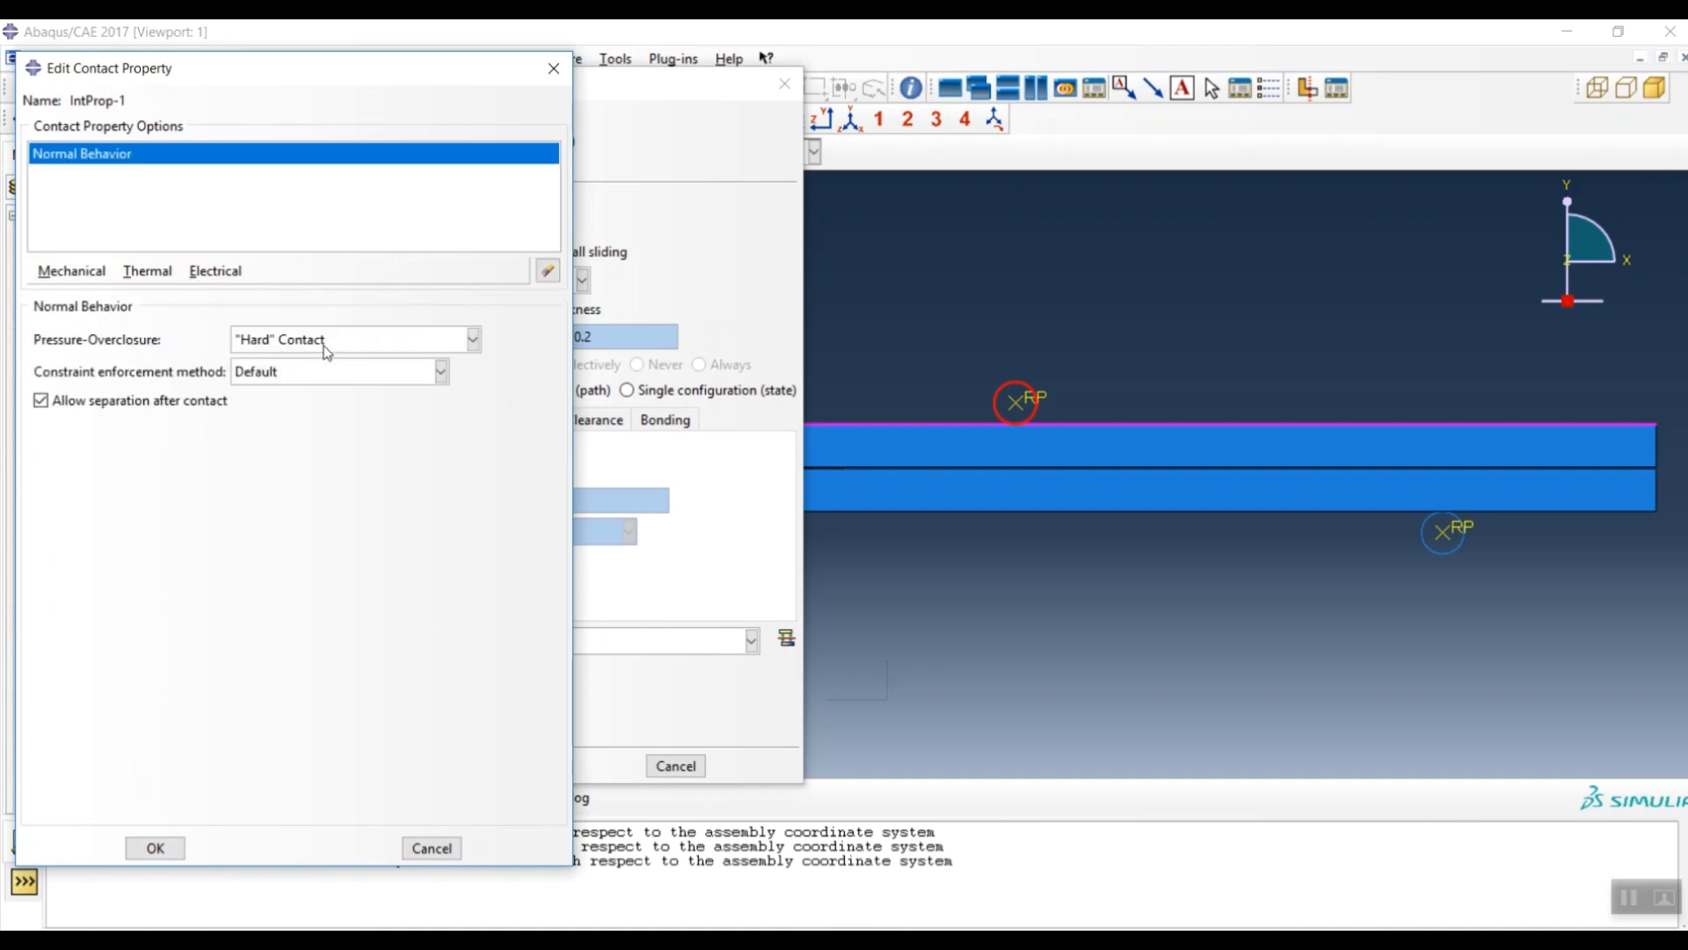
left_click(155, 847)
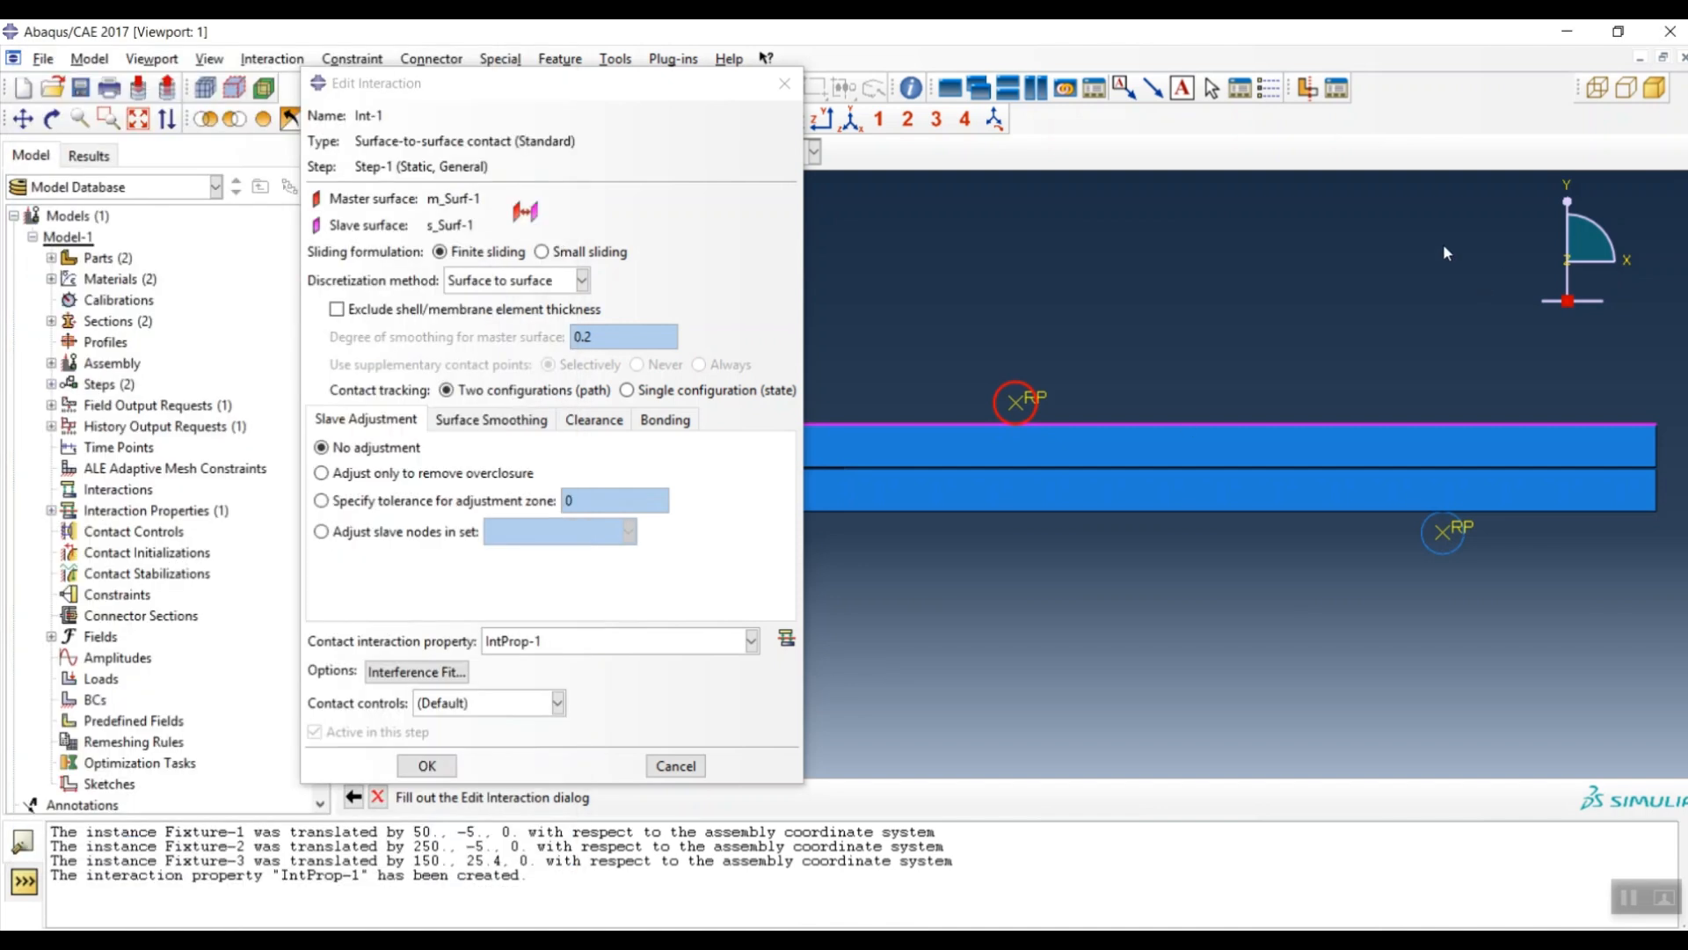
left_click(426, 767)
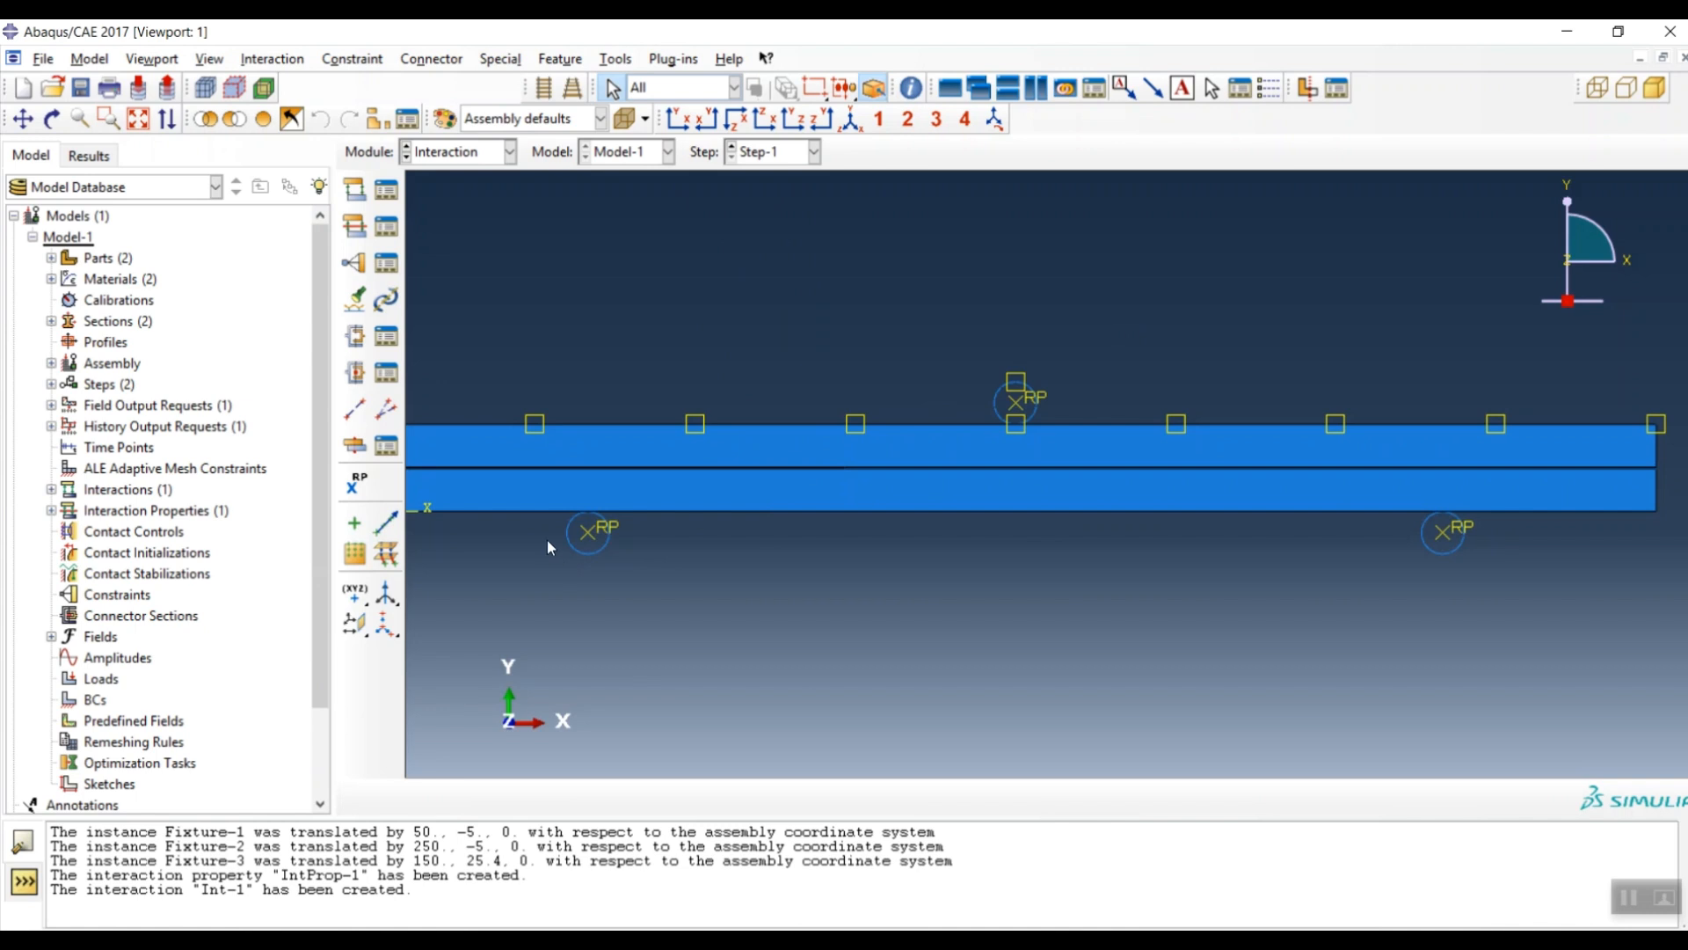
- Create surface-to-surface contact Int-2 from the lower-left fixture to the beam's bottom edge
left_click(354, 189)
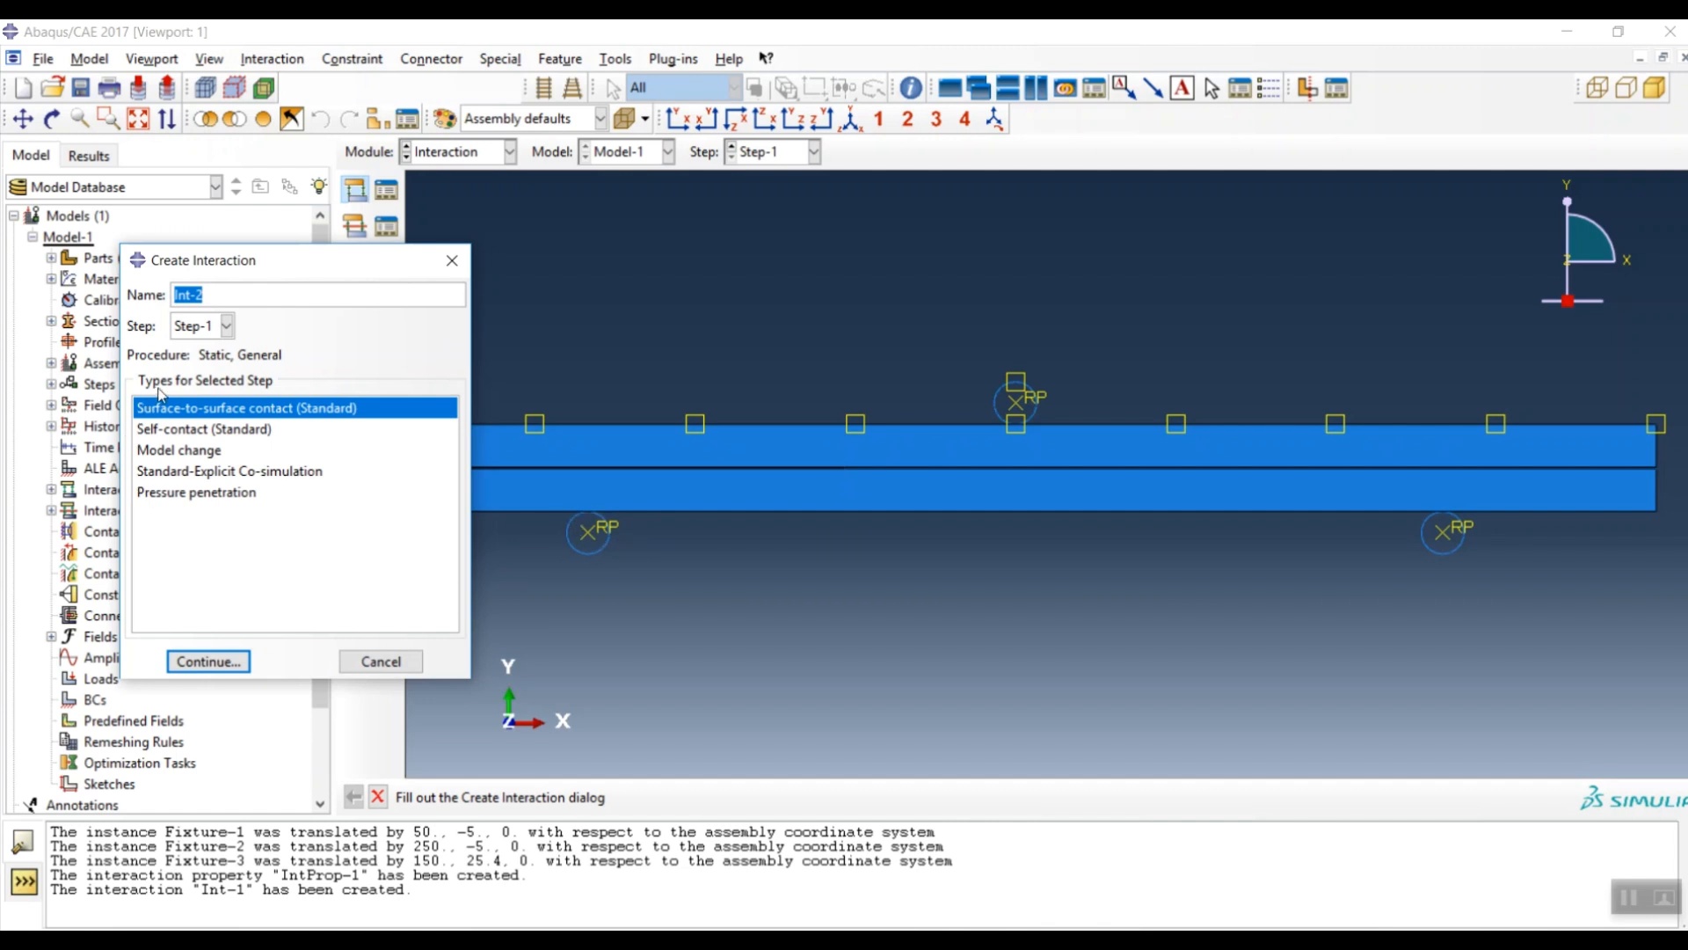
left_click(222, 661)
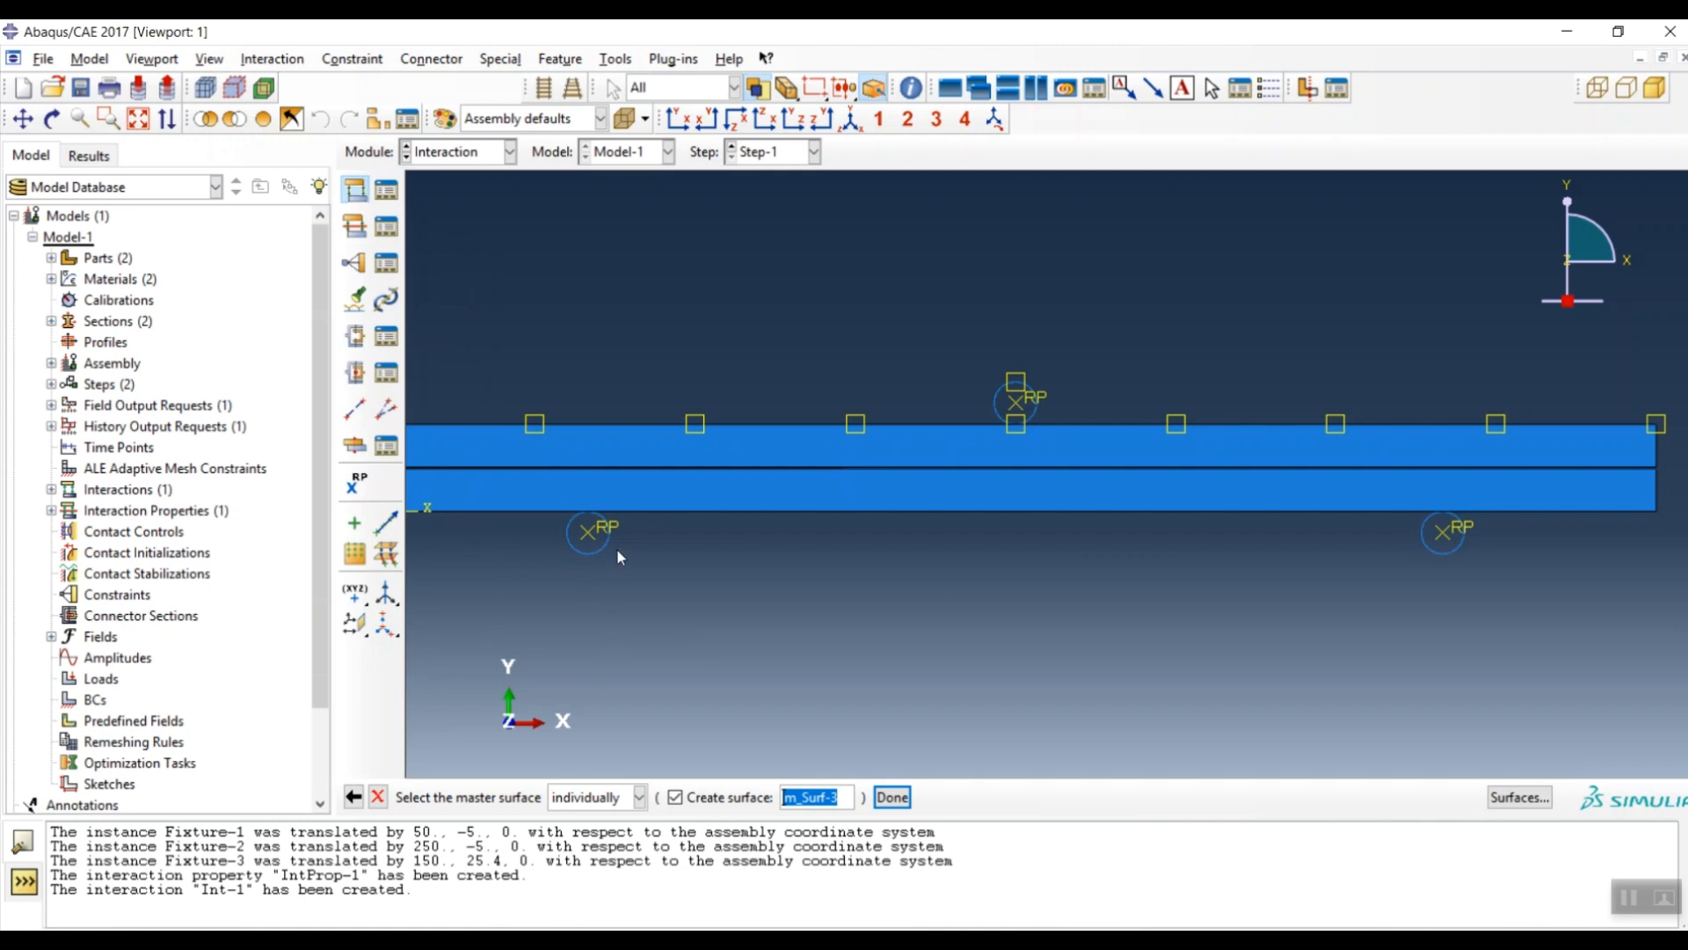
left_click(596, 537)
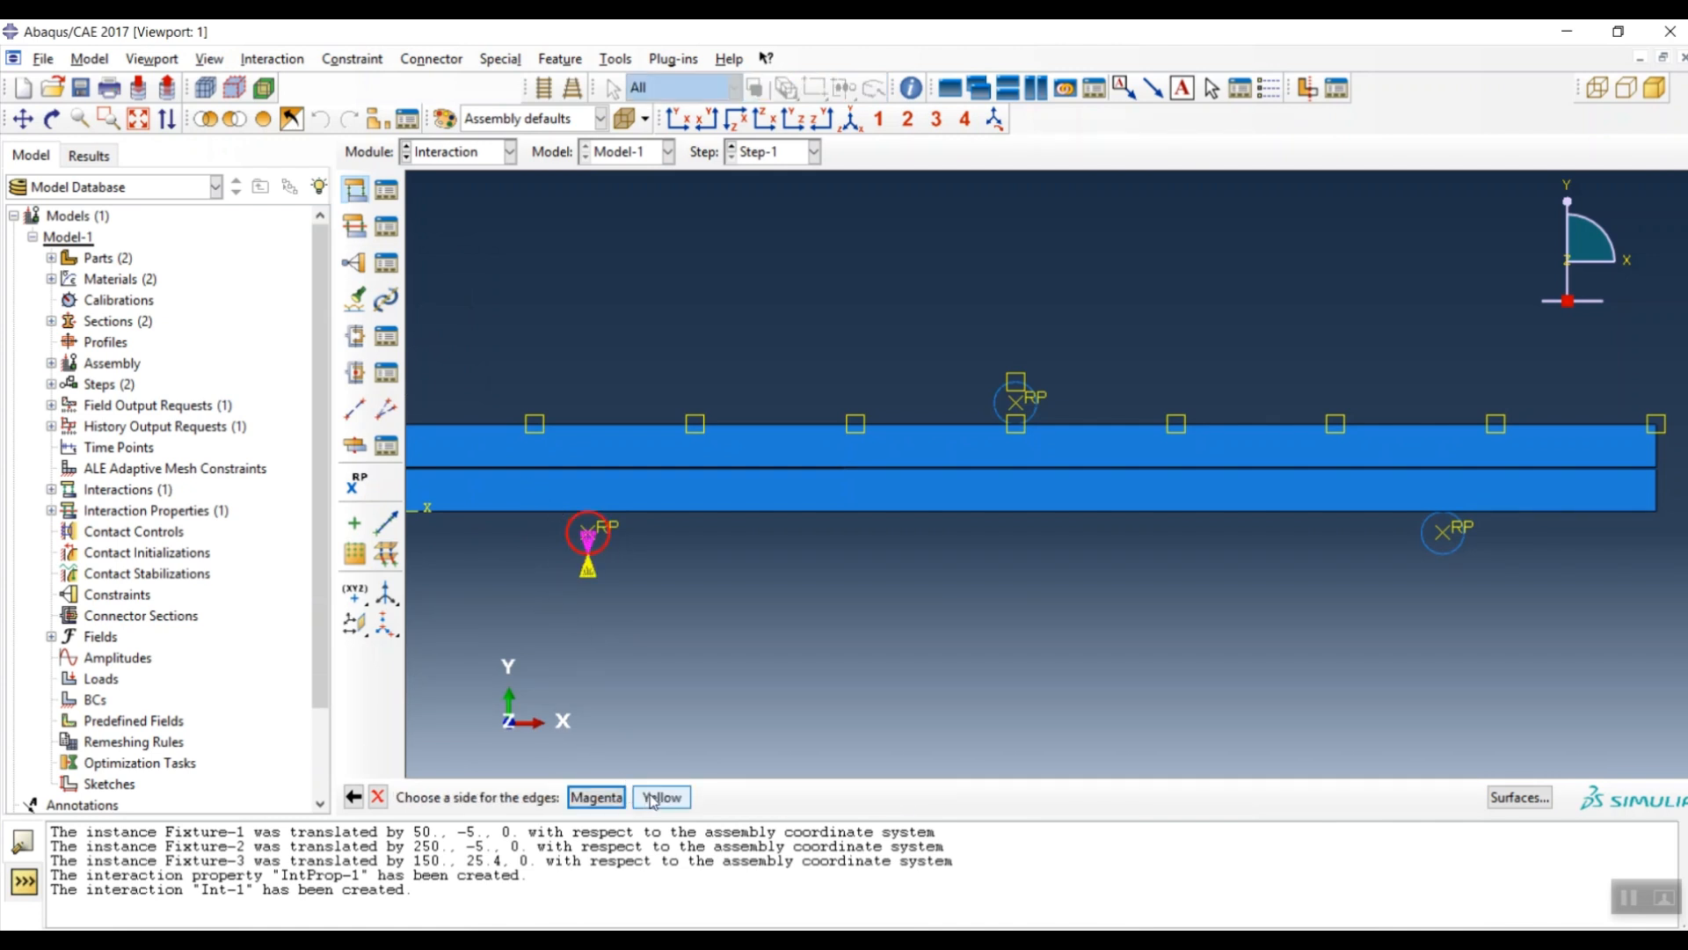
left_click(649, 797)
left_click(572, 797)
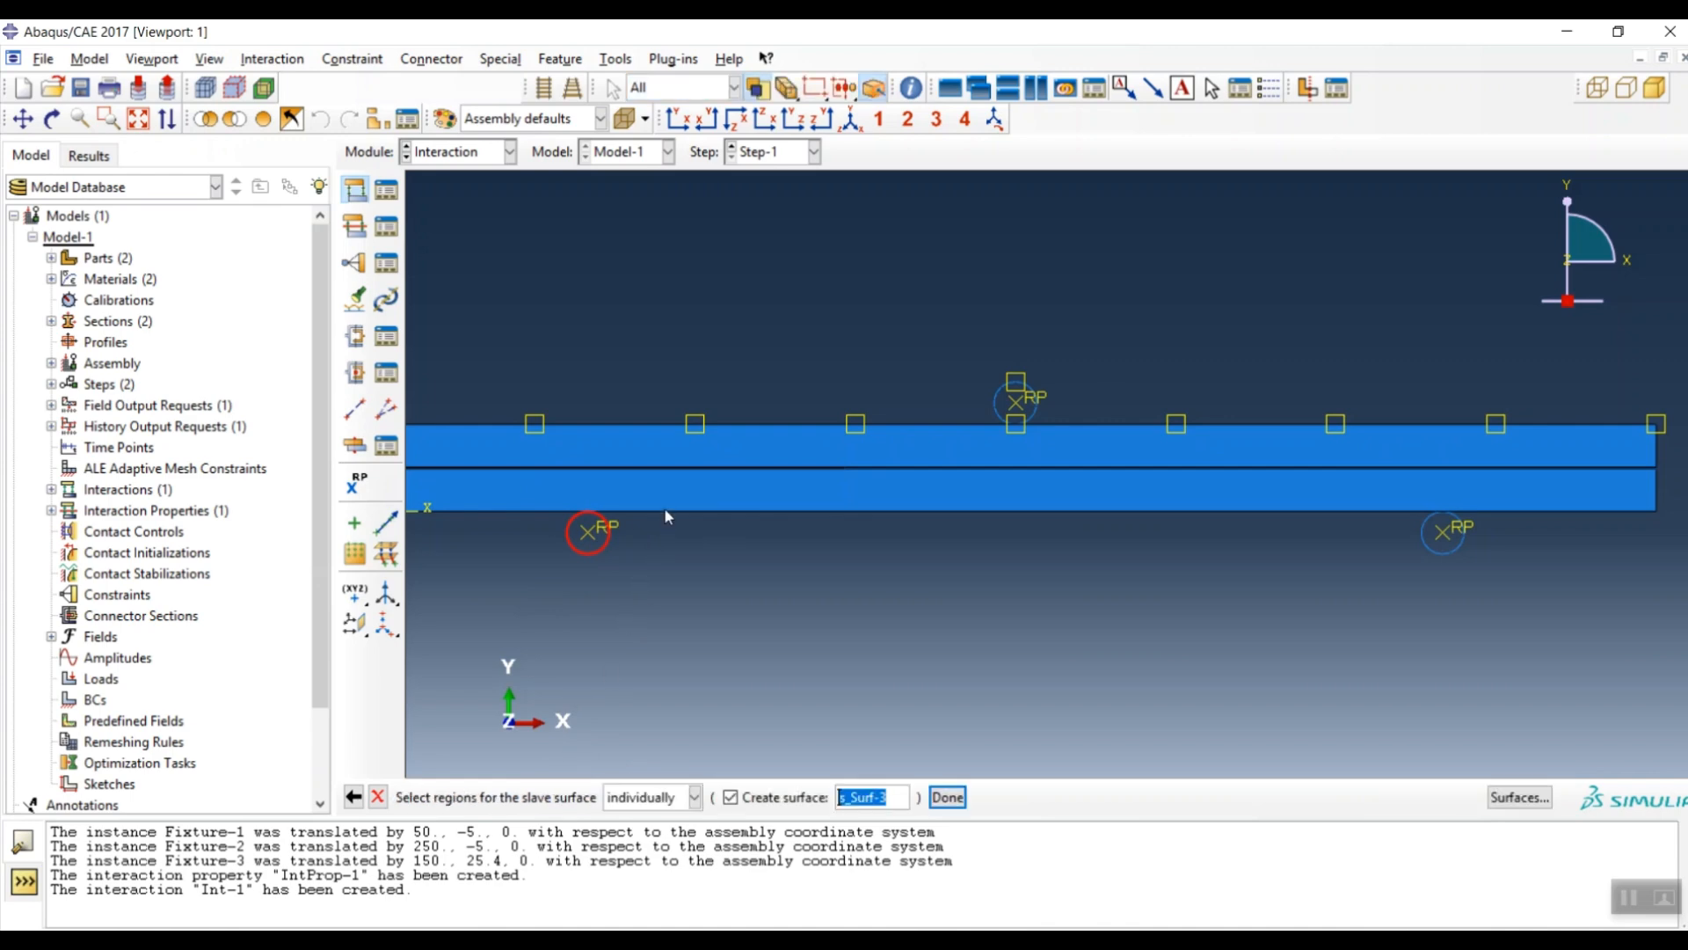
left_click(663, 510)
middle_click(659, 595)
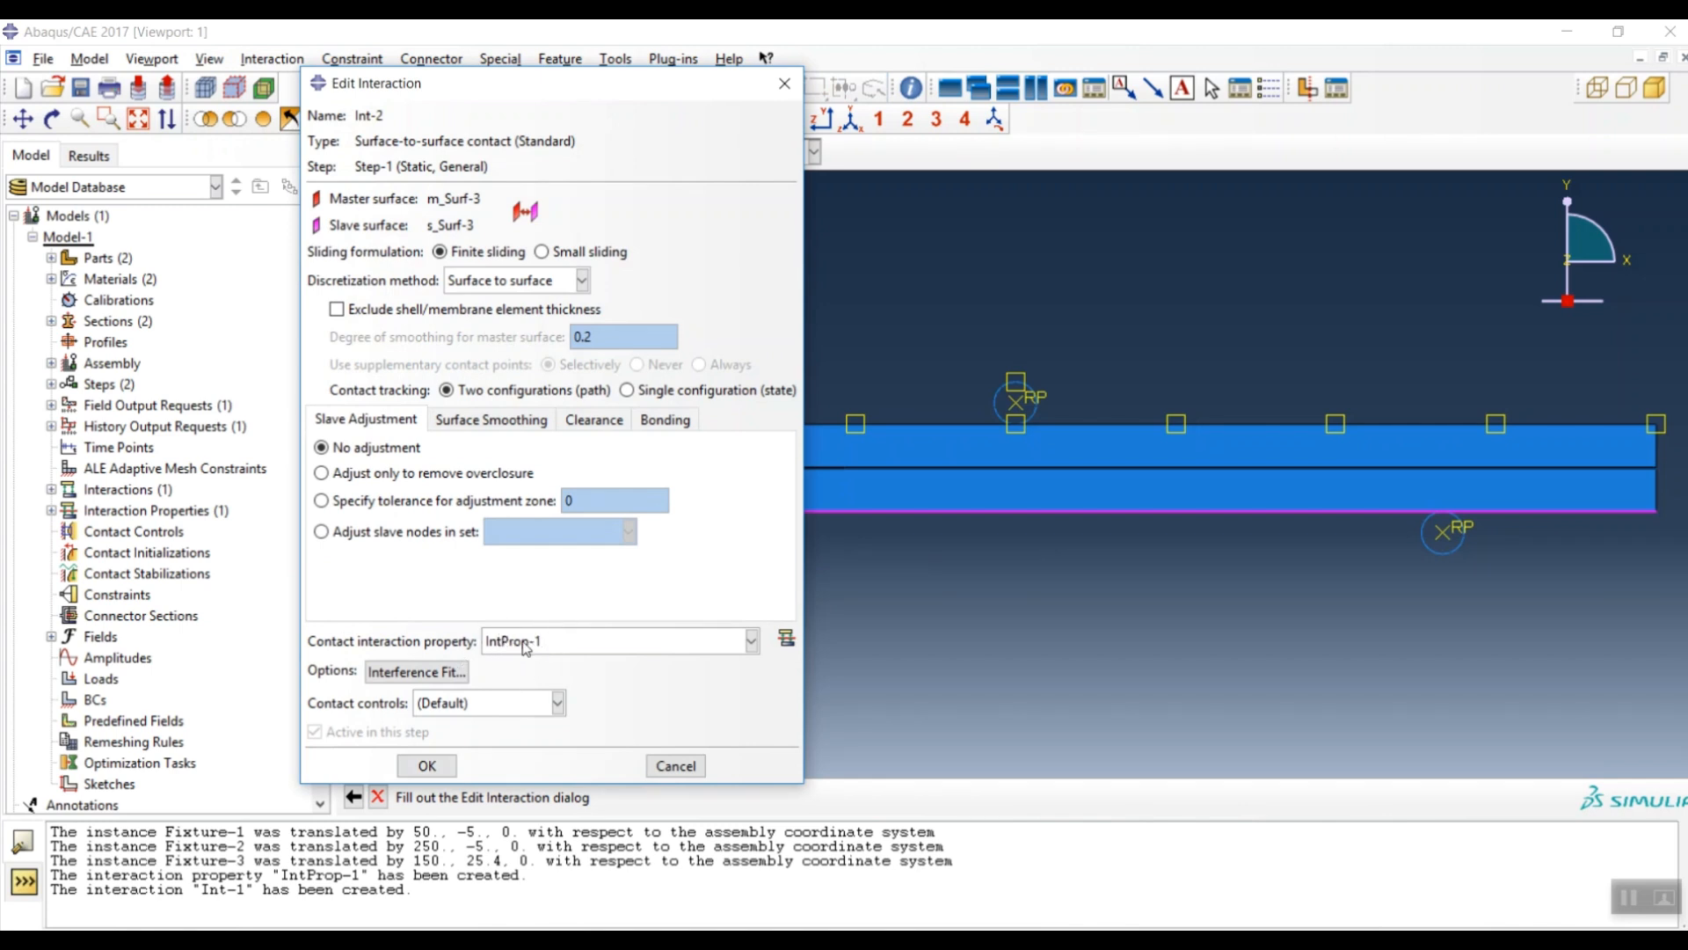
left_click(431, 765)
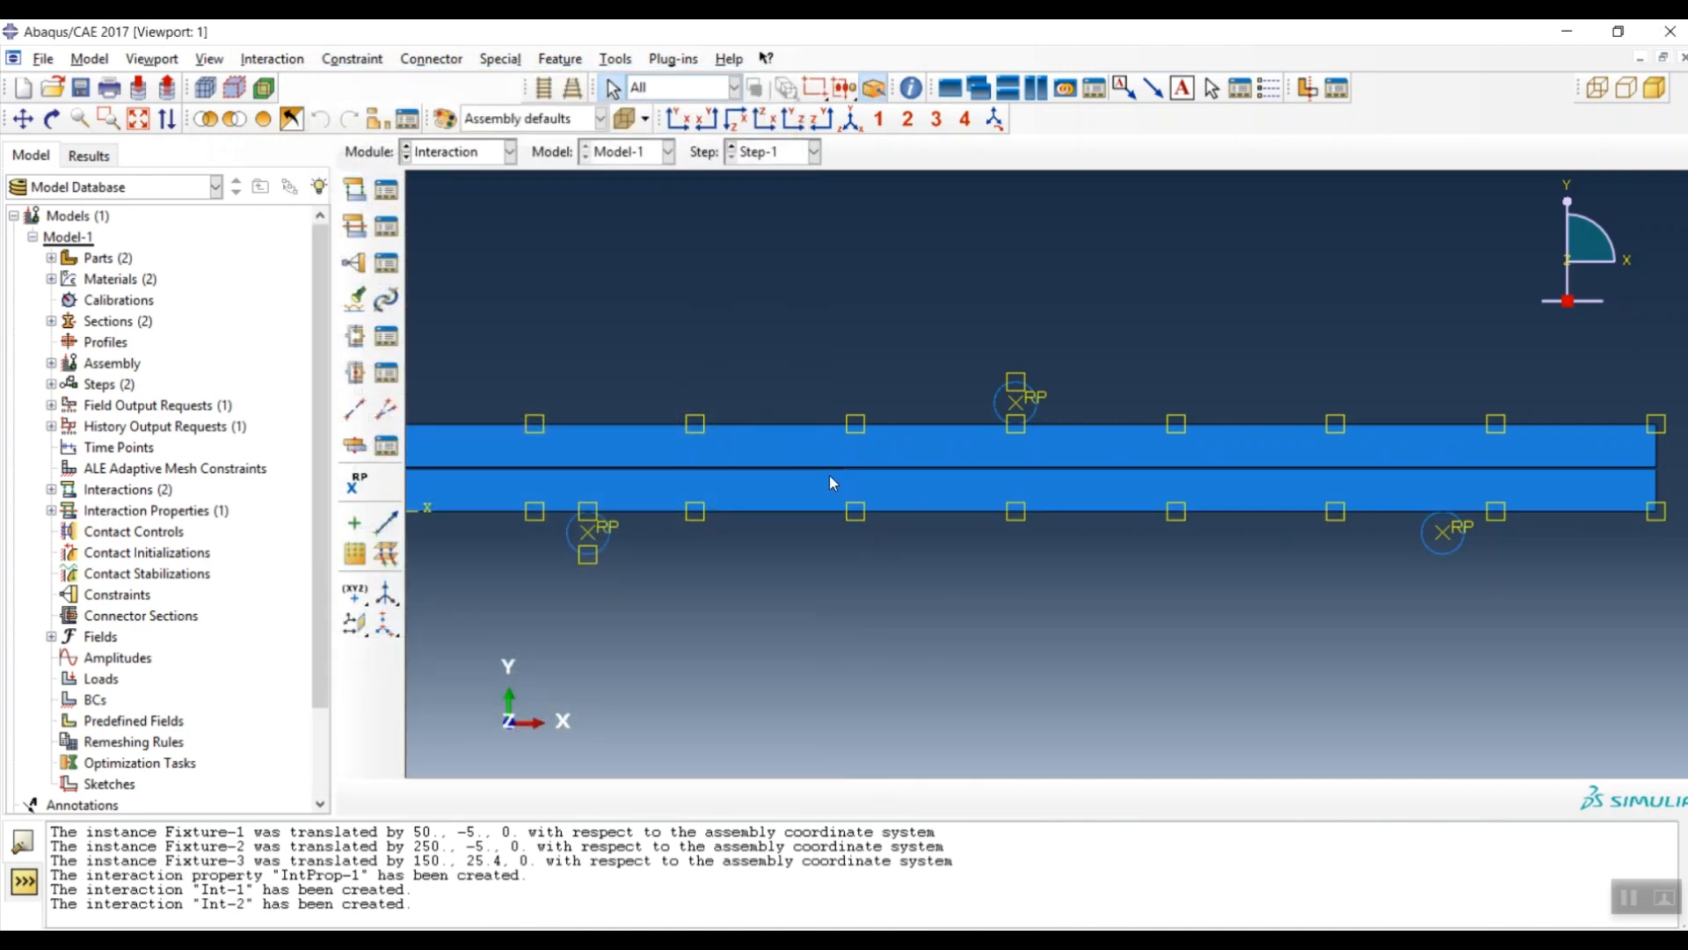
- Create contact Int-3 from the right support's rim, Yellow side, to the beam's bottom edge
left_click(356, 202)
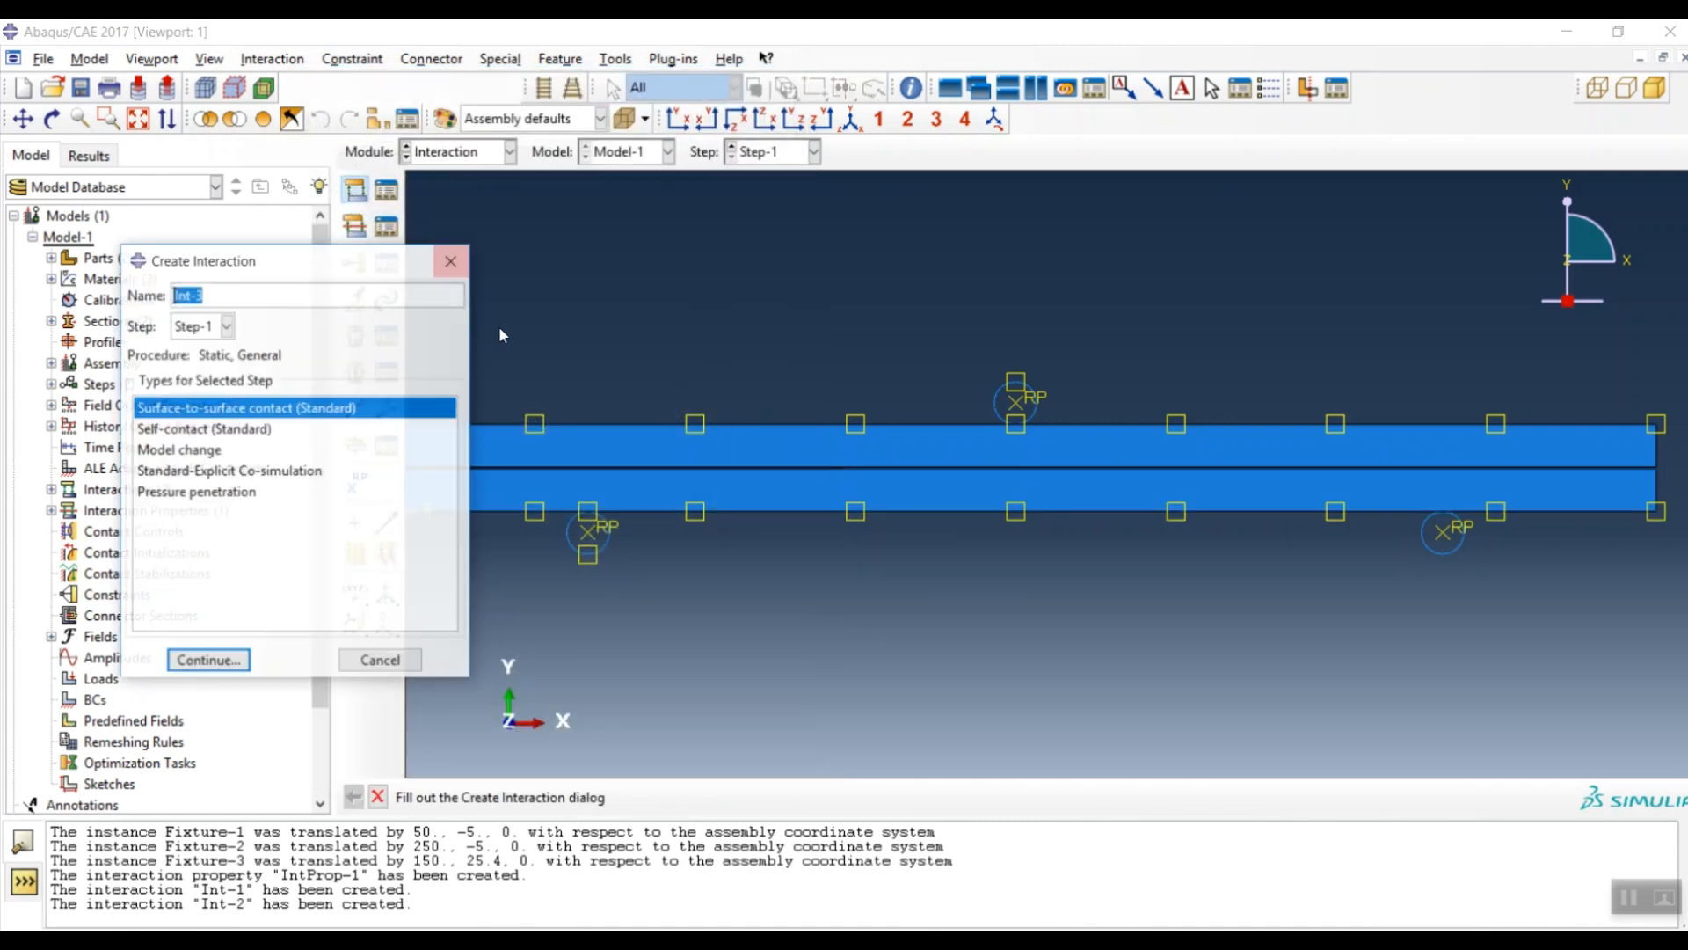
left_click(208, 661)
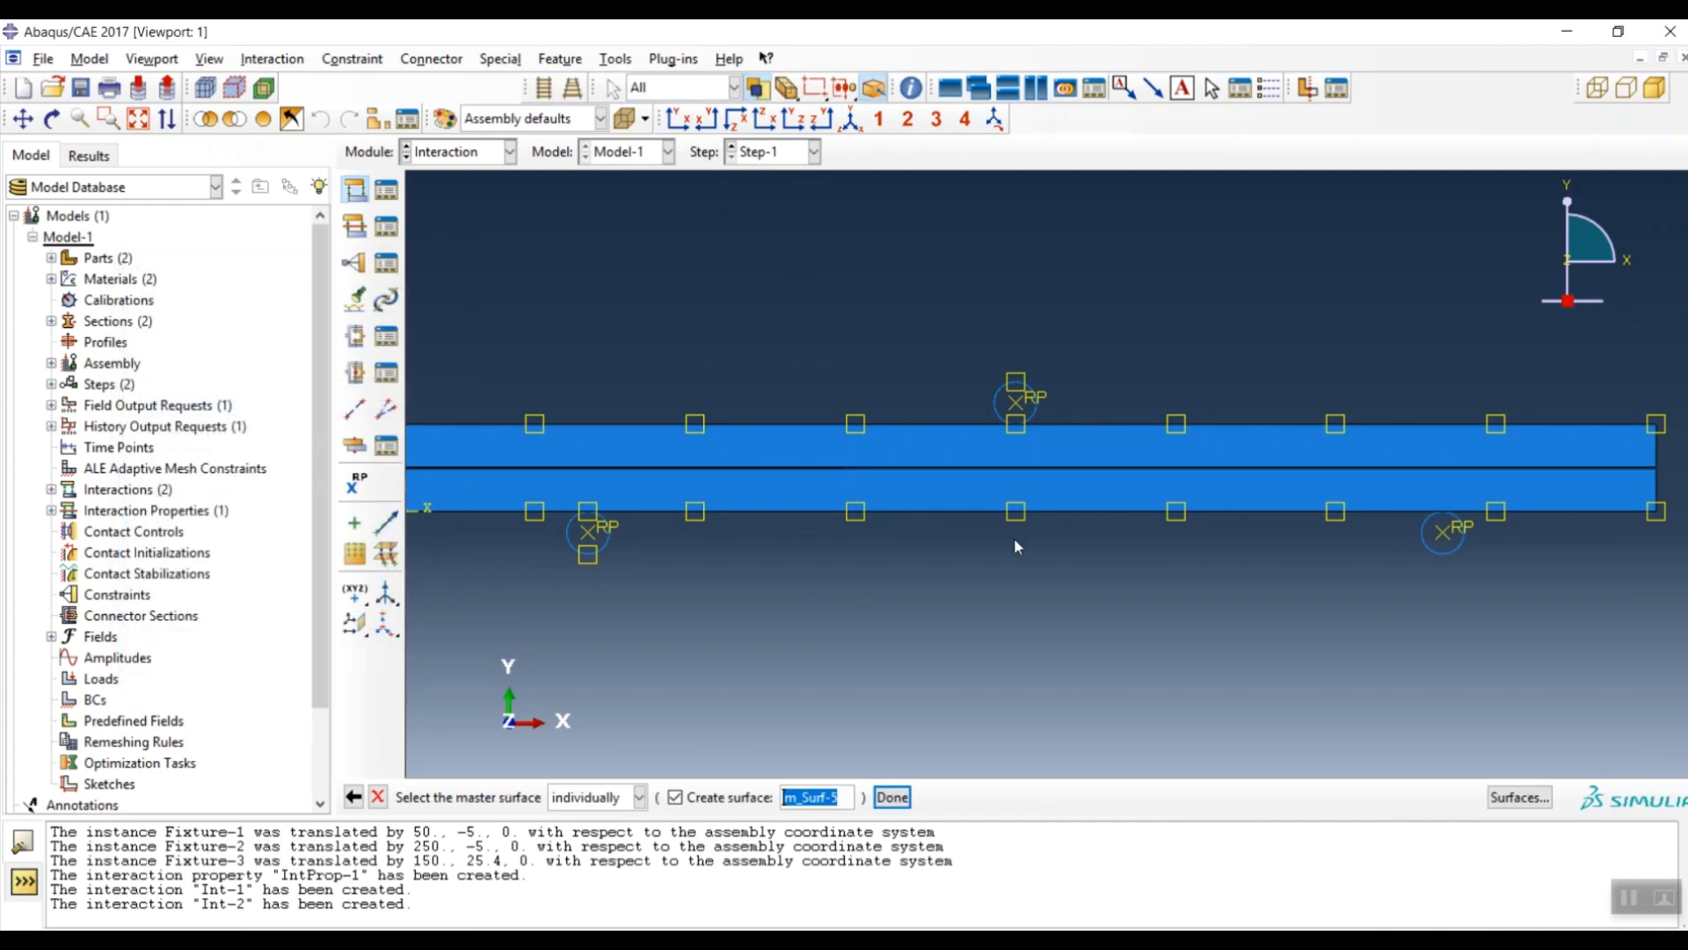
scroll(1451, 537, "up", 3)
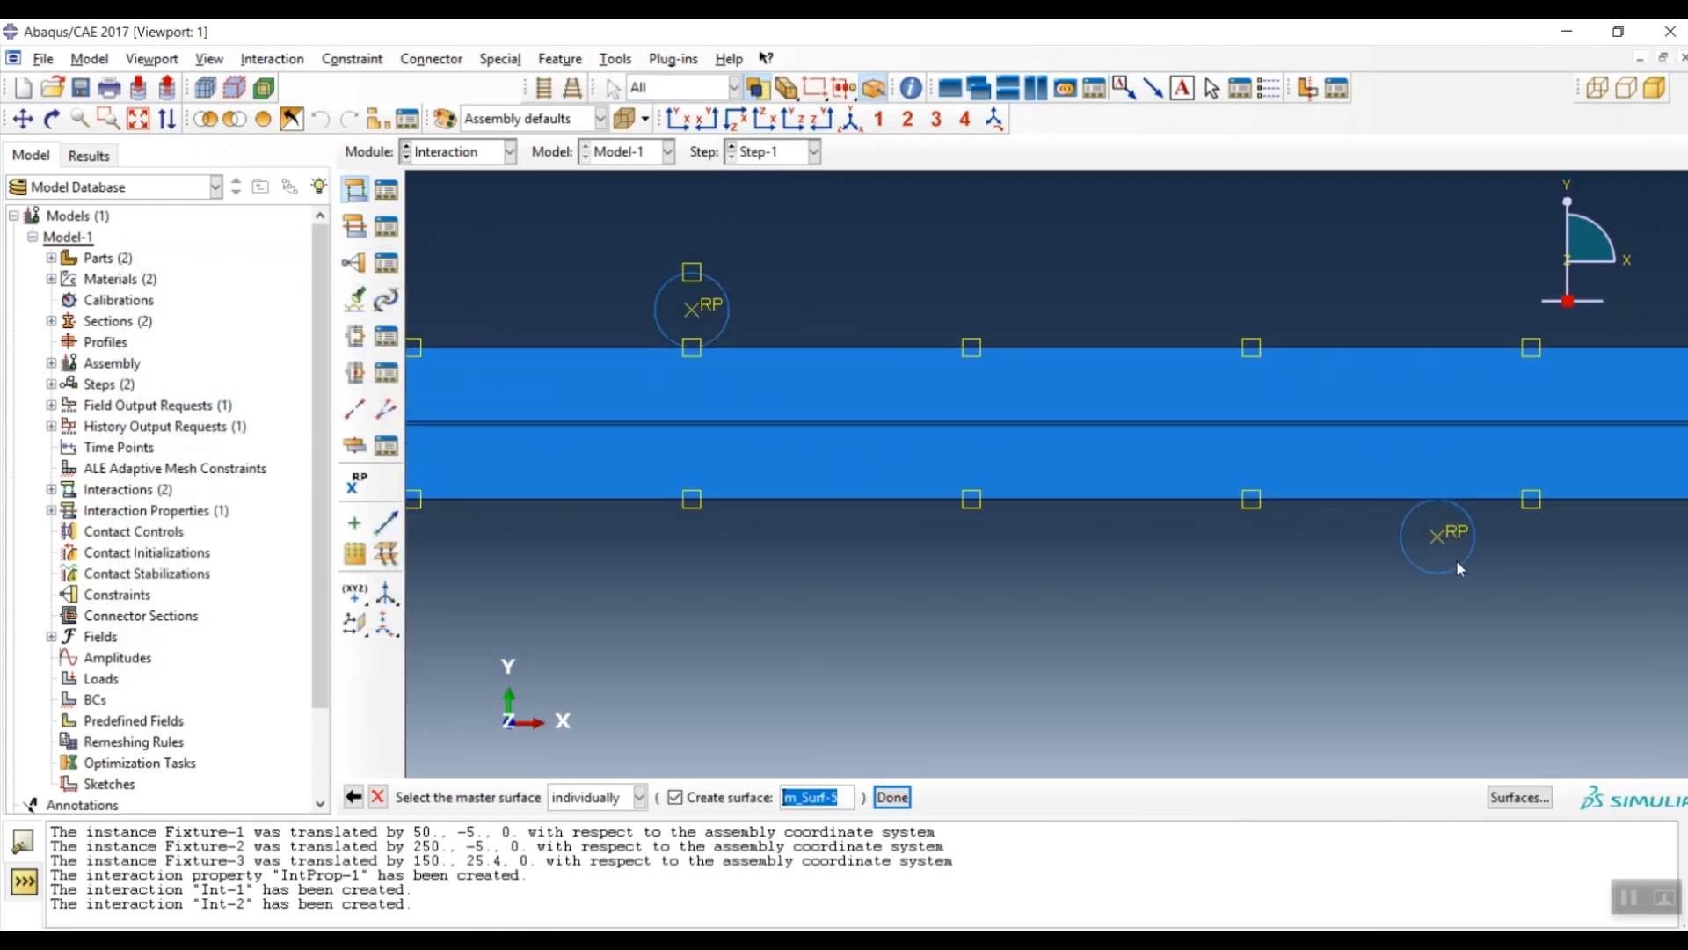
left_click(1458, 562)
middle_click(1214, 683)
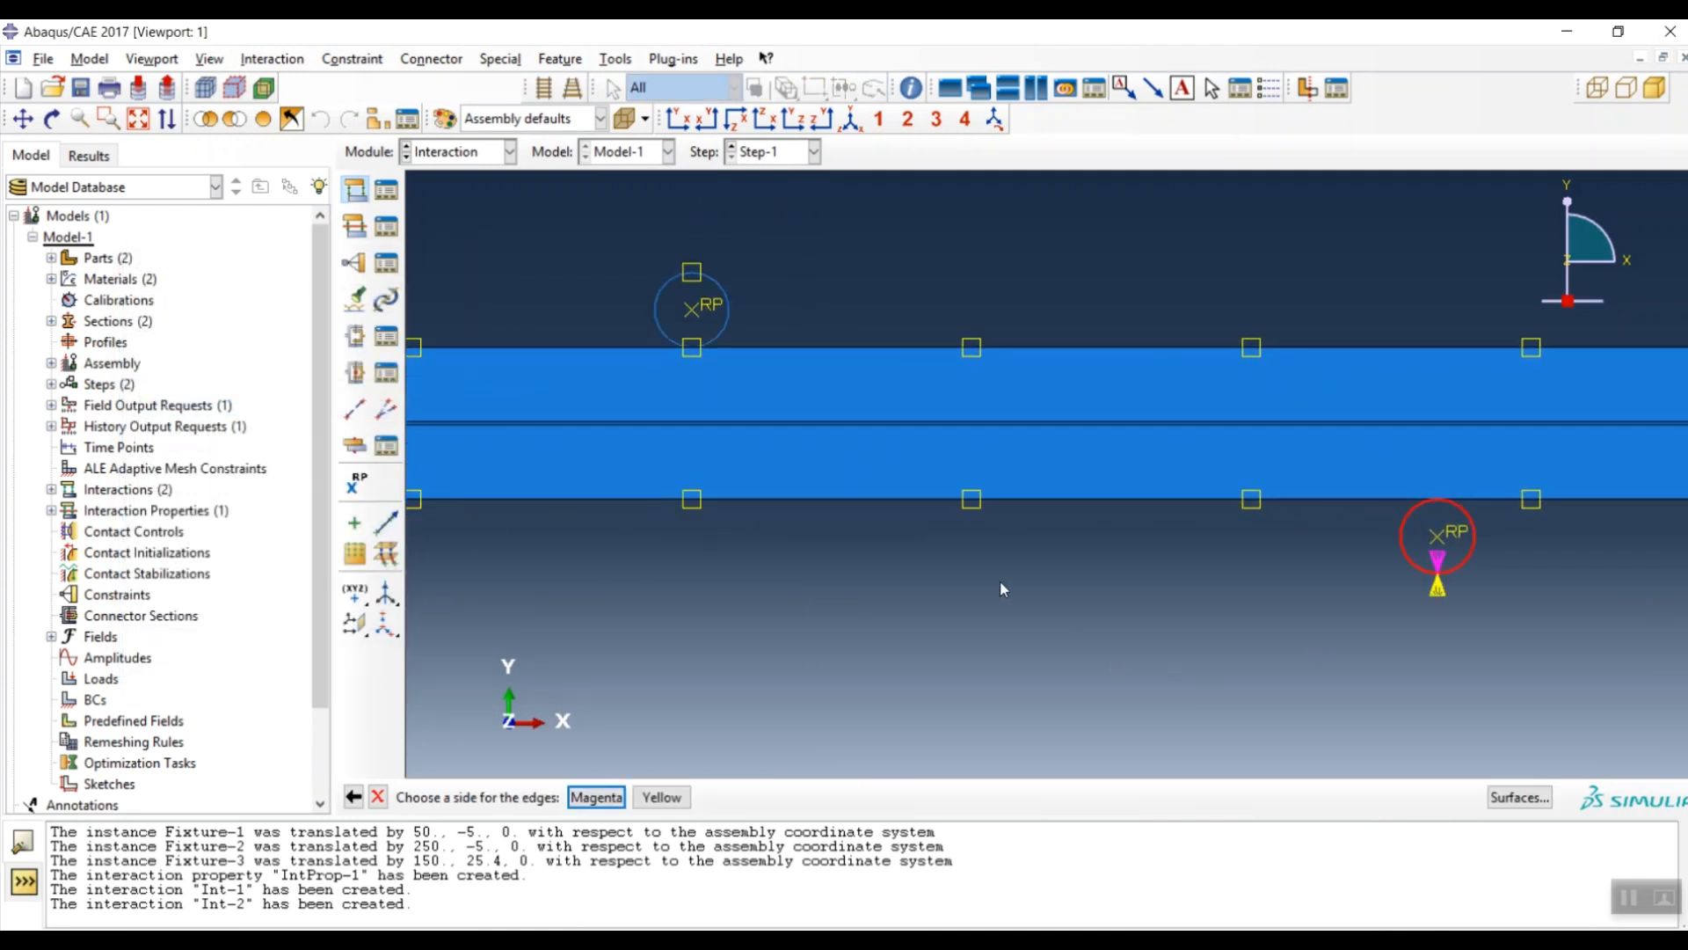
left_click(670, 797)
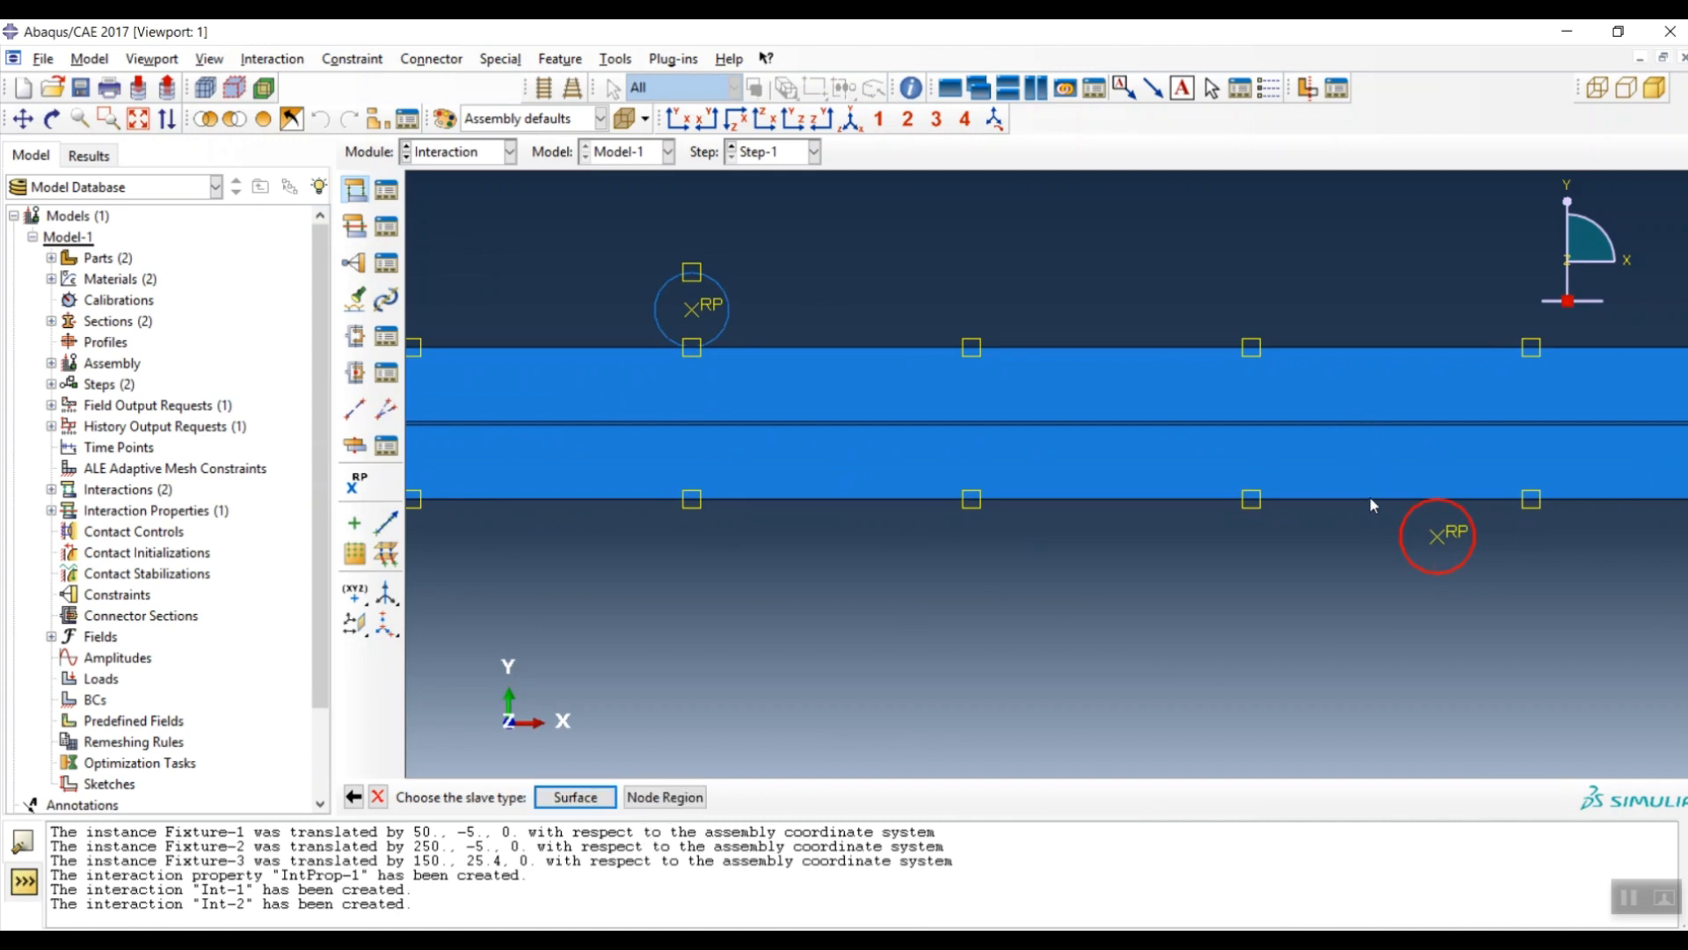
left_click(576, 797)
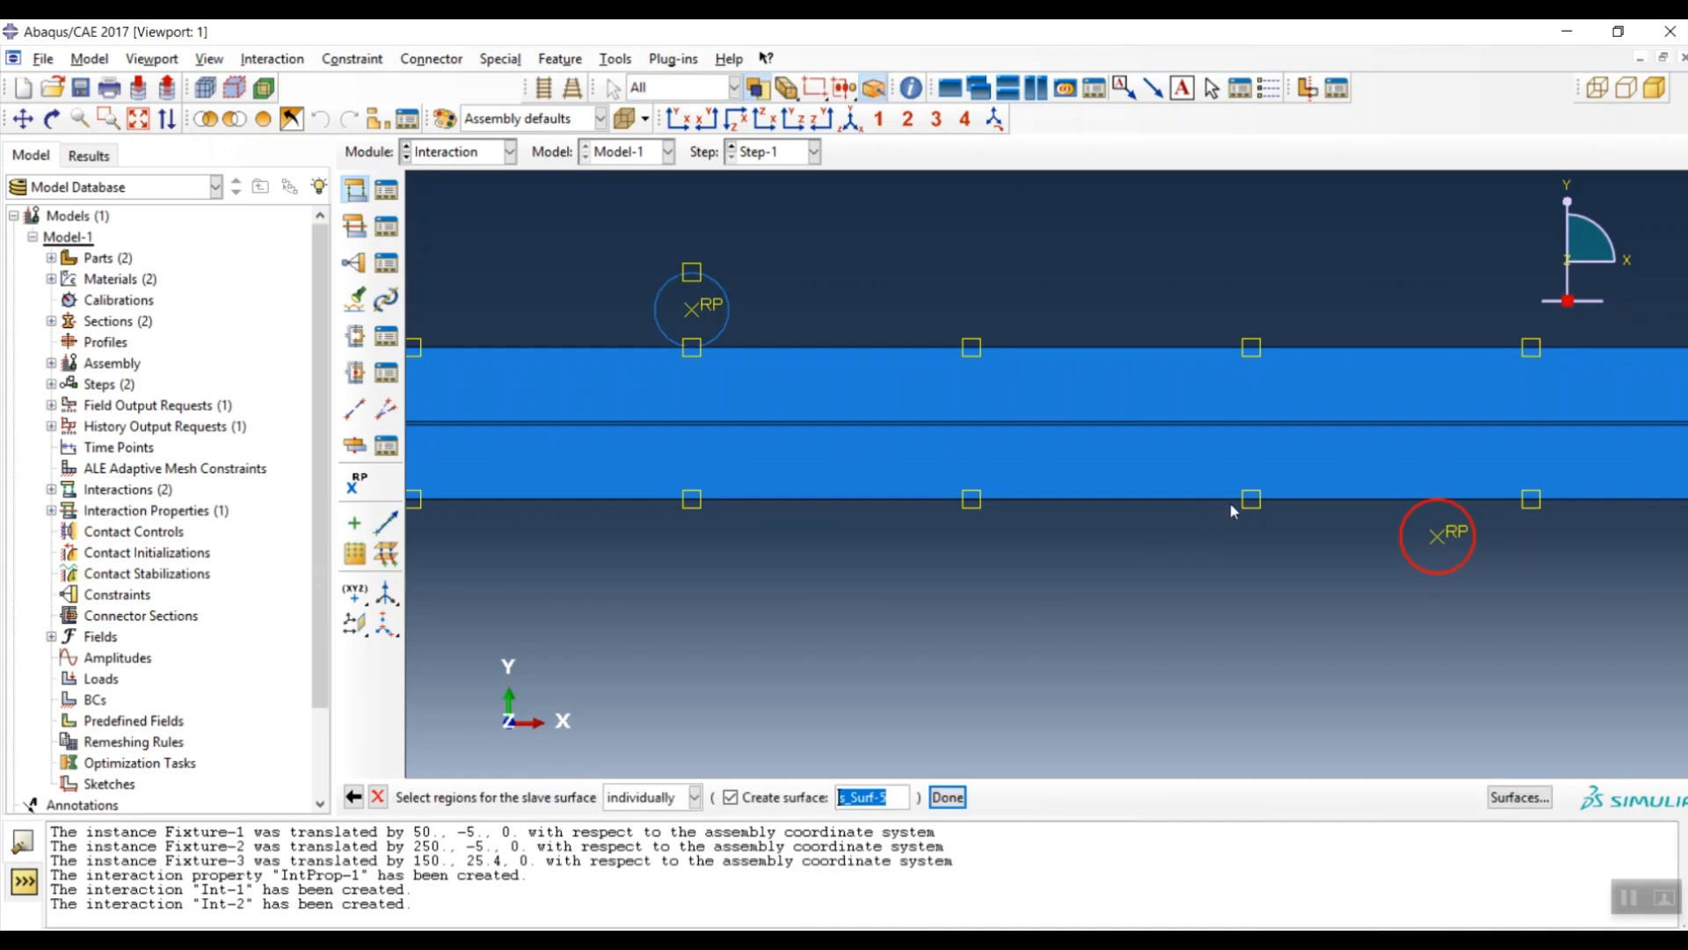
left_click(1316, 497)
middle_click(1170, 649)
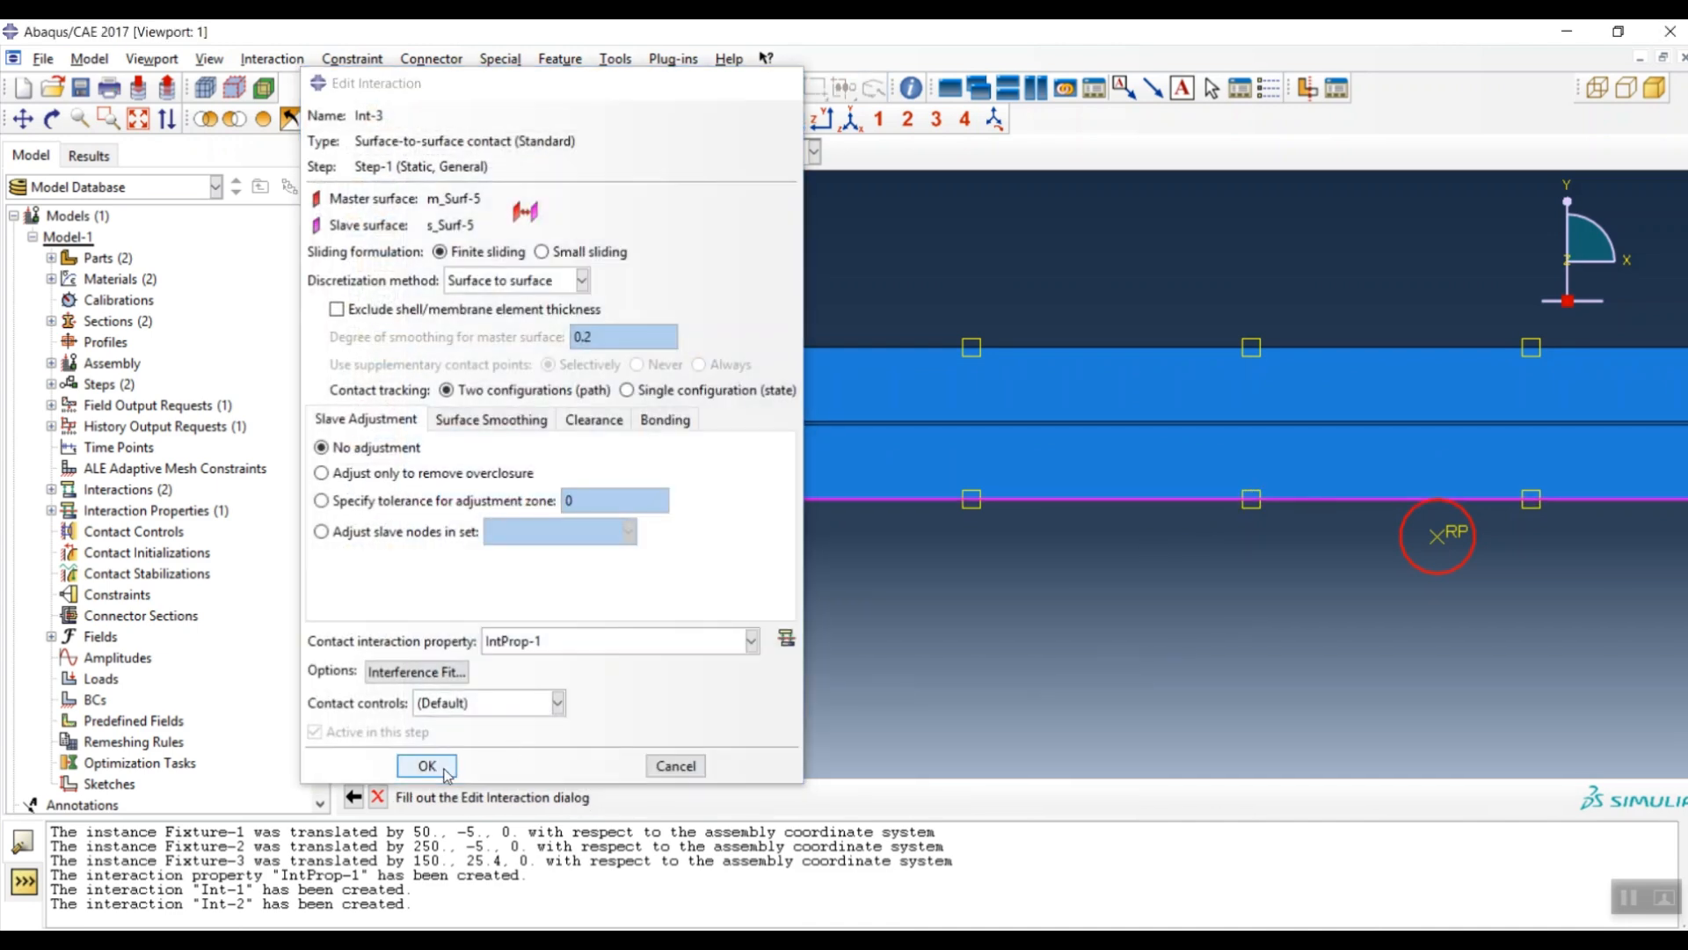
left_click(425, 765)
scroll(1397, 602, "down", 4)
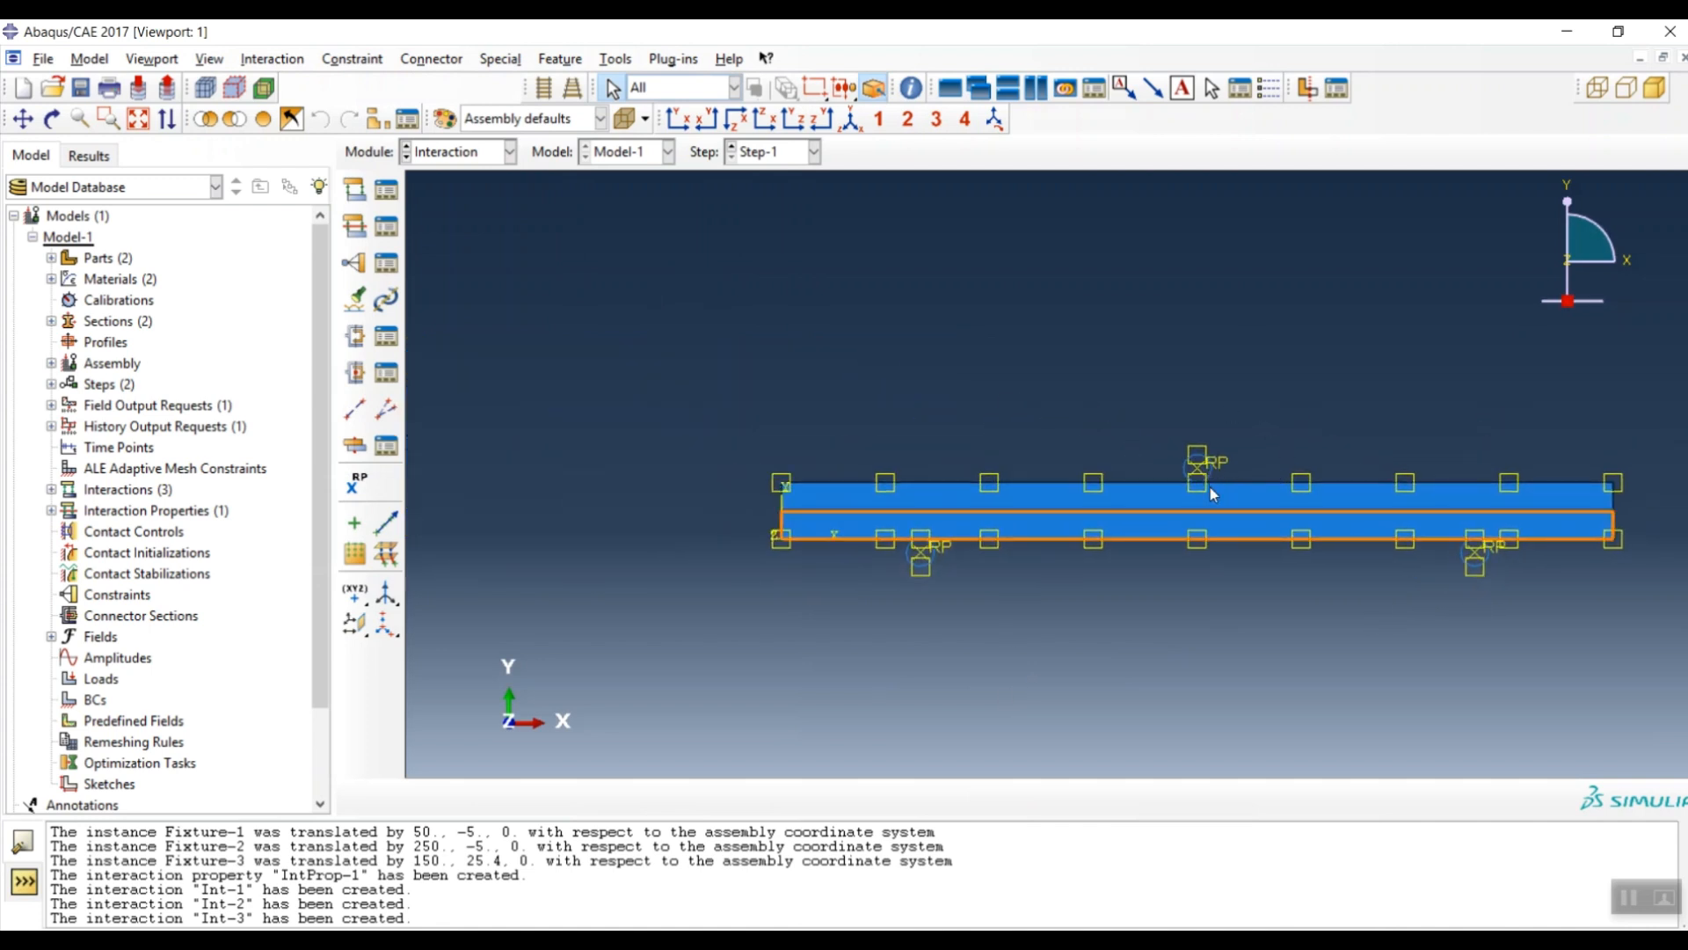
scroll(1202, 478, "up", 2)
scroll(1202, 478, "up", 3)
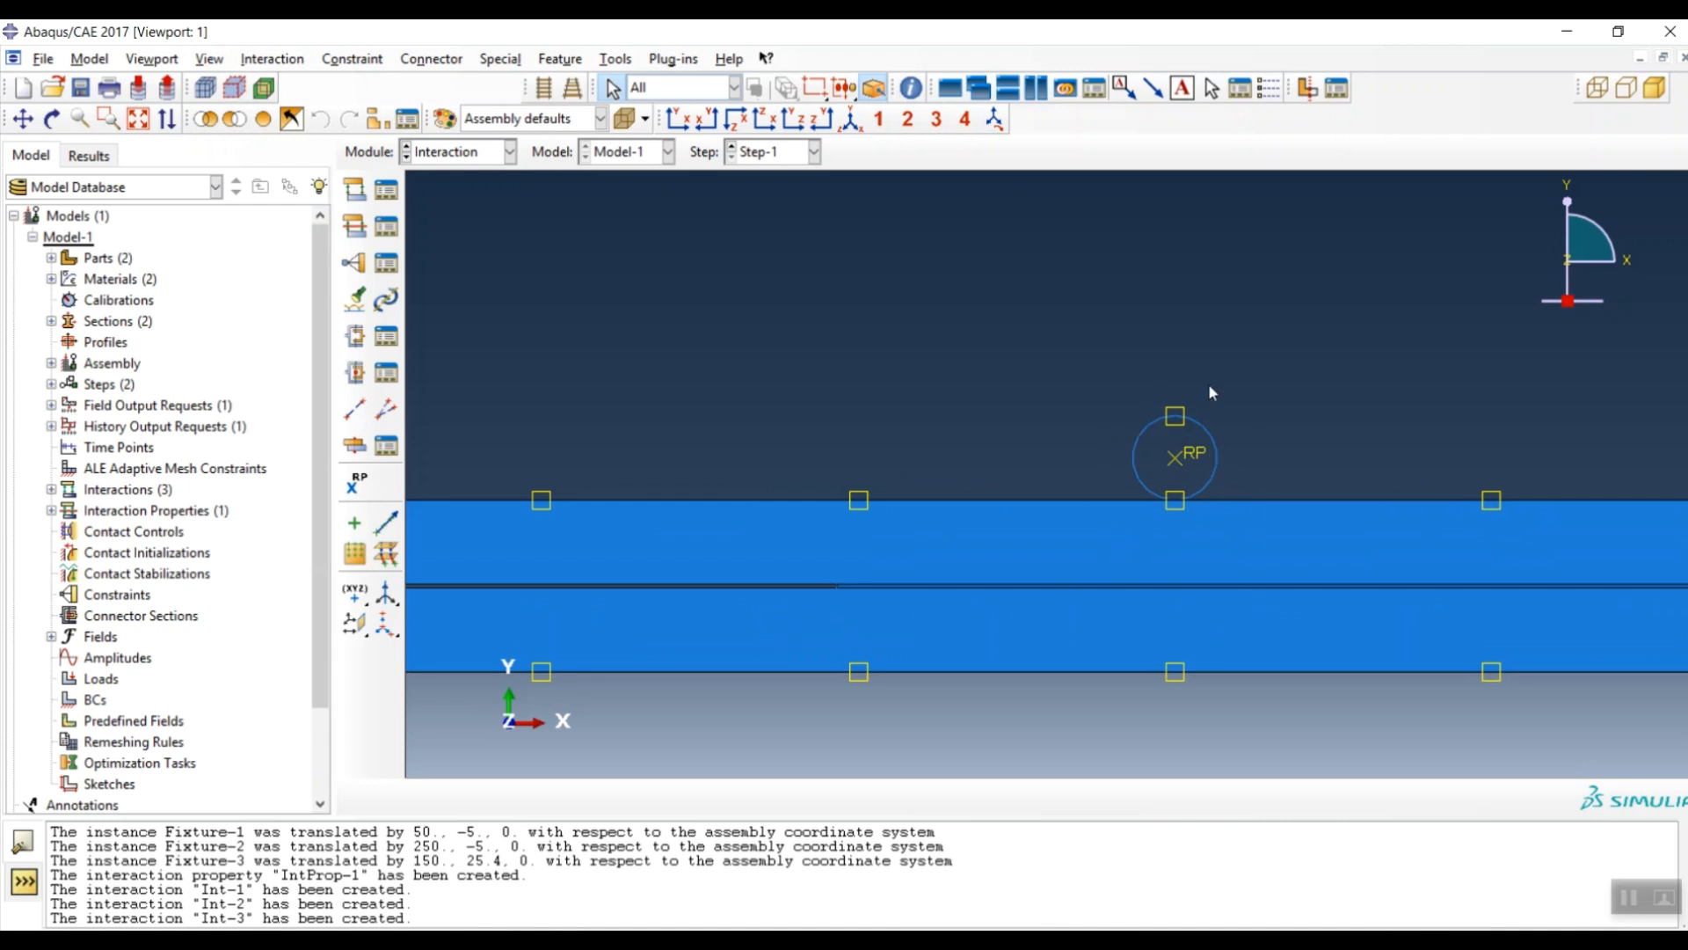
scroll(1238, 359, "down", 3)
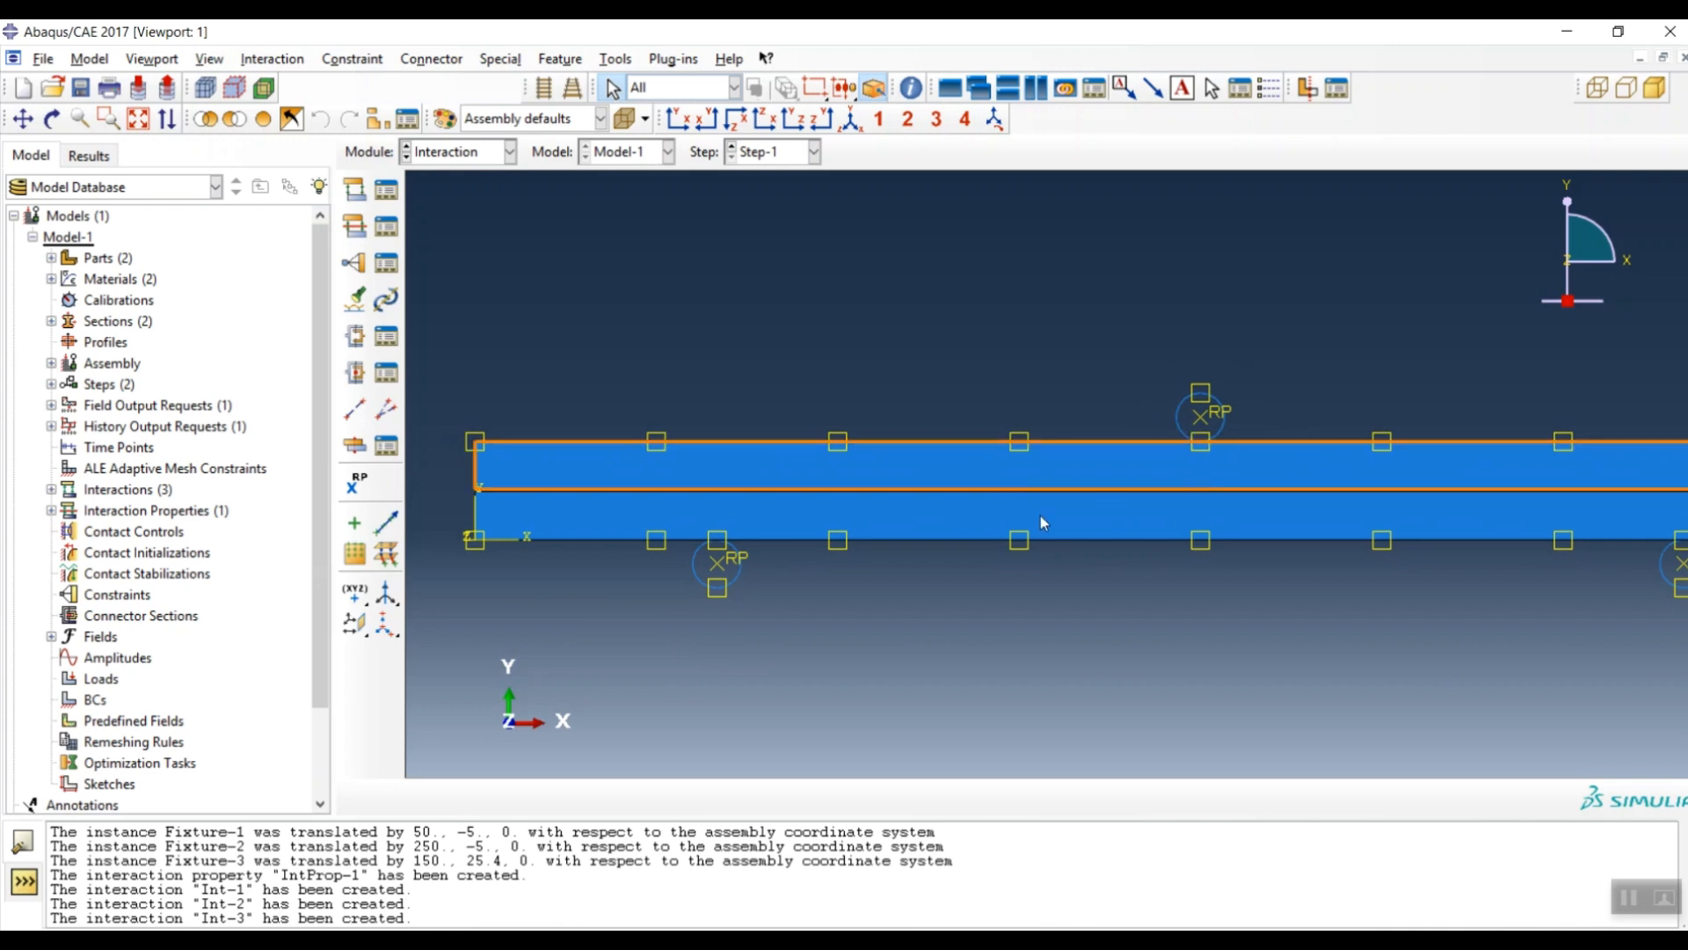
scroll(830, 528, "up", 2)
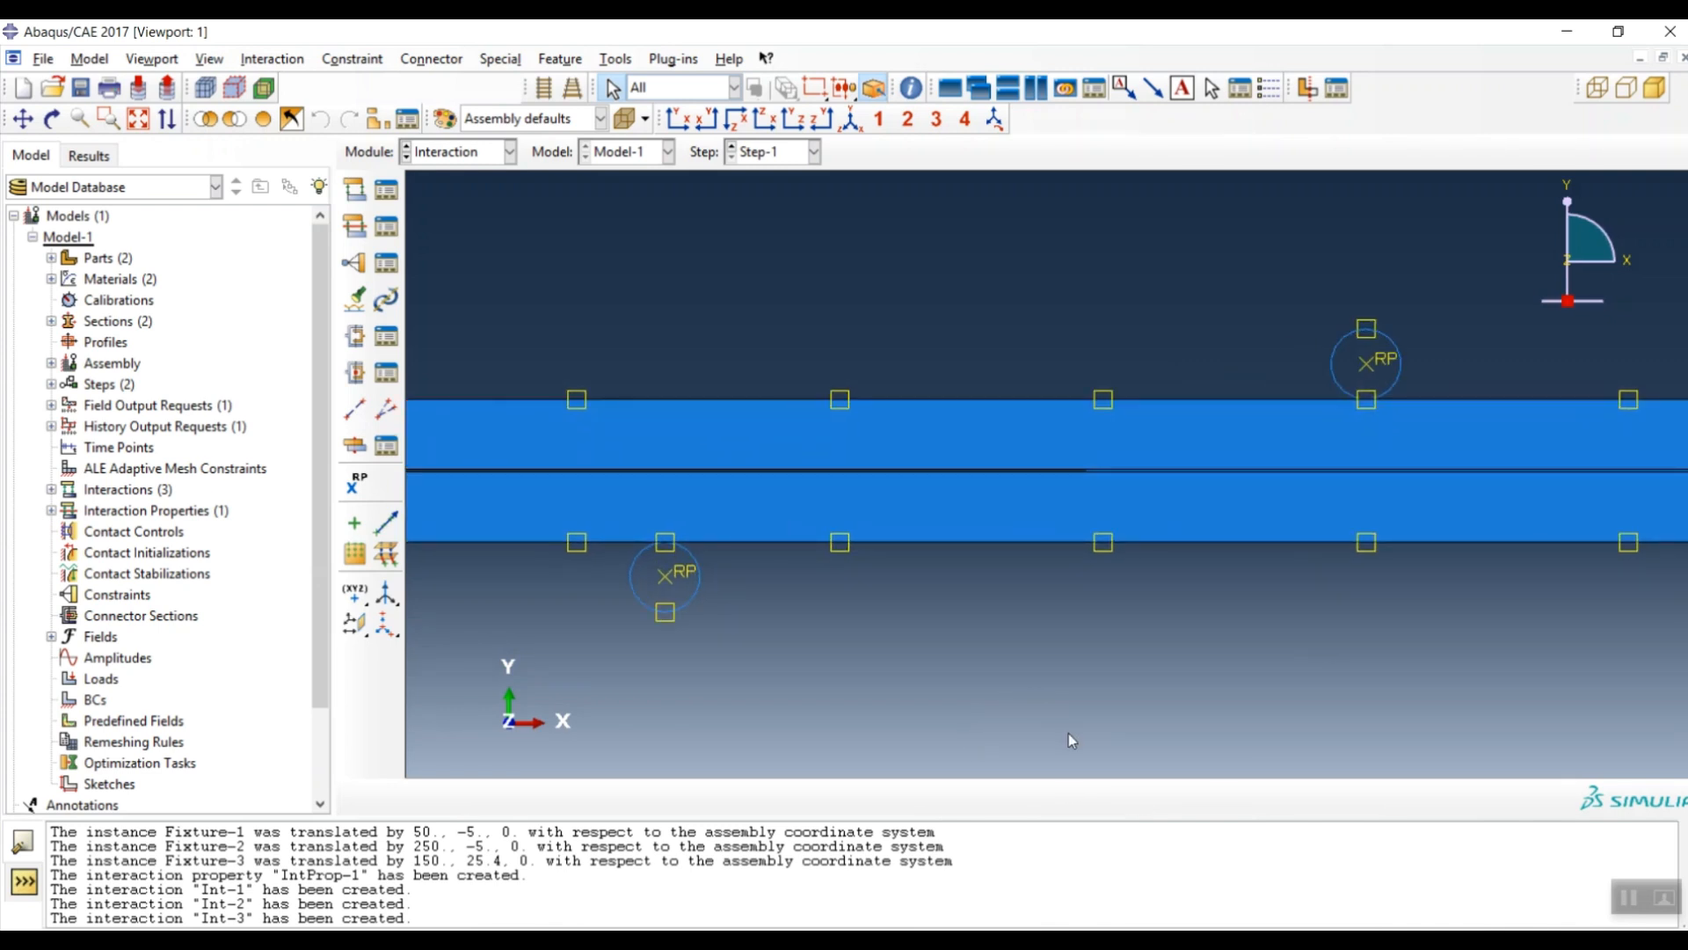
scroll(749, 478, "up", 3)
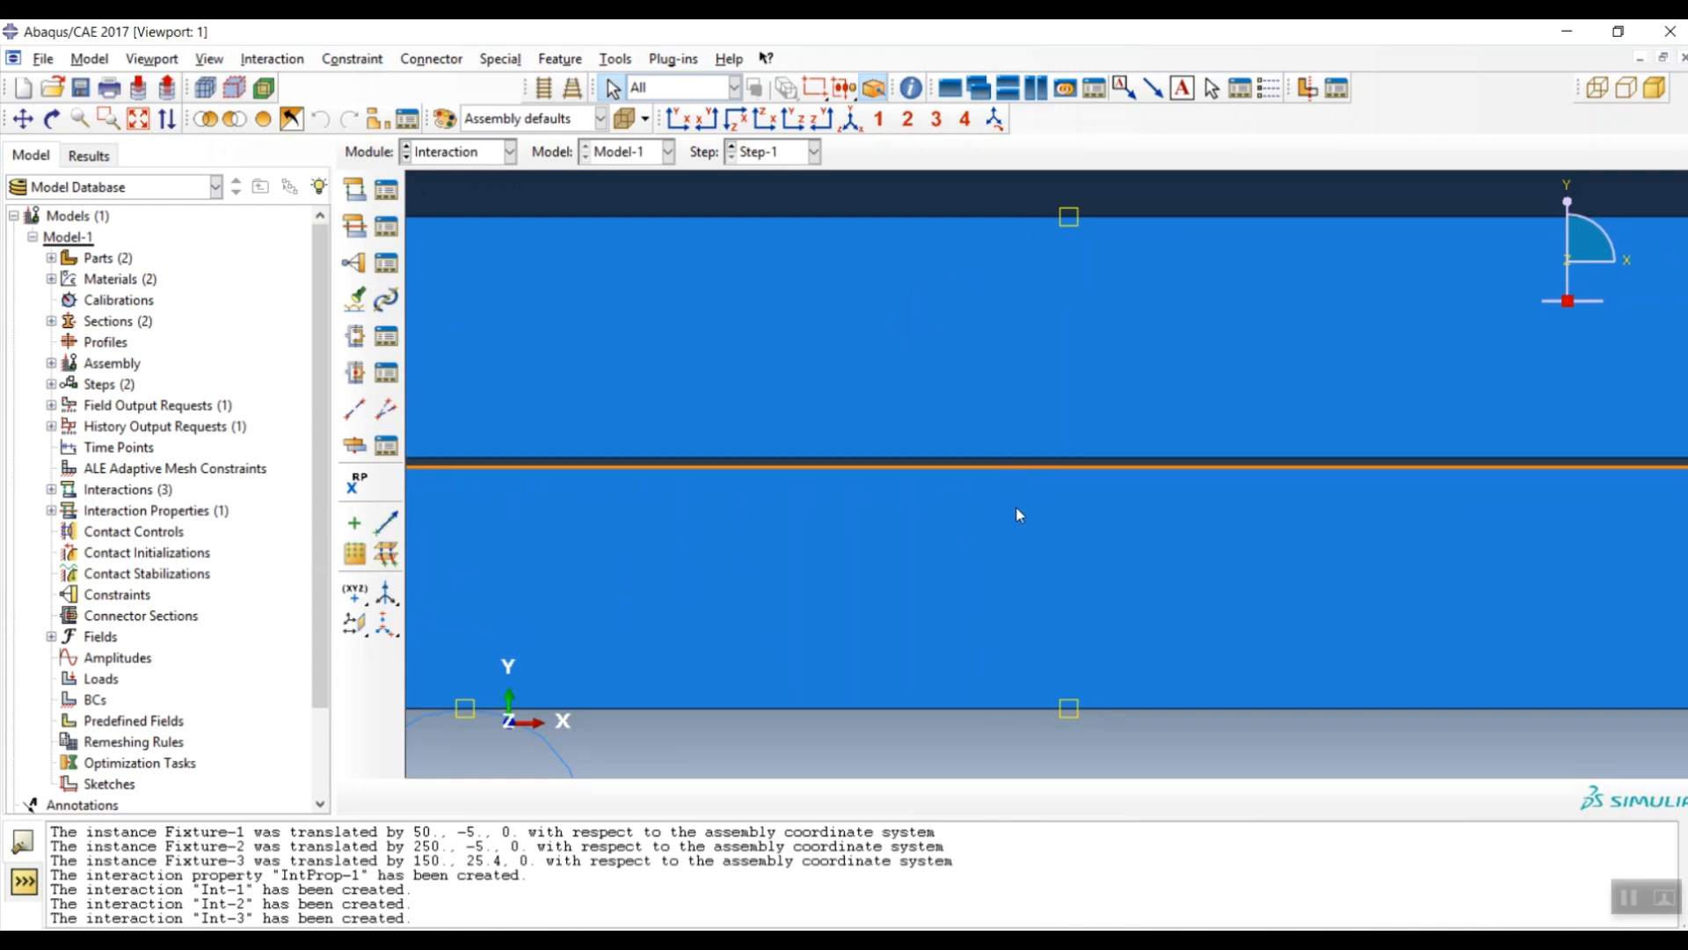
scroll(1017, 508, "down", 1)
scroll(1015, 470, "down", 3)
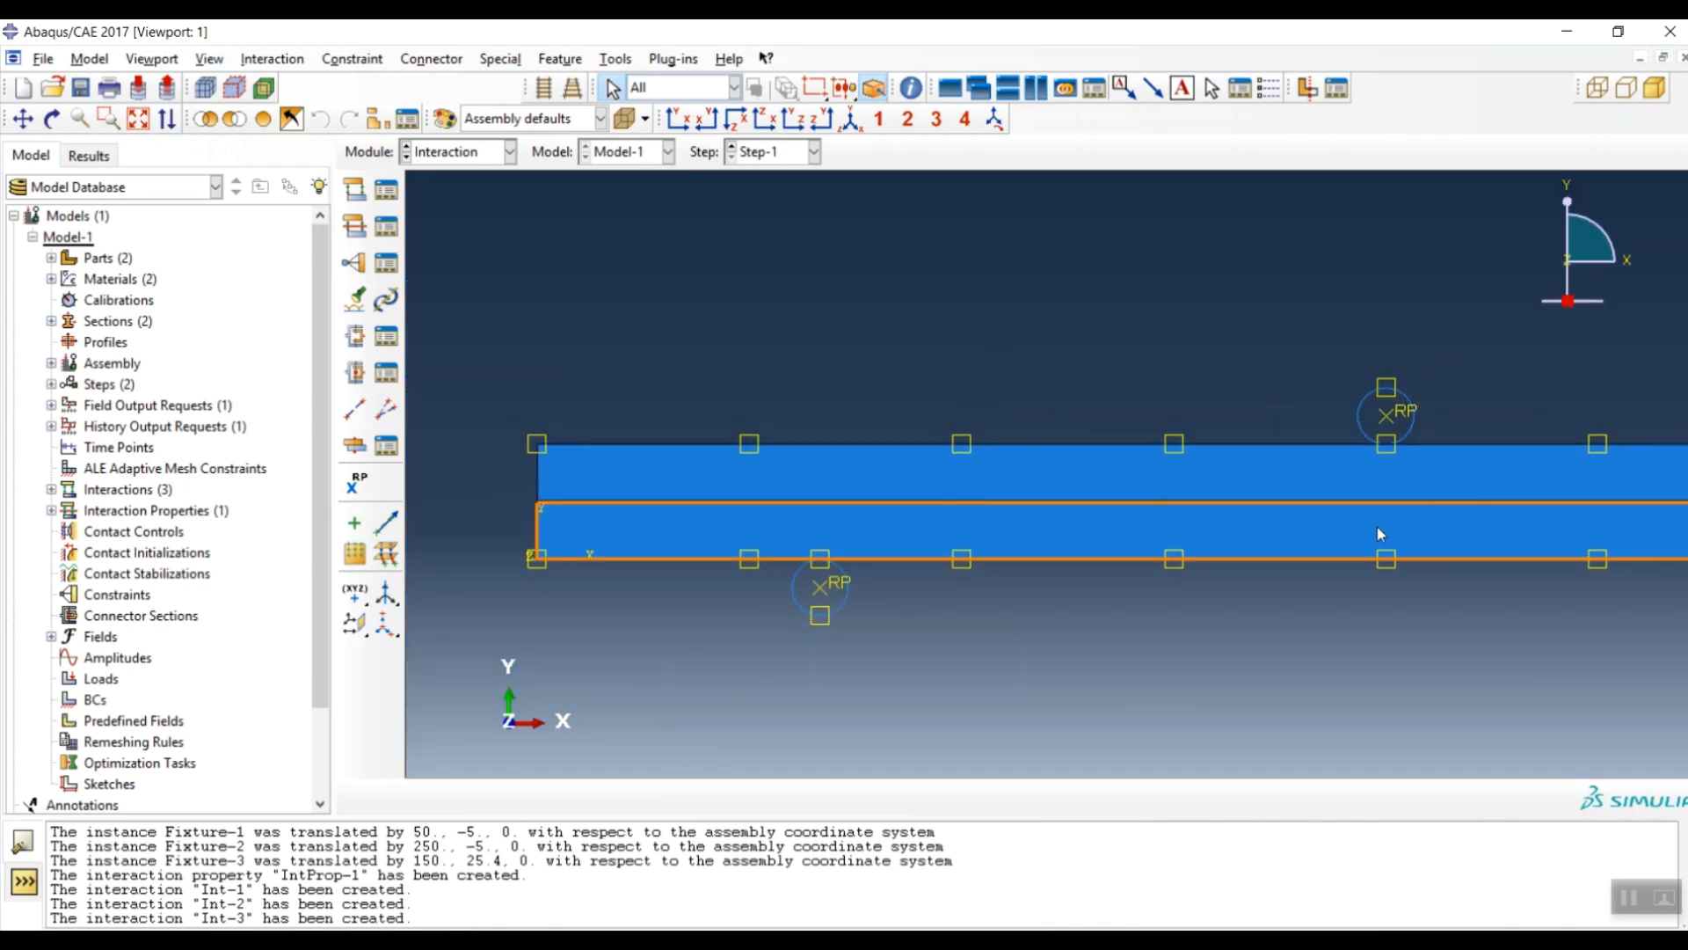
scroll(788, 507, "up", 1)
scroll(788, 508, "up", 2)
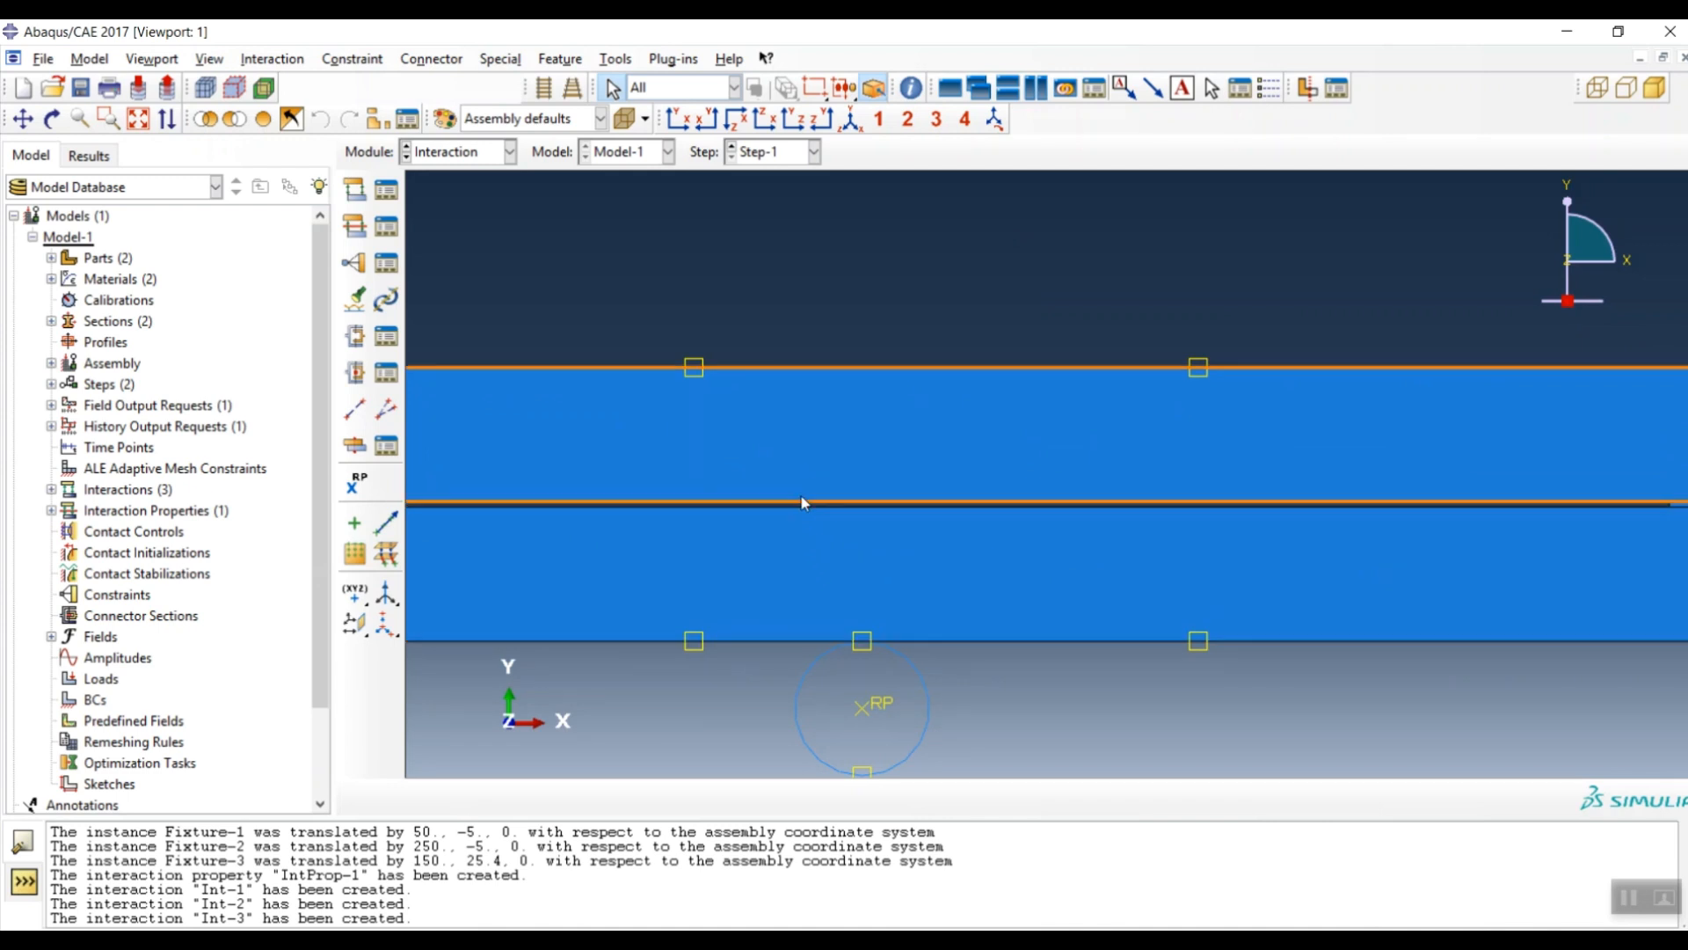
scroll(807, 507, "up", 3)
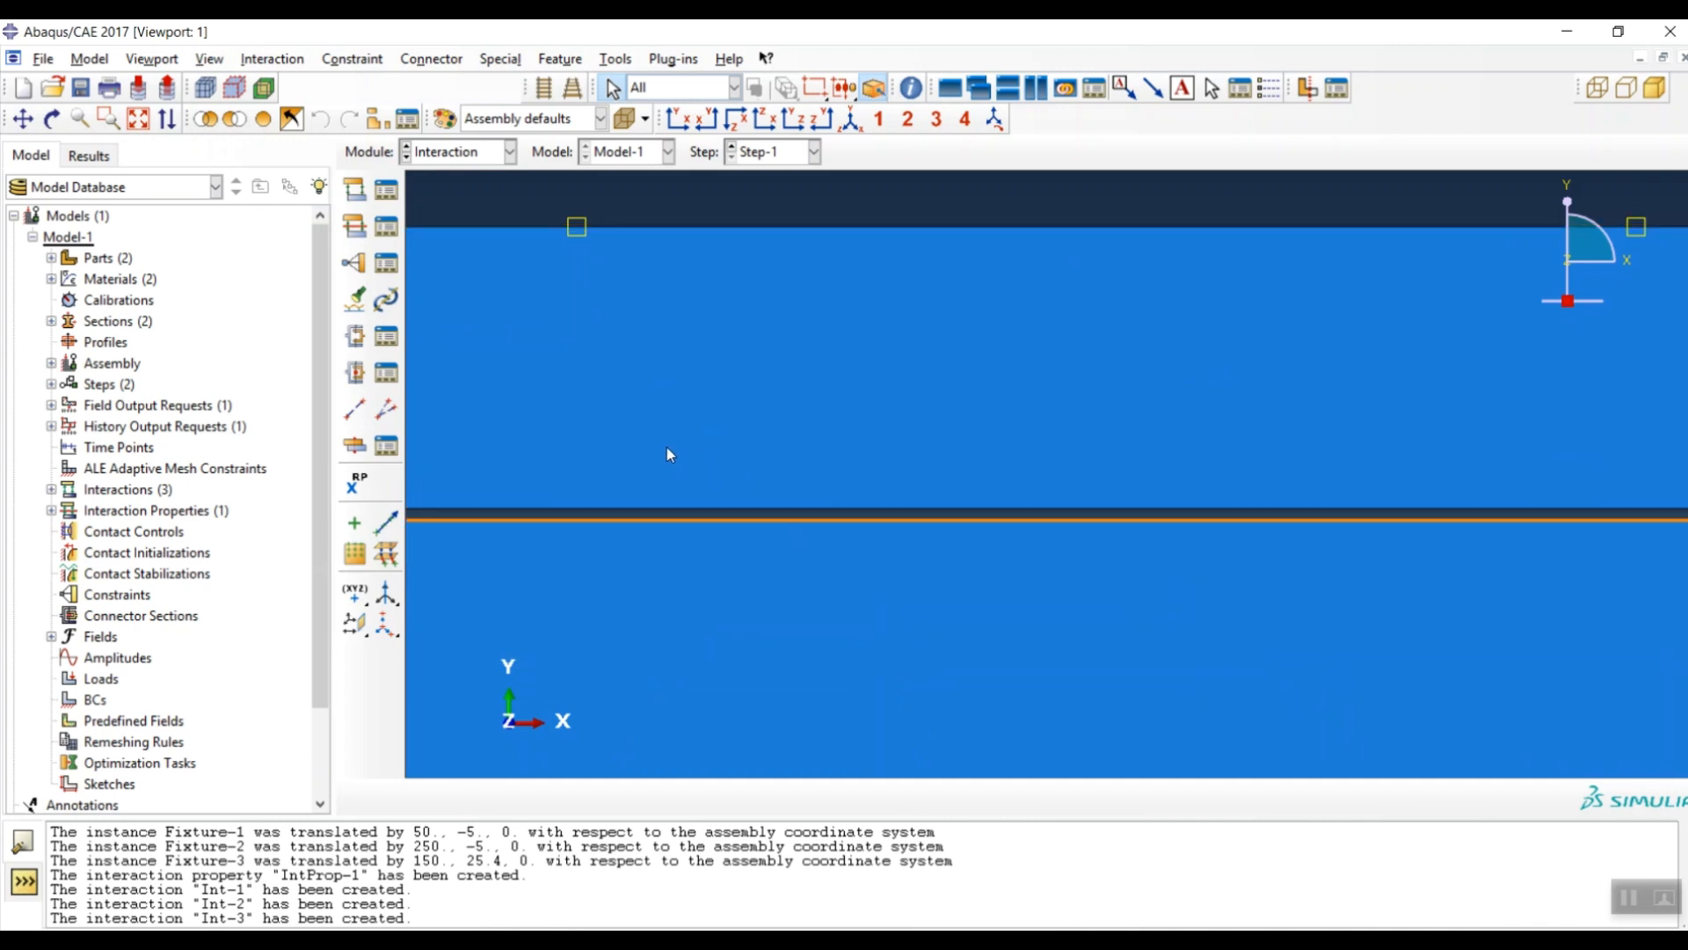
- Create contact Int-4 between the facing interface edges of the upper and lower beam layers
left_click(356, 196)
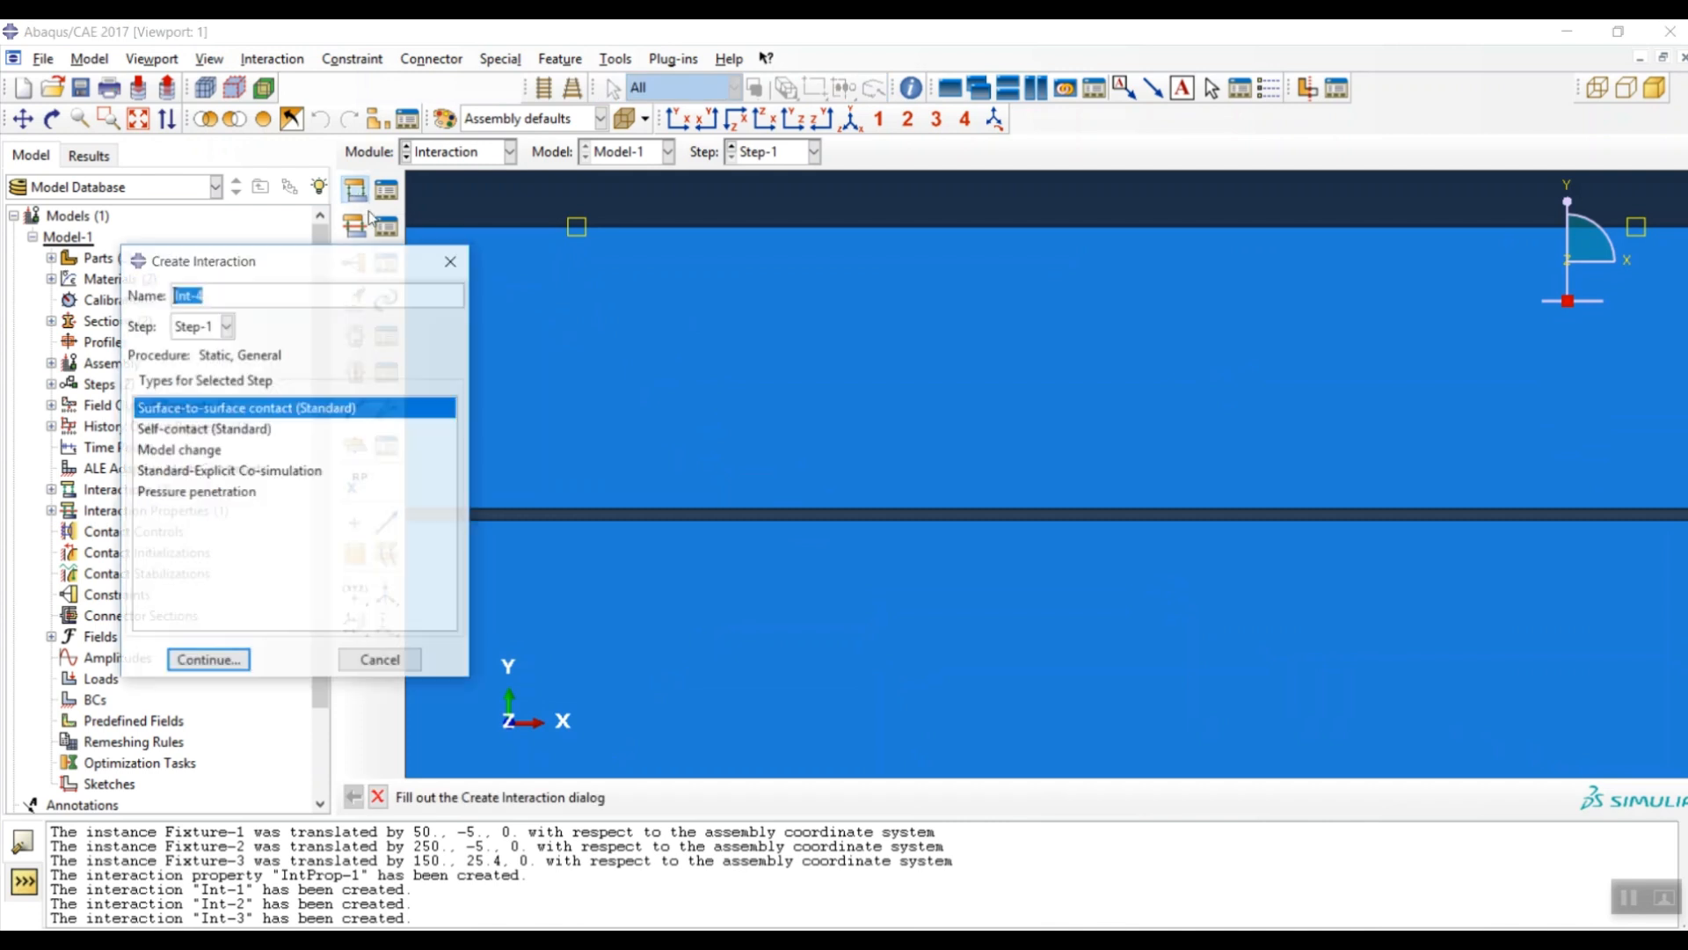
left_click(209, 661)
scroll(863, 516, "up", 2)
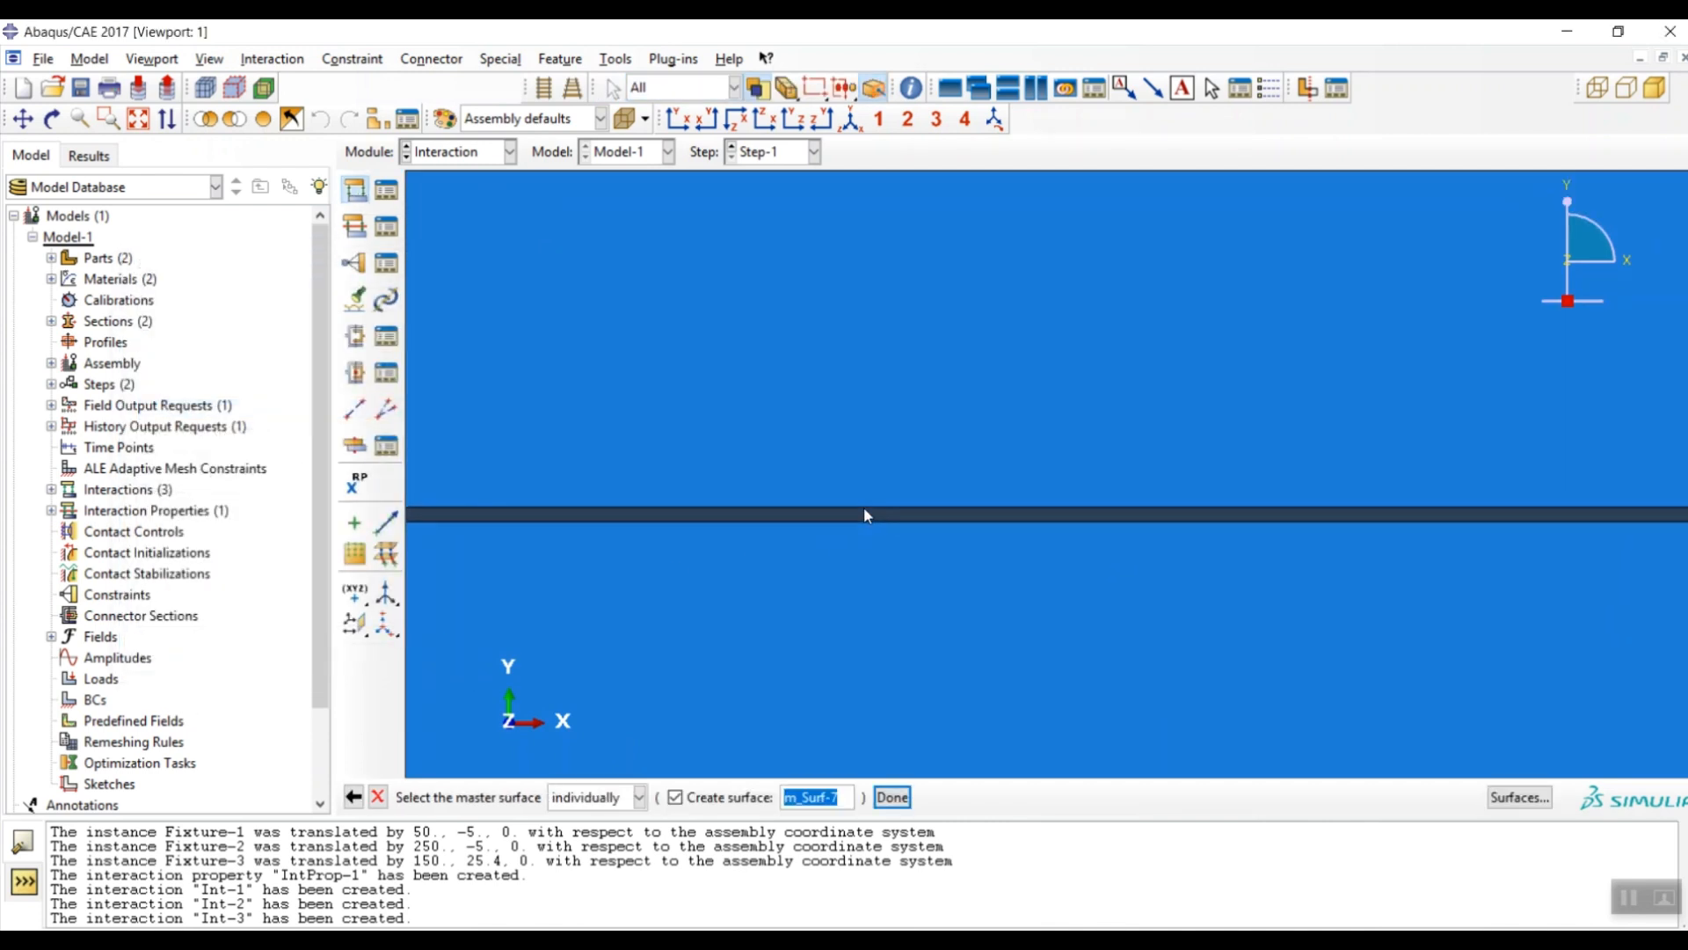
left_click(869, 510)
left_click(893, 797)
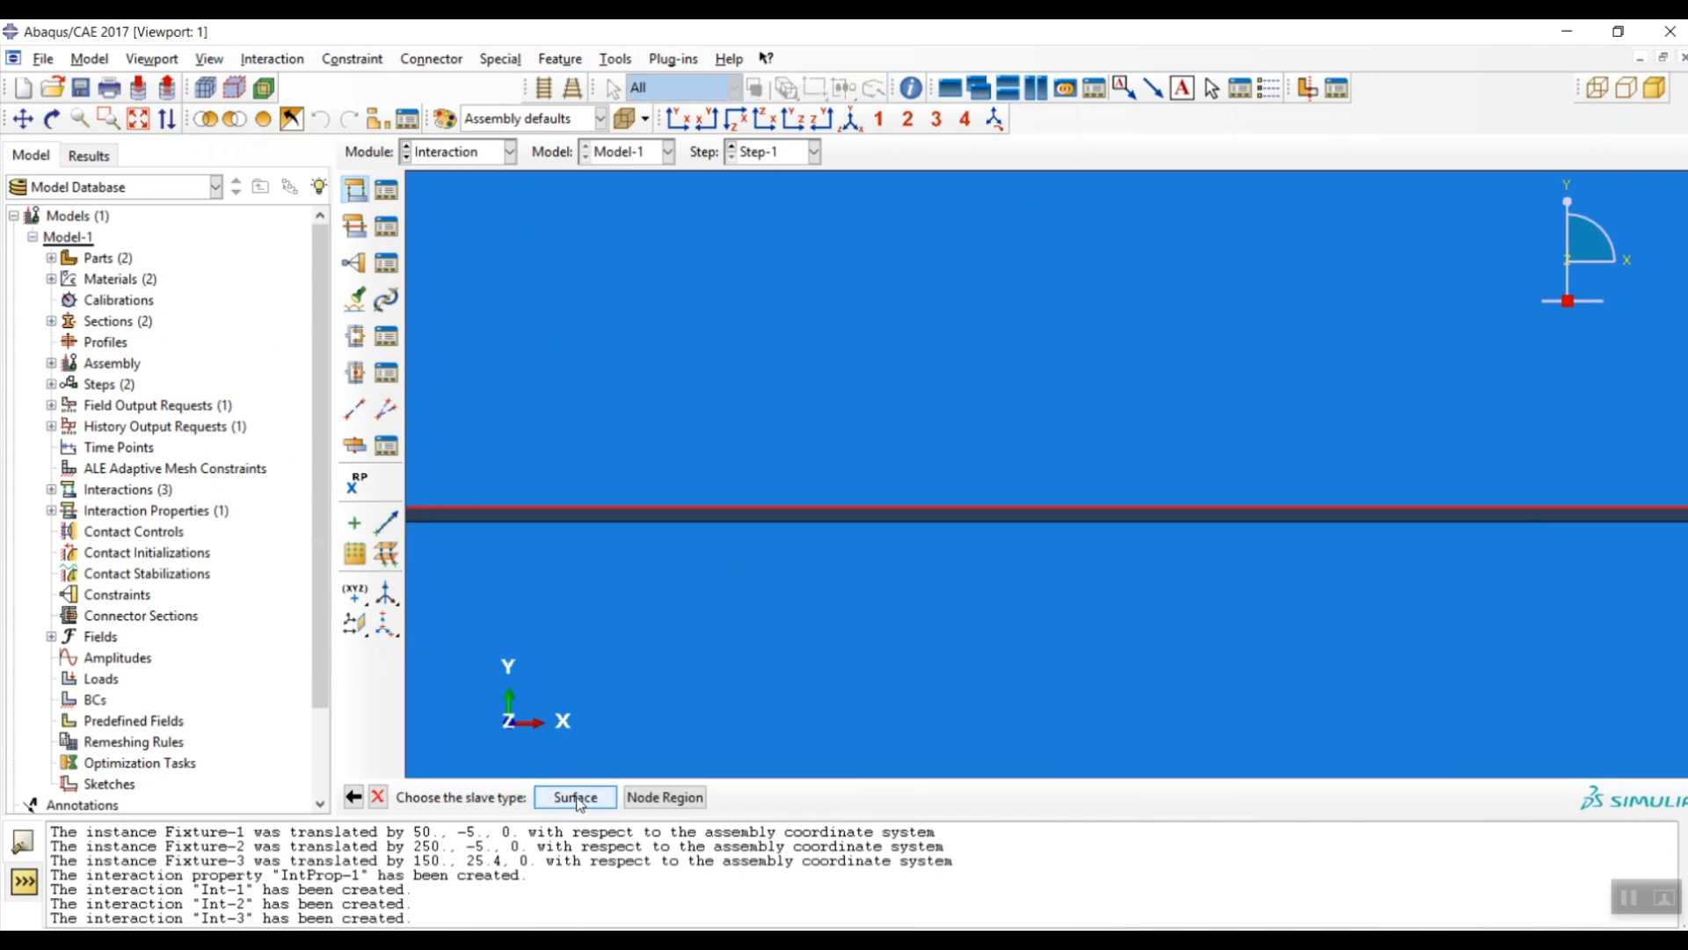
left_click(576, 798)
left_click(778, 522)
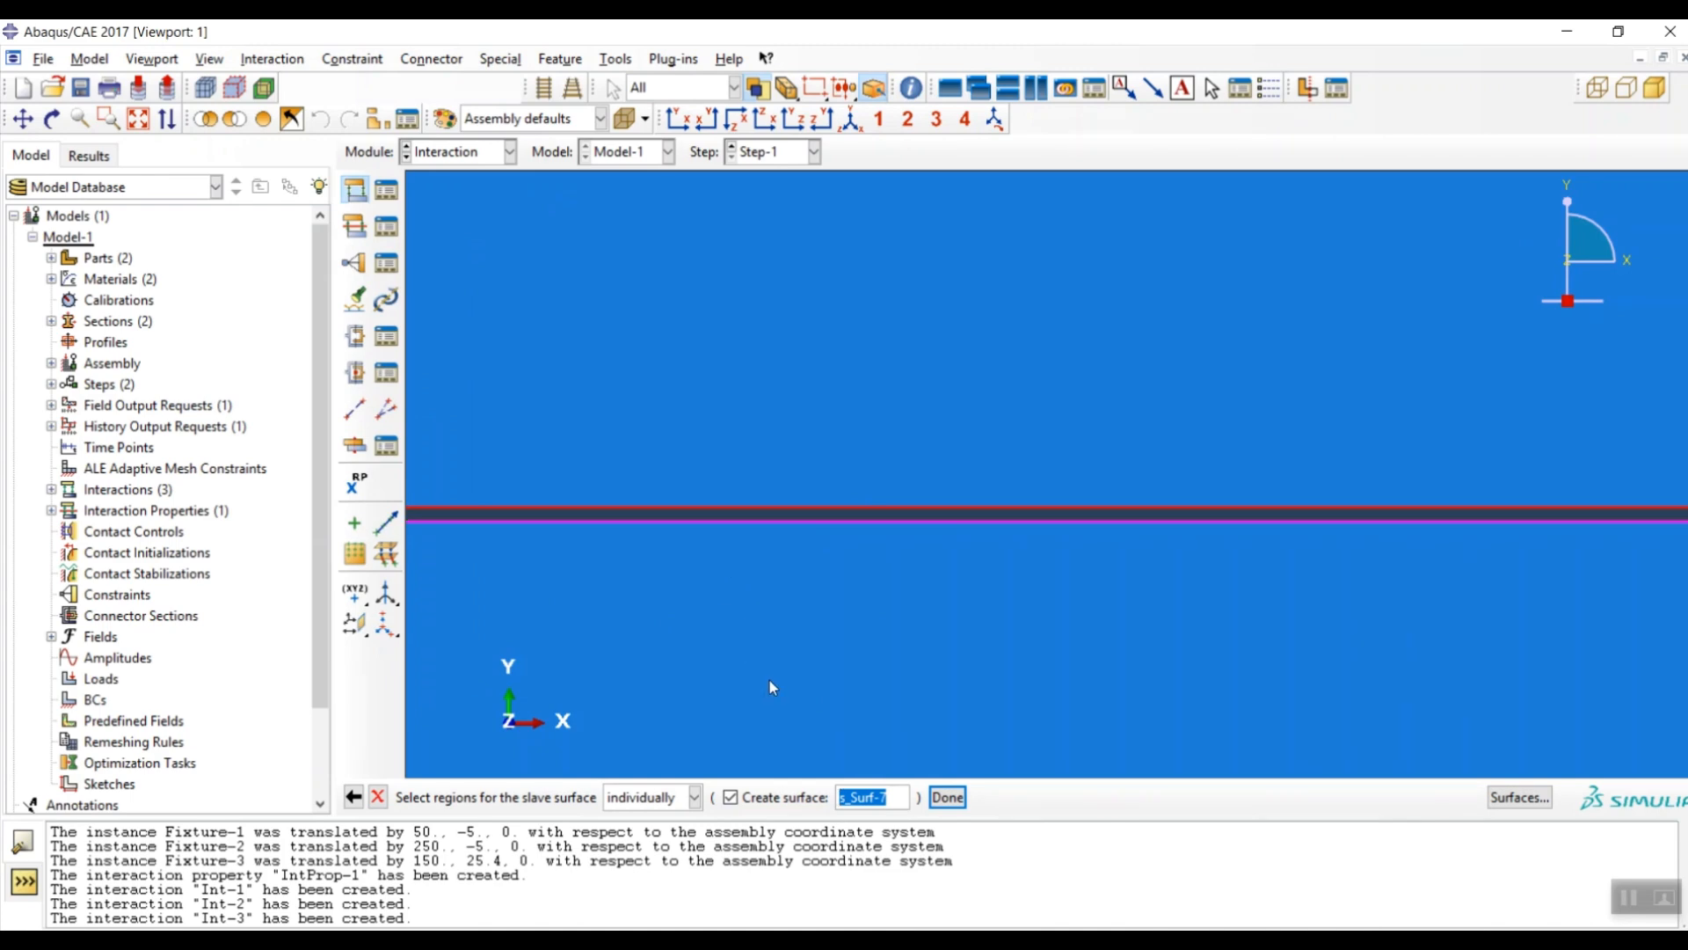
left_click(947, 797)
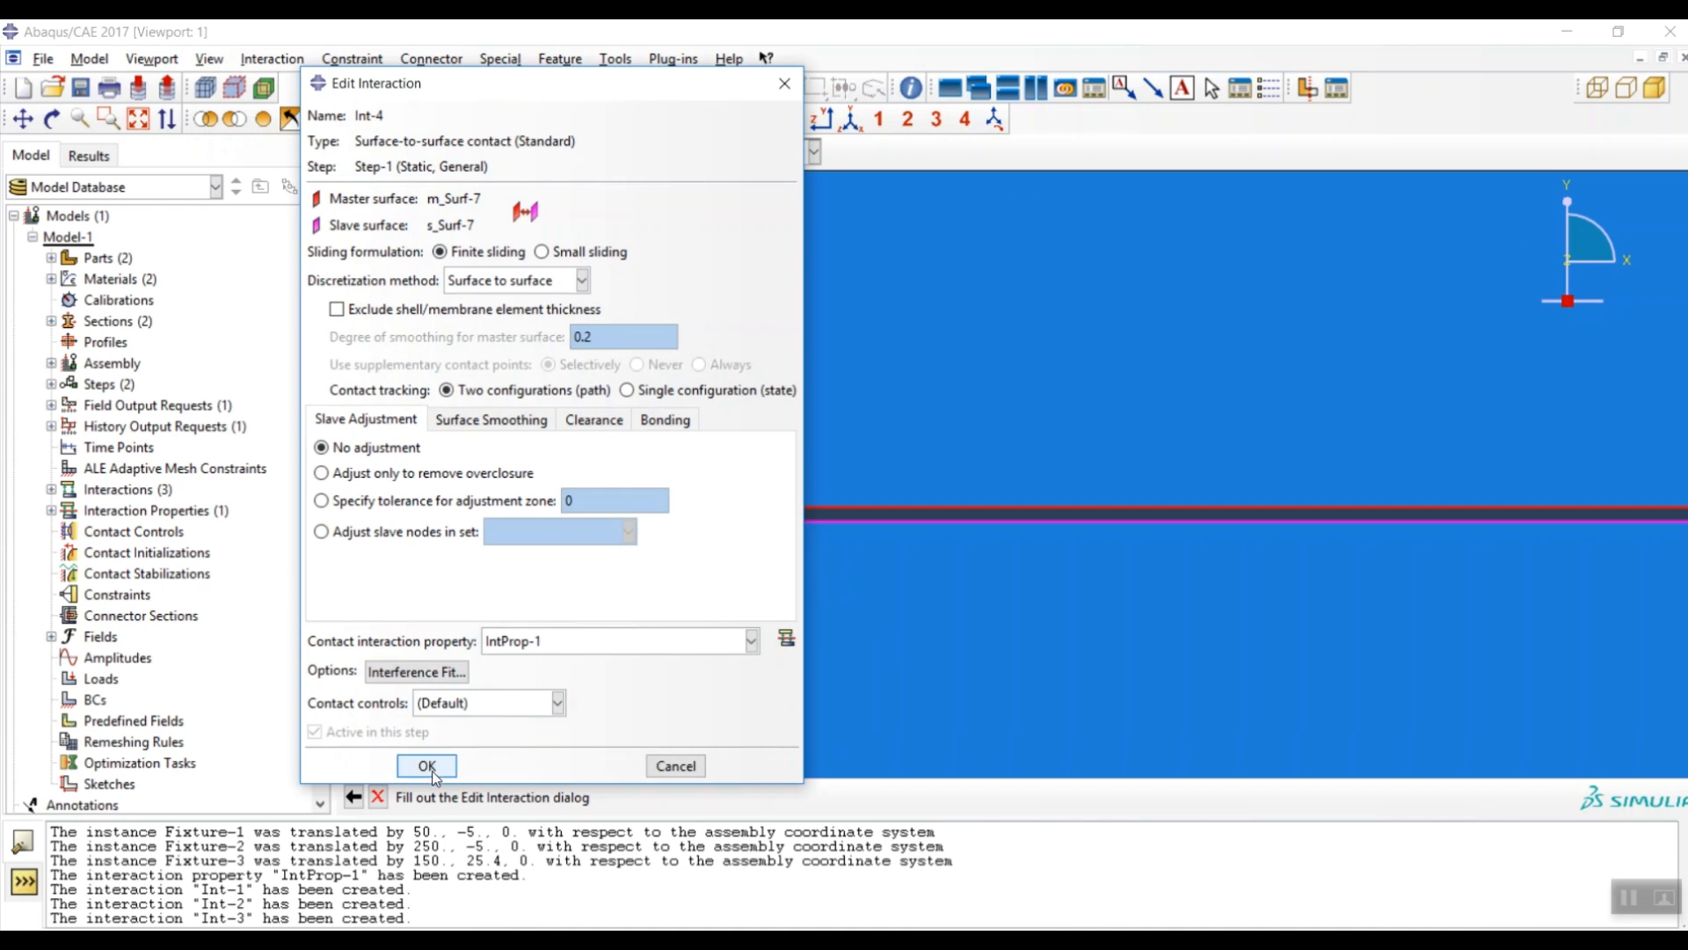
left_click(431, 766)
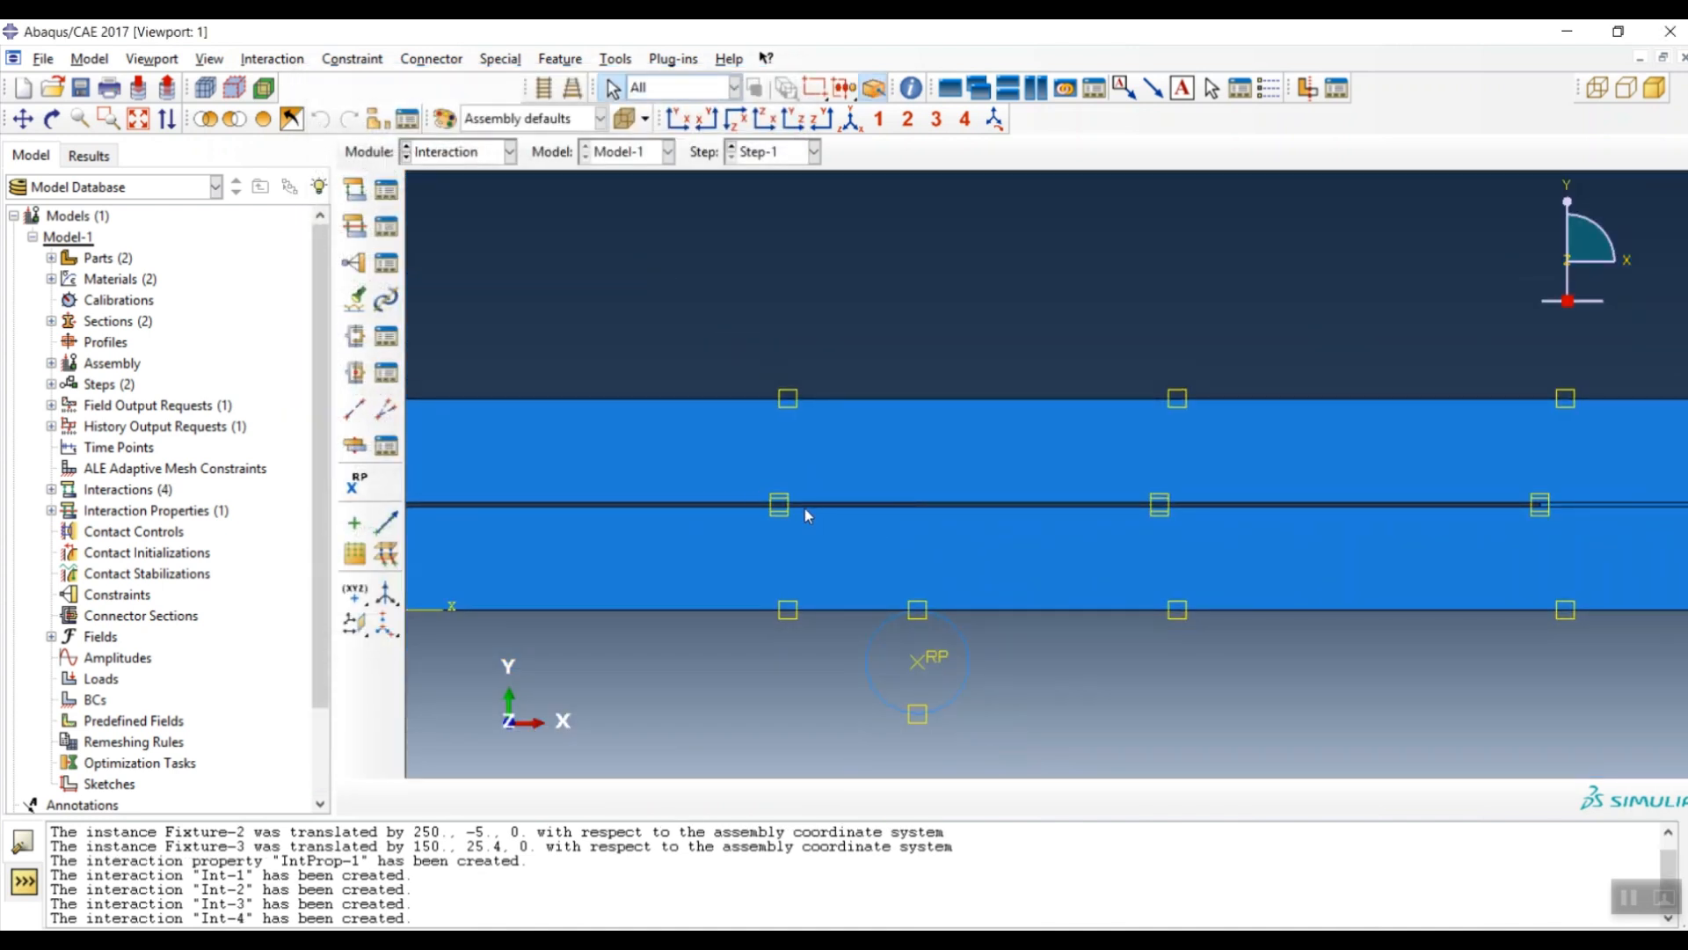
scroll(1159, 508, "up", 5)
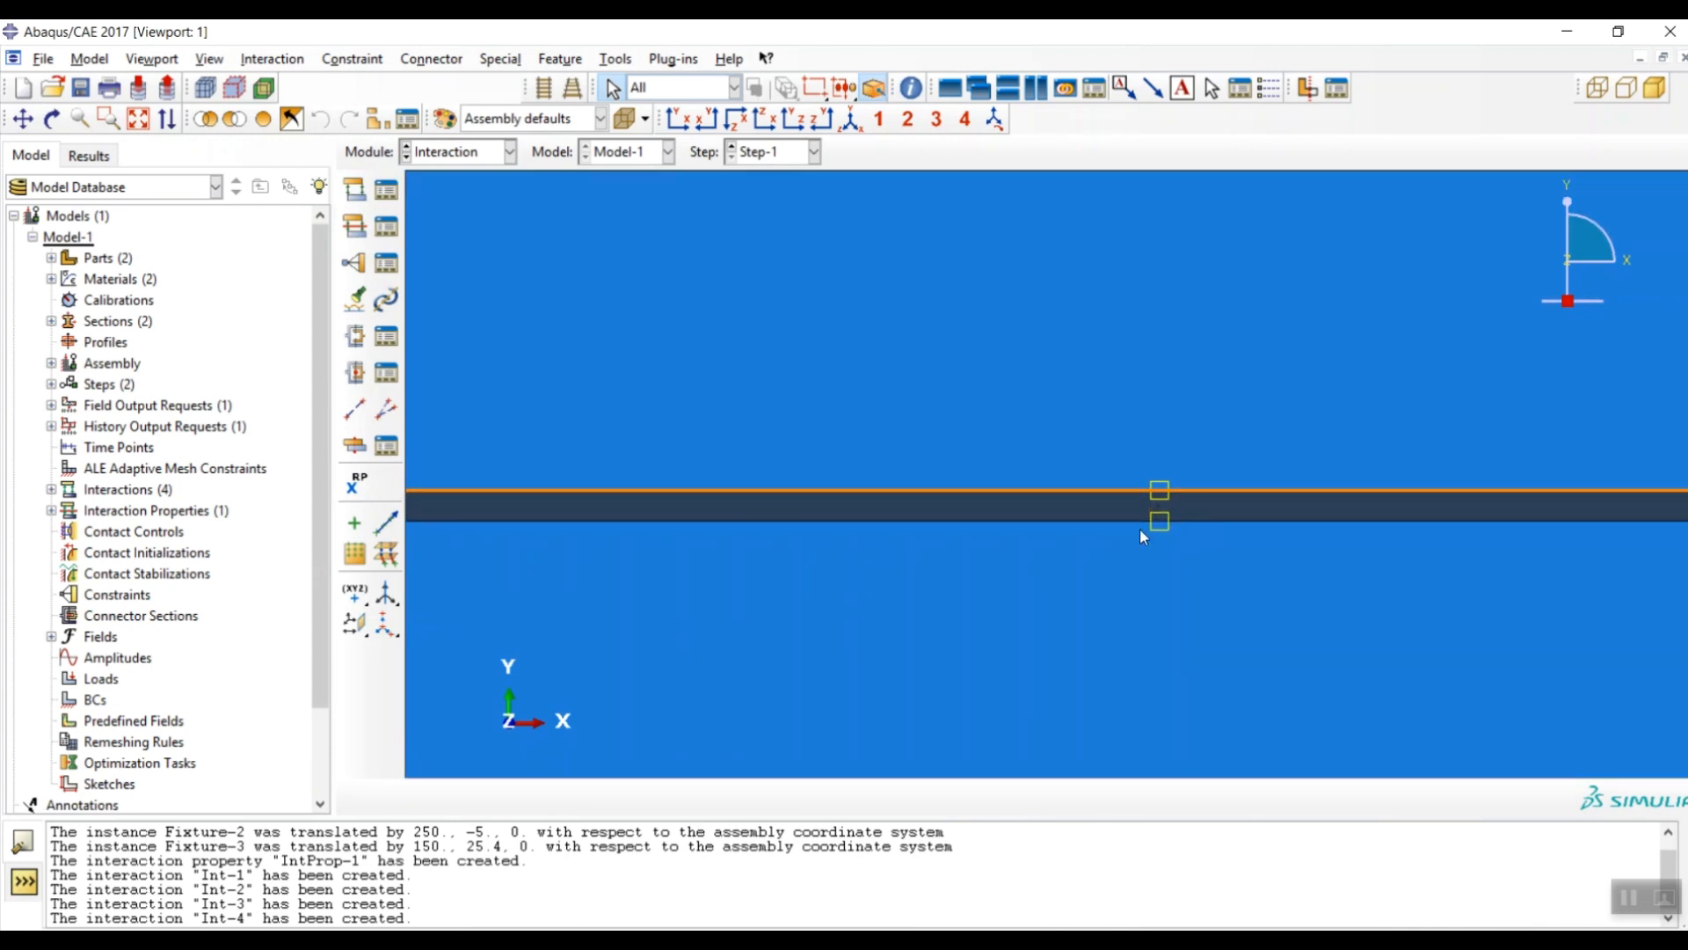
scroll(1049, 516, "down", 2)
scroll(1049, 513, "down", 5)
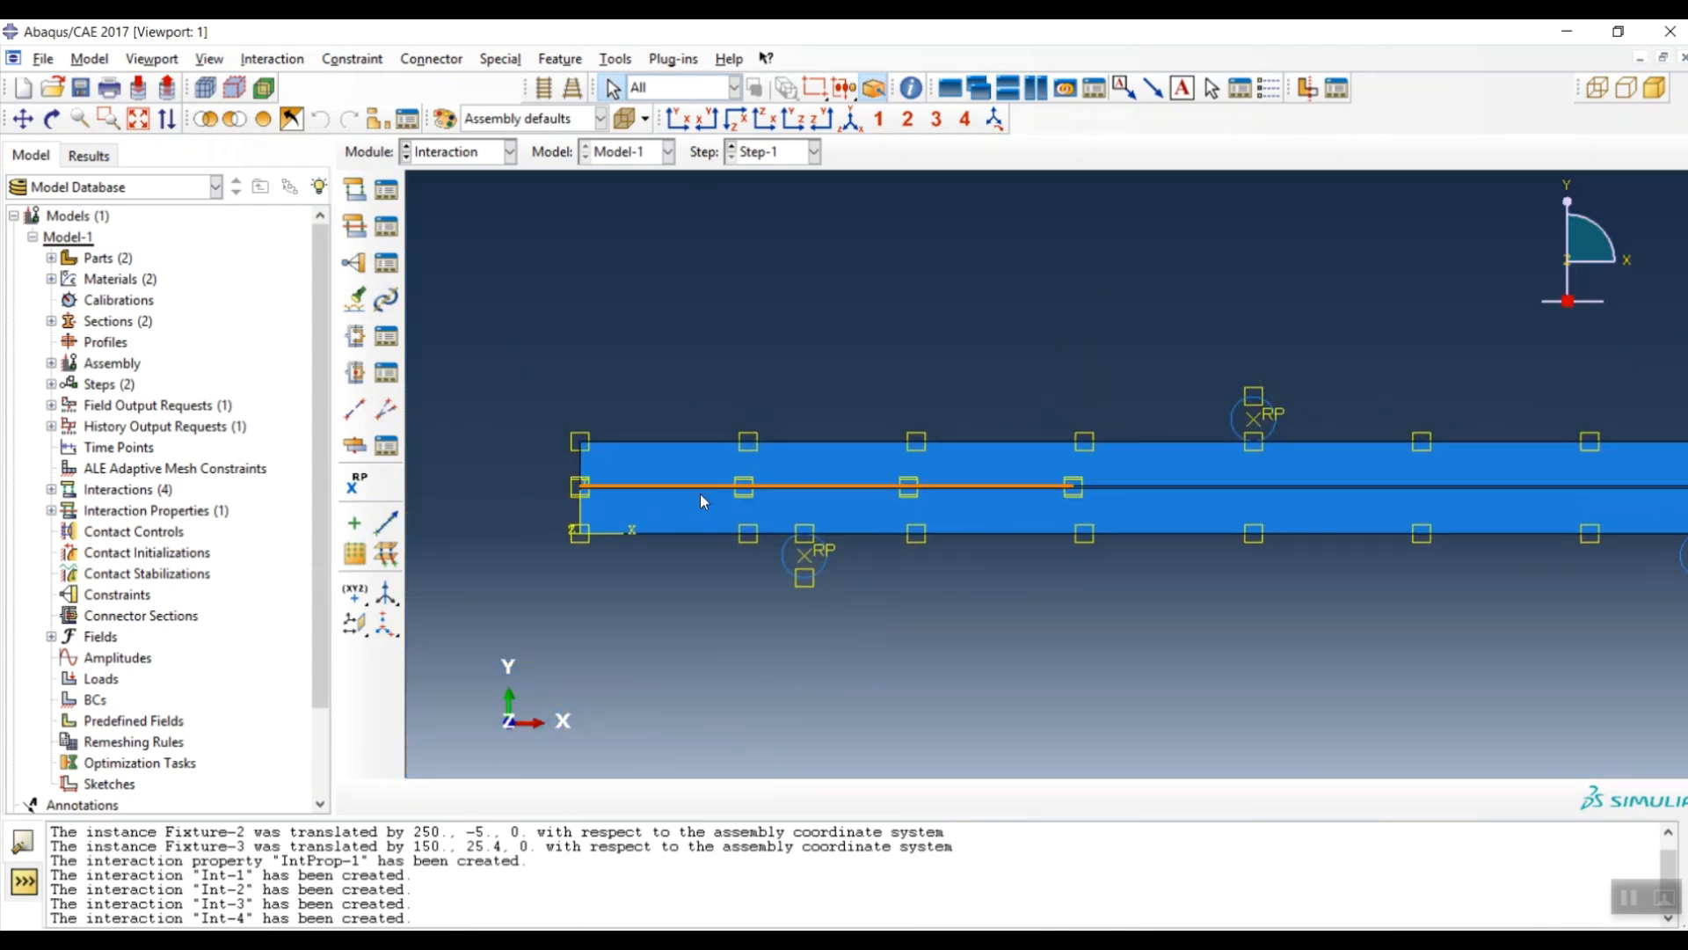
left_click(448, 157)
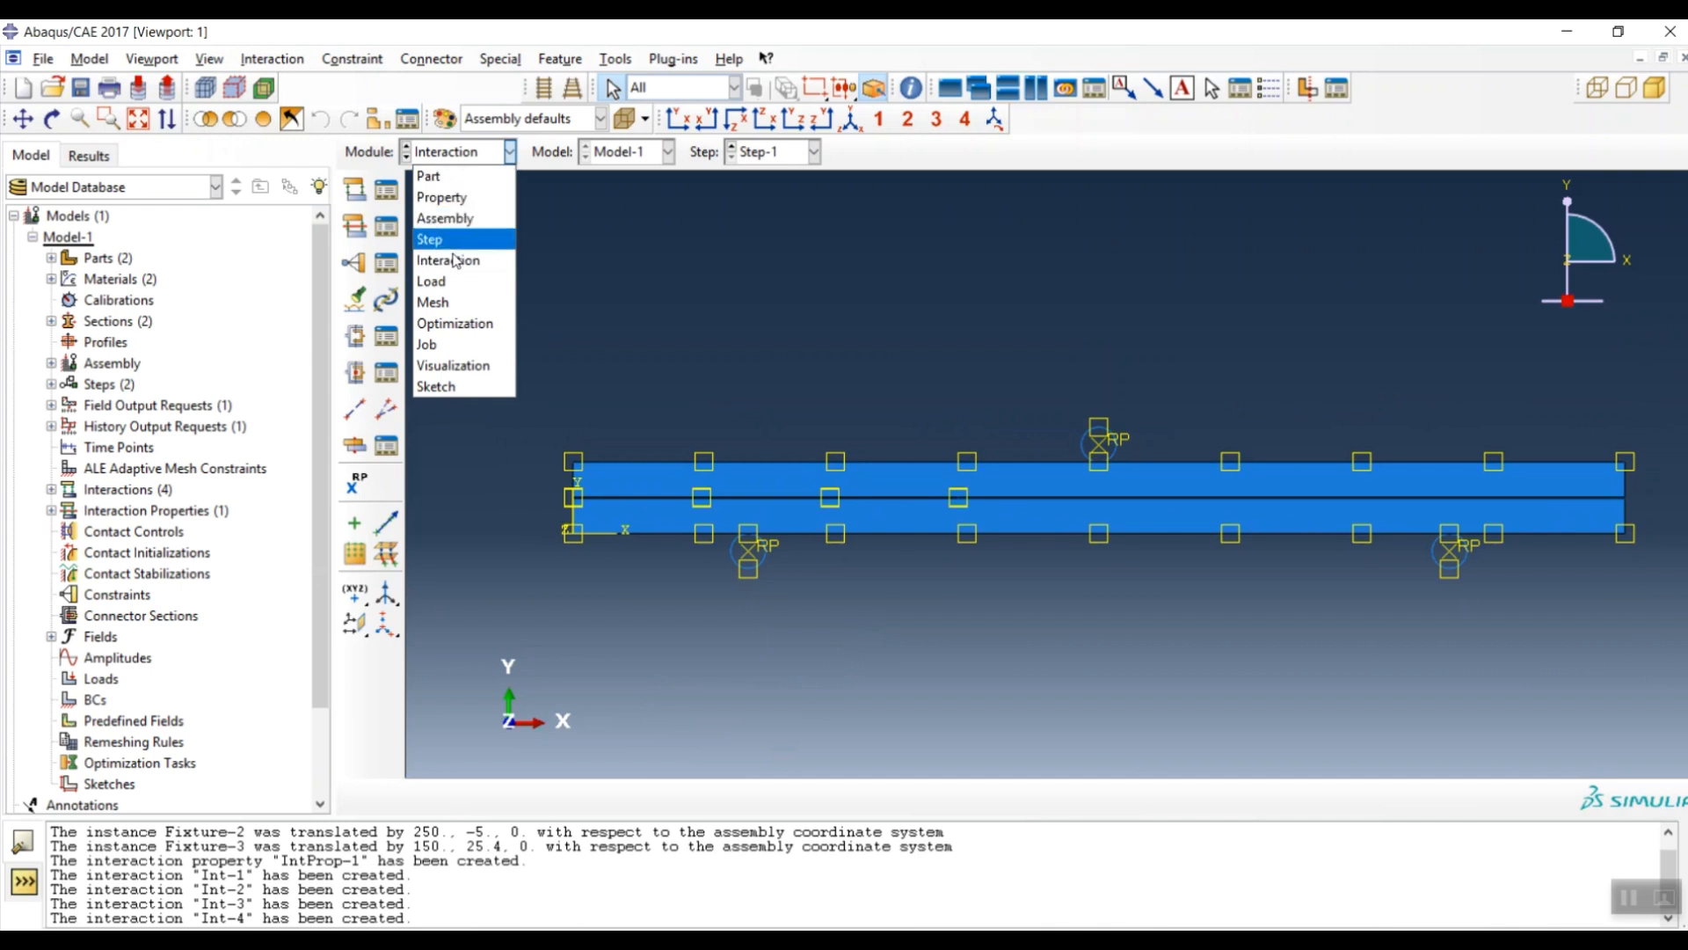
- In the Load module, clamp the left support's reference point with ENCASTRE as BC-1
left_click(444, 280)
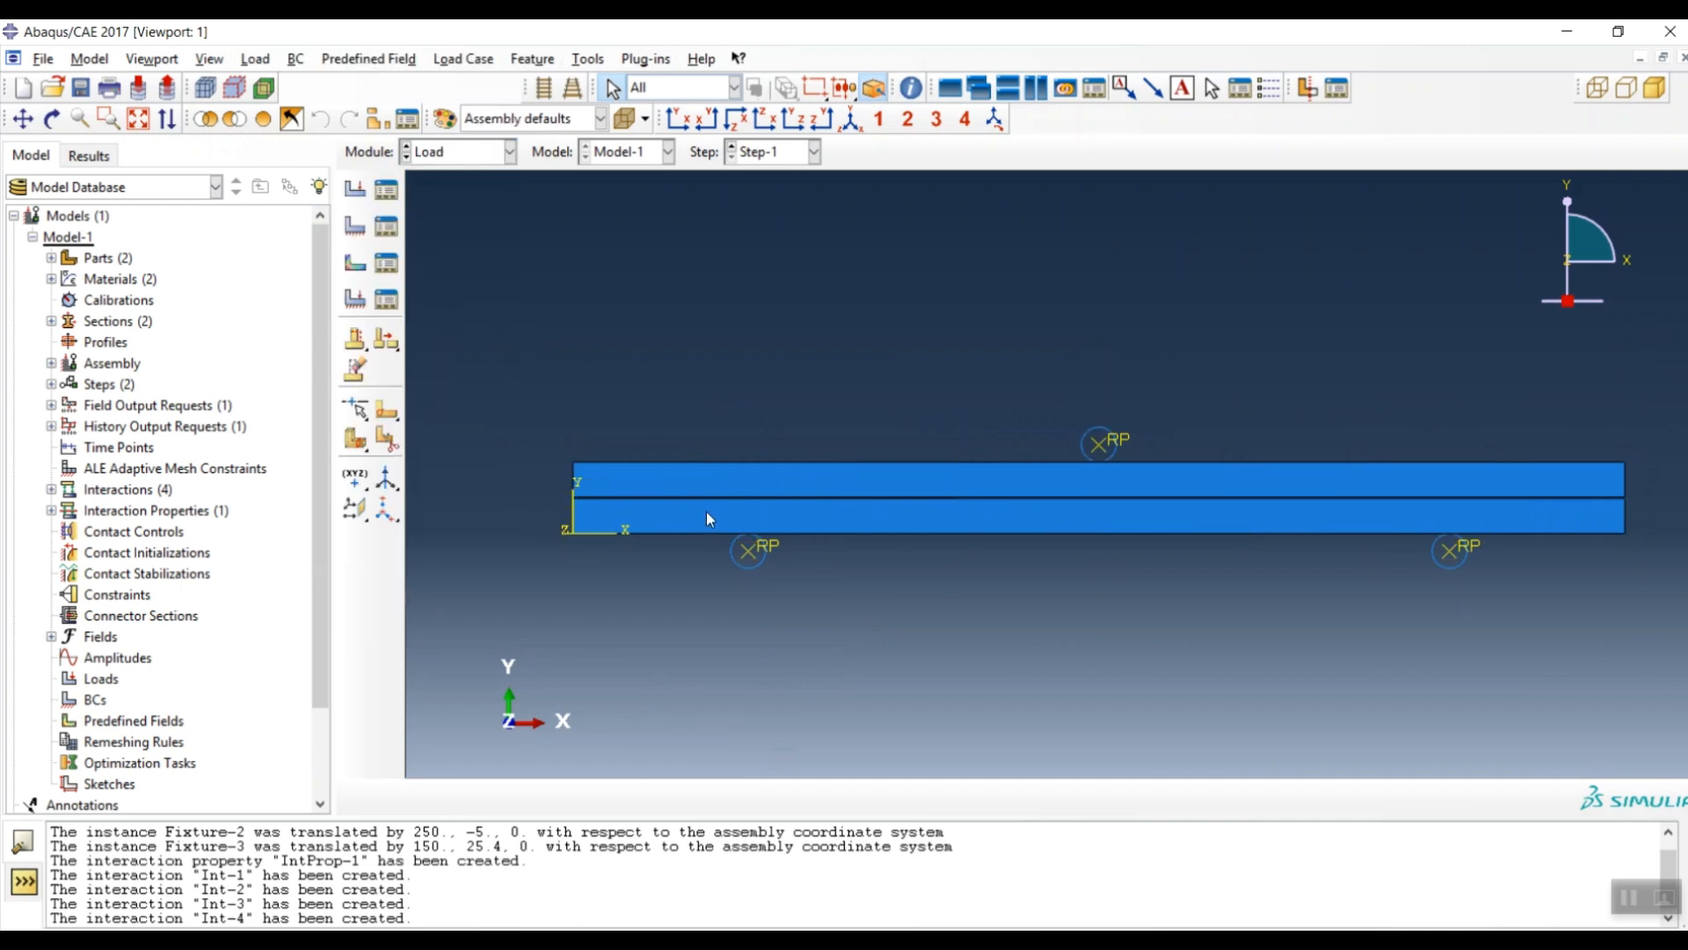
left_click(354, 235)
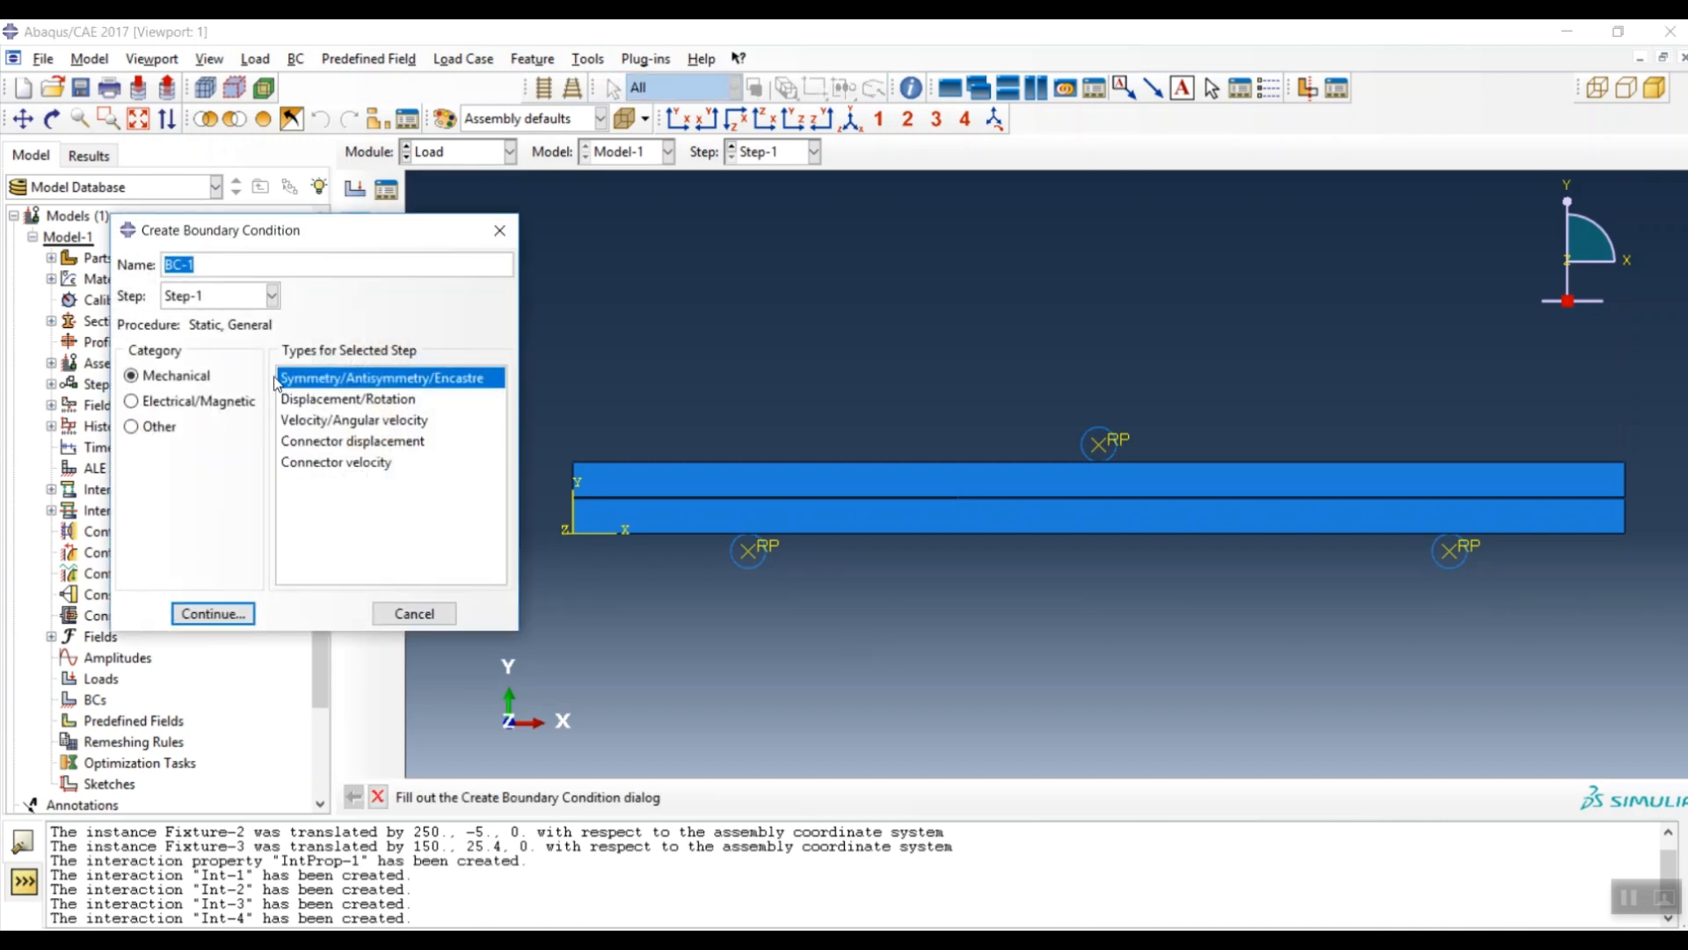
left_click(216, 614)
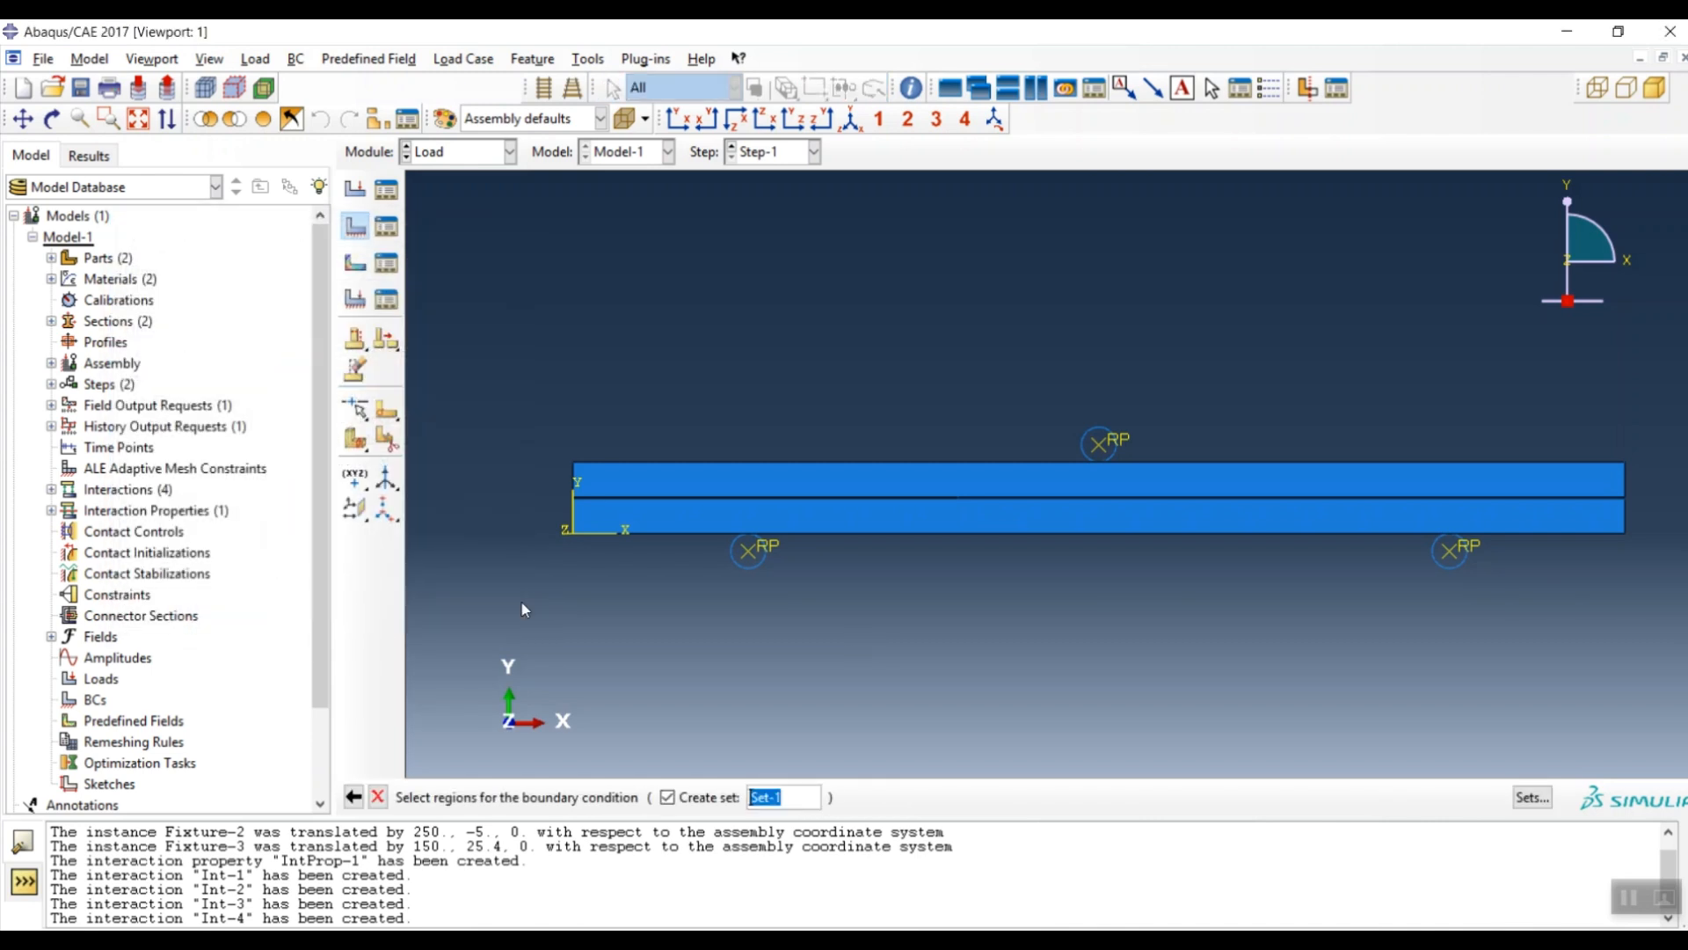
left_click(748, 550)
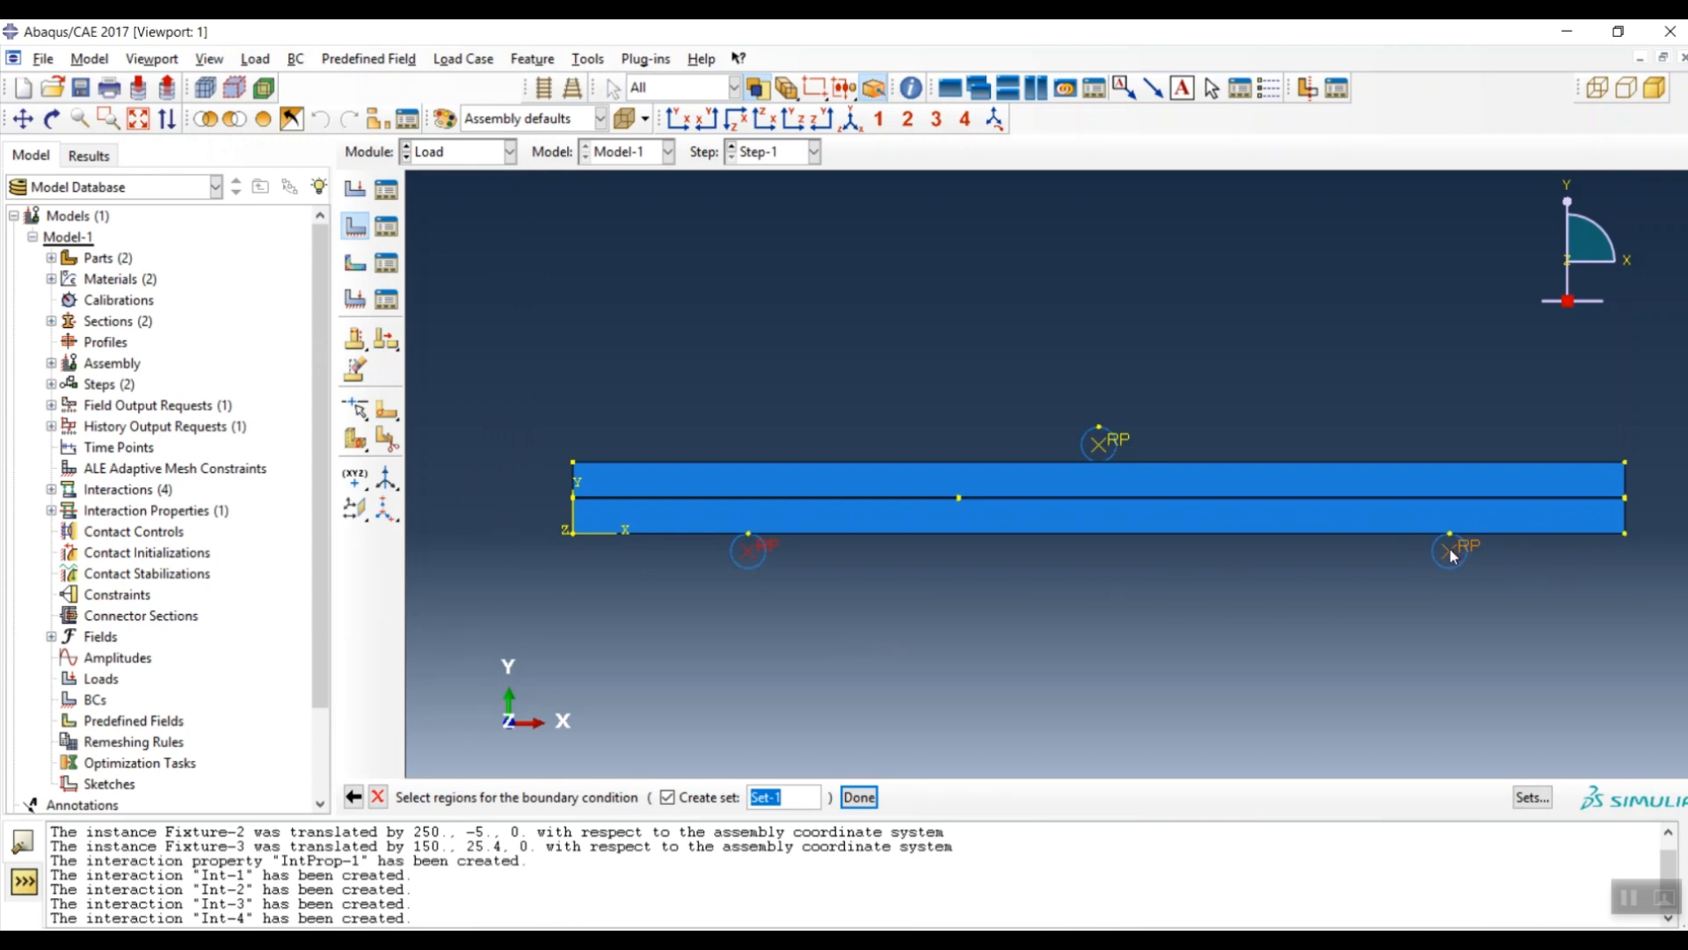
middle_click(1054, 642)
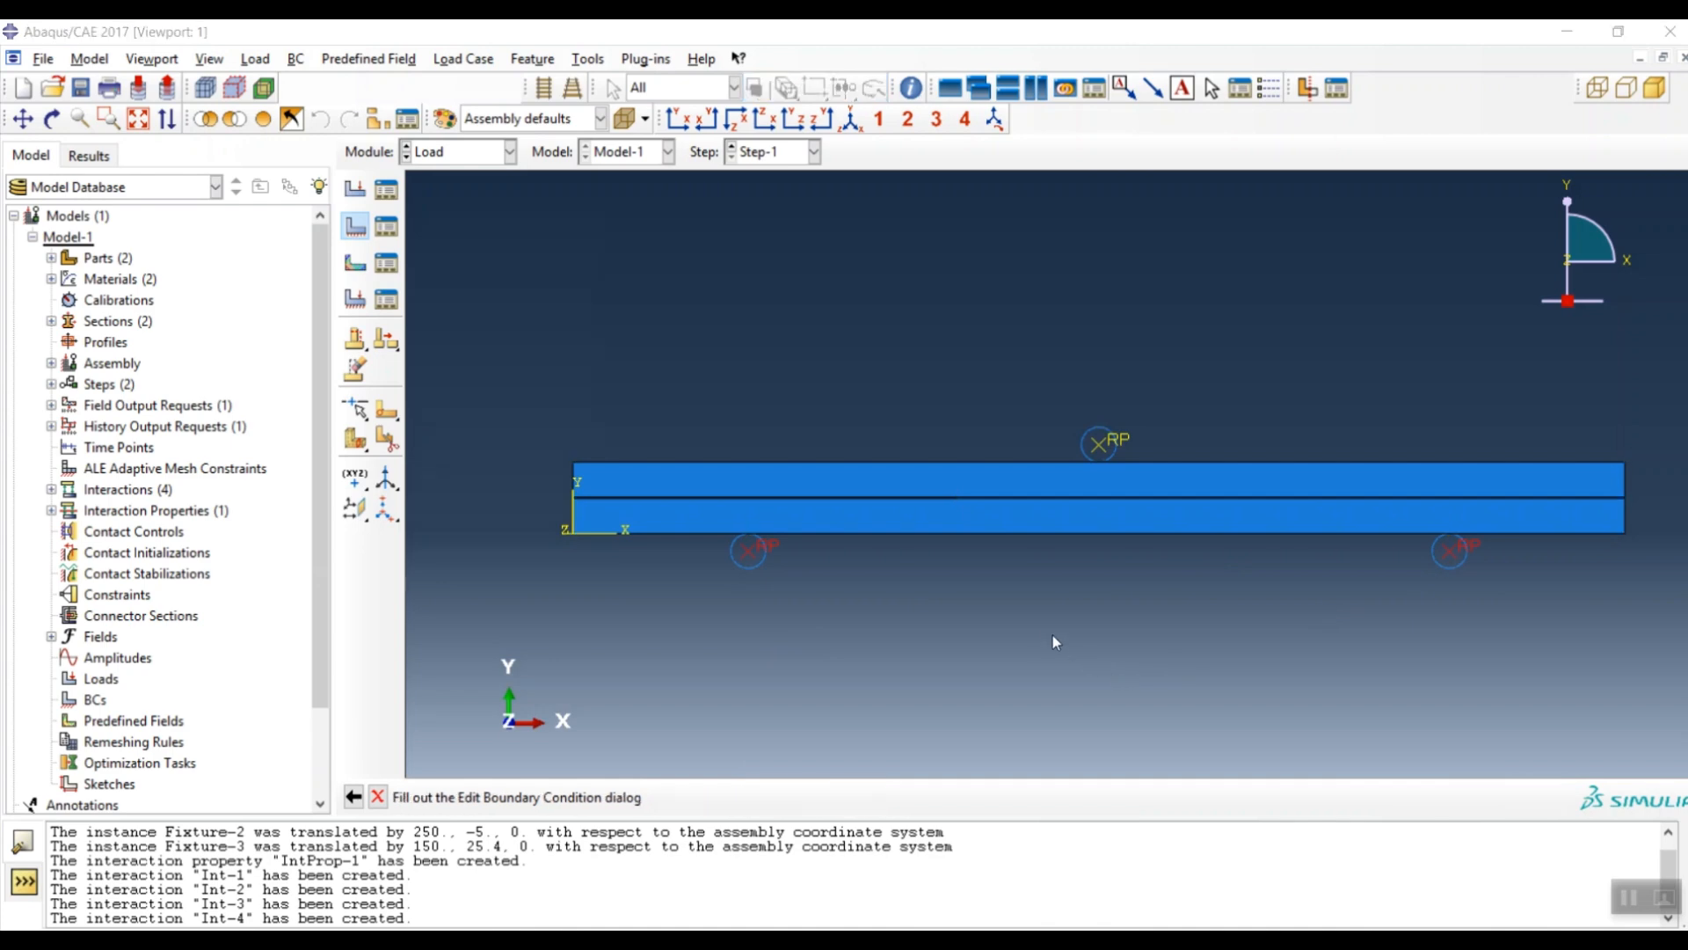
left_click(343, 489)
left_click(350, 517)
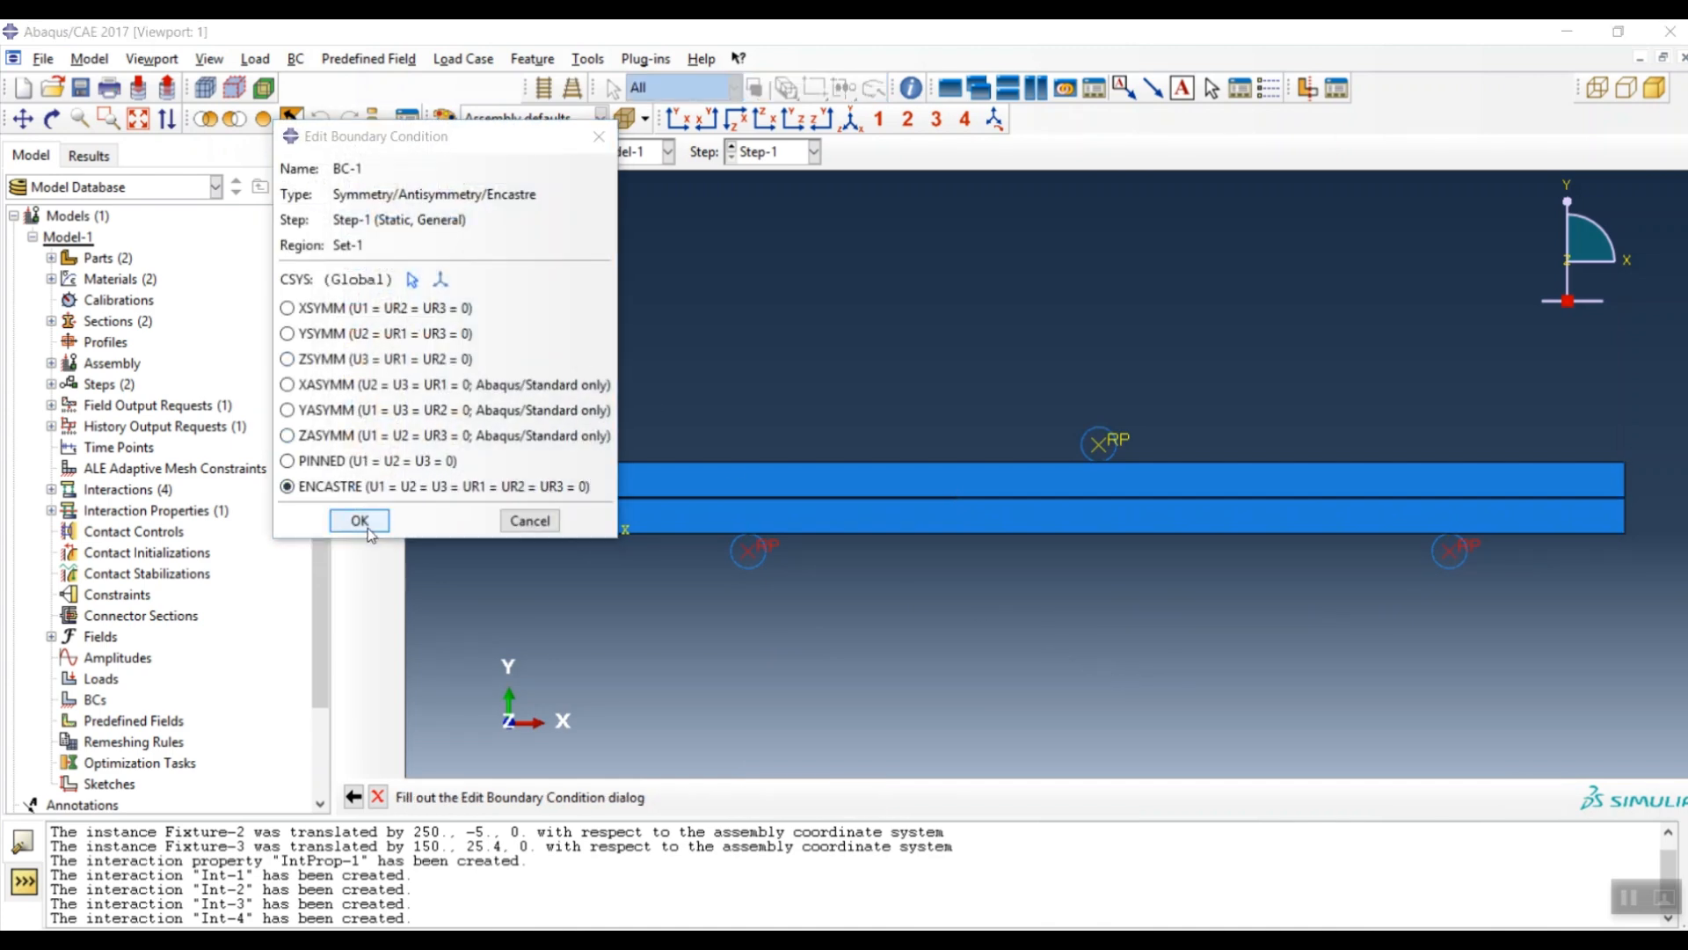
scroll(1171, 479, "up", 5)
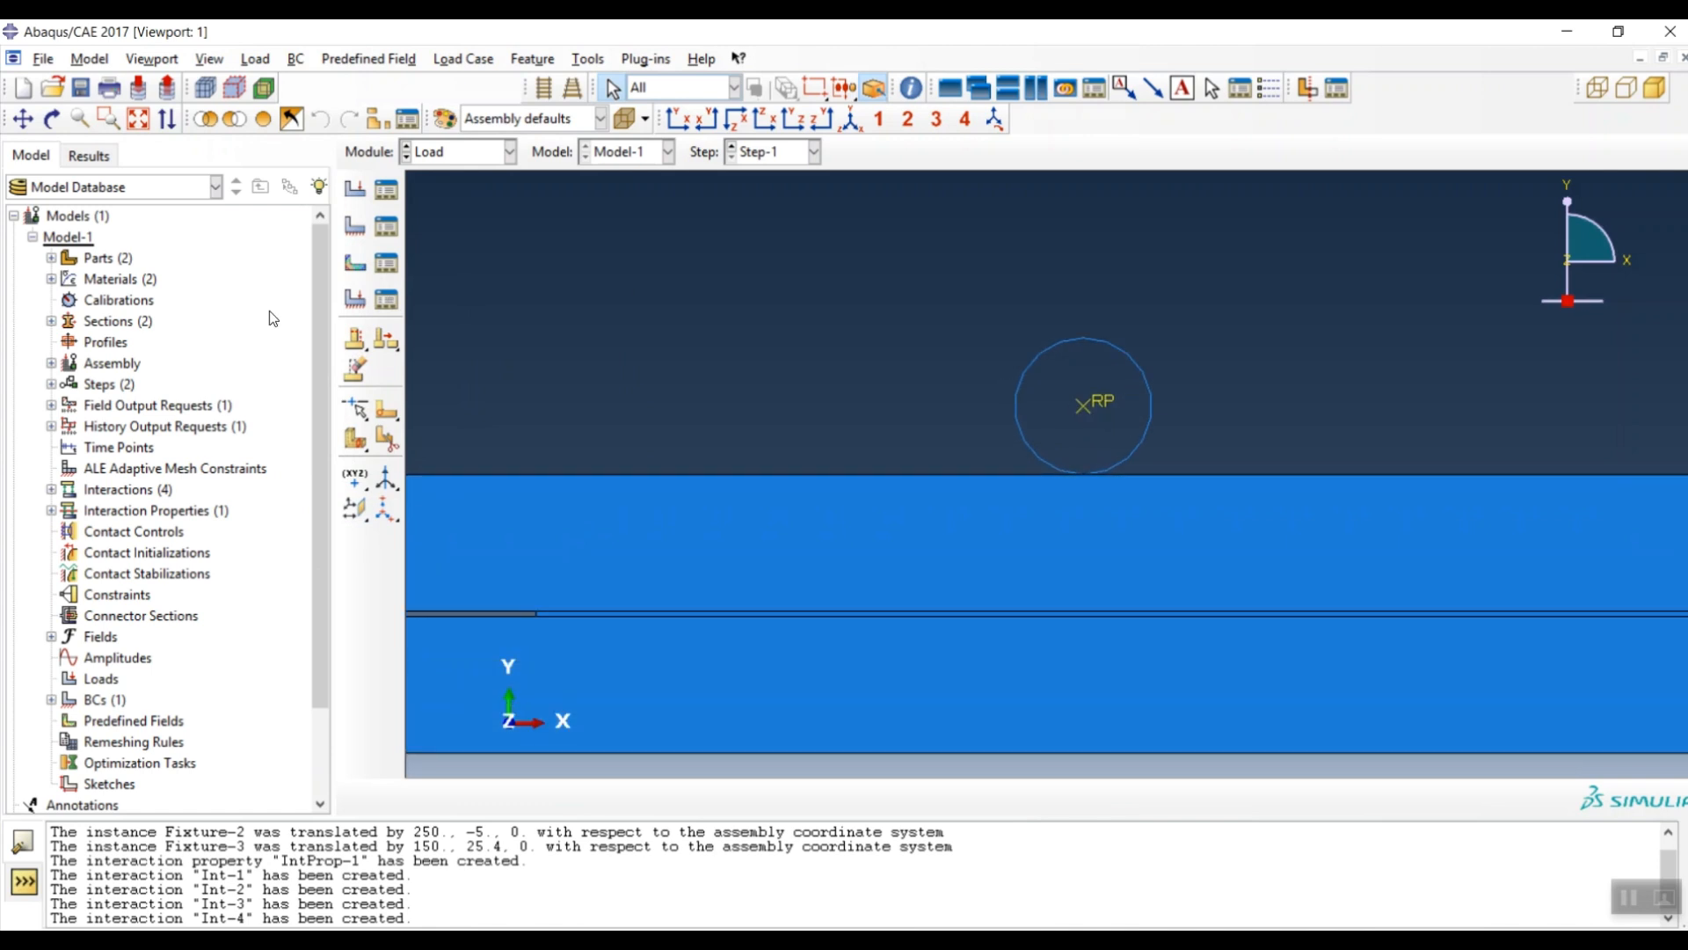
- Create displacement BC-2 on the loading reference point with U1=0, U2=-2 and UR3=0
left_click(354, 226)
left_click(1081, 406)
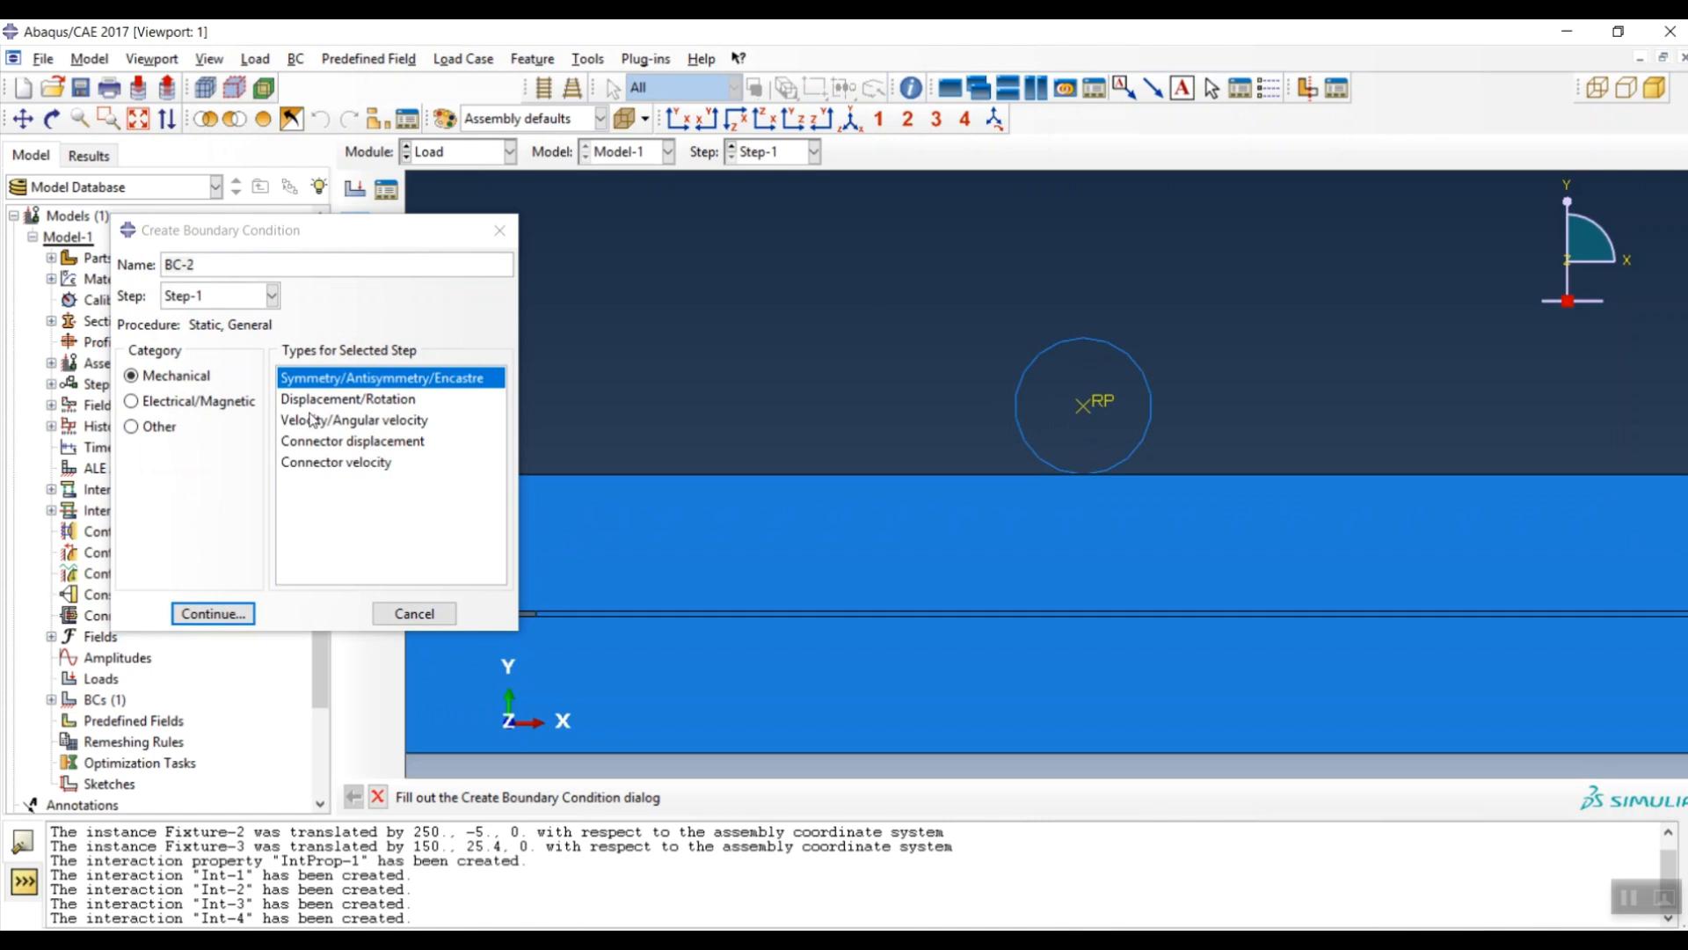
left_click(344, 399)
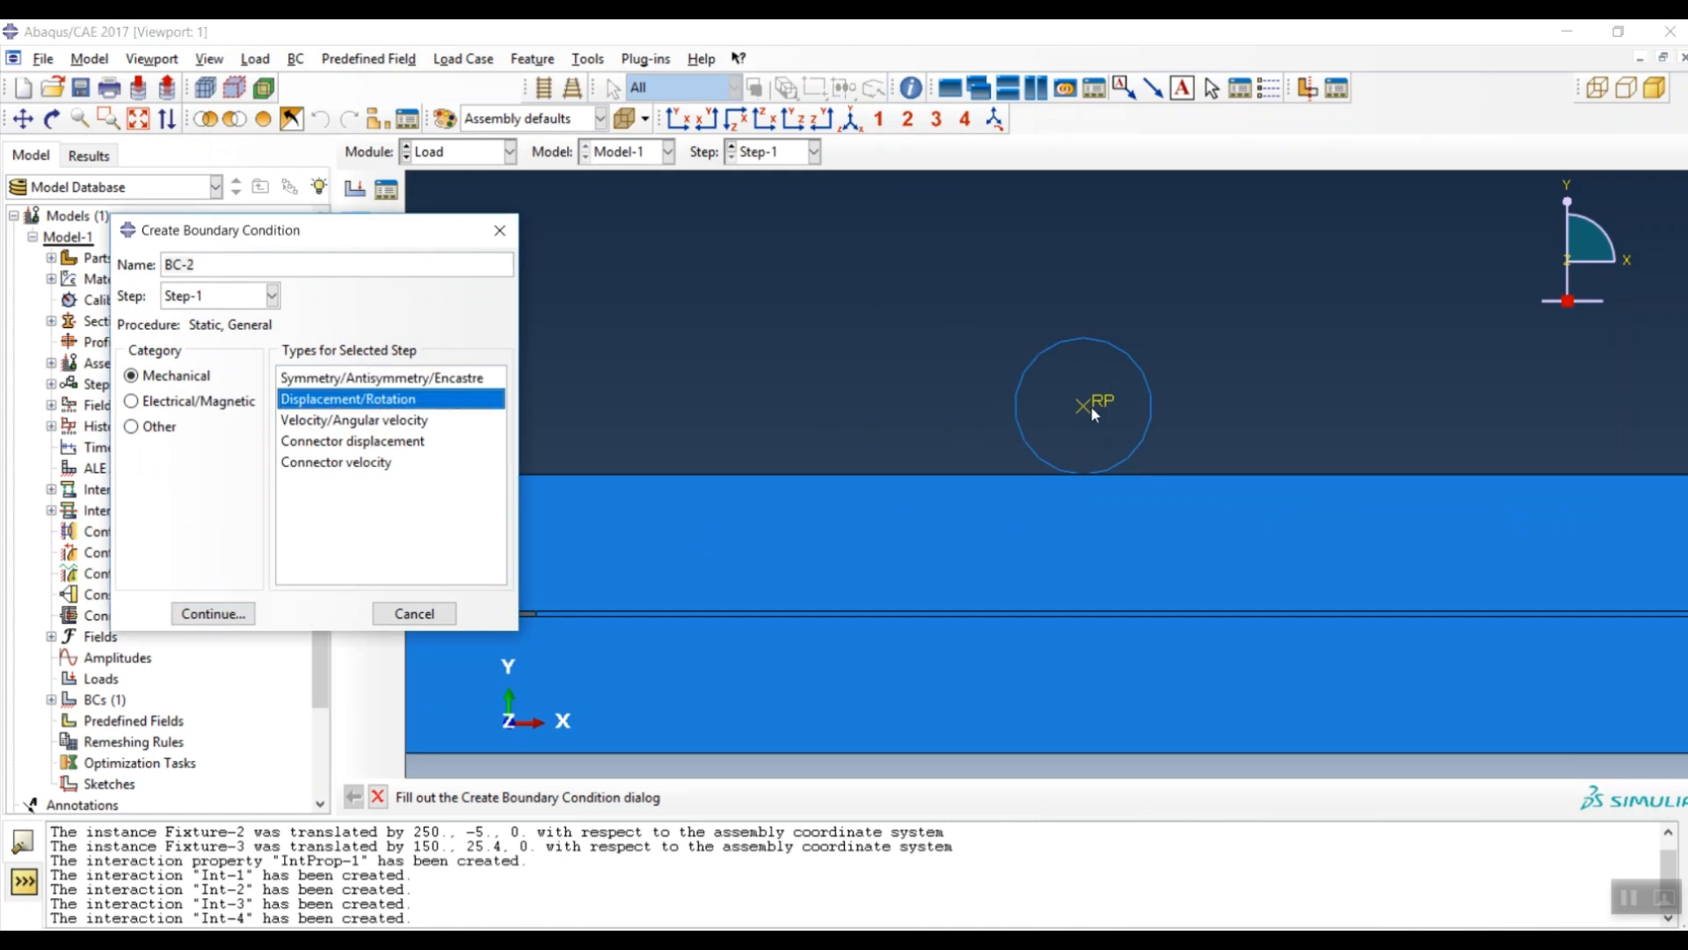
left_click(211, 613)
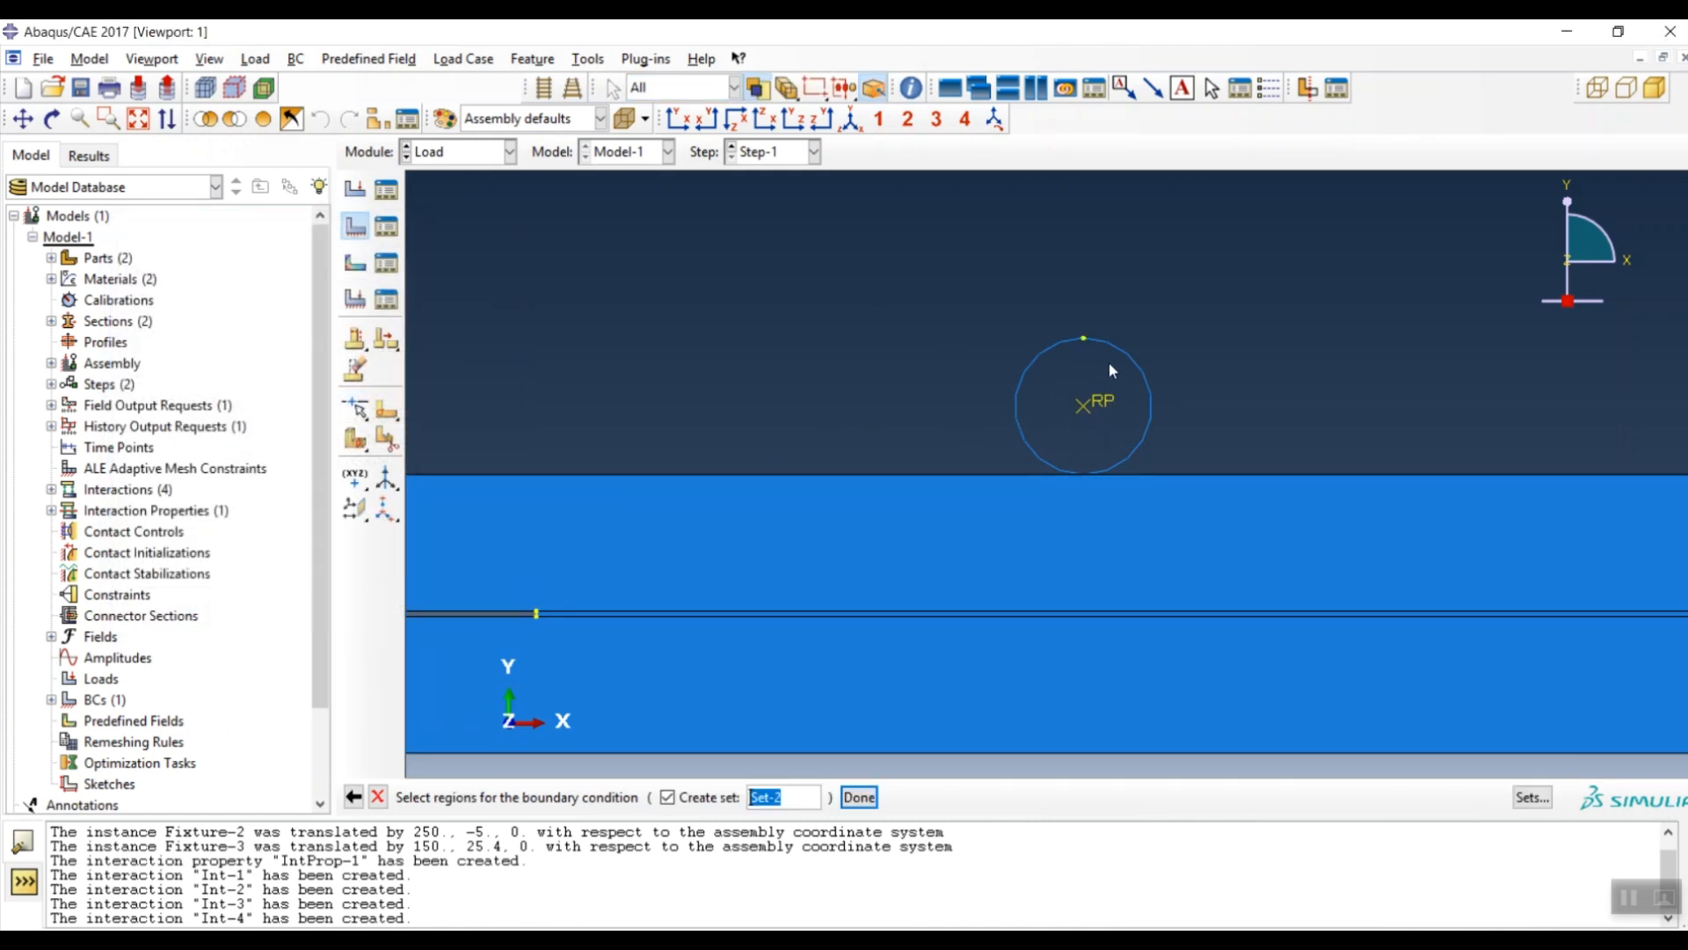
middle_click(902, 405)
left_click_drag(1175, 458, 792, 322)
left_click(653, 555)
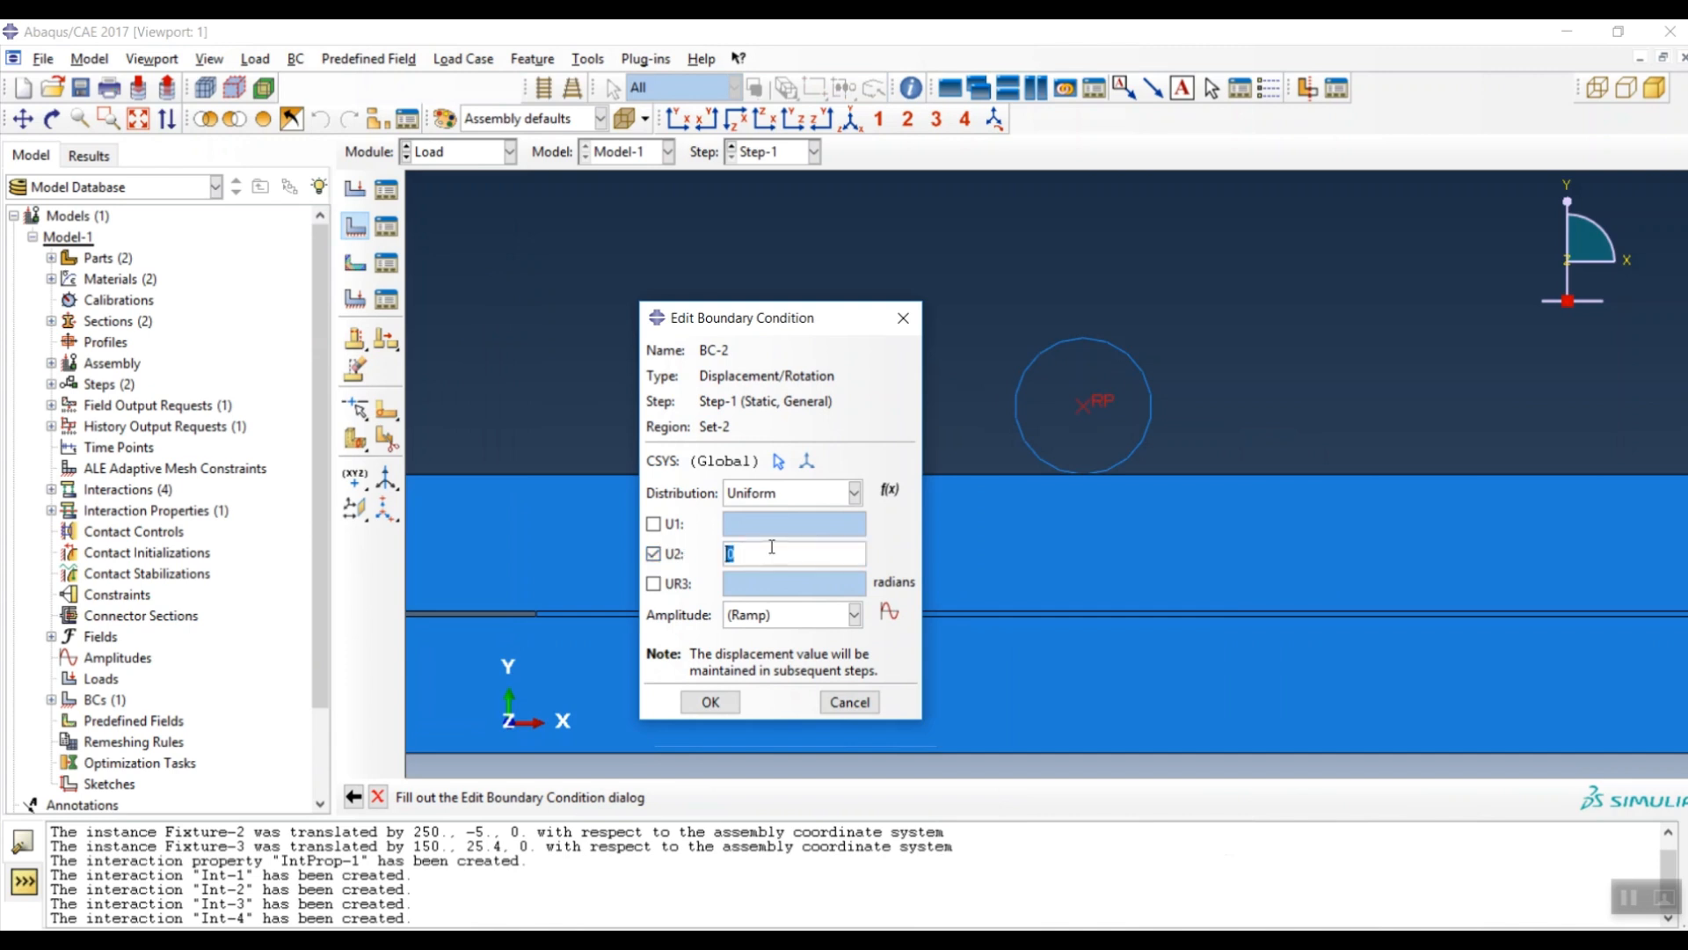
type("-2")
left_click(654, 524)
left_click(654, 584)
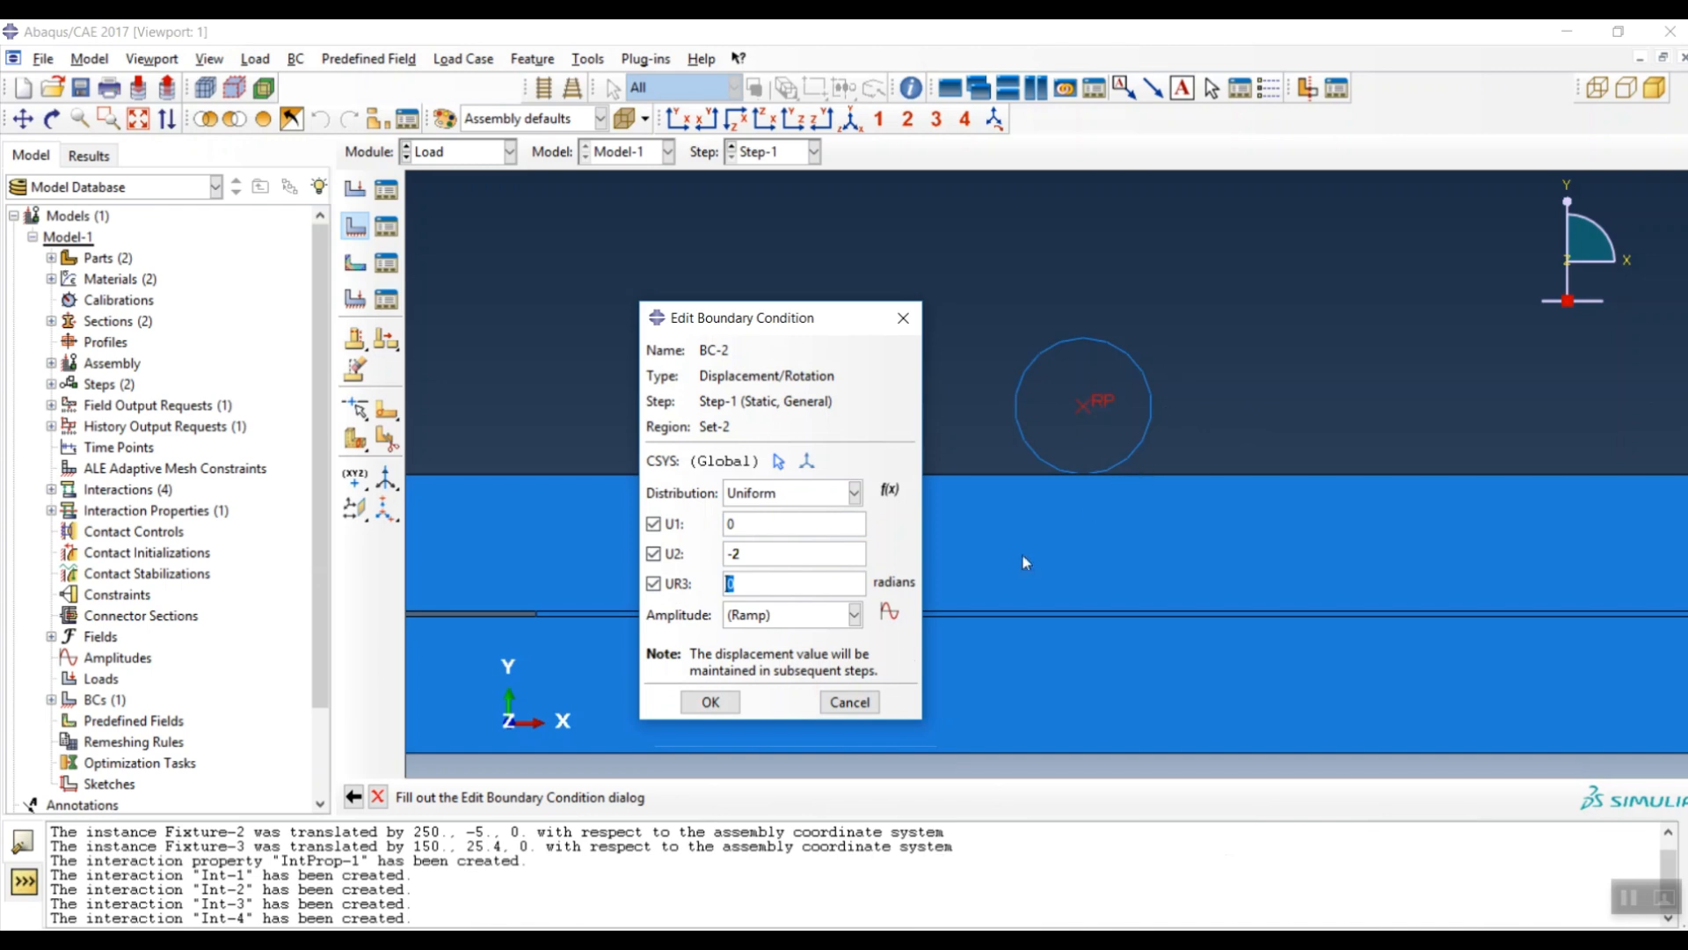
left_click(711, 703)
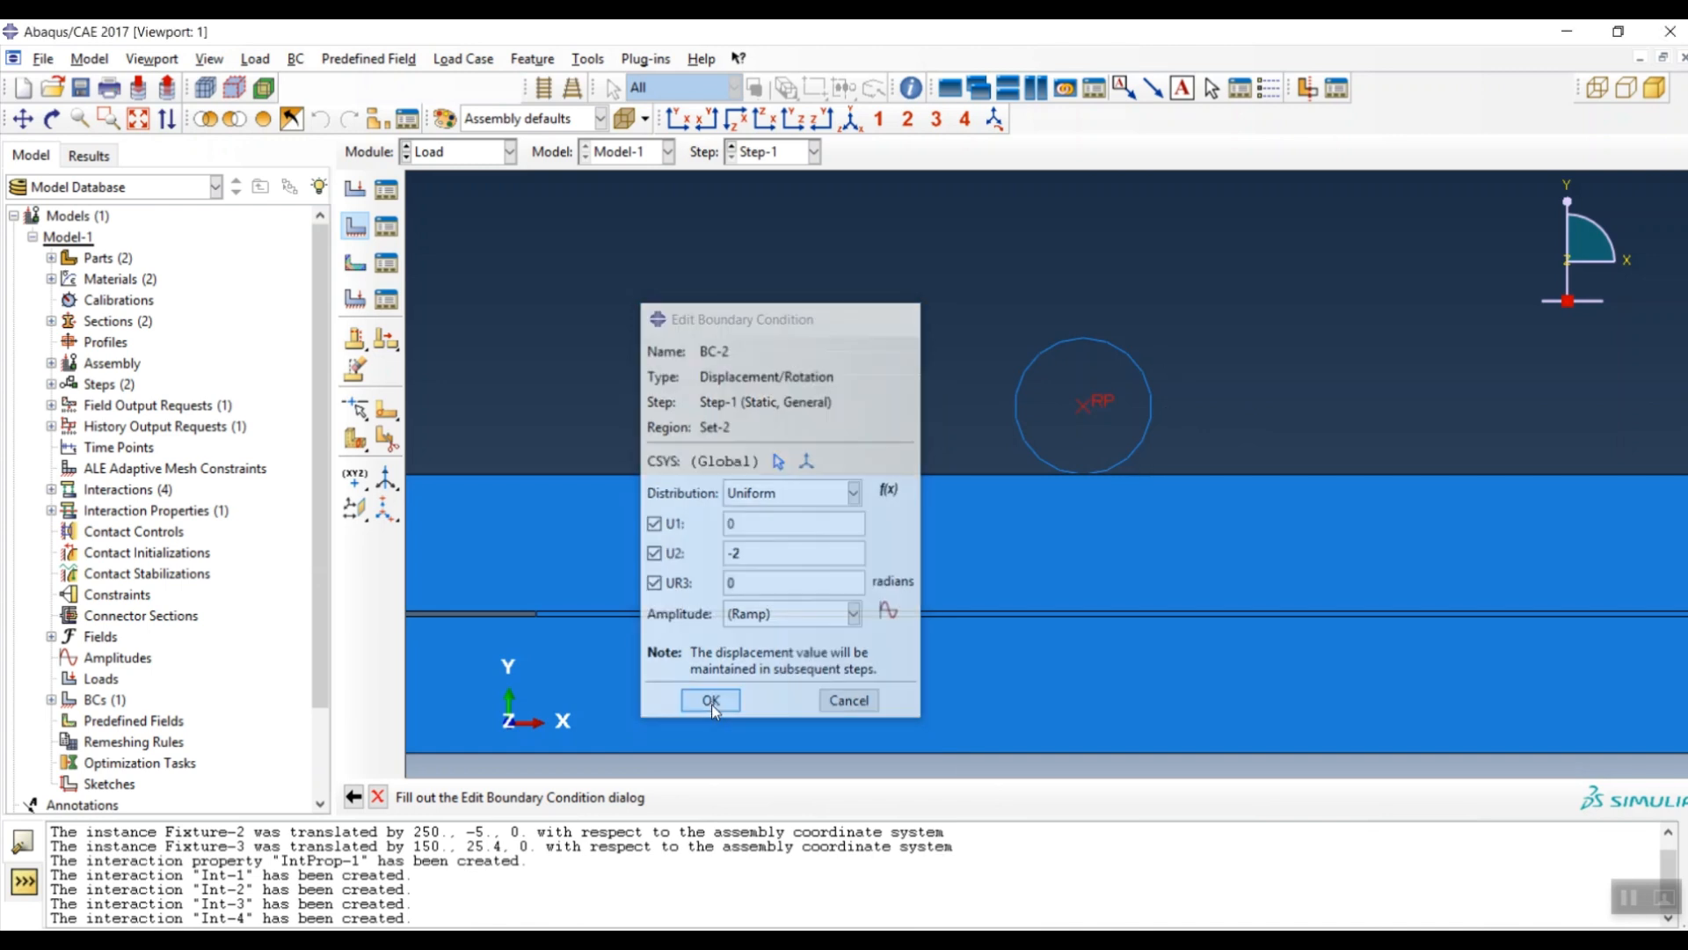
scroll(615, 448, "up", 5)
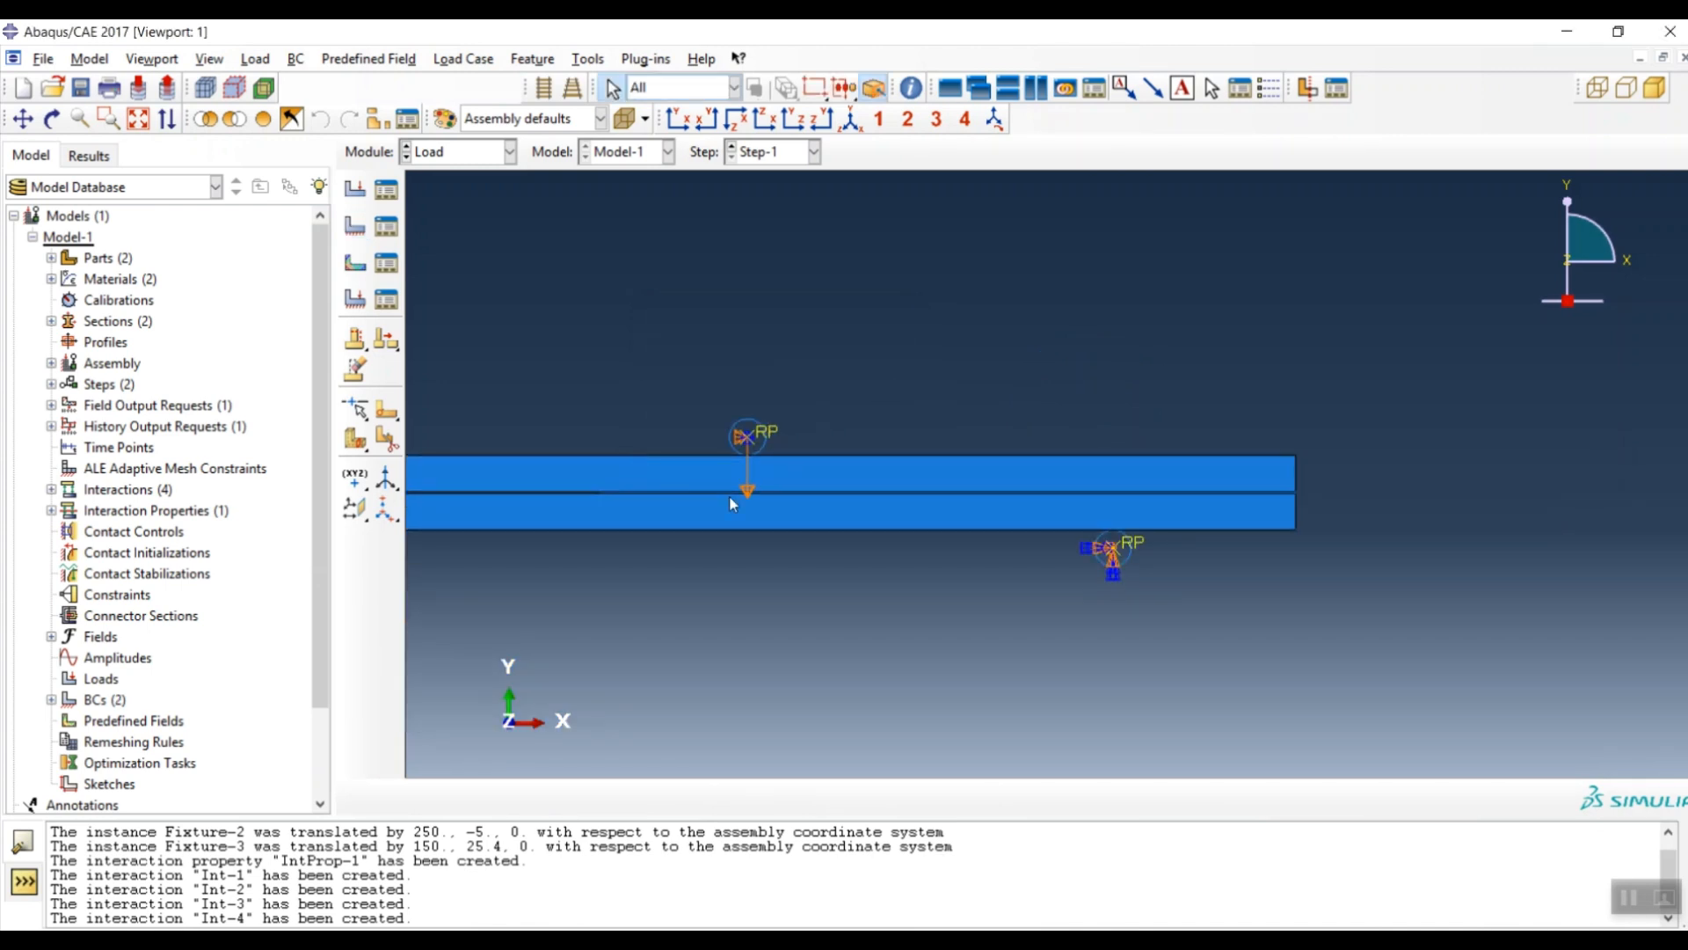
- Create displacement BC-3 on the beam's bottom-right corner fixing U1 and UR3 at 0
scroll(1200, 464, "up", 3)
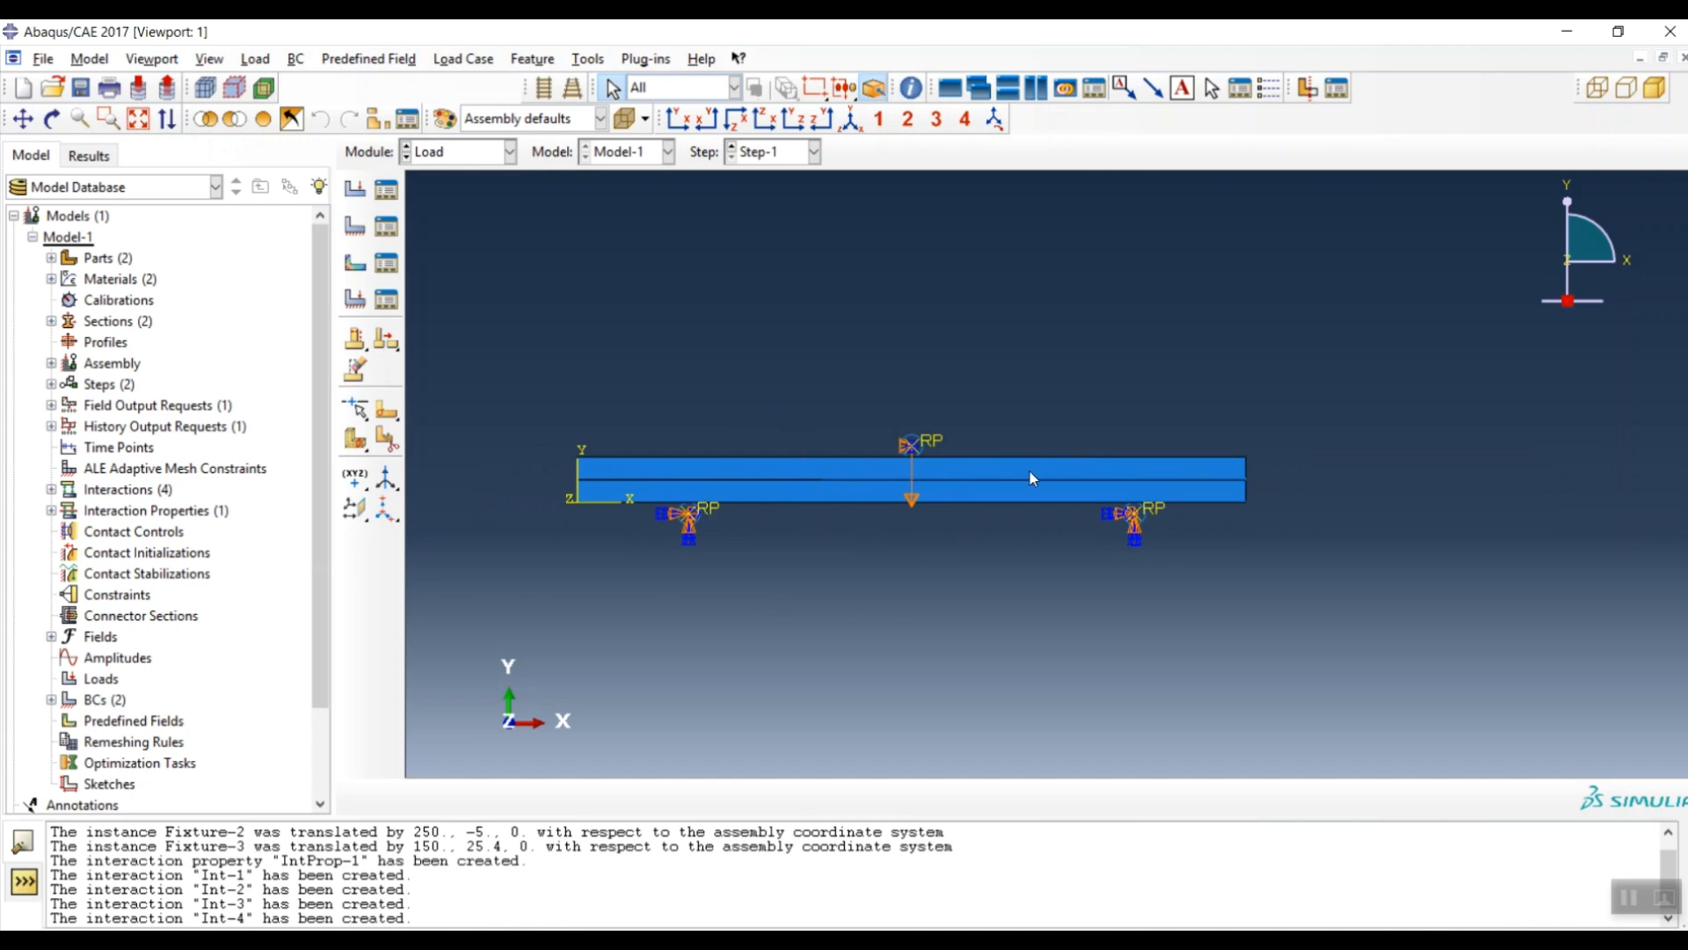
scroll(1240, 519, "up", 5)
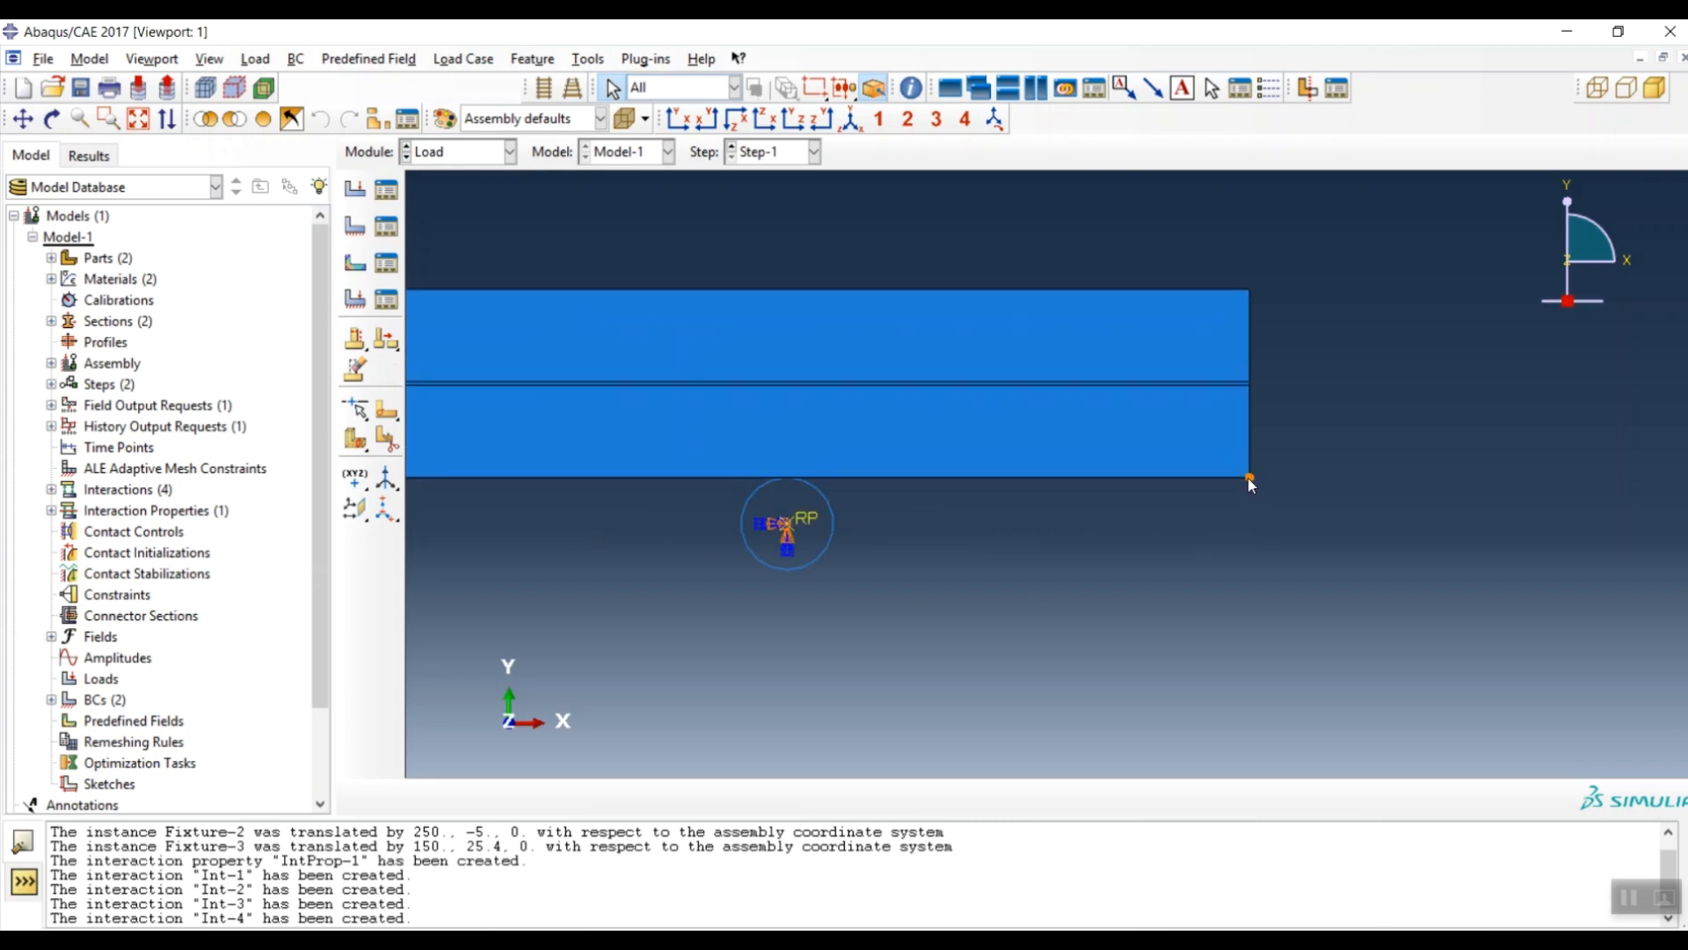
left_click(355, 189)
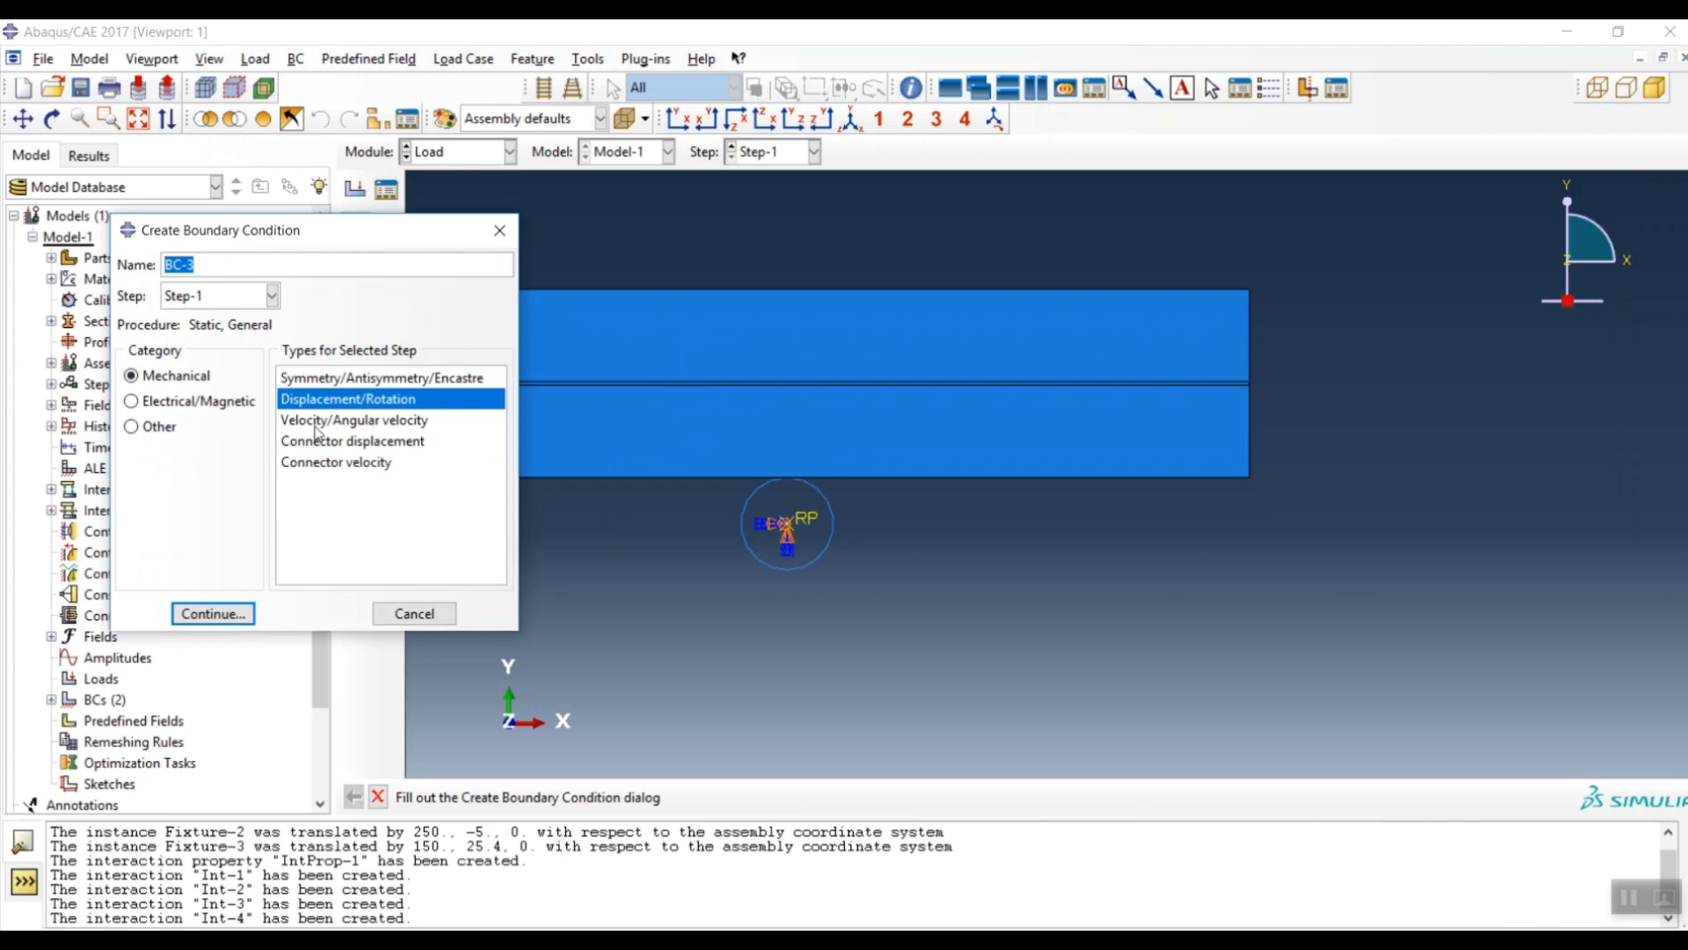
left_click(214, 613)
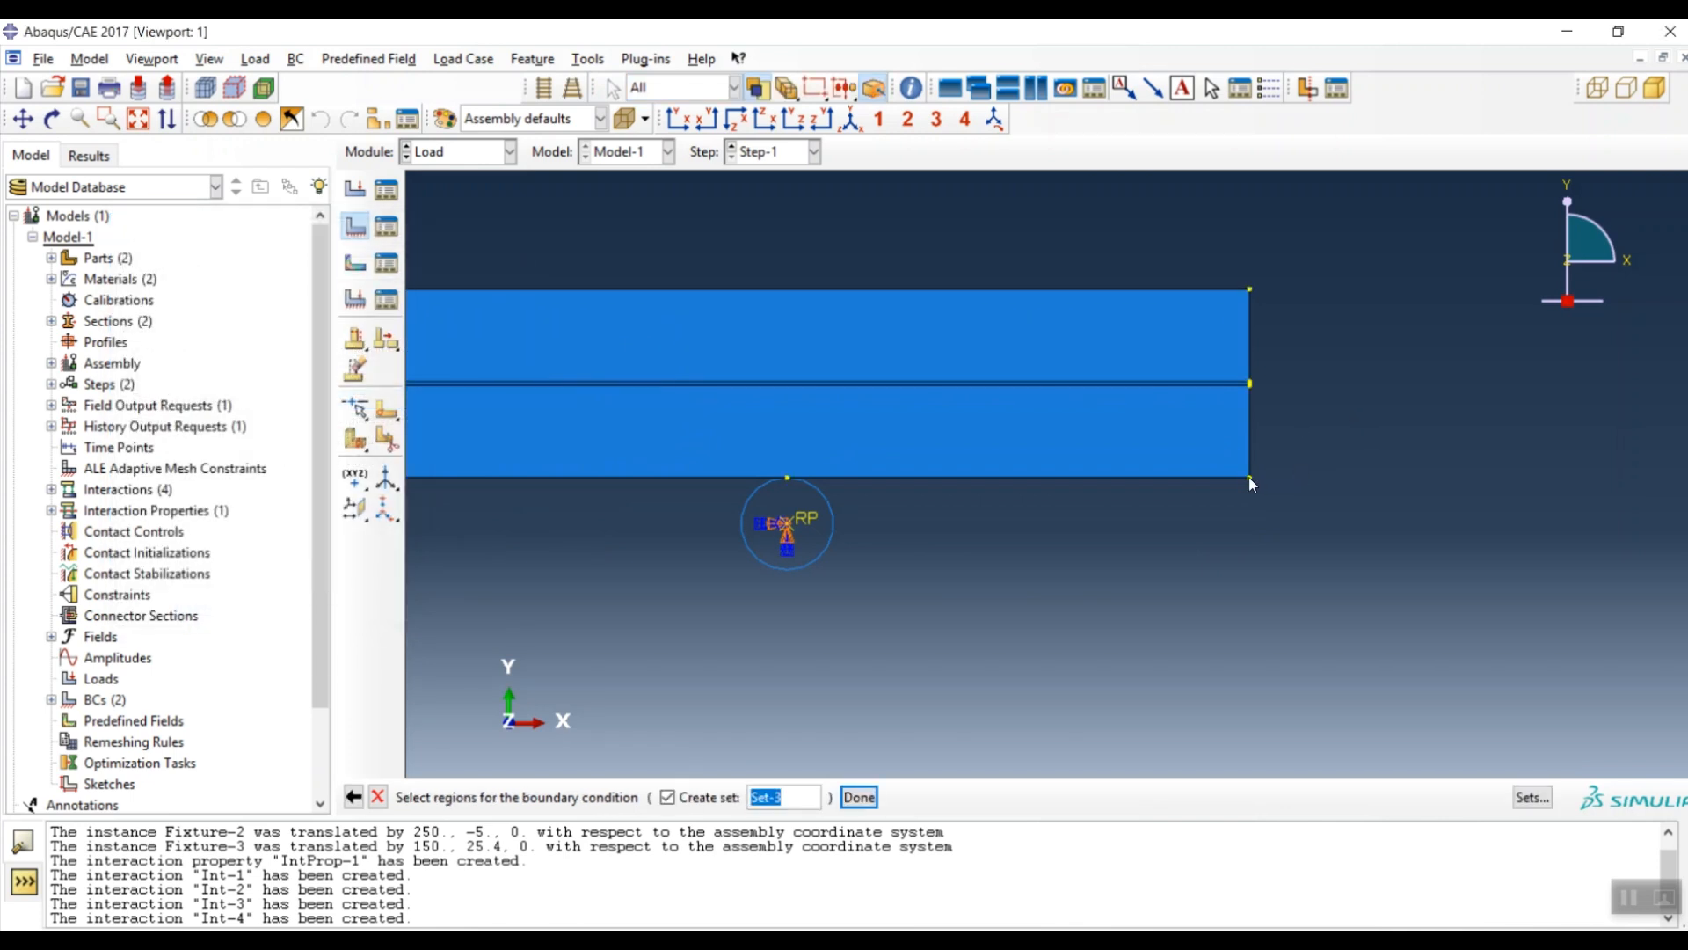
middle_click(1101, 513)
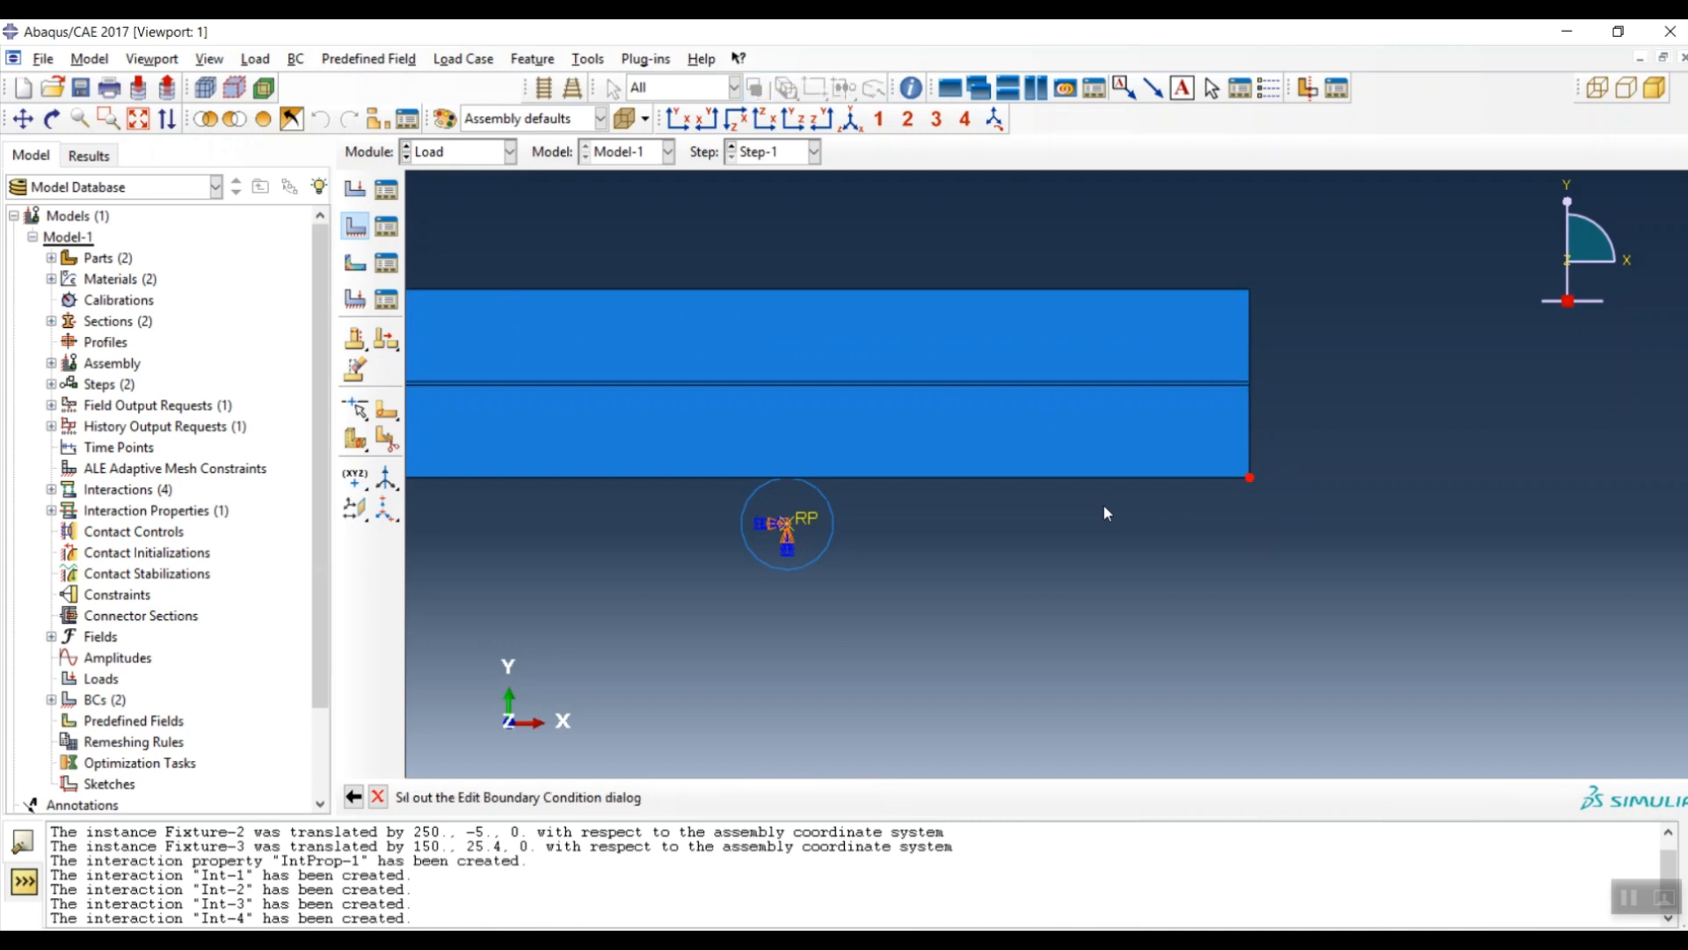
scroll(1319, 436, "up", 5)
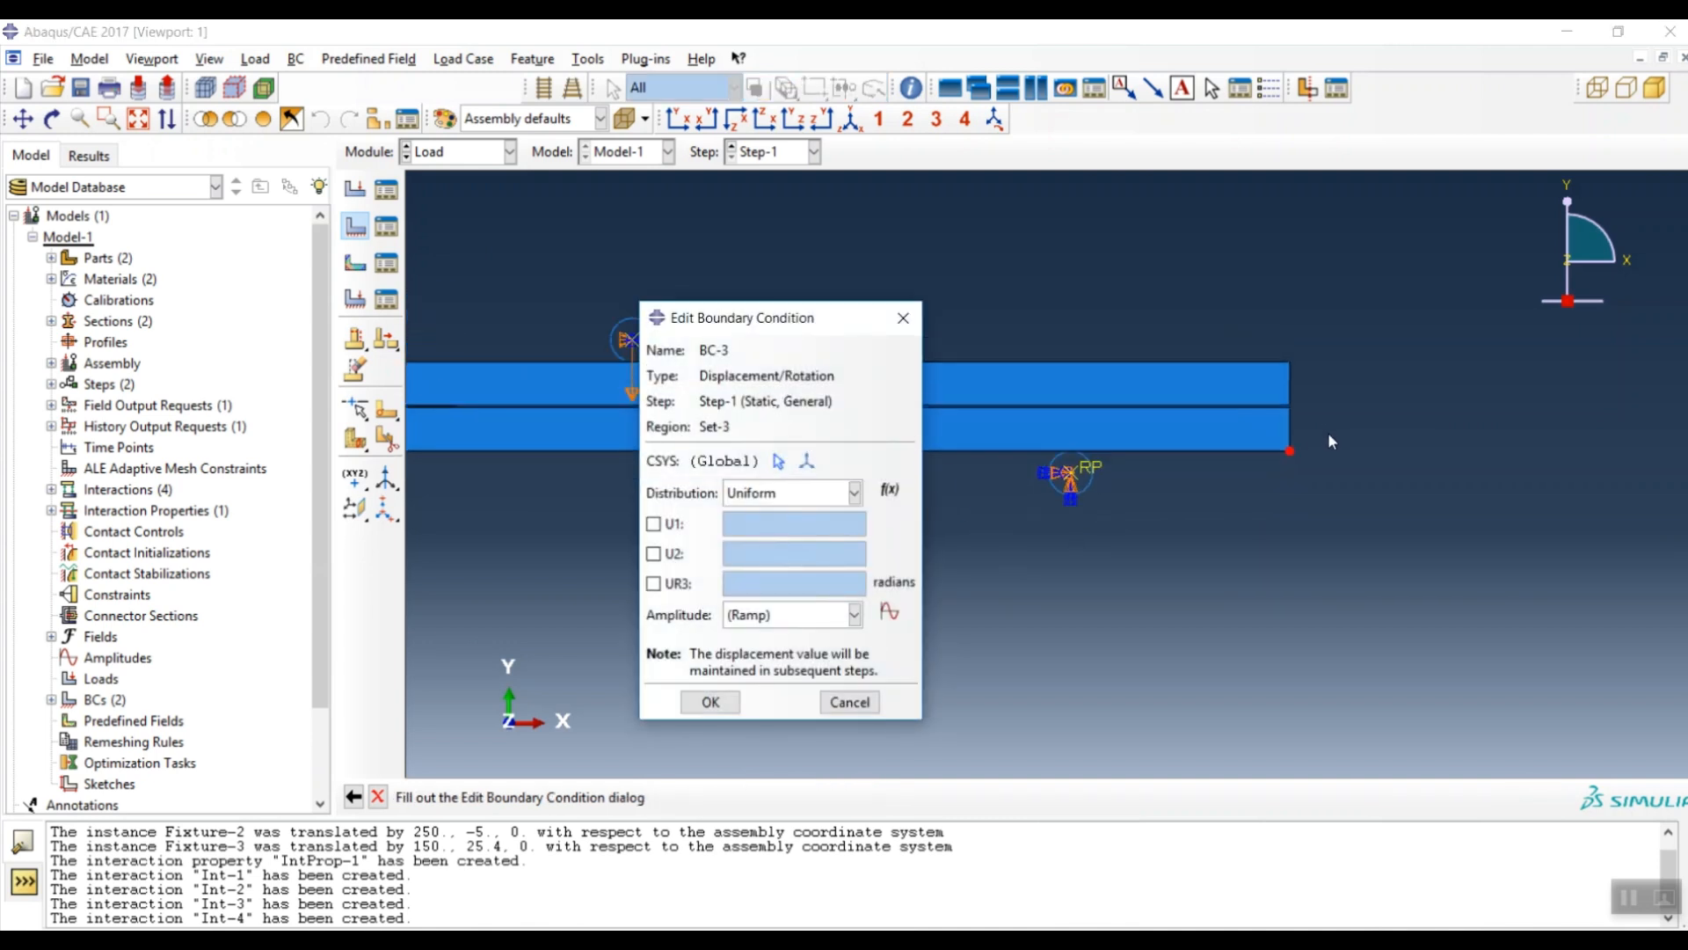
mouse_move(826, 318)
left_mouse_down()
mouse_move(777, 458)
mouse_move(776, 538)
left_mouse_up()
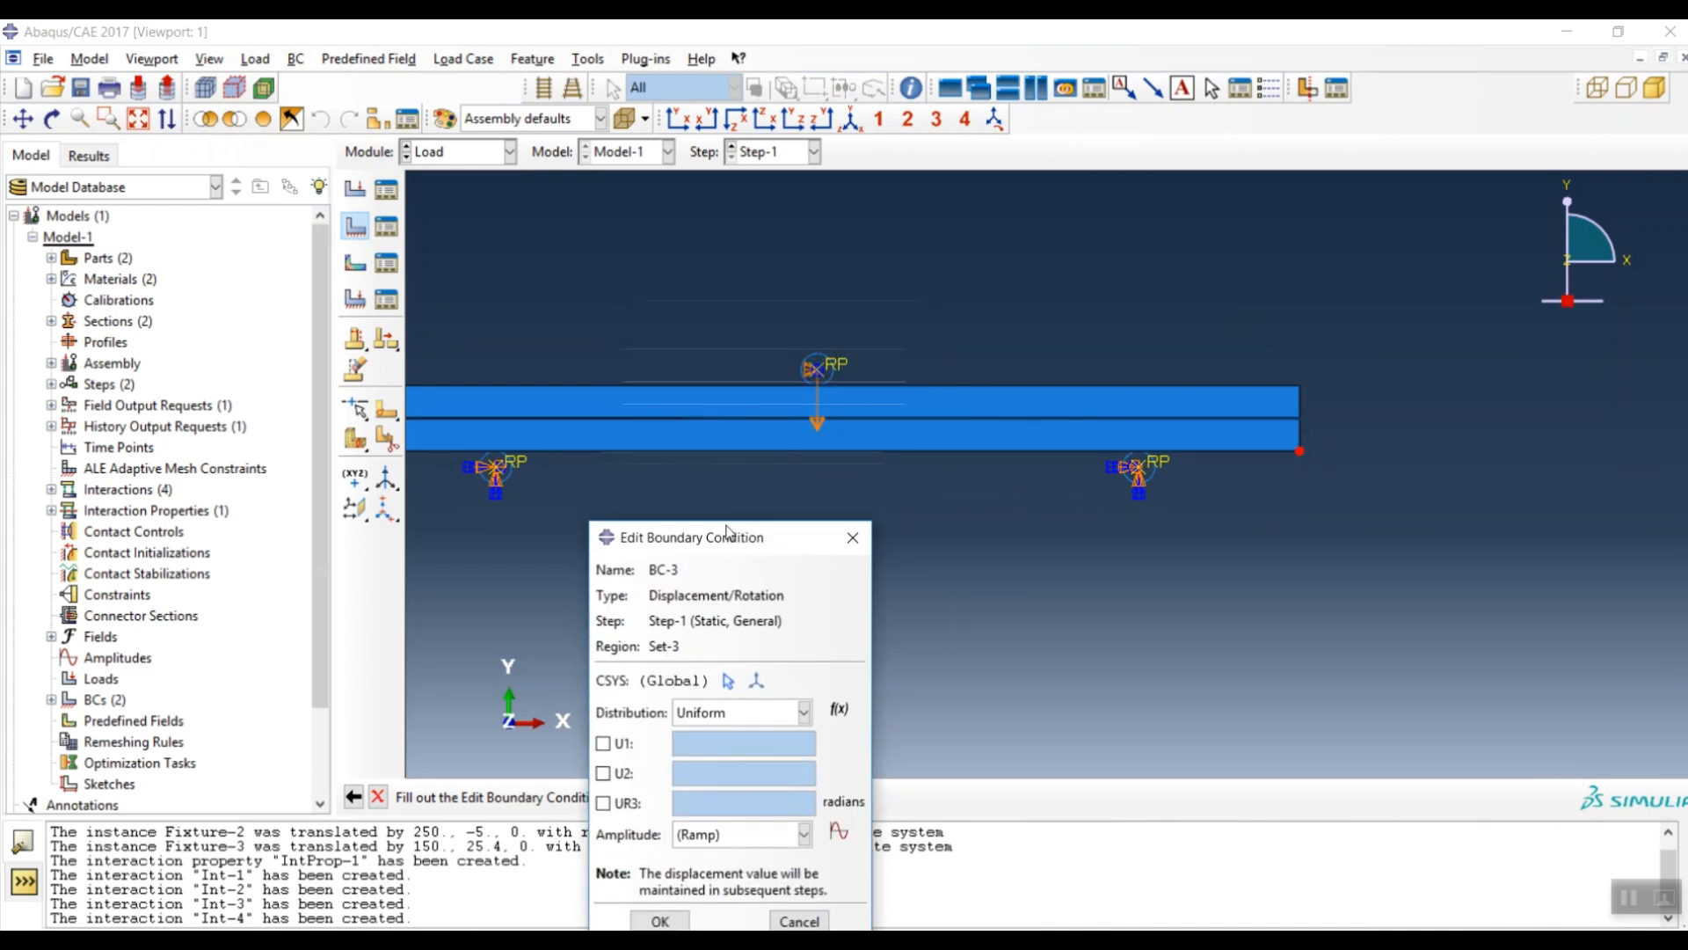
left_click_drag(726, 530, 757, 301)
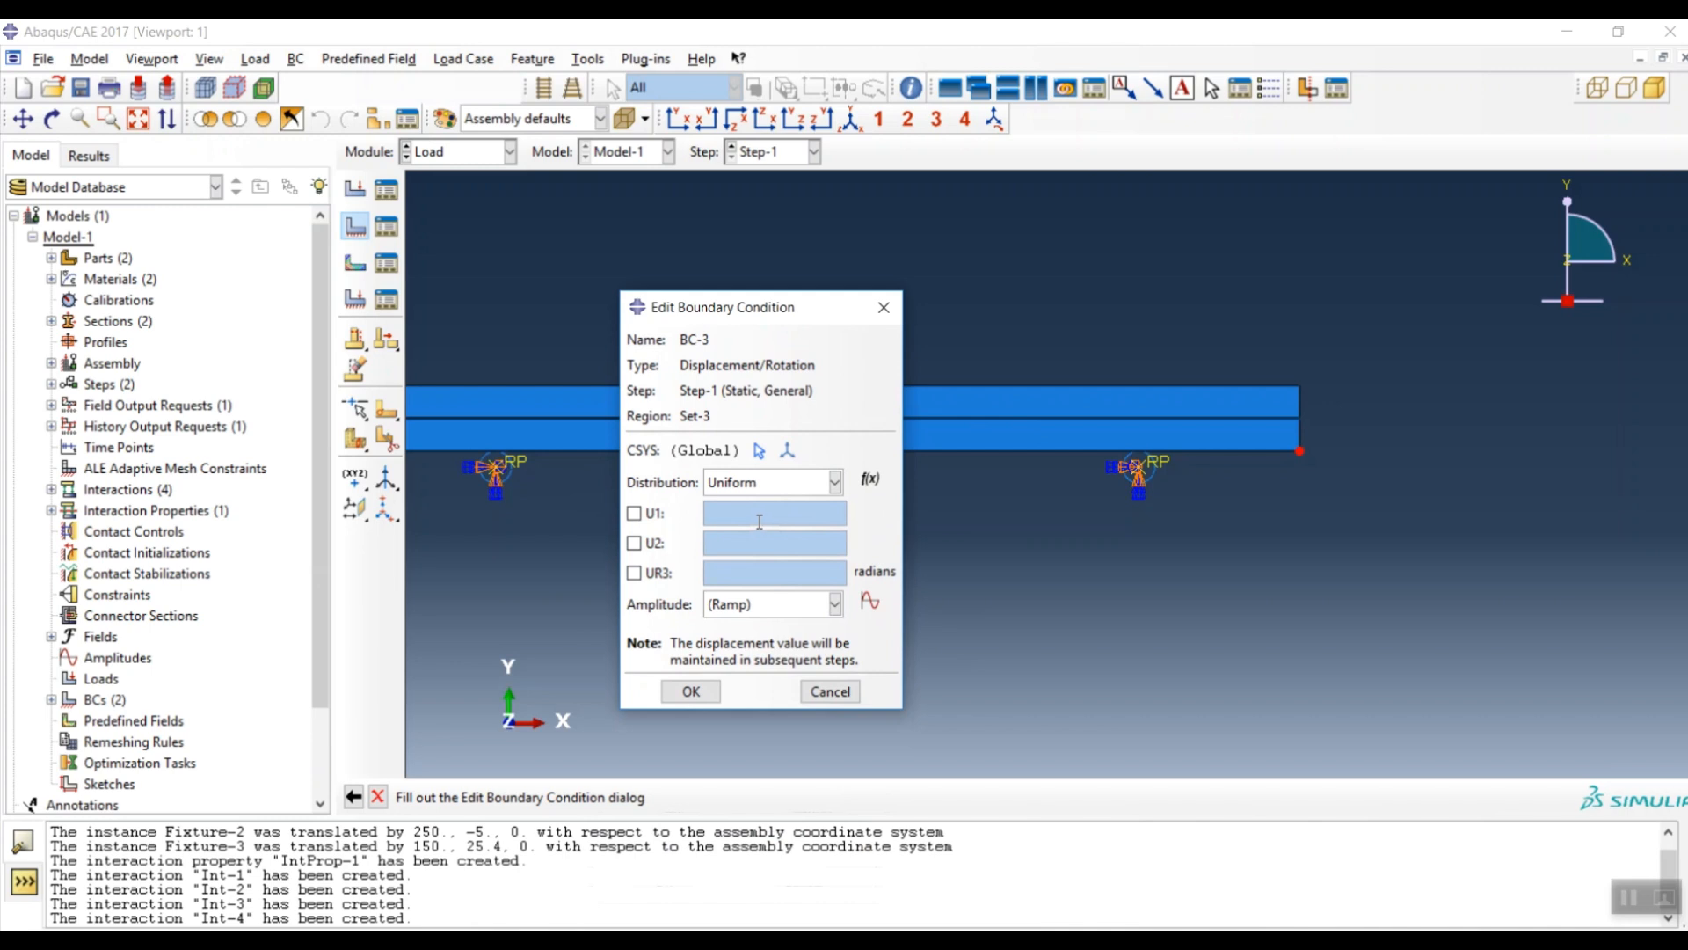
left_click(634, 514)
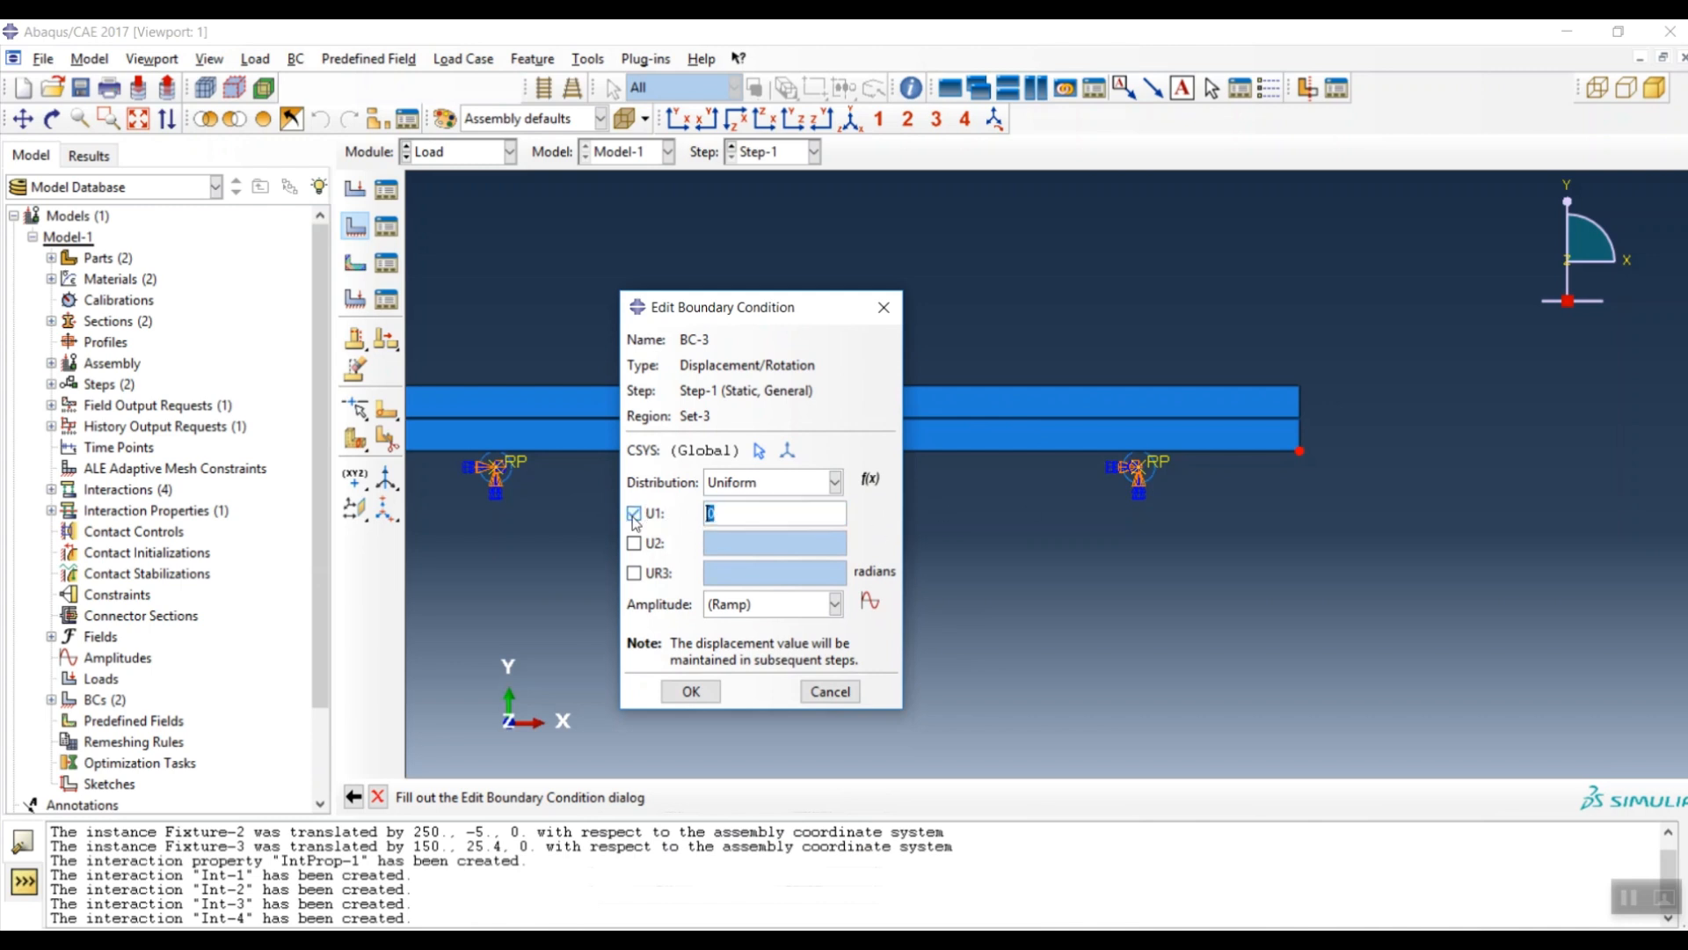
left_click(634, 574)
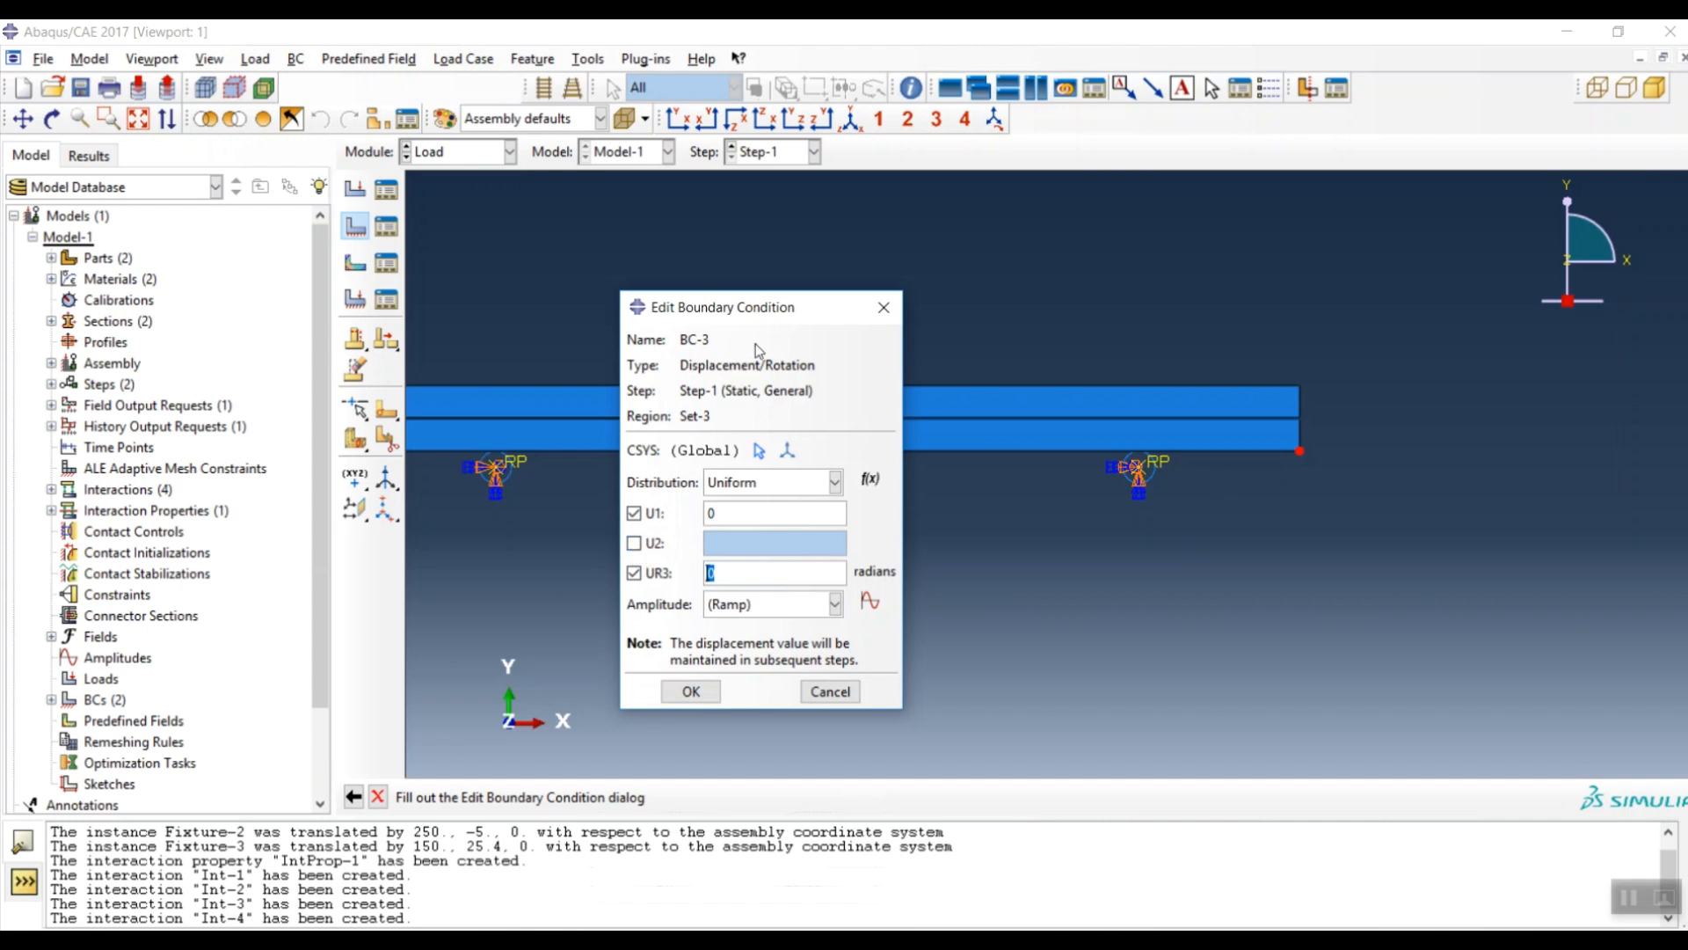
left_click(709, 690)
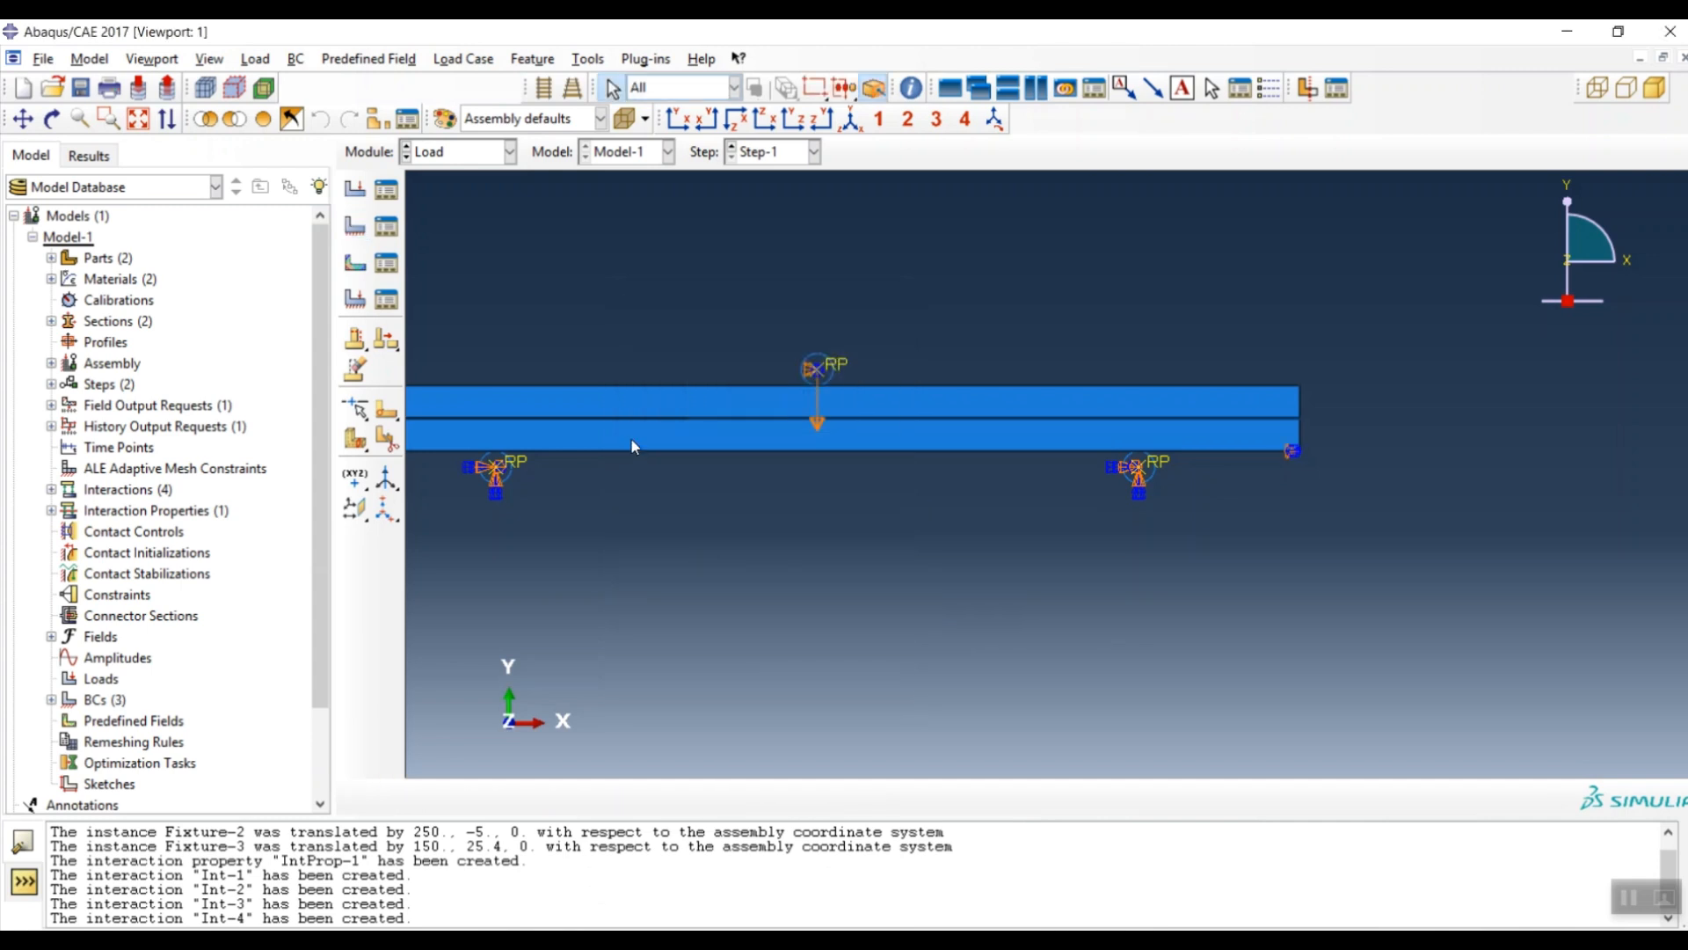
scroll(1037, 457, "up", 3)
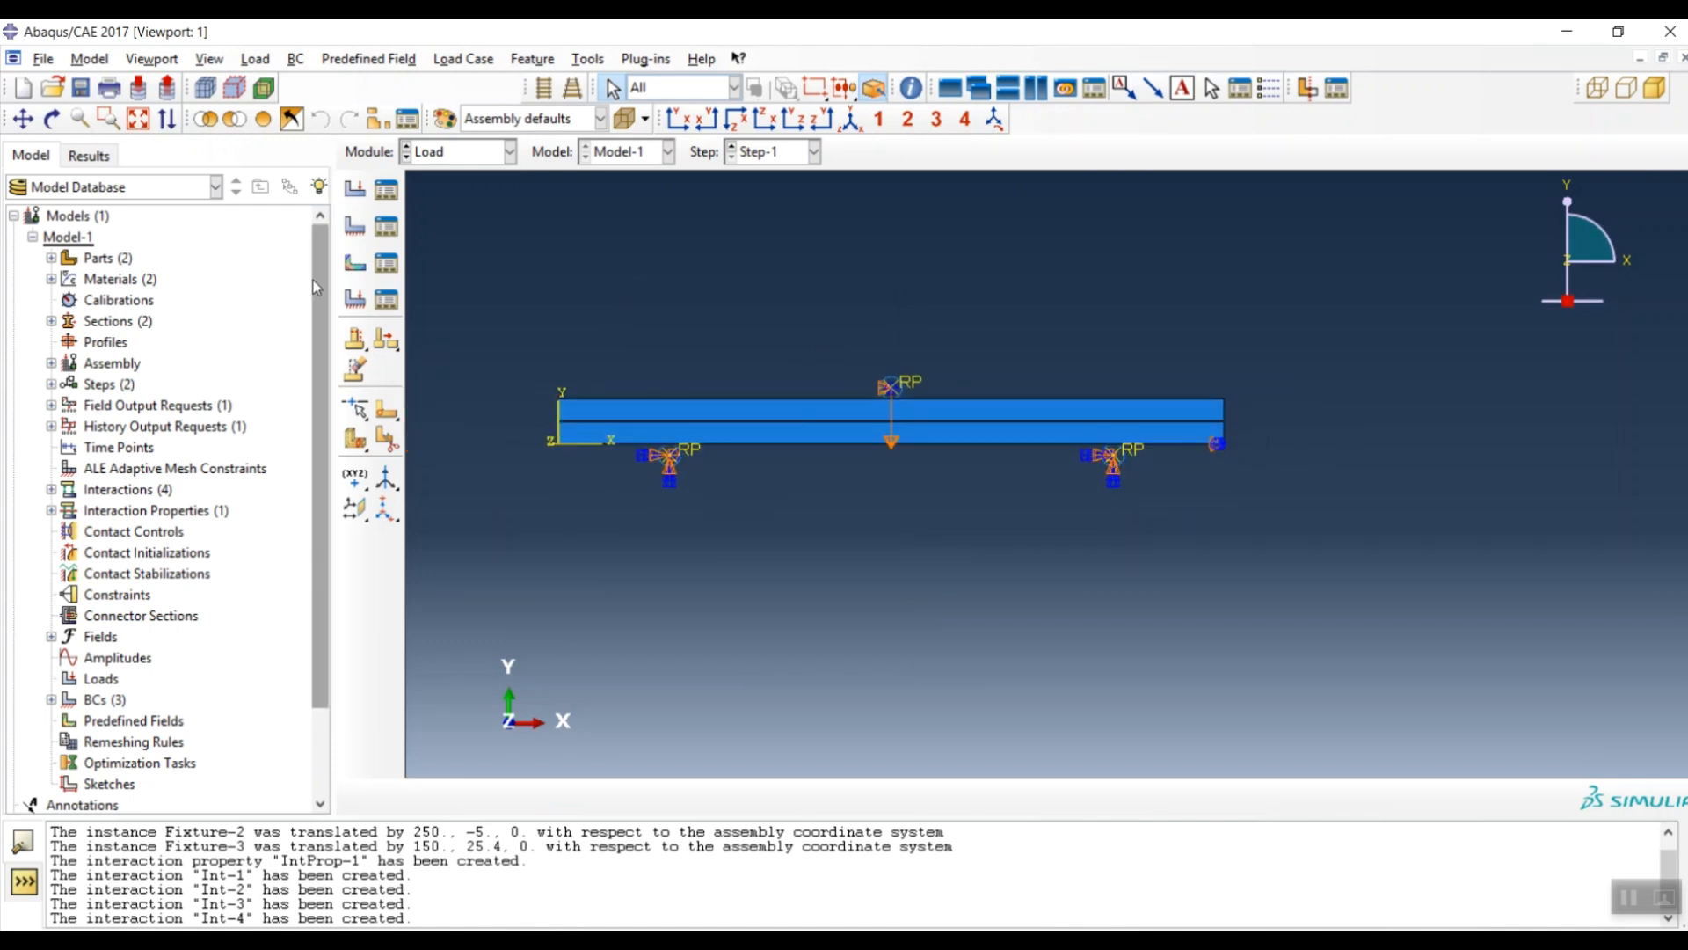
- Switch to the Mesh module and mesh the circular Fixture part into 22 elements
left_click(457, 156)
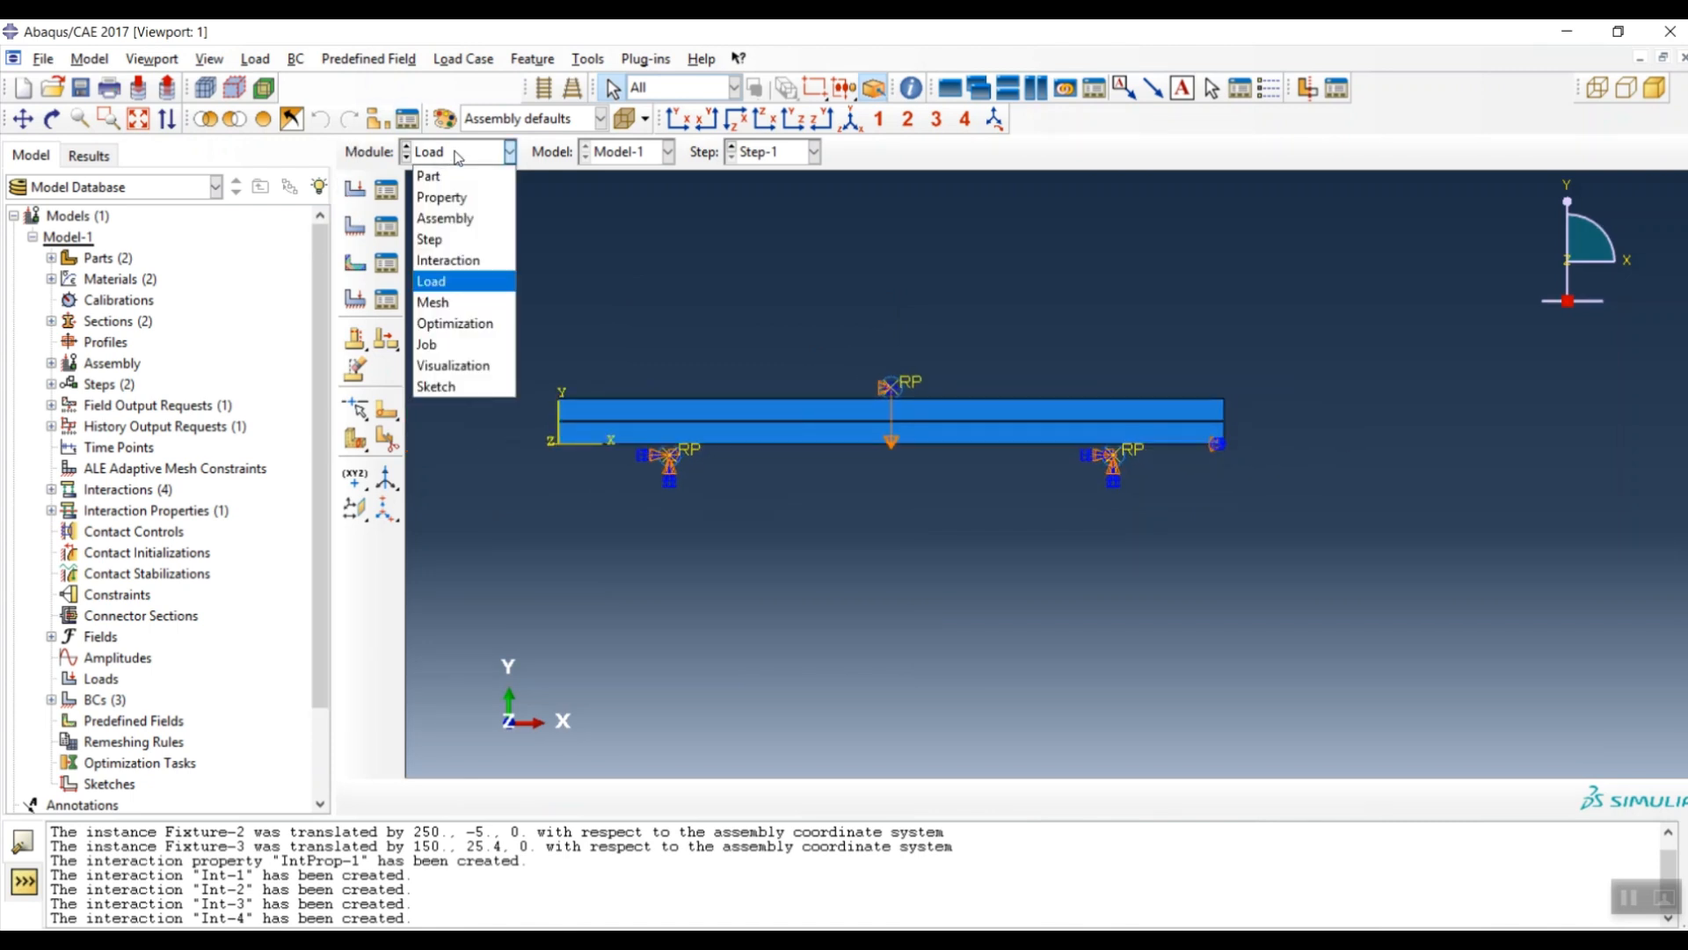
left_click(442, 305)
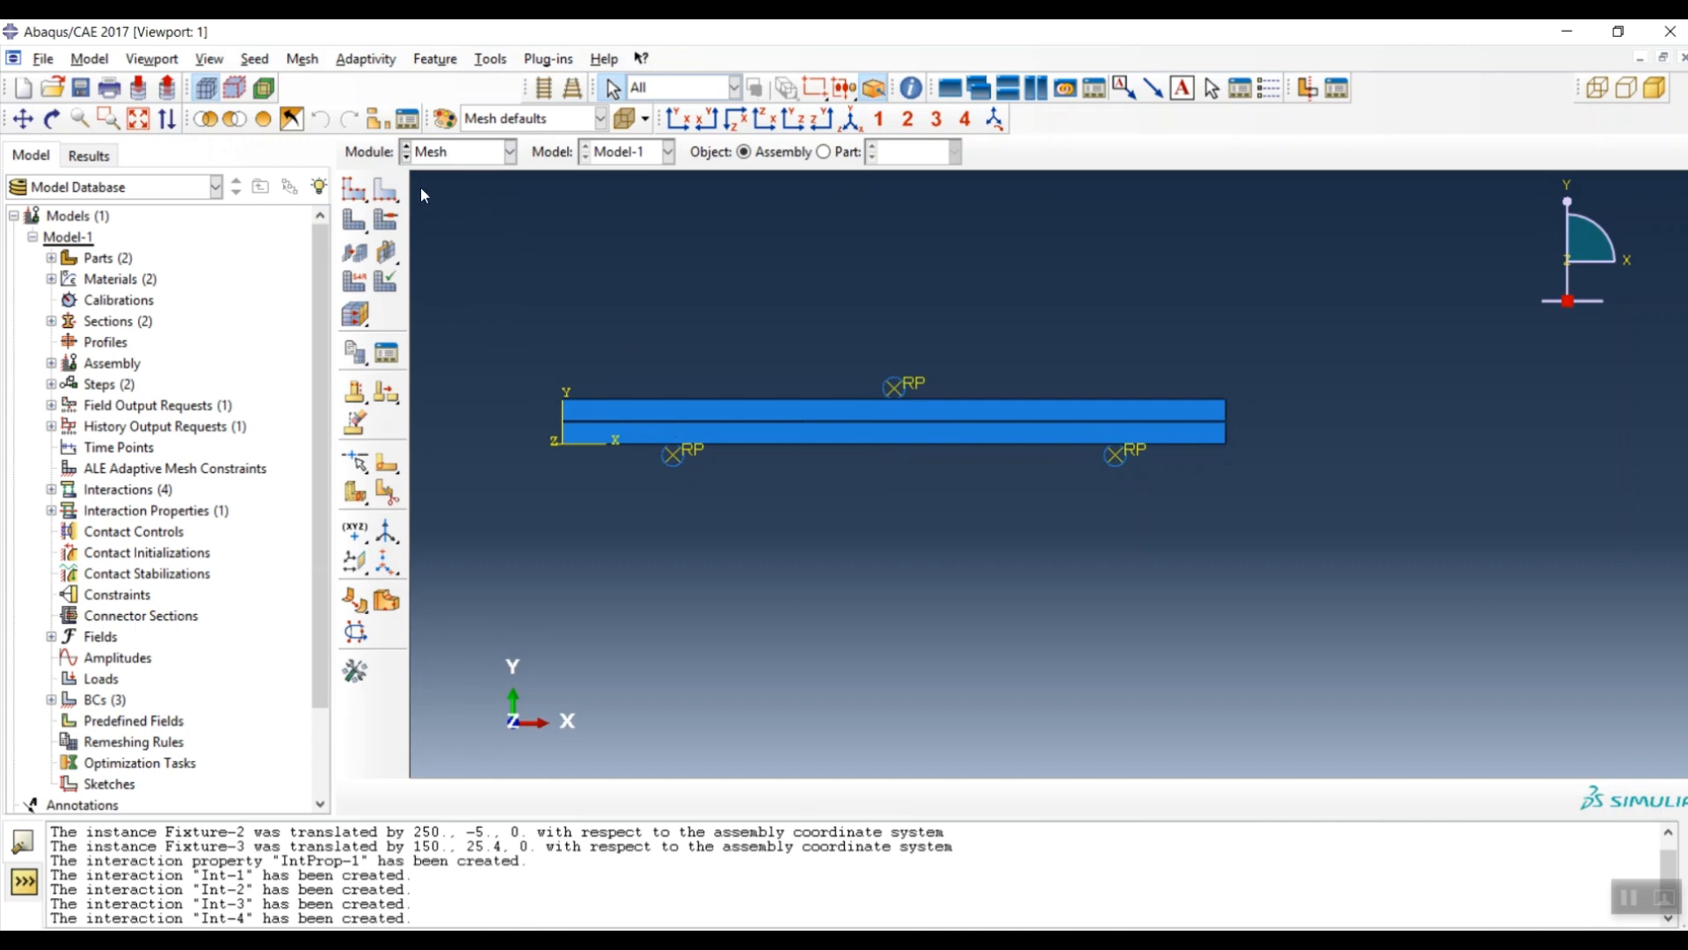
left_click(825, 153)
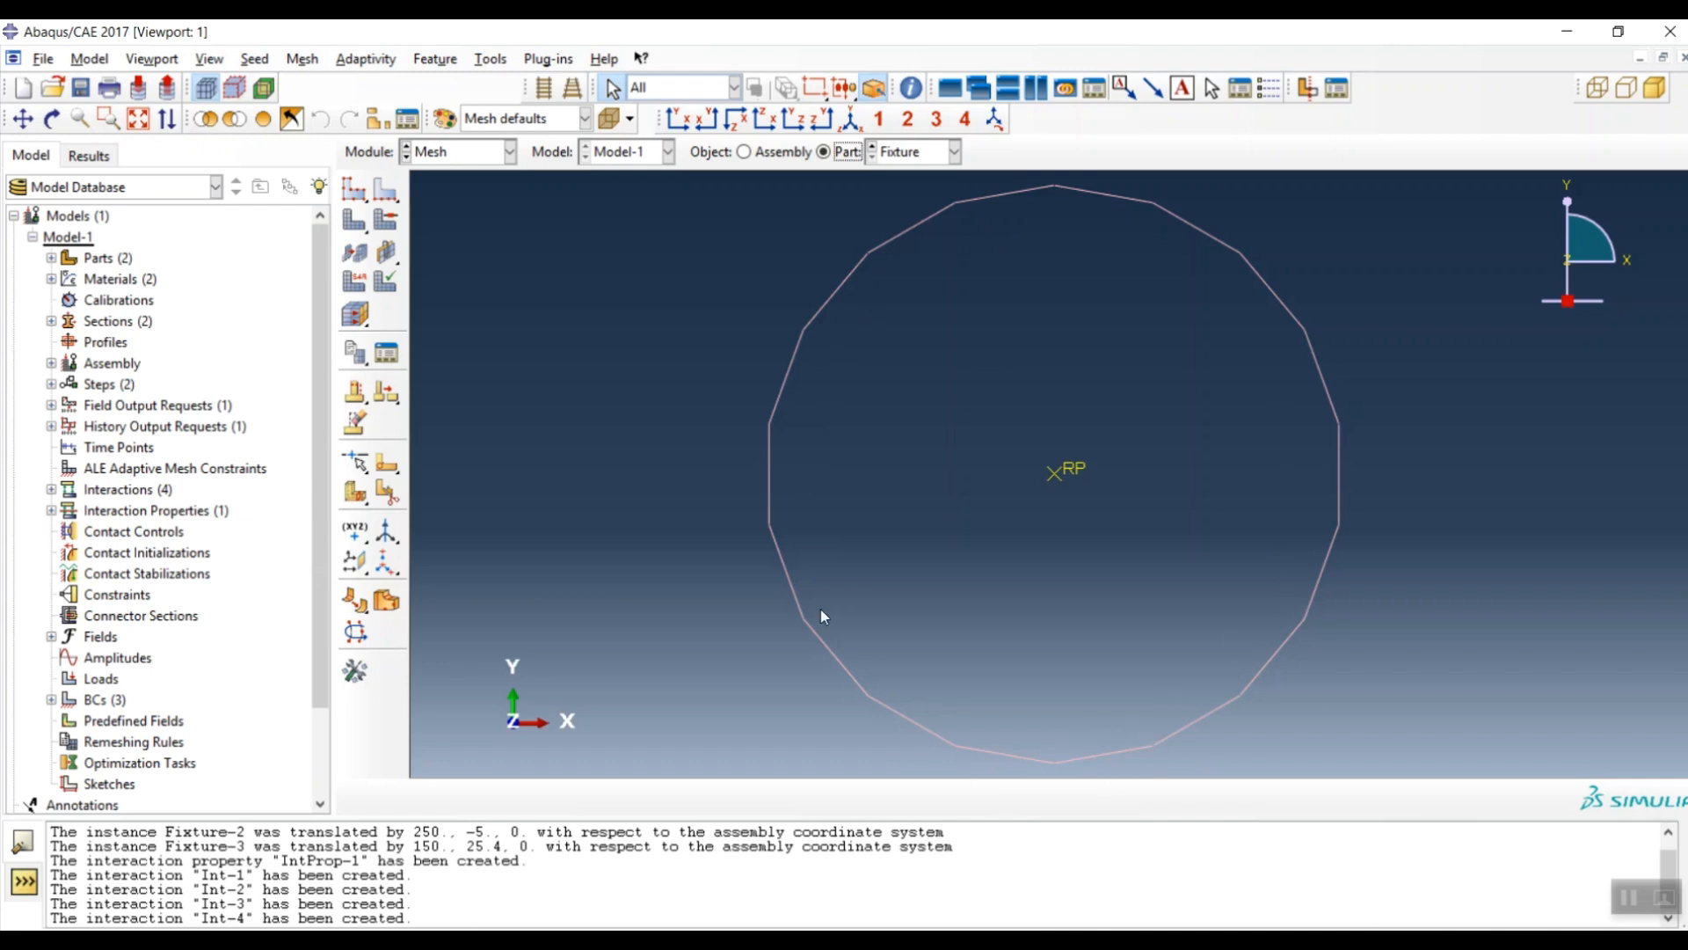
left_click(354, 227)
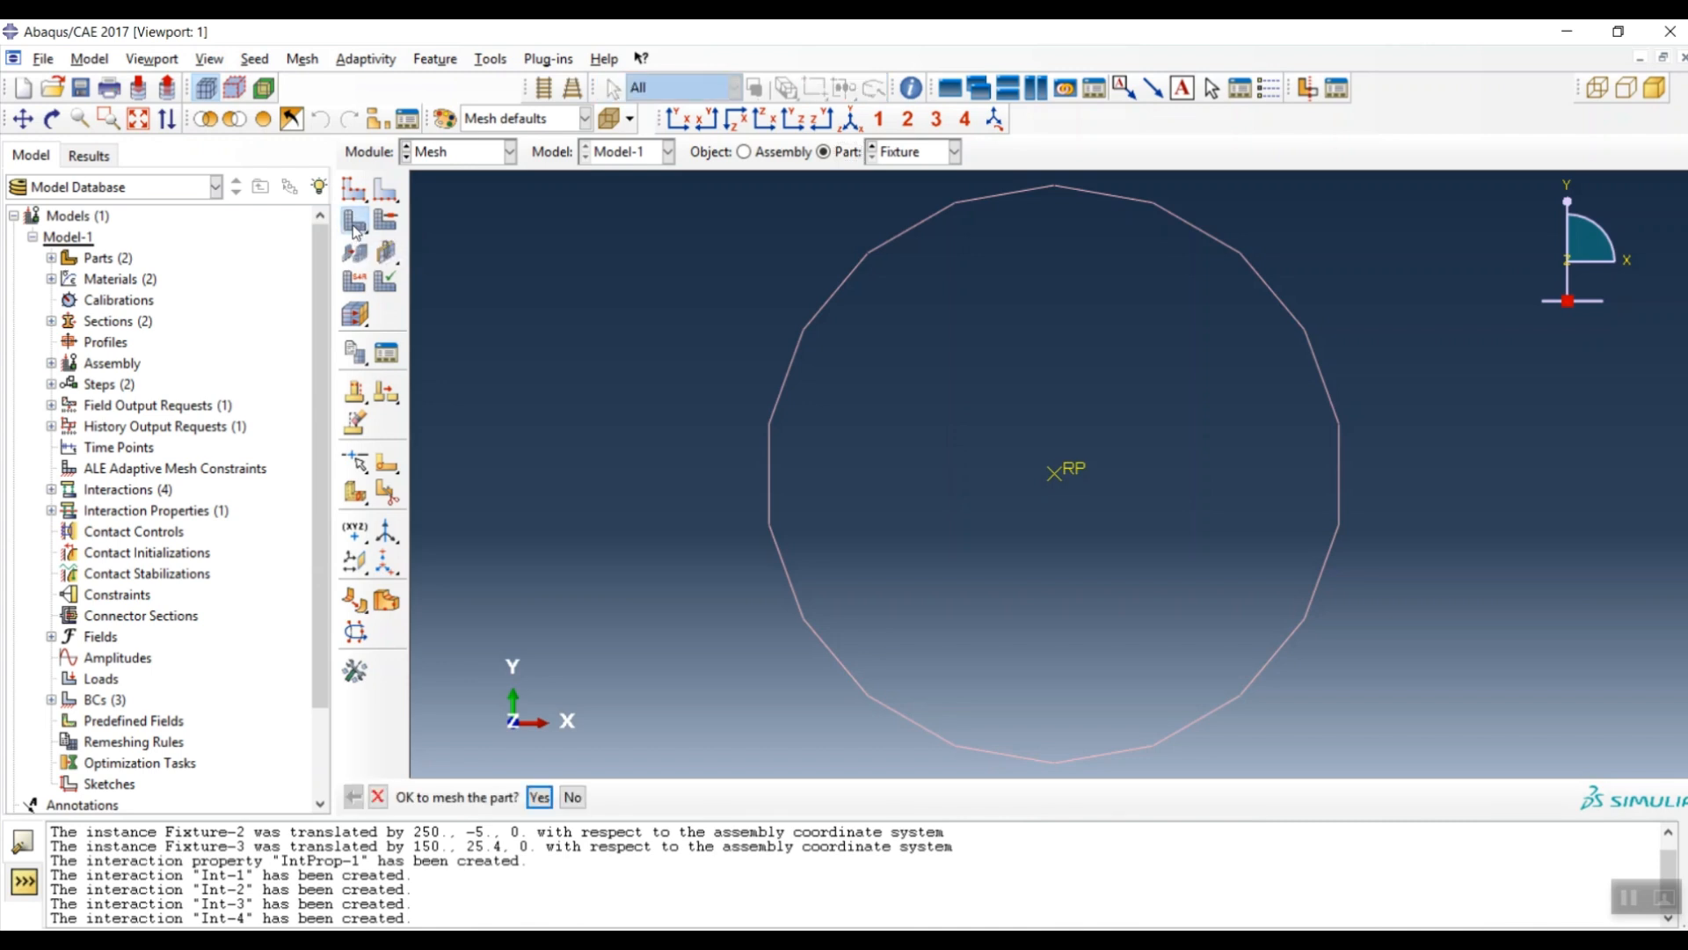
left_click(539, 797)
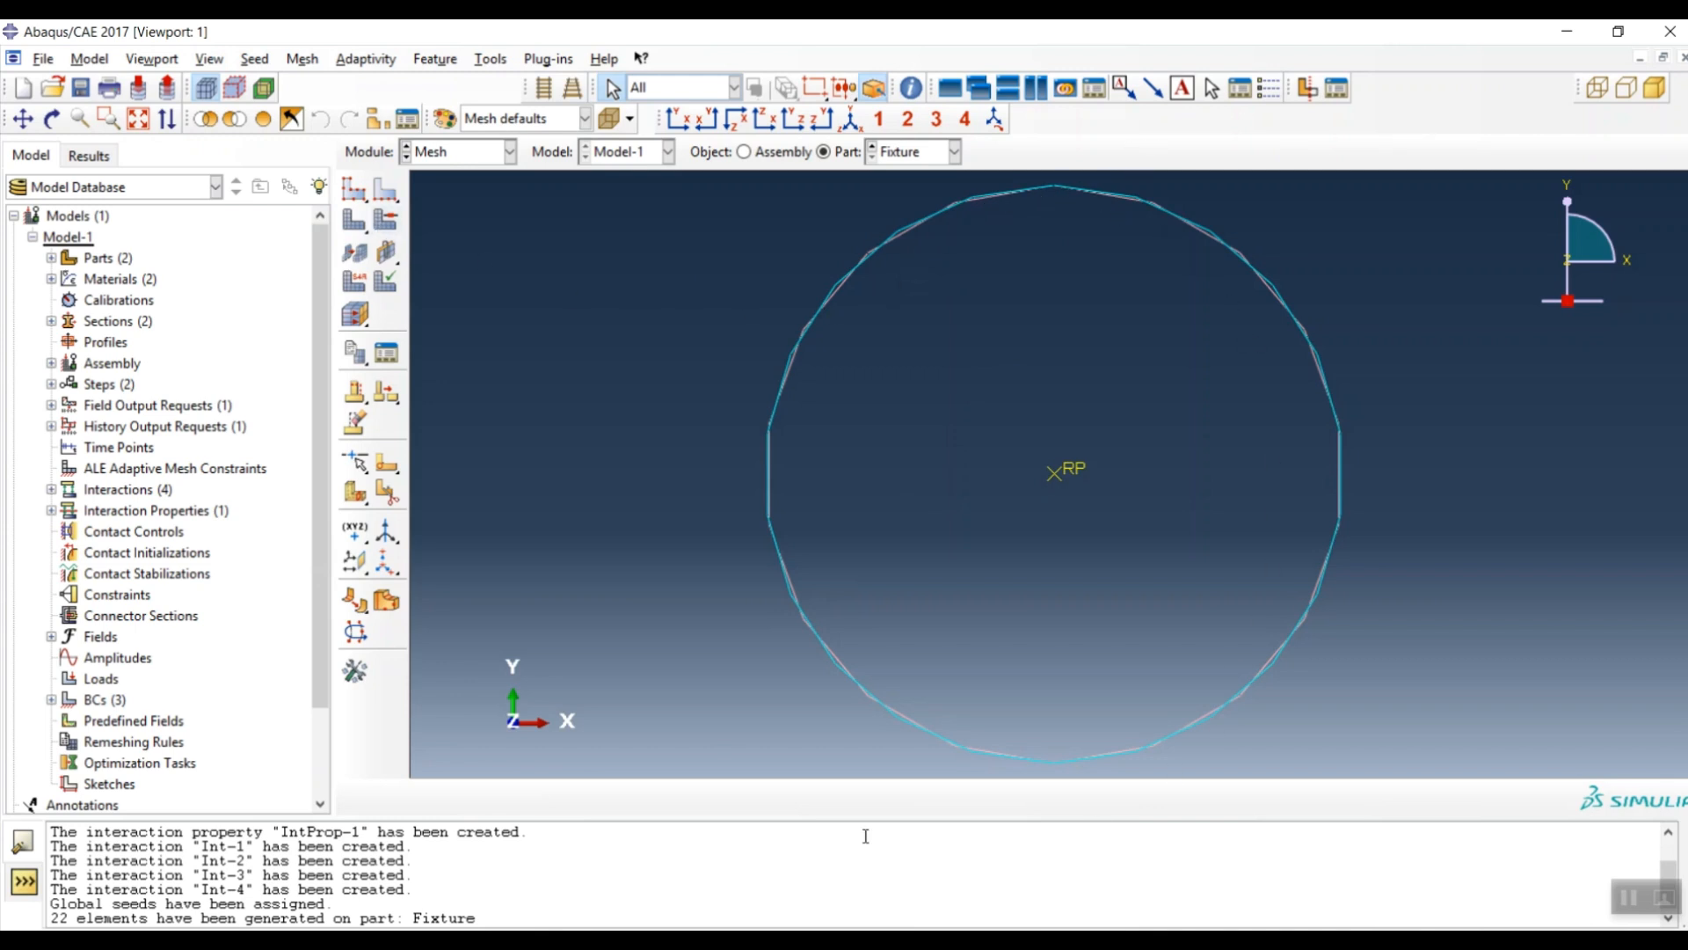
left_click(915, 151)
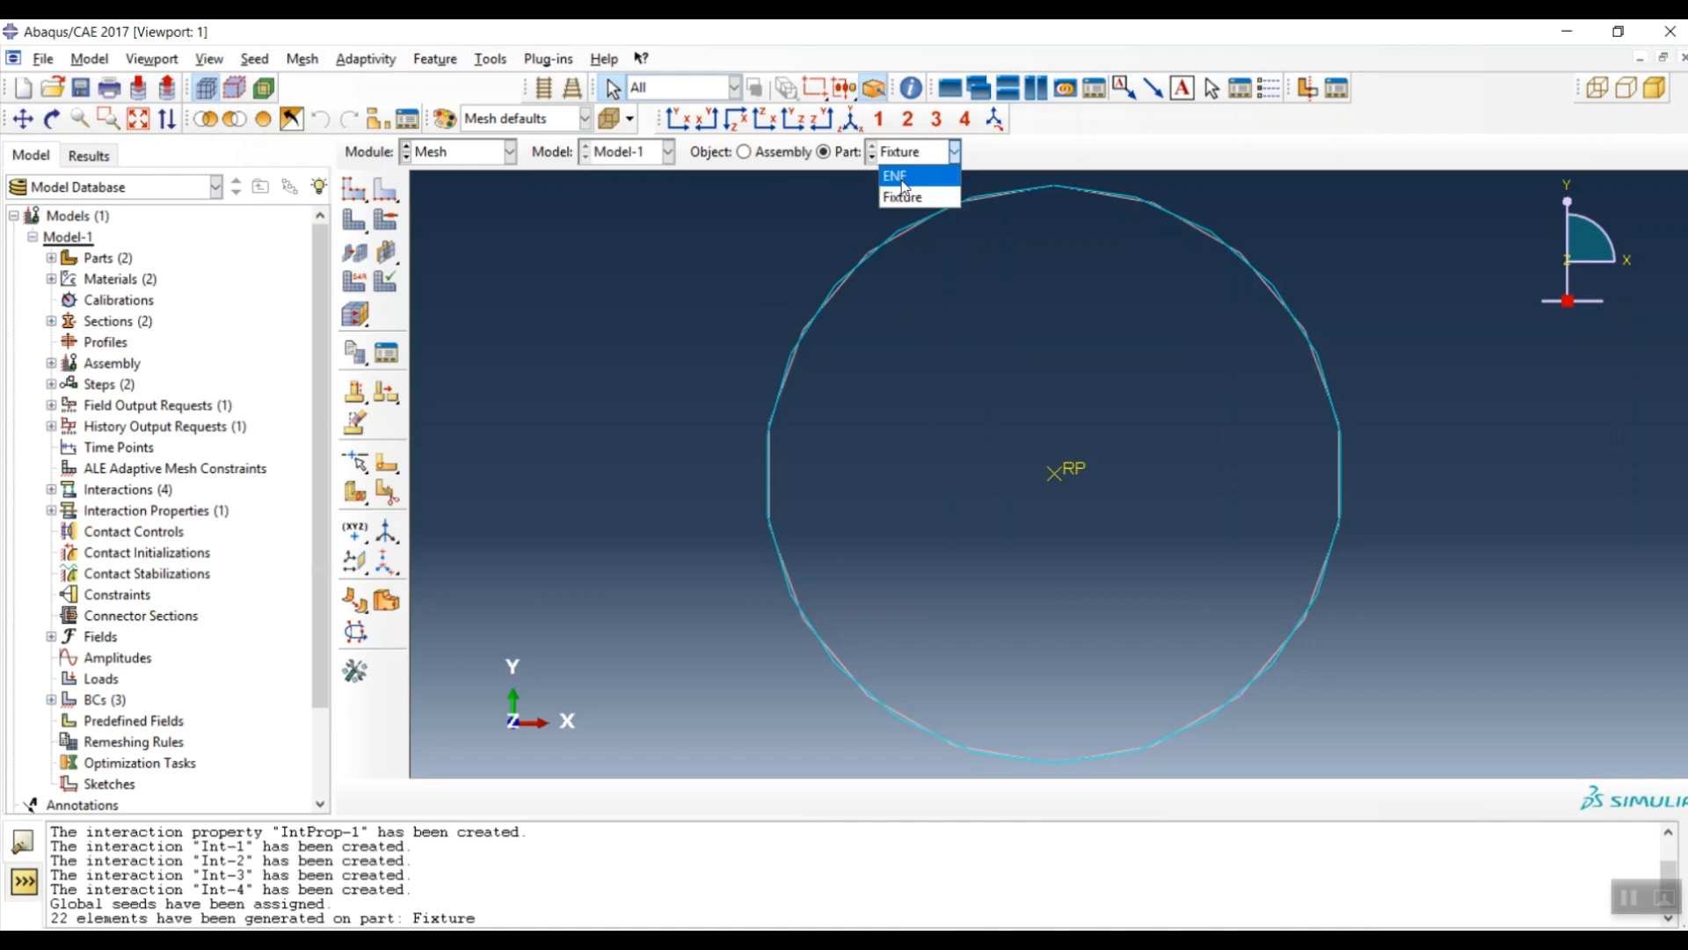
- Give both faces of the ENF part quad-only structured mesh controls
left_click(897, 172)
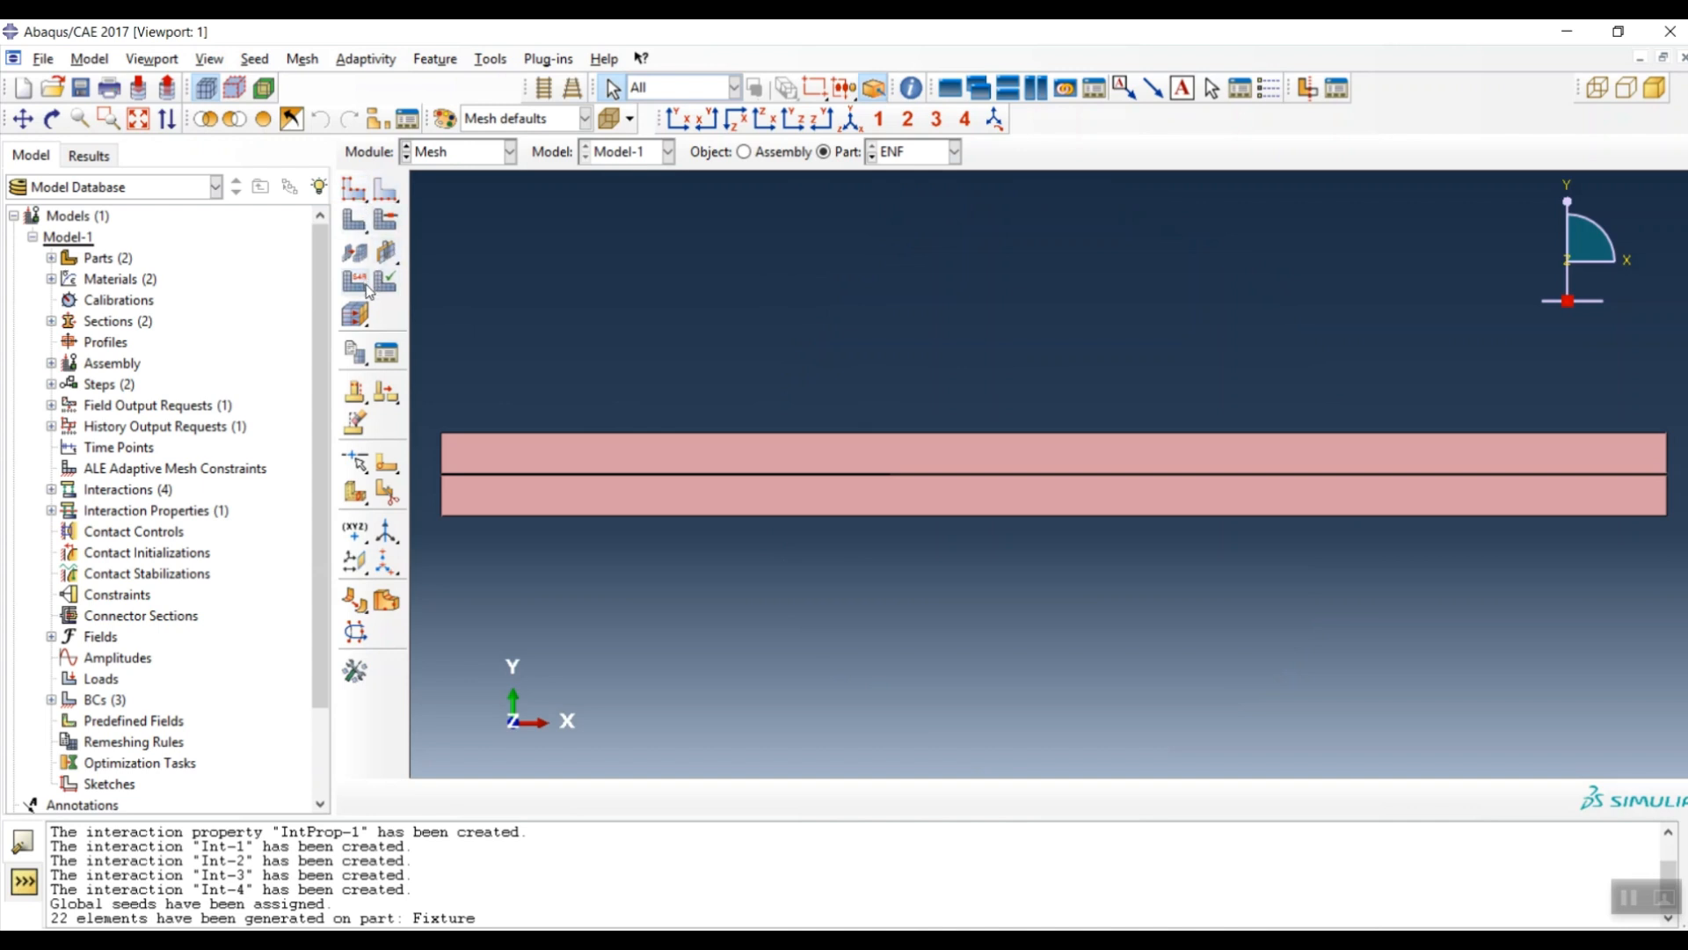
left_click(383, 221)
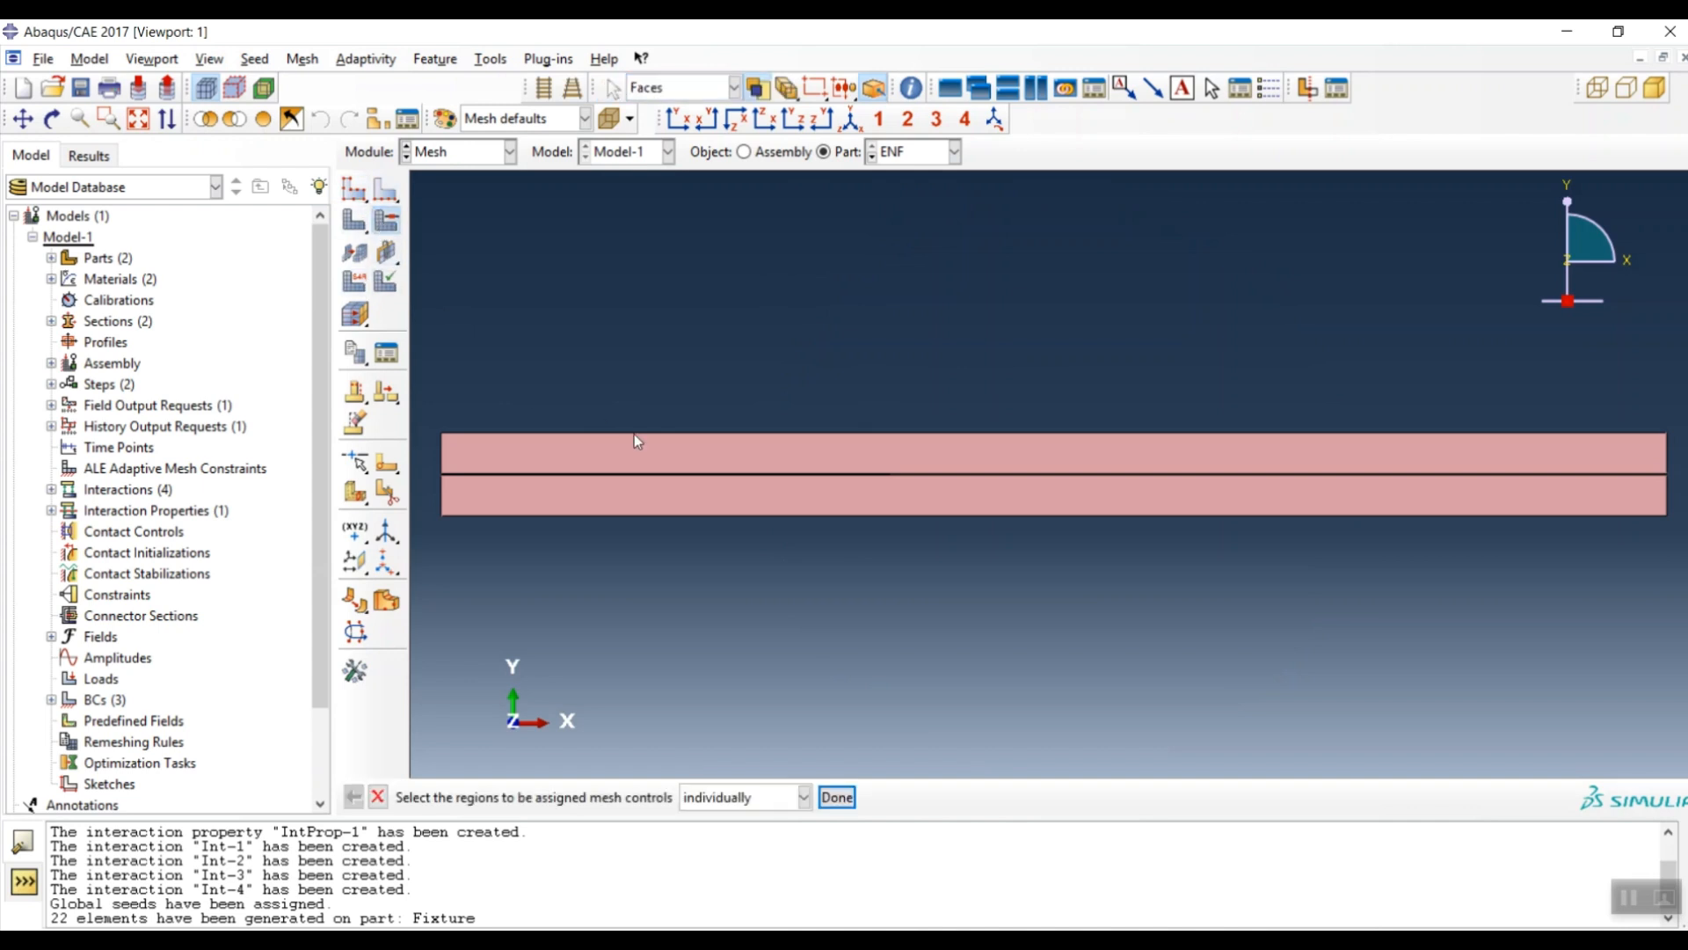
left_click_drag(559, 366, 1187, 640)
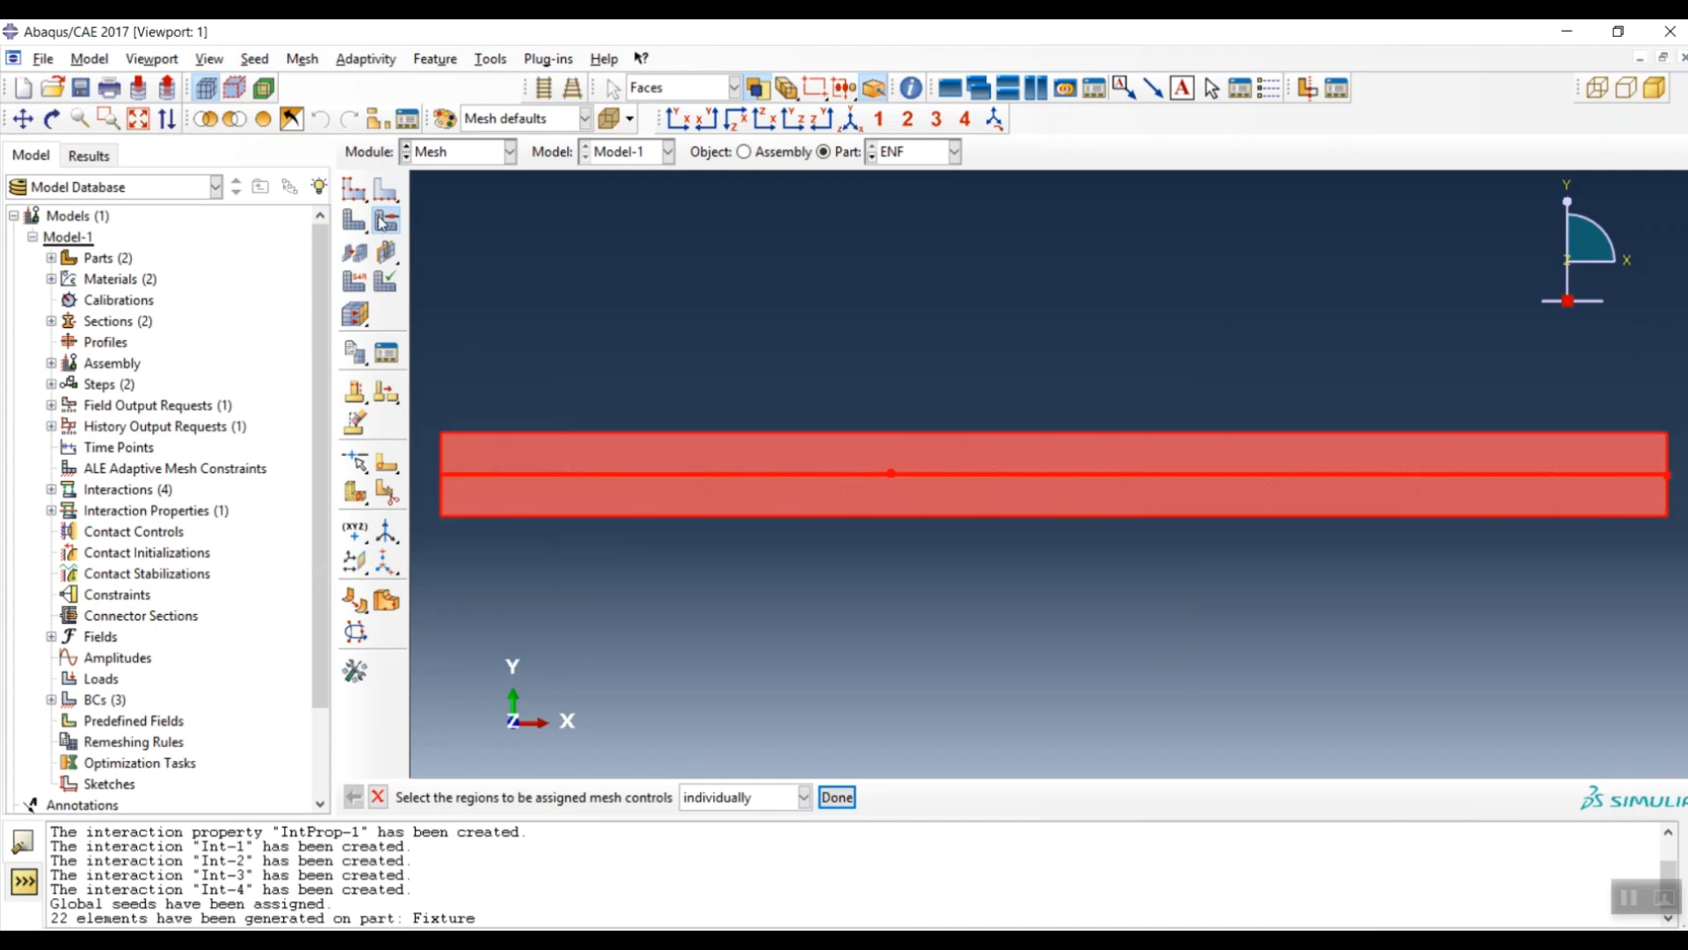
left_click(837, 797)
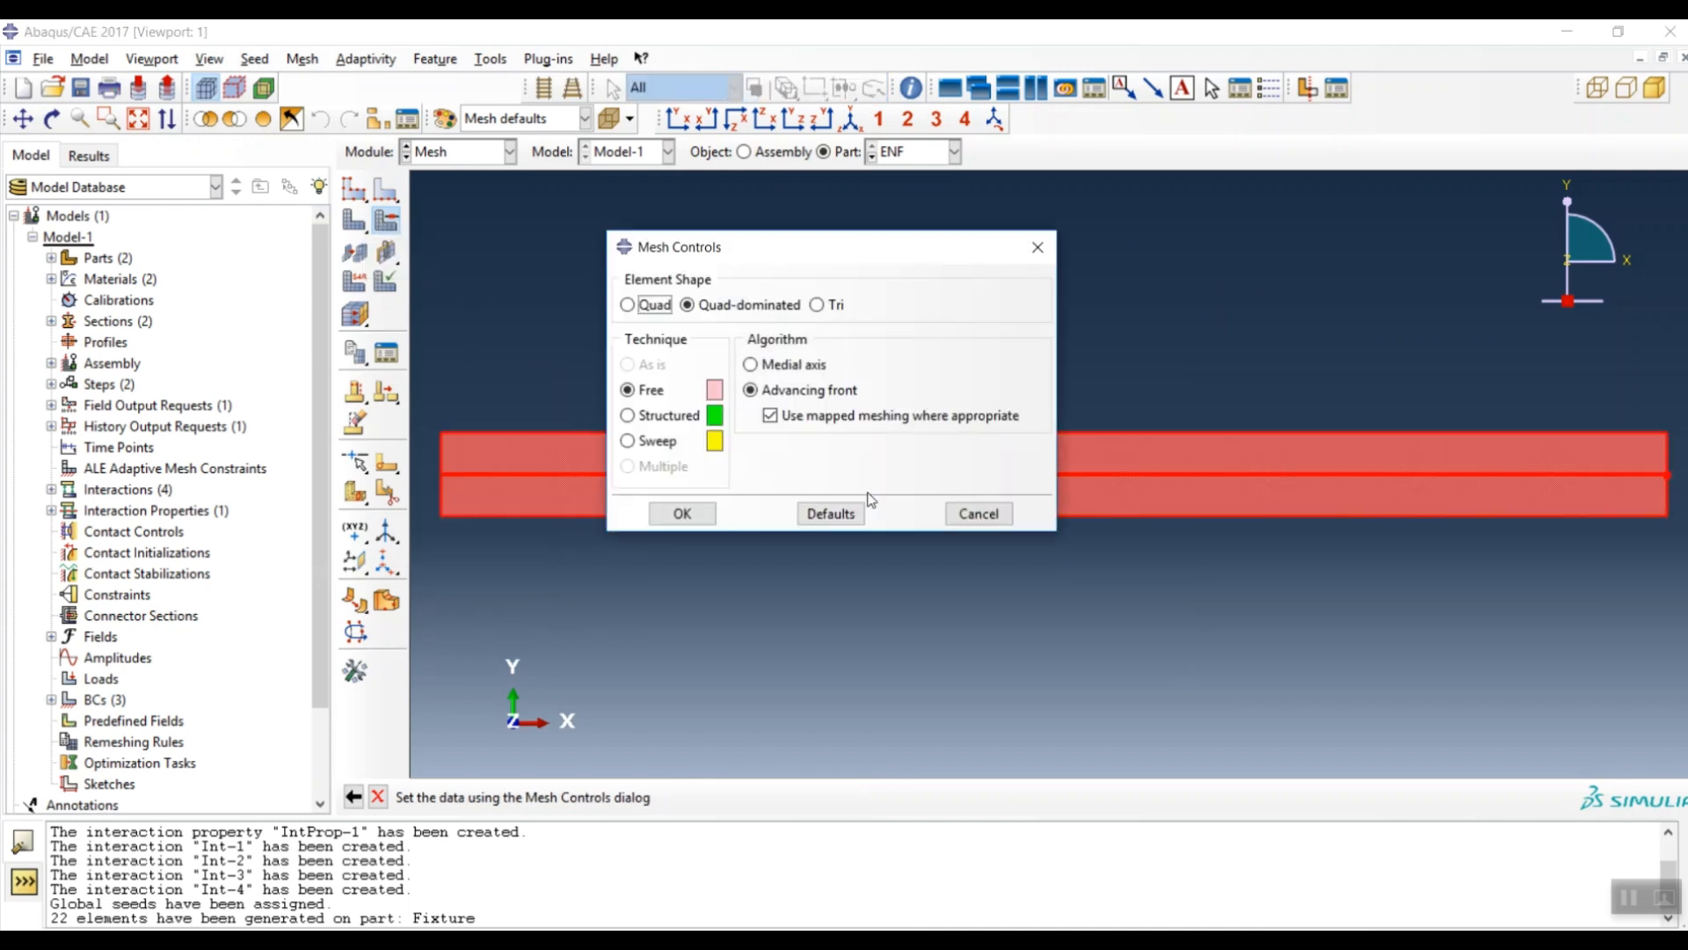
left_click(635, 308)
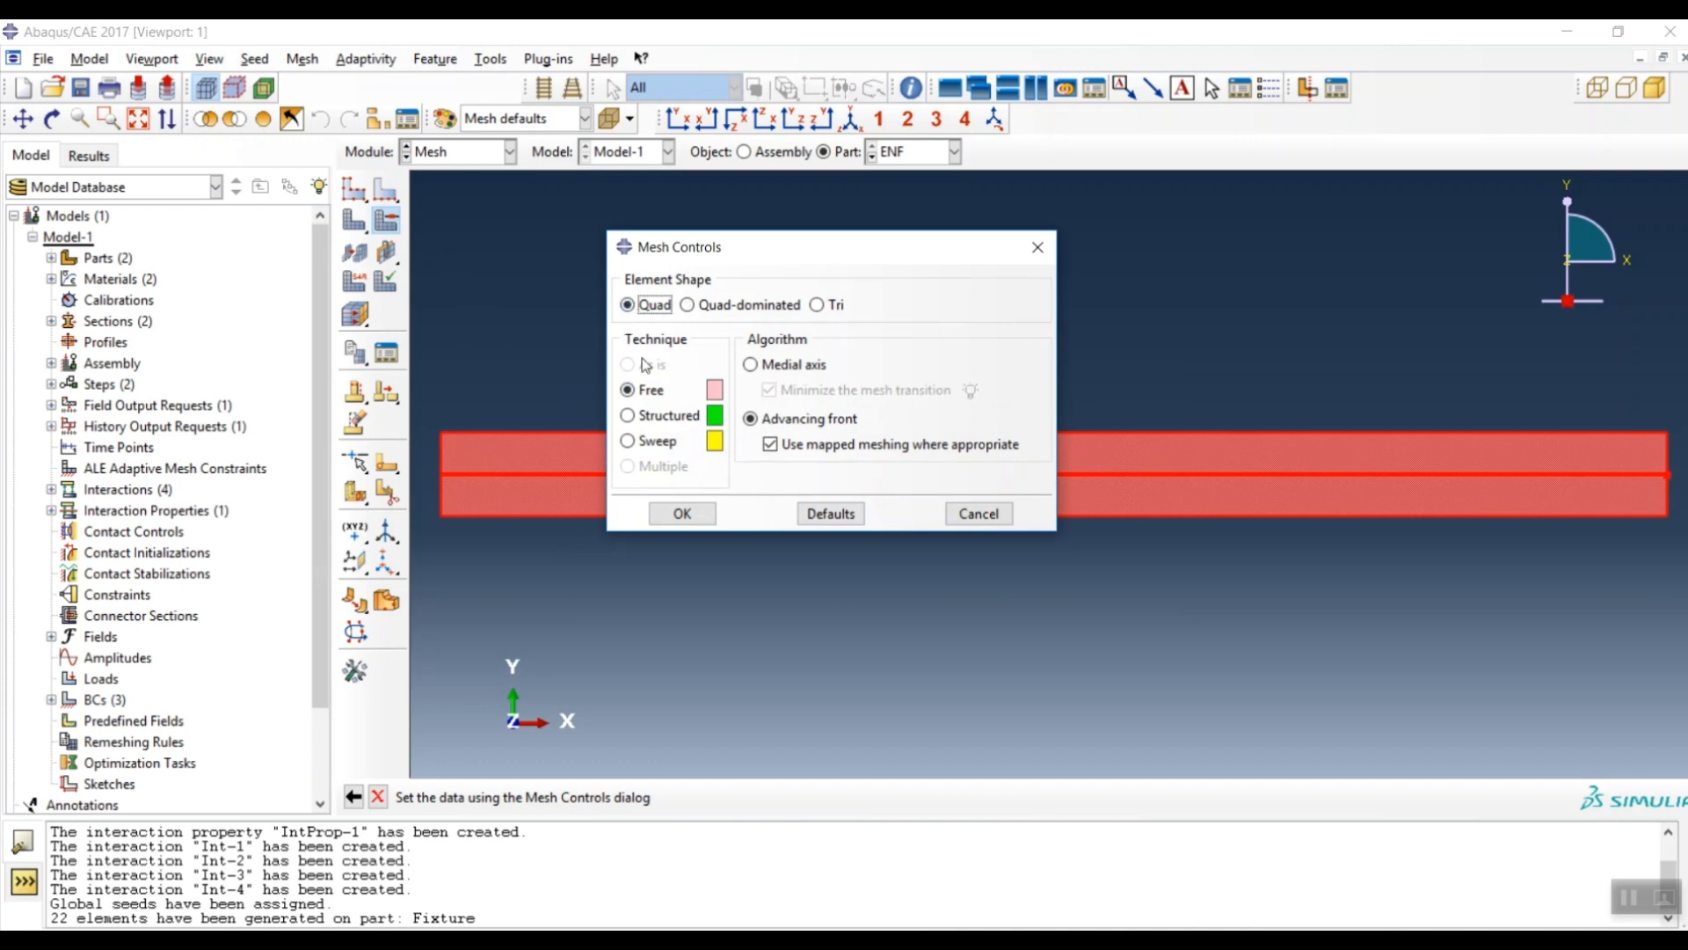
left_click(666, 415)
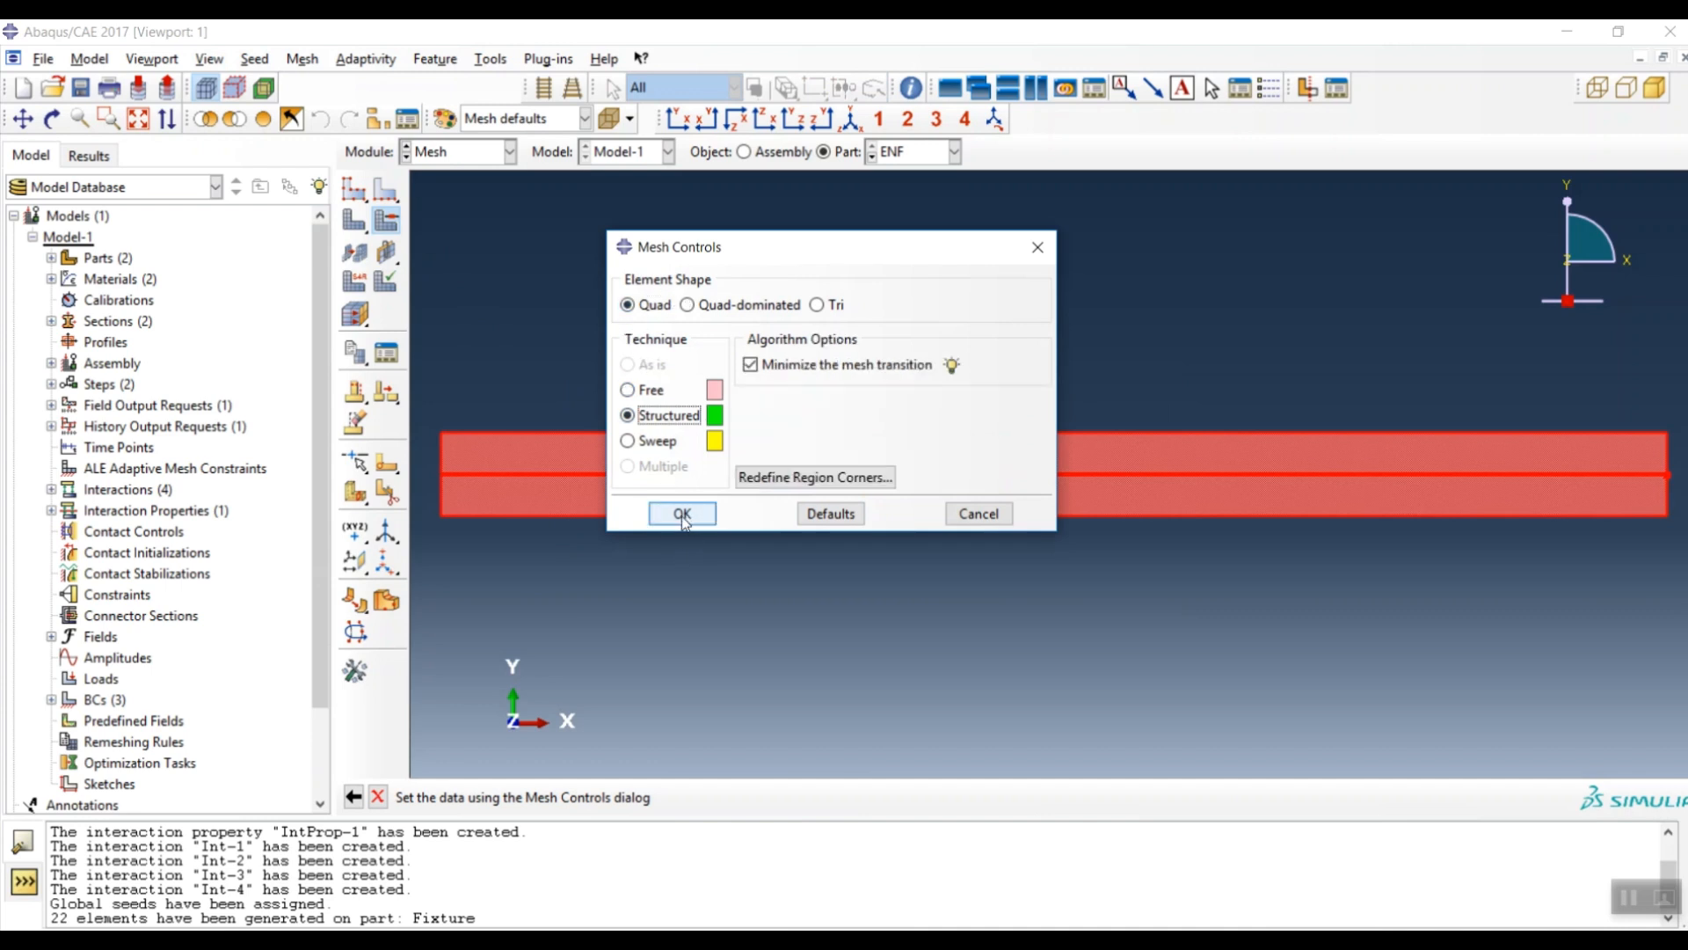
left_click(682, 514)
- Zoom out on the ENF part and start the element type assignment
scroll(996, 492, "down", 4)
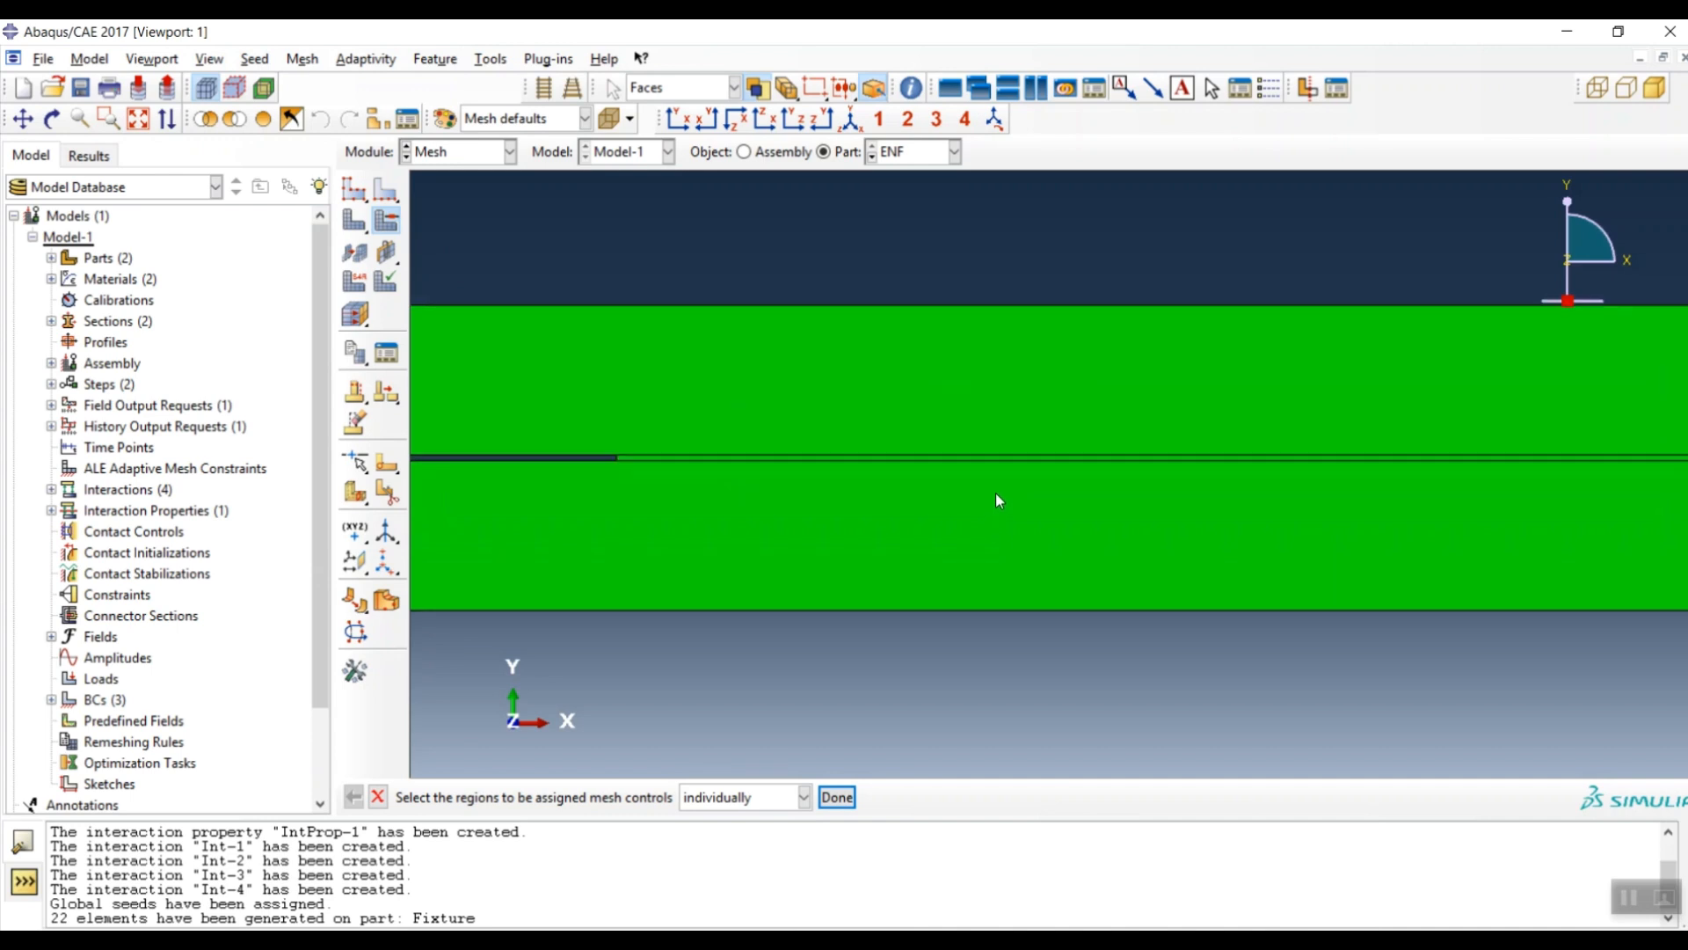
scroll(772, 472, "up", 3)
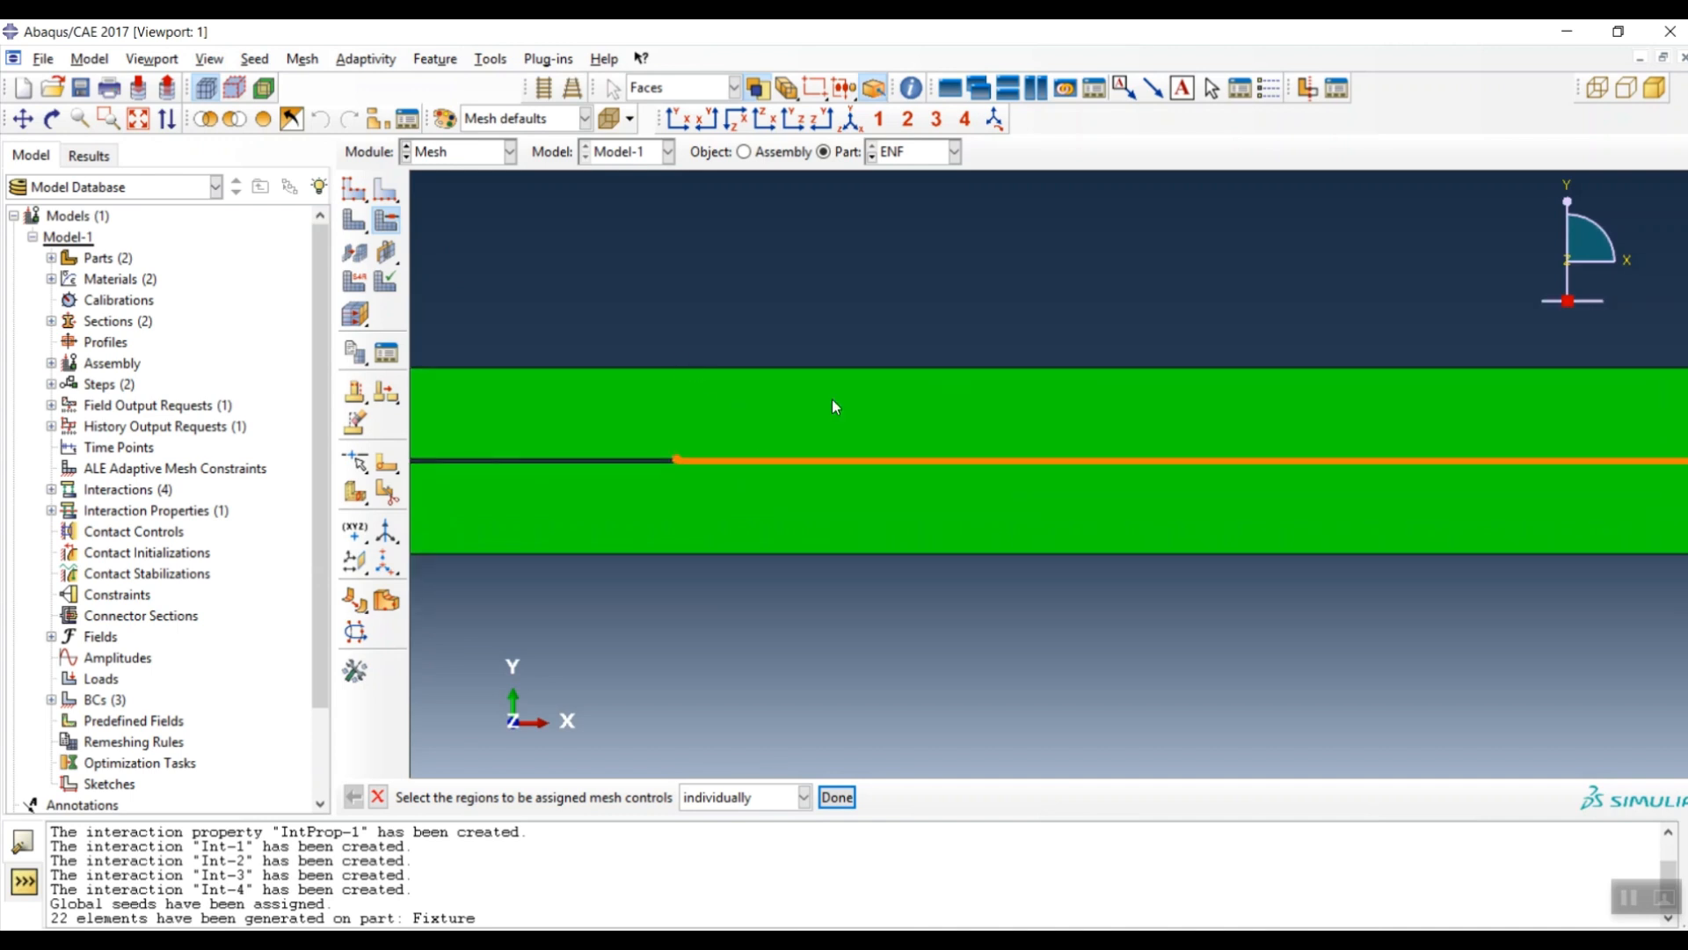
scroll(999, 402, "up", 2)
scroll(747, 588, "up", 2)
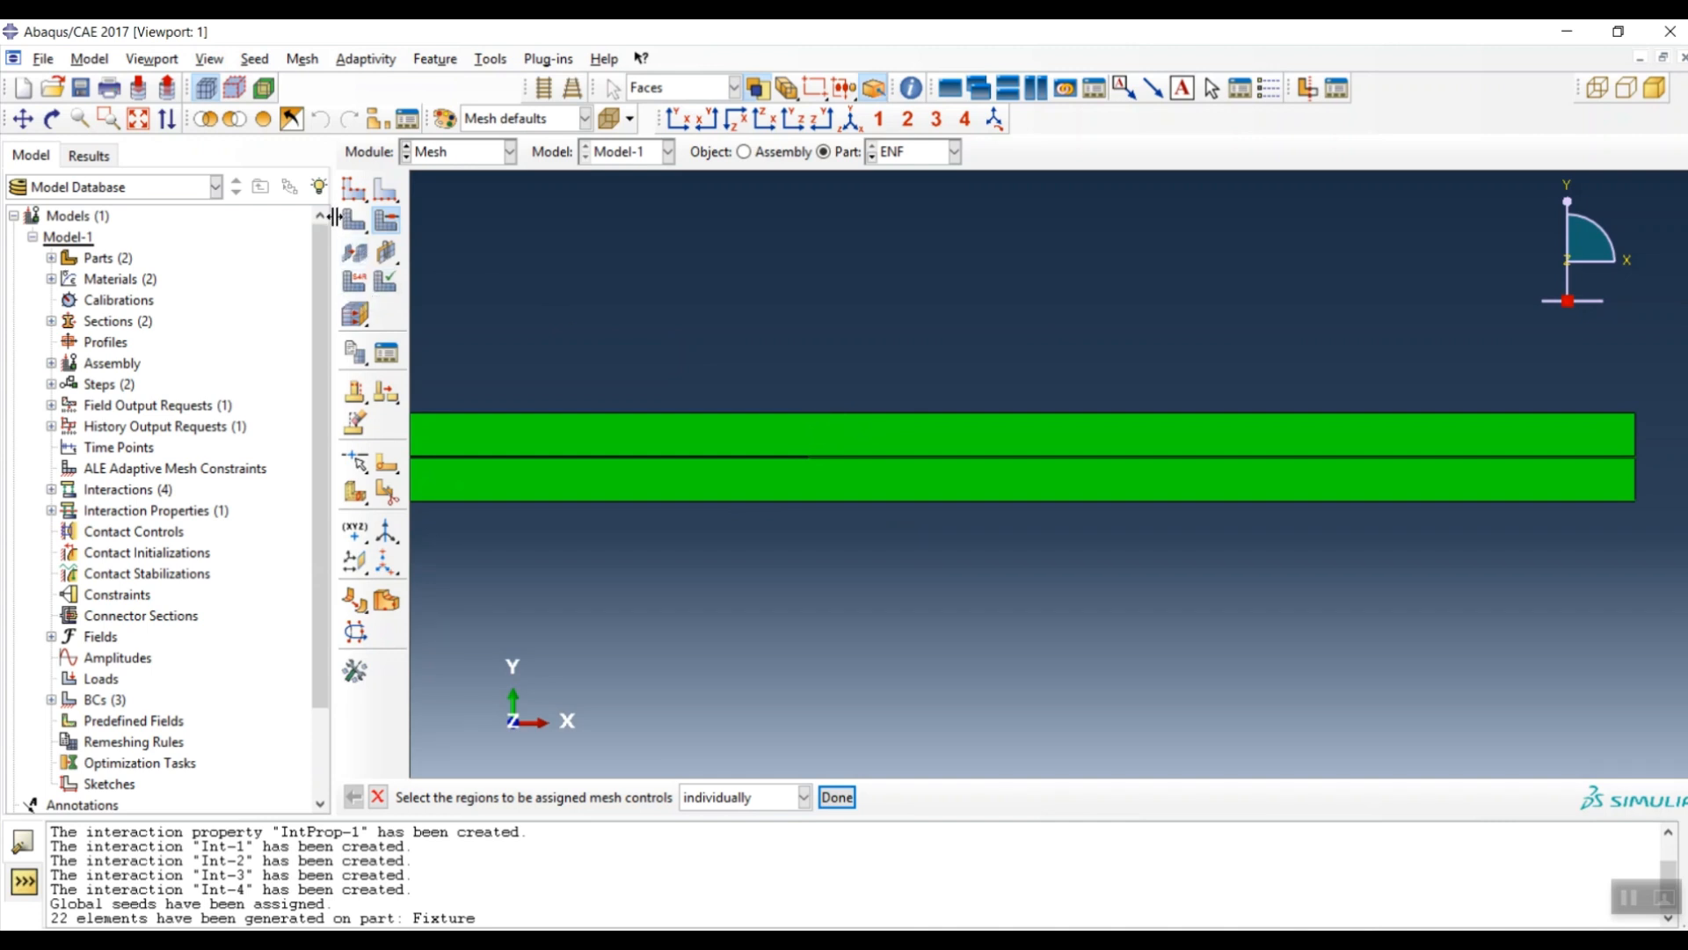
scroll(800, 445, "up", 2)
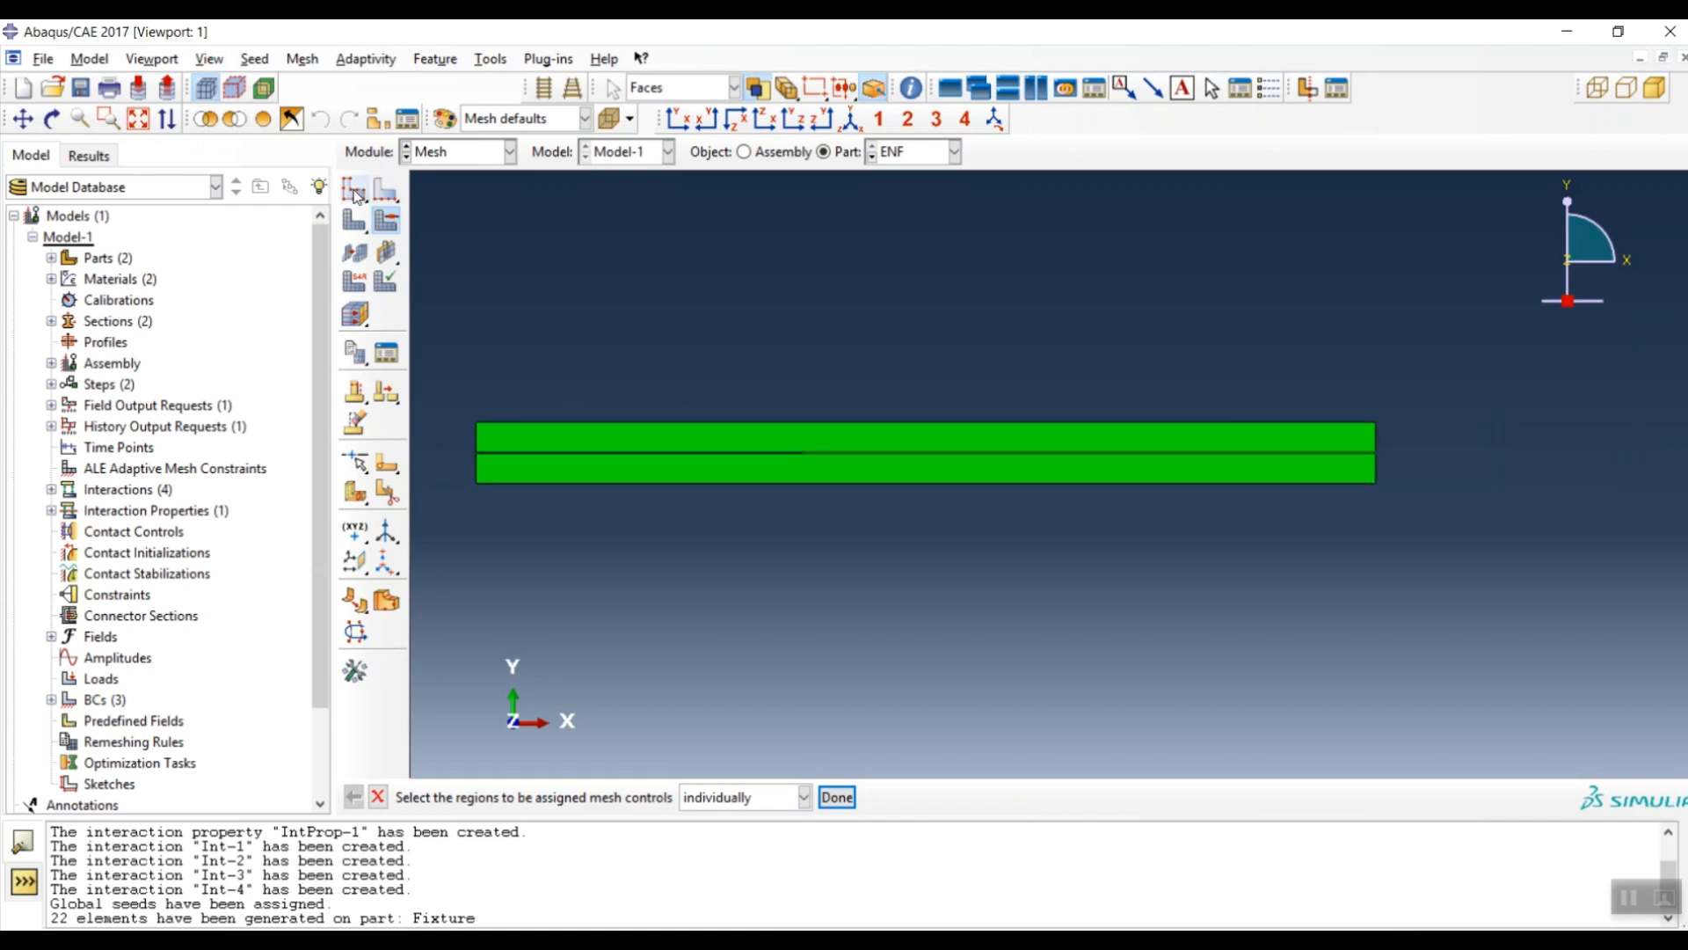
left_click(356, 284)
- Assign CPE4R plane-strain elements to the top and bottom laminate faces
scroll(709, 434, "down", 3)
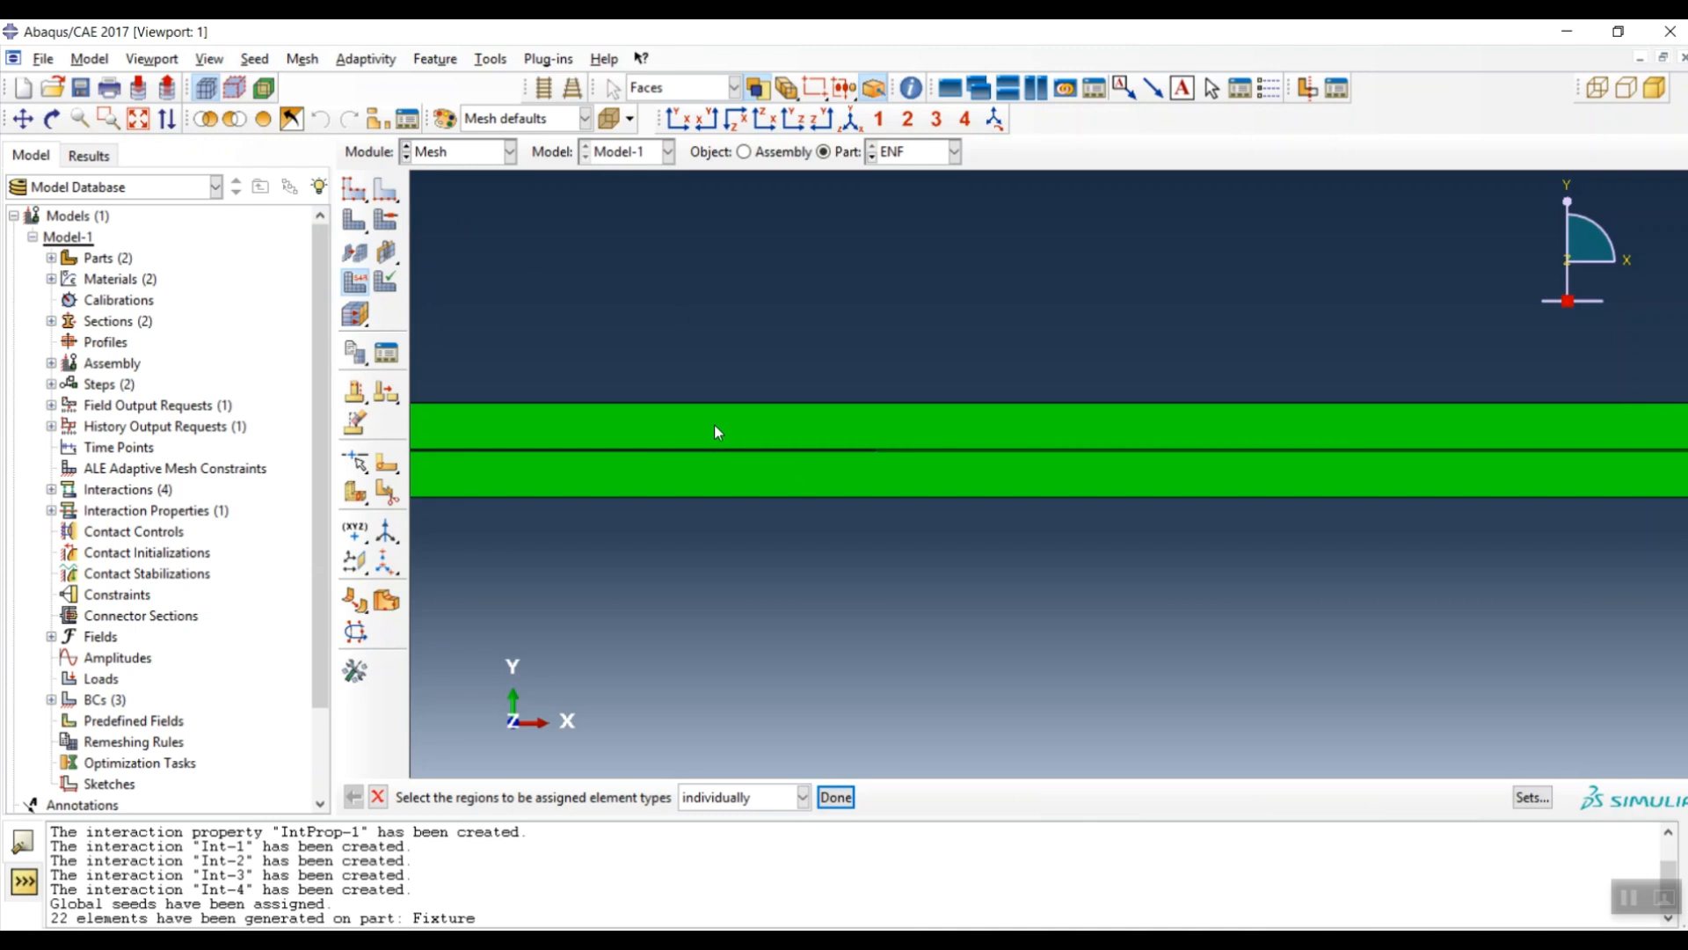
left_click(774, 437)
left_click(747, 521, "shift")
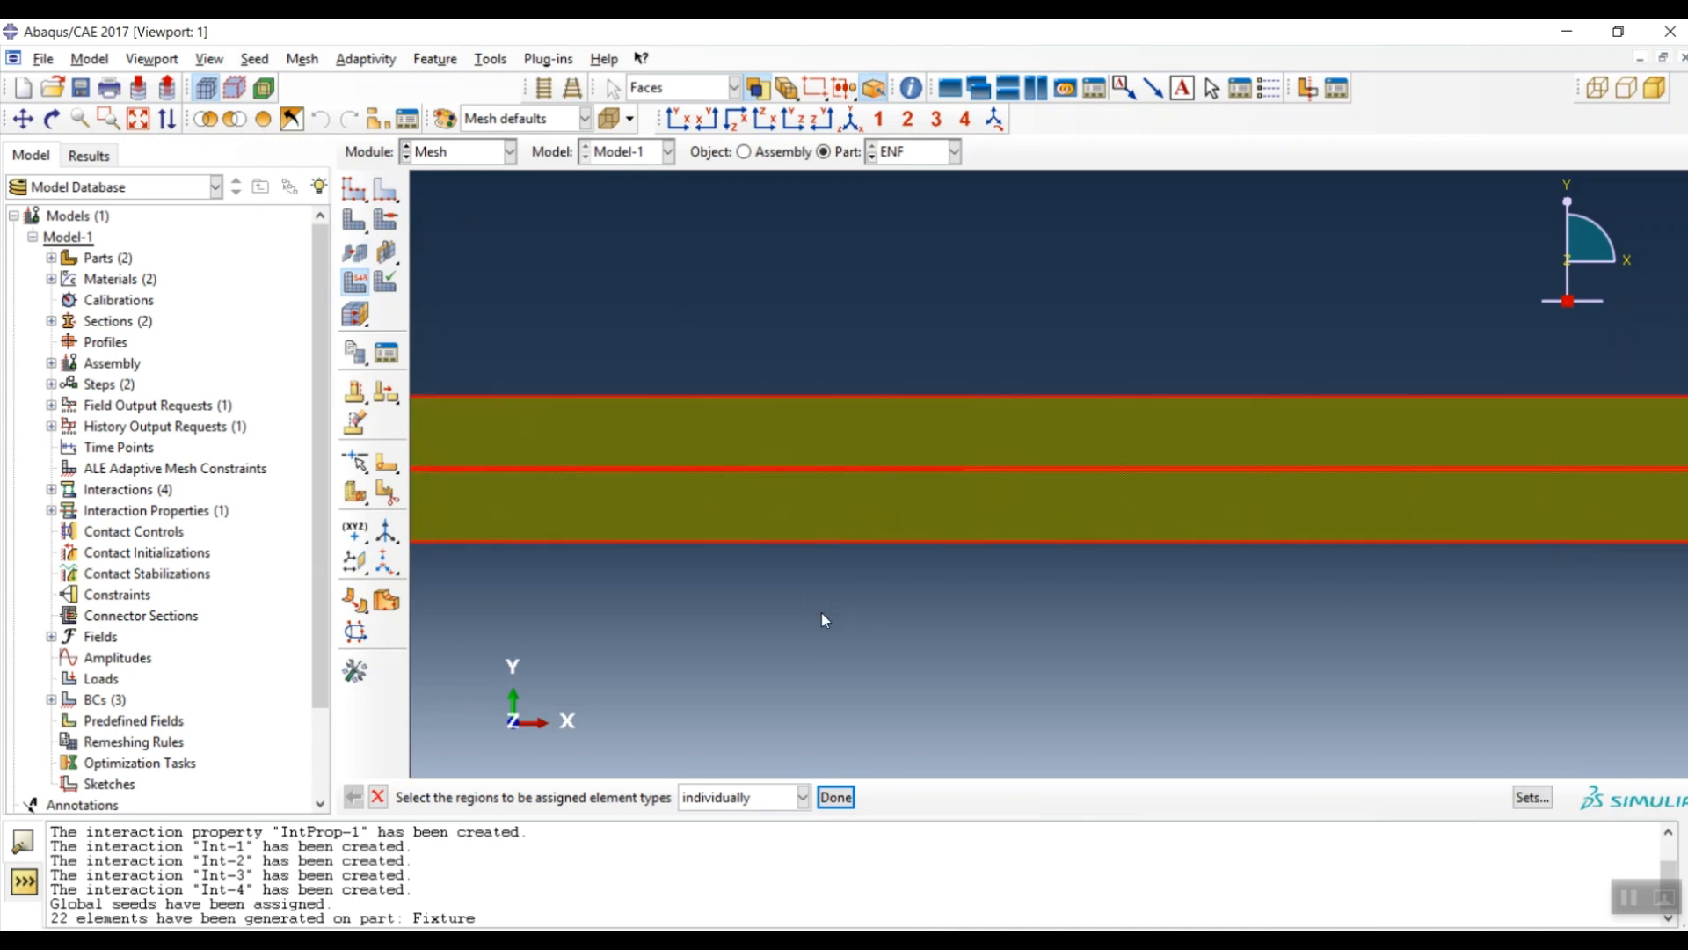
middle_click(824, 620)
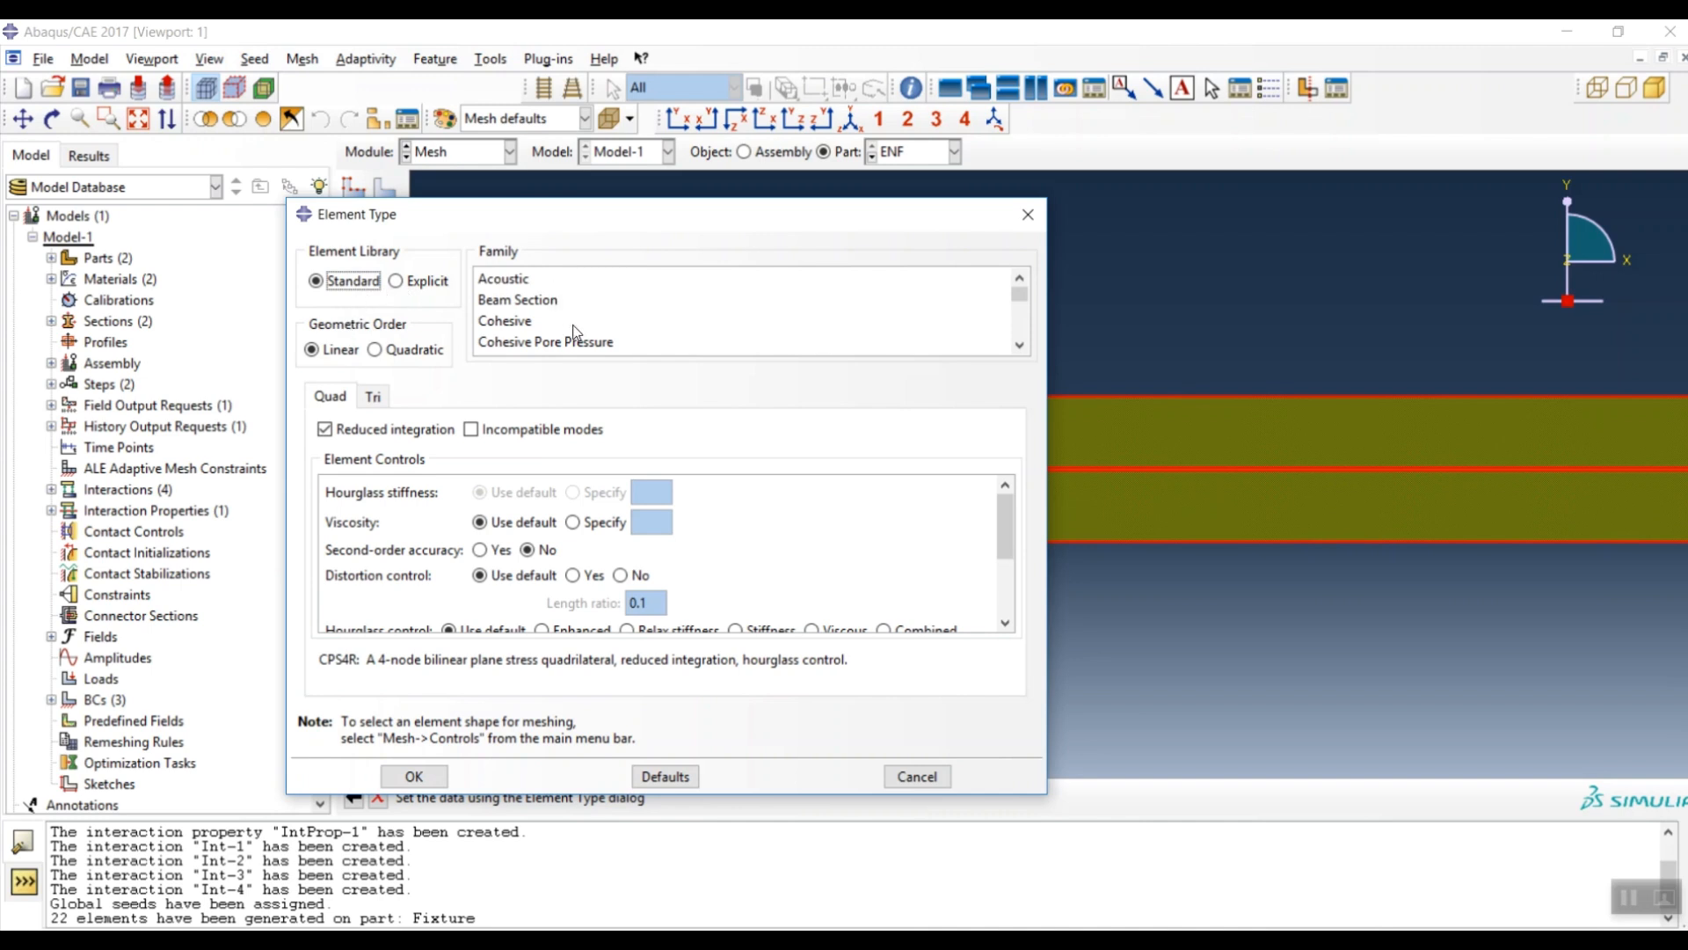
scroll(576, 323, "down", 3)
left_click(579, 308)
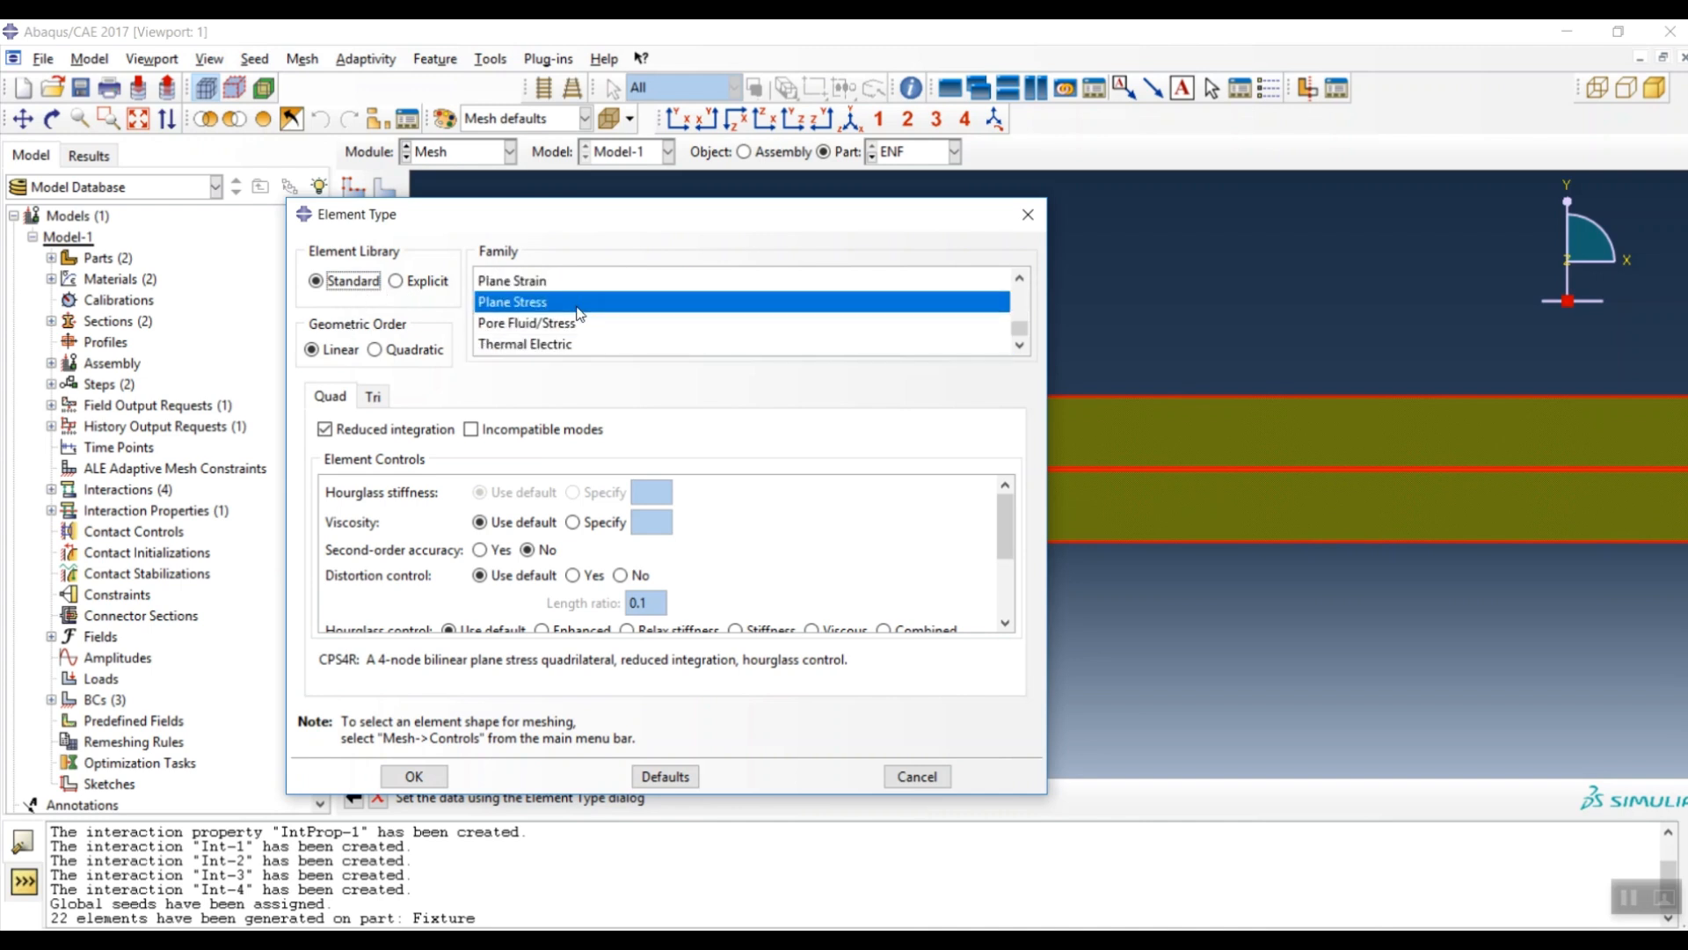
left_click(516, 281)
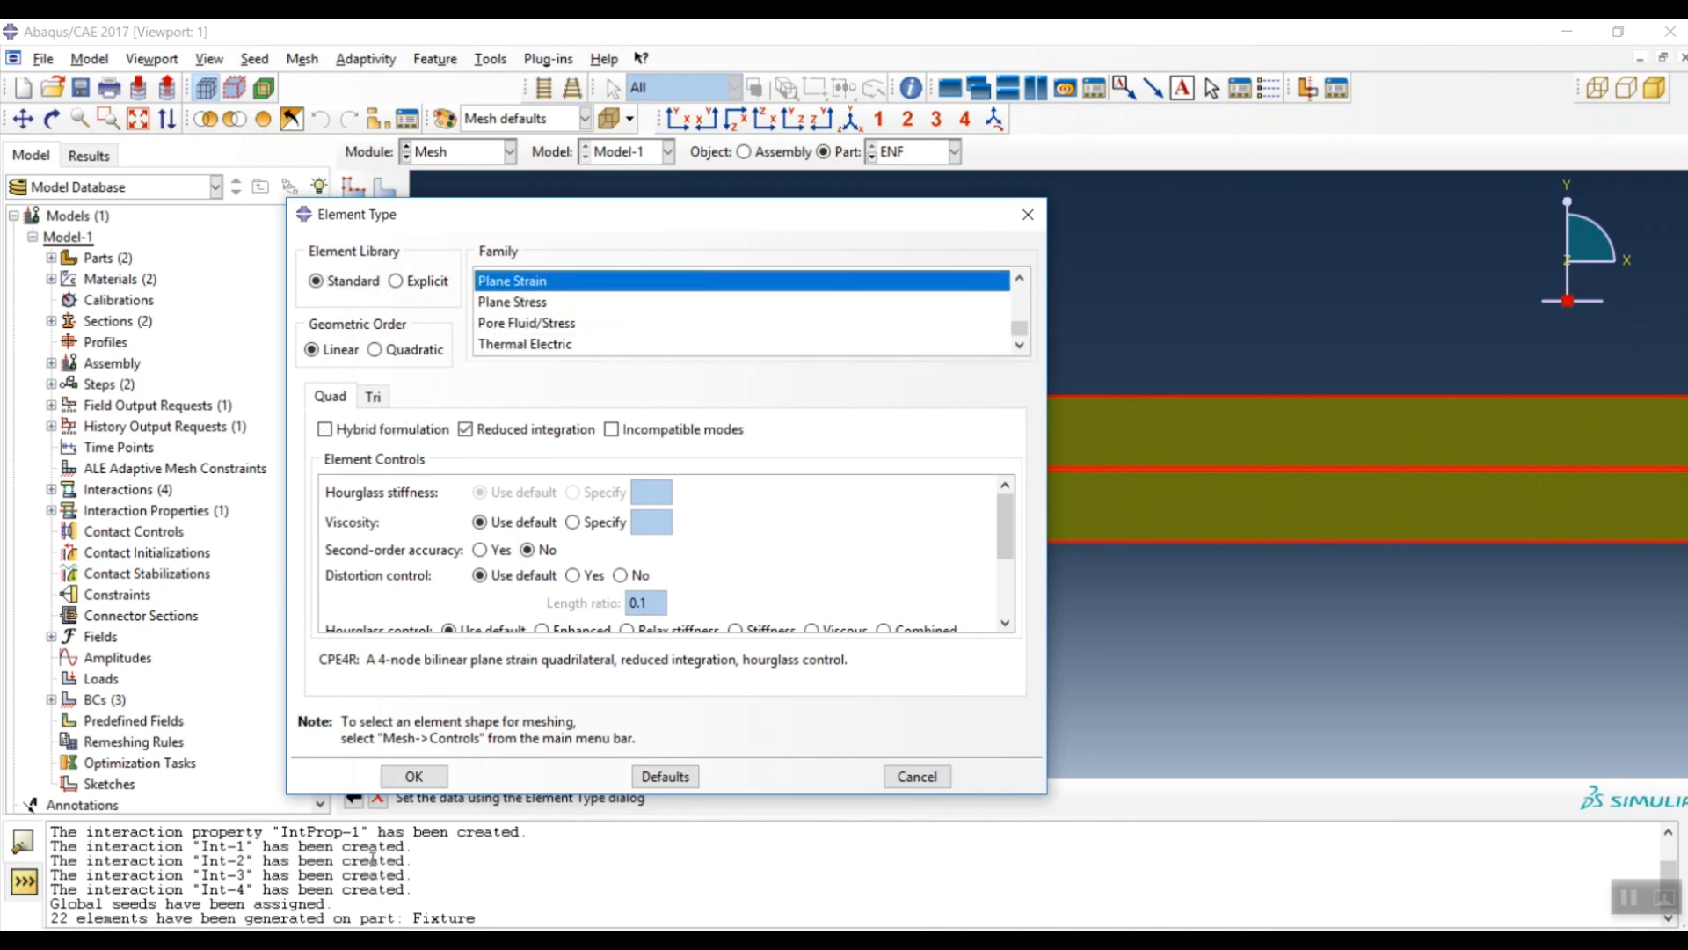
left_click(414, 776)
- Select the thin adhesive strip and choose the Cohesive element family (COH2D4)
scroll(1106, 491, "up", 5)
left_click(1135, 482)
middle_click(652, 625)
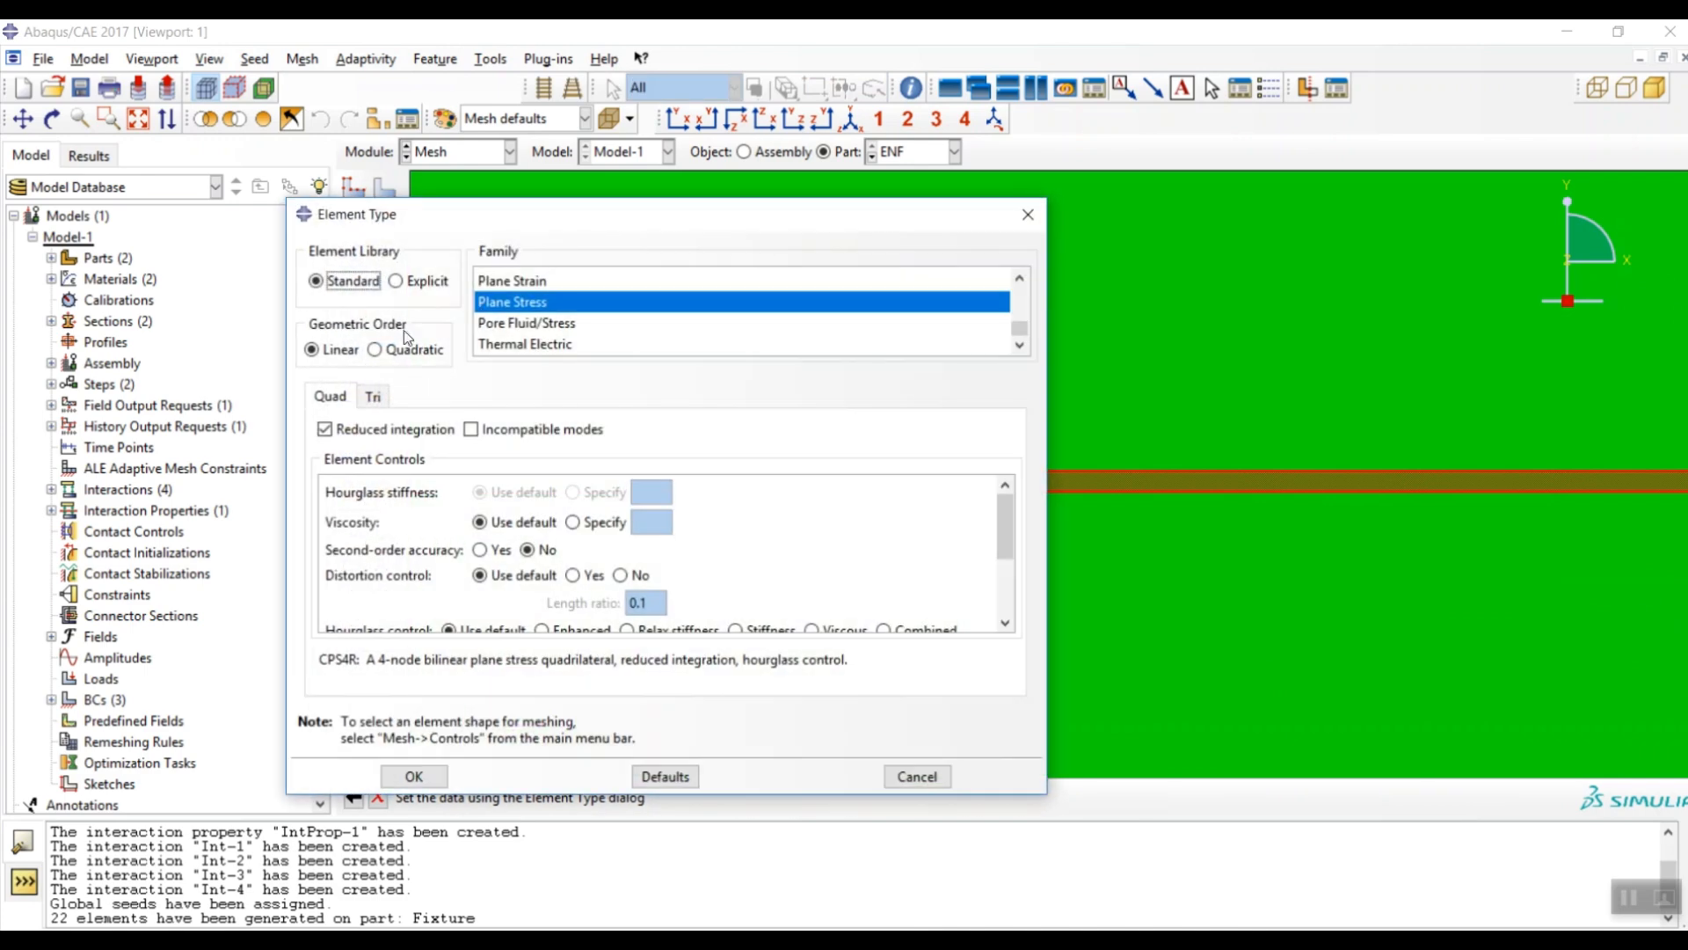
scroll(527, 299, "up", 5)
left_click(525, 281)
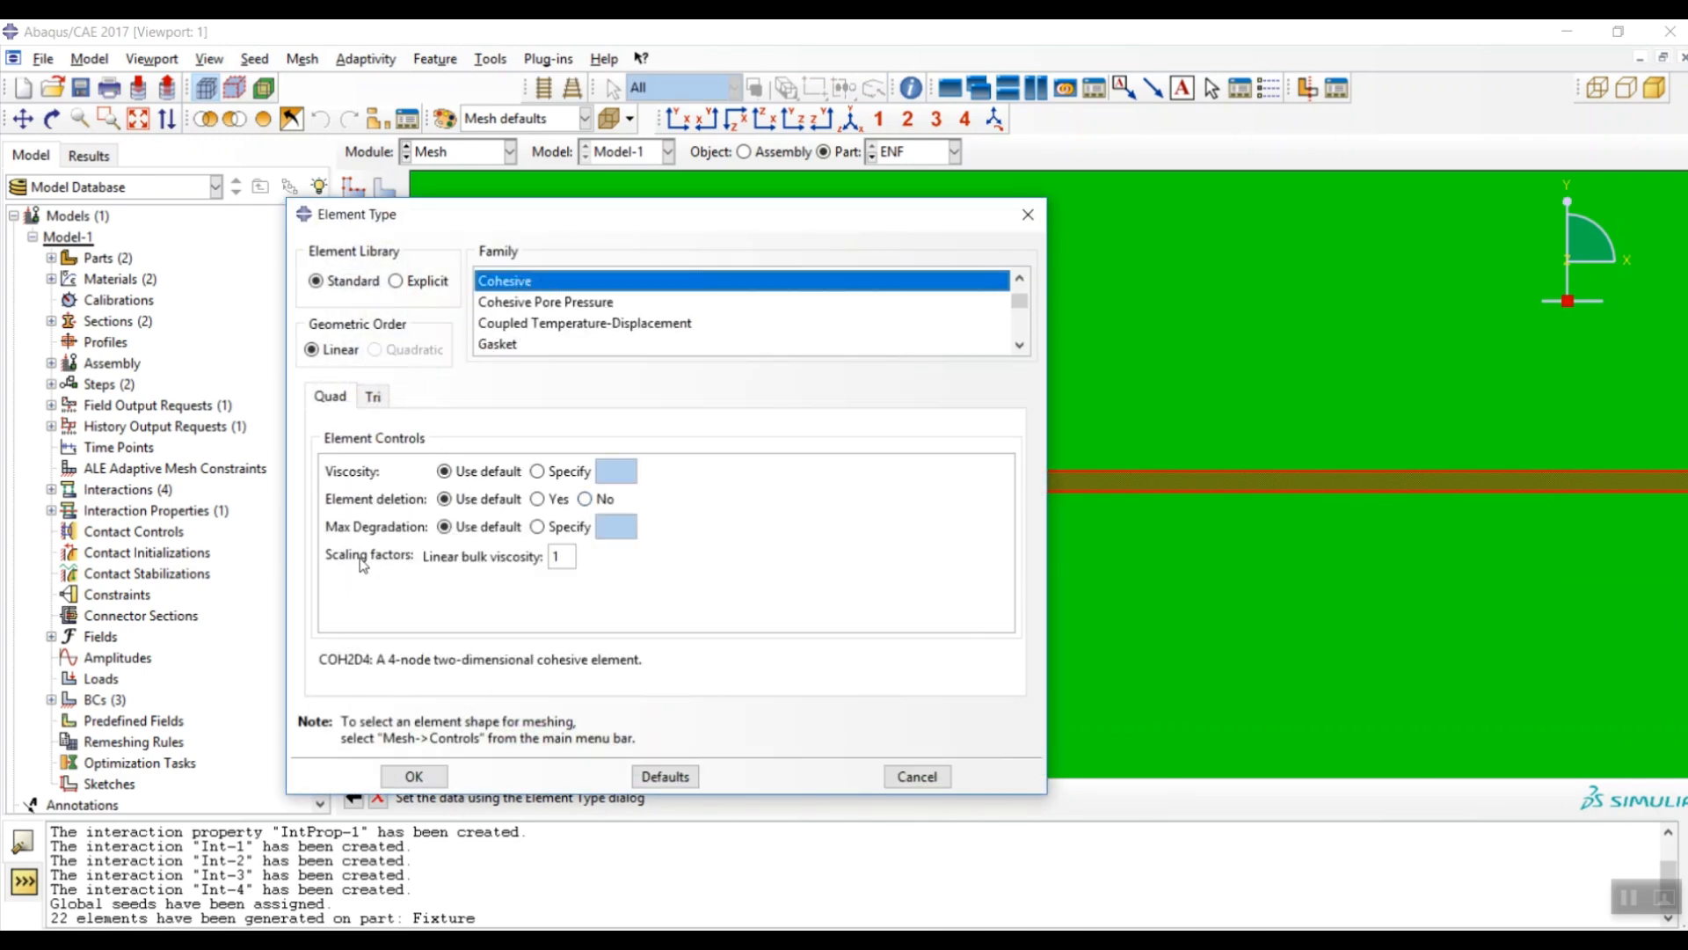
- Specify maximum degradation 0.98 and turn element deletion on for the cohesive elements
left_click(540, 527)
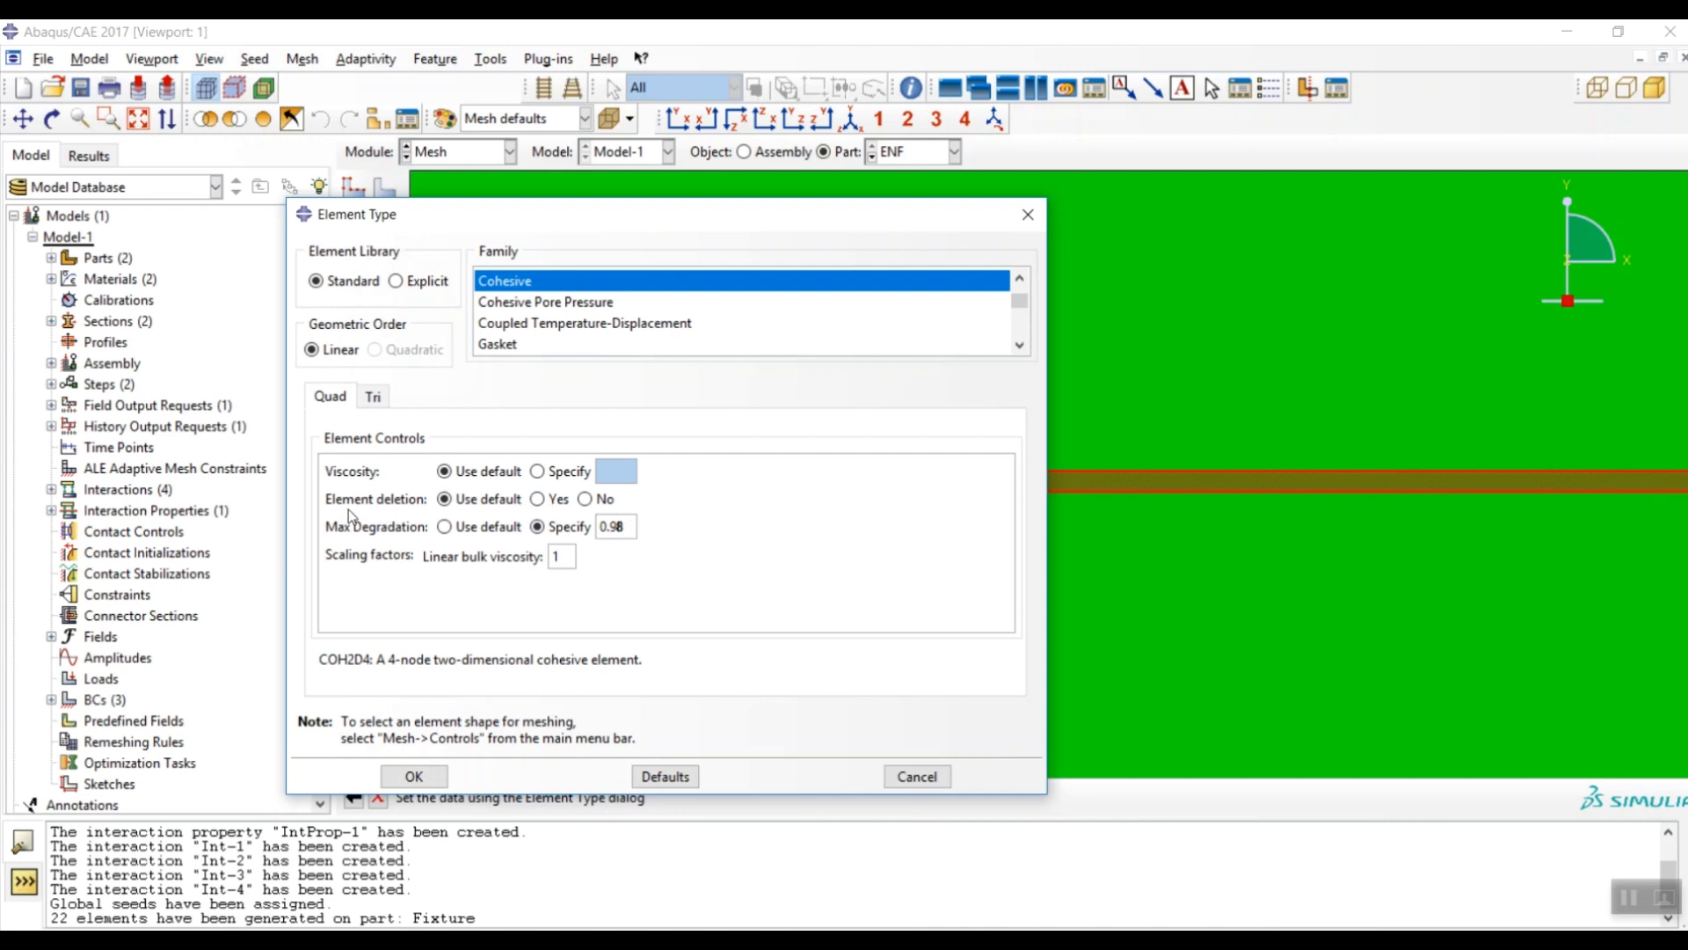
left_click(538, 498)
- Apply the cohesive element settings and seed the ENF part with global size 1
left_click(414, 777)
scroll(733, 413, "up", 2)
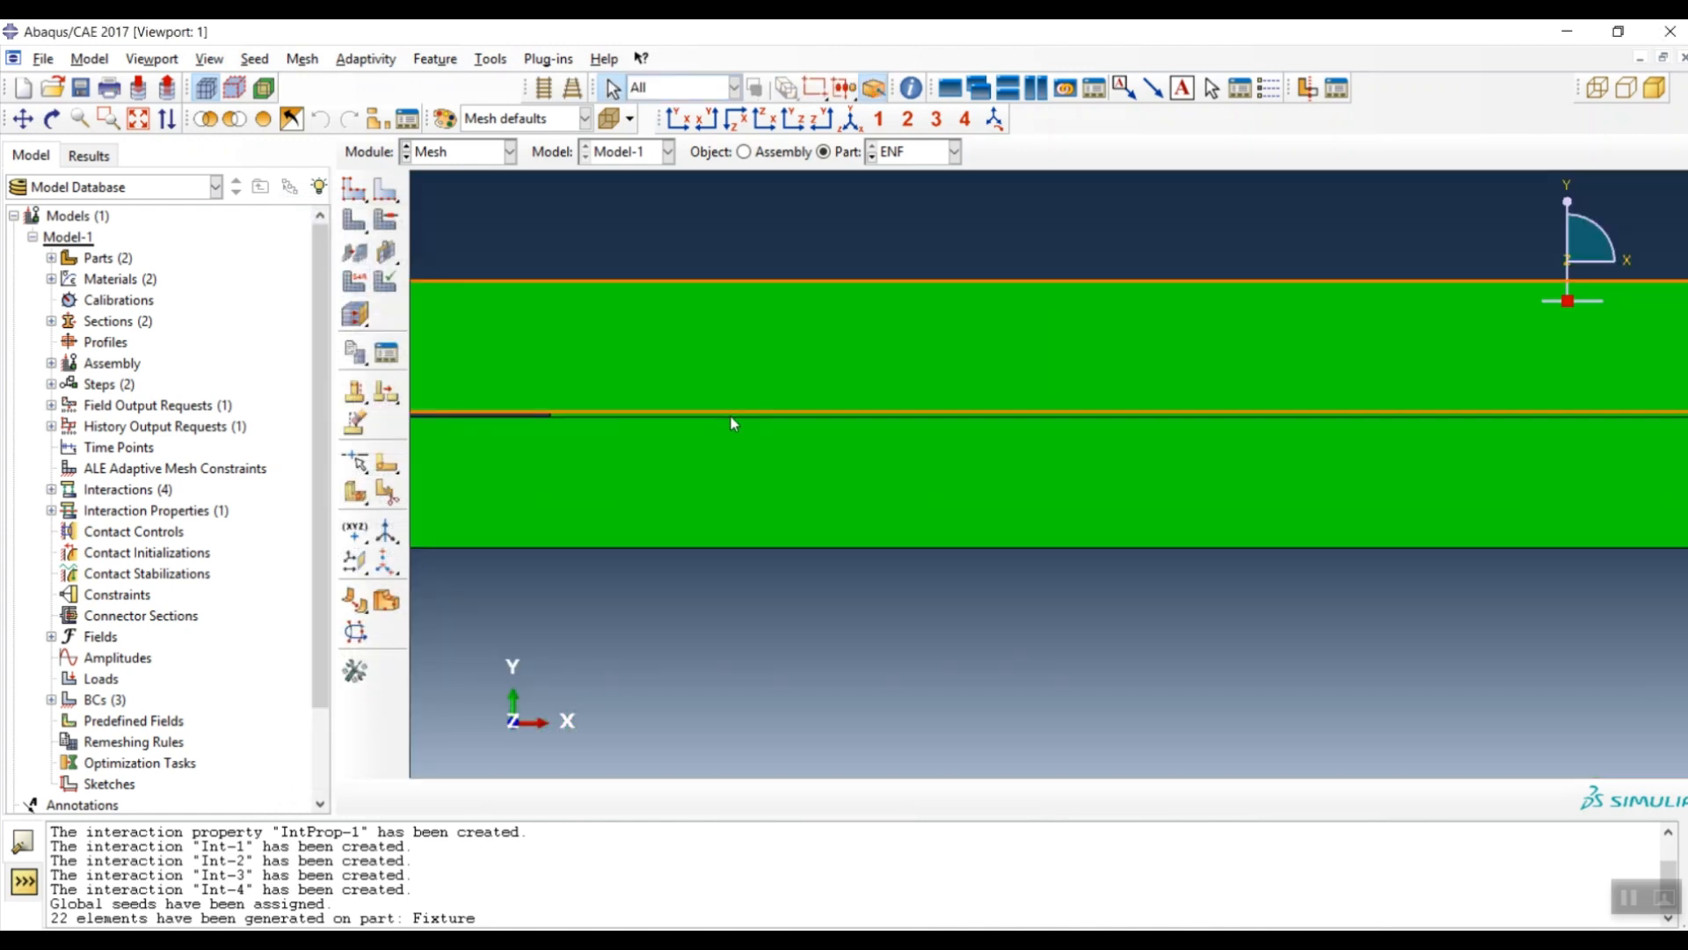
scroll(584, 440, "up", 2)
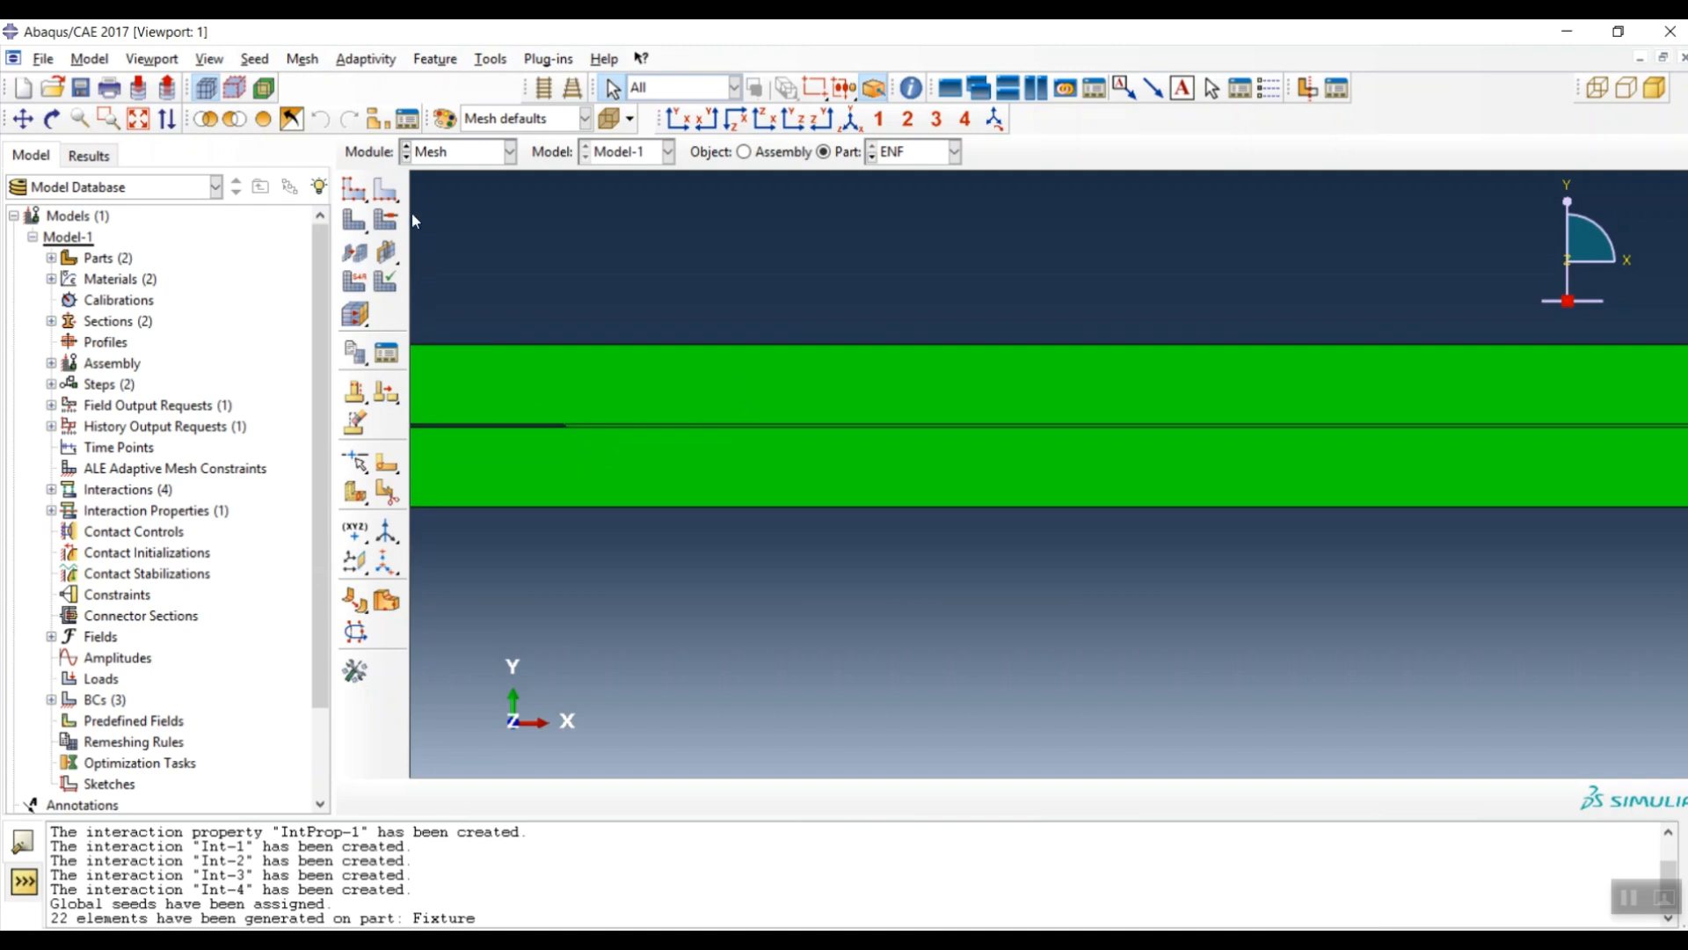
left_click(354, 190)
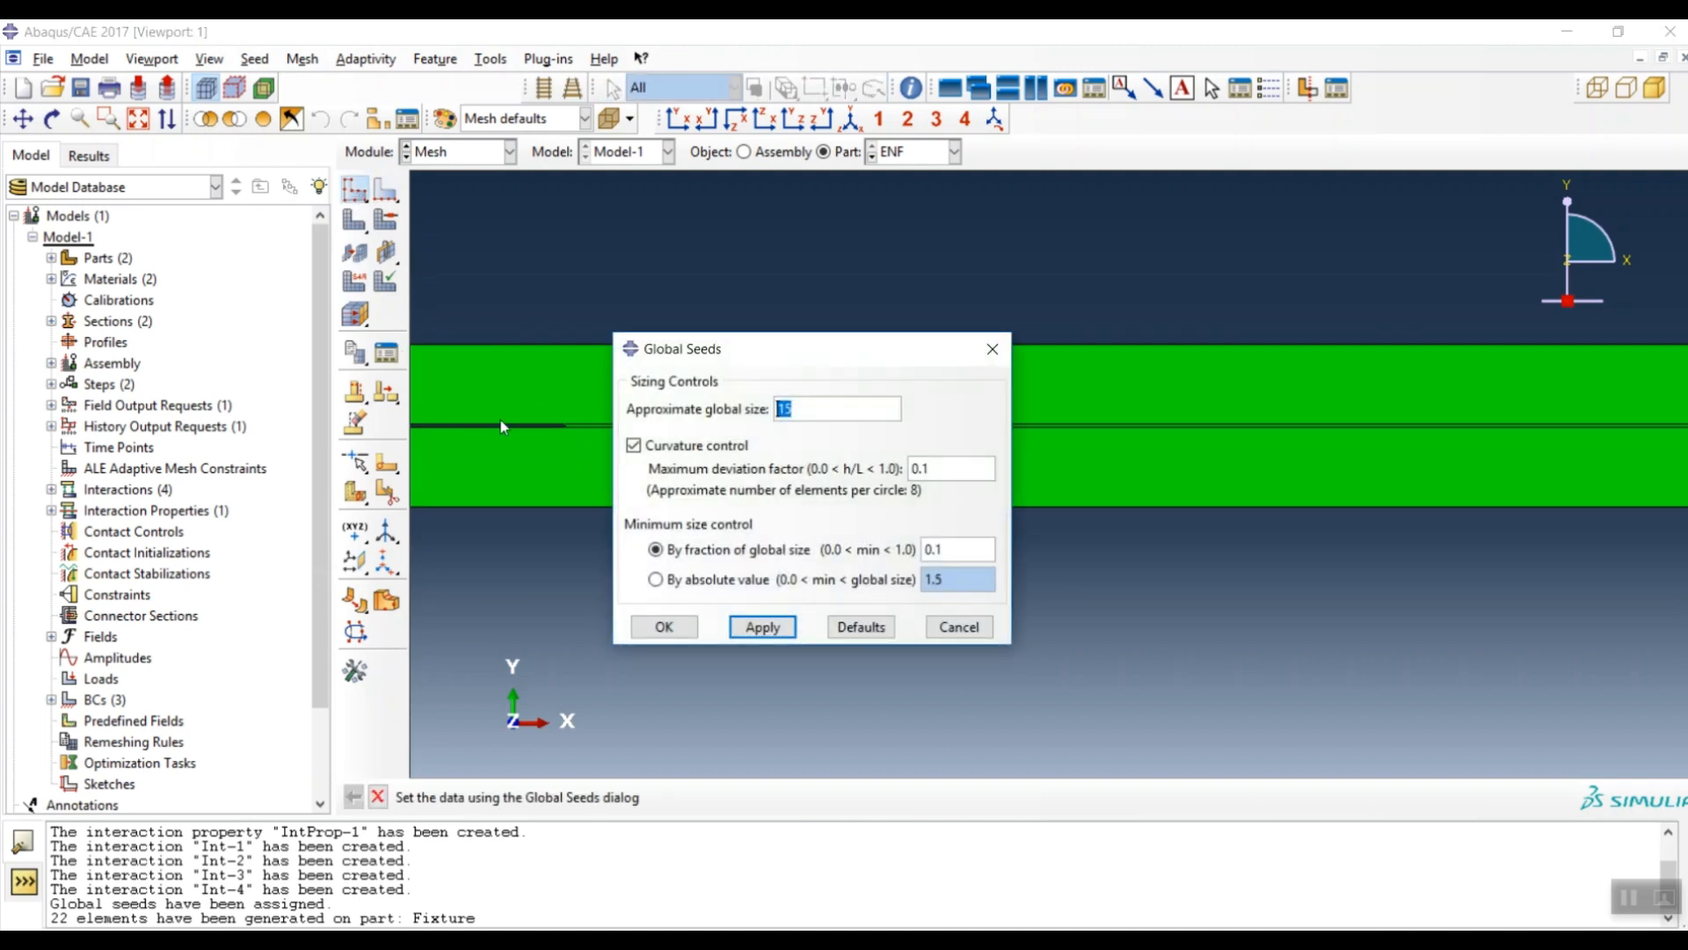
type("1")
left_click(665, 627)
- Mesh the ENF part, generating 6190 elements
scroll(602, 452, "up", 4)
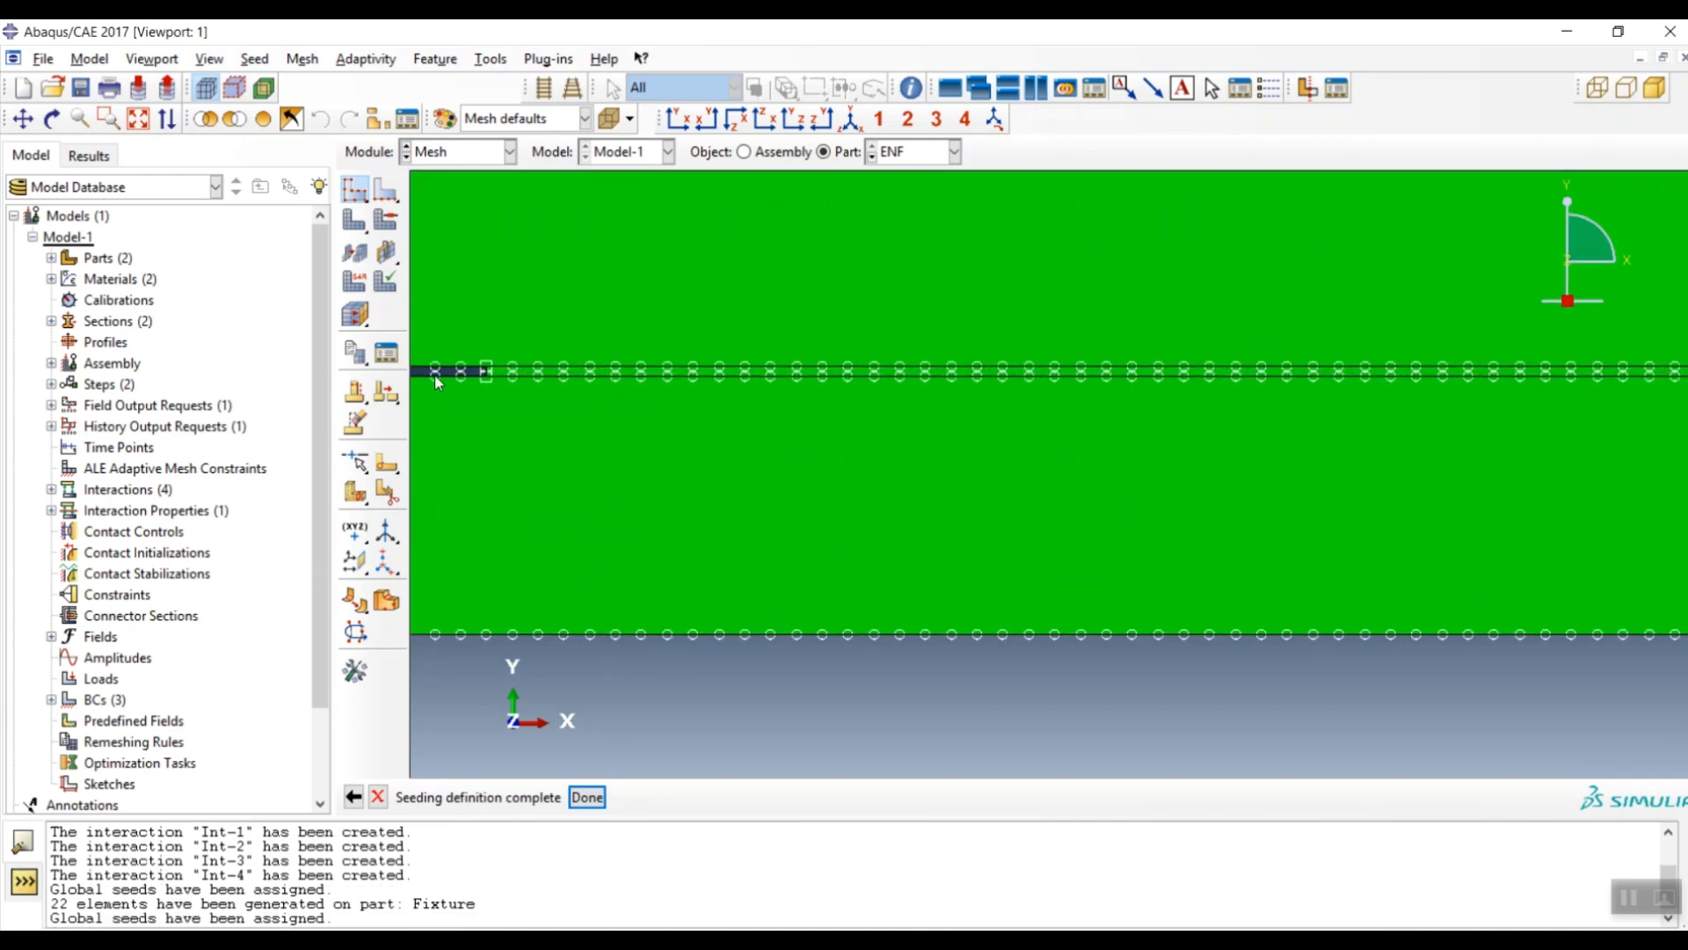
left_click(354, 222)
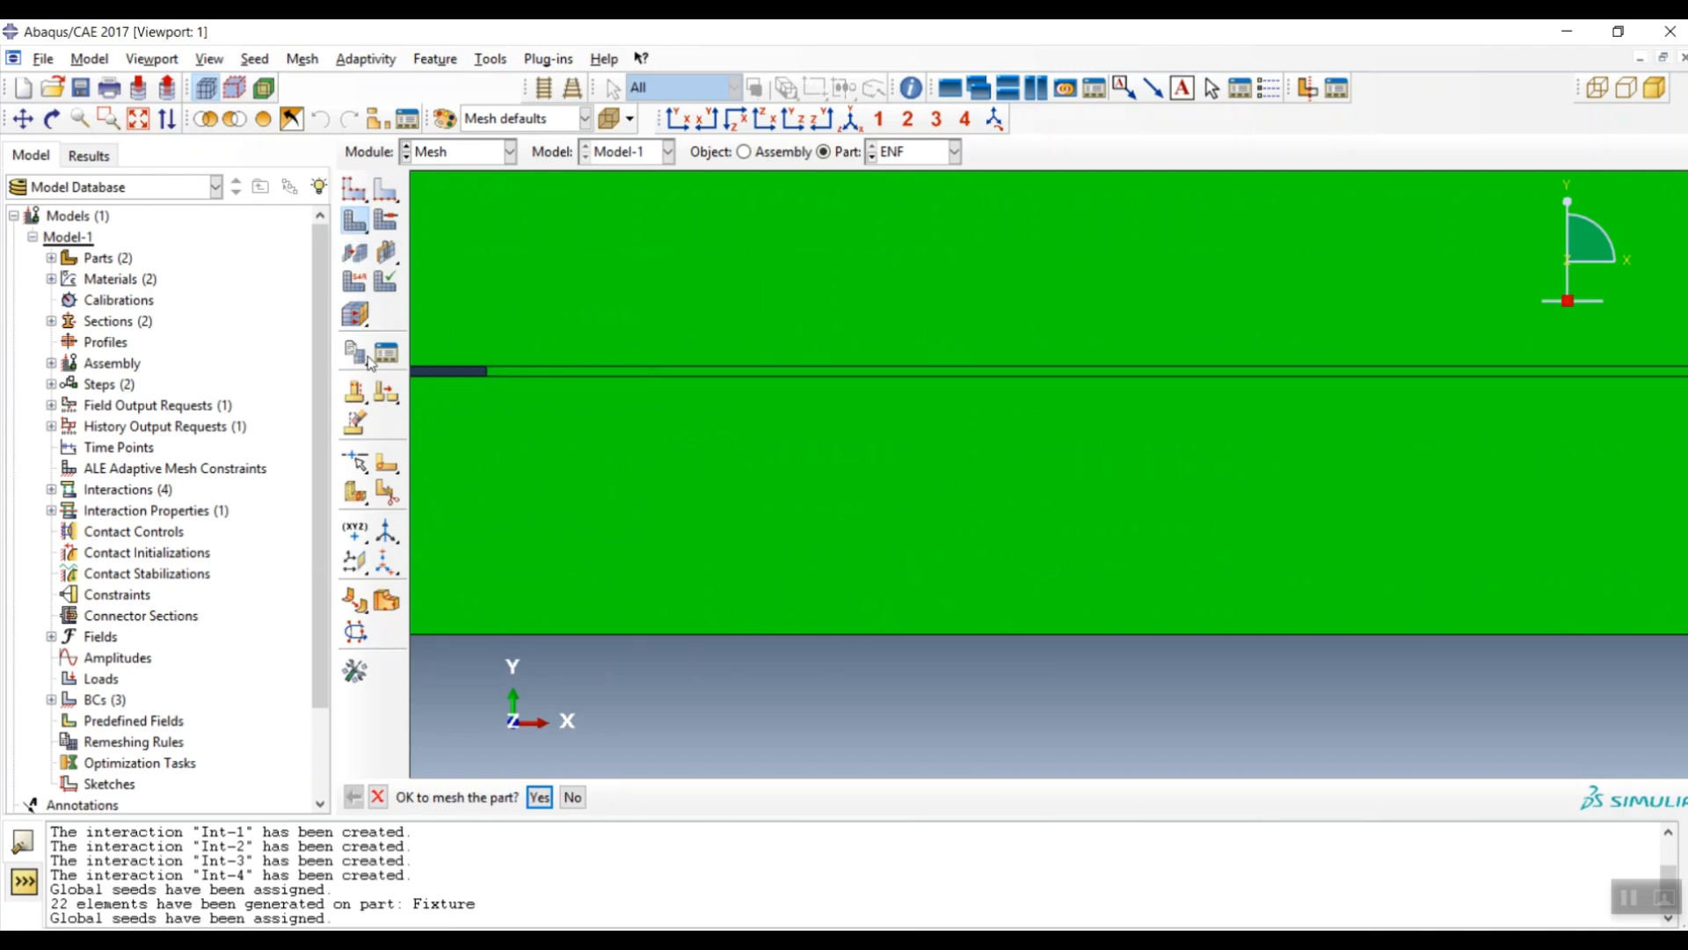
left_click(540, 796)
scroll(786, 493, "down", 8)
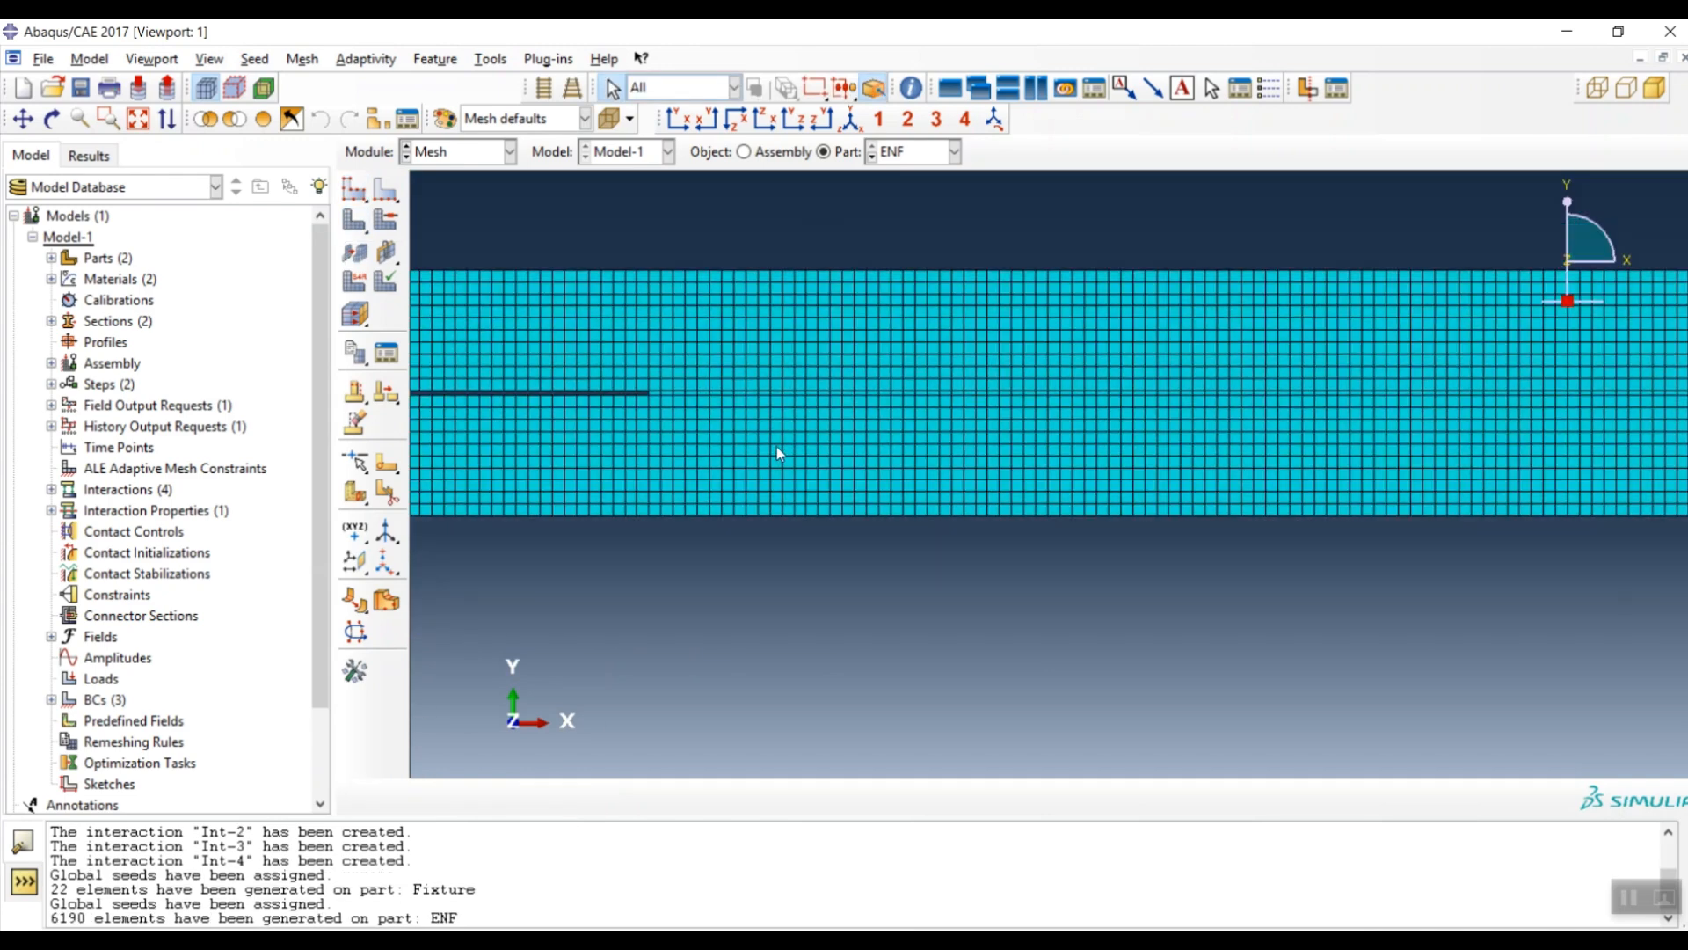
left_click(456, 155)
- Switch to the Job module and create a job named ENF for Model-1
left_click(453, 344)
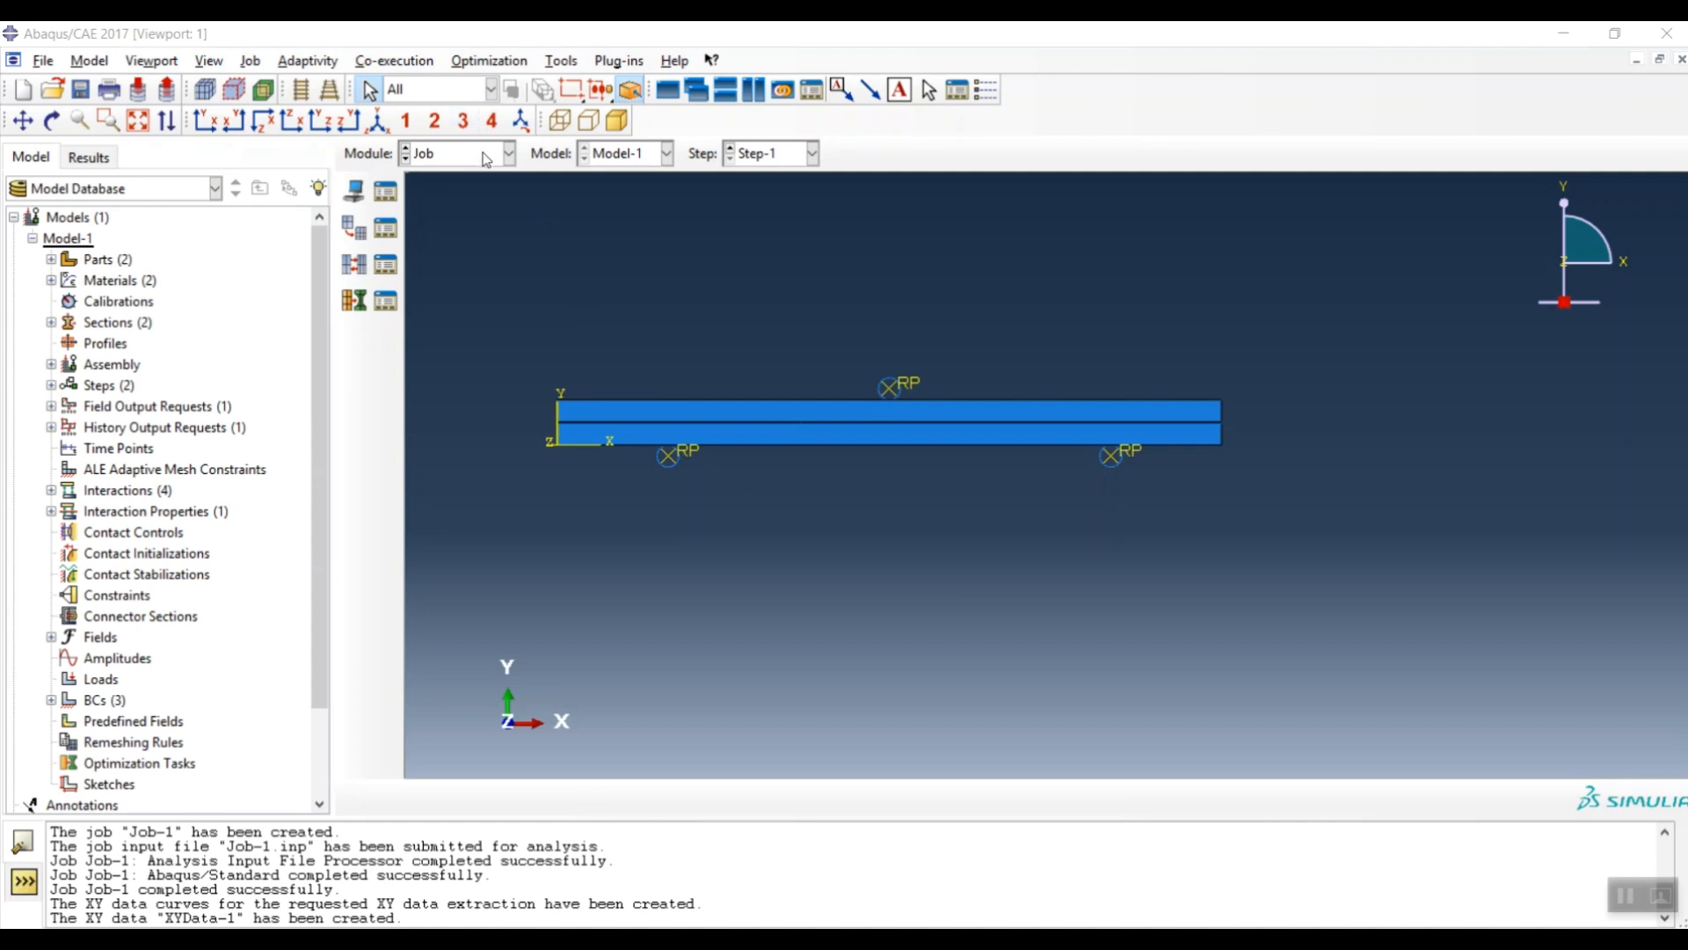
left_click(356, 192)
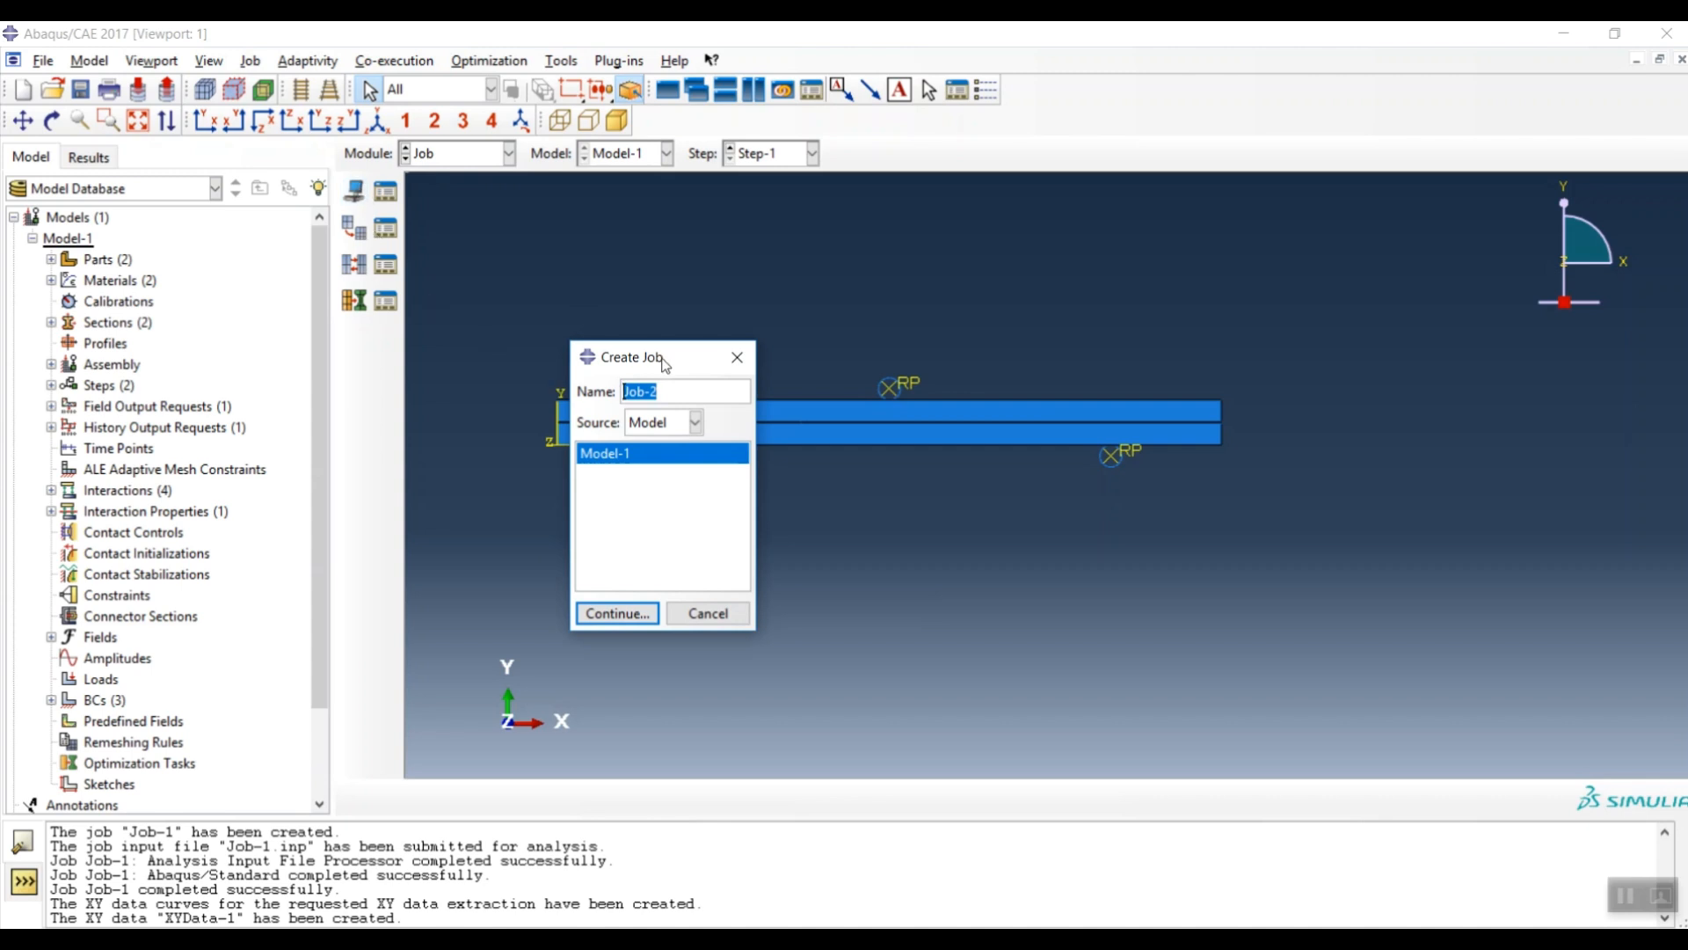
left_click_drag(666, 365, 657, 305)
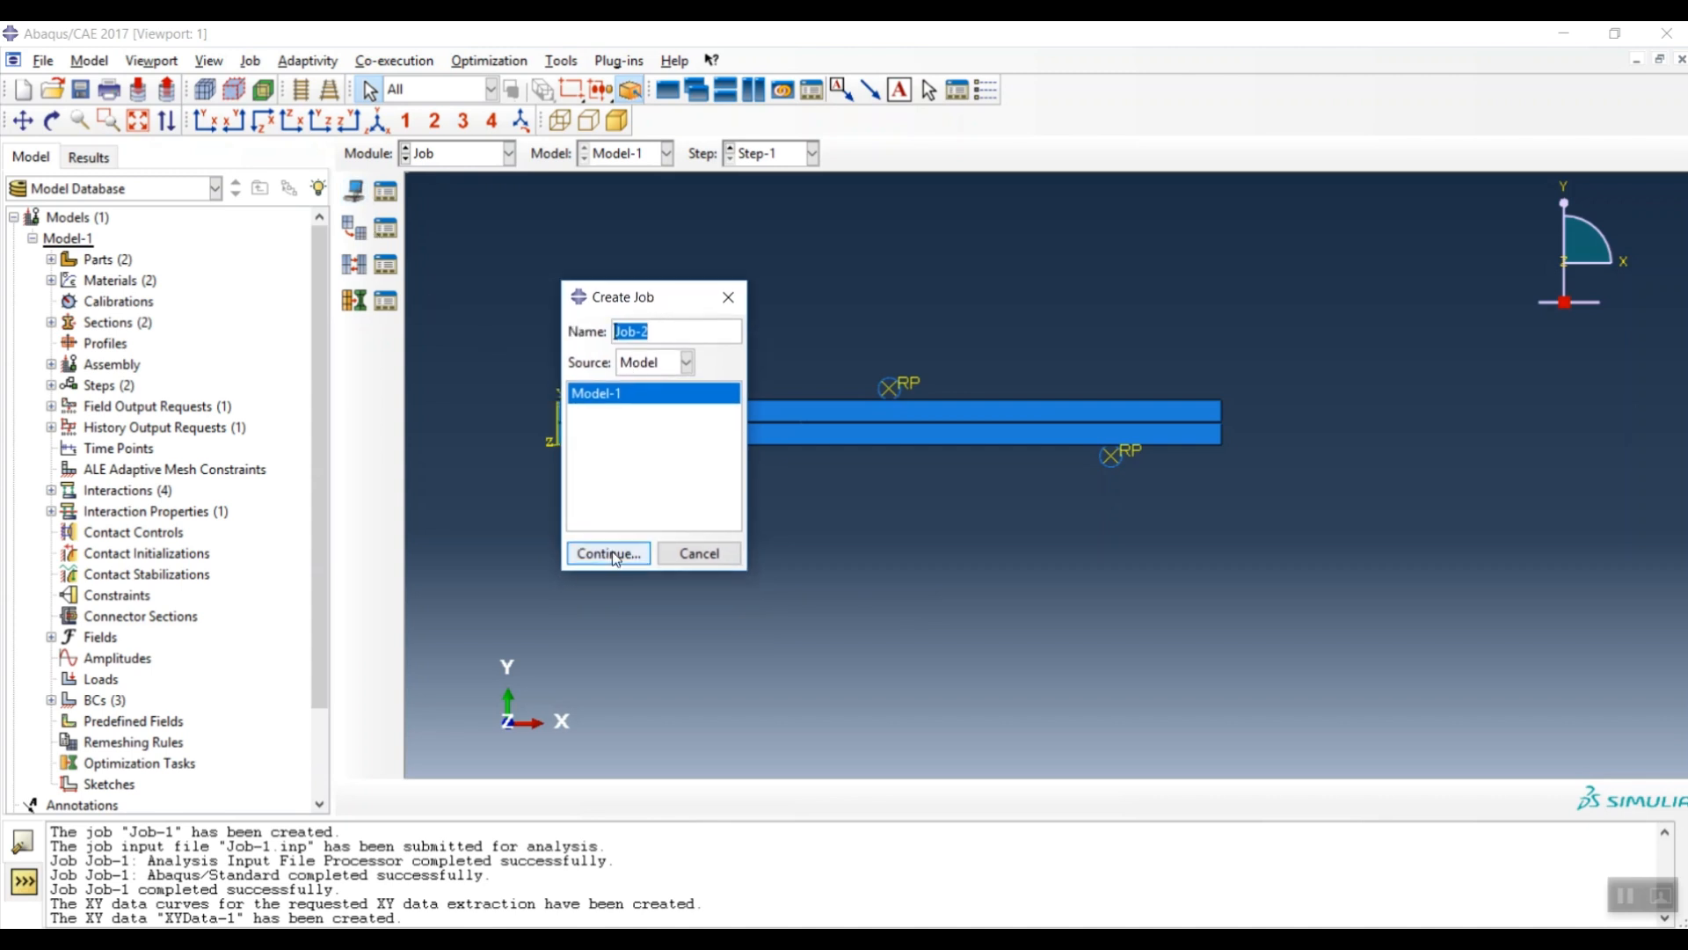
type("ENF")
left_click(610, 554)
left_click(419, 749)
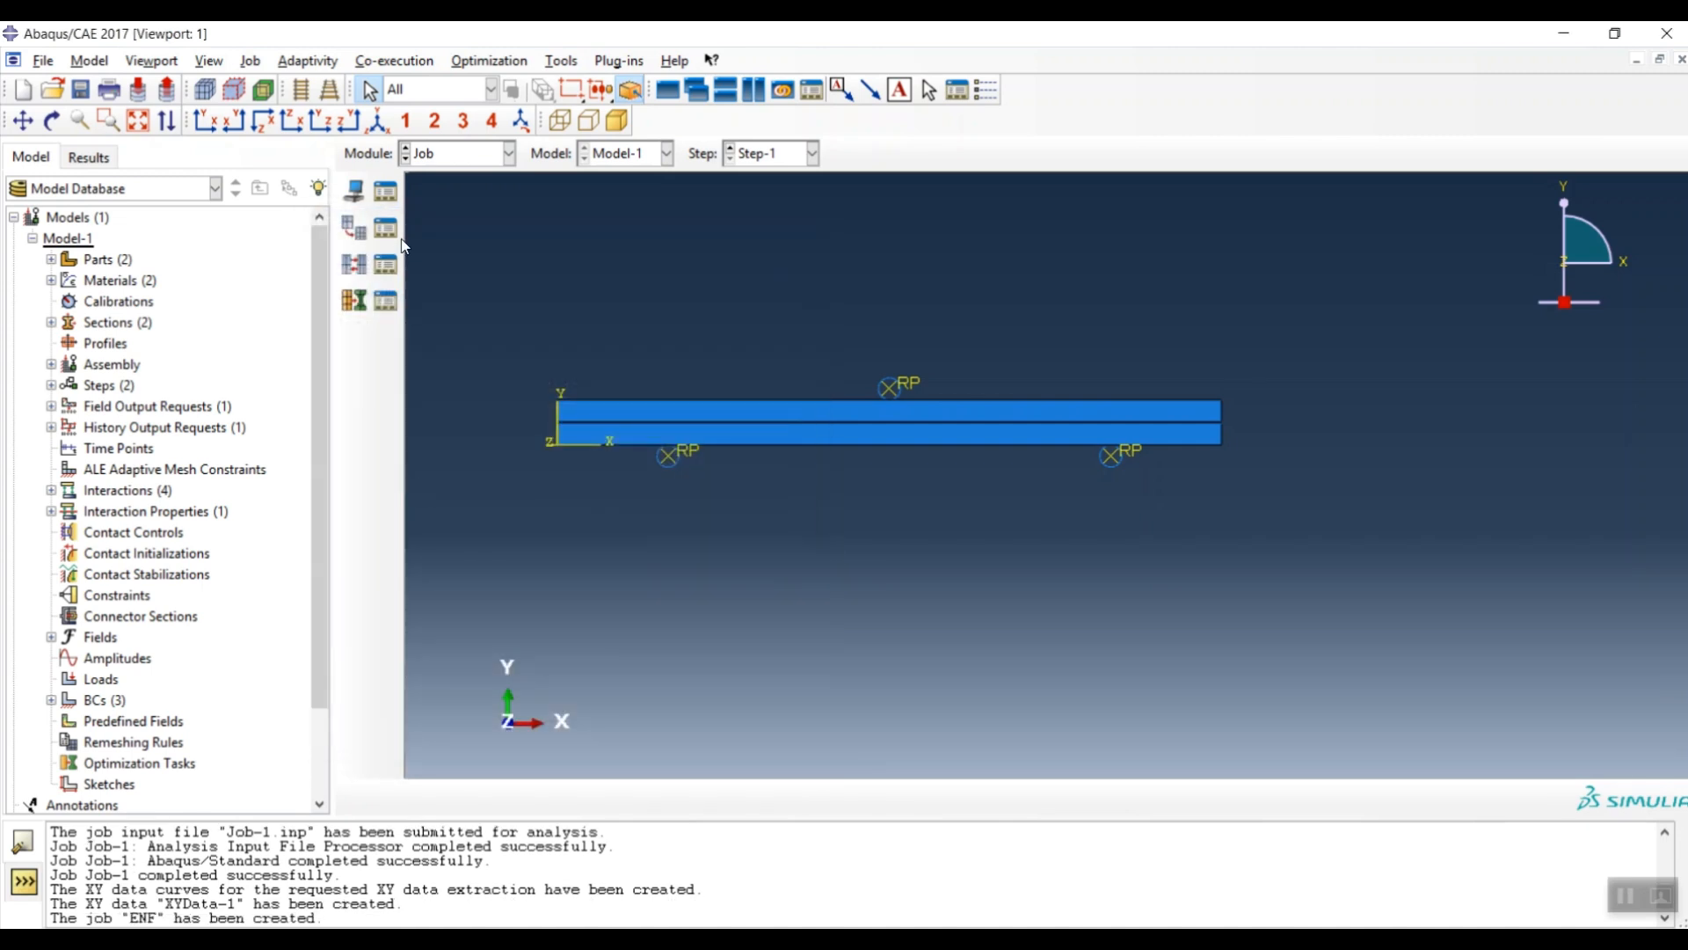
left_click(384, 192)
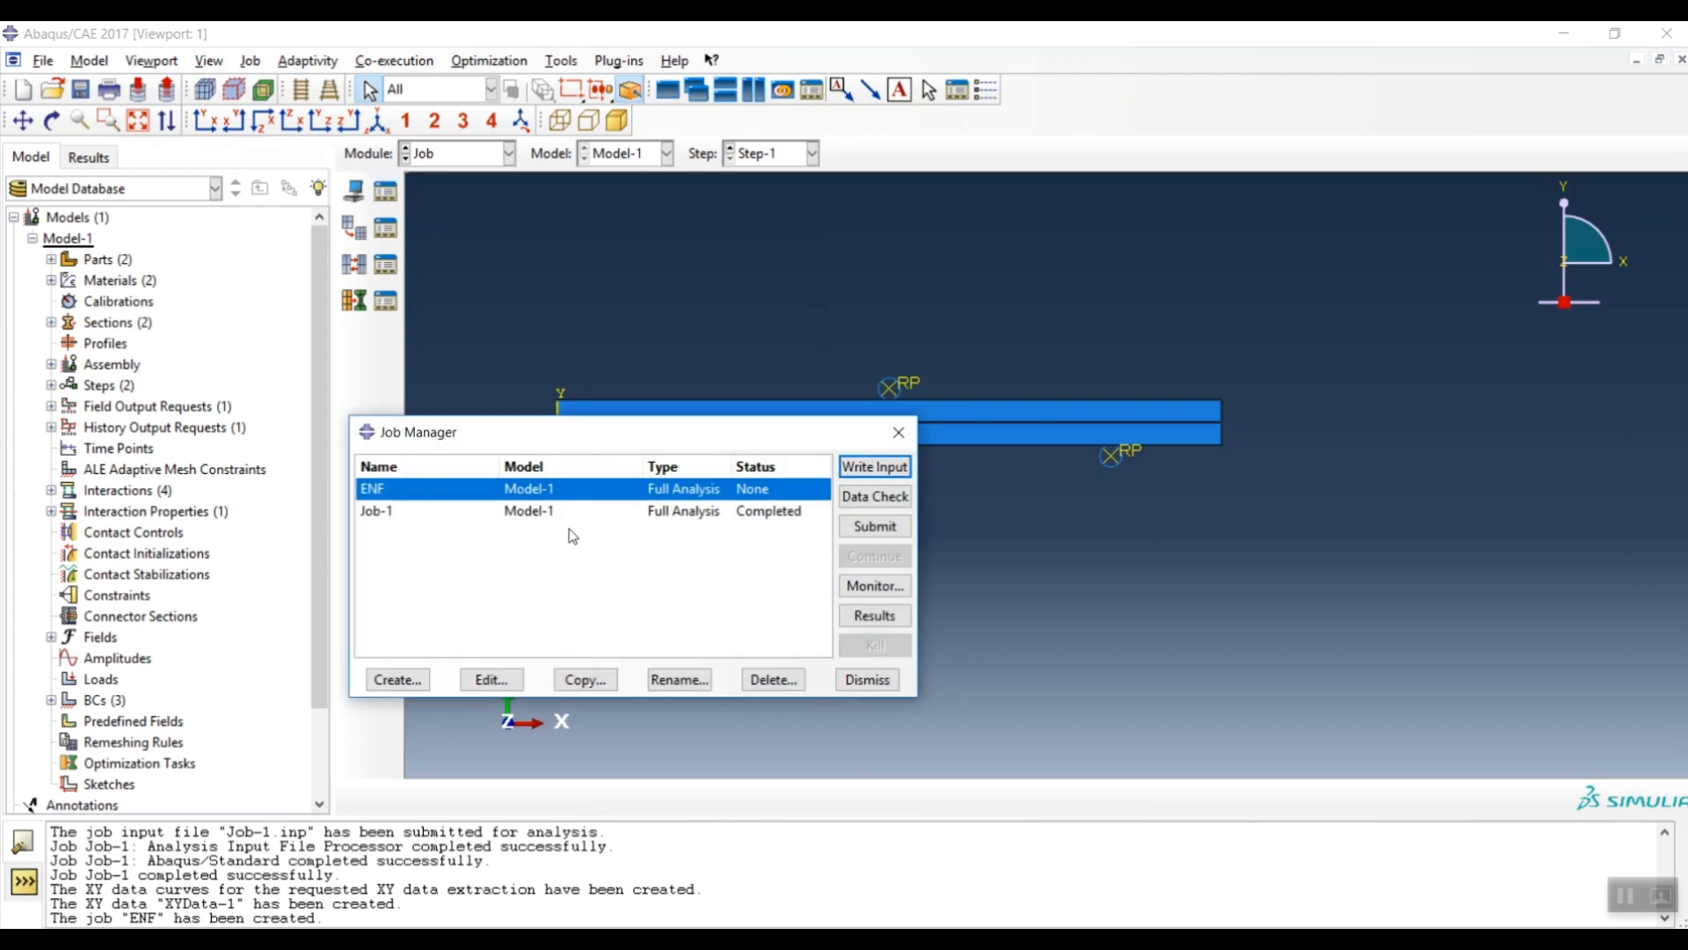
- Submit the ENF job and monitor it until Step-1 completes in 9 increments
left_click(873, 527)
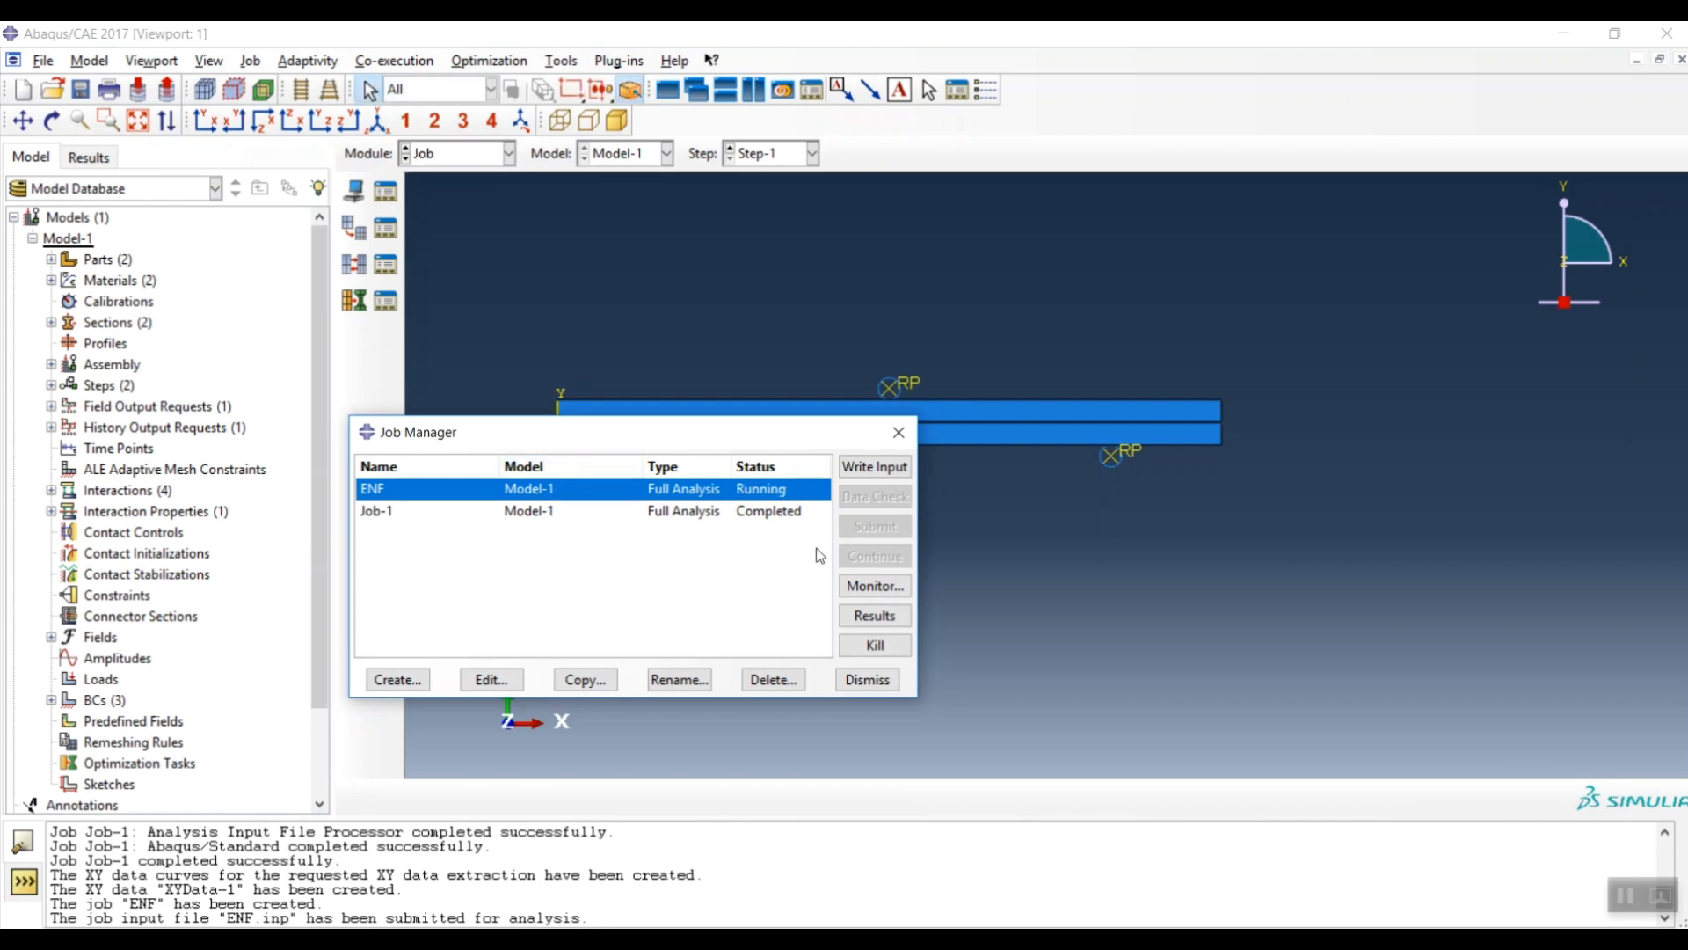
left_click(875, 586)
left_click_drag(396, 146, 1198, 100)
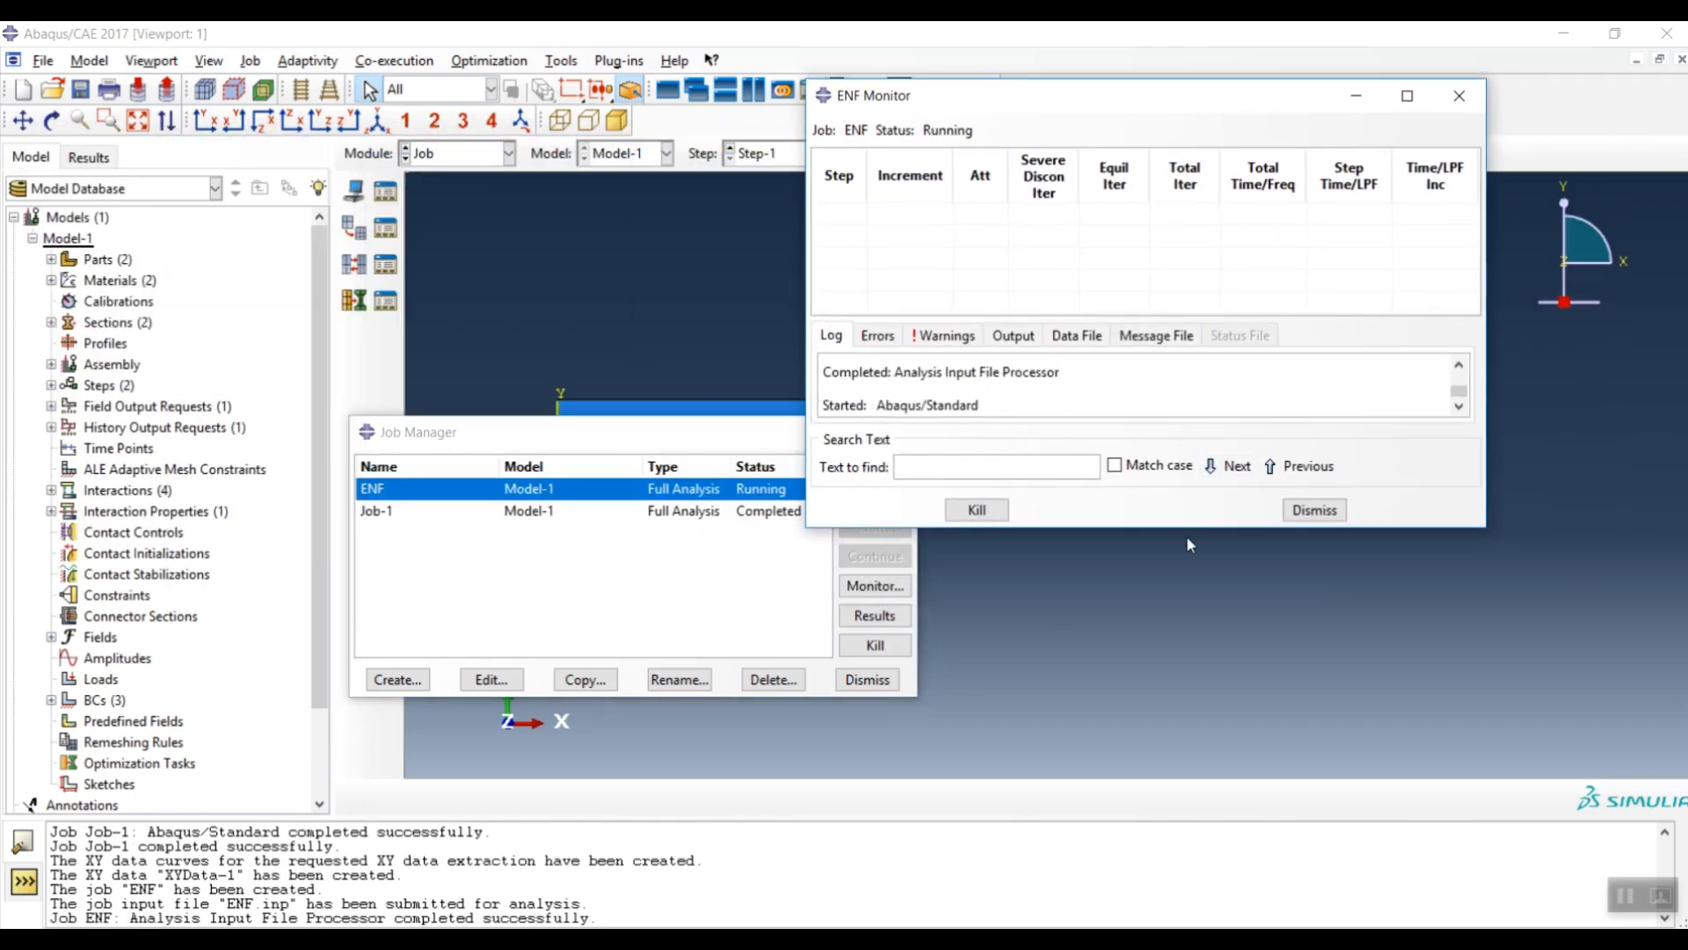
left_click_drag(1196, 529, 1196, 810)
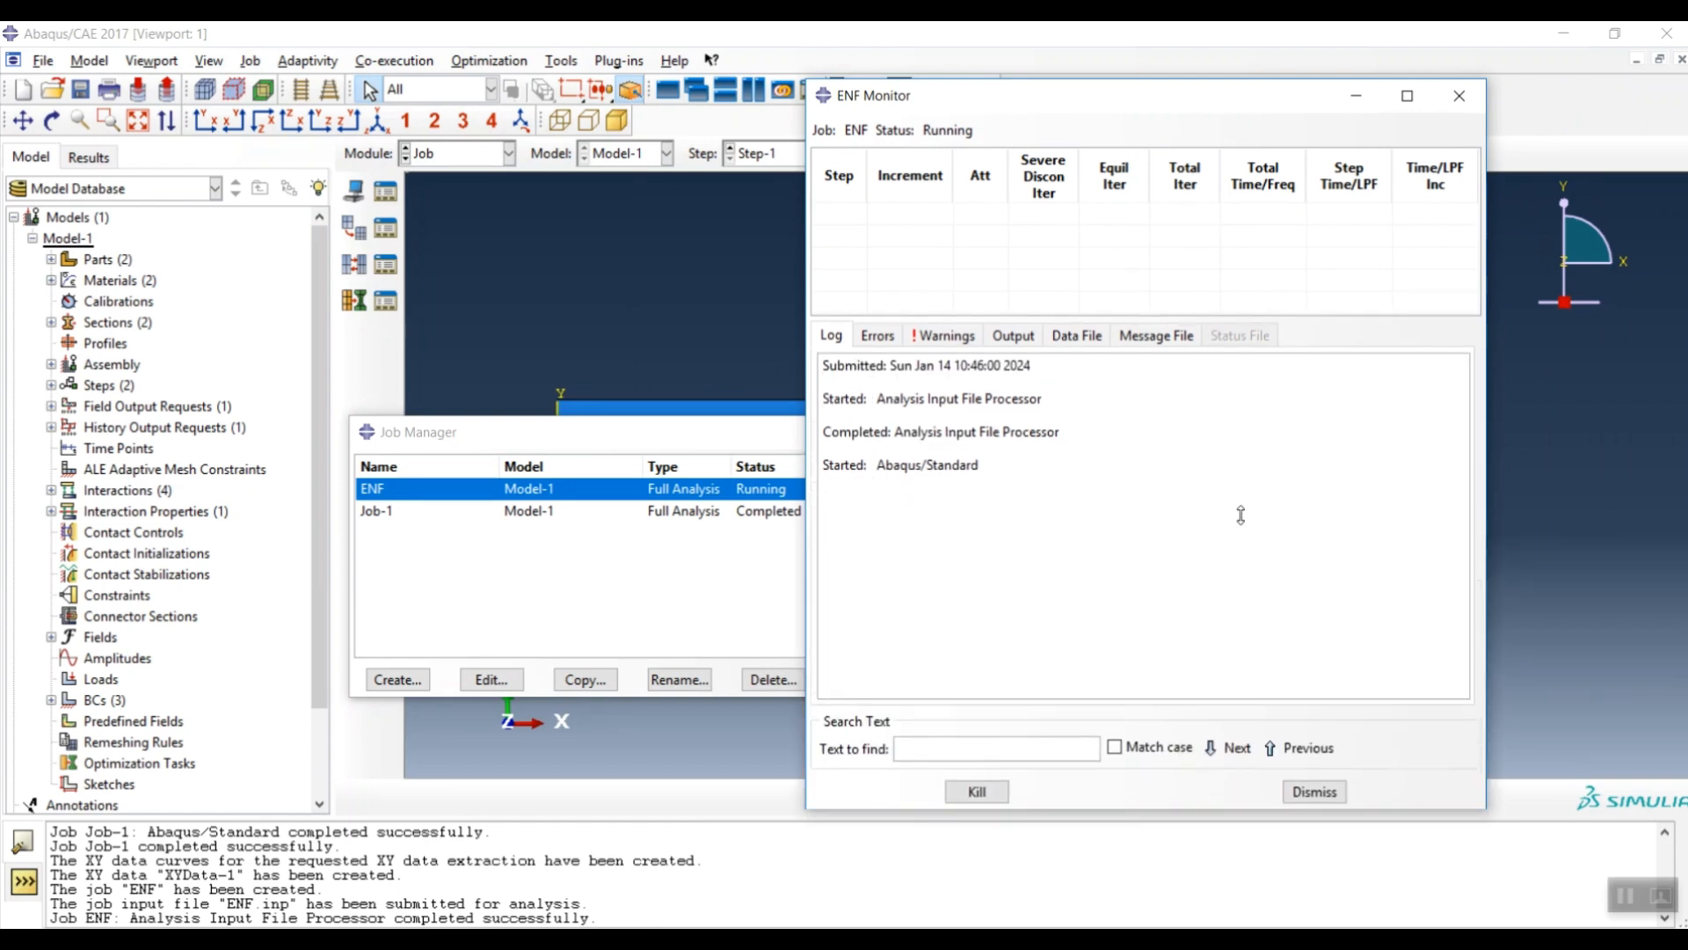
left_click_drag(1336, 318, 1319, 507)
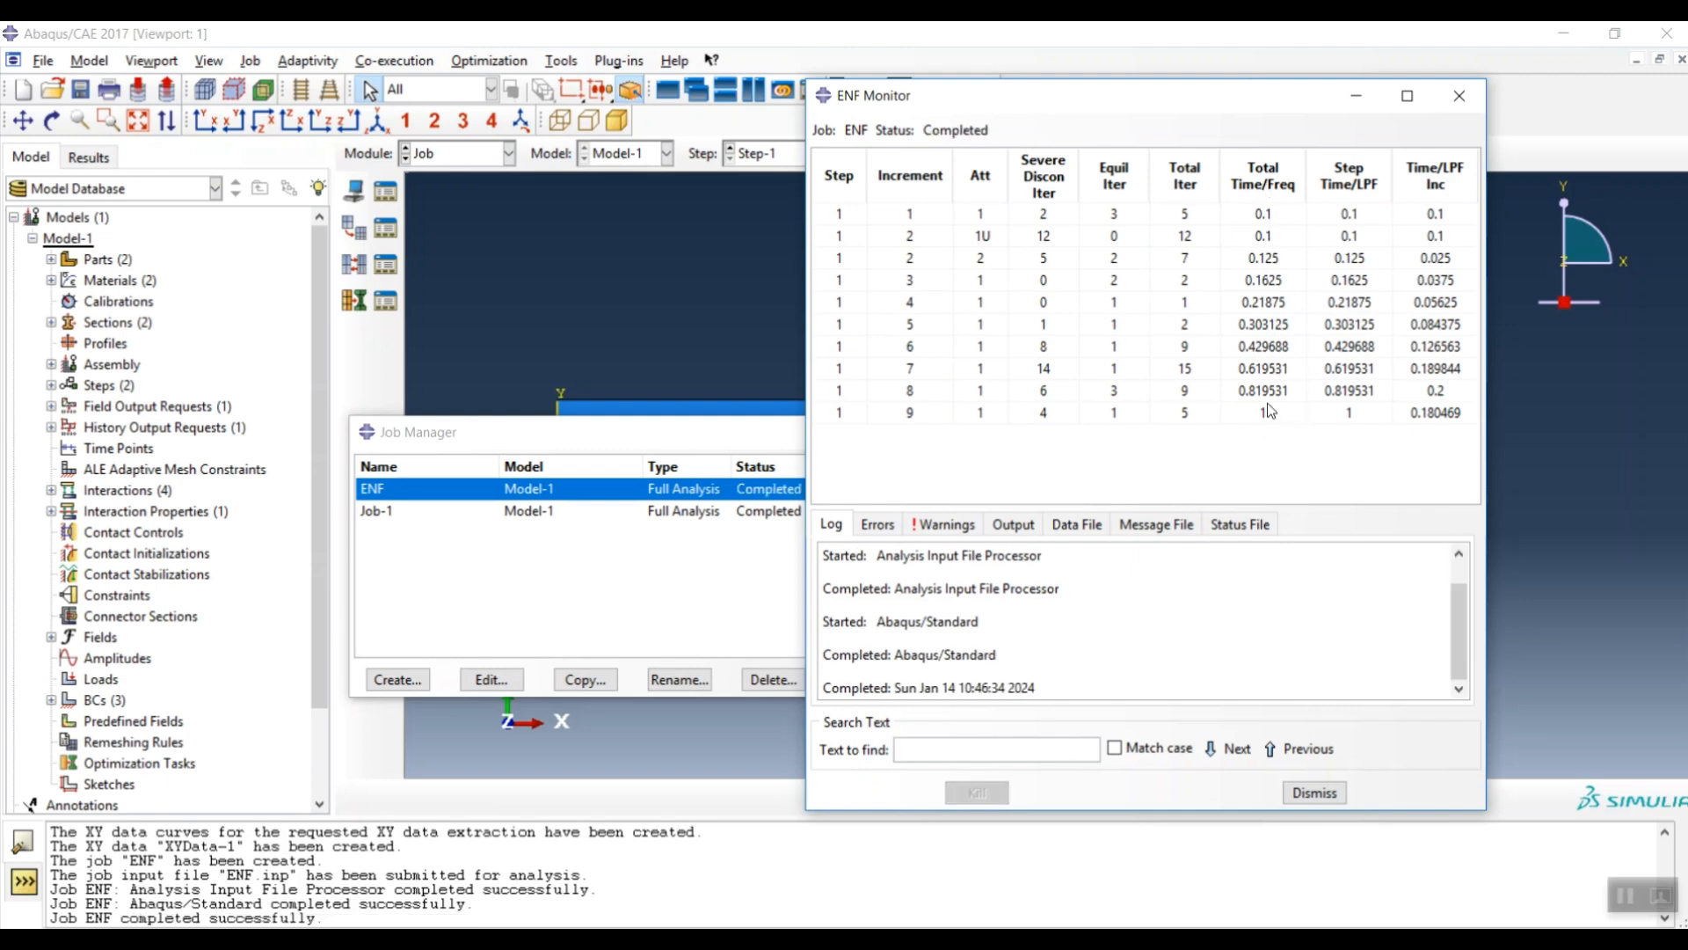
left_click(1459, 93)
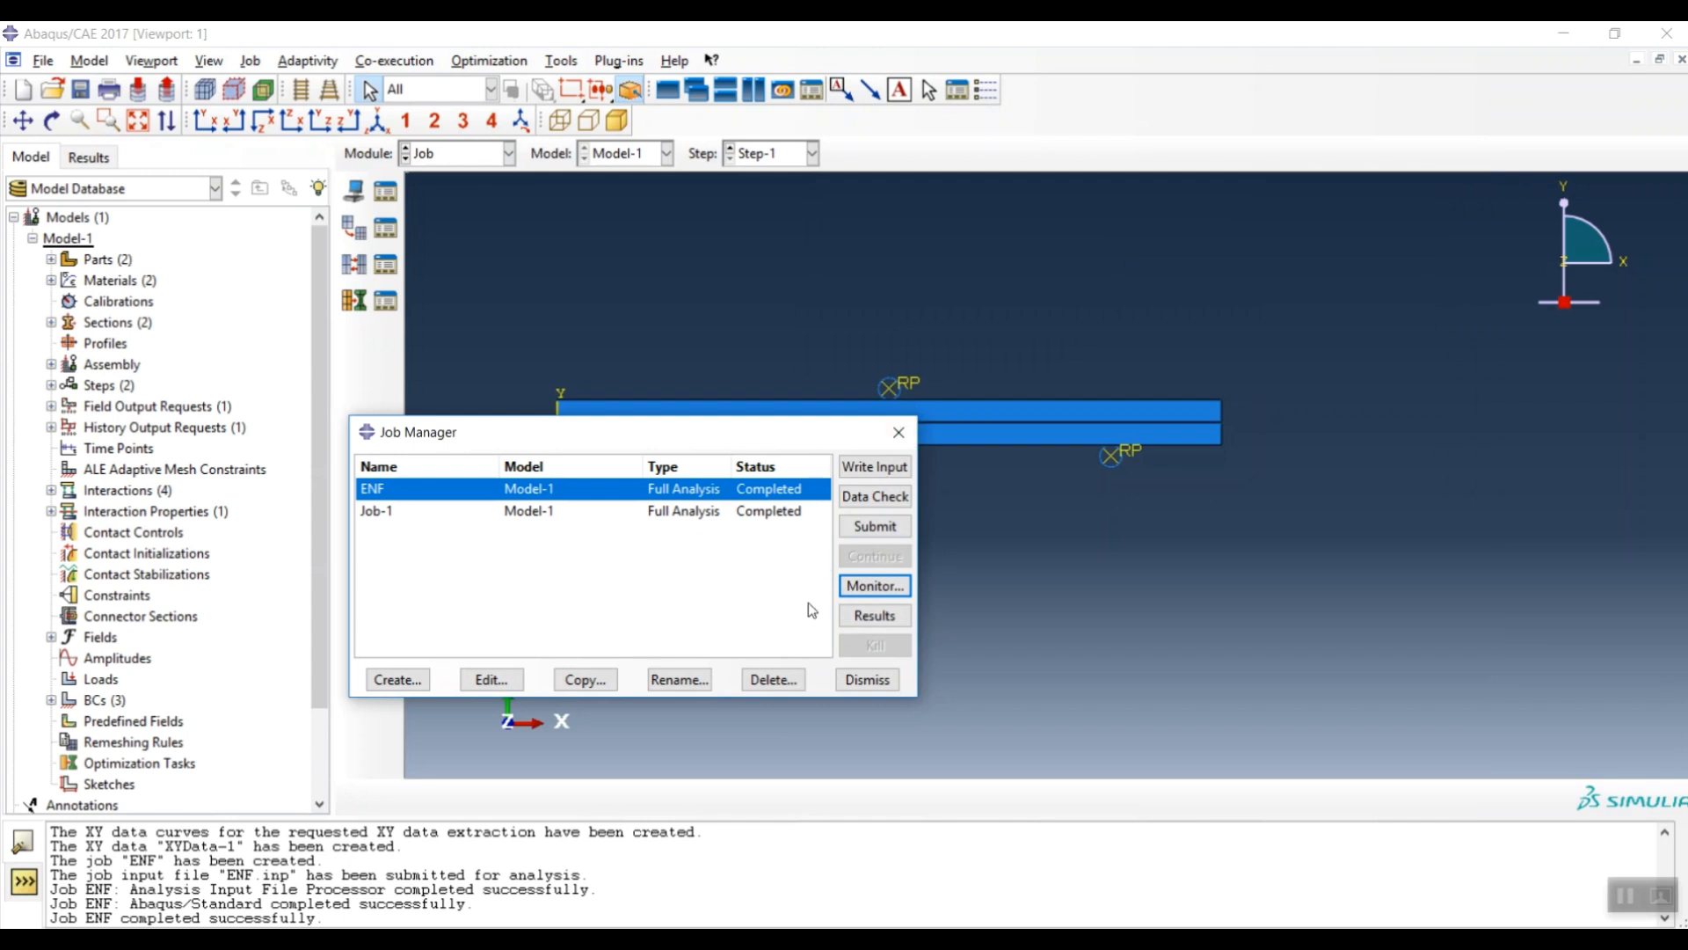
- Open ENF.odb results, plot Mises contours on the deformed shape, and animate by scale factor
left_click(886, 618)
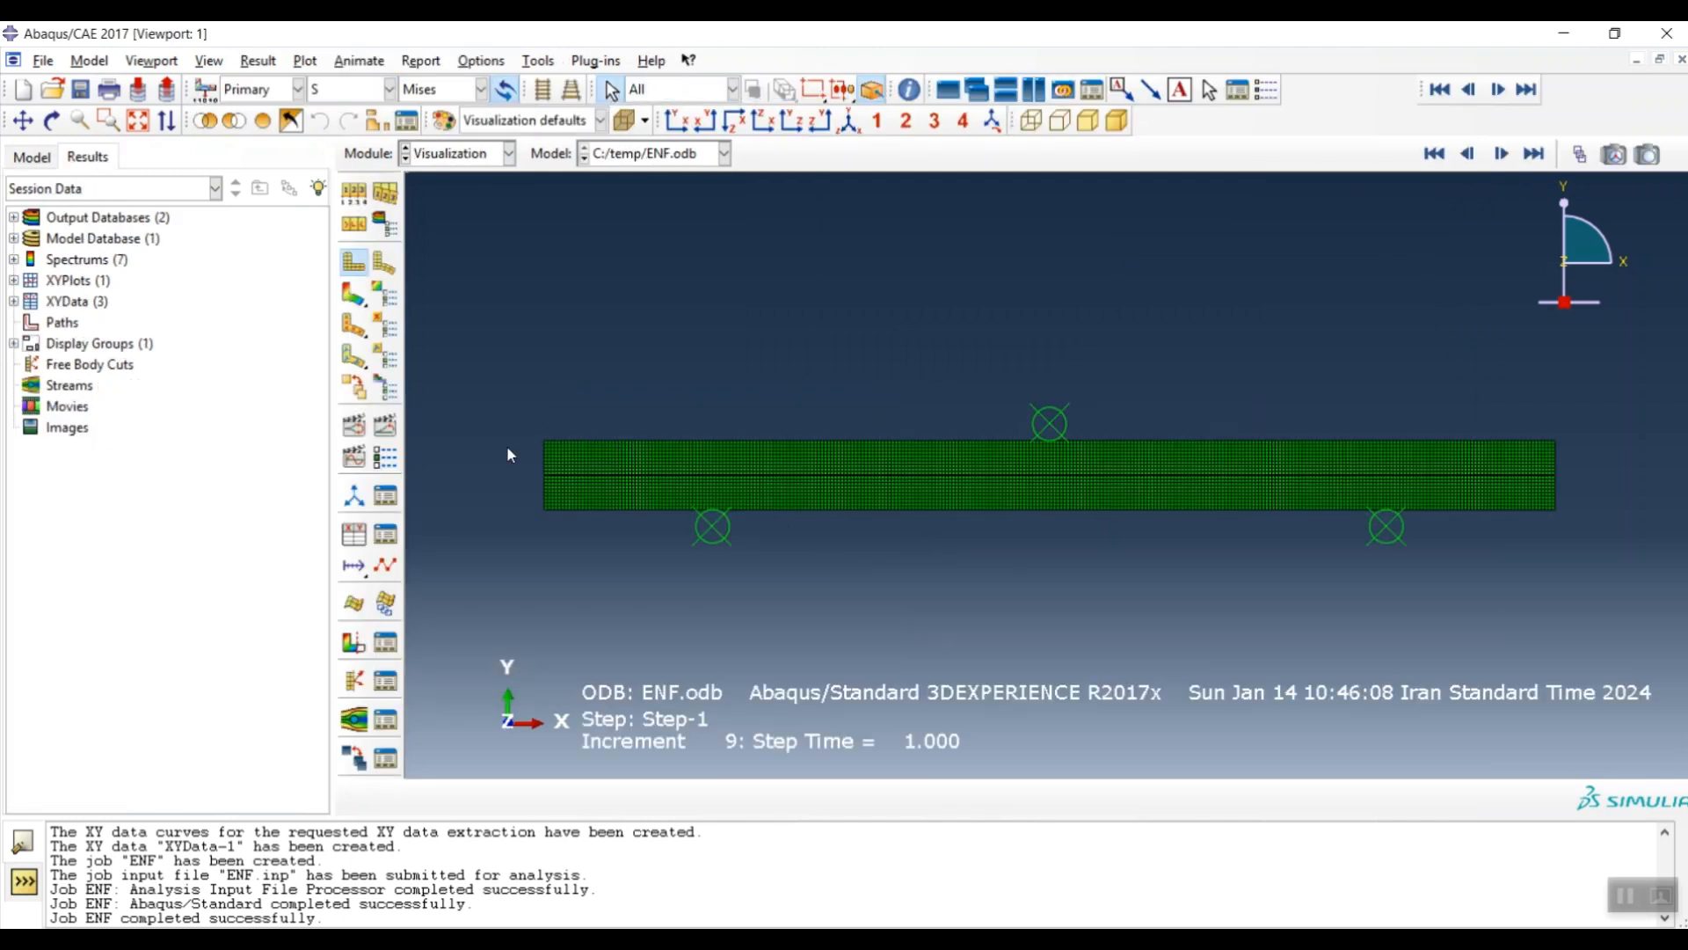
left_click(356, 306)
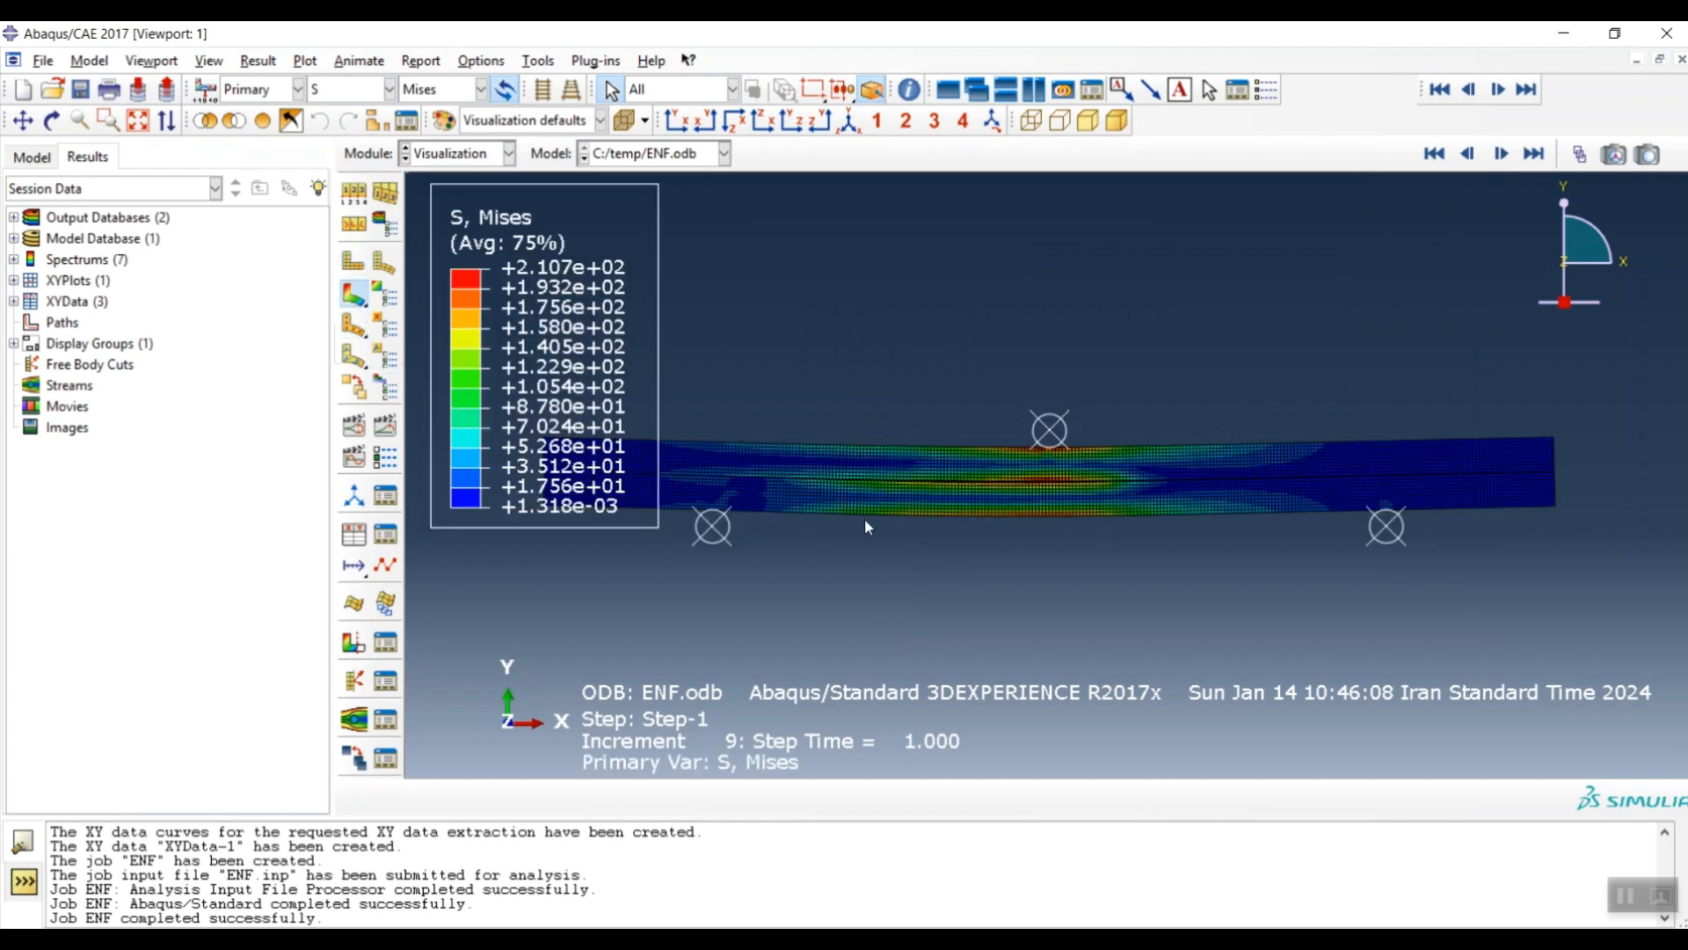
scroll(1141, 457, "down", 3)
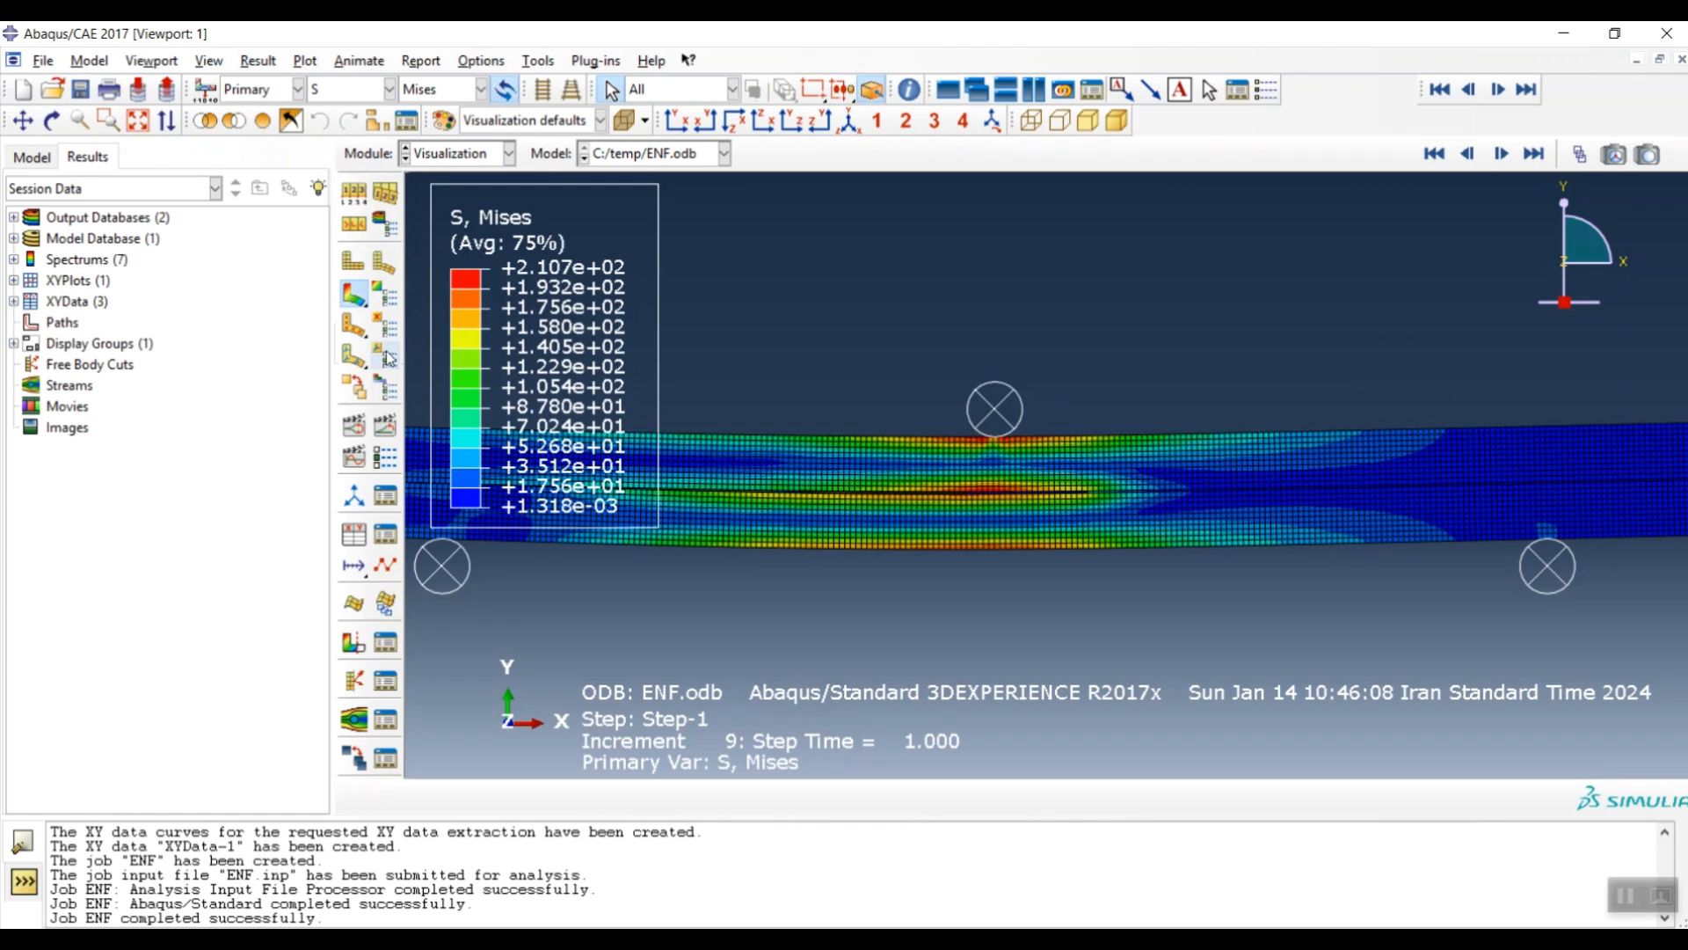
left_click(352, 428)
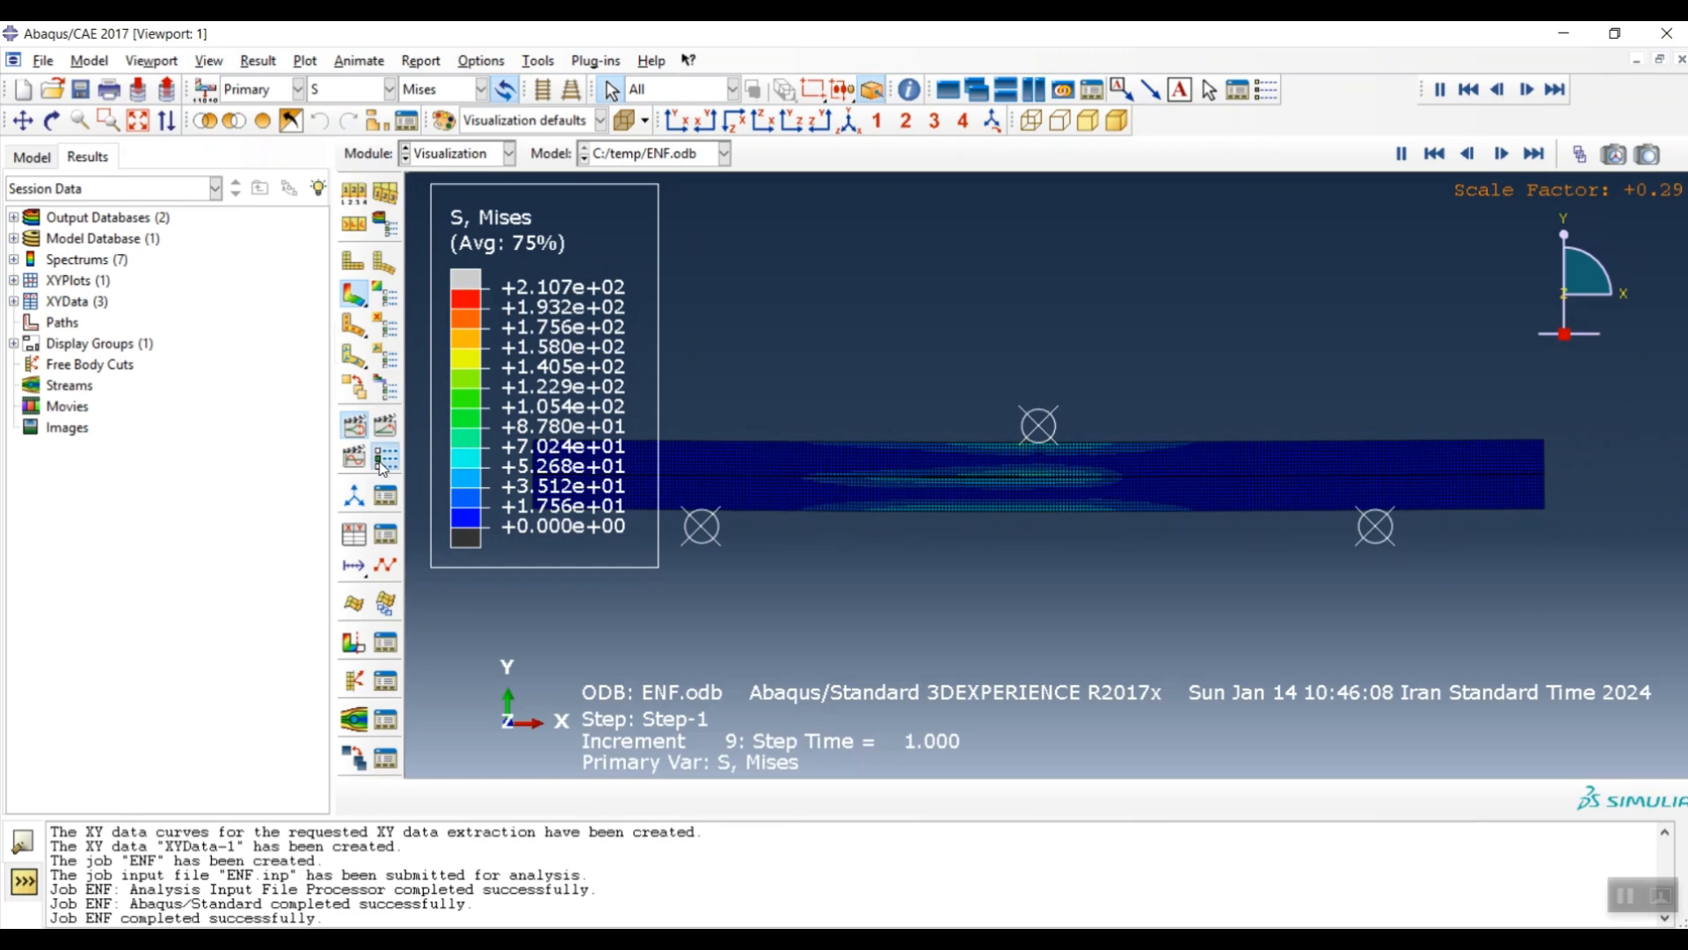
- Raise the animation frame rate toward Fast and apply it
left_click(385, 458)
left_click_drag(340, 520, 153, 520)
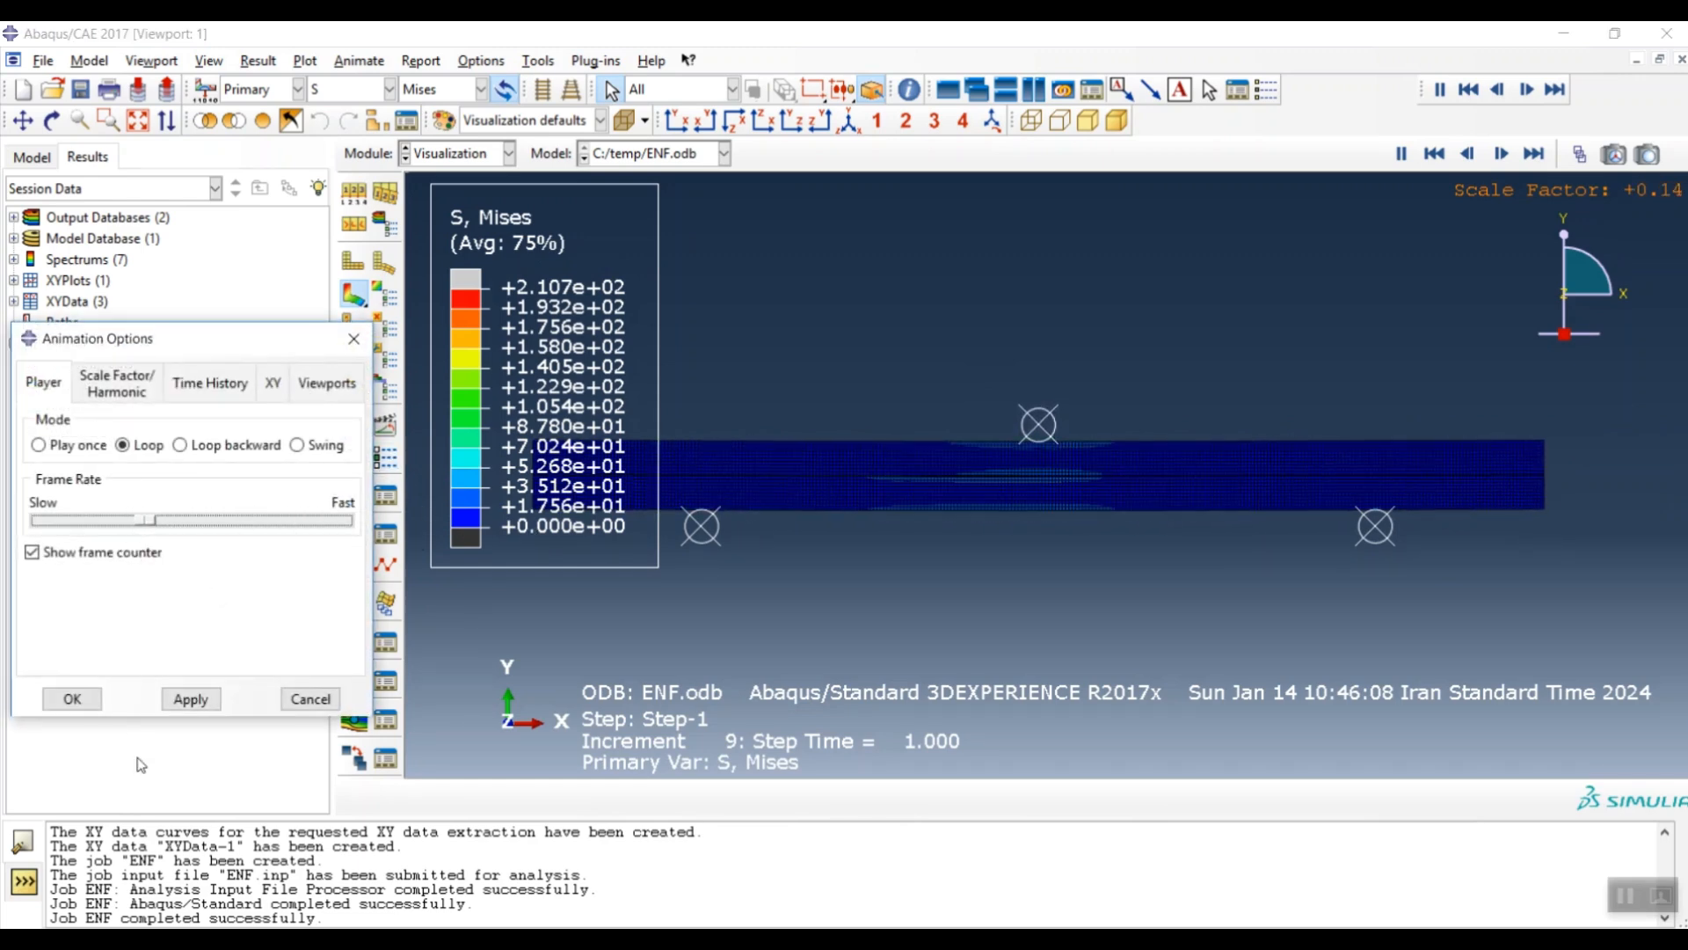
left_click(189, 700)
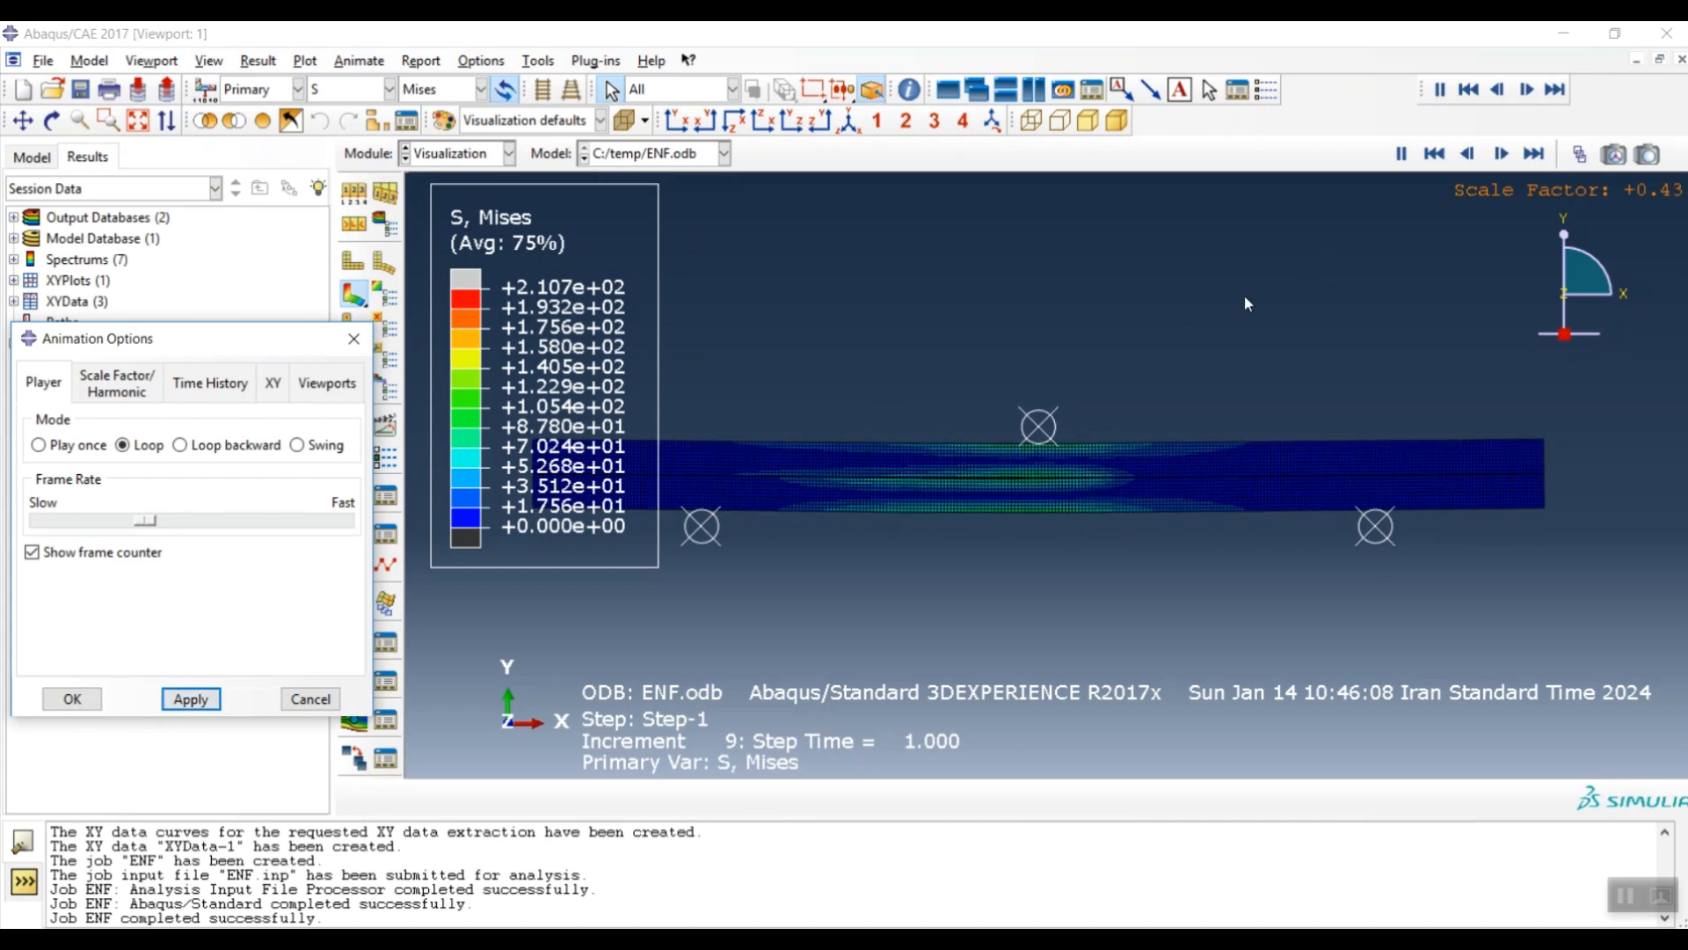
left_click(162, 520)
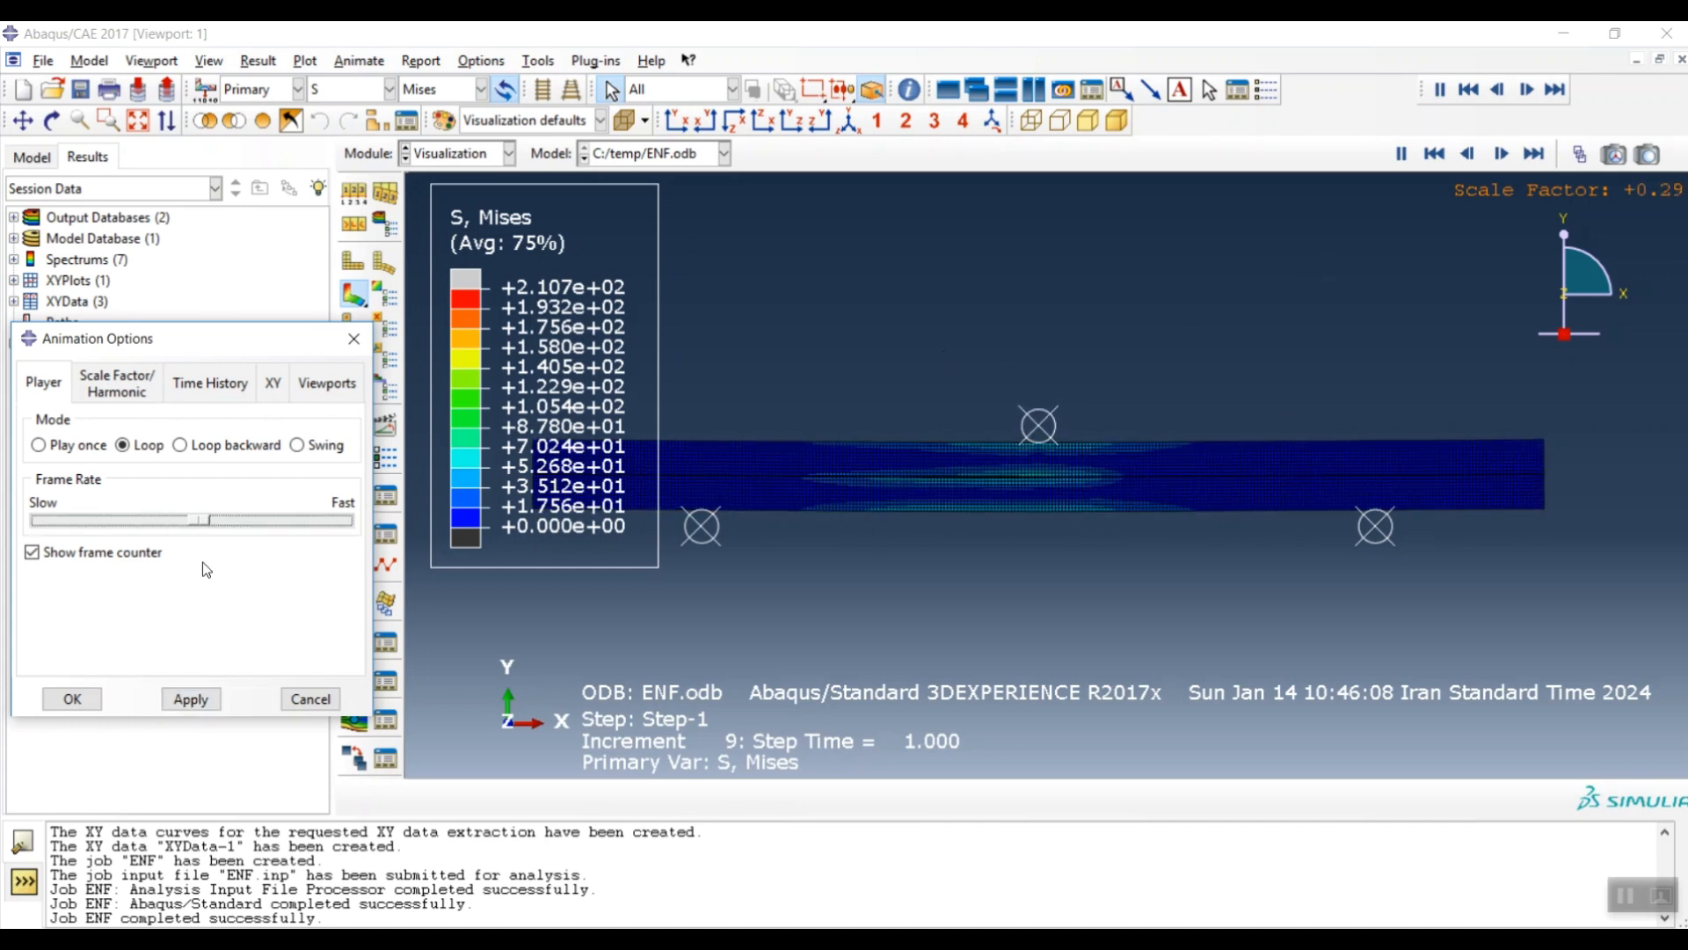
left_click(190, 701)
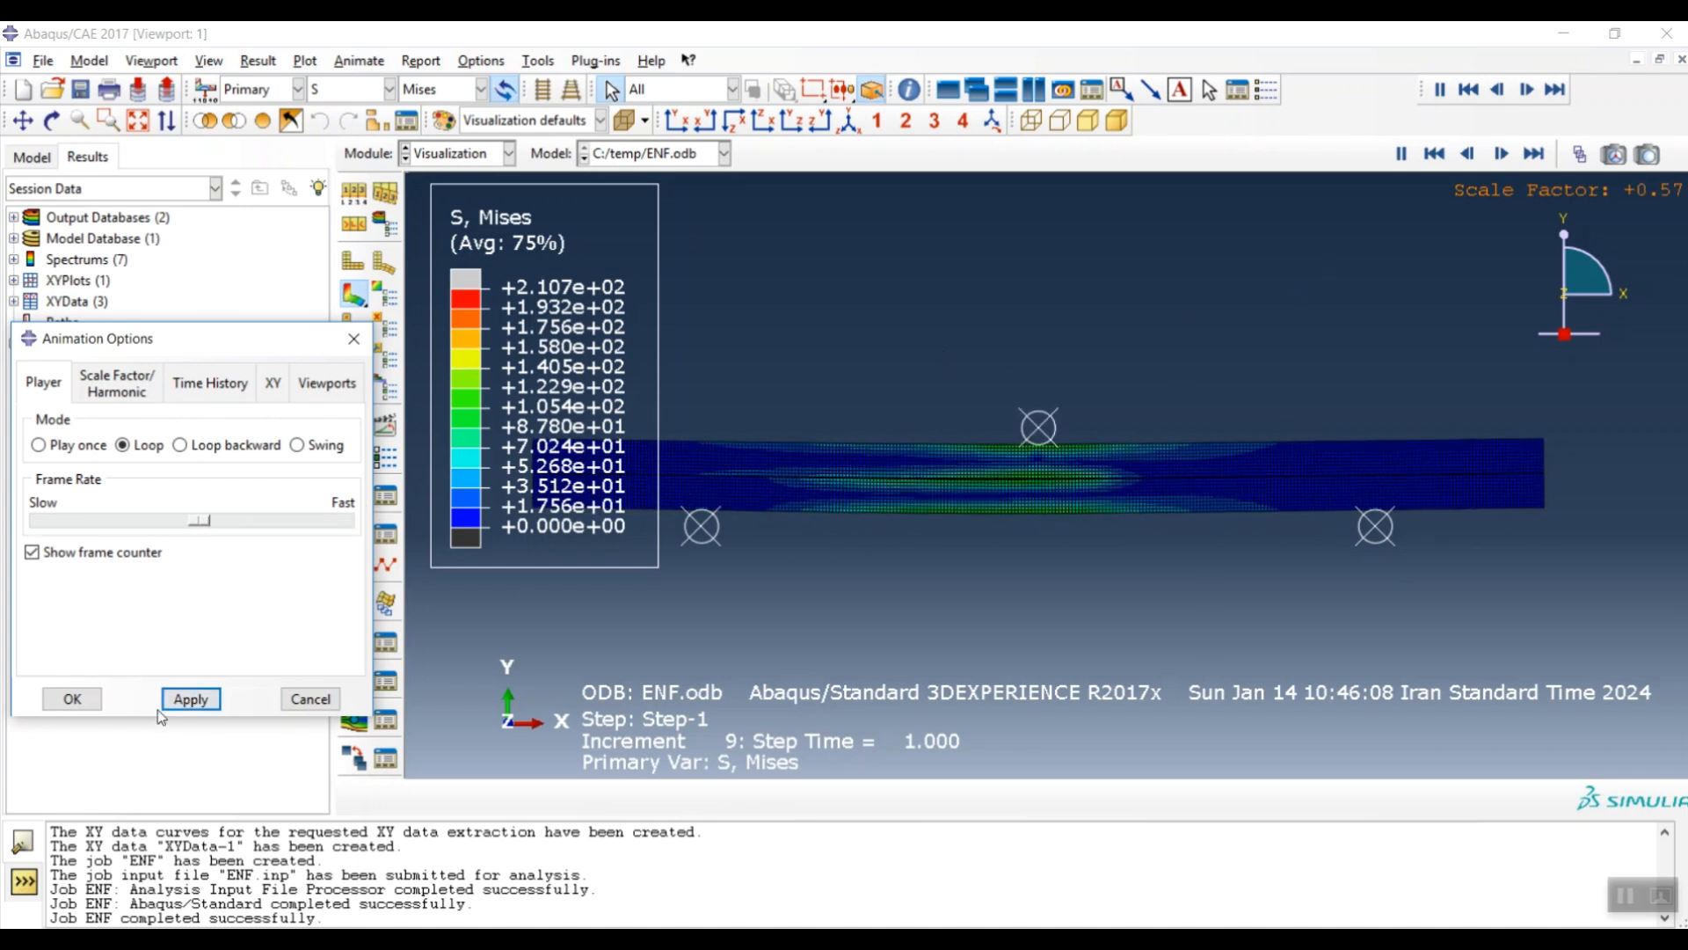
left_click(73, 699)
- Stop the animation on the final Mises contour of the deformed beam
scroll(1041, 479, "down", 5)
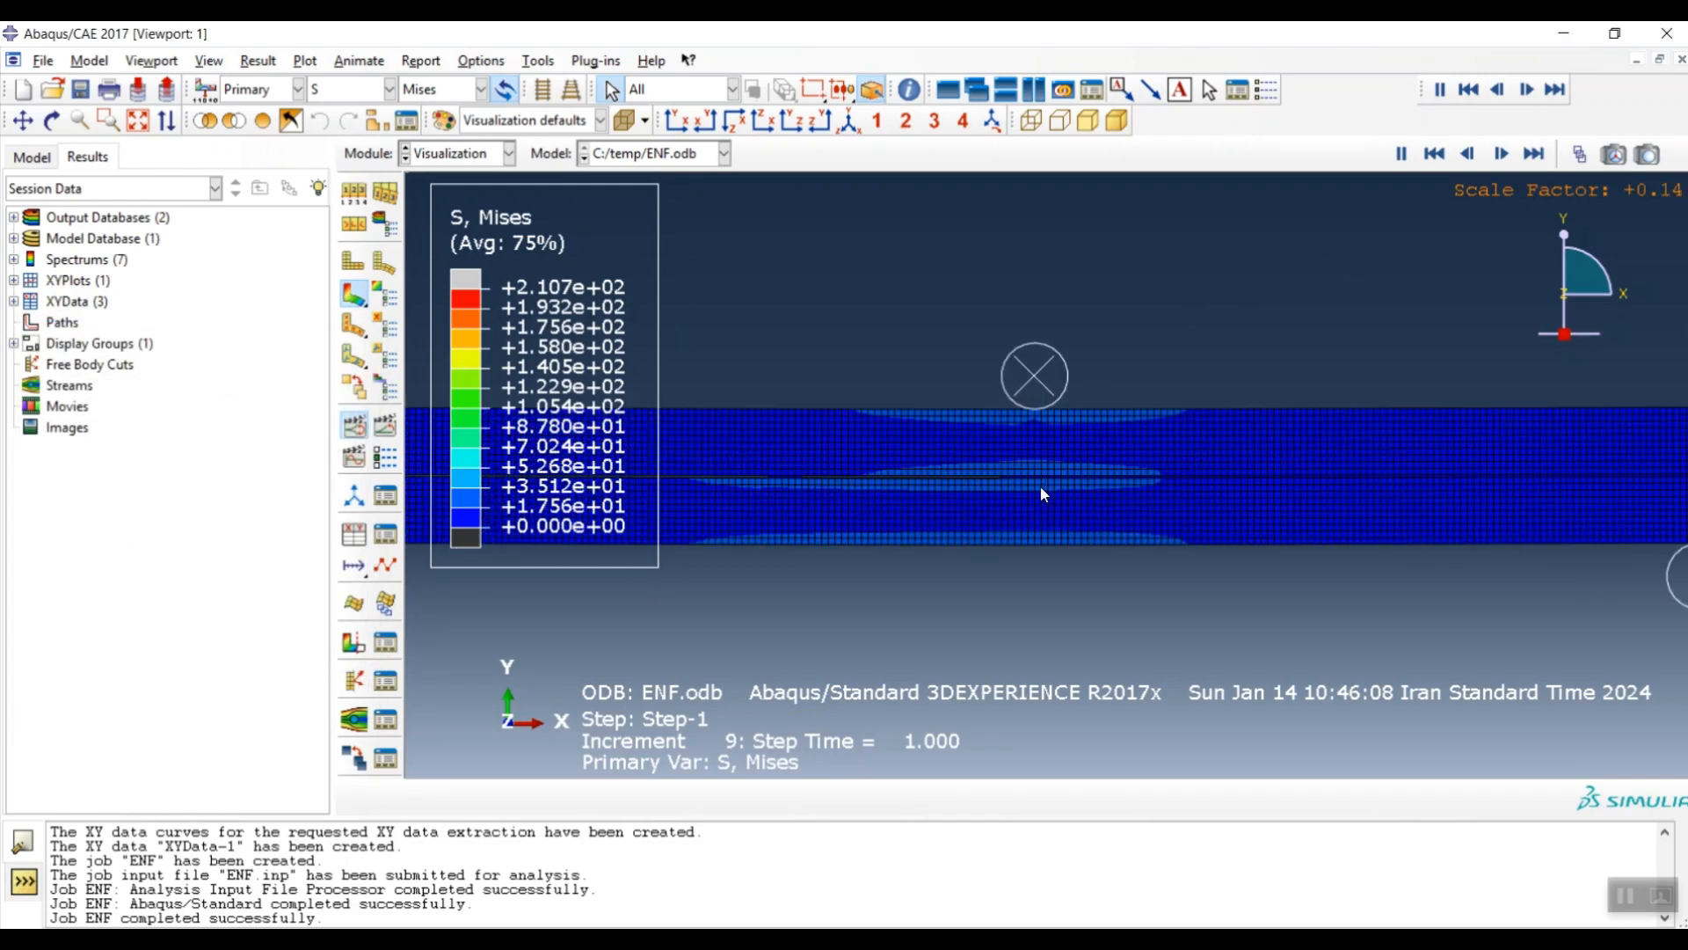
scroll(1022, 488, "up", 2)
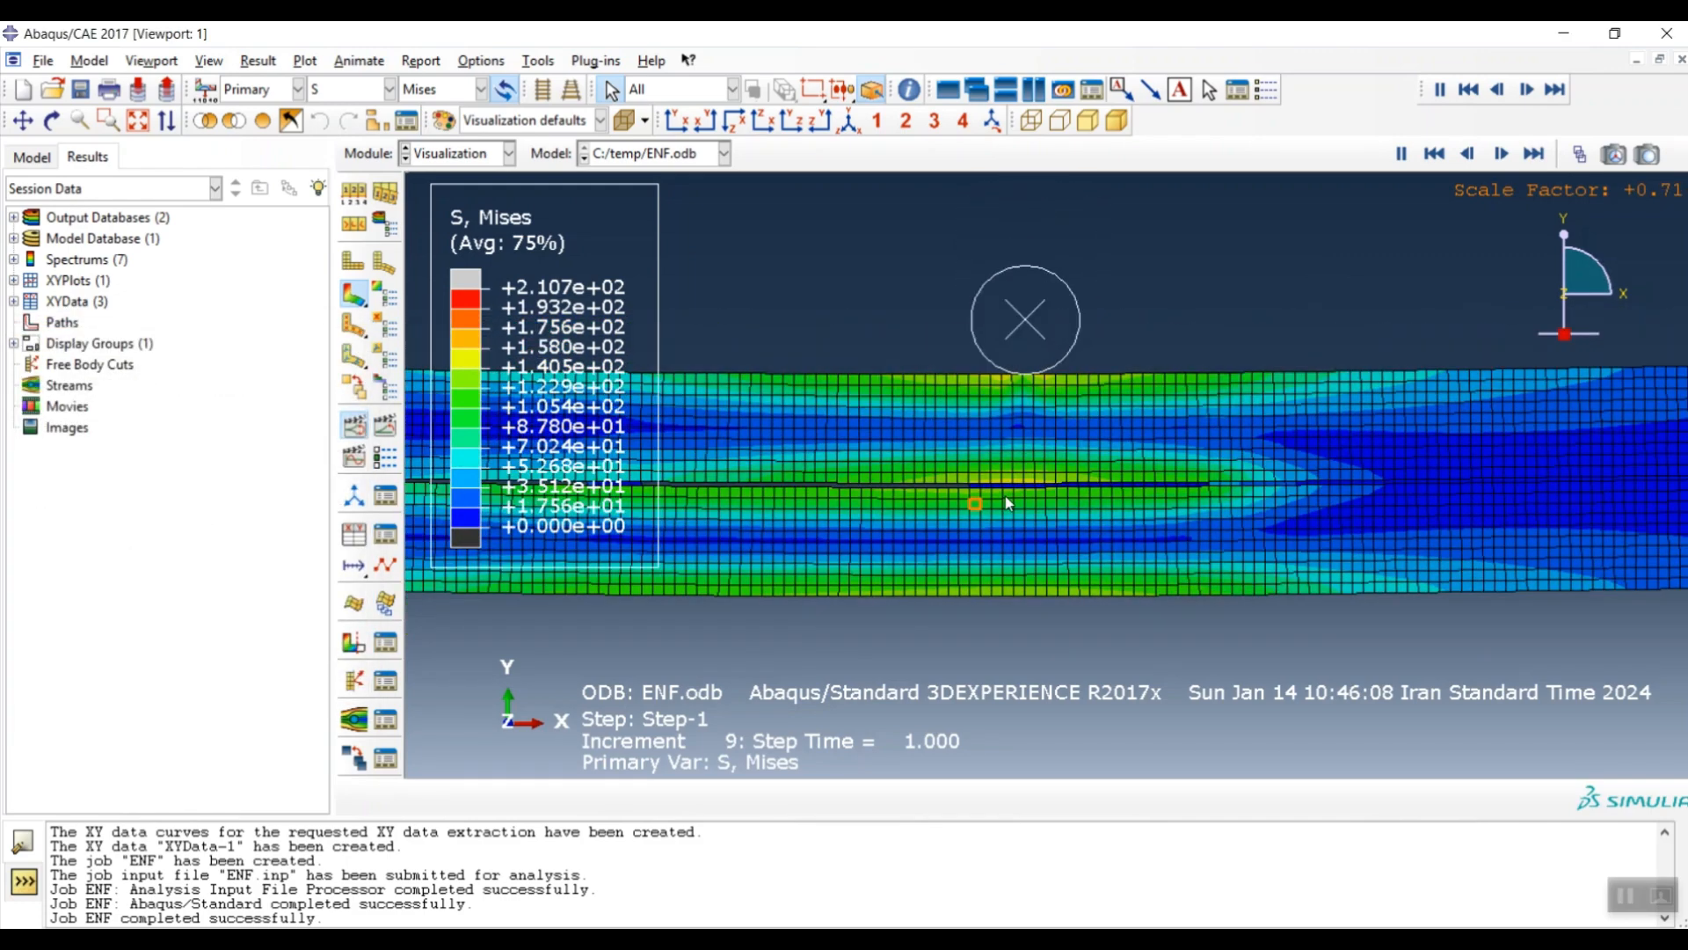
scroll(999, 499, "up", 2)
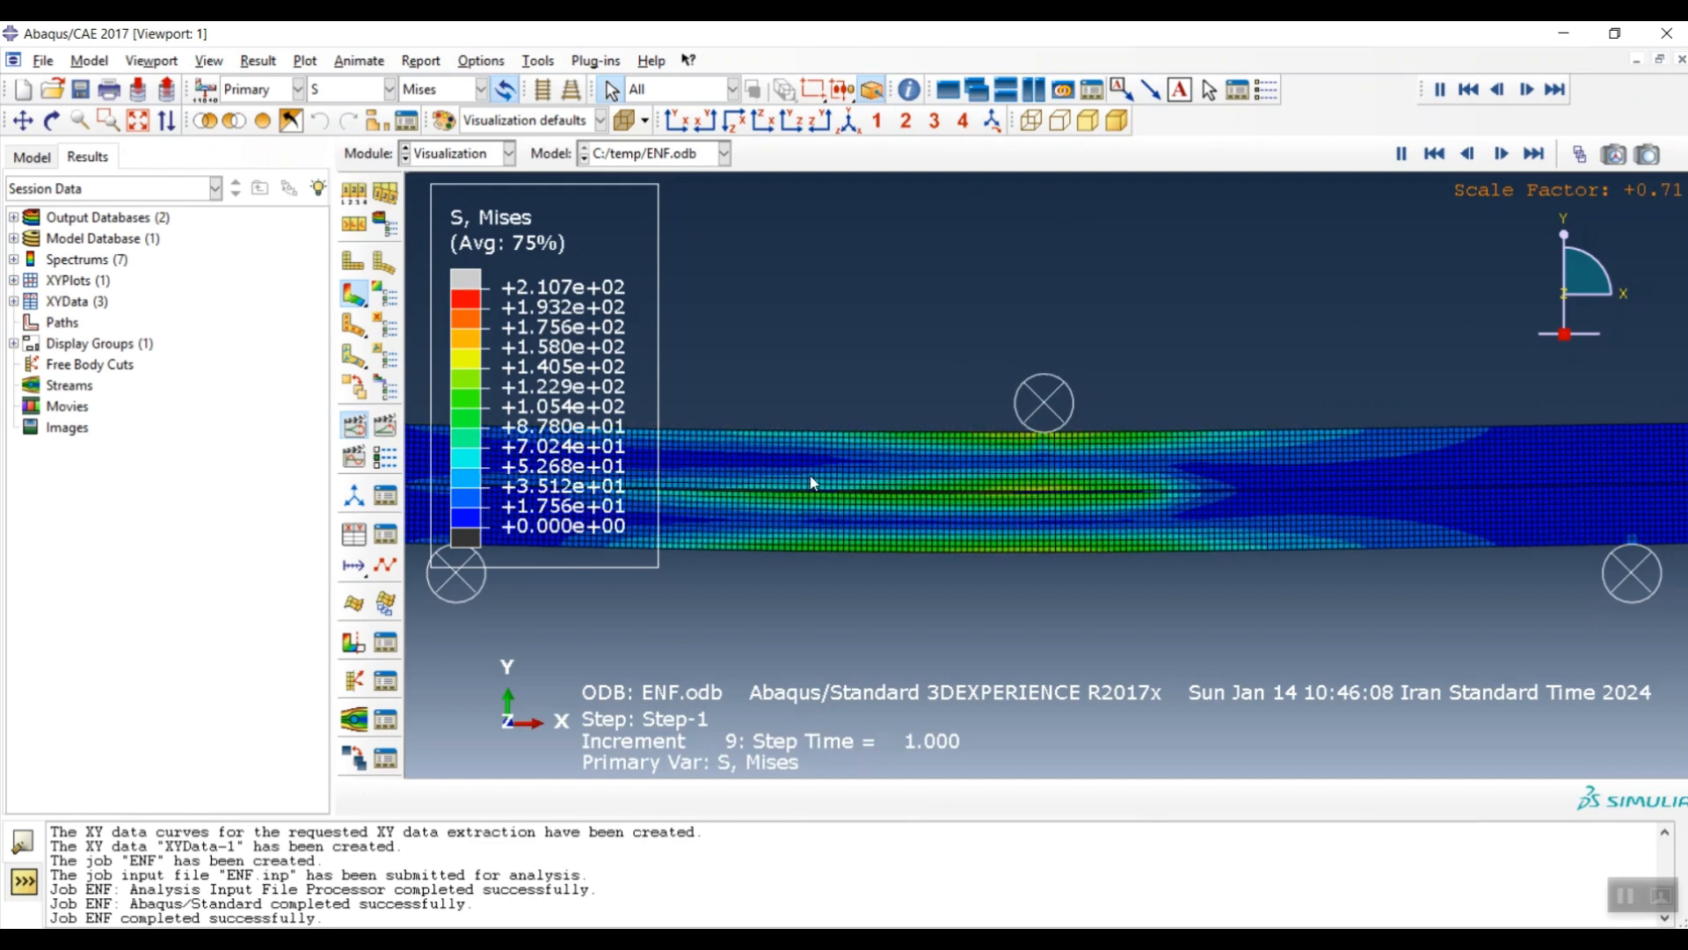
left_click(360, 436)
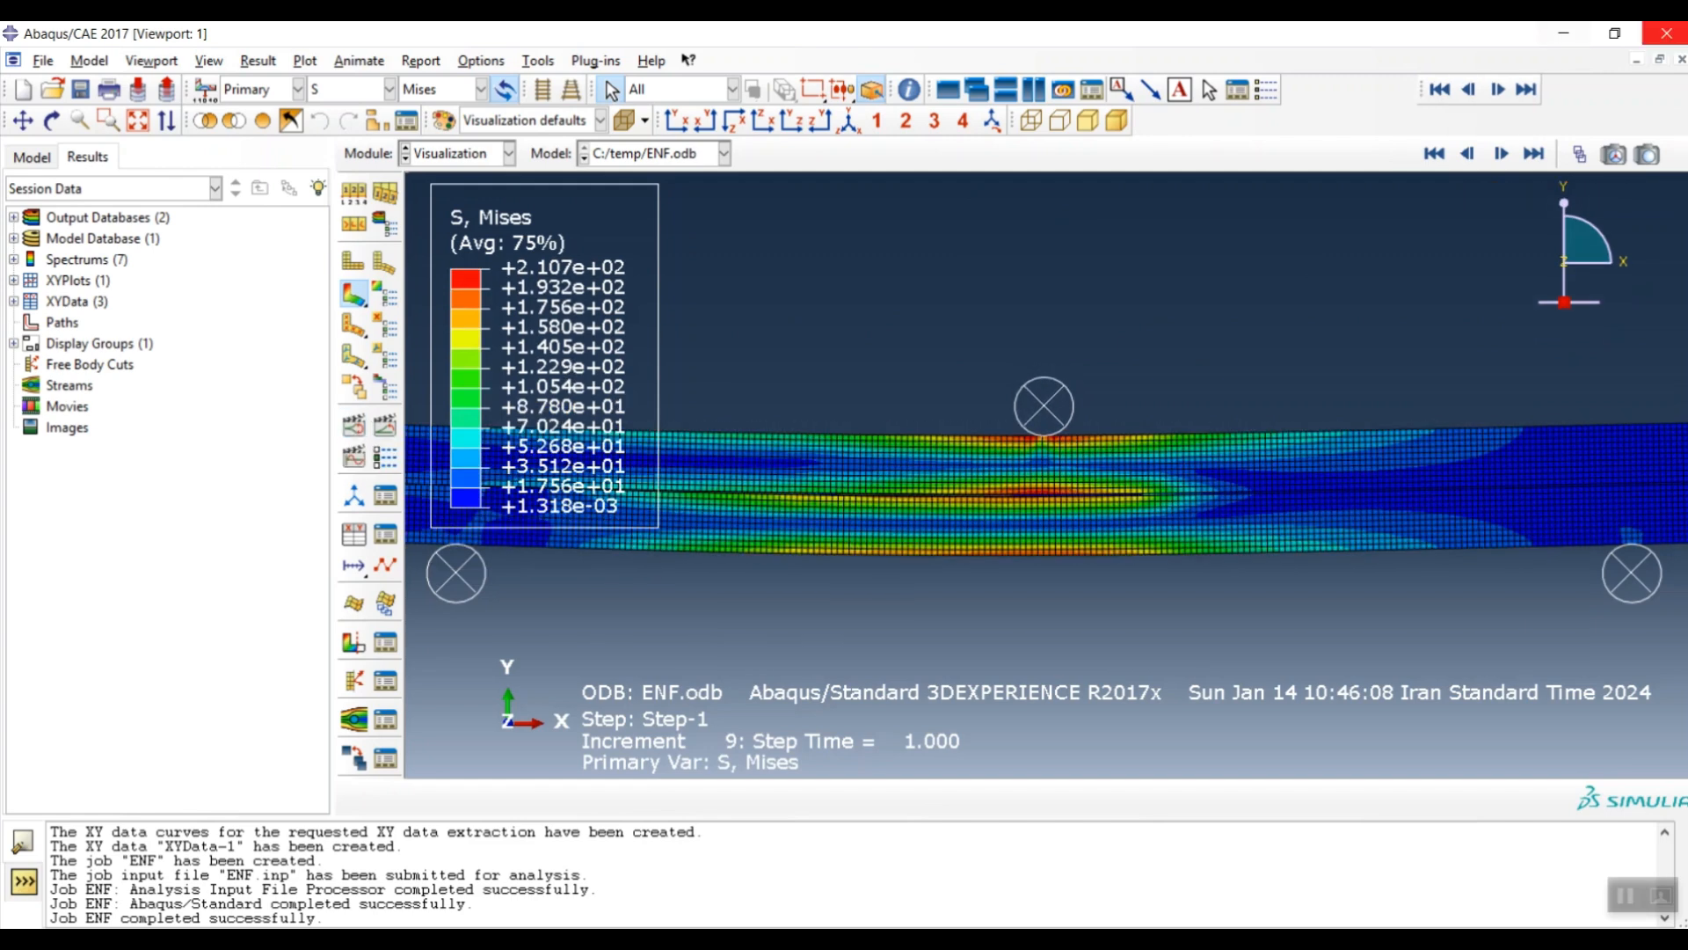
- Return to the first increment and contour the SDEG damage variable
left_click(1435, 154)
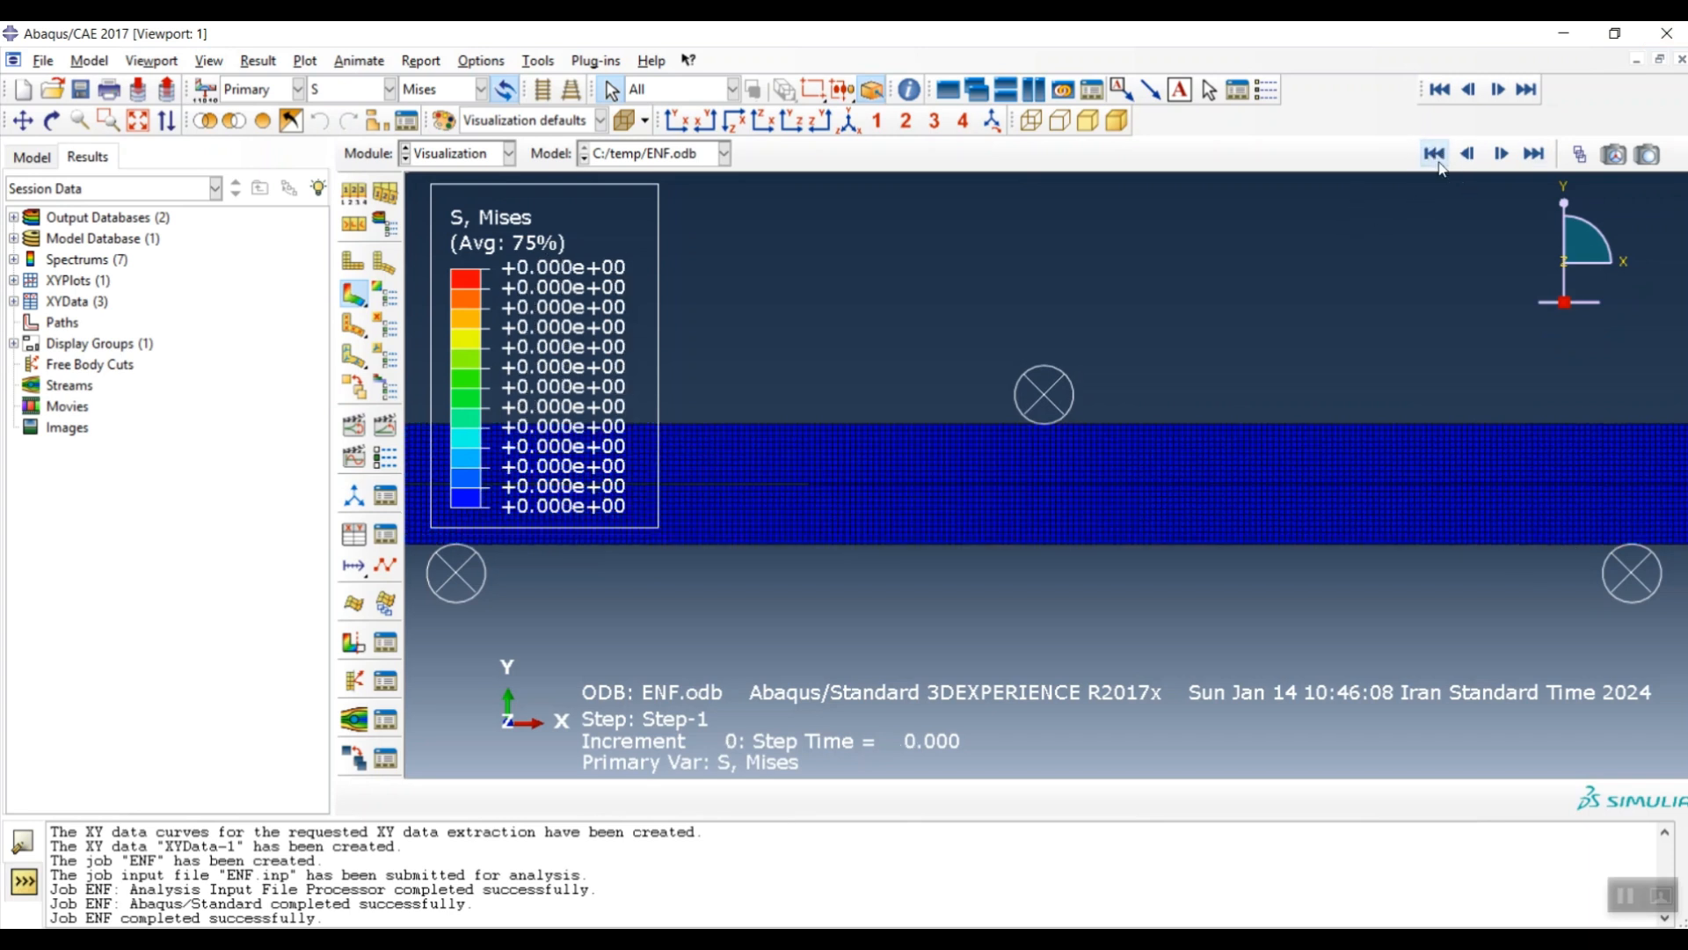
left_click(349, 89)
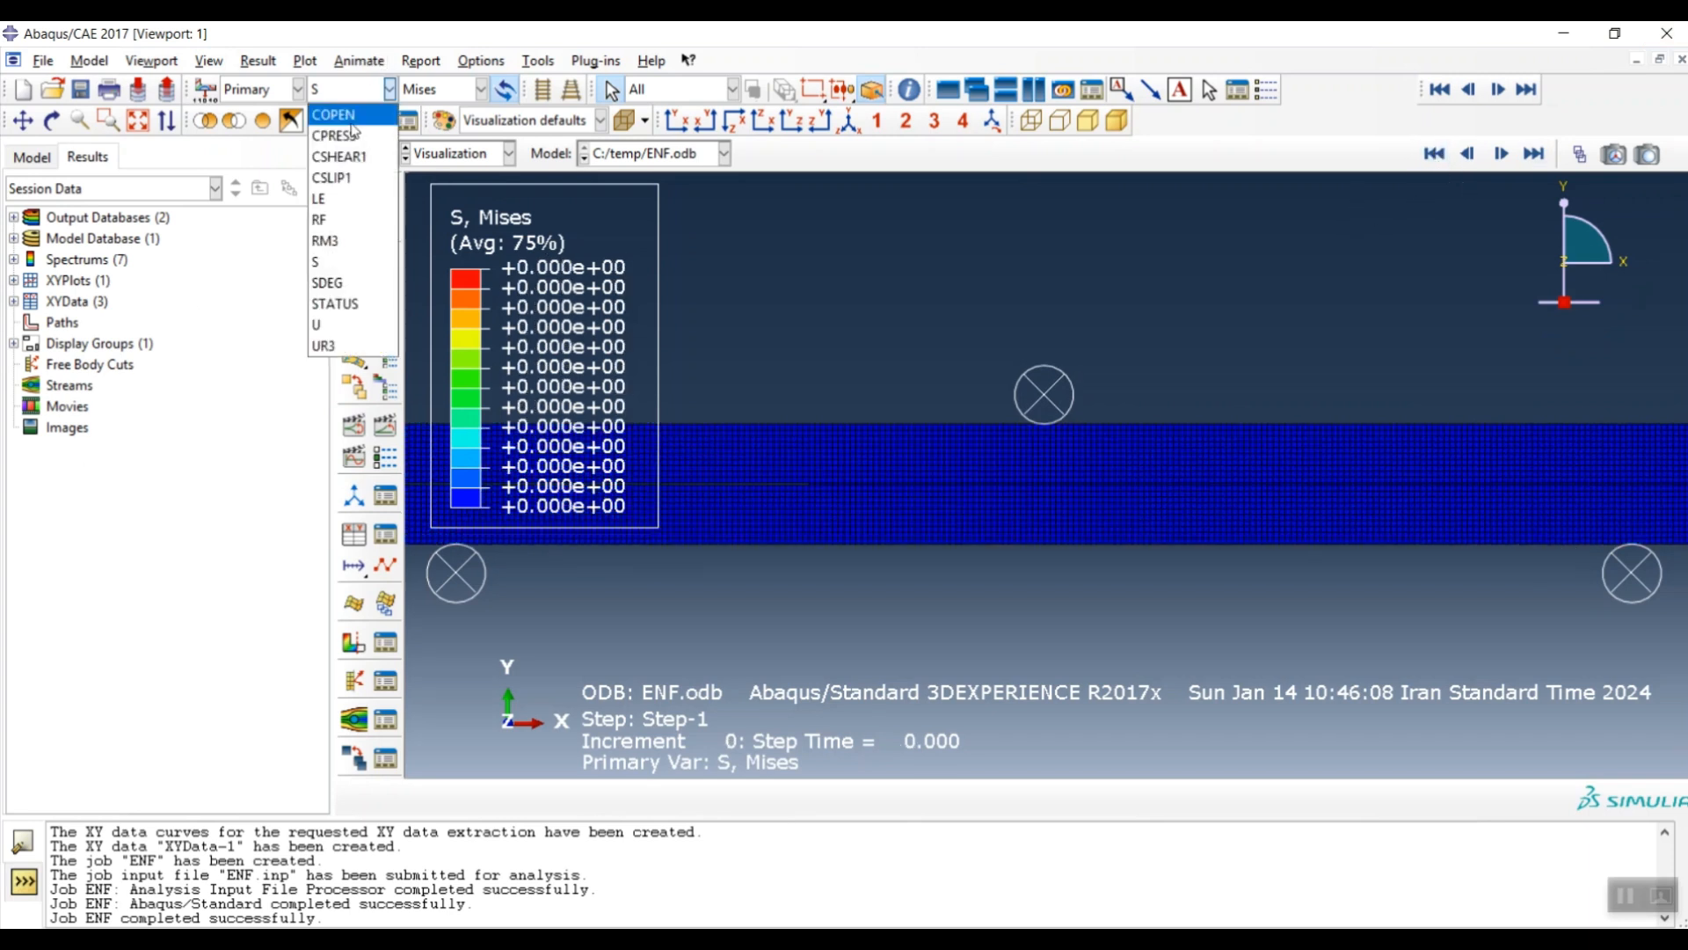
left_click(345, 283)
scroll(972, 427, "down", 8)
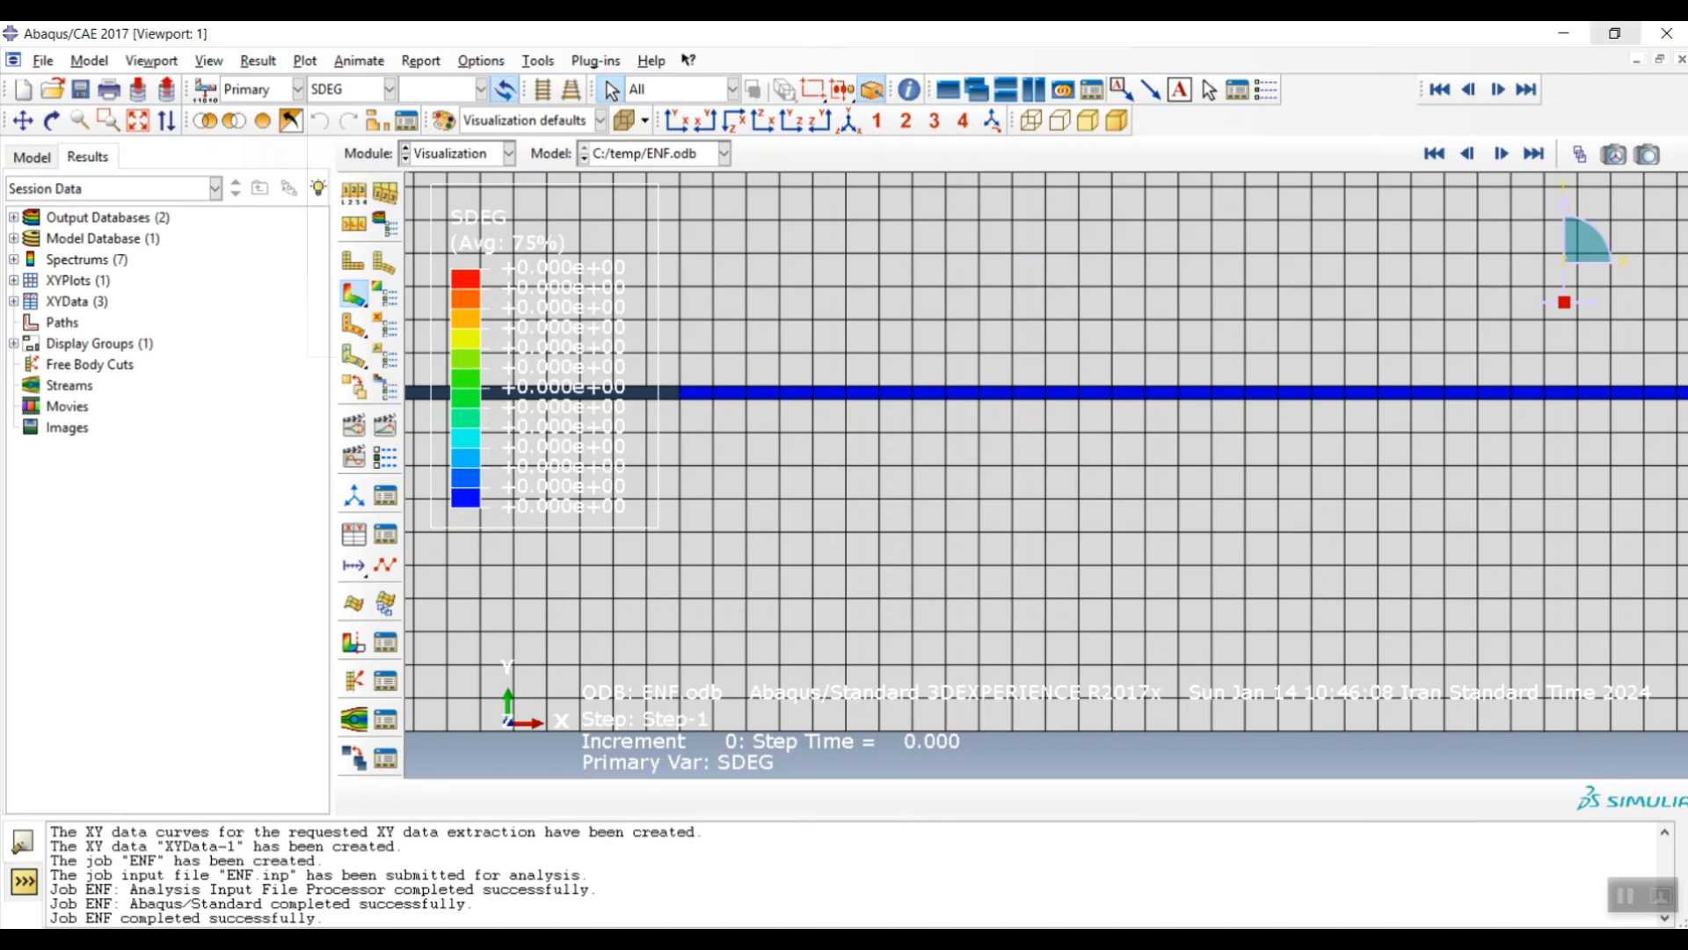
- Step forward to increment 8 to watch SDEG damage grow along the crack
left_click(1502, 155)
left_click(1502, 155)
left_click(1502, 155)
left_click(1502, 155)
left_click(1502, 155)
left_click(1502, 155)
left_click(1502, 155)
left_click(1502, 155)
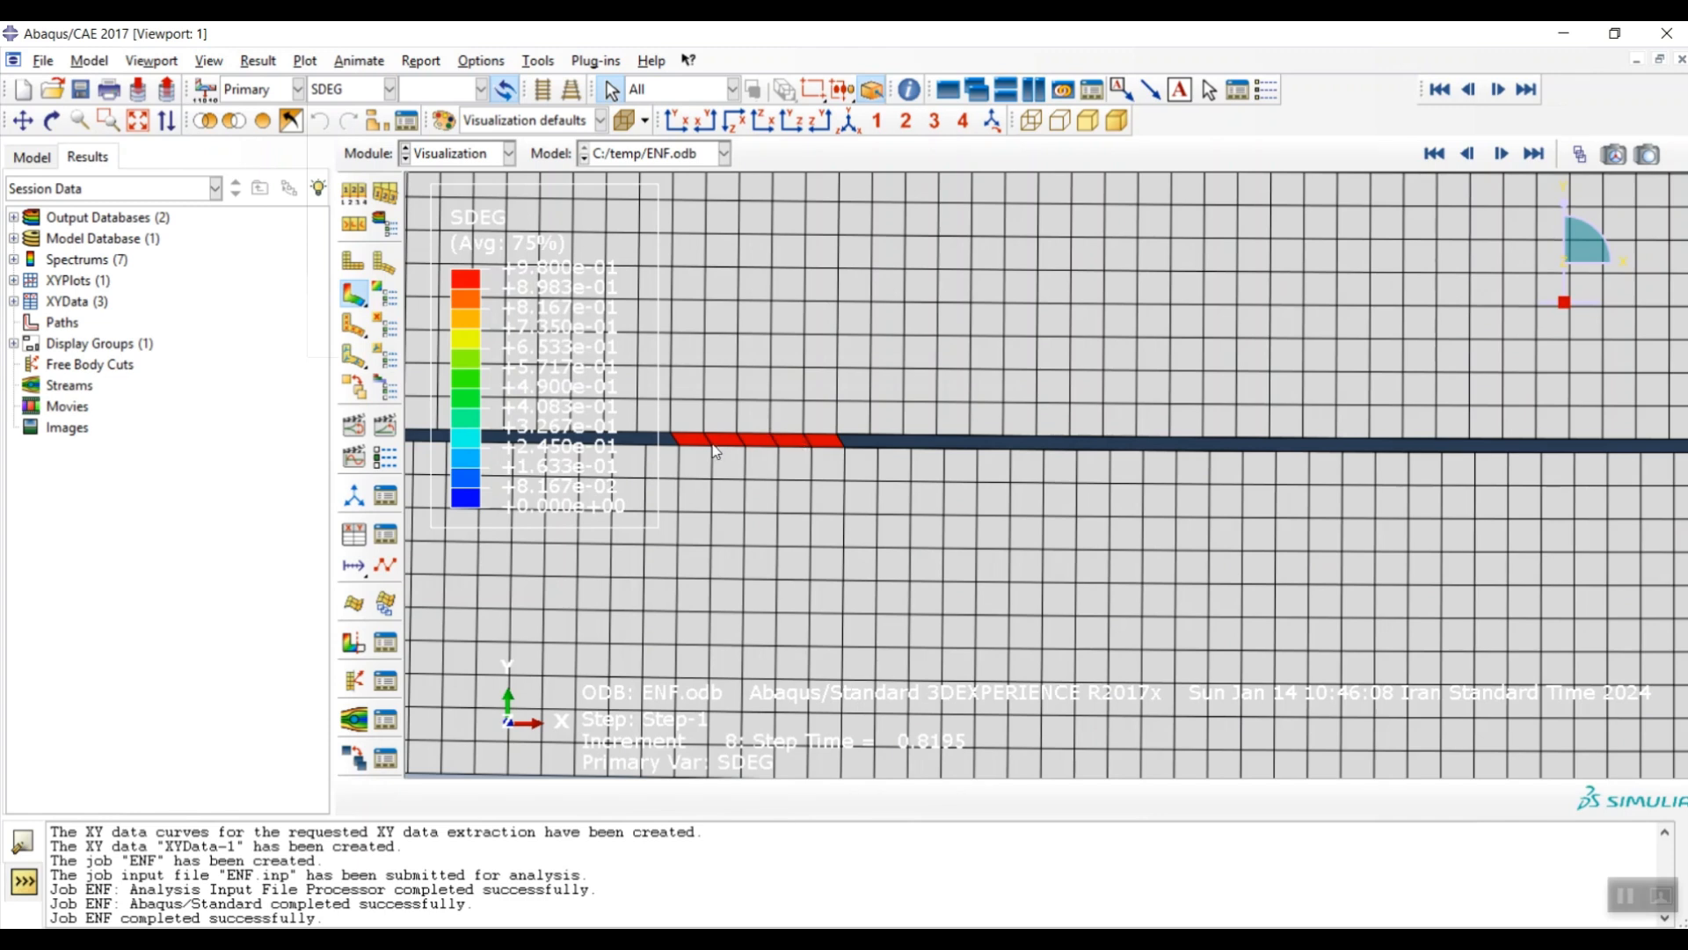
scroll(678, 444, "up", 2)
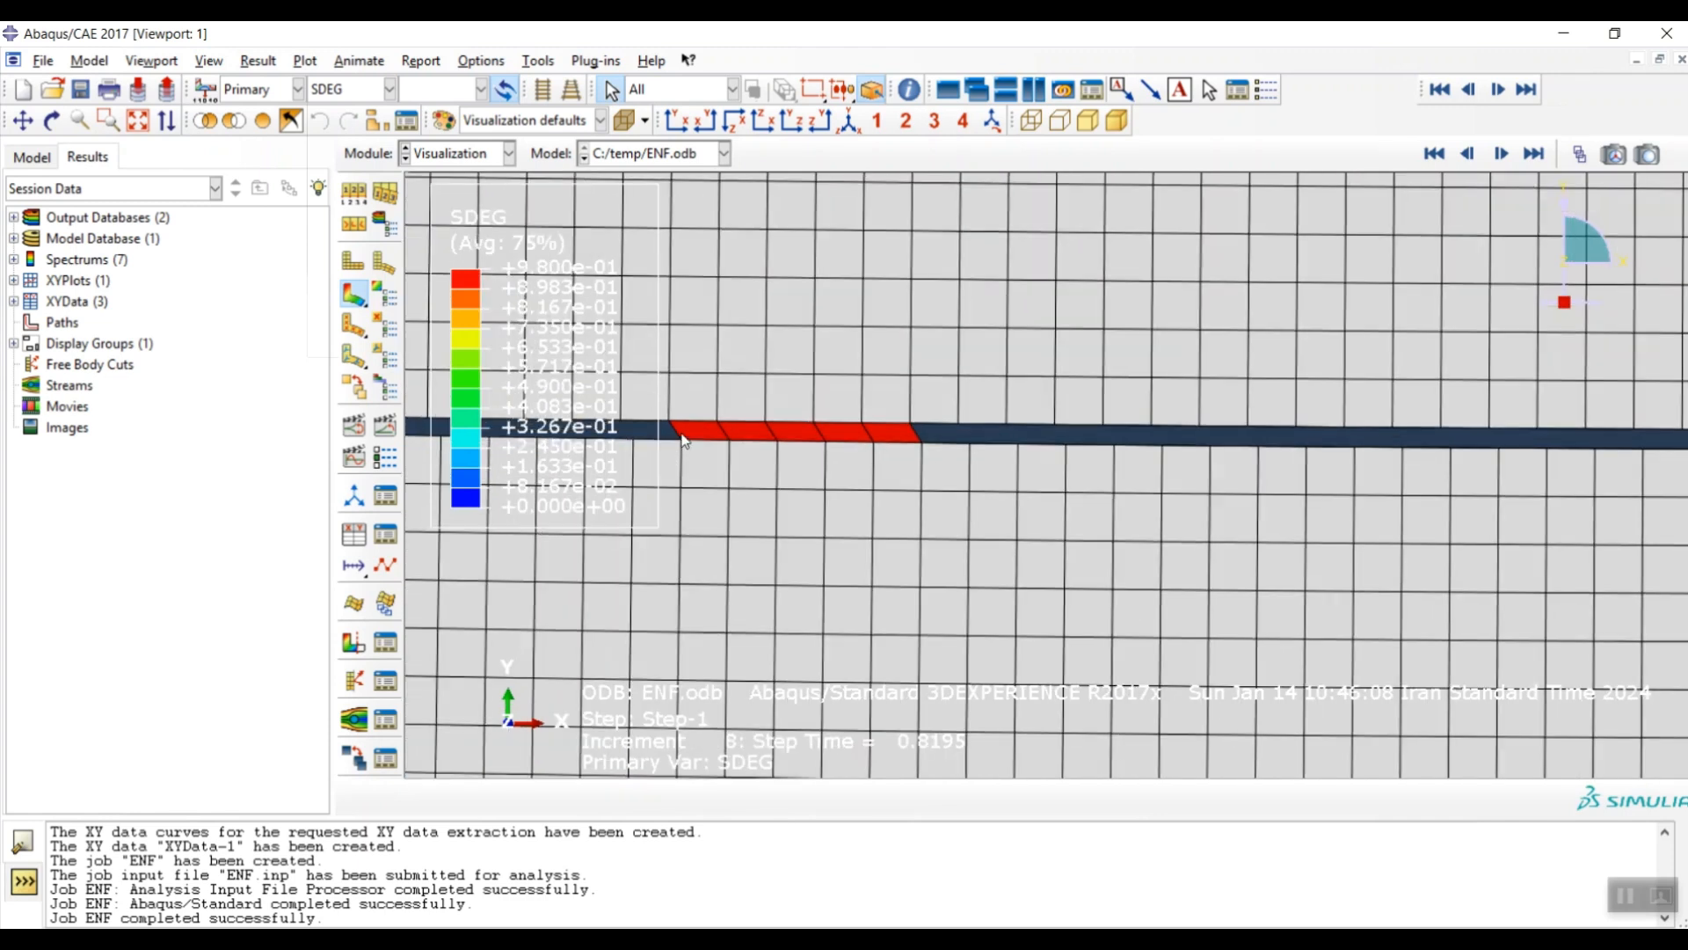
scroll(690, 437, "up", 2)
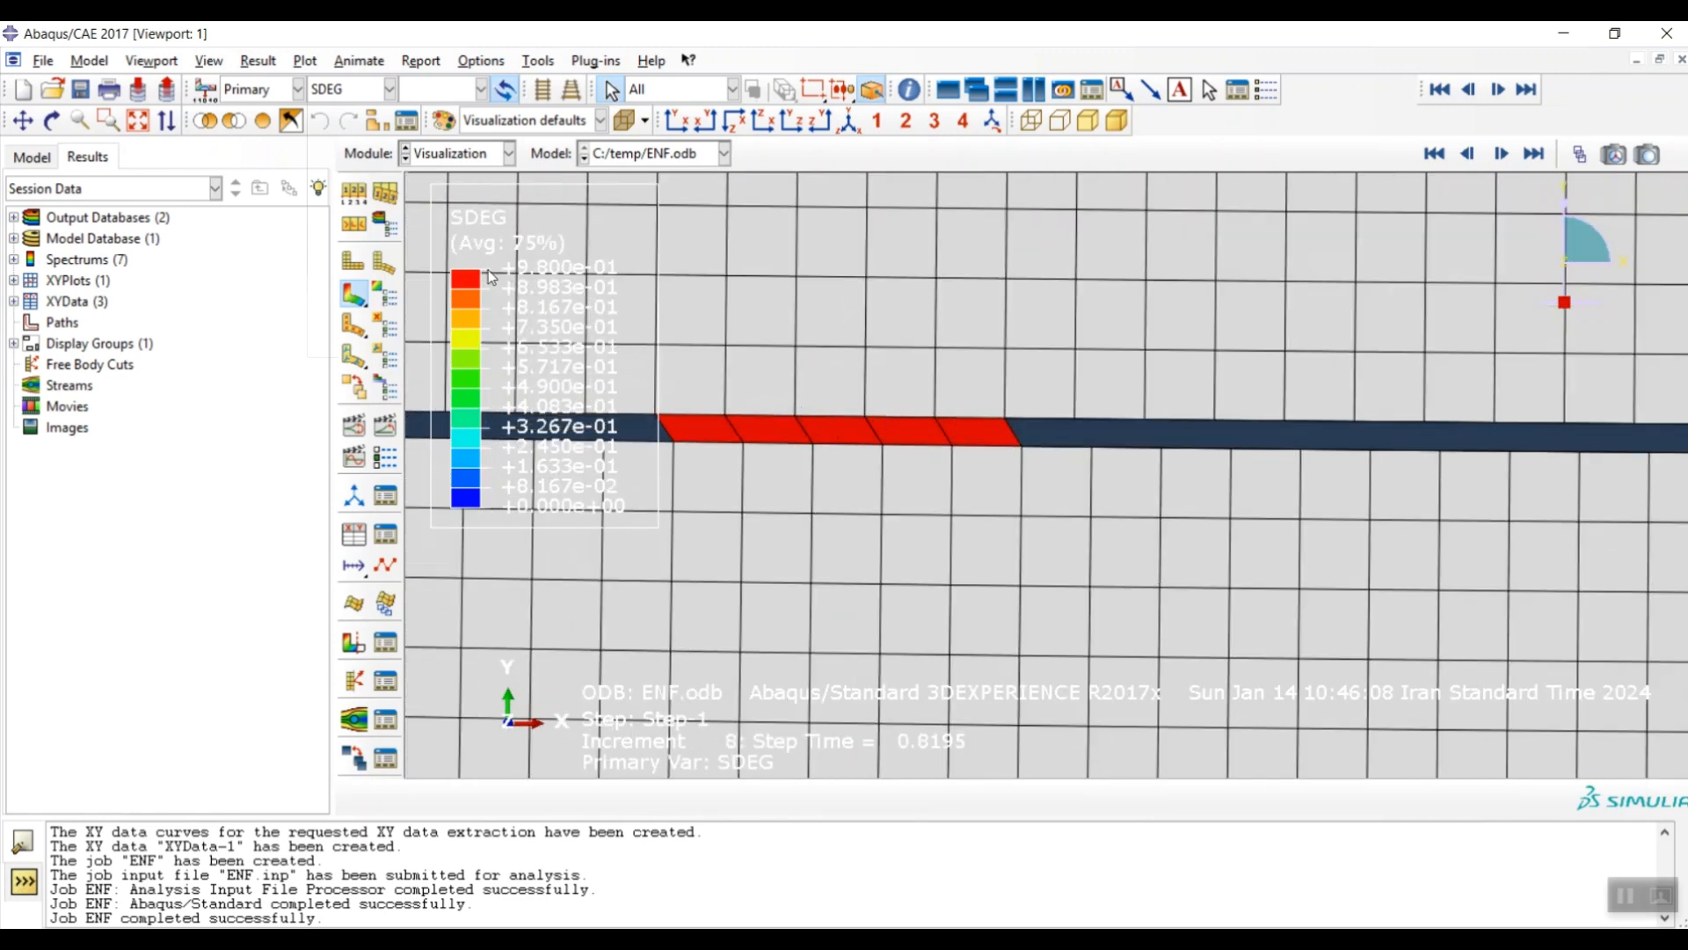
scroll(524, 458, "down", 5)
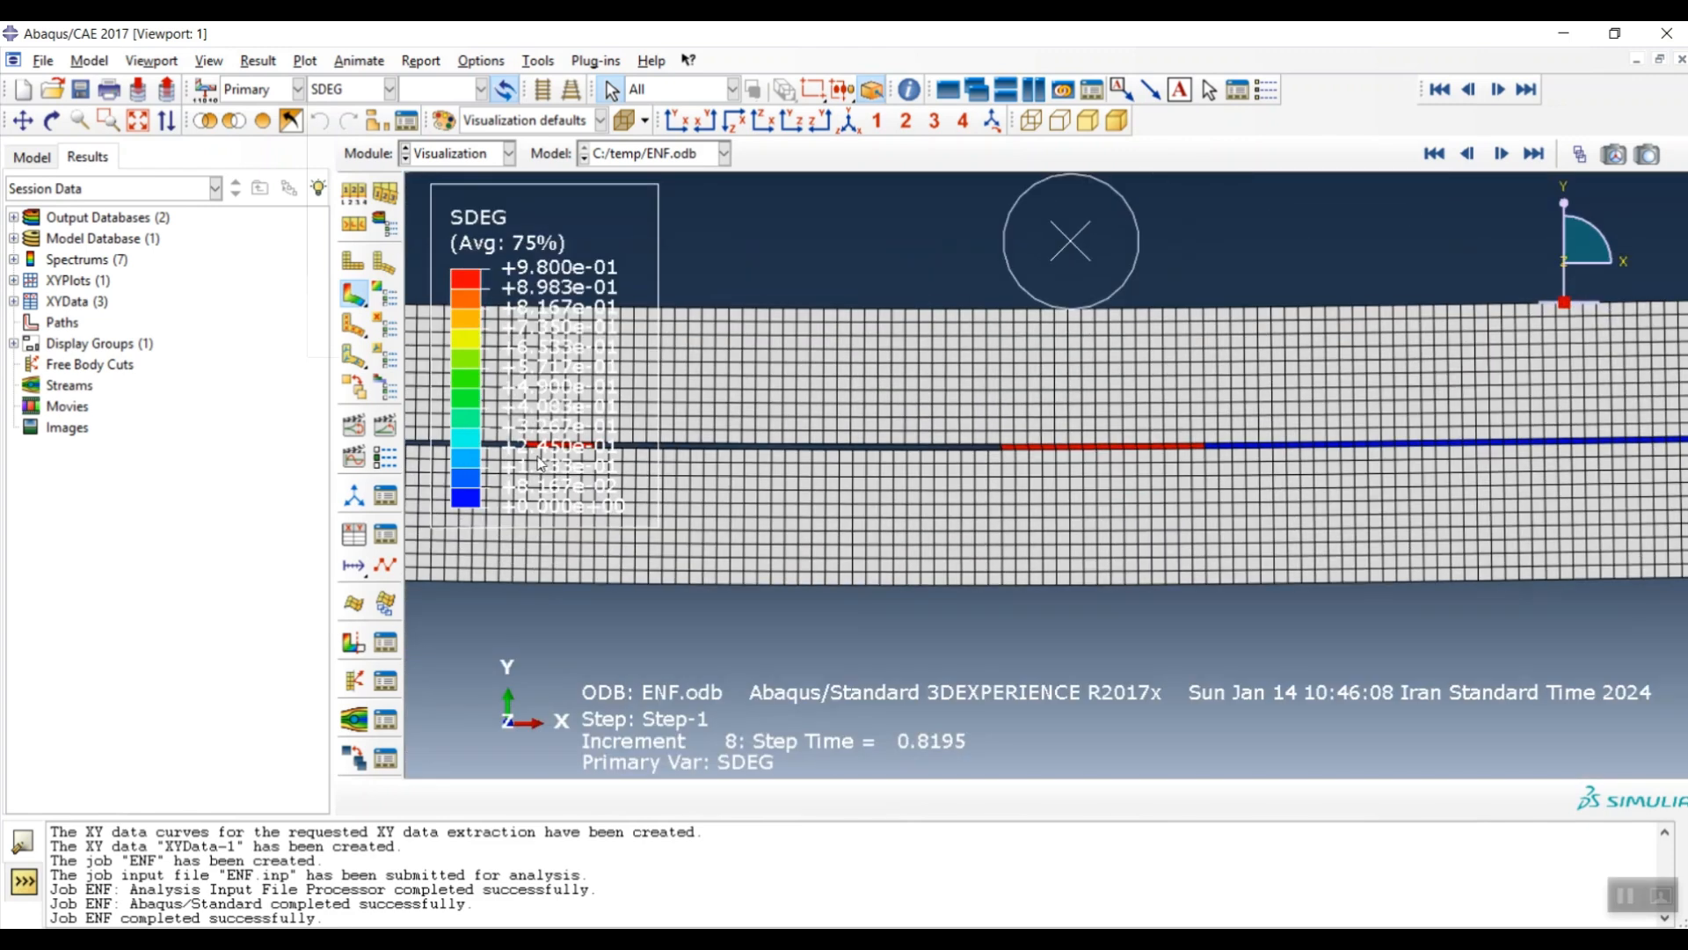
scroll(1186, 462, "up", 4)
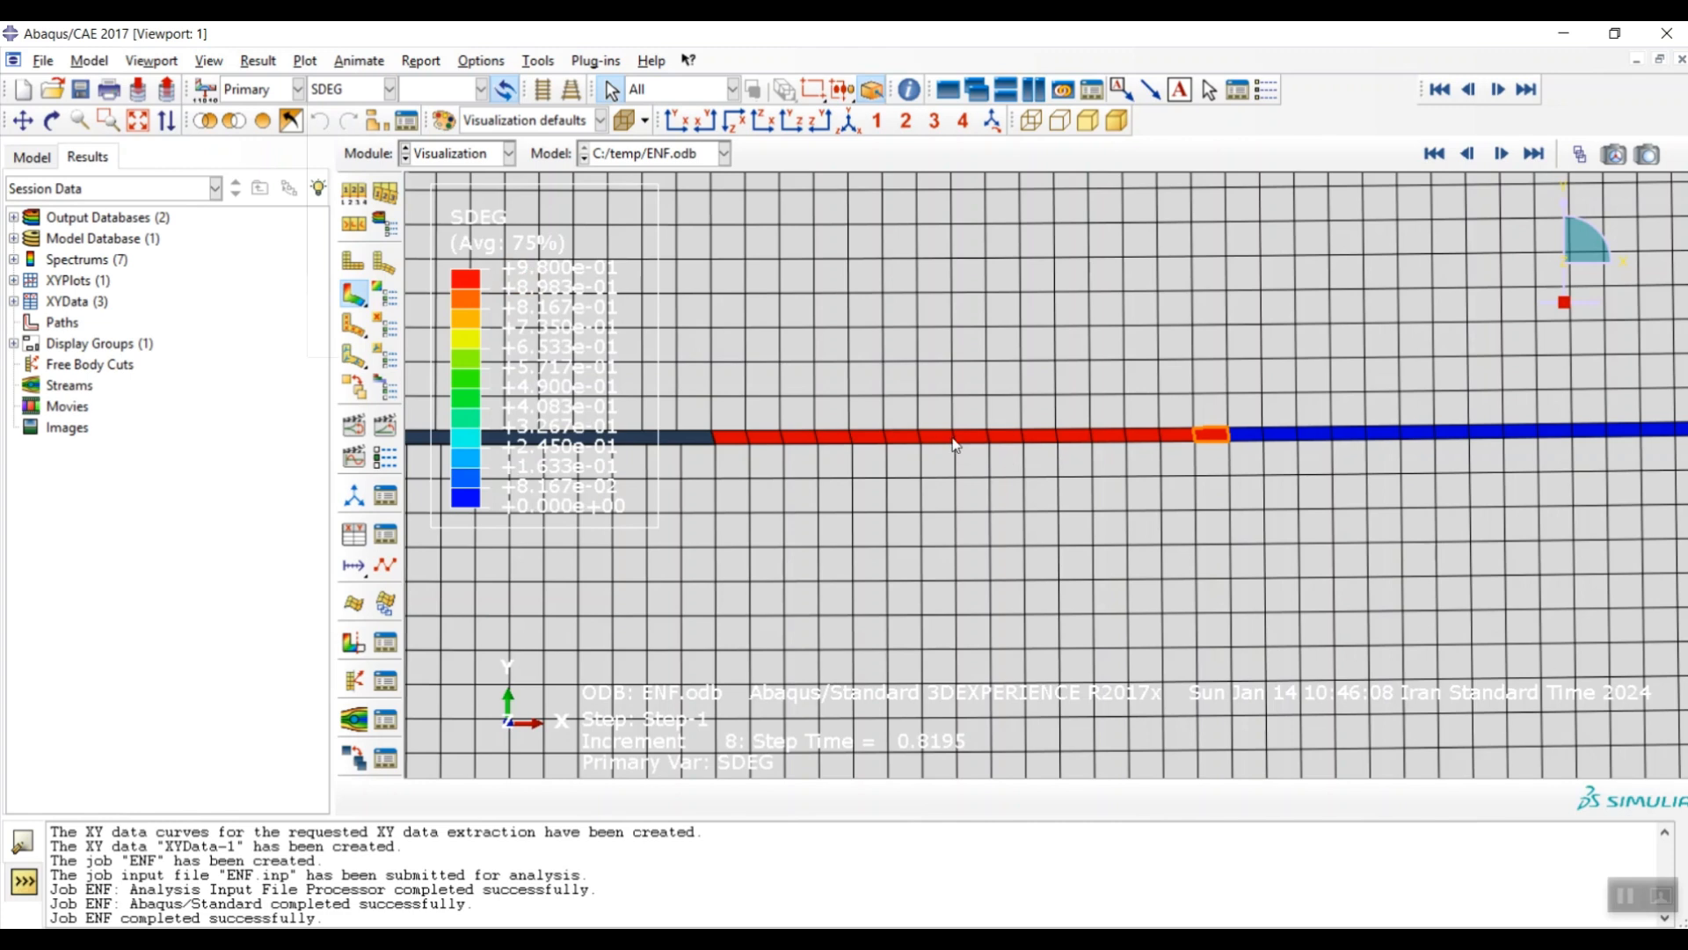
scroll(700, 479, "down", 3)
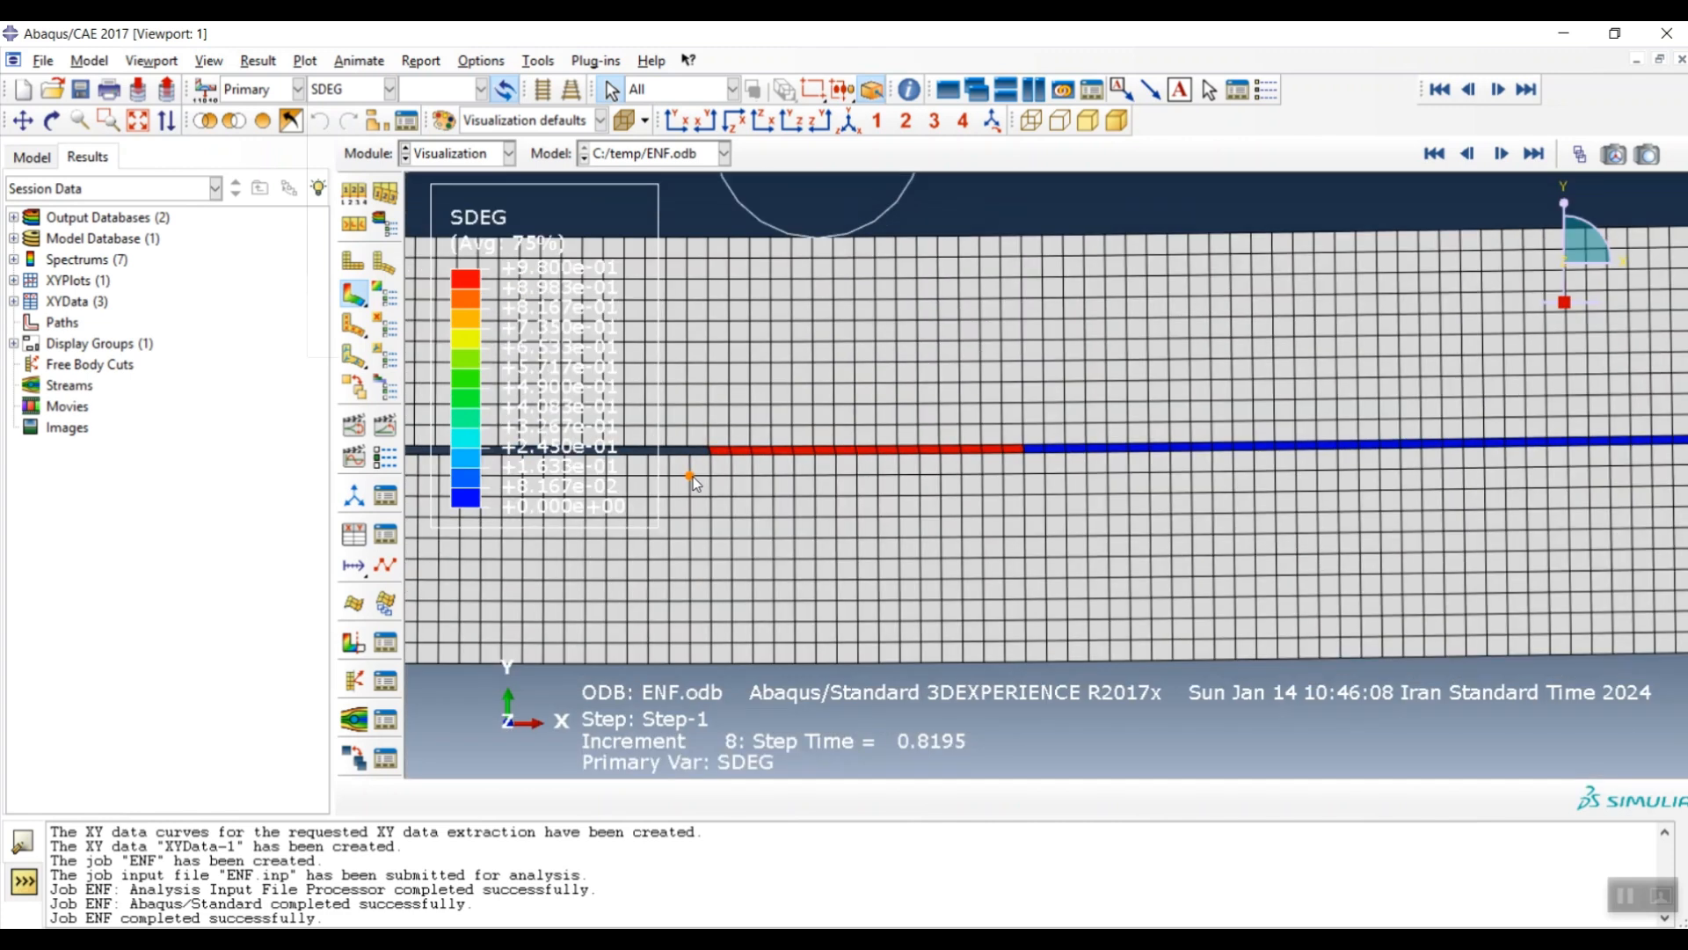
scroll(694, 482, "down", 3)
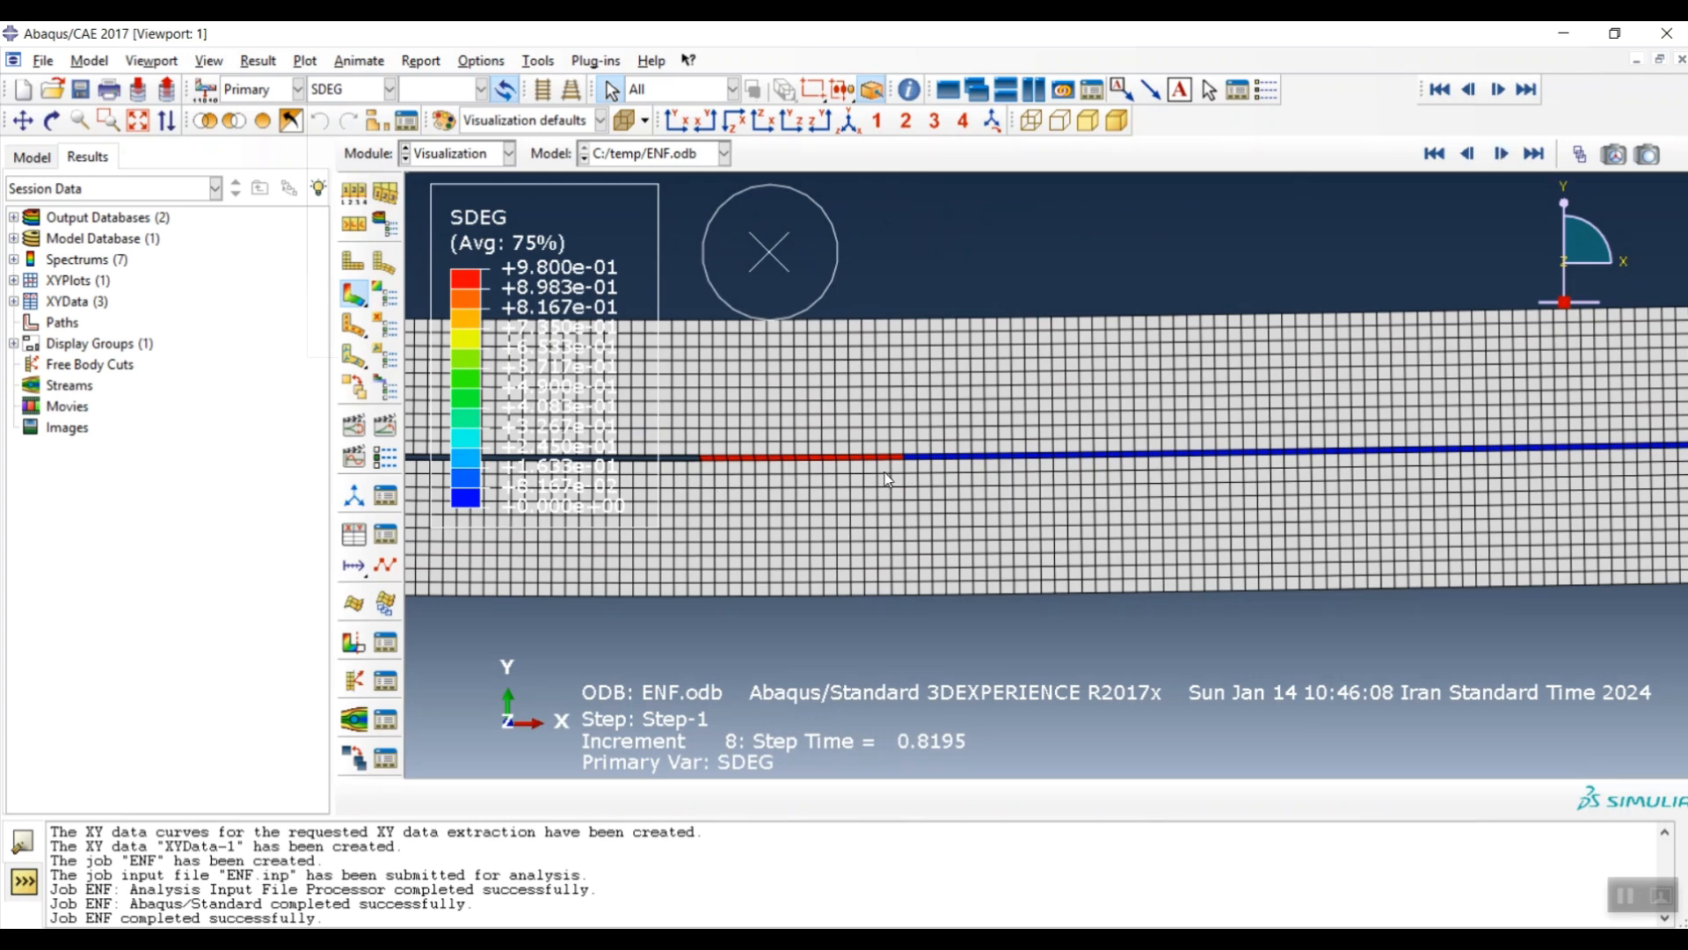
- Contour STATUS at final increment 9, then switch the contour back to S, Mises
left_click(382, 91)
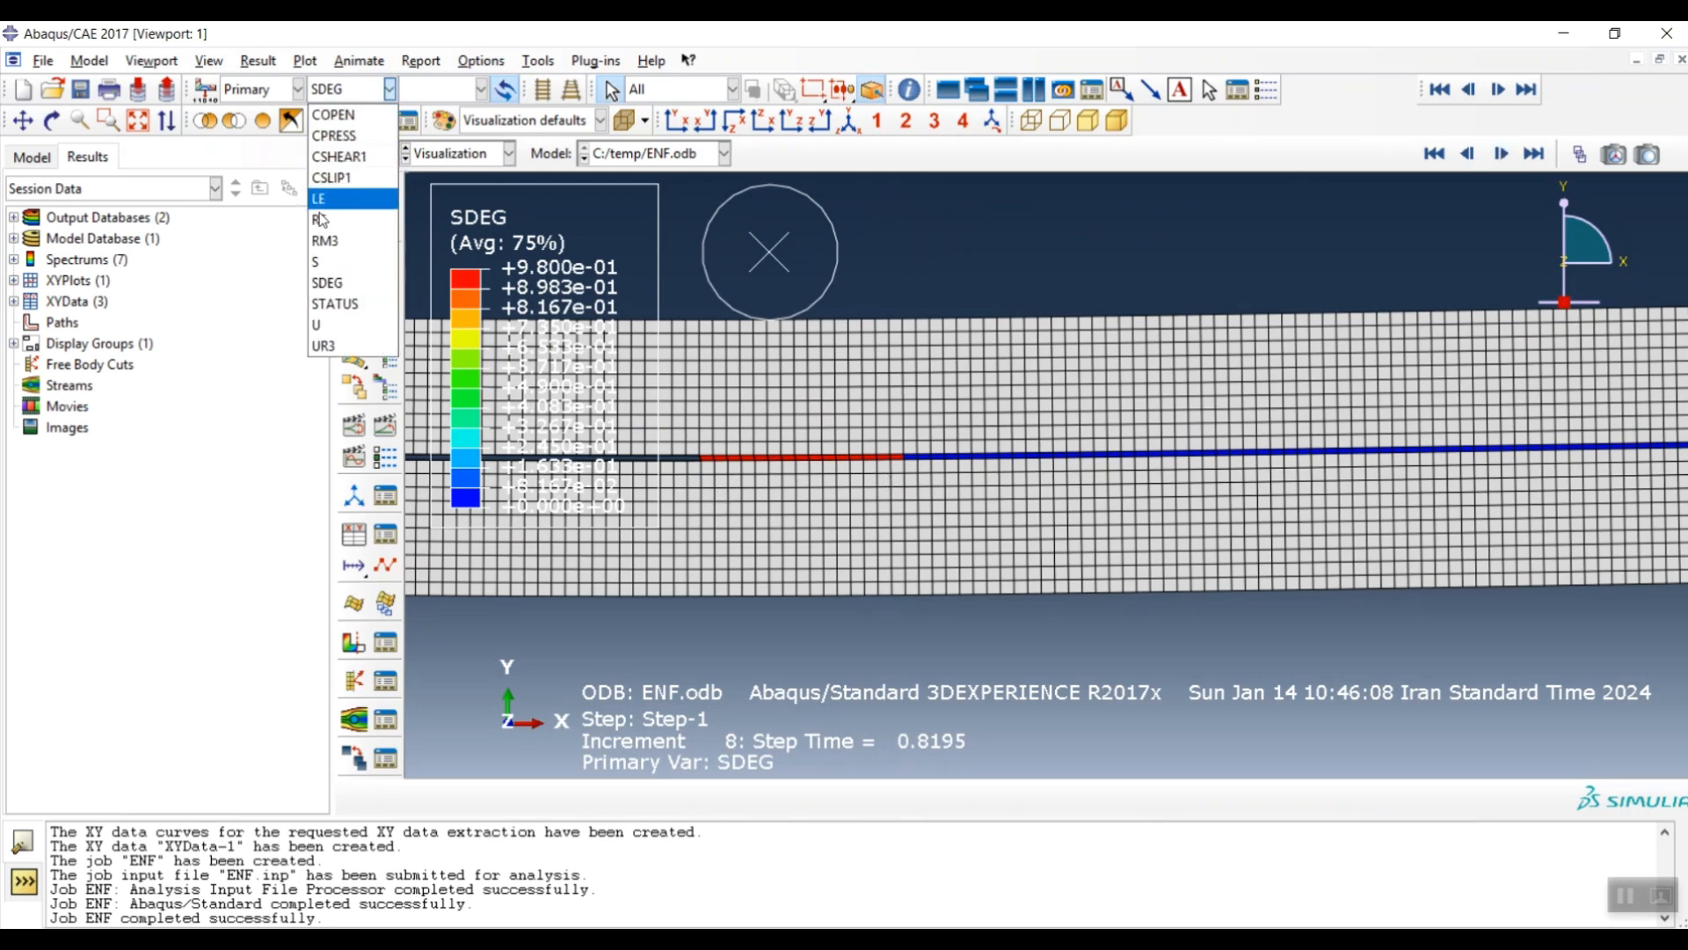
left_click(327, 306)
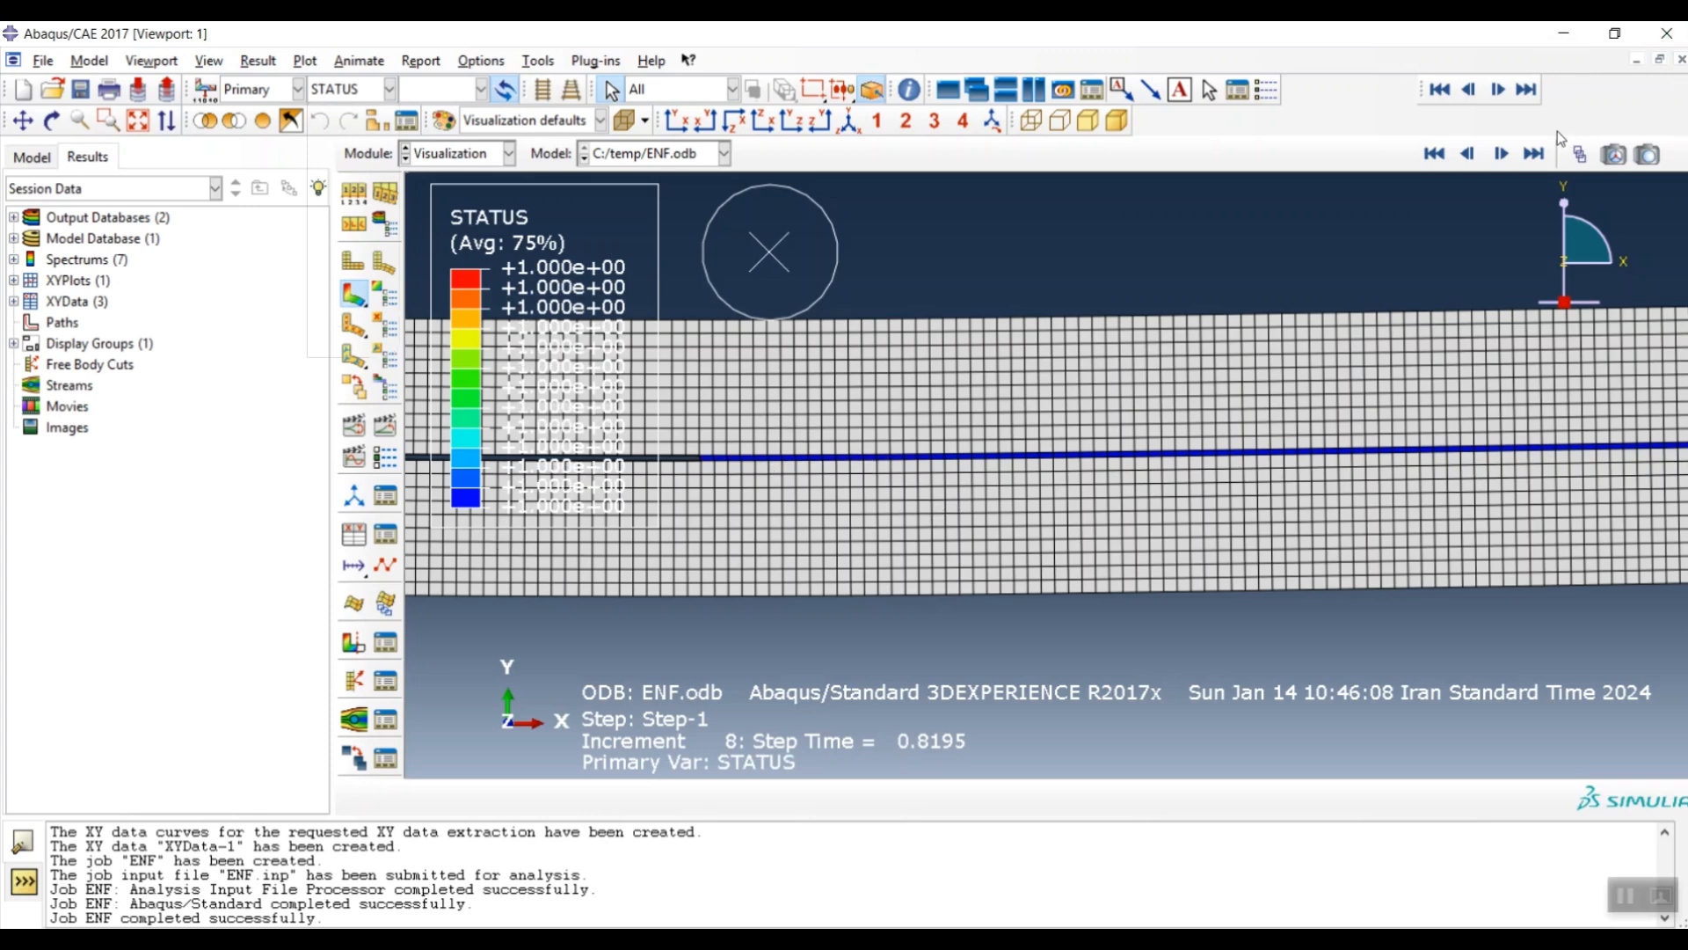
left_click(1502, 154)
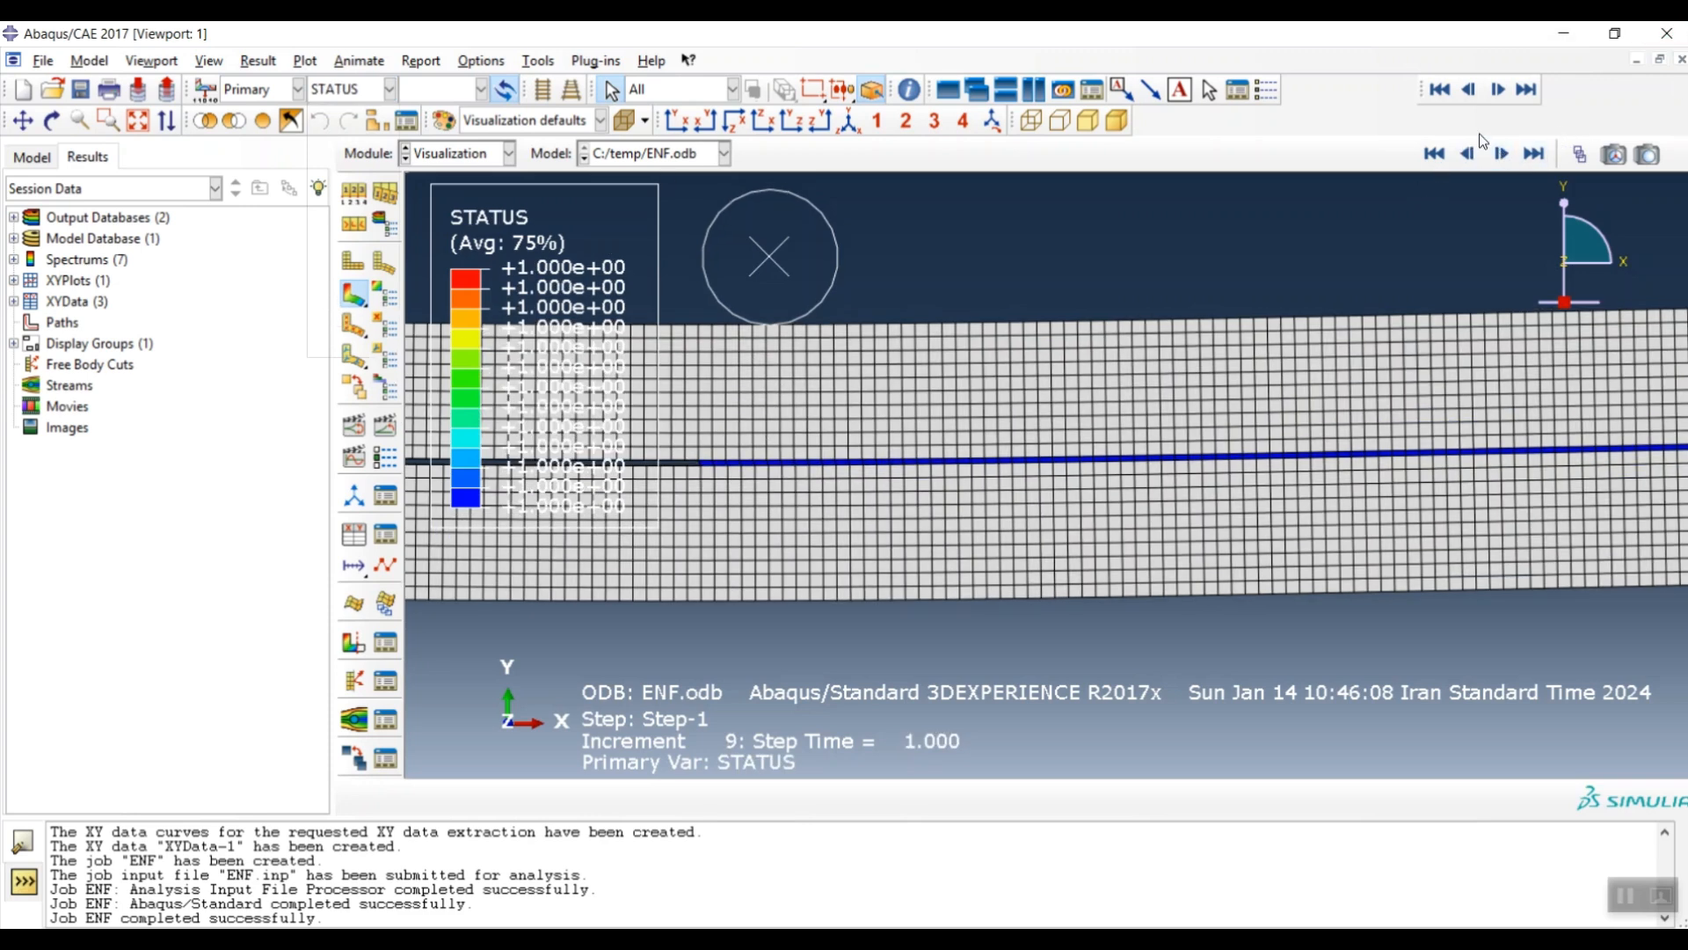
scroll(827, 478, "up", 3)
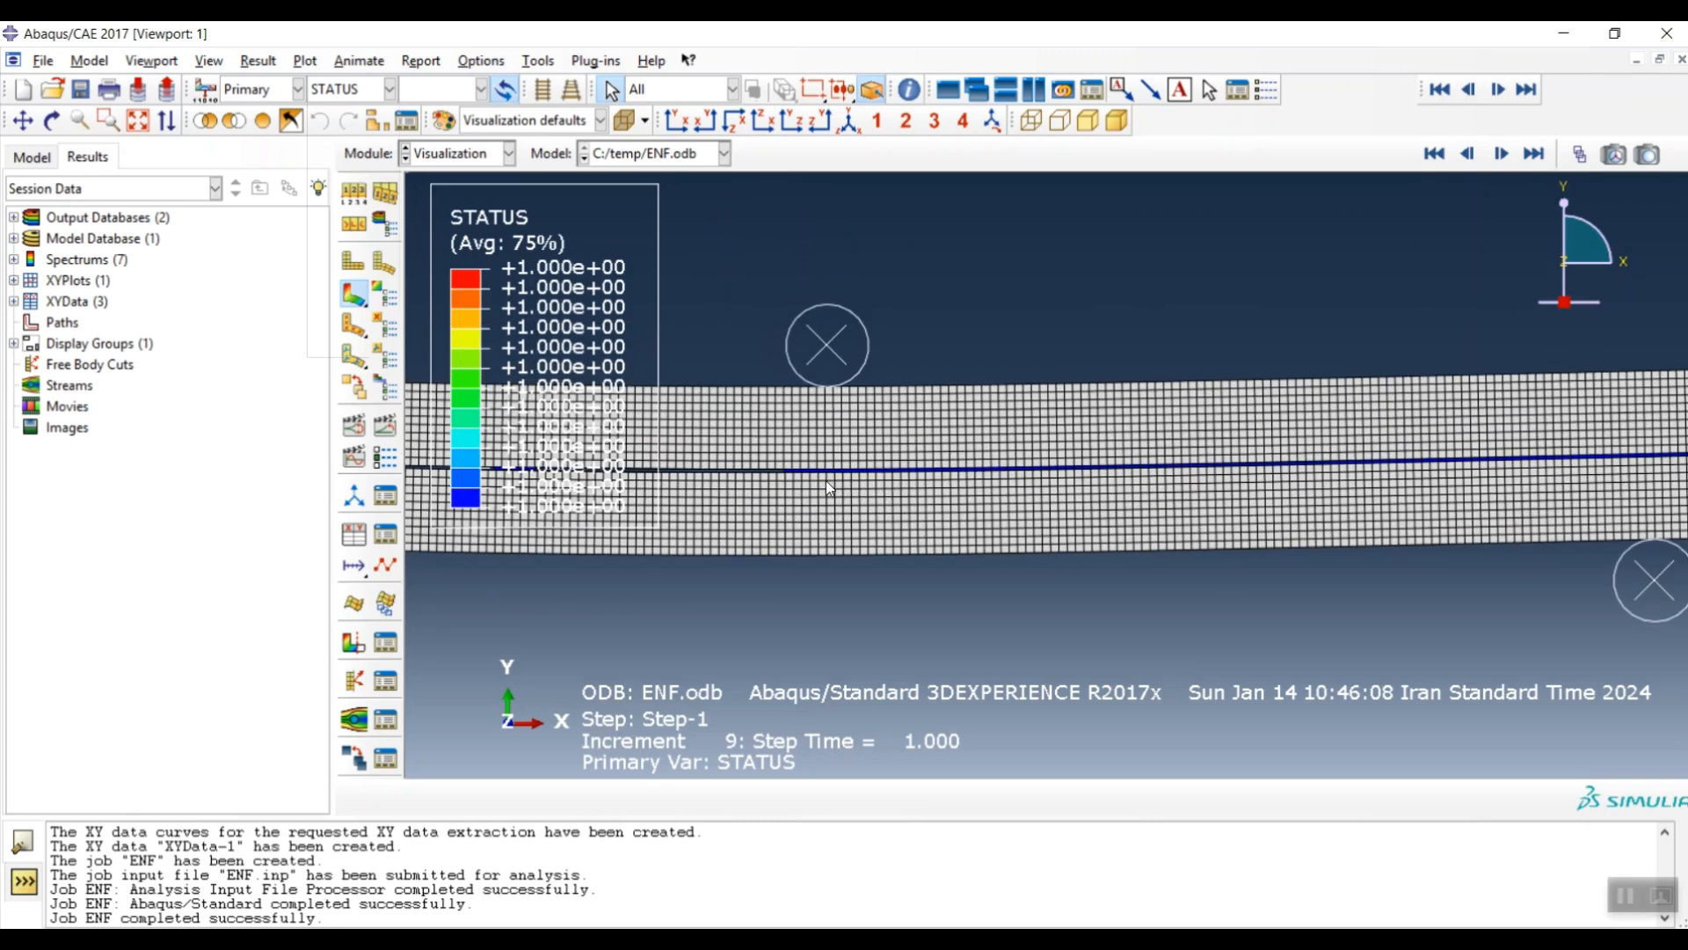
scroll(846, 478, "down", 6)
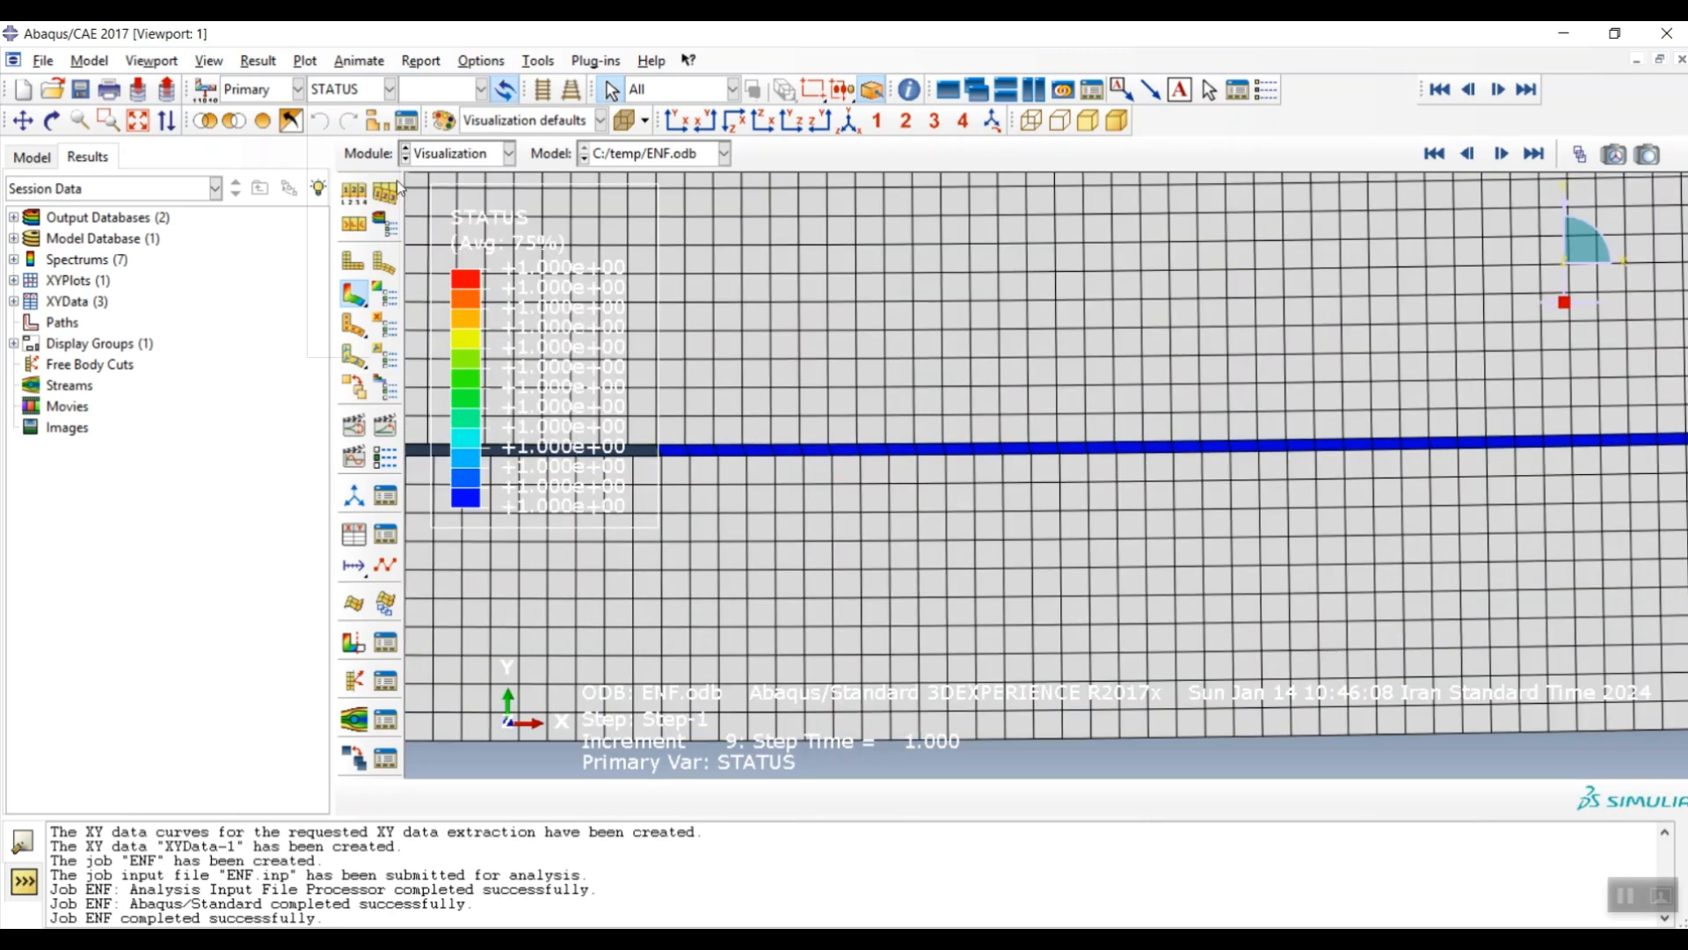
left_click(389, 89)
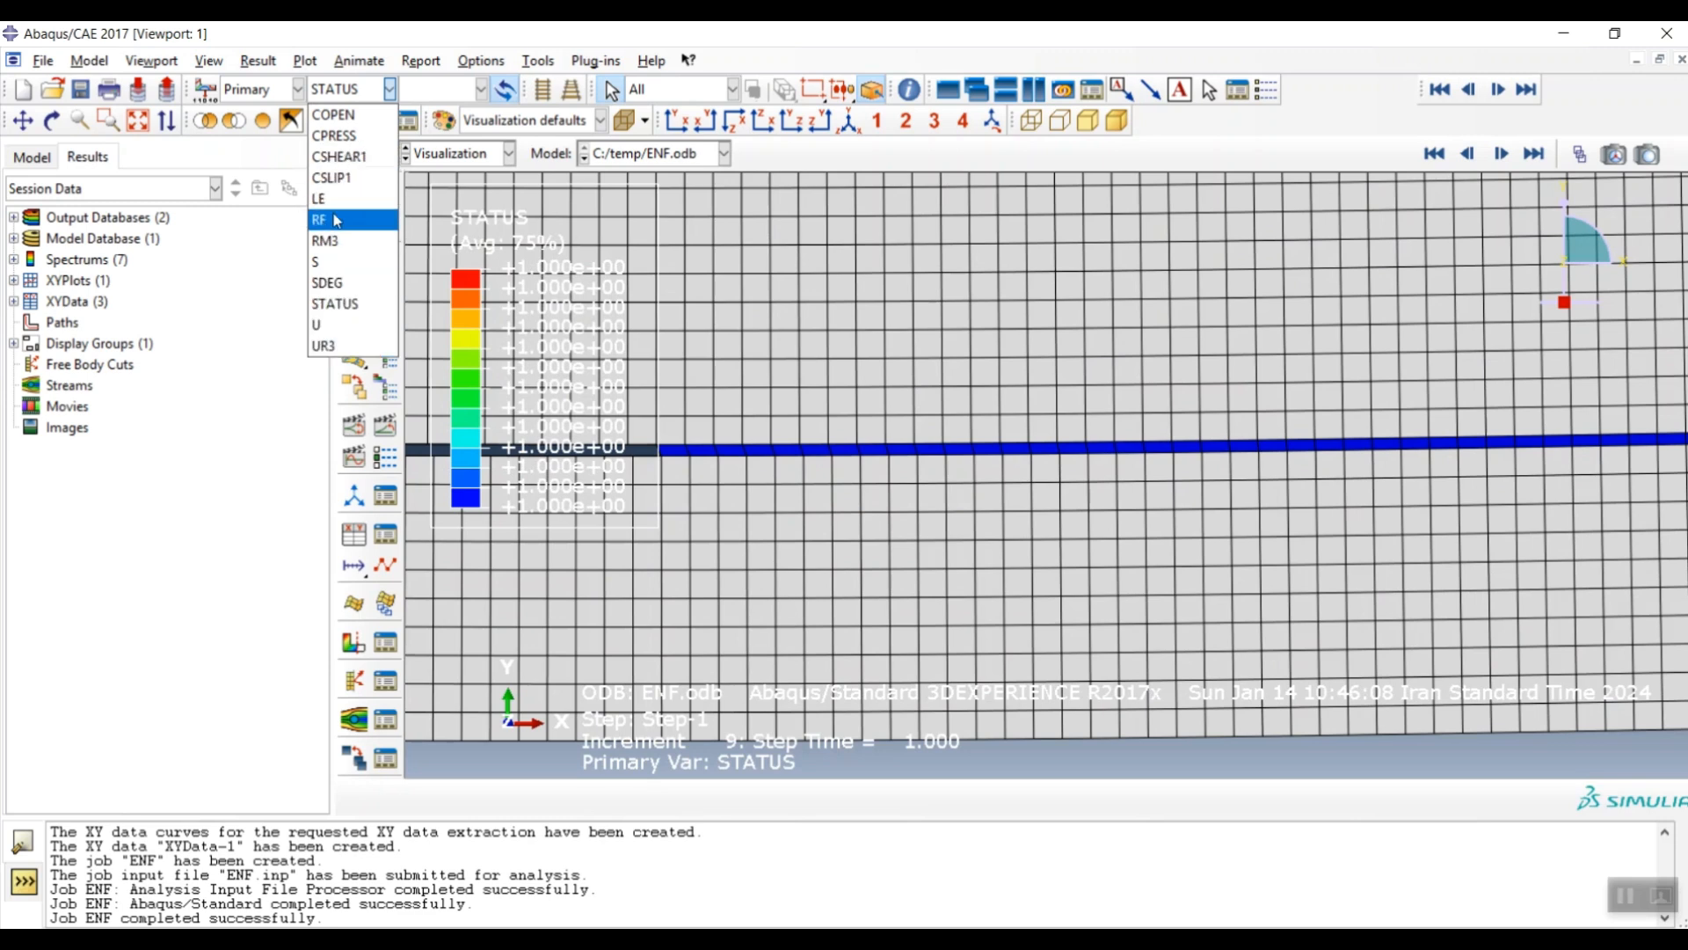
left_click(329, 261)
scroll(801, 431, "up", 5)
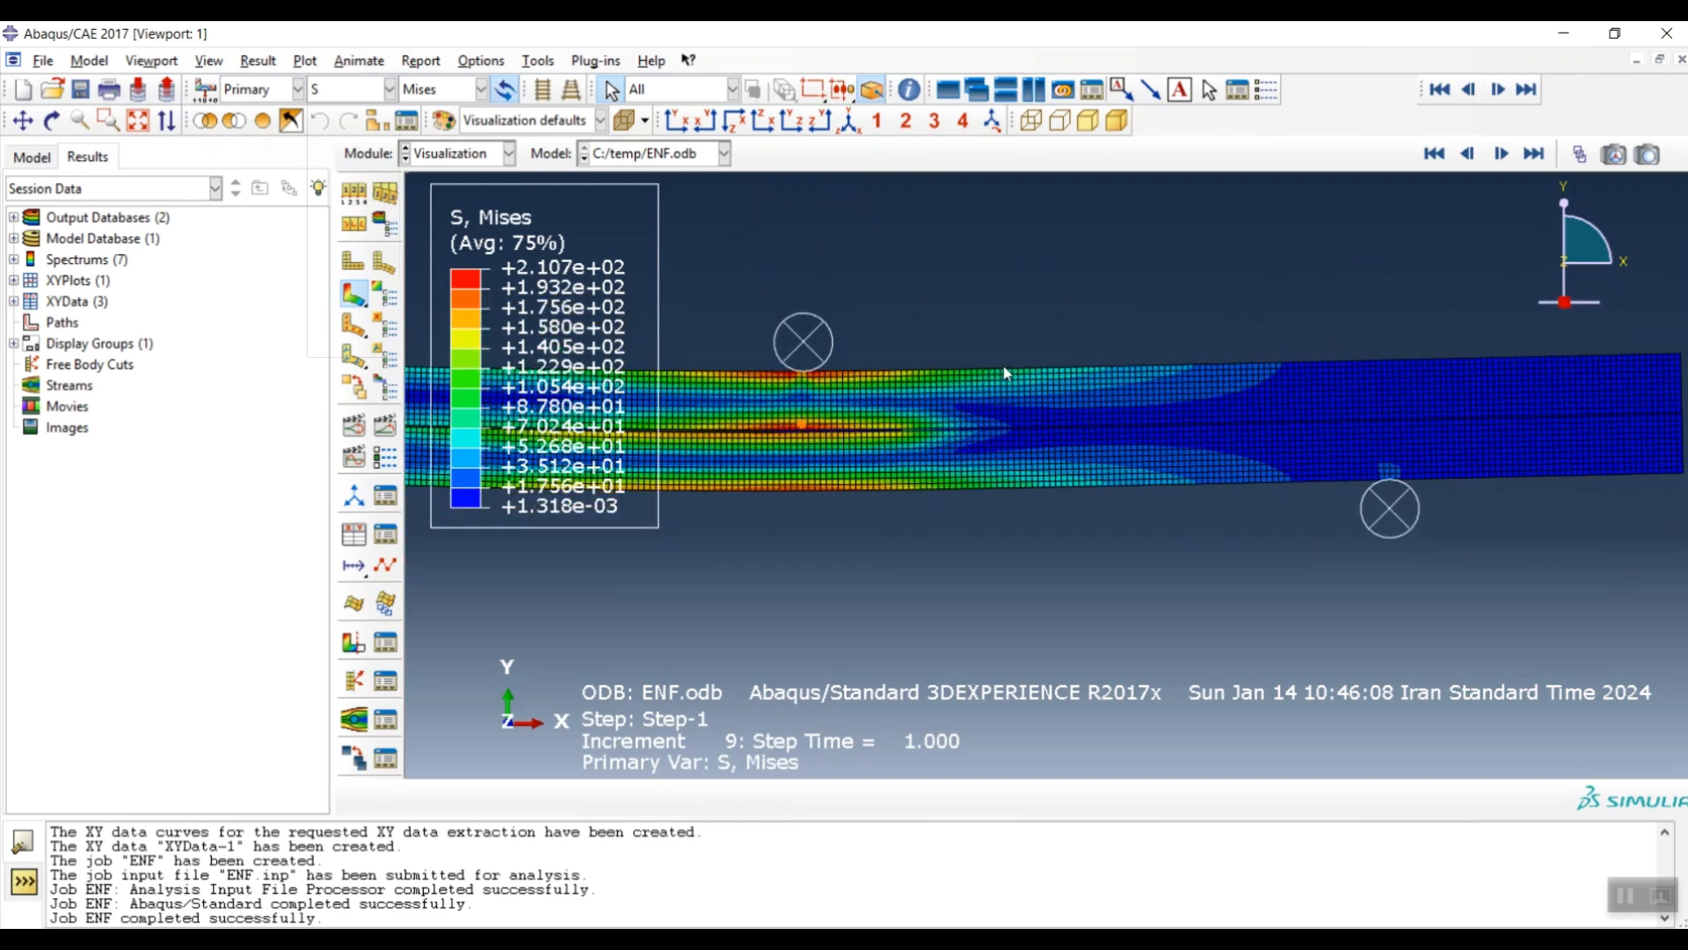
scroll(1249, 418, "up", 3)
scroll(954, 419, "down", 6)
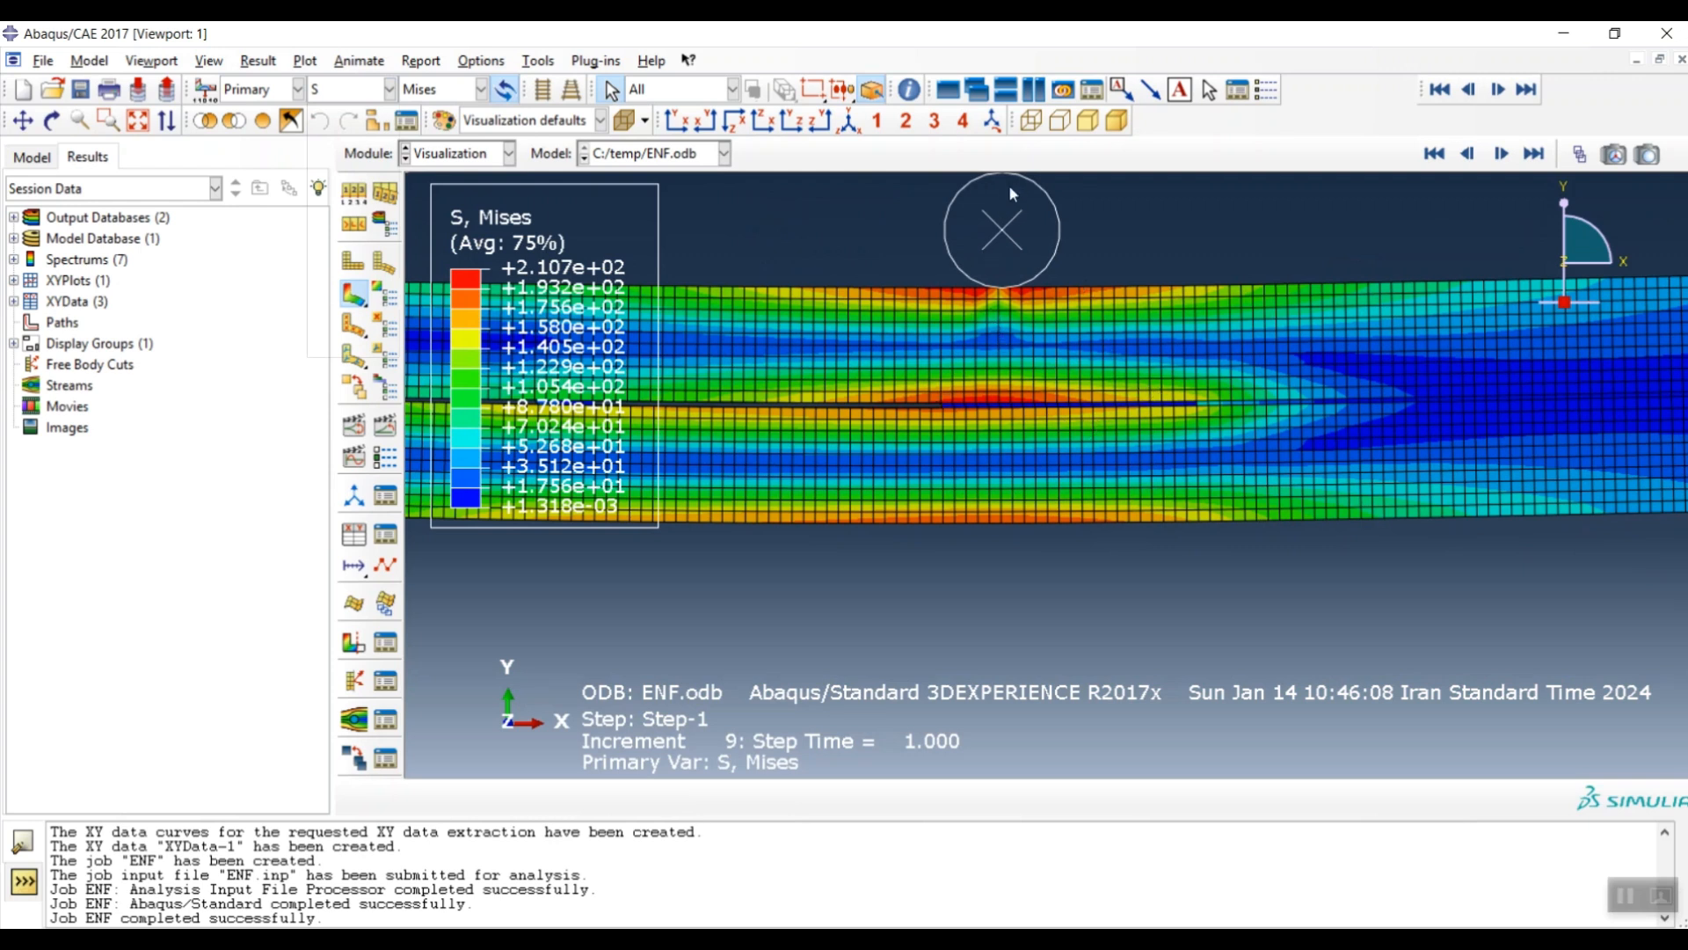
scroll(862, 593, "up", 2)
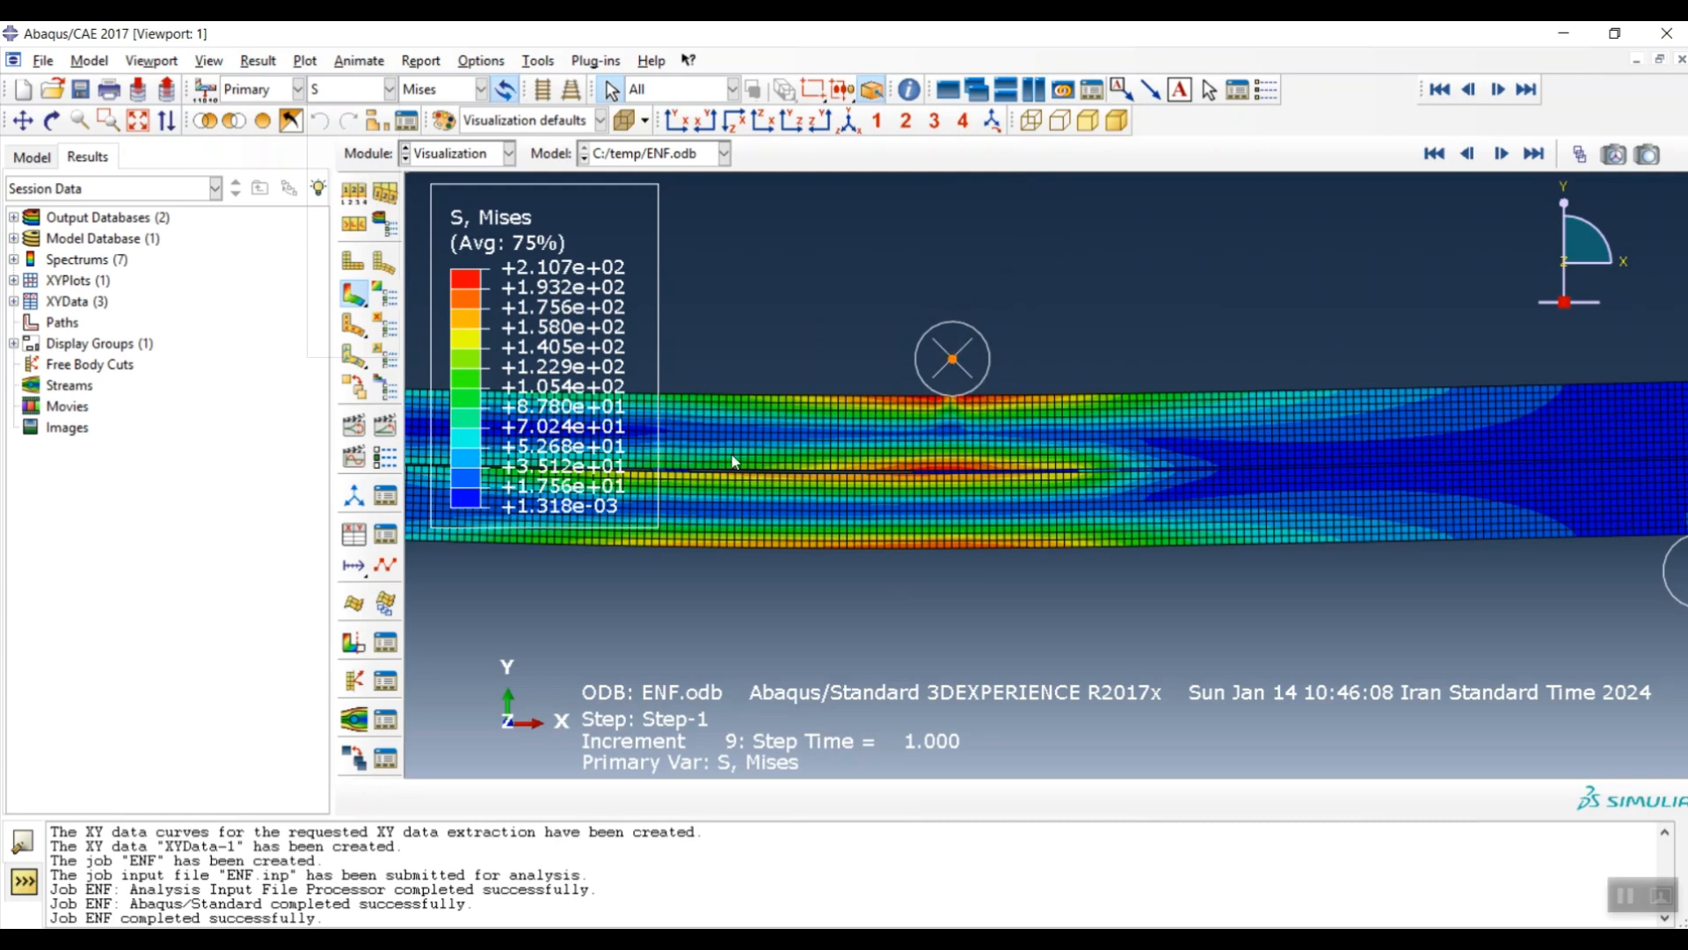
- Select RF2 reaction force and U2 displacement as Unique Nodal field outputs for XY extraction
left_click(356, 540)
left_click(494, 464)
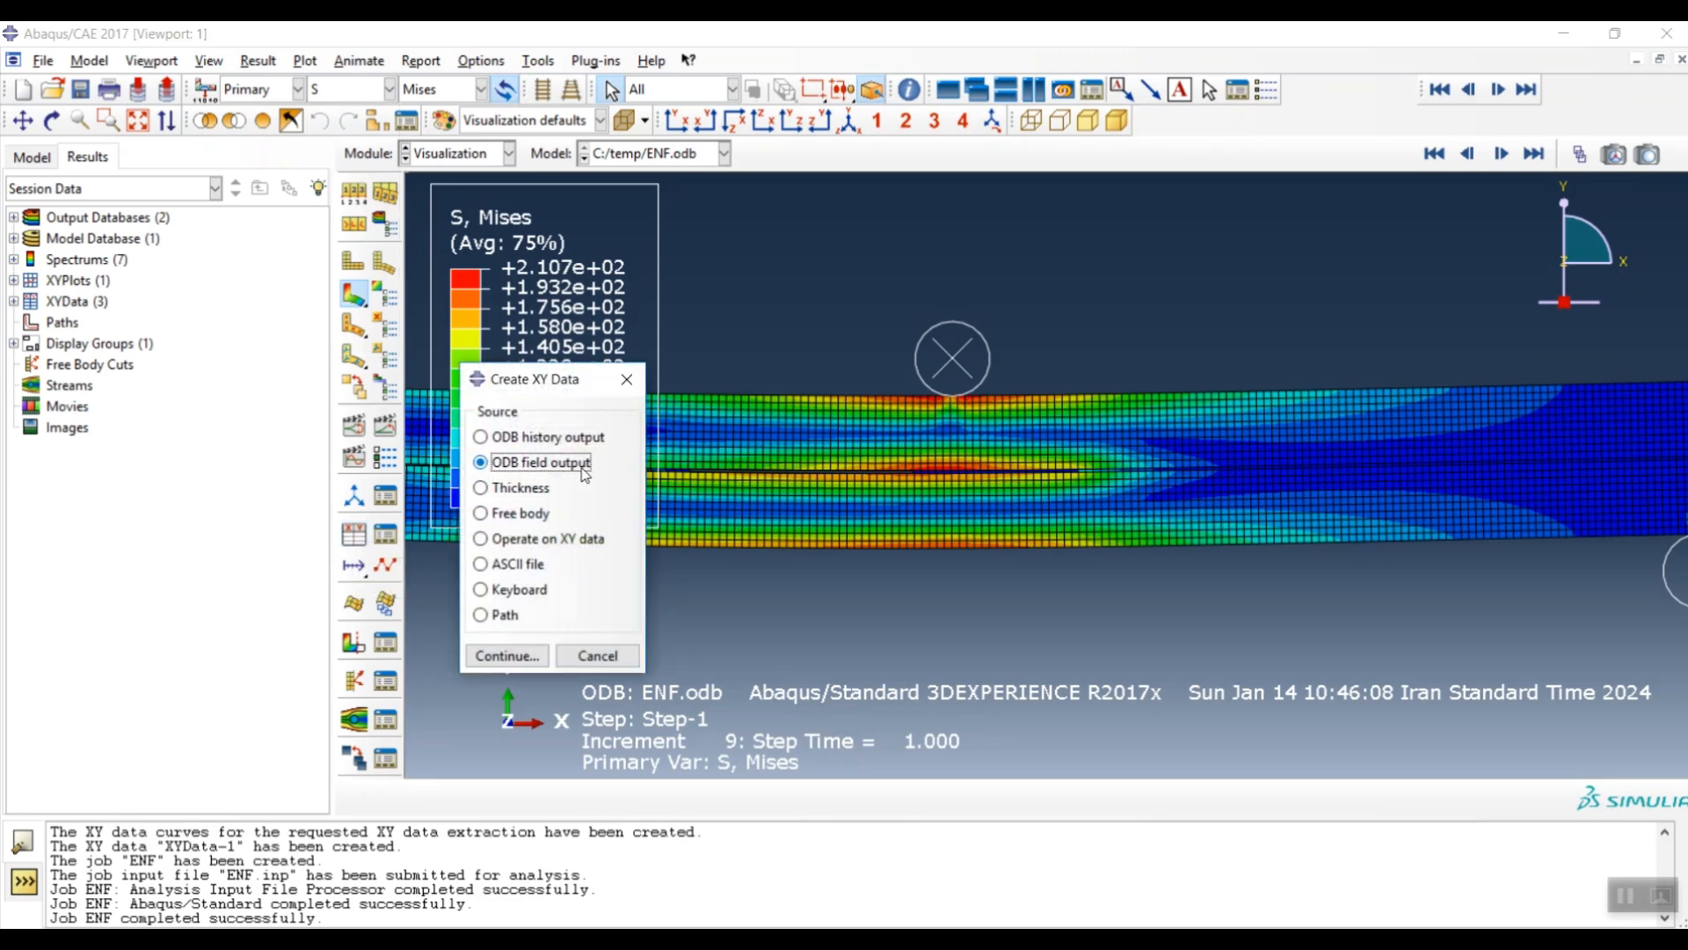
left_click(518, 656)
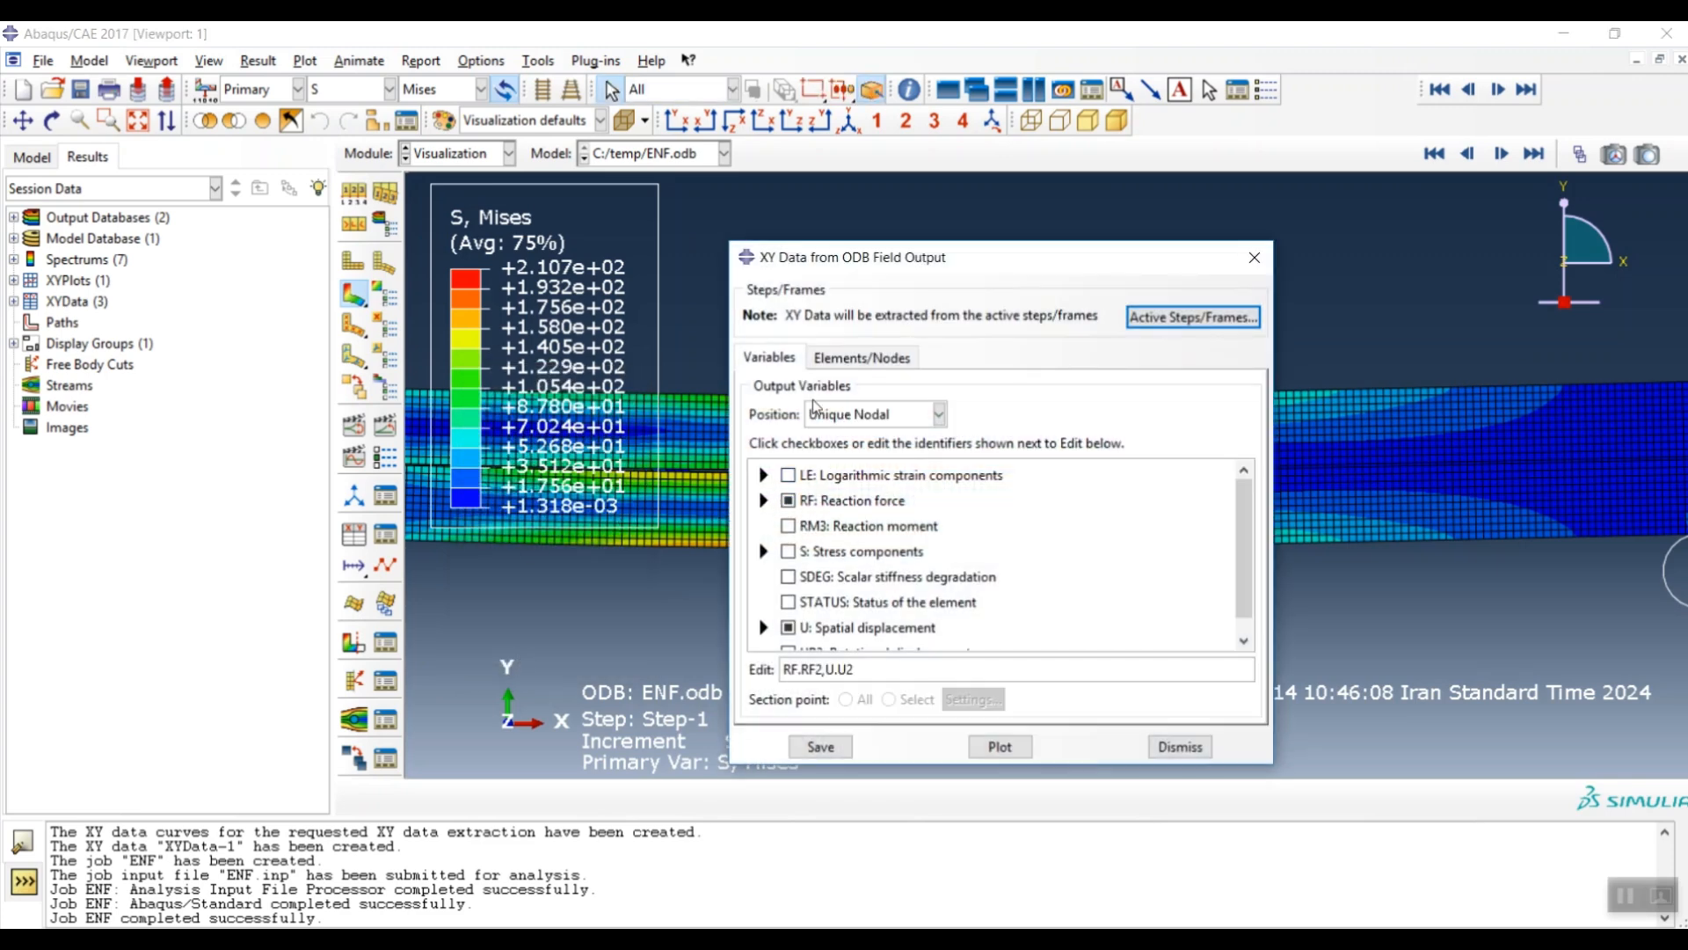
left_click(898, 417)
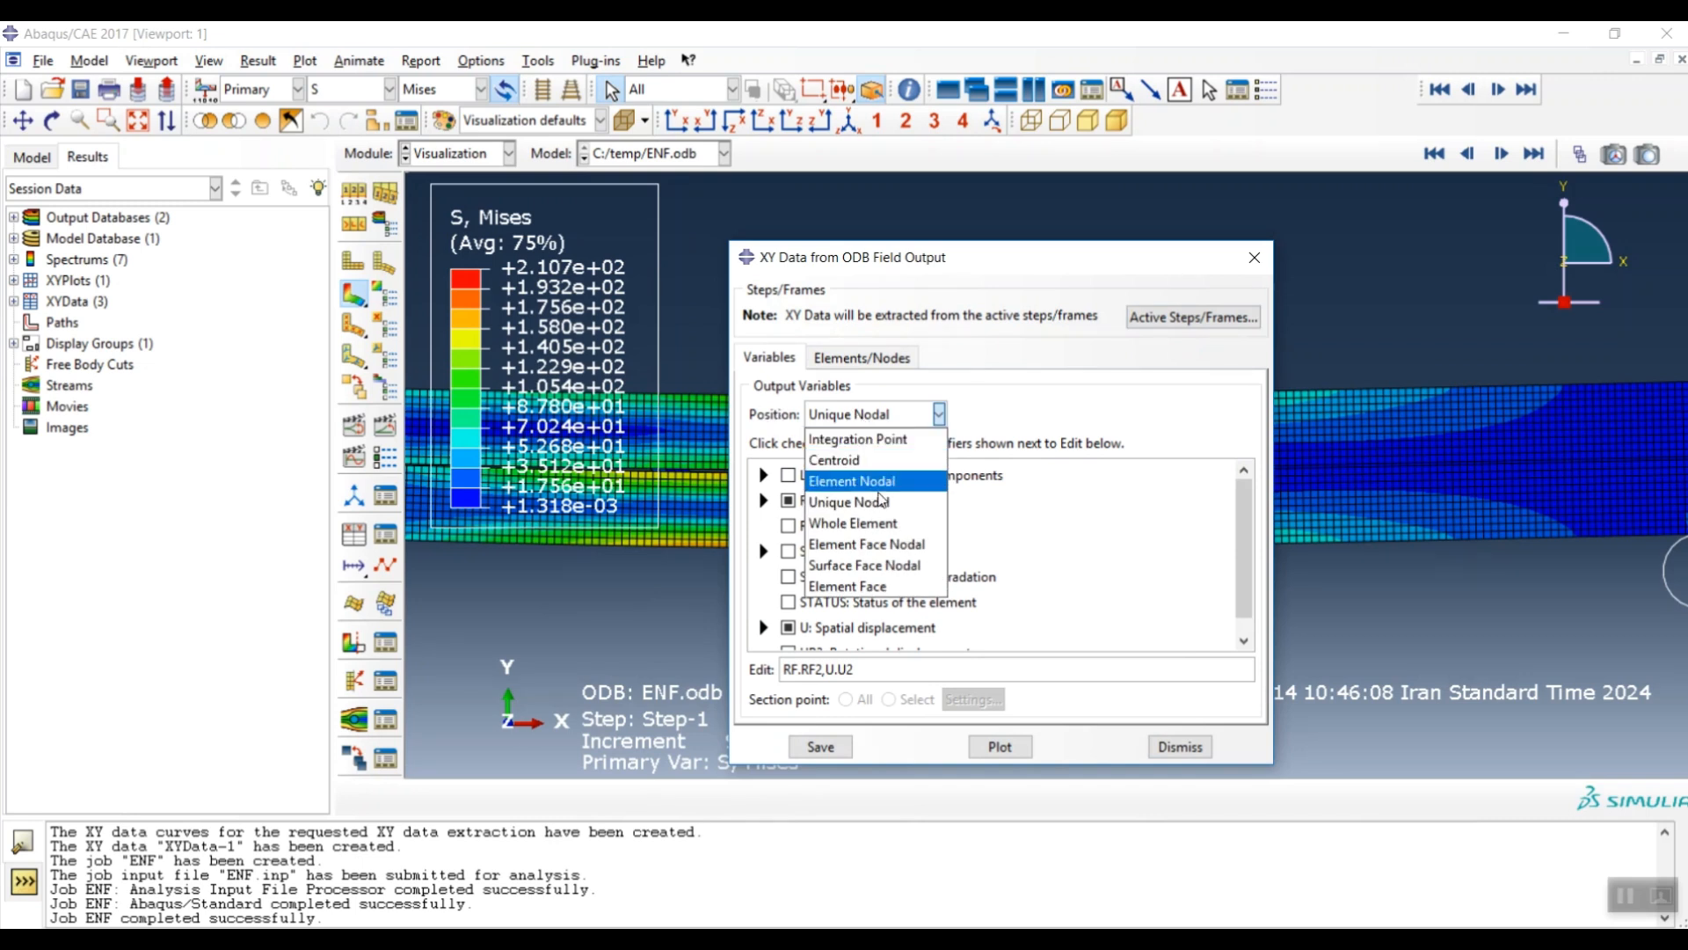
left_click(888, 504)
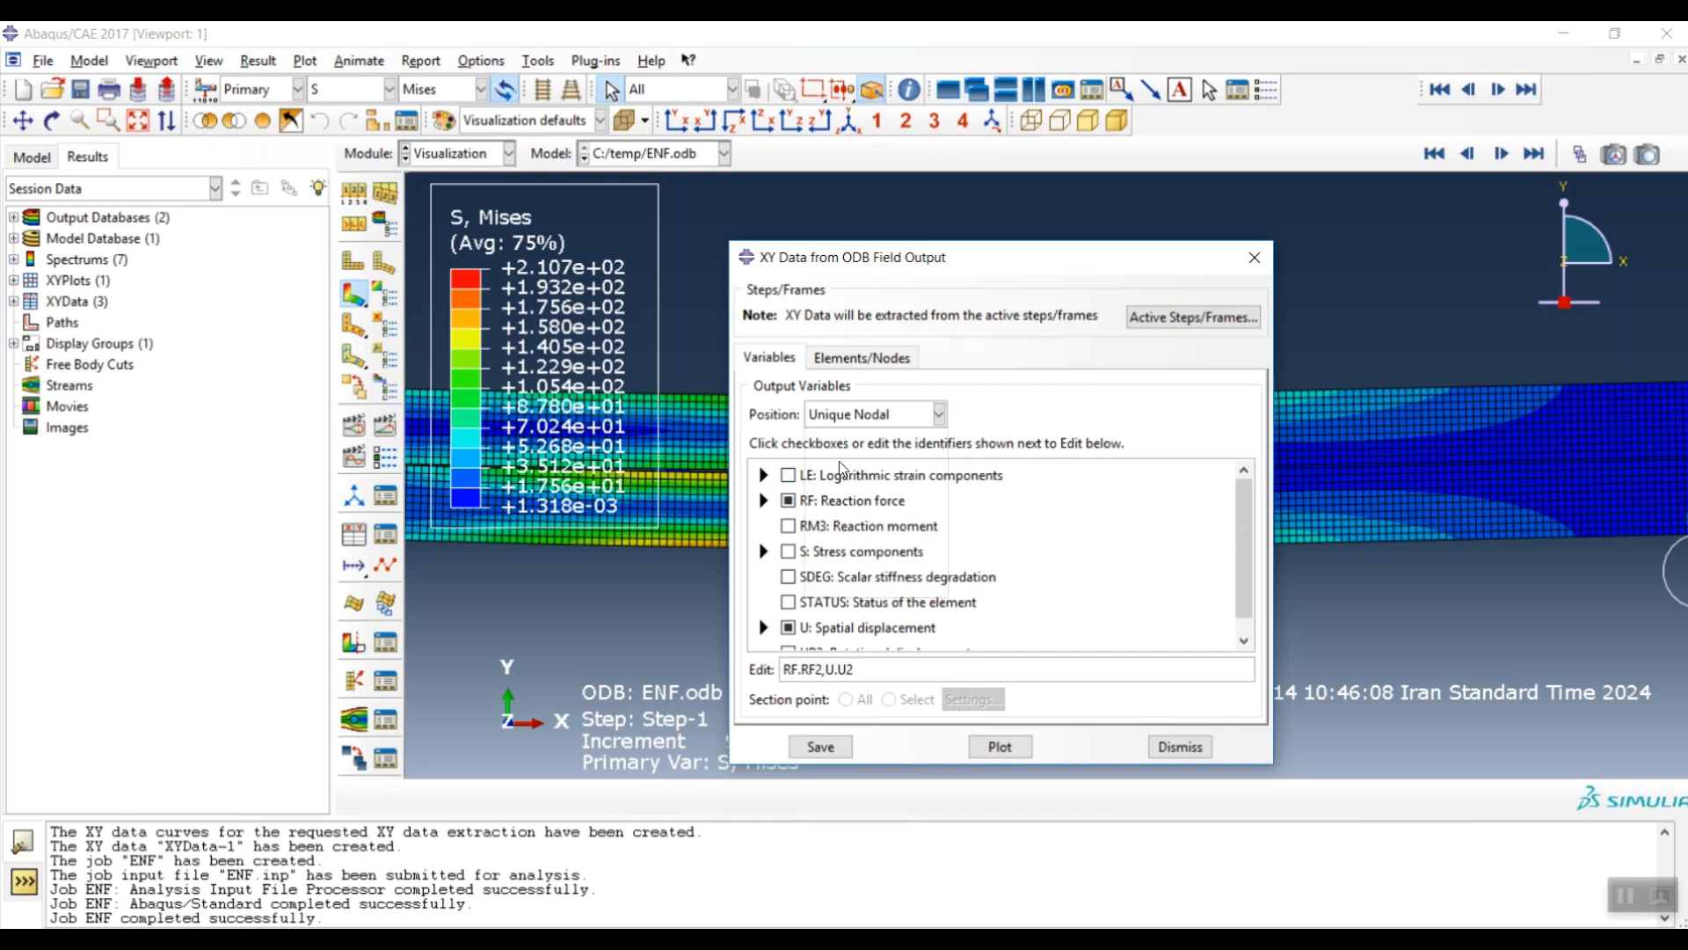
left_click(763, 500)
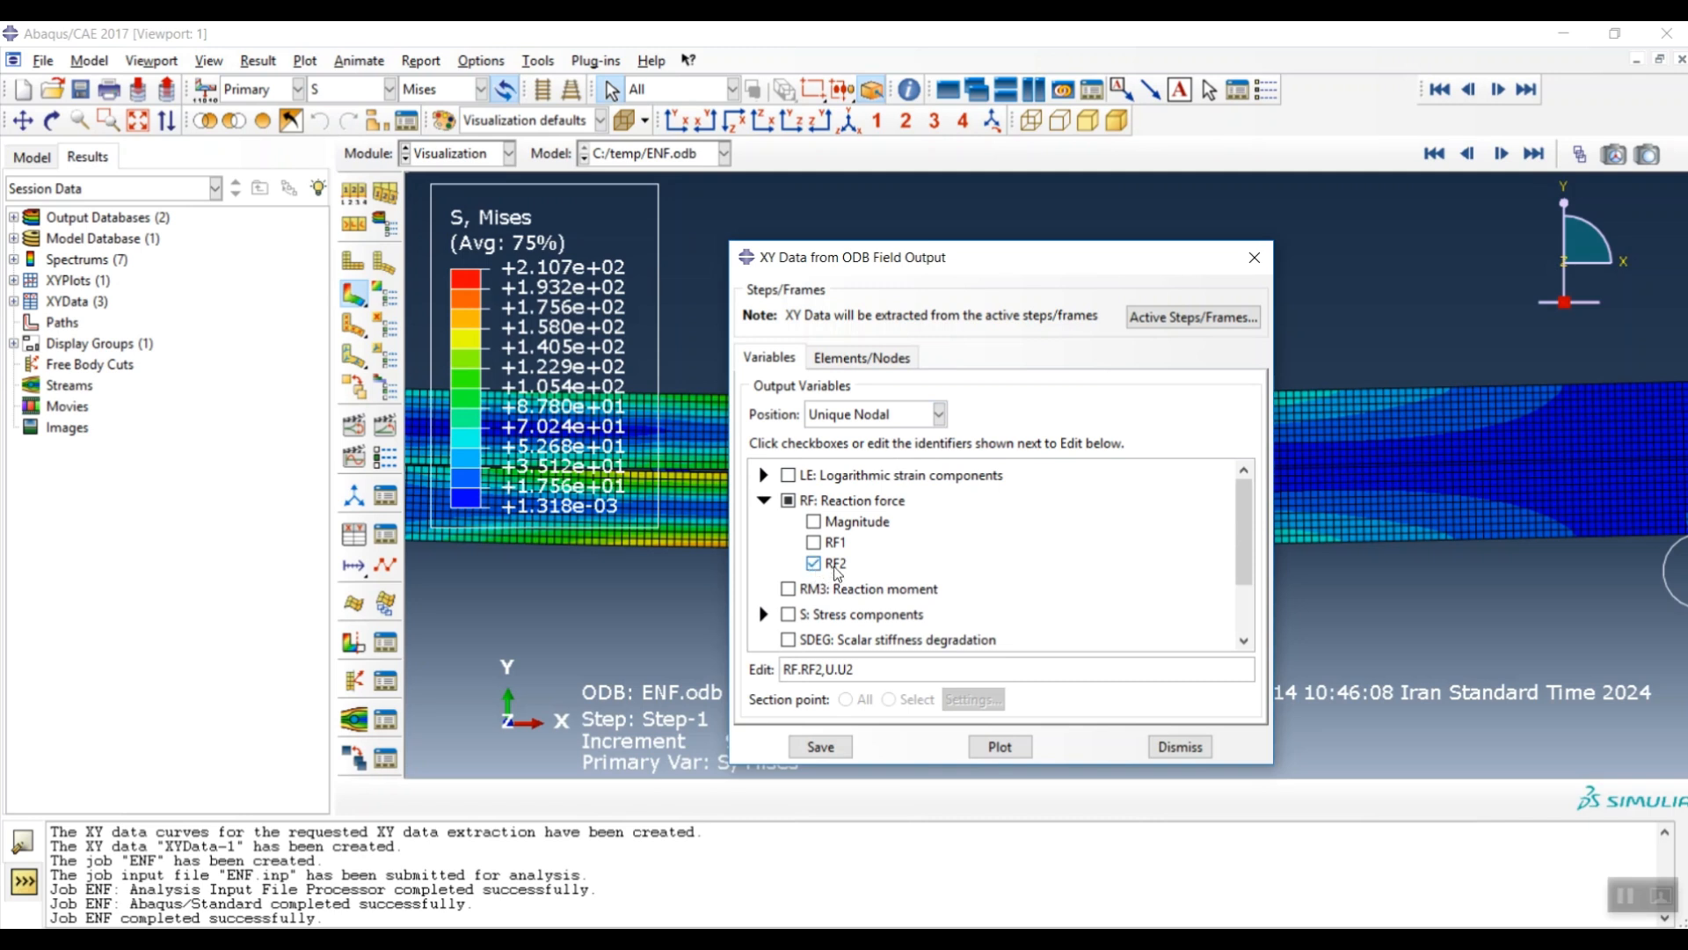
left_click(763, 500)
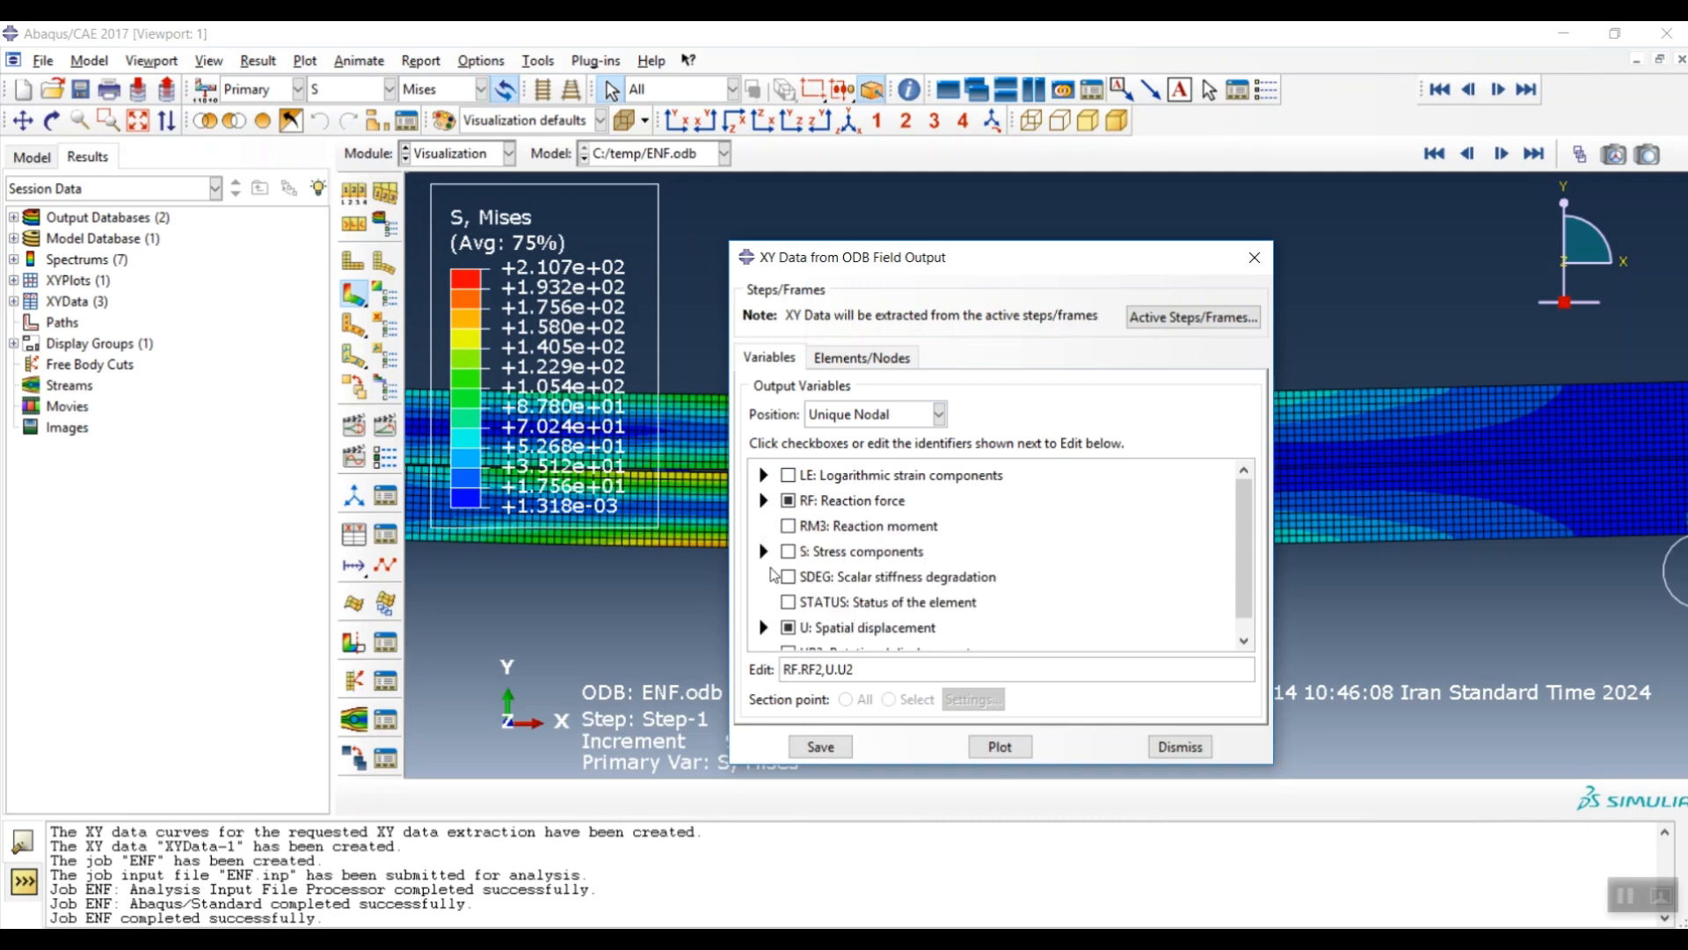
scroll(774, 580, "down", 1)
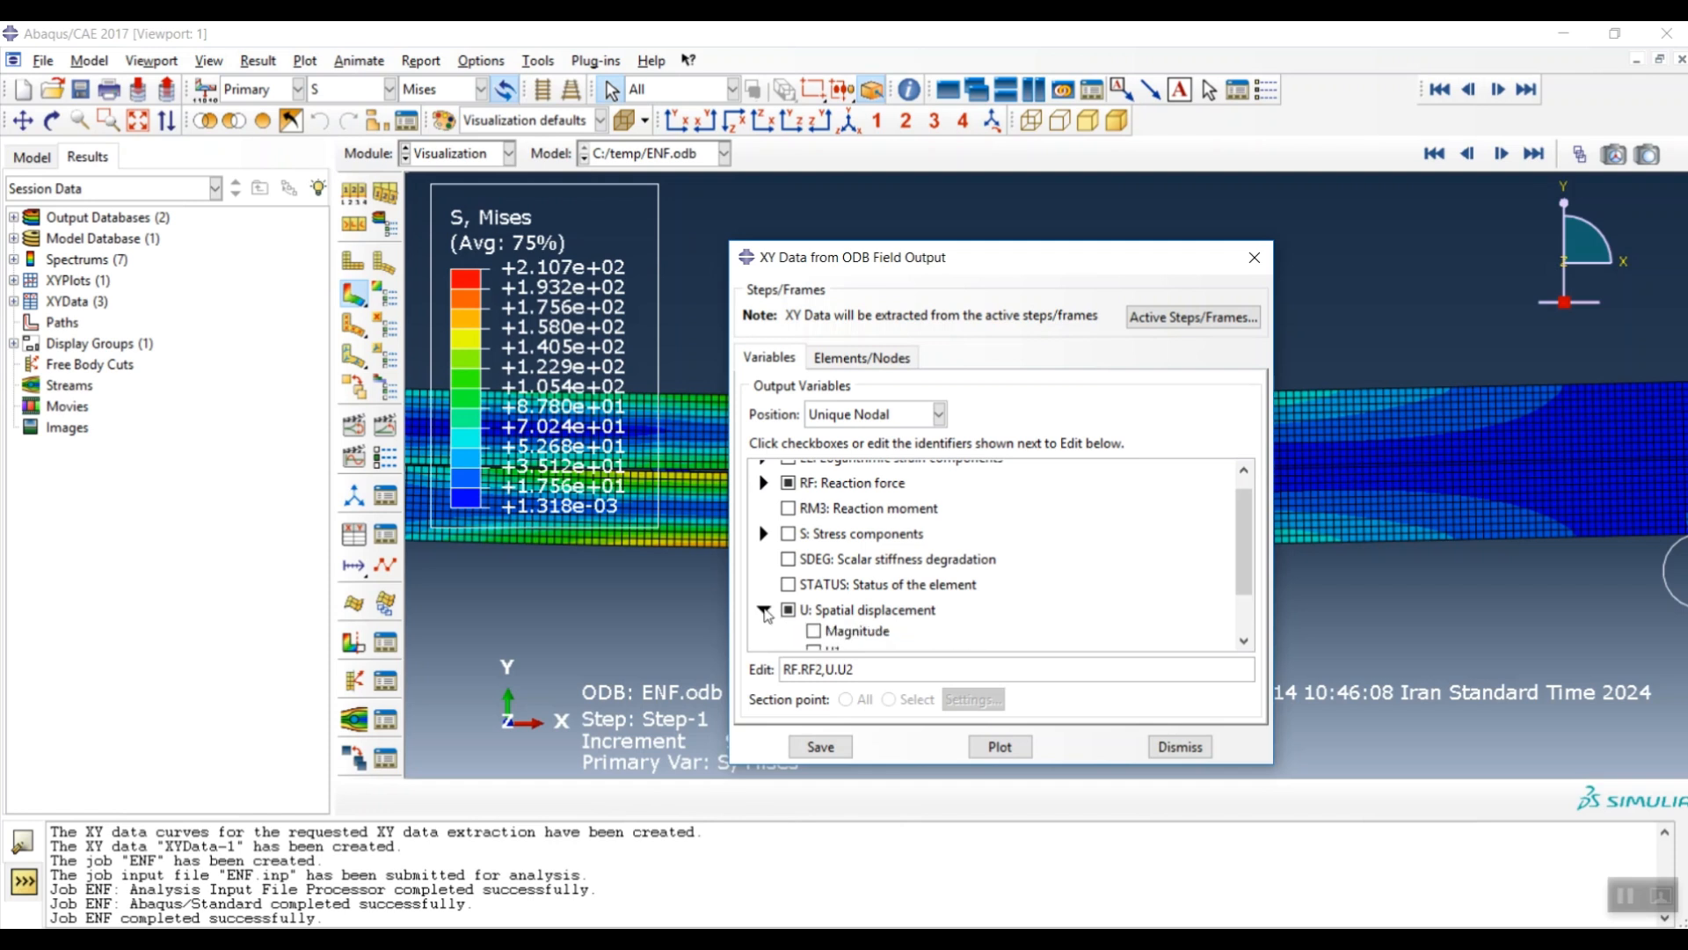
left_click(764, 609)
scroll(792, 581, "down", 1)
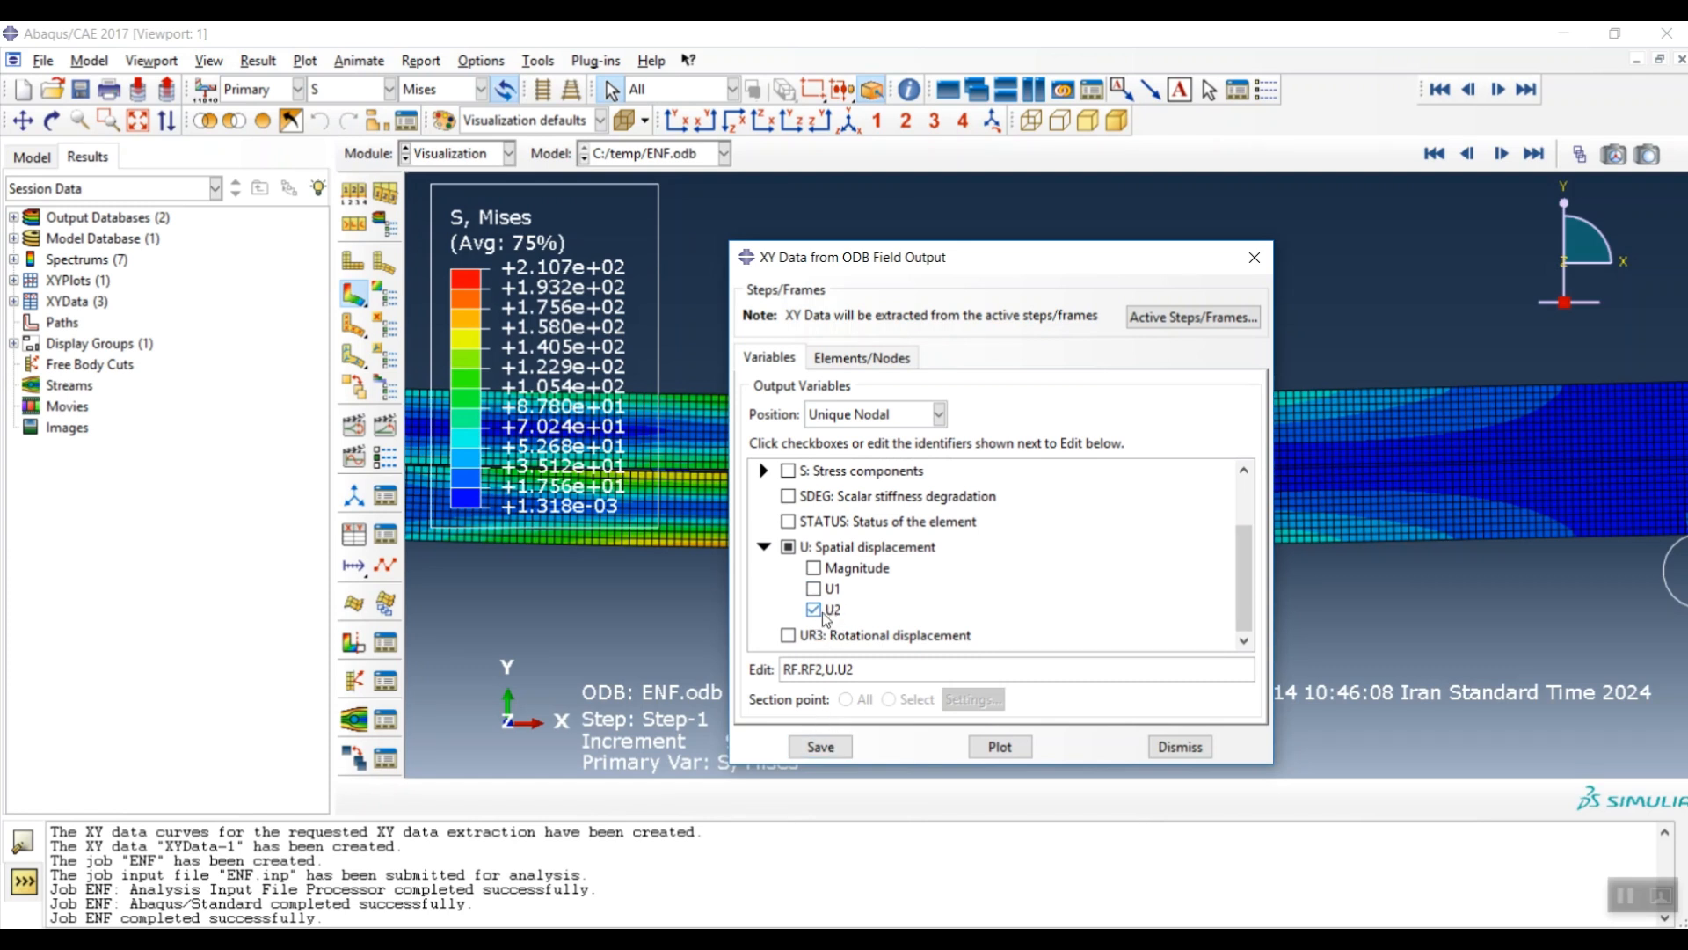
- Pick the loading-pin centre node and save its RF2 and U2 histories with default names
left_click(868, 361)
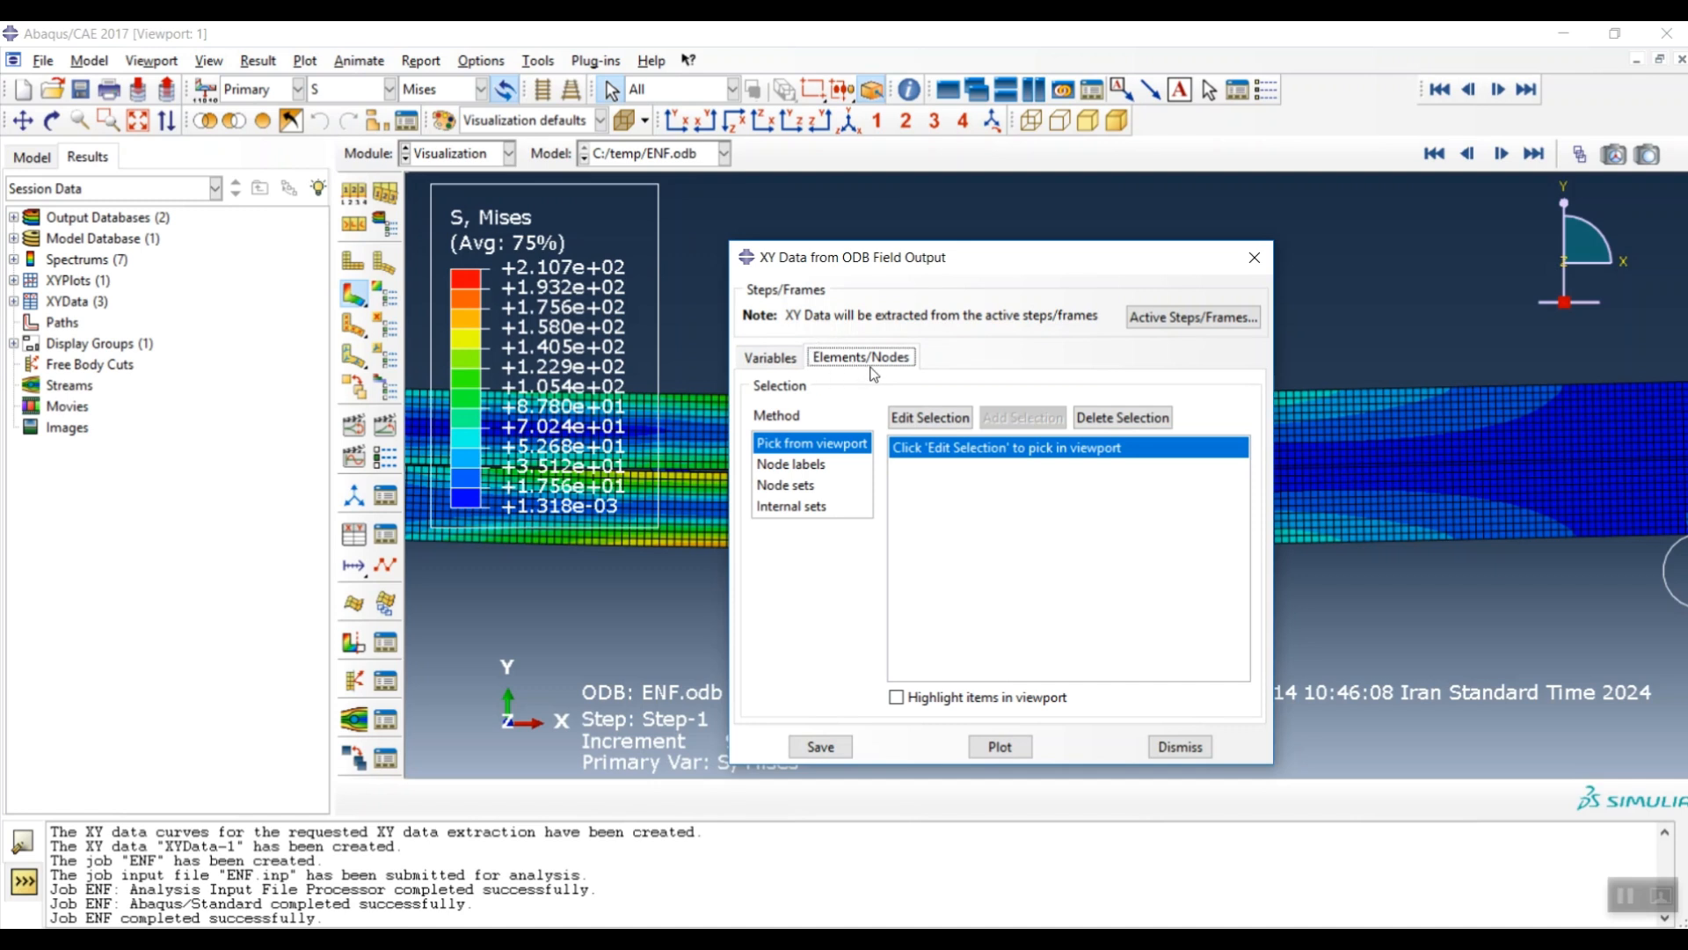
left_click_drag(1017, 266, 631, 346)
left_click(544, 498)
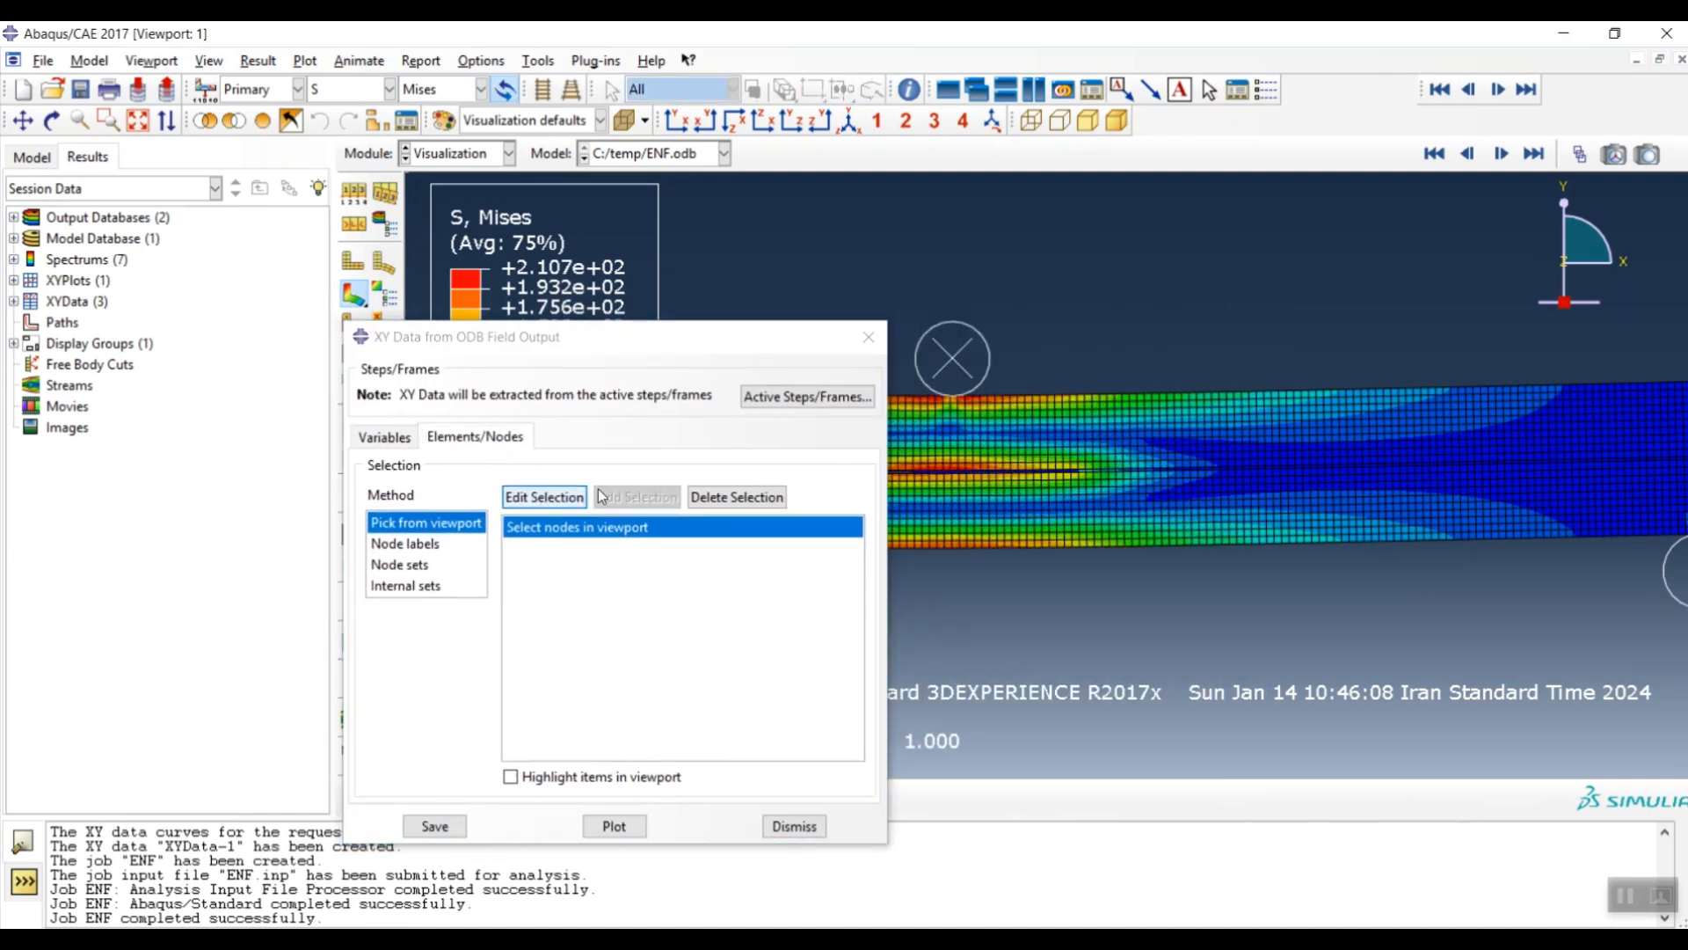
left_click(953, 359)
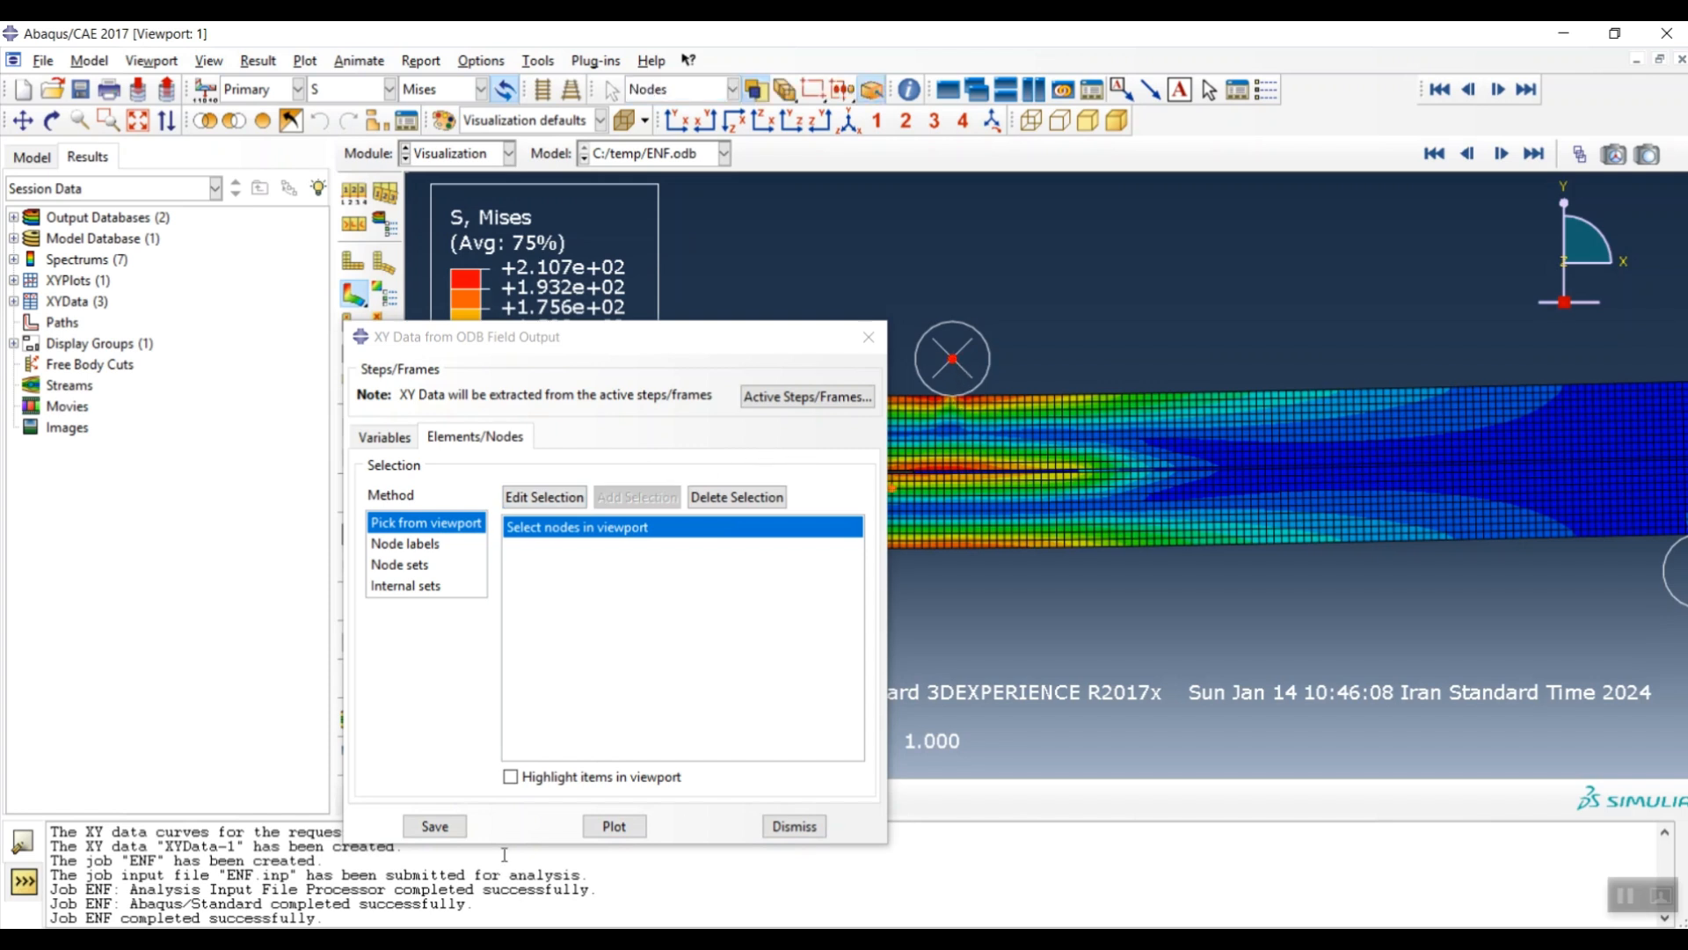
left_click(435, 825)
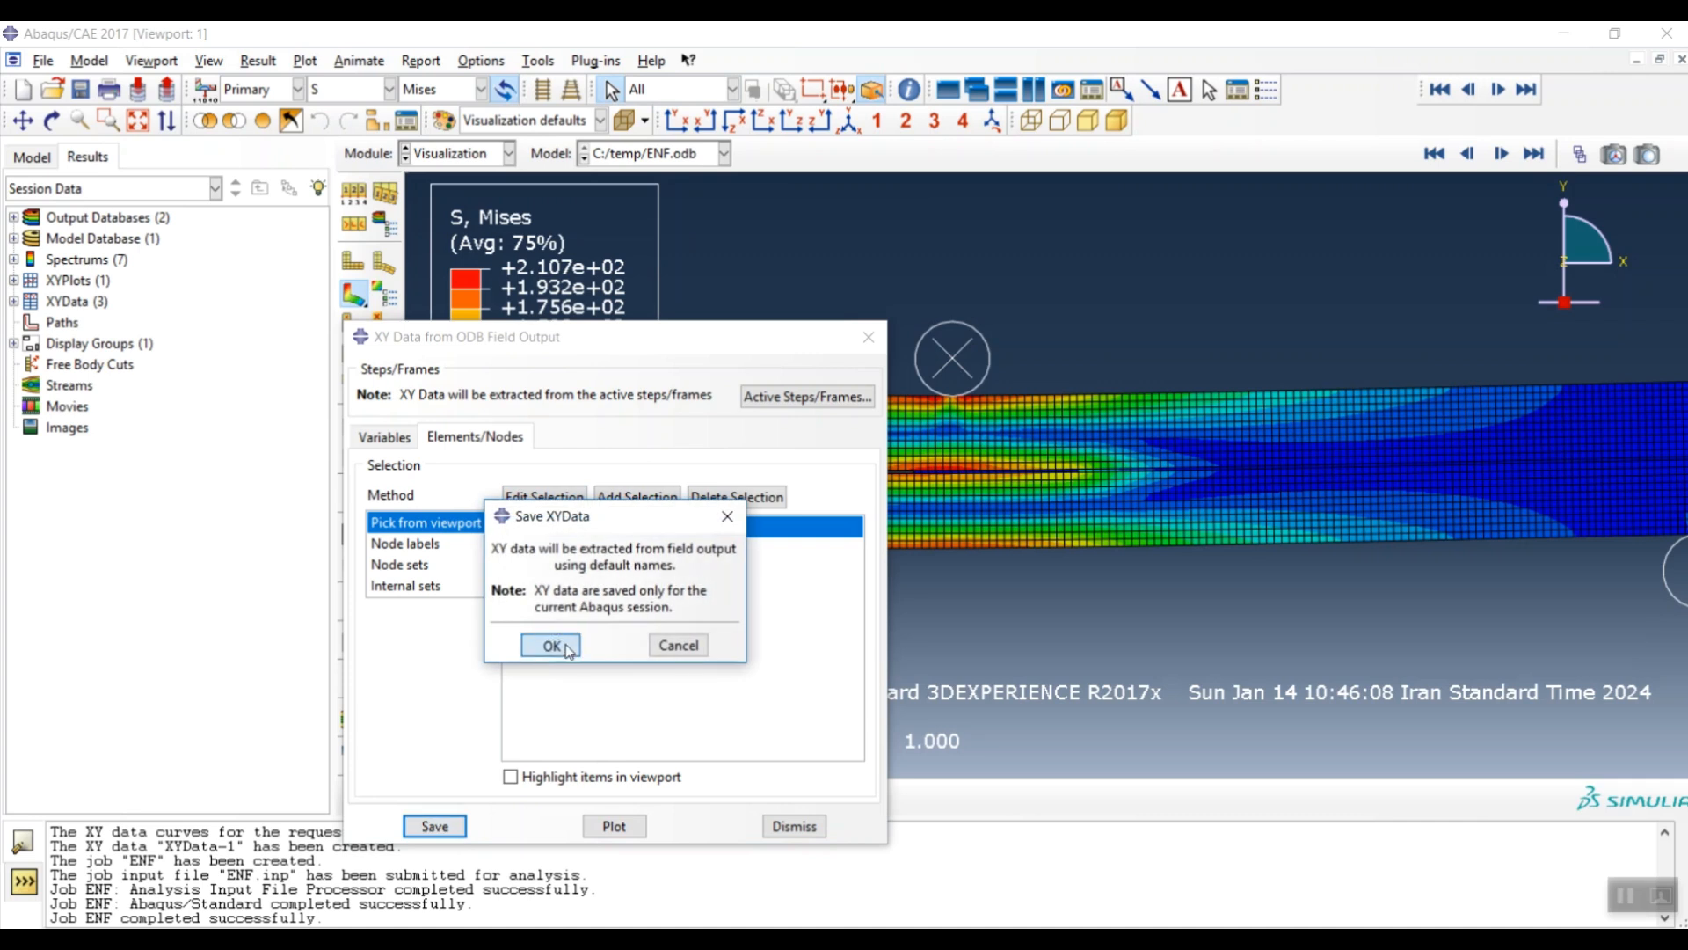
left_click(550, 646)
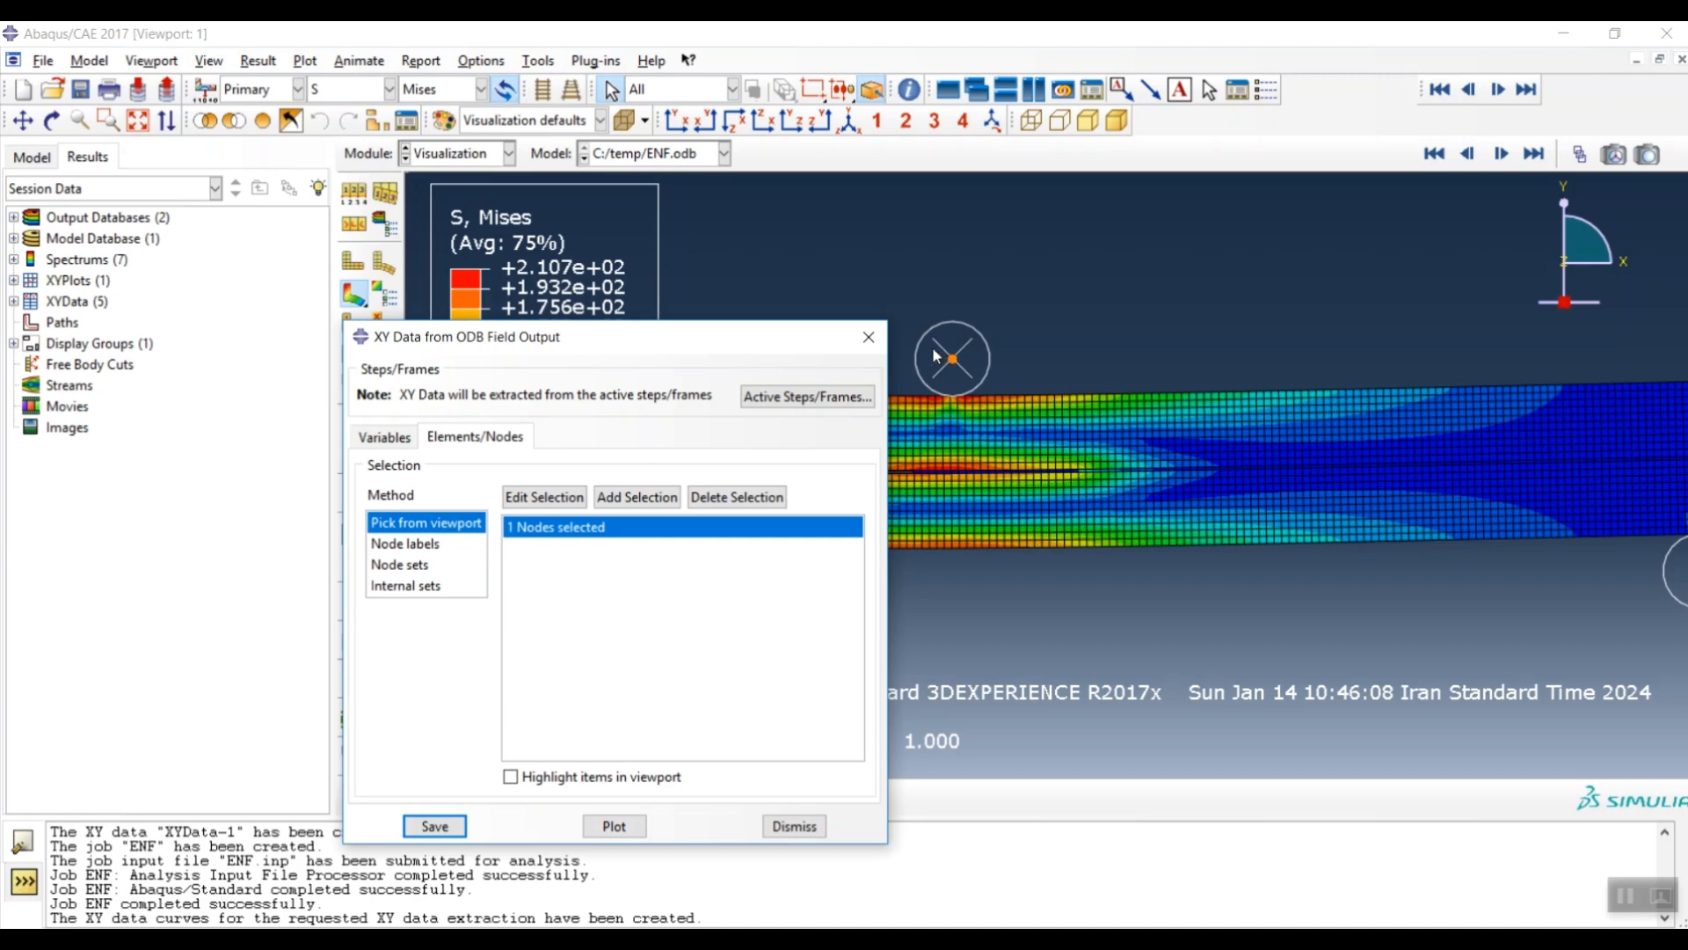
left_click_drag(844, 337, 846, 269)
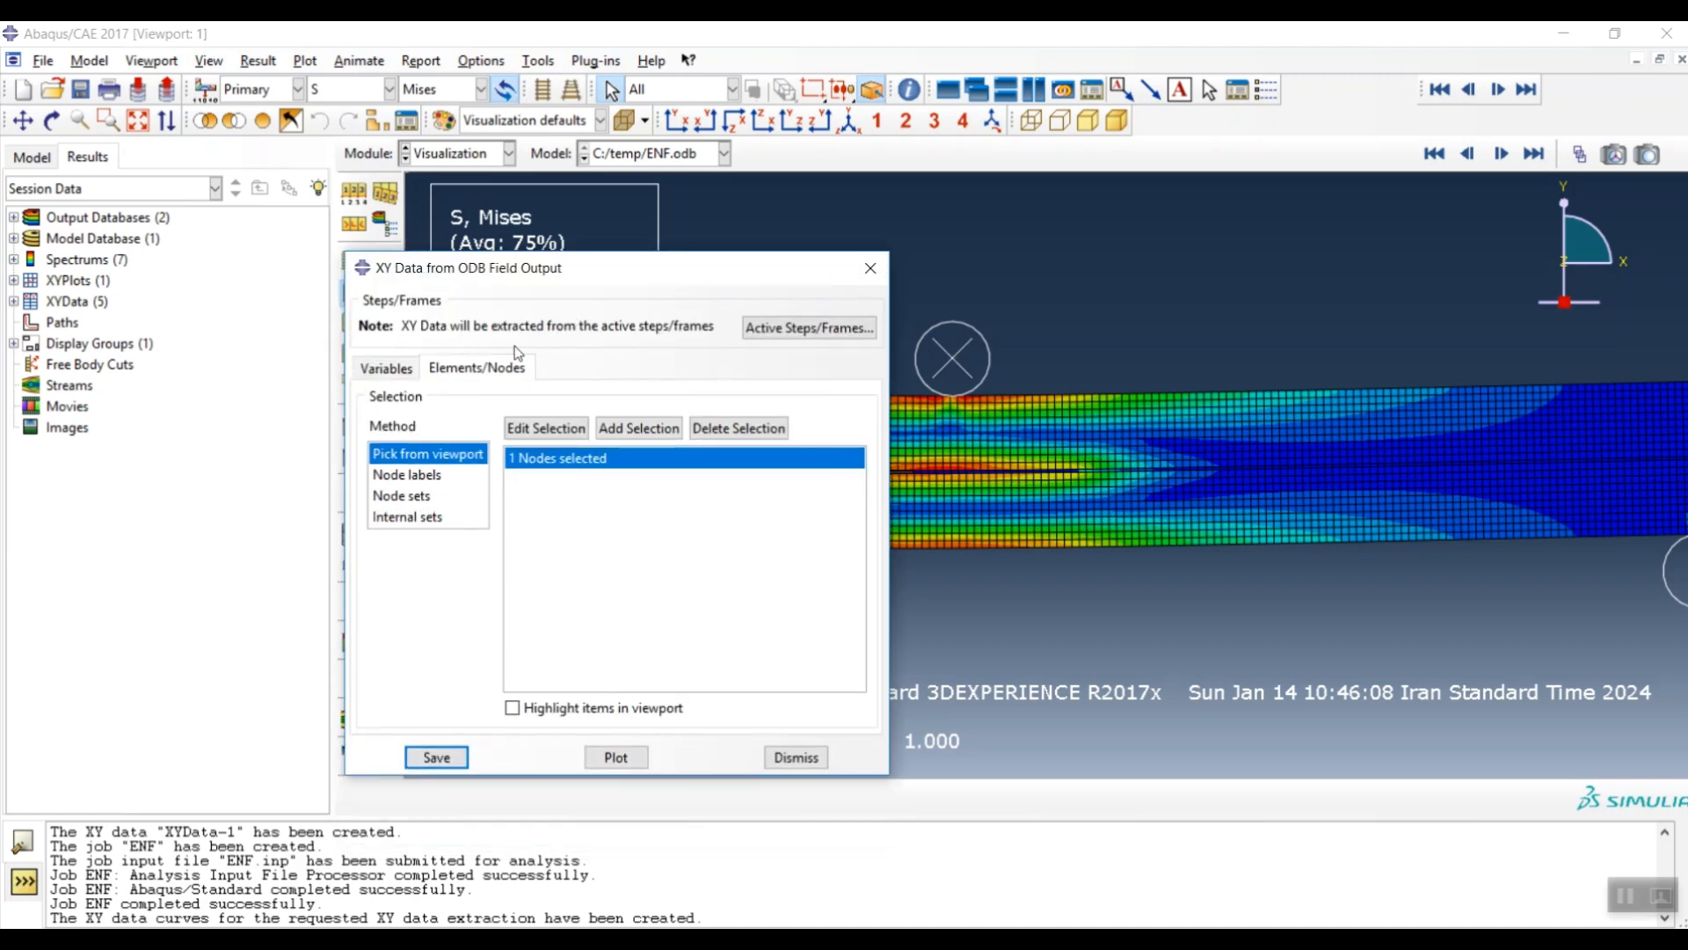
left_click(867, 264)
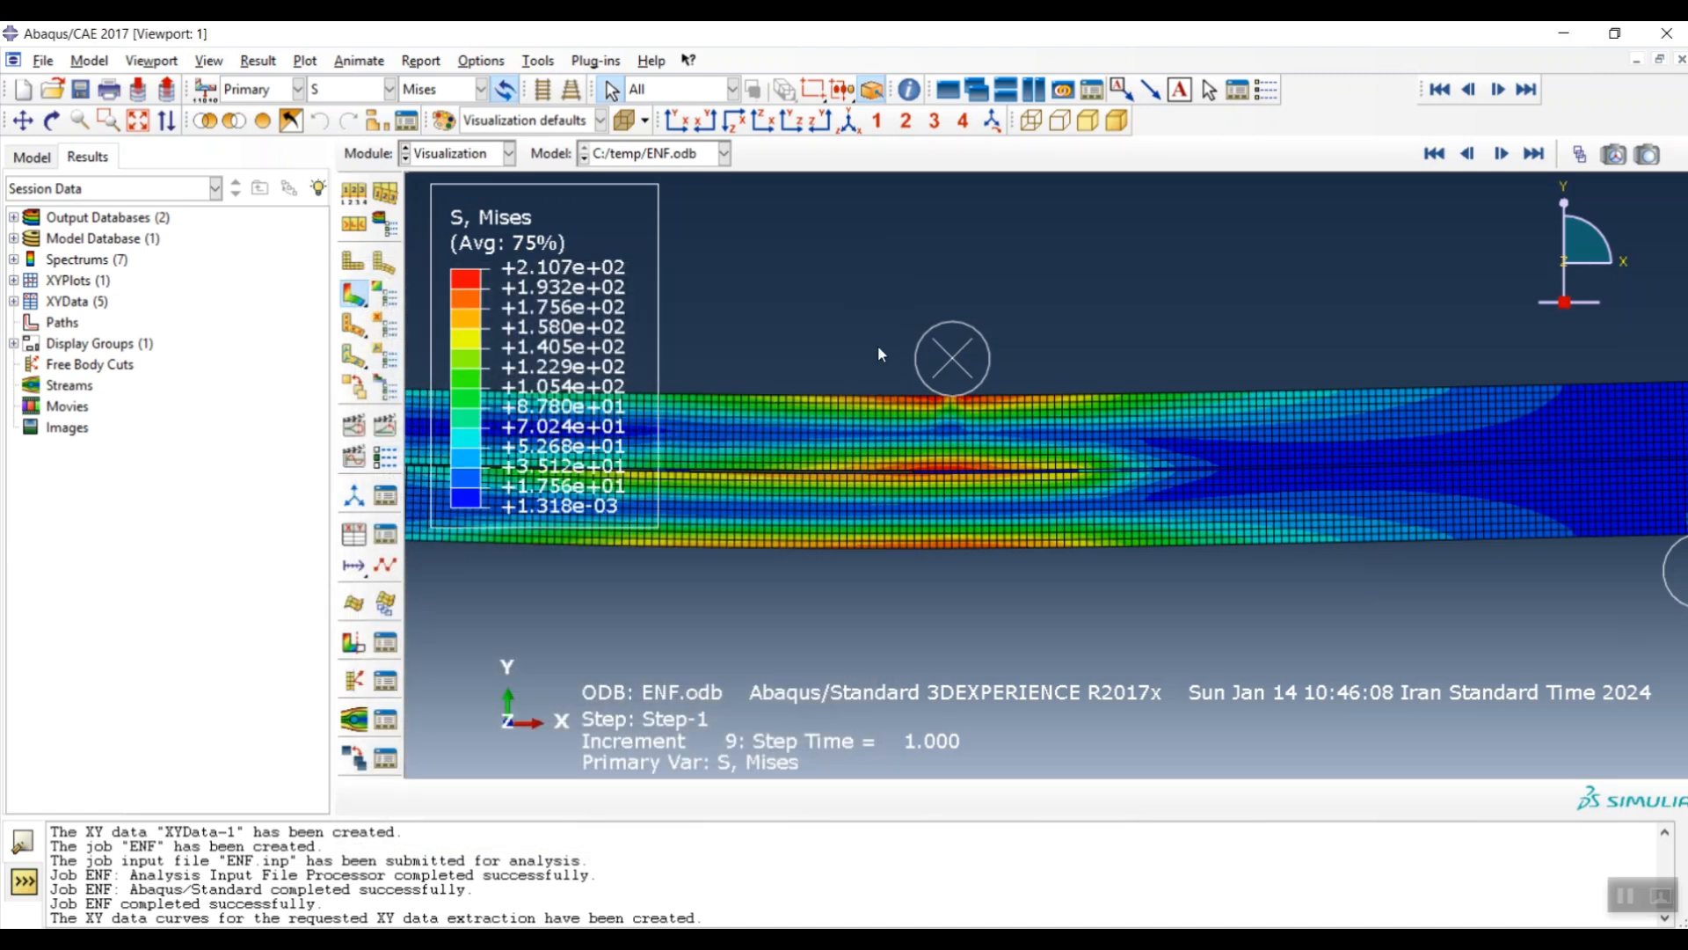
- Build combine(U2, RF2) from the existing XY data and save it as DISP-FORCE
left_click(356, 534)
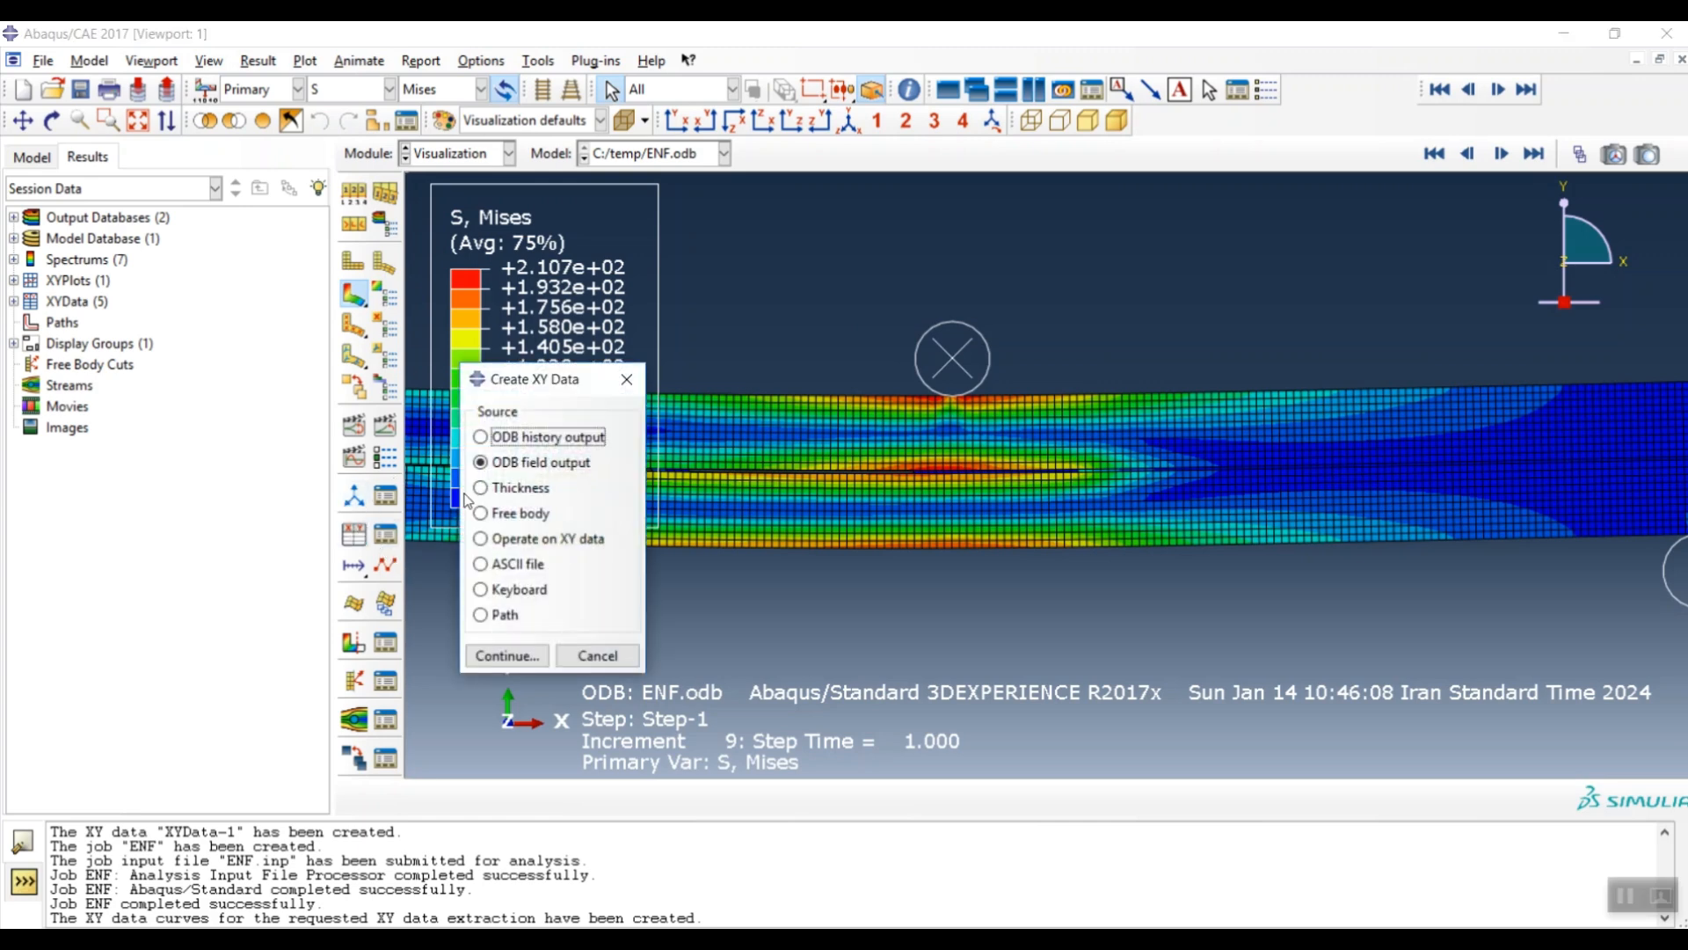
left_click(514, 543)
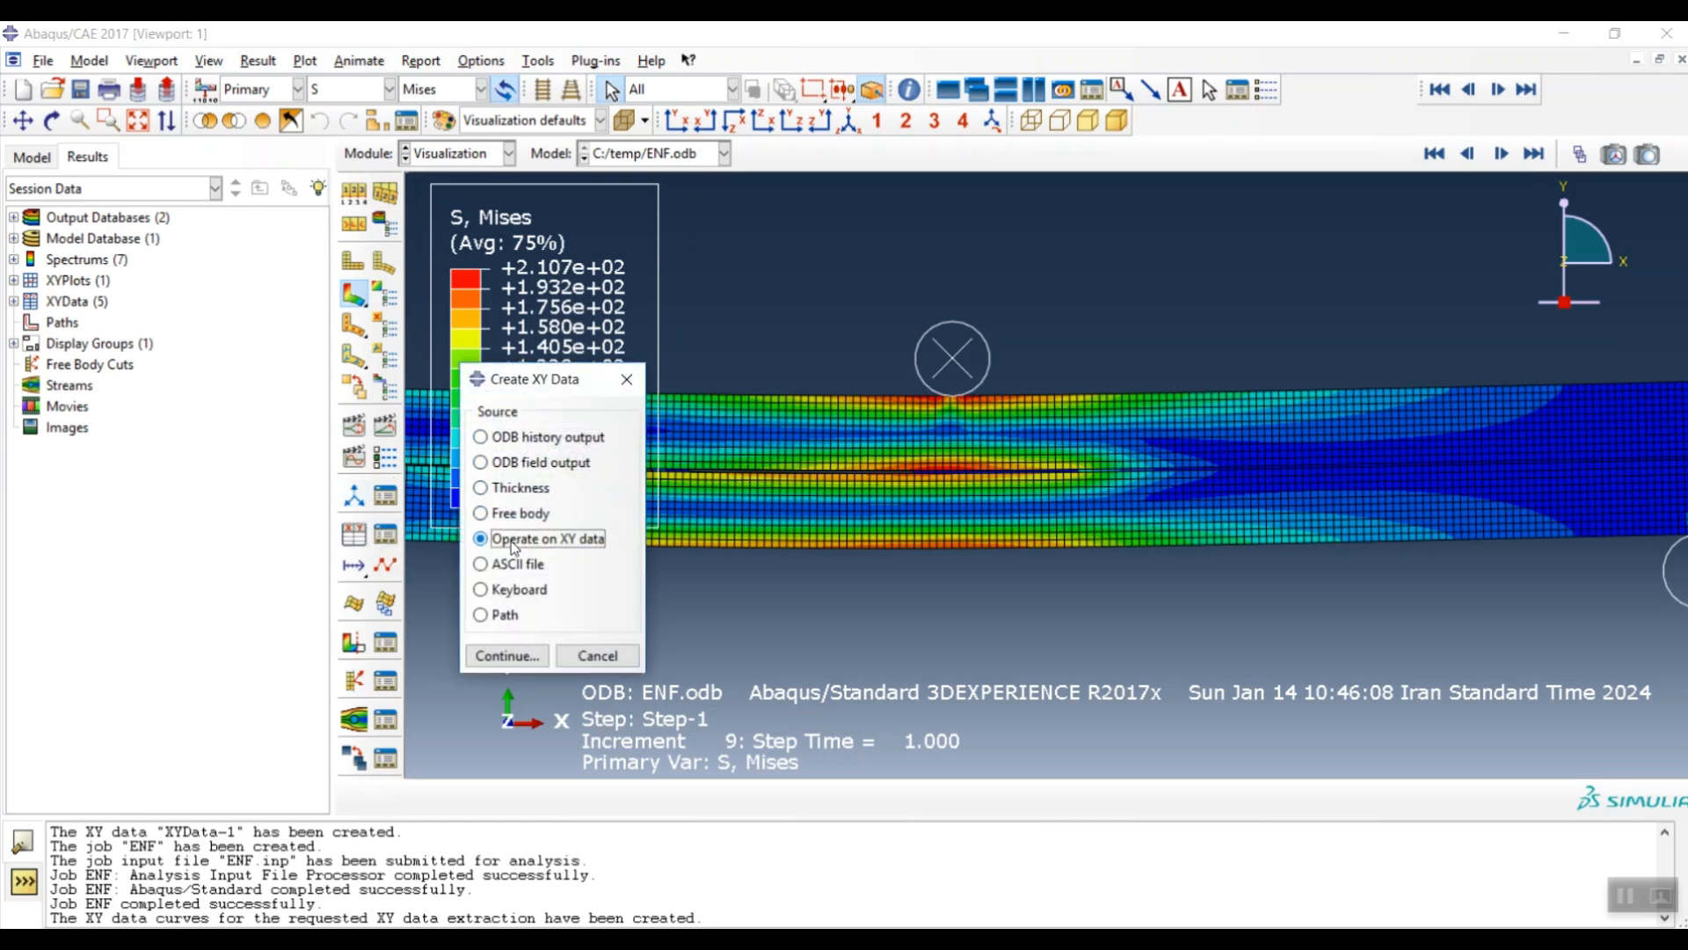
left_click(515, 657)
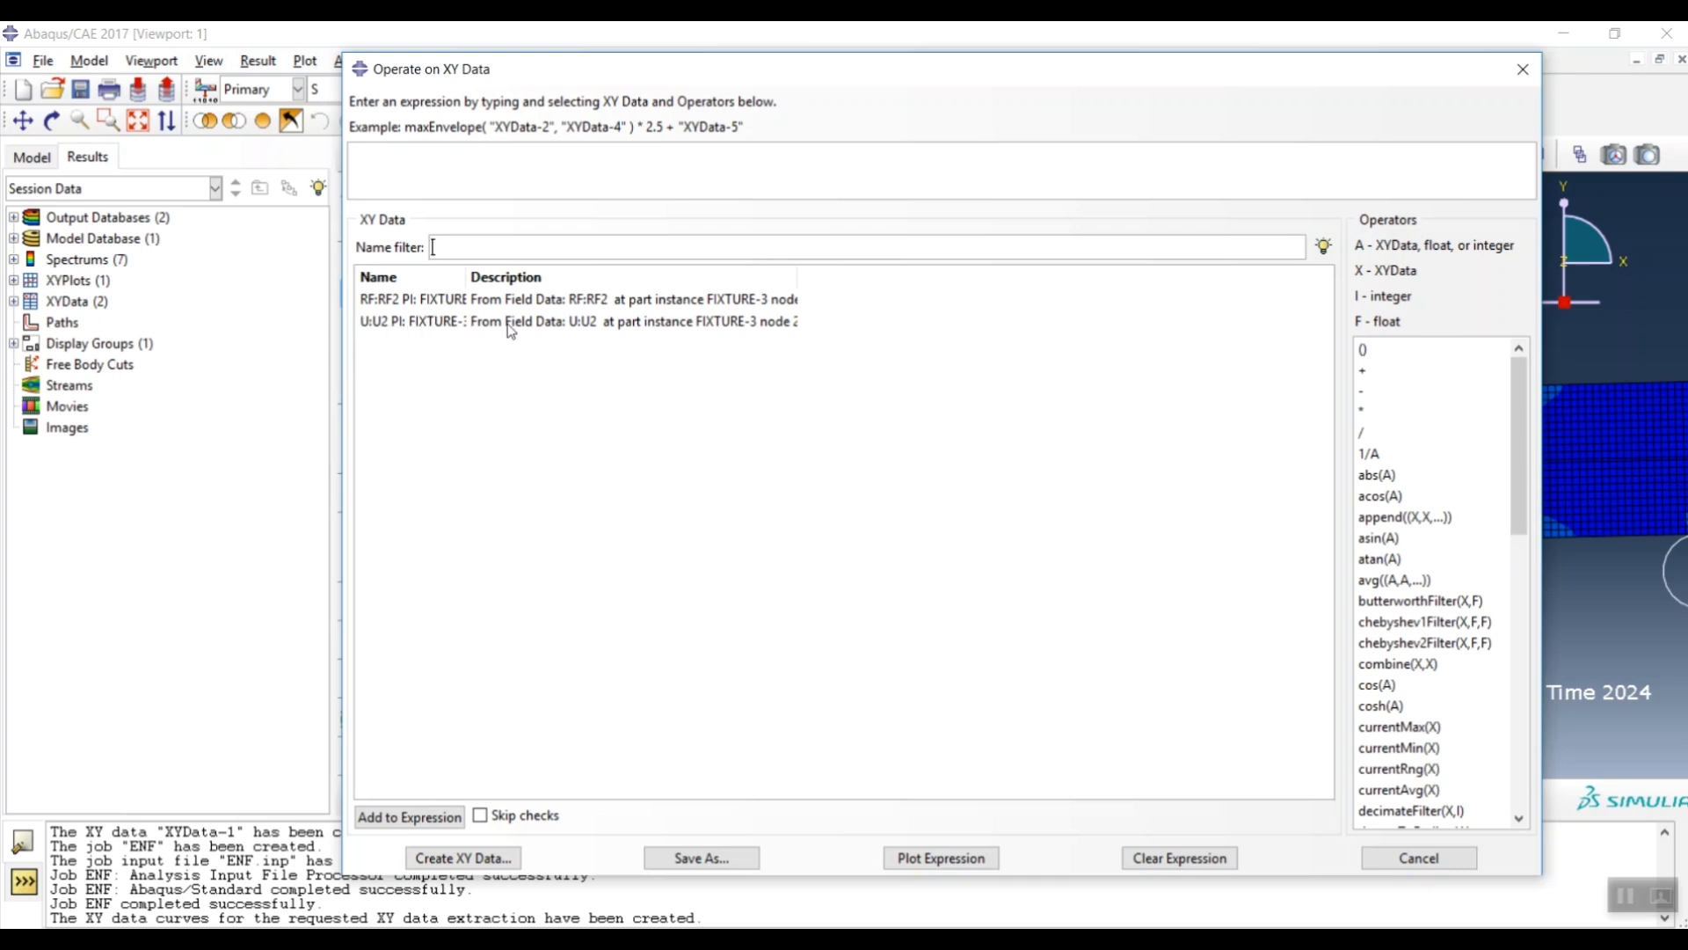
left_click(1409, 666)
double_click(412, 324)
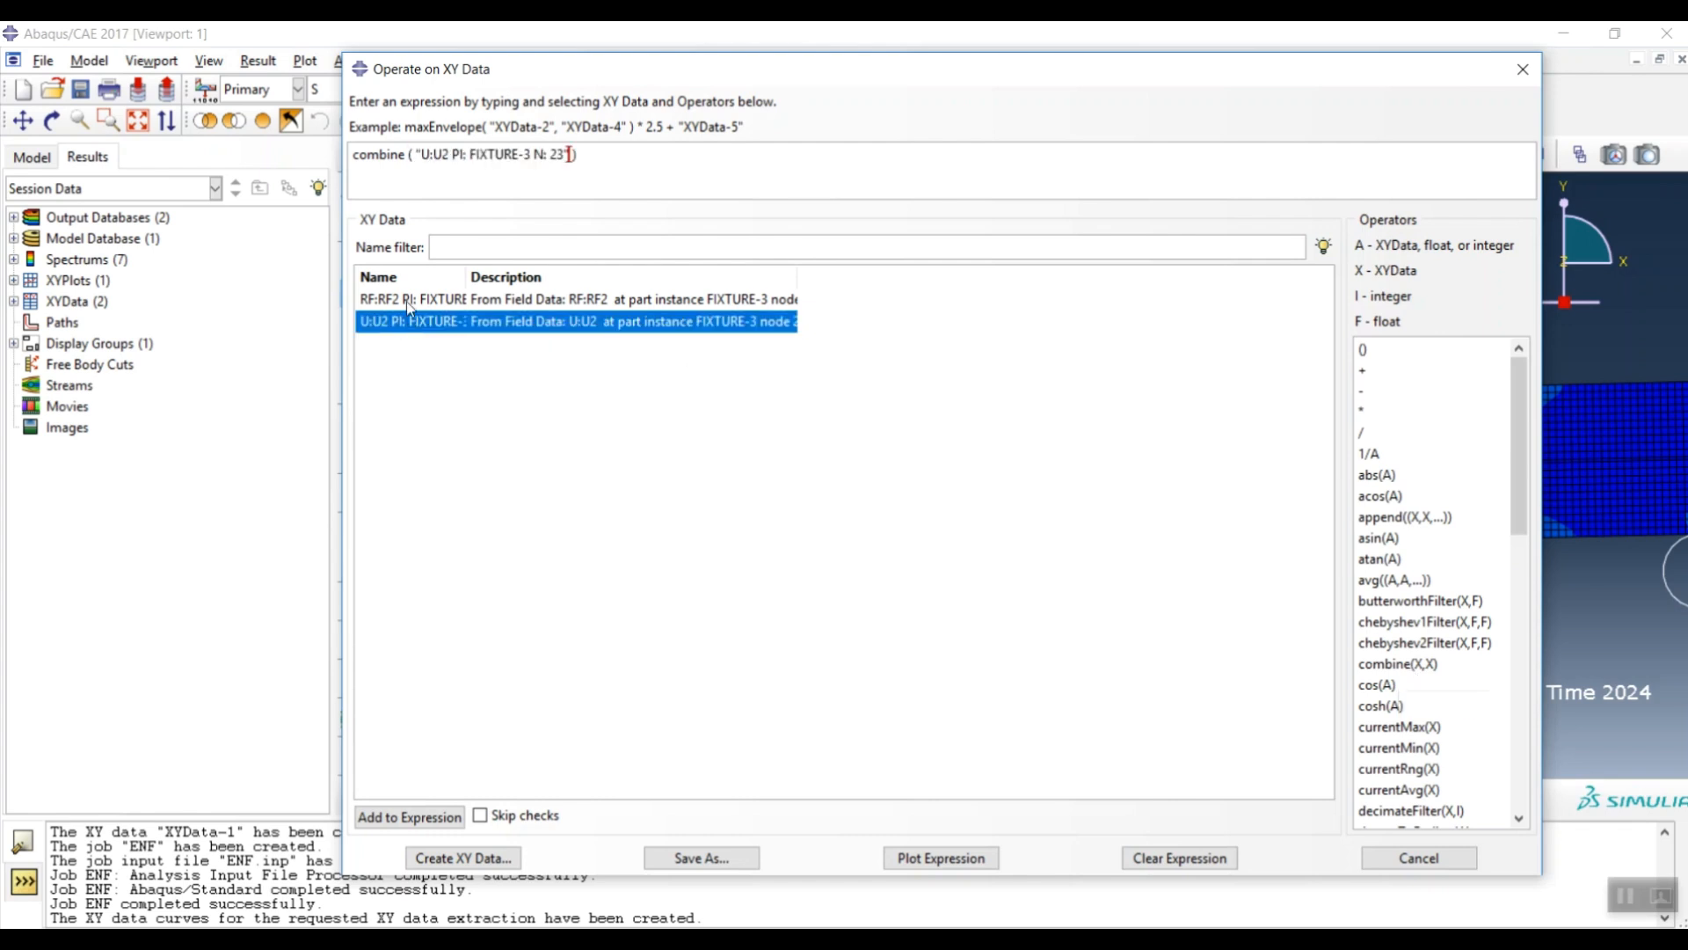
double_click(410, 299)
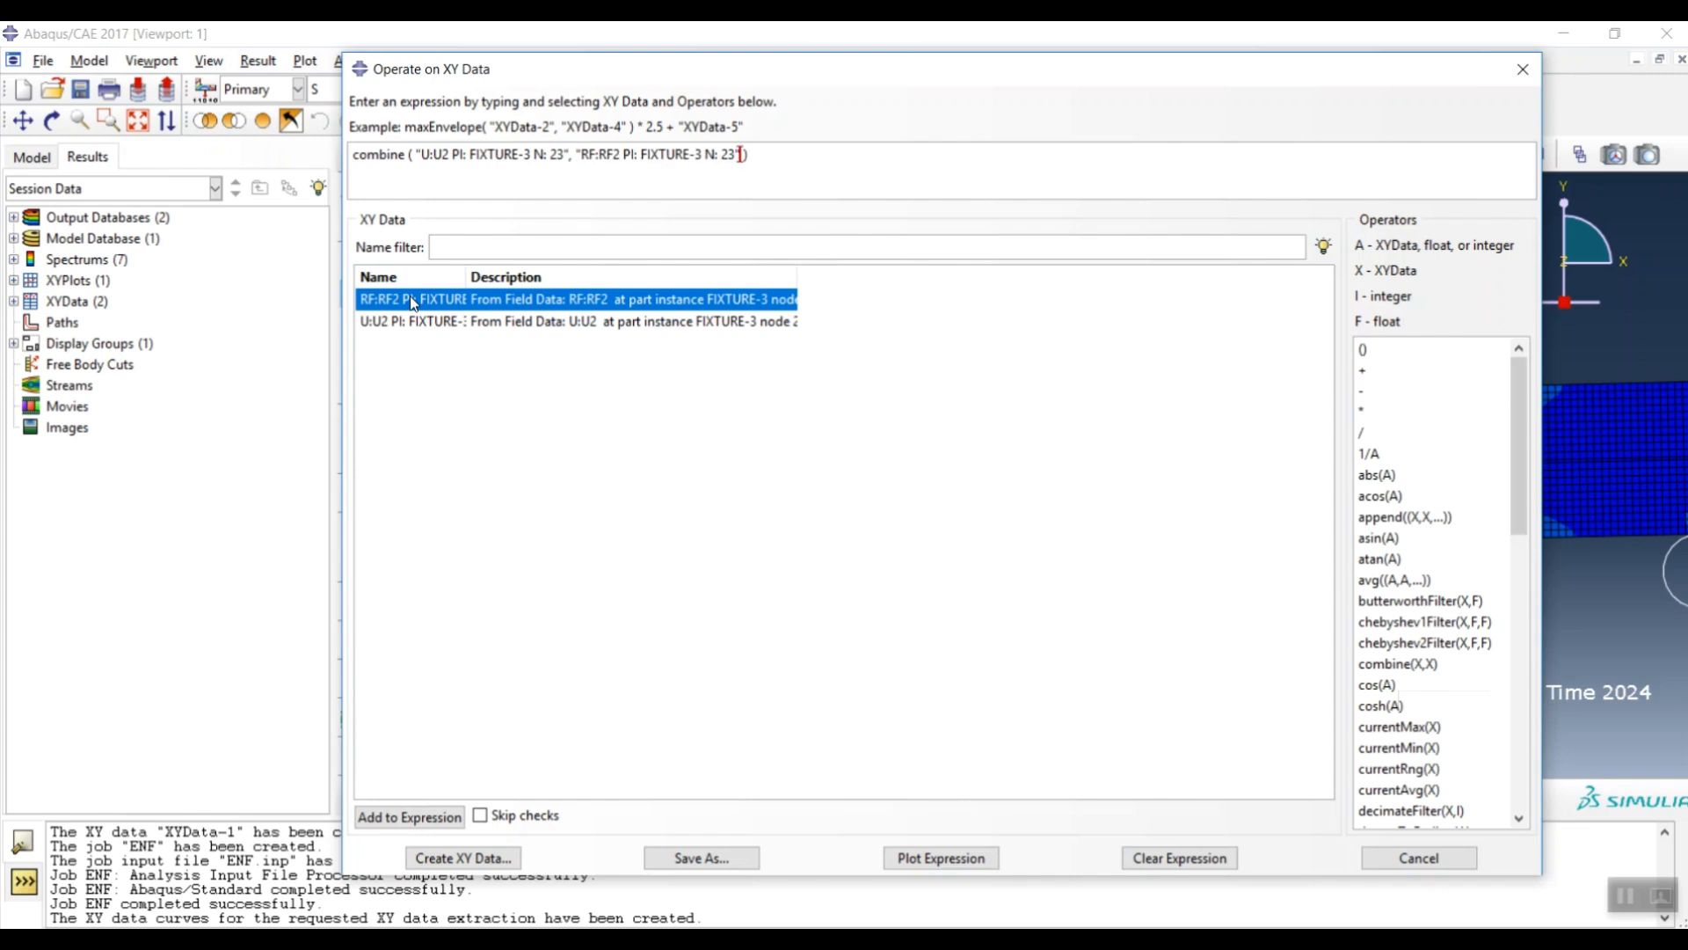
left_click(701, 857)
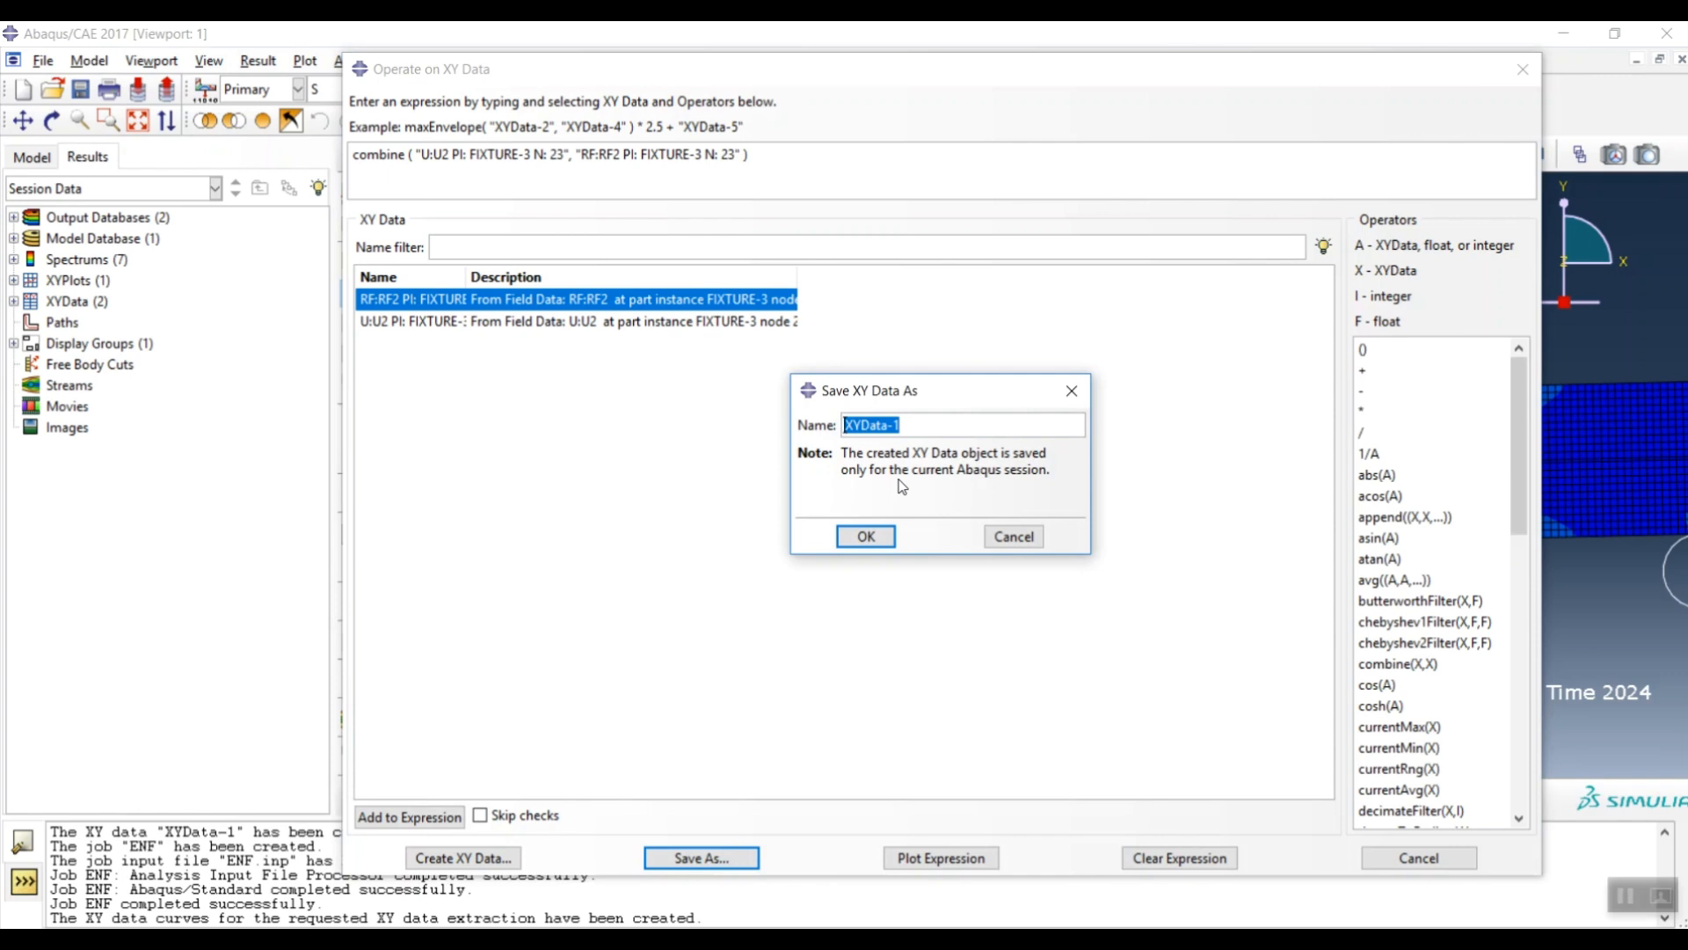
type("DISP-FORCE")
left_click(868, 537)
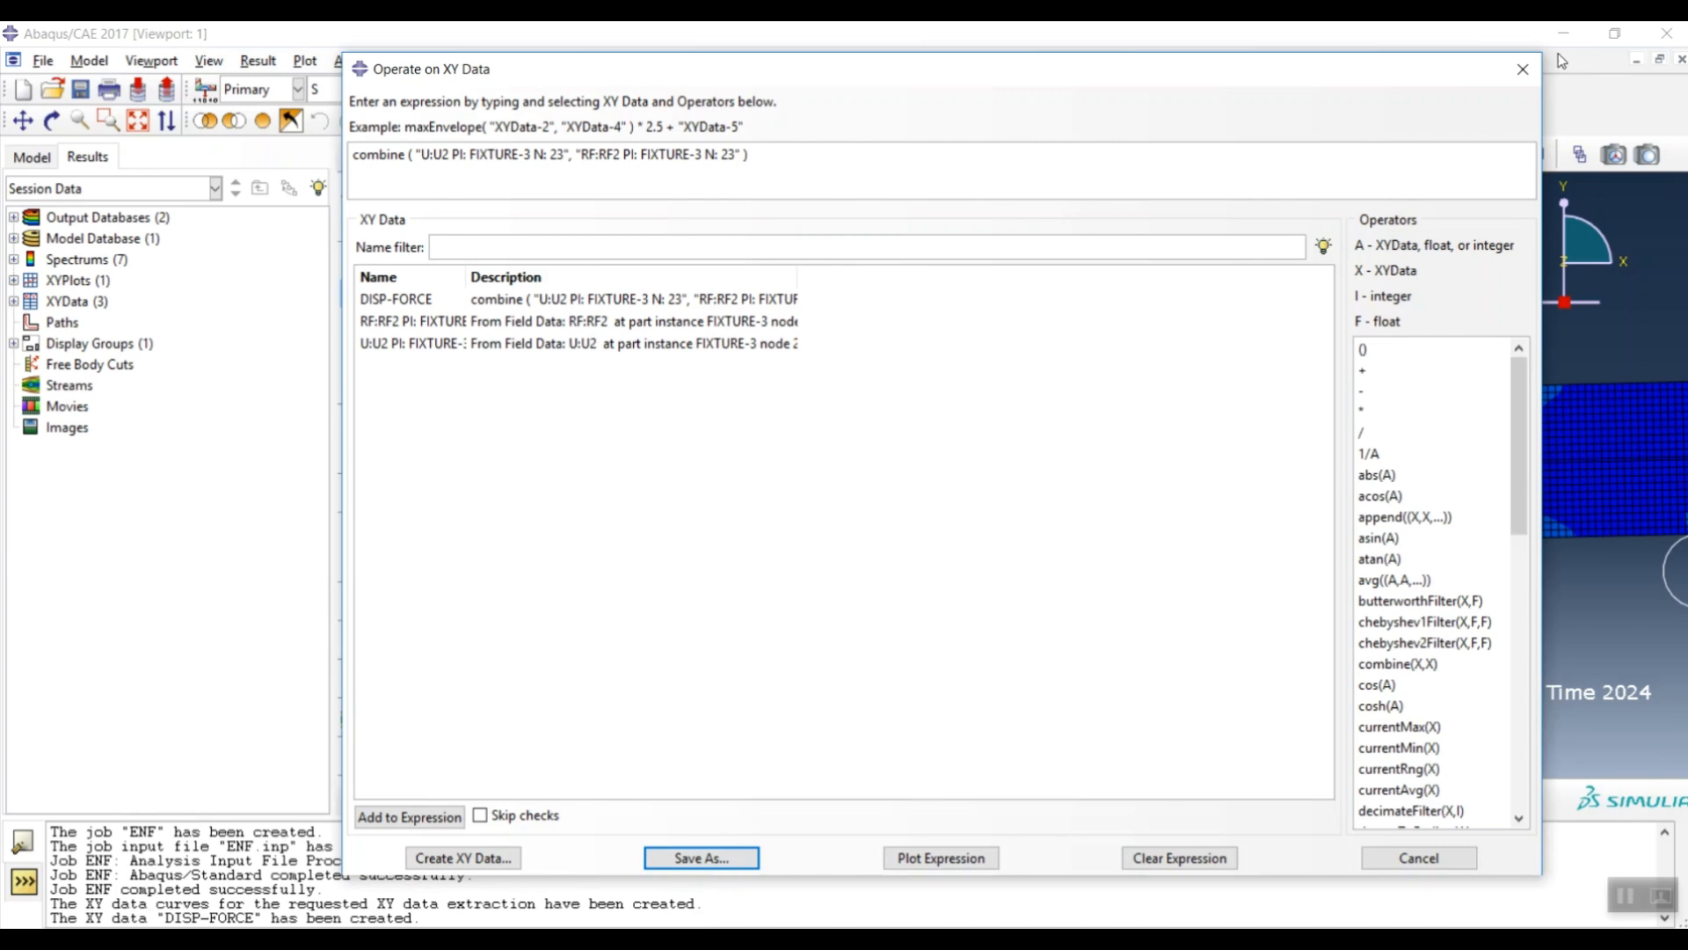
left_click(1523, 68)
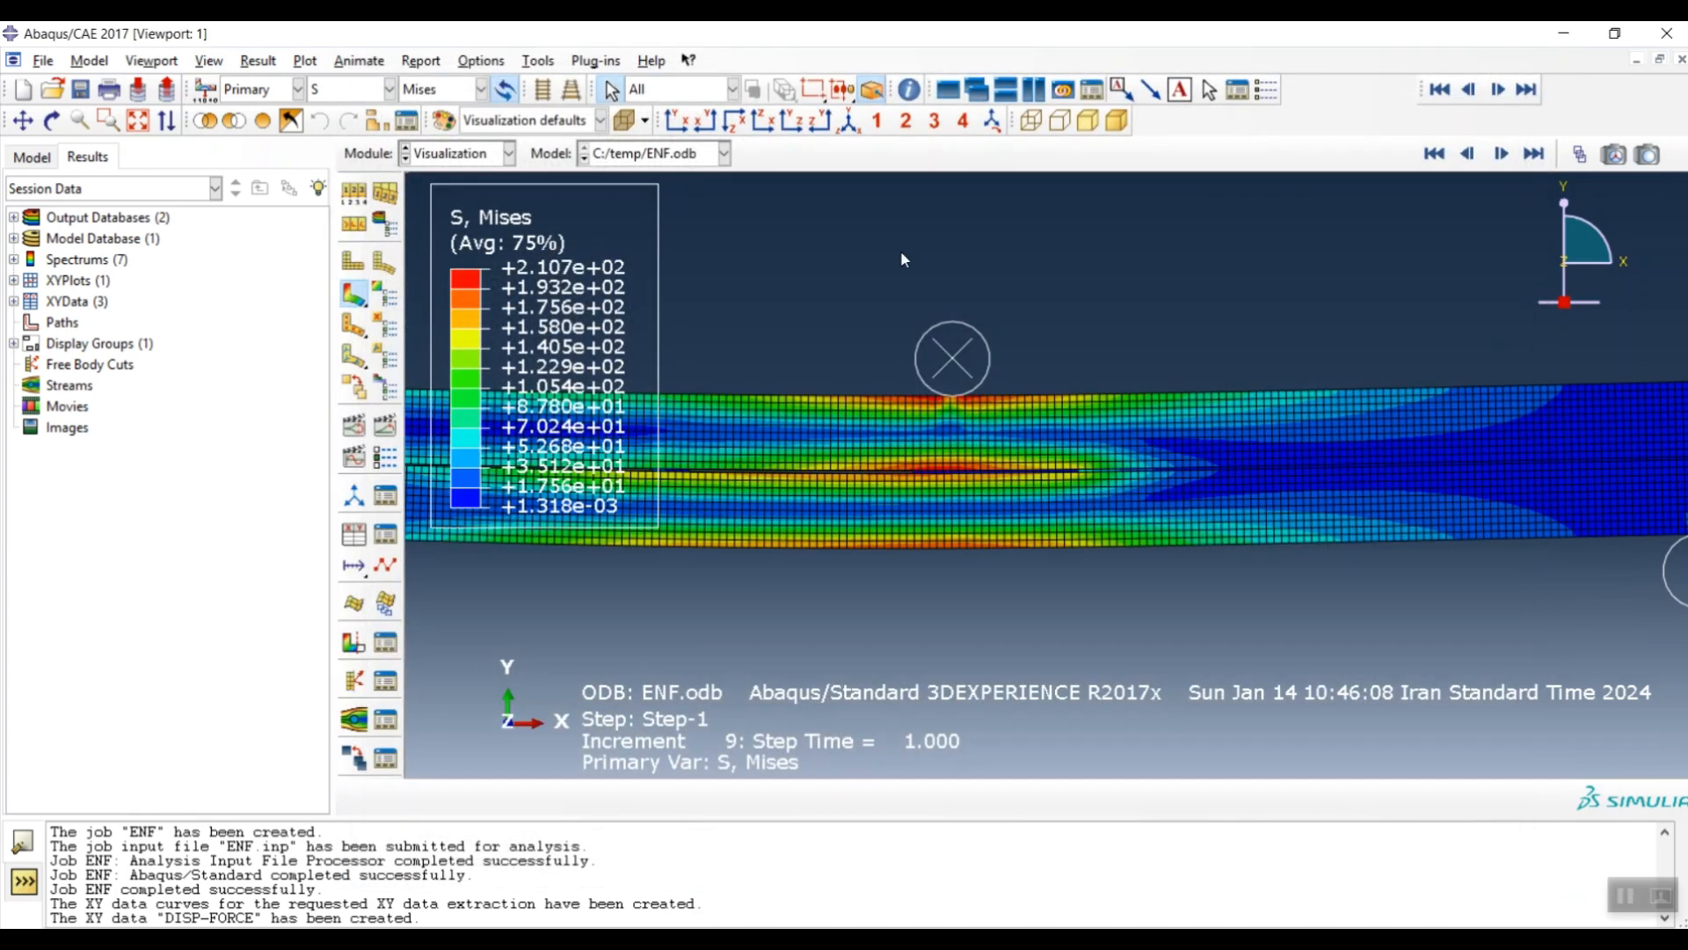
- Plot DISP-FORCE from the XY Data Manager, showing Force against Displacement
left_click(385, 535)
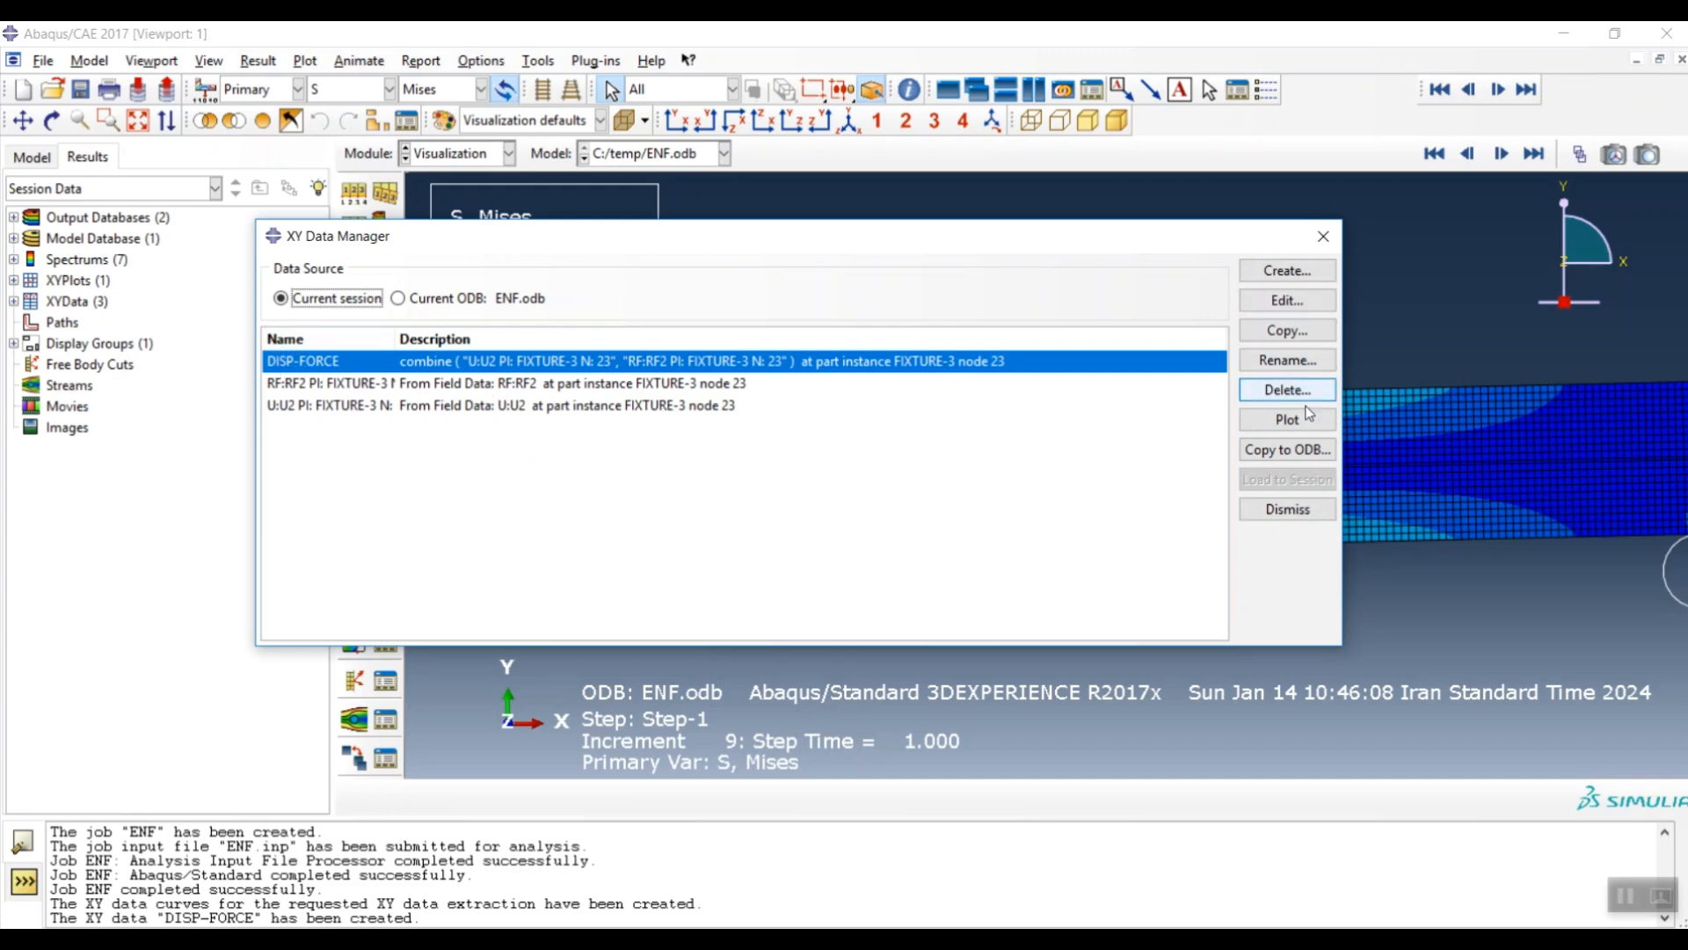
left_click(1287, 419)
mouse_move(1098, 241)
left_mouse_down()
mouse_move(1055, 412)
mouse_move(1000, 855)
left_mouse_up()
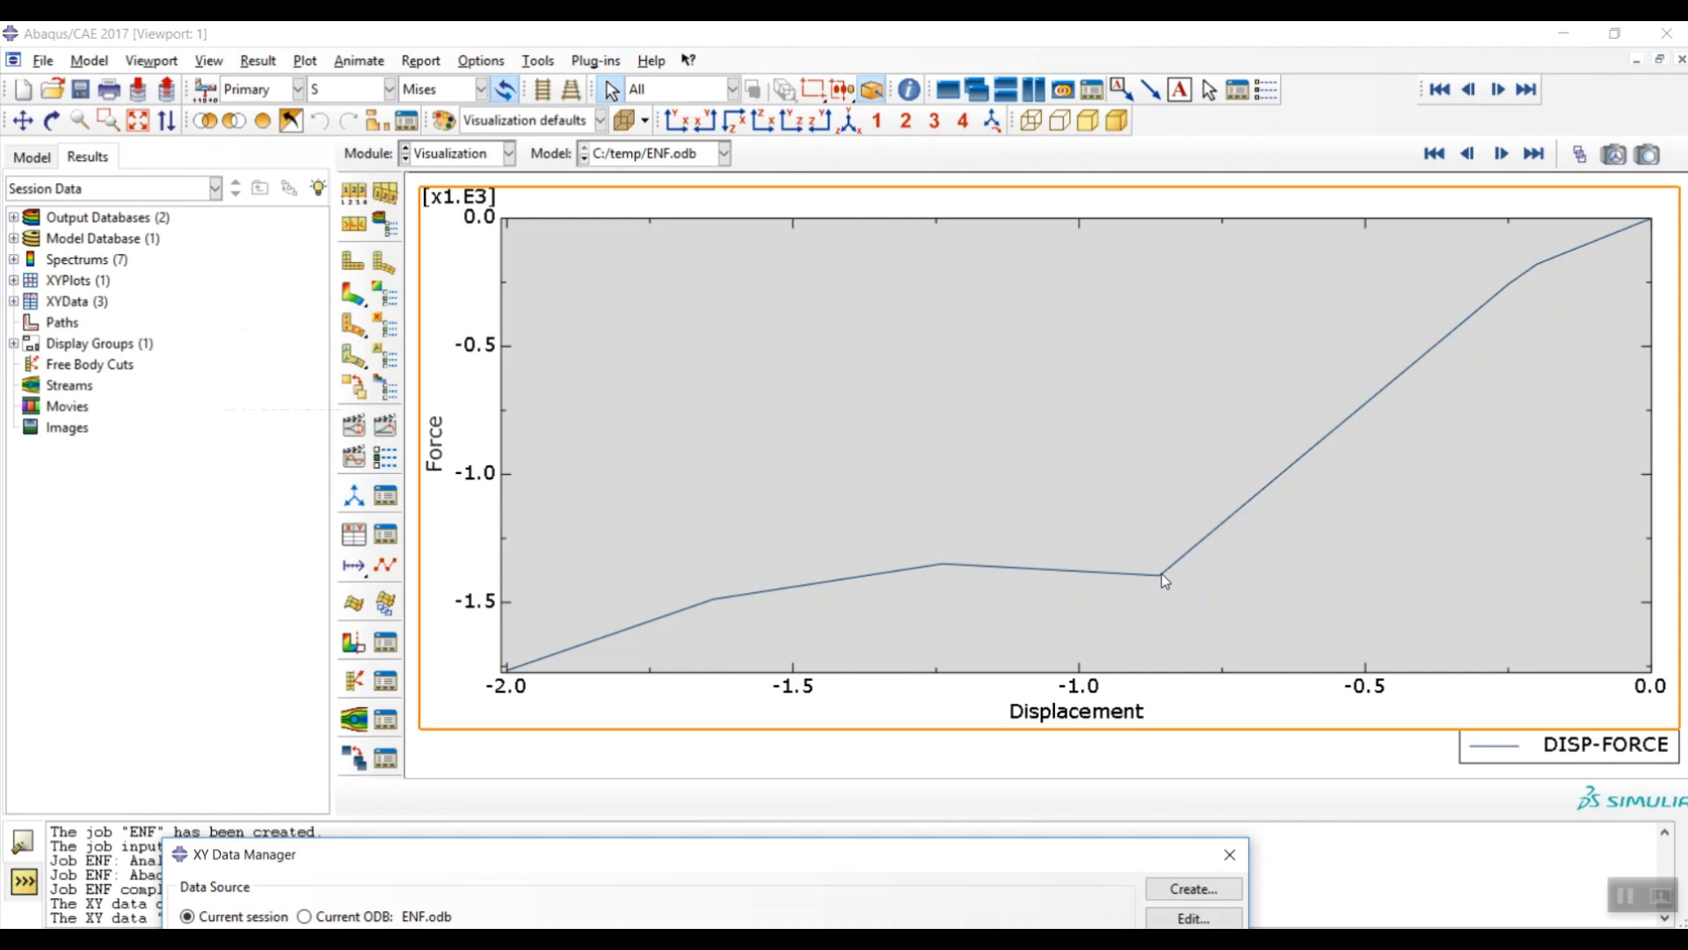
- Open the DISP-FORCE point table and check the row 7 peak force of -1395.41, leaving it unchanged
left_click_drag(973, 857, 997, 243)
double_click(255, 365)
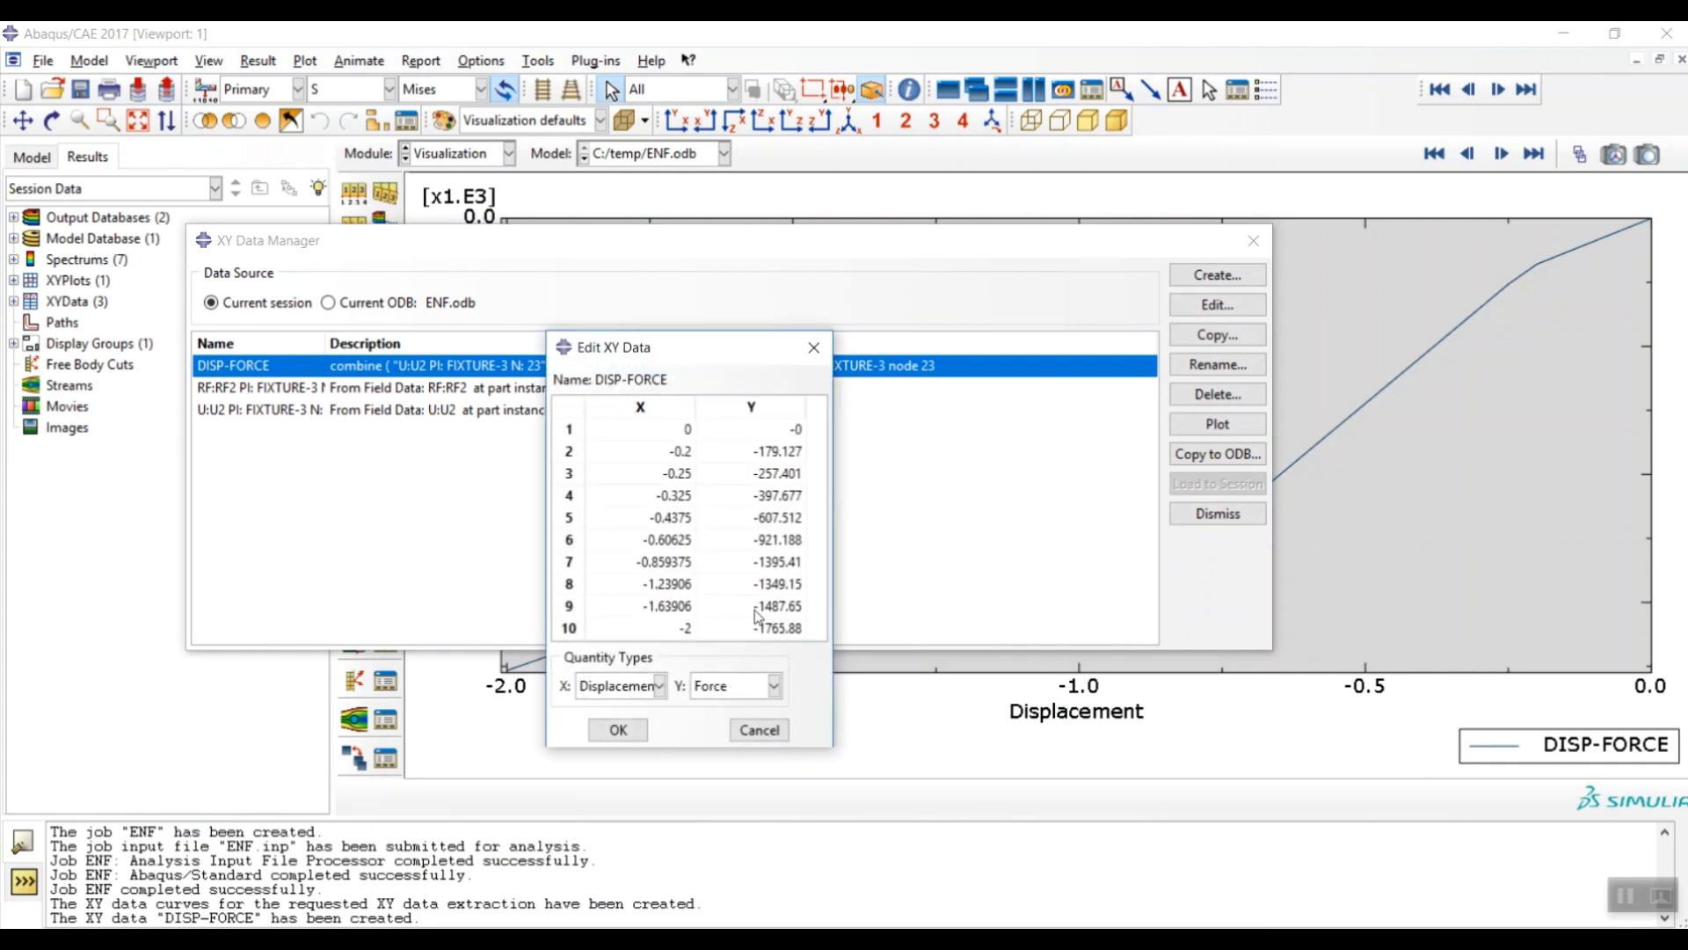
left_click_drag(988, 241, 926, 810)
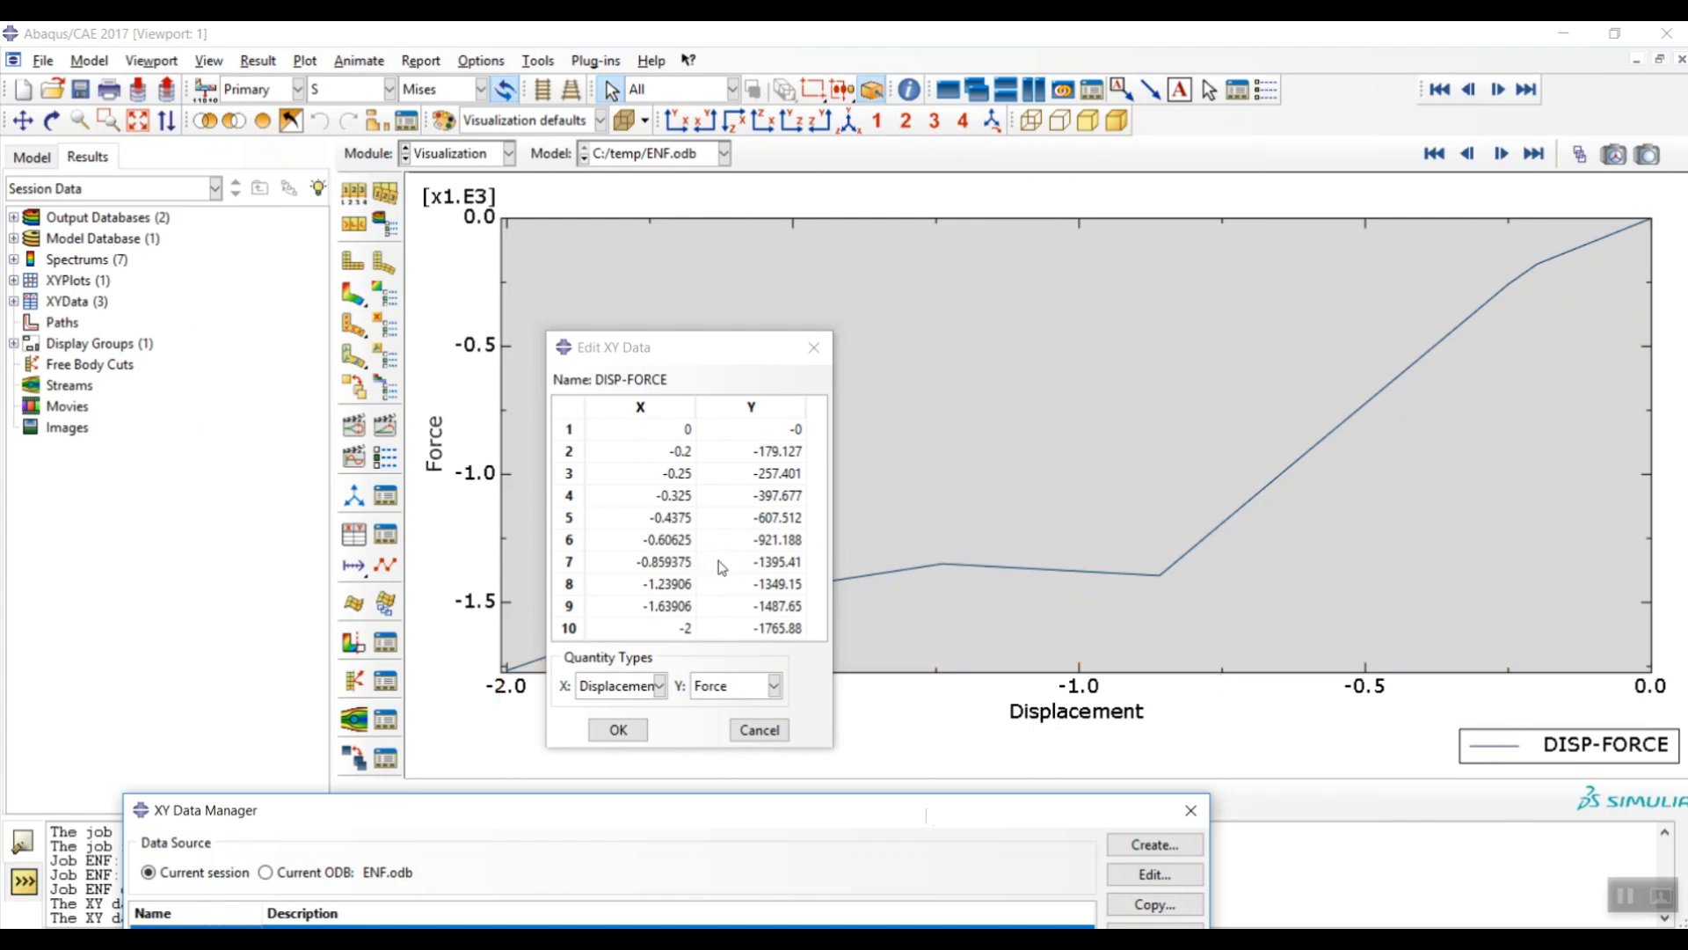
double_click(756, 563)
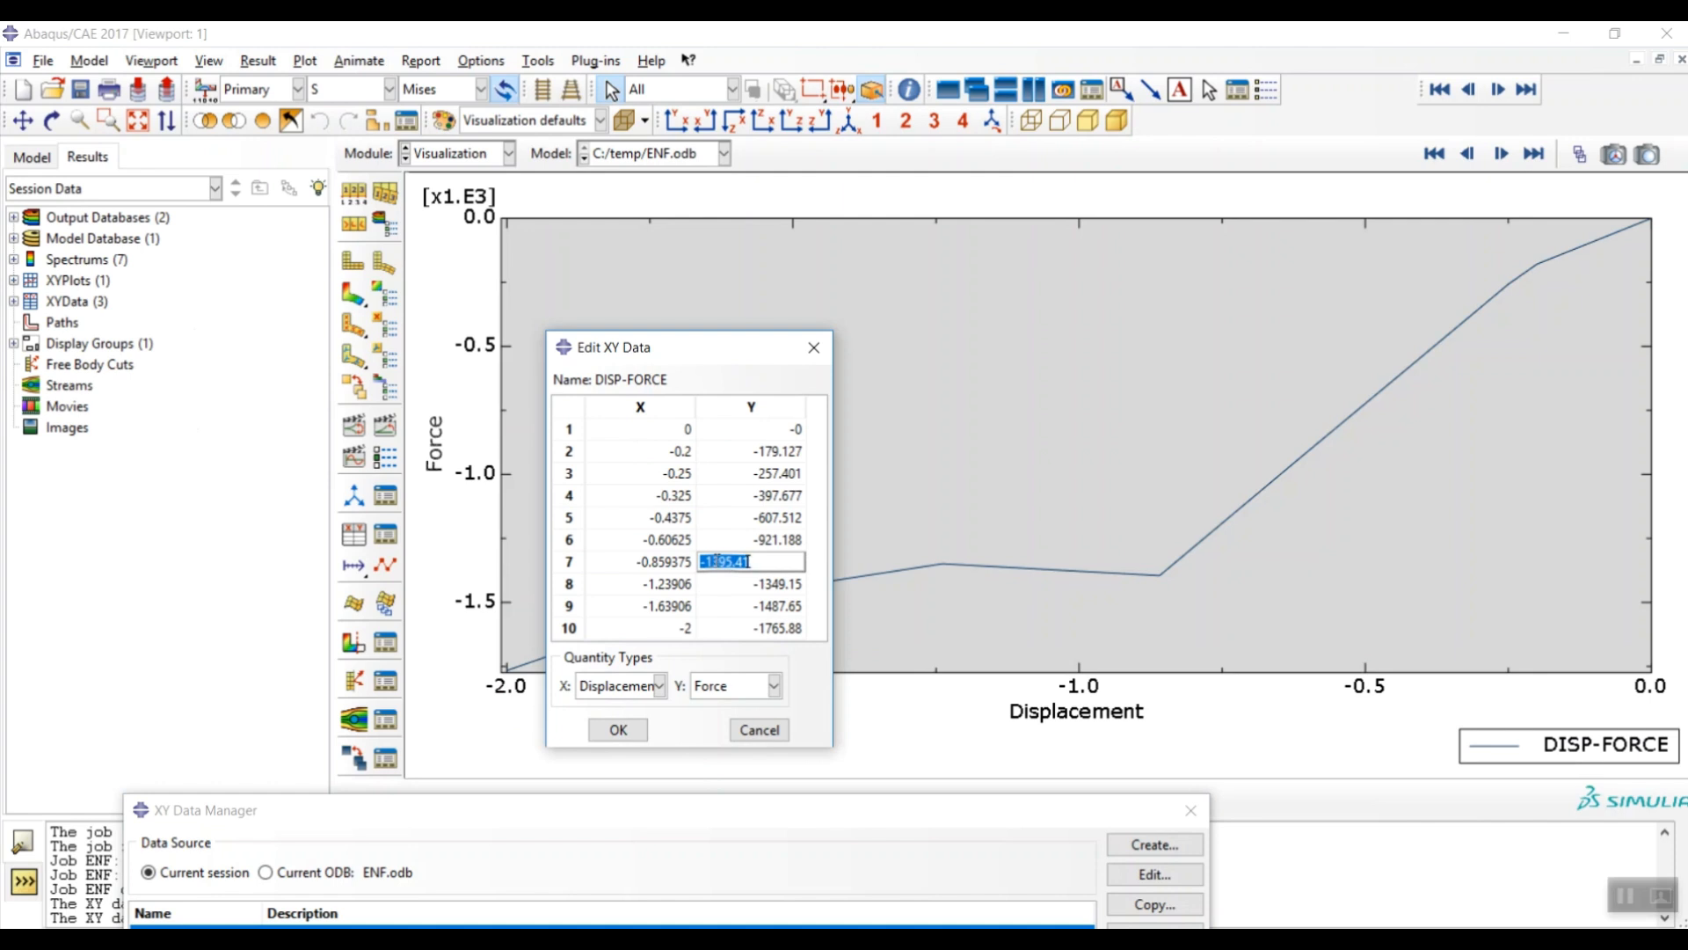
left_click(813, 567)
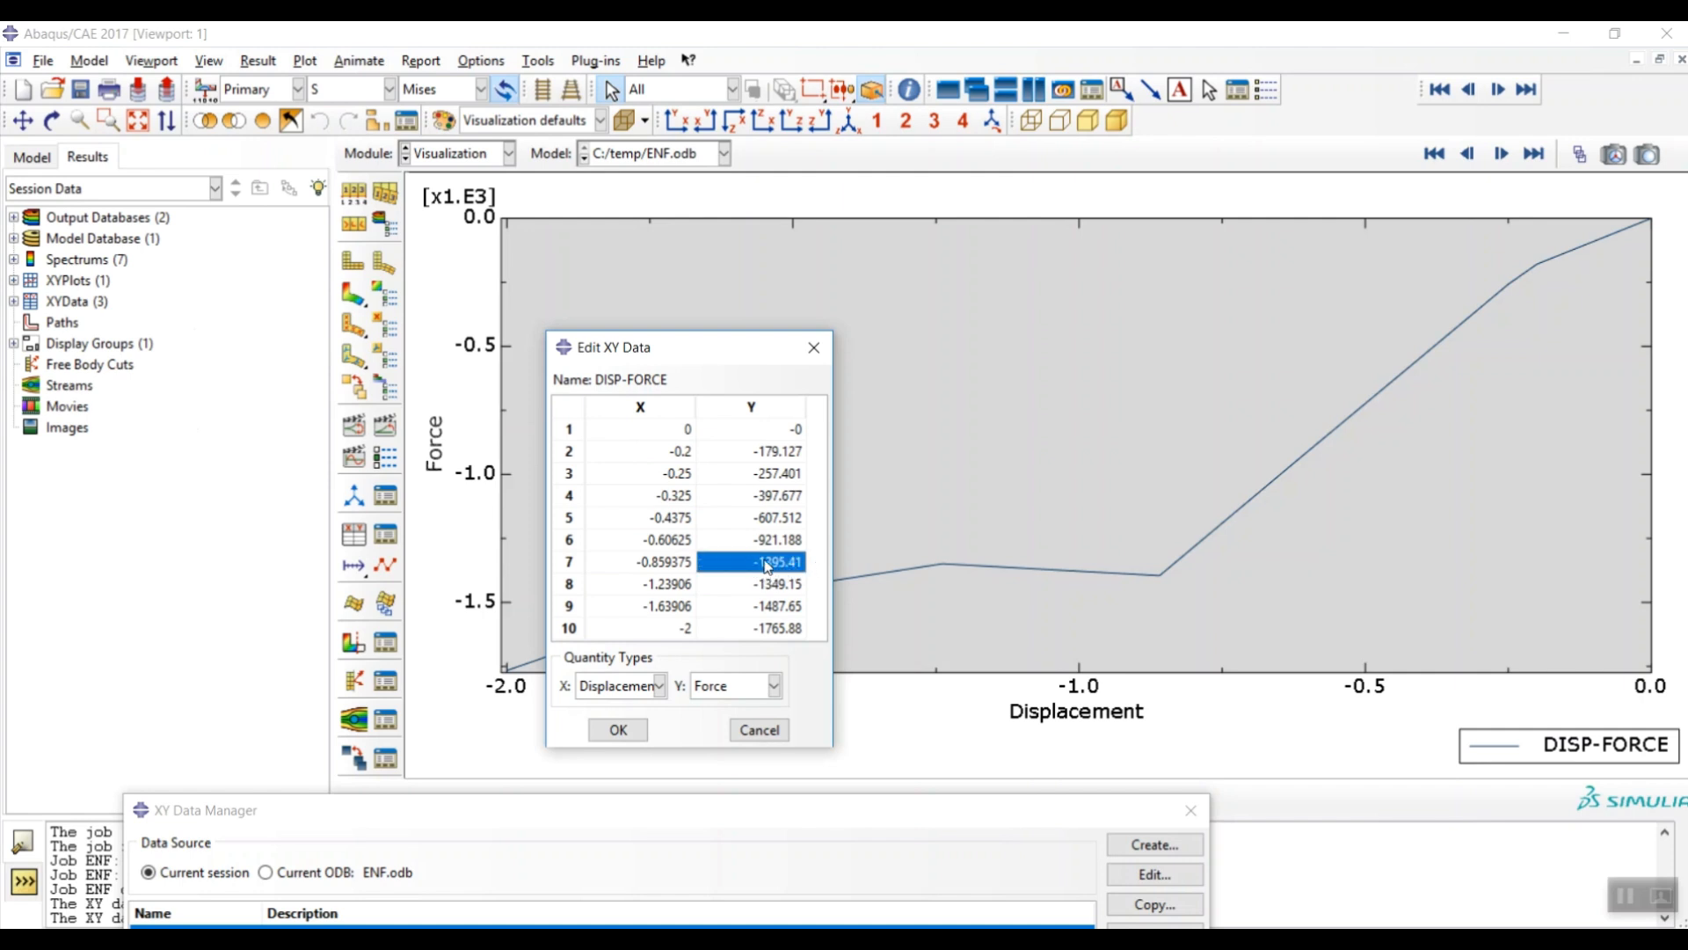
left_click_drag(859, 810, 1151, 225)
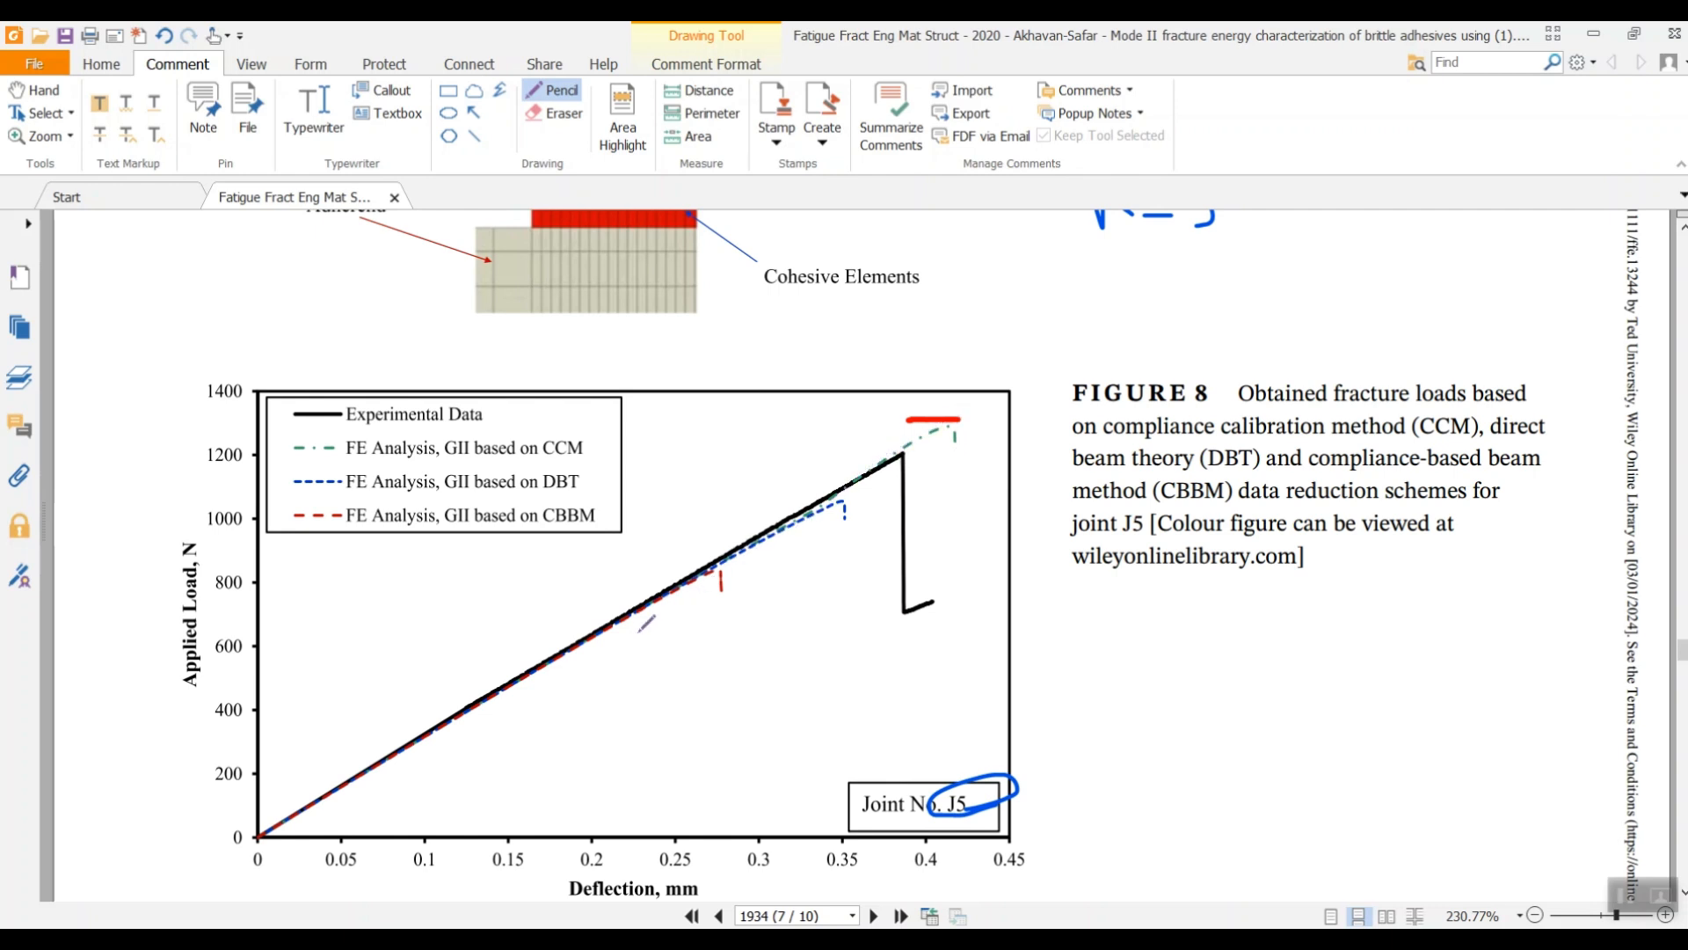
- Pencil a red 'K' beside the CCM curve's peak and a 'B' above Figure 8's curves
mouse_move(958, 439)
left_mouse_down()
mouse_move(947, 458)
mouse_move(966, 458)
left_mouse_up()
mouse_move(758, 407)
left_mouse_down()
mouse_move(756, 447)
mouse_move(790, 417)
mouse_move(770, 448)
left_mouse_up()
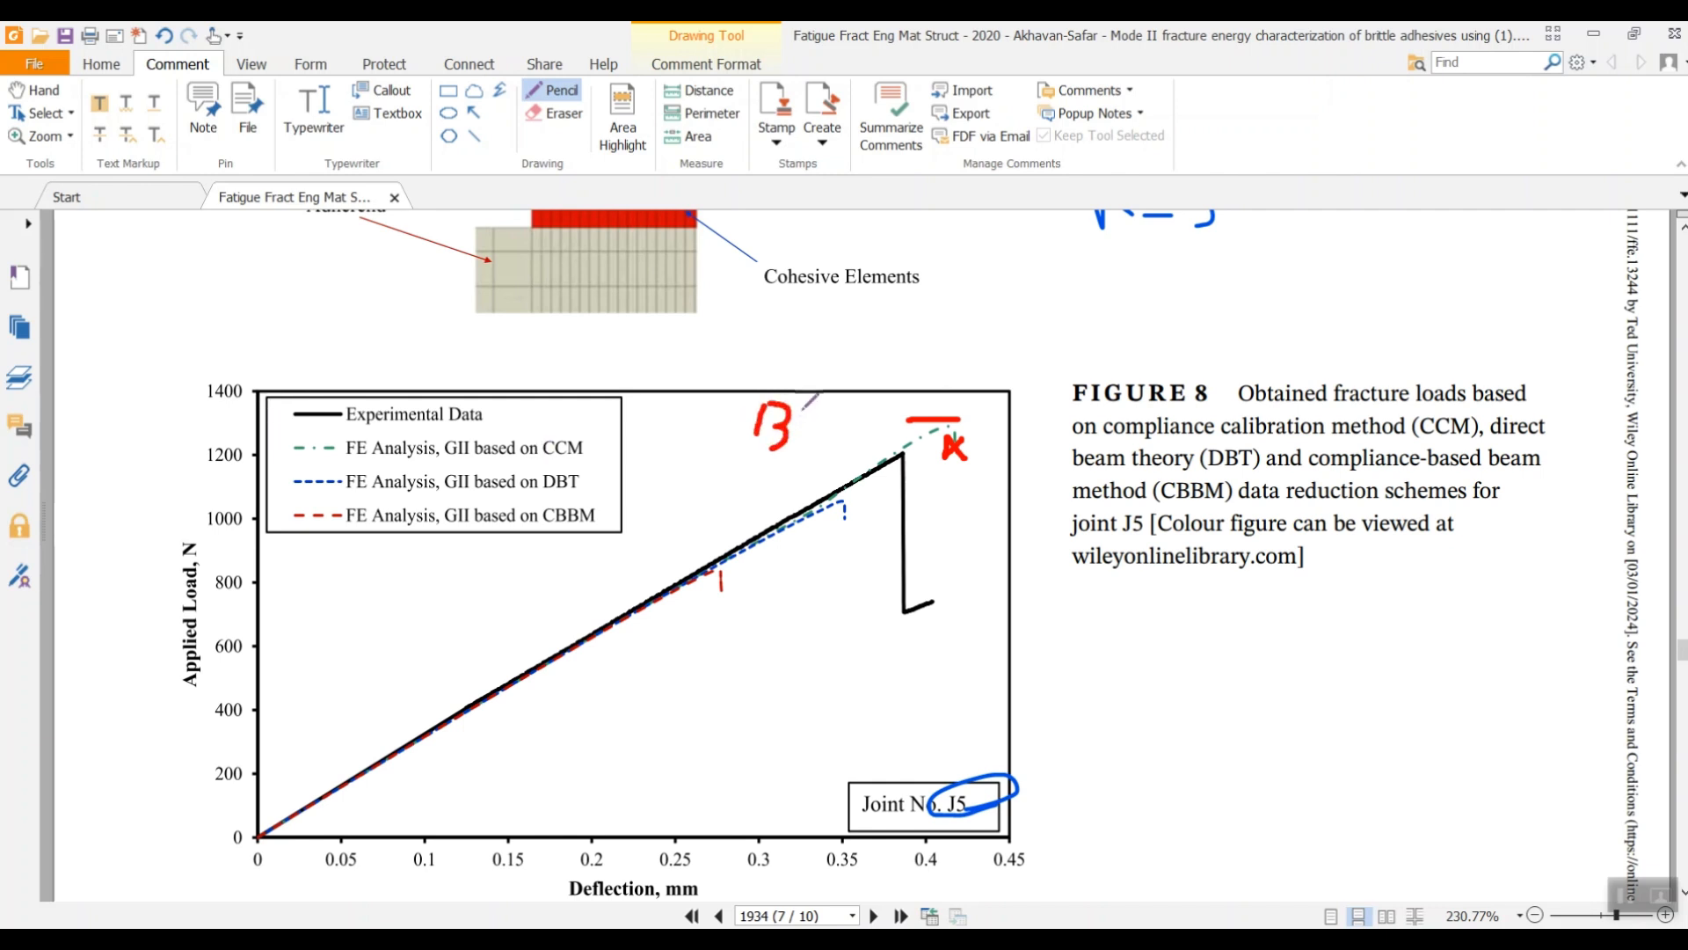